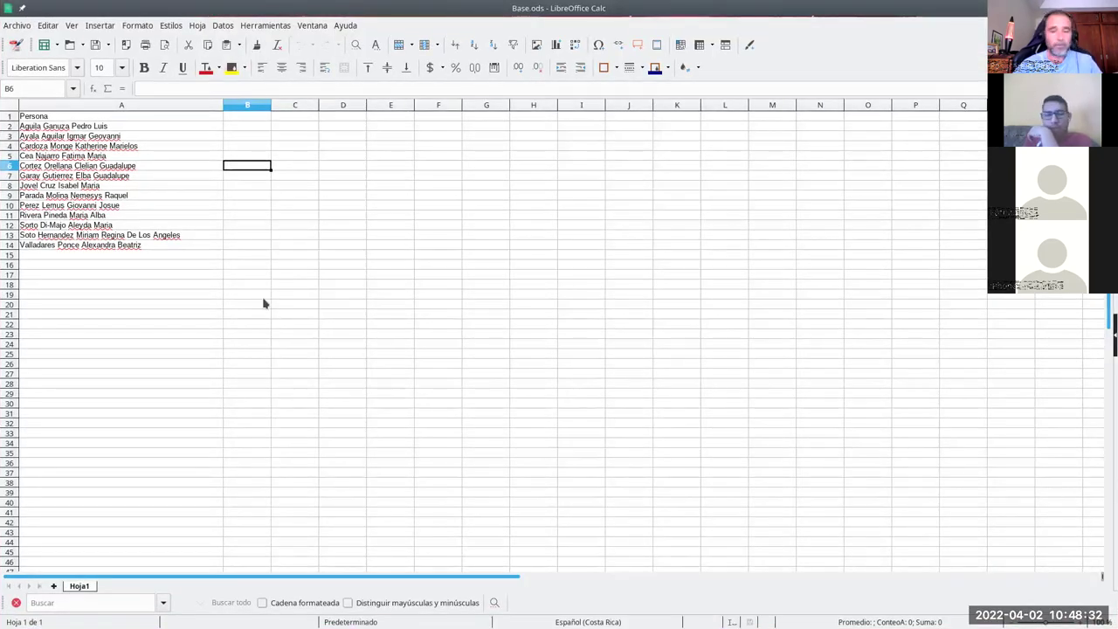
pyautogui.hotkey('ctrl', '+')
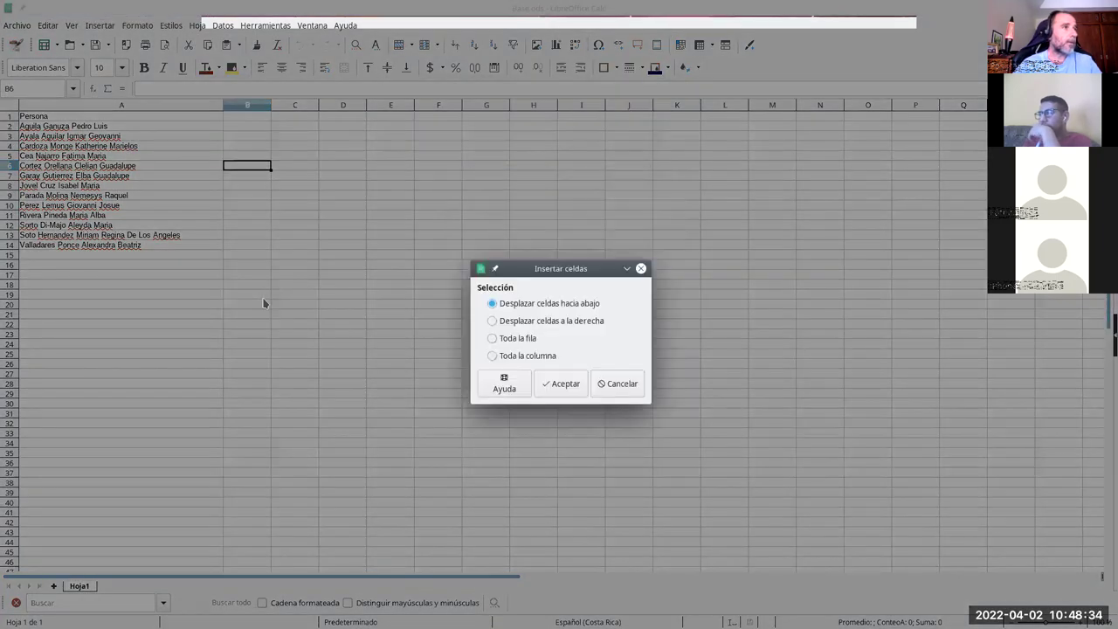
pyautogui.click(617, 387)
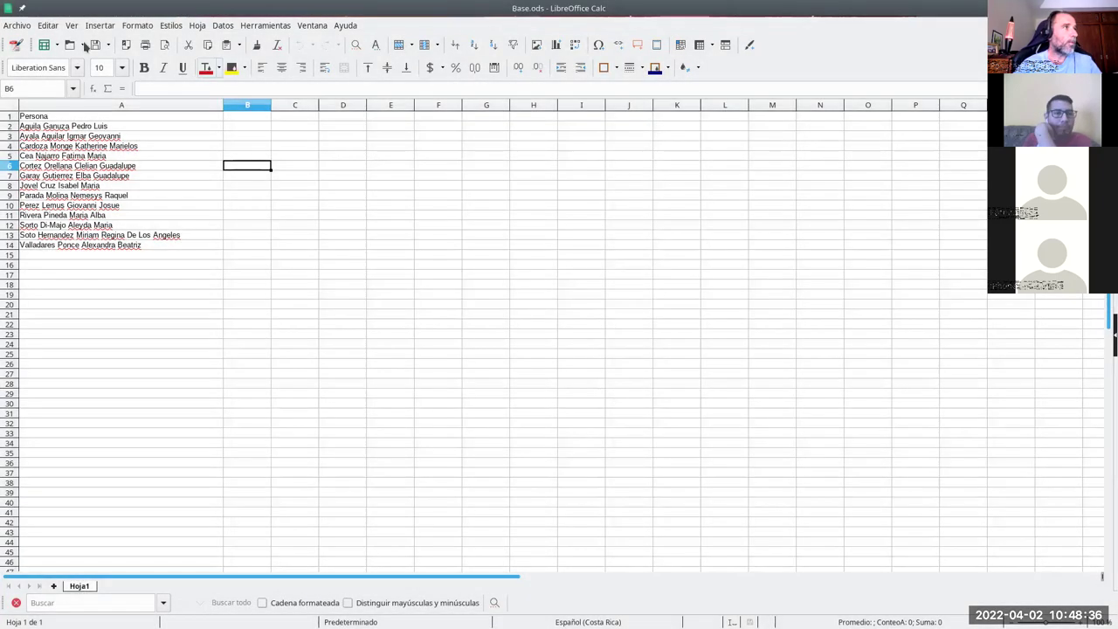
pyautogui.click(52, 26)
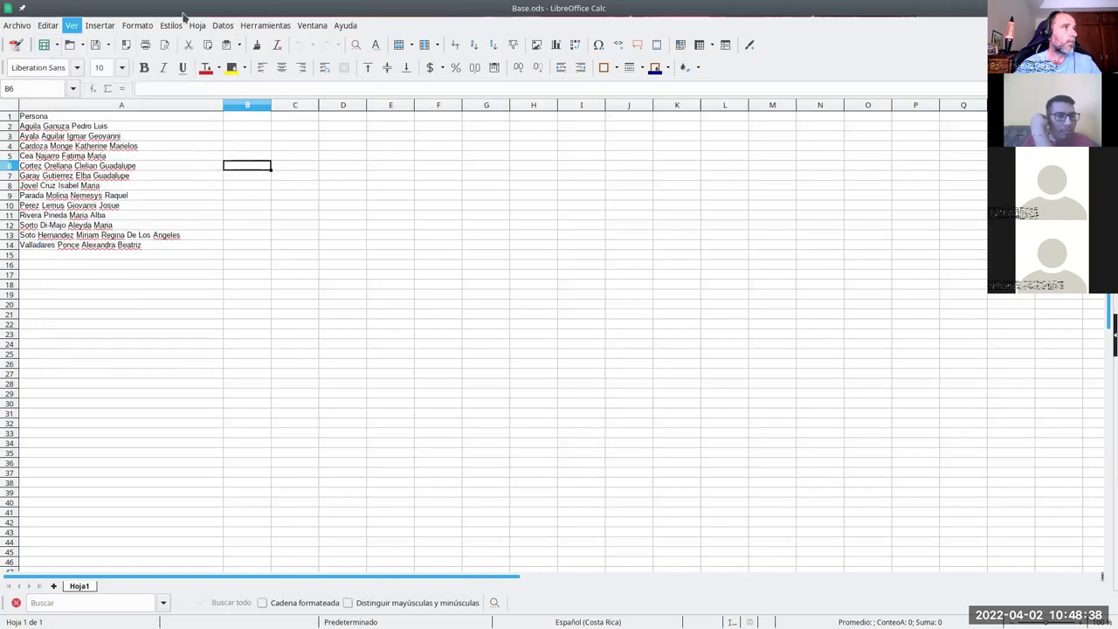
pyautogui.moveTo(266, 25)
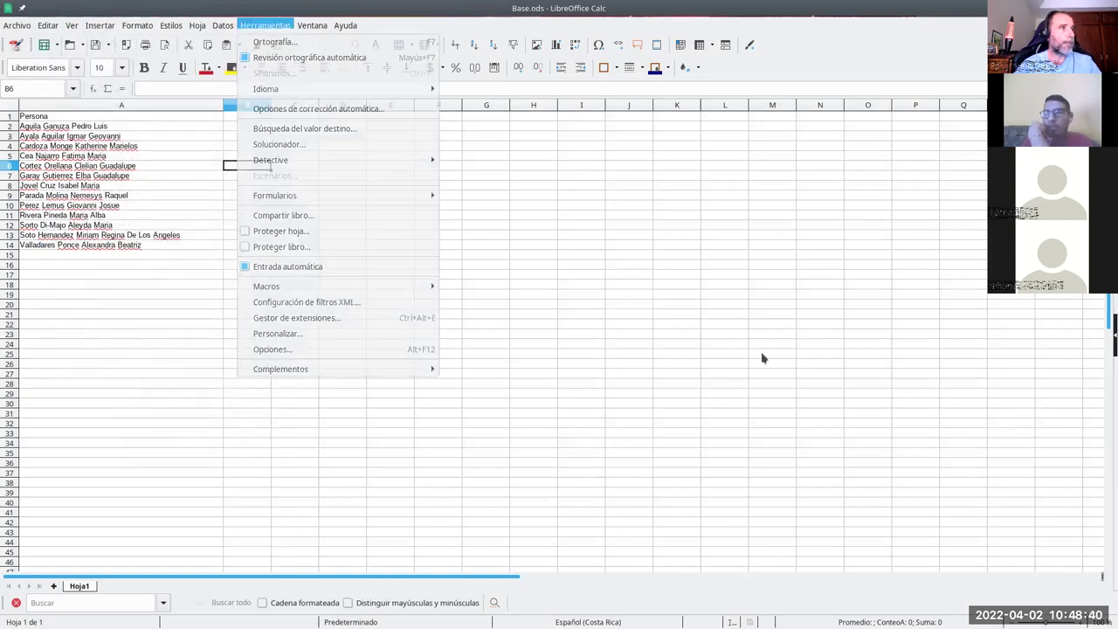
pyautogui.click(761, 357)
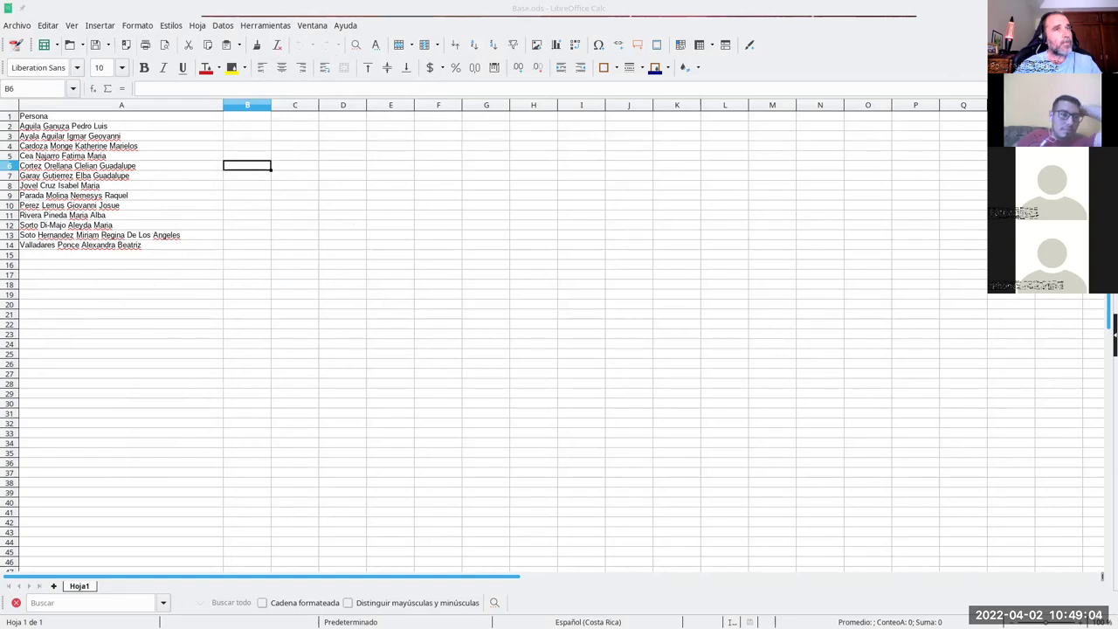
# Step: Restore the Base.ods window from full screen, resize it and place it over the left half of the desktop
pyautogui.doubleClick(559, 8)
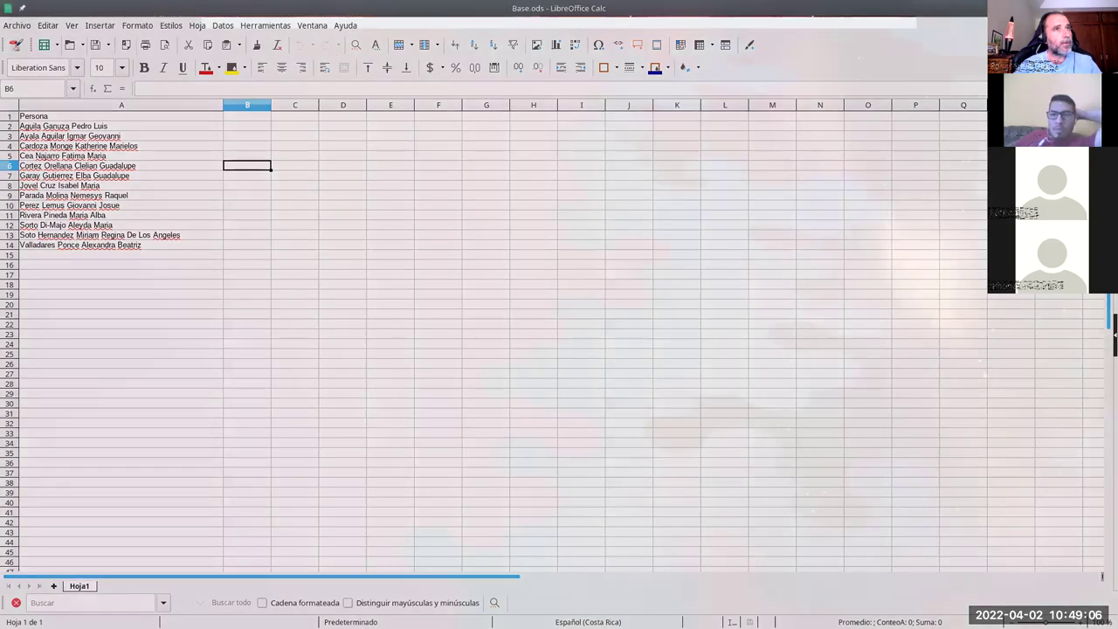
pyautogui.moveTo(952, 66); pyautogui.dragTo(126, 17)
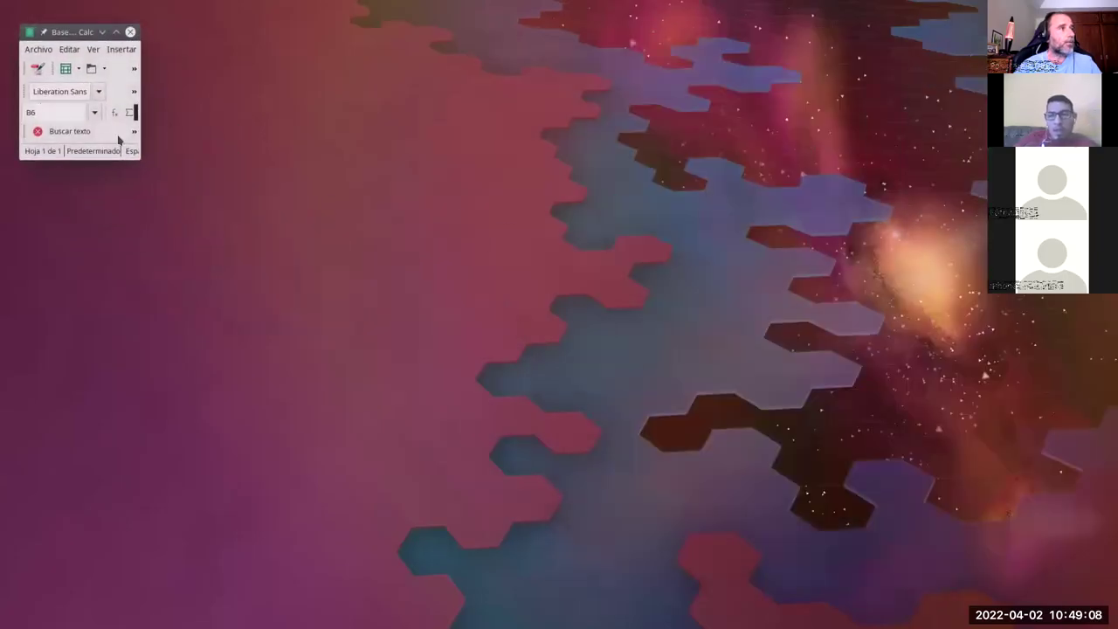
pyautogui.moveTo(142, 157); pyautogui.dragTo(482, 579)
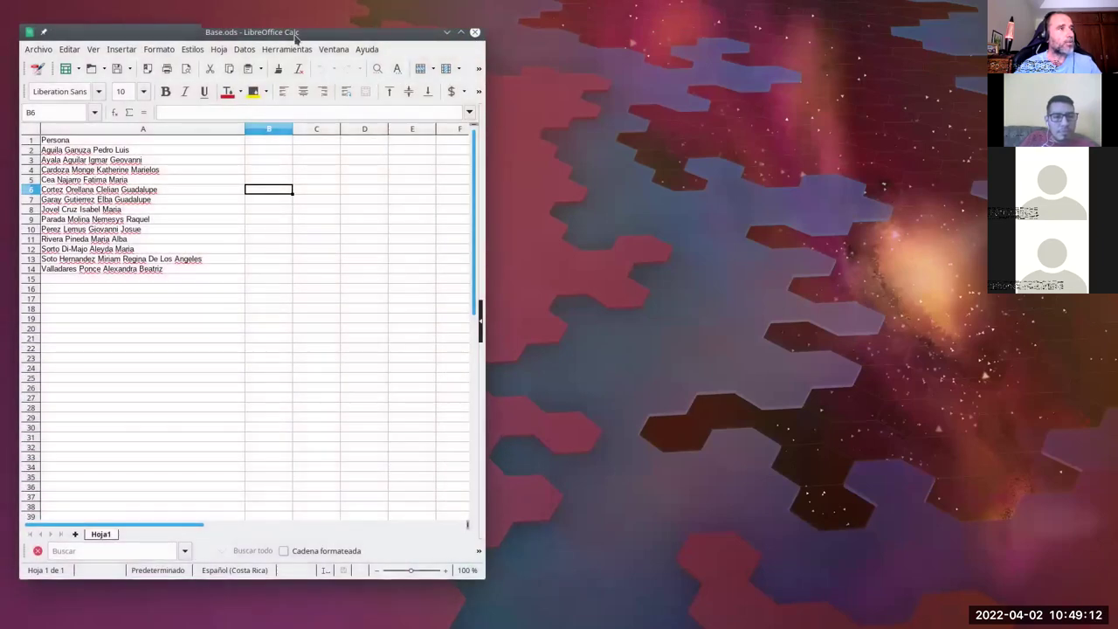
pyautogui.moveTo(79, 38); pyautogui.dragTo(74, 35)
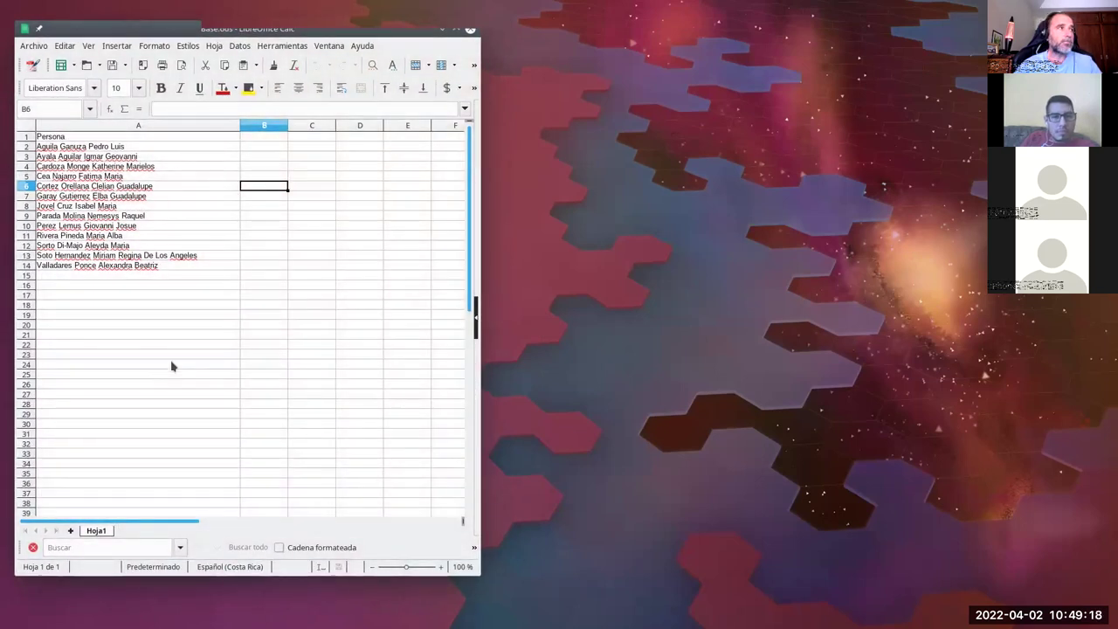
# Step: Create a new blank spreadsheet, enlarge its window and place it beside Base.ods
pyautogui.moveTo(128, 138); pyautogui.dragTo(155, 270)
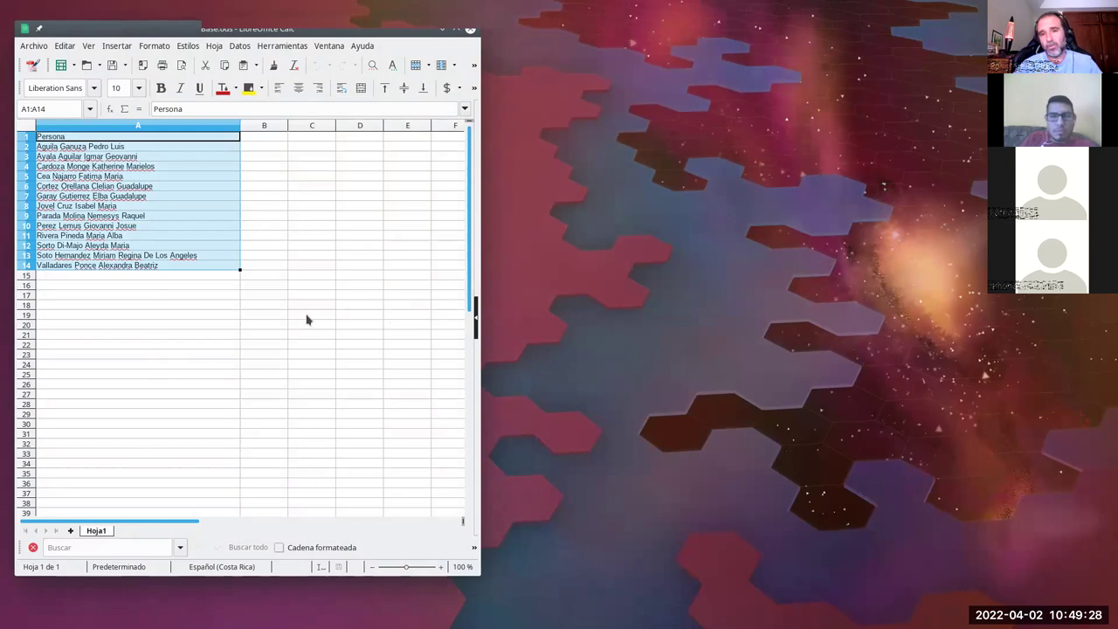
pyautogui.click(61, 65)
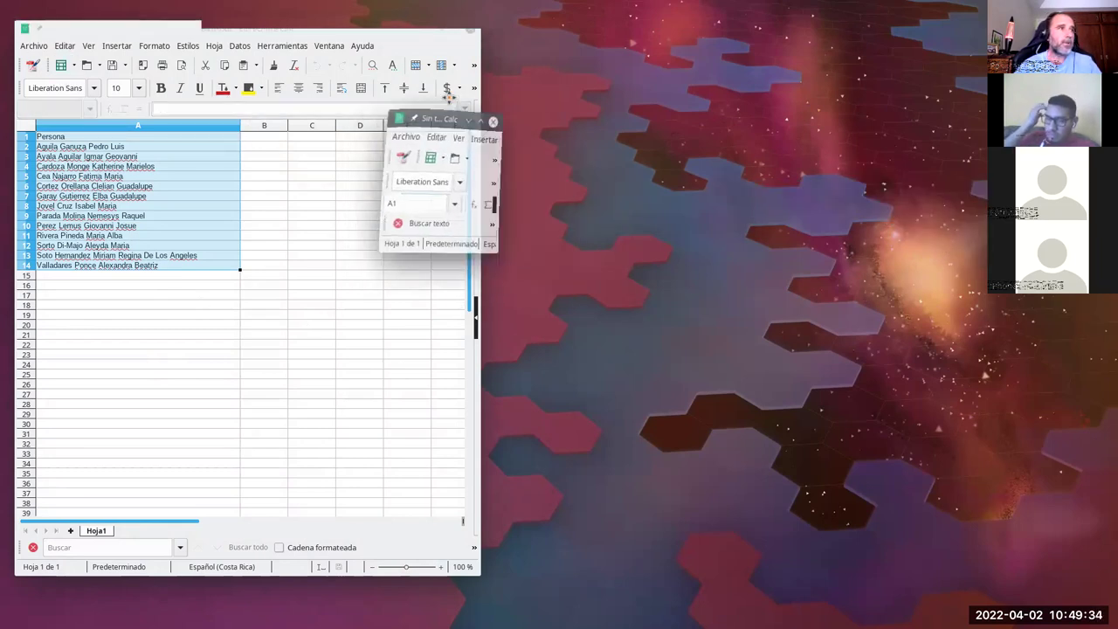
pyautogui.moveTo(523, 238); pyautogui.dragTo(816, 426)
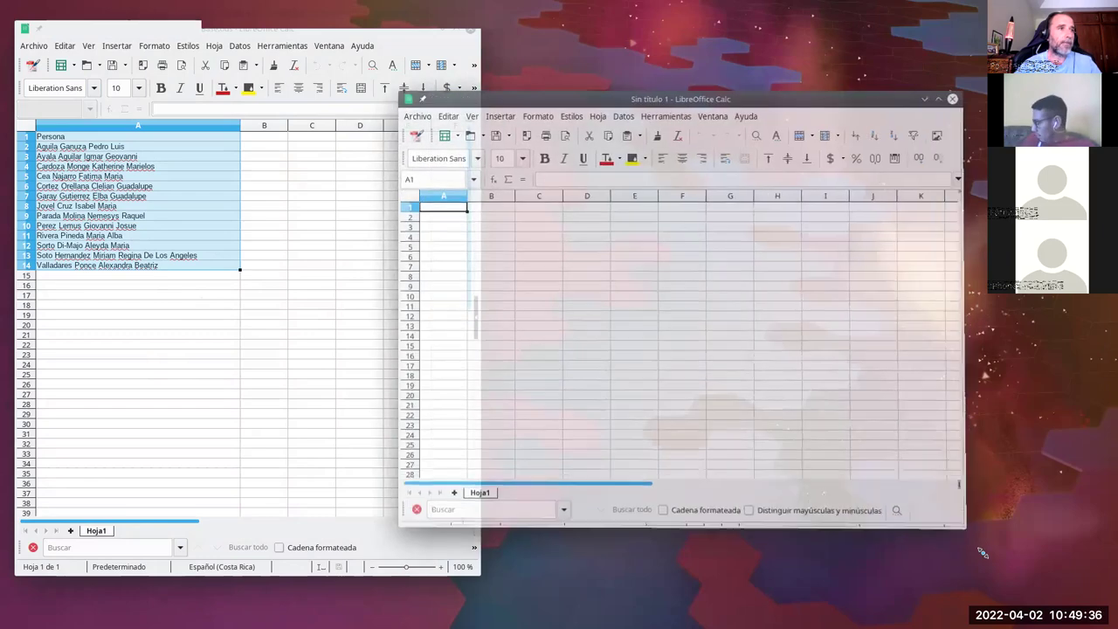
pyautogui.moveTo(653, 108); pyautogui.dragTo(741, 42)
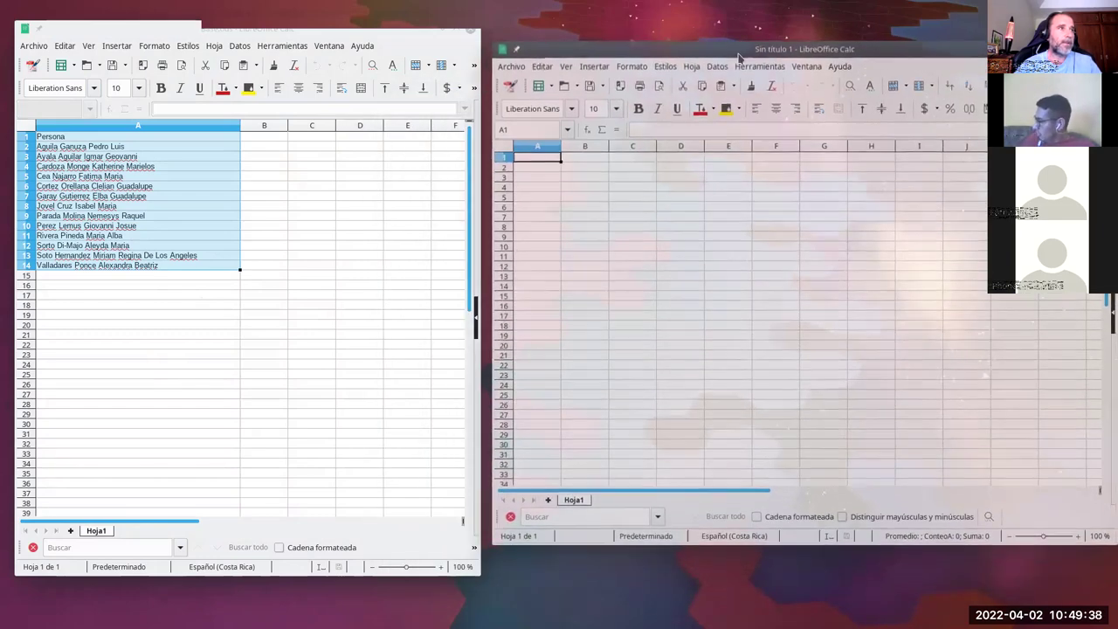
# Step: Copy the Persona list in A1:A14 of Base.ods and paste it at A1 of the new spreadsheet
pyautogui.click(131, 225)
pyautogui.moveTo(150, 137); pyautogui.dragTo(149, 275)
pyautogui.hotkey('ctrl', 'c')
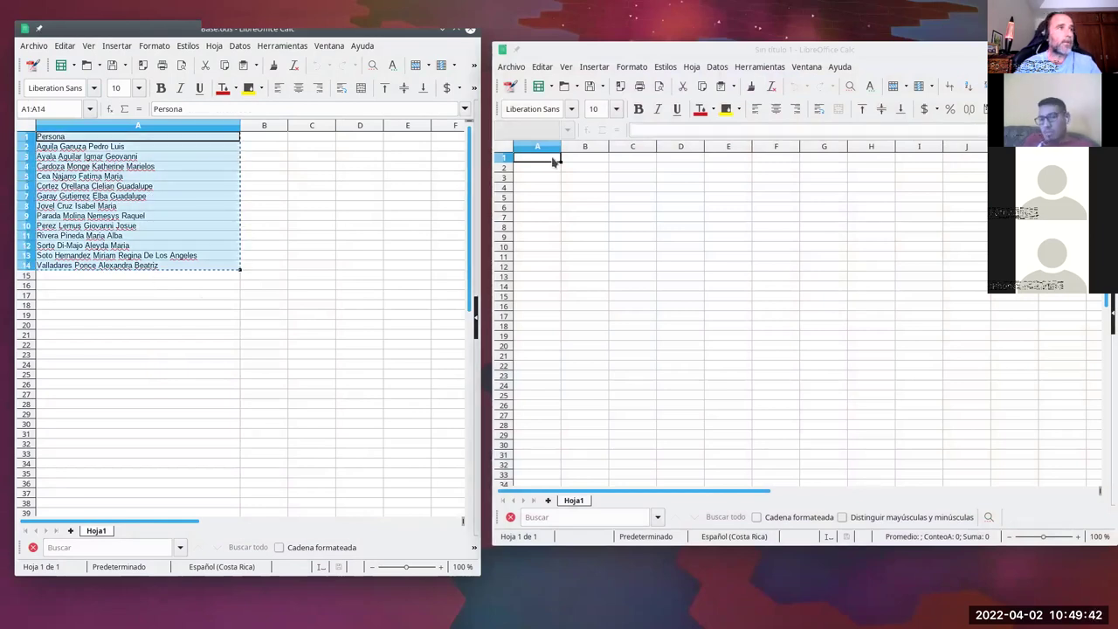
pyautogui.click(553, 158)
pyautogui.hotkey('ctrl', 'v')
pyautogui.click(714, 278)
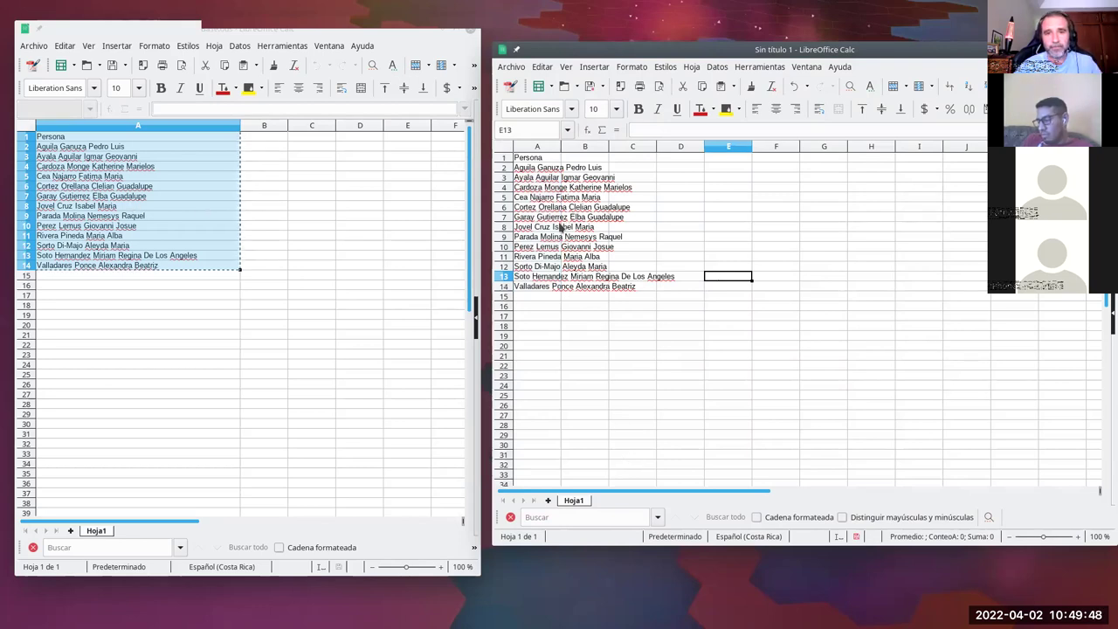
# Step: Change the header in A1 of Base.ods to "Persona aaa" and check the pasted copy for the change
pyautogui.click(168, 216)
pyautogui.doubleClick(159, 143)
pyautogui.write('aaa')
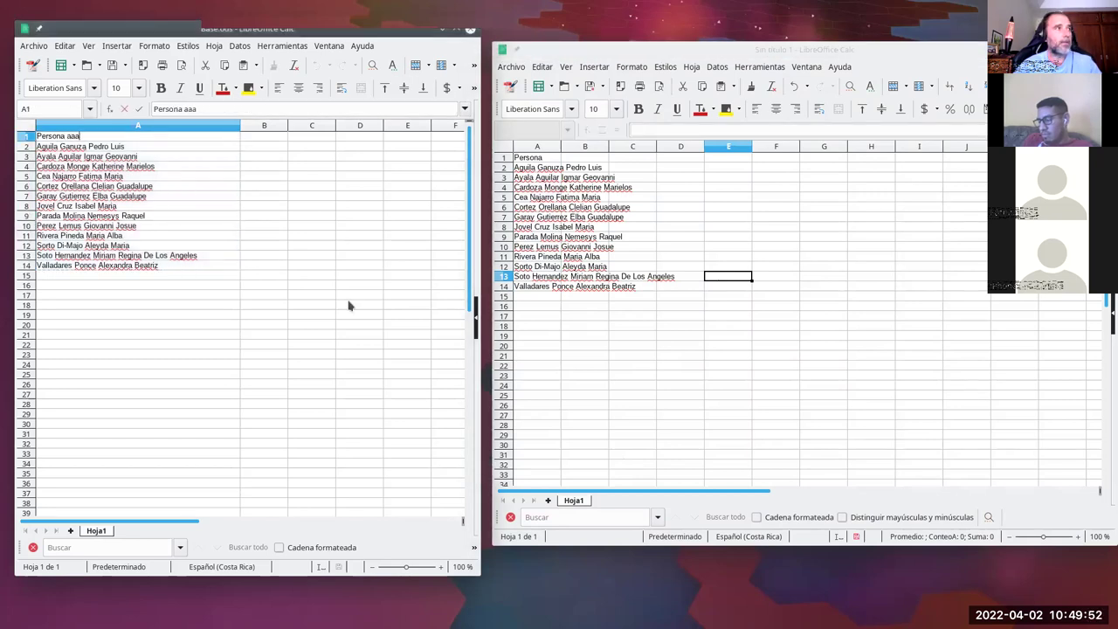
pyautogui.click(349, 305)
pyautogui.click(576, 160)
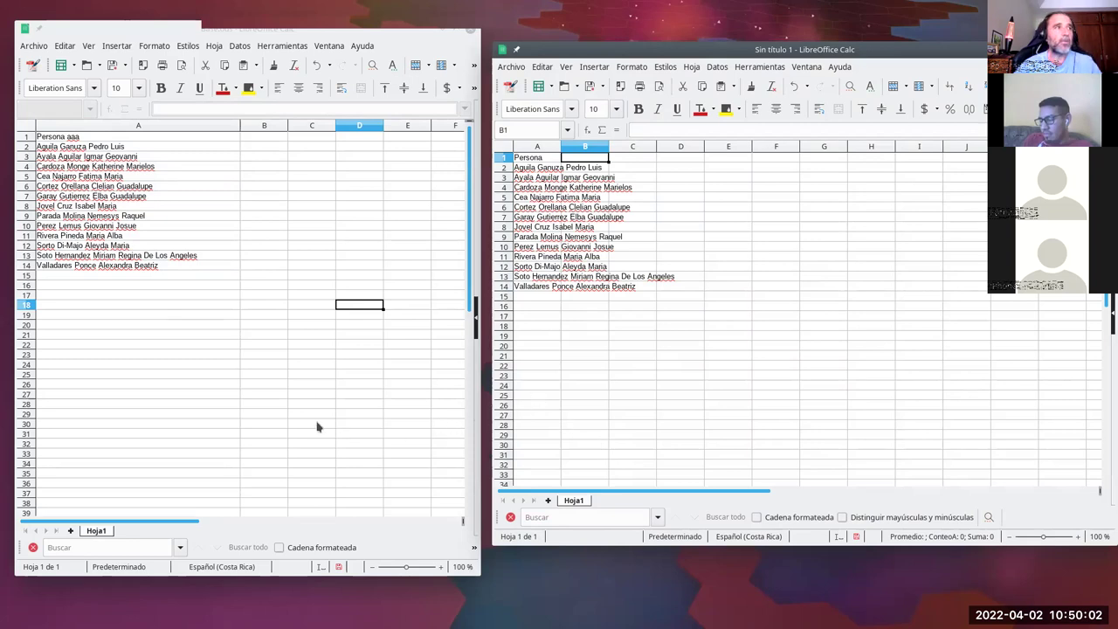
# Step: Undo the header edit in Base.ods and return to the new spreadsheet
pyautogui.click(266, 386)
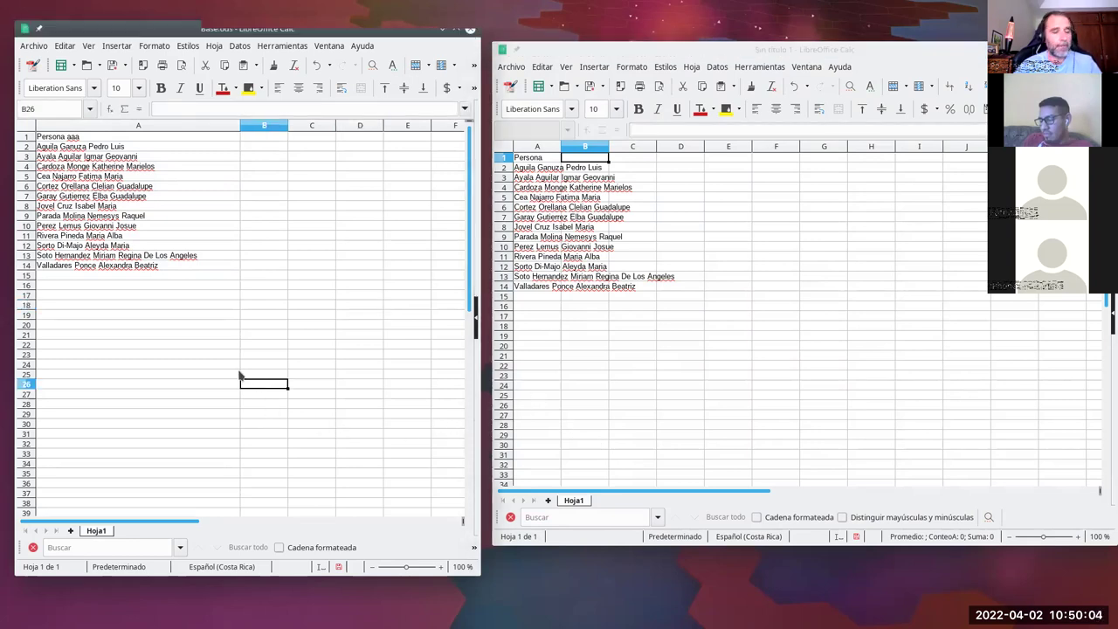
pyautogui.hotkey('ctrl', 'z')
pyautogui.click(677, 286)
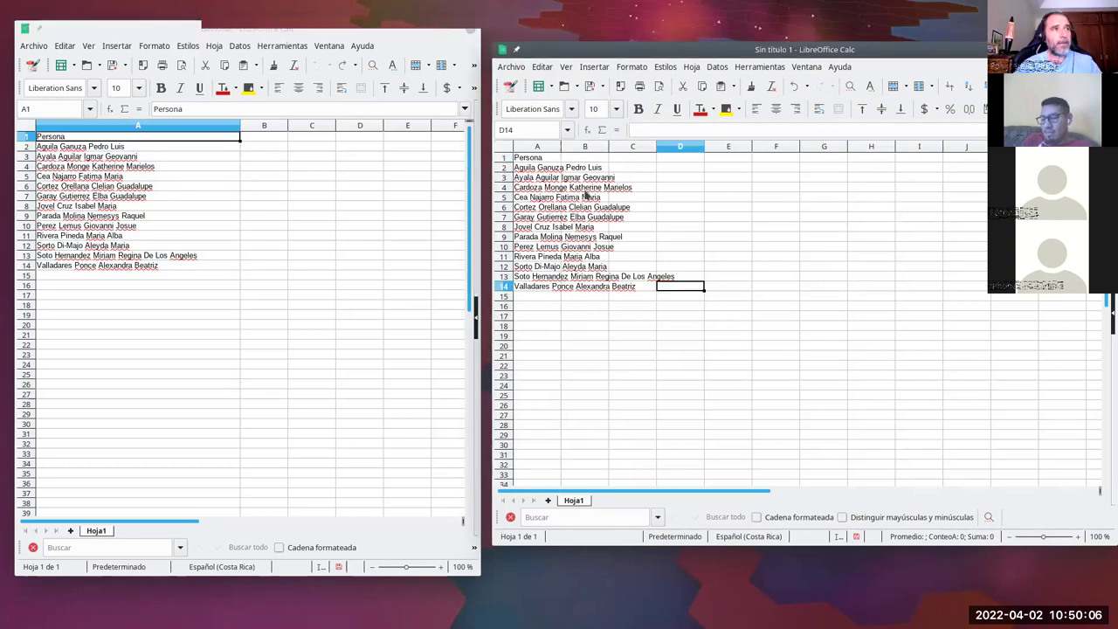
# Step: Clear the pasted list from A1:D14 of the new spreadsheet
pyautogui.moveTo(533, 158); pyautogui.dragTo(665, 296)
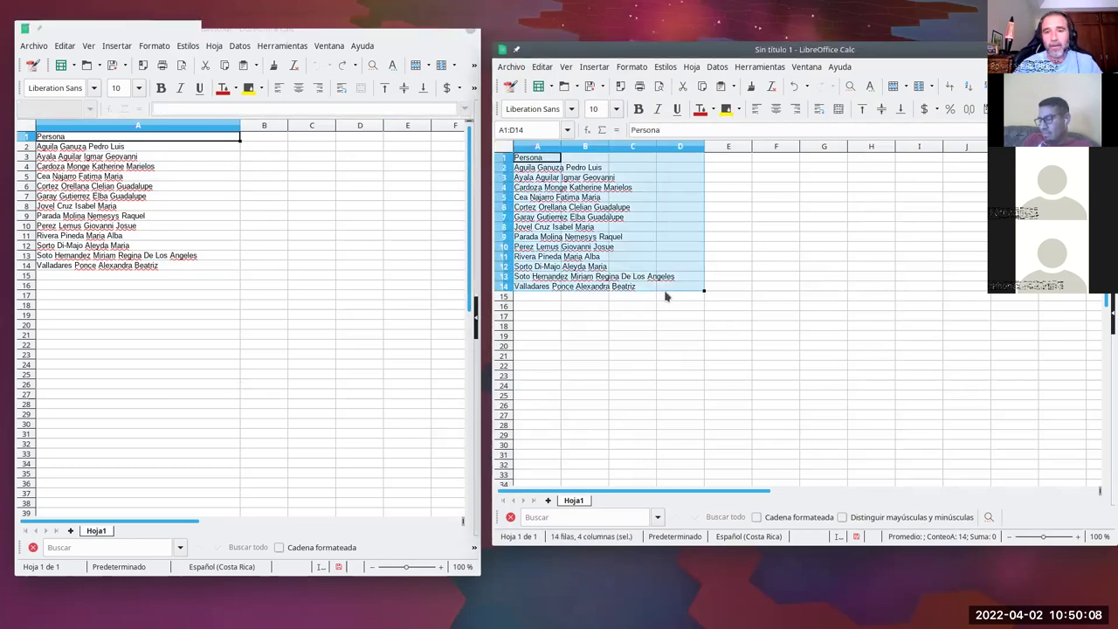
pyautogui.press('BackSpace')
pyautogui.click(805, 374)
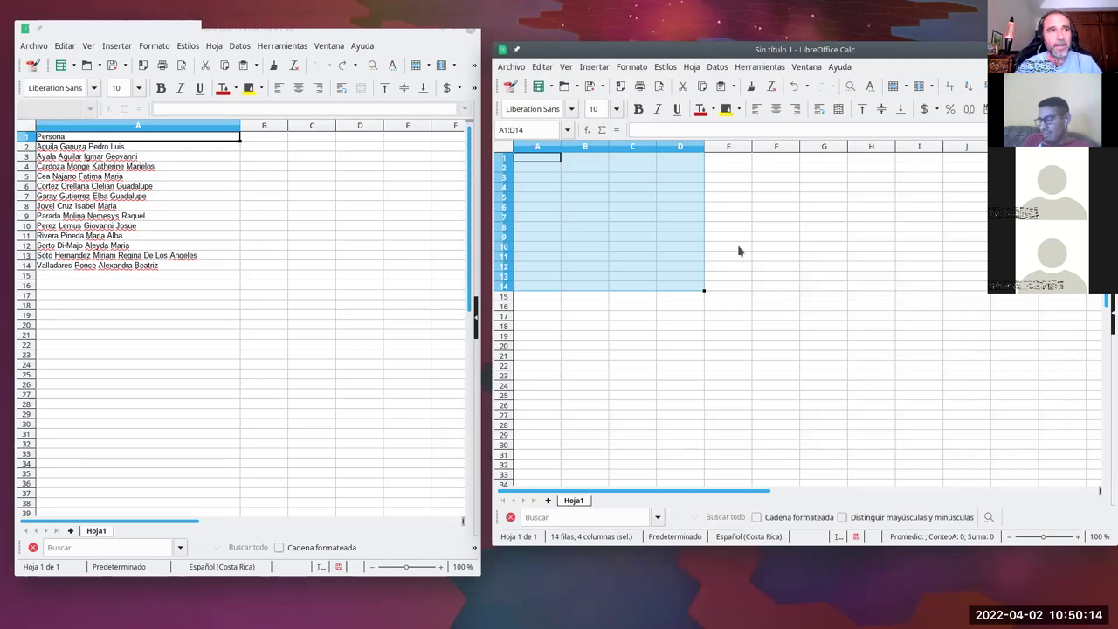
pyautogui.click(642, 178)
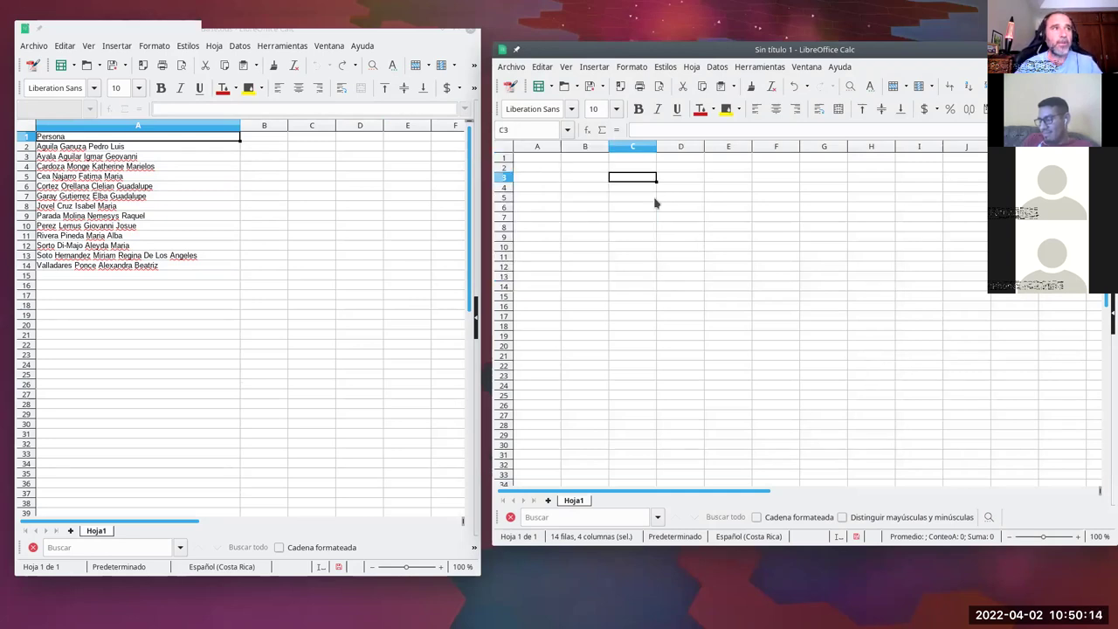
# Step: Enter a formula in A1 of the new spreadsheet that links to cell A1 of Base.ods
pyautogui.click(536, 159)
pyautogui.write('=')
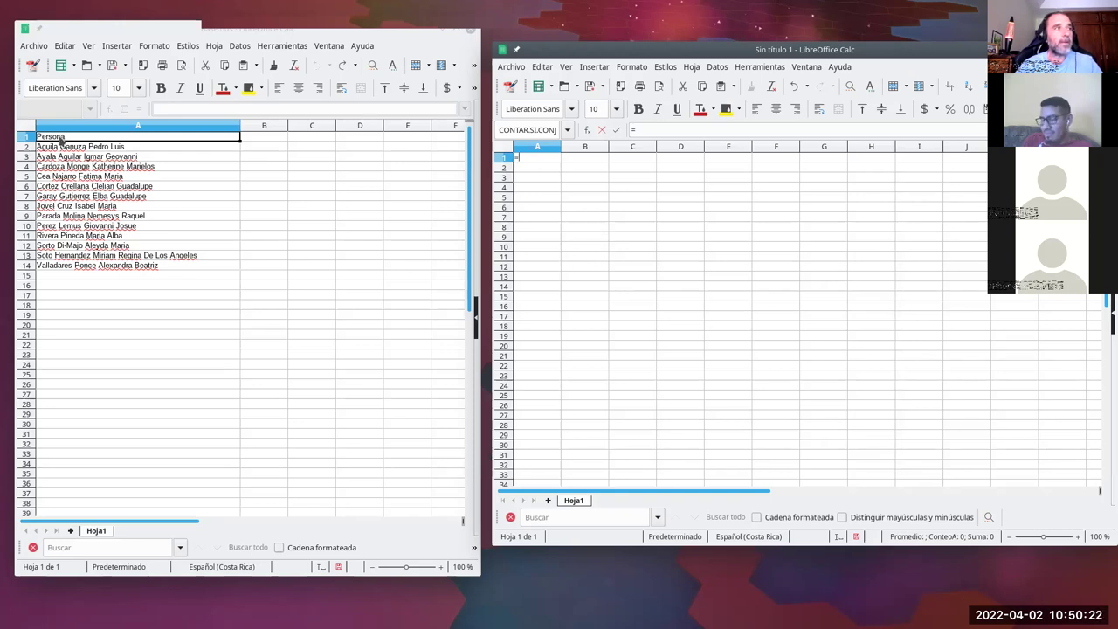
pyautogui.click(136, 138)
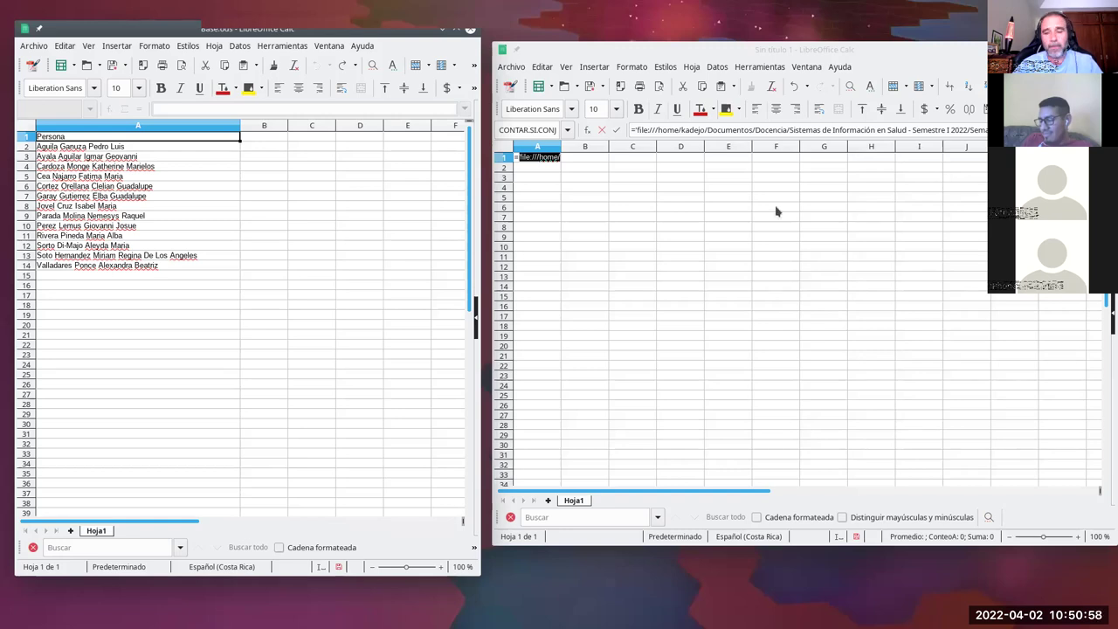
pyautogui.press('Return')
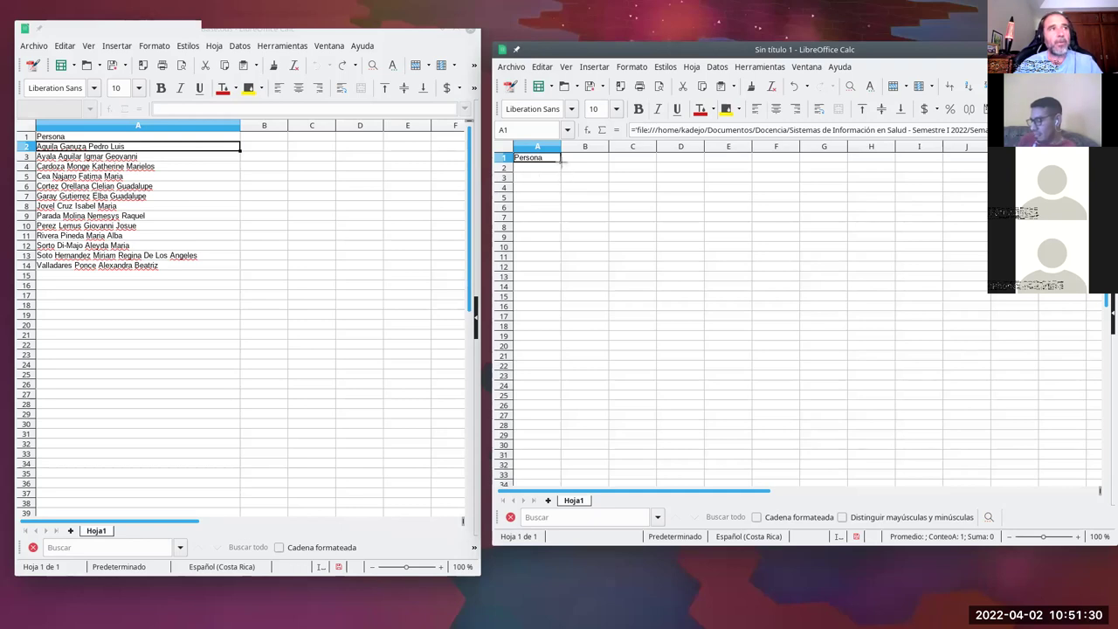
# Step: Fill the link formula down through A14 and widen column A to fit the longest name
pyautogui.moveTo(558, 170); pyautogui.dragTo(557, 297)
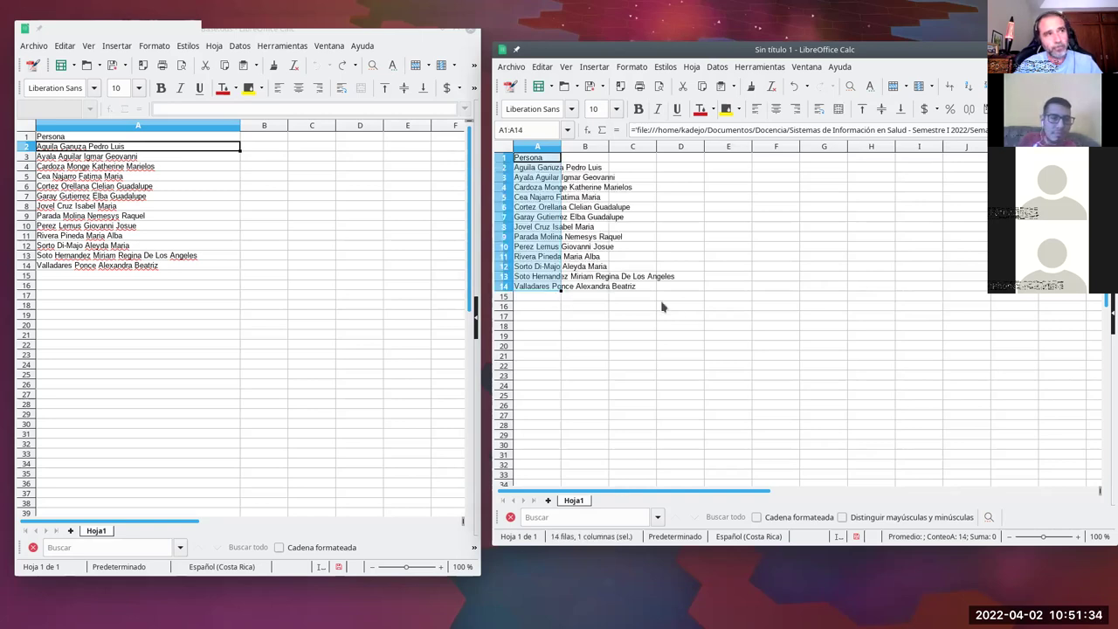
pyautogui.moveTo(562, 145); pyautogui.dragTo(679, 145)
pyautogui.click(601, 276)
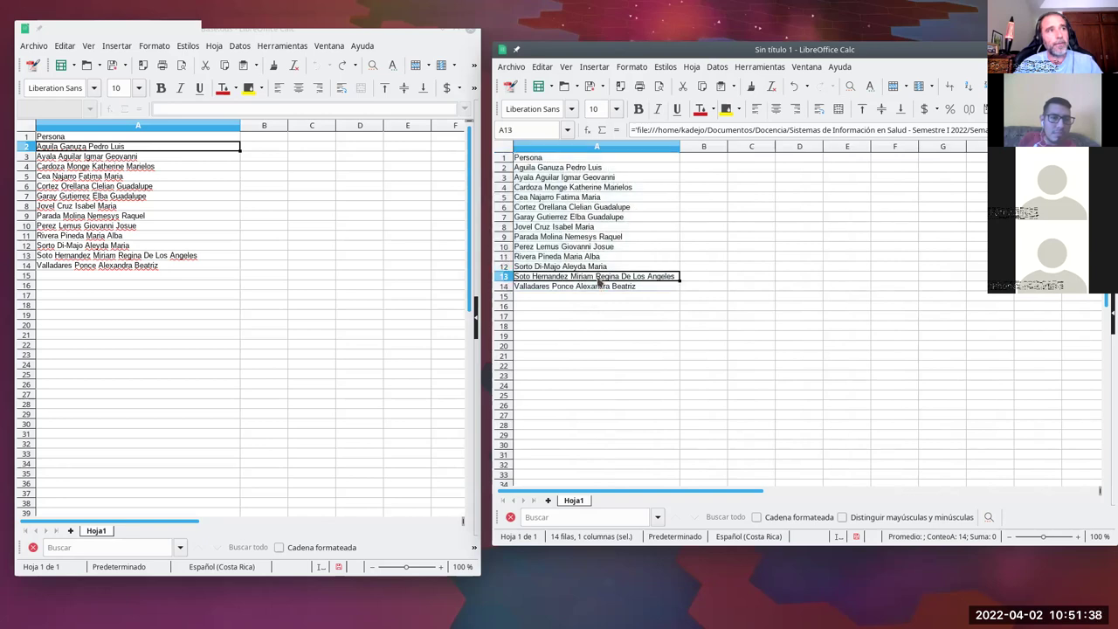
# Step: Examine the link formulas in column A of the new spreadsheet down to A14
pyautogui.click(581, 217)
pyautogui.click(566, 169)
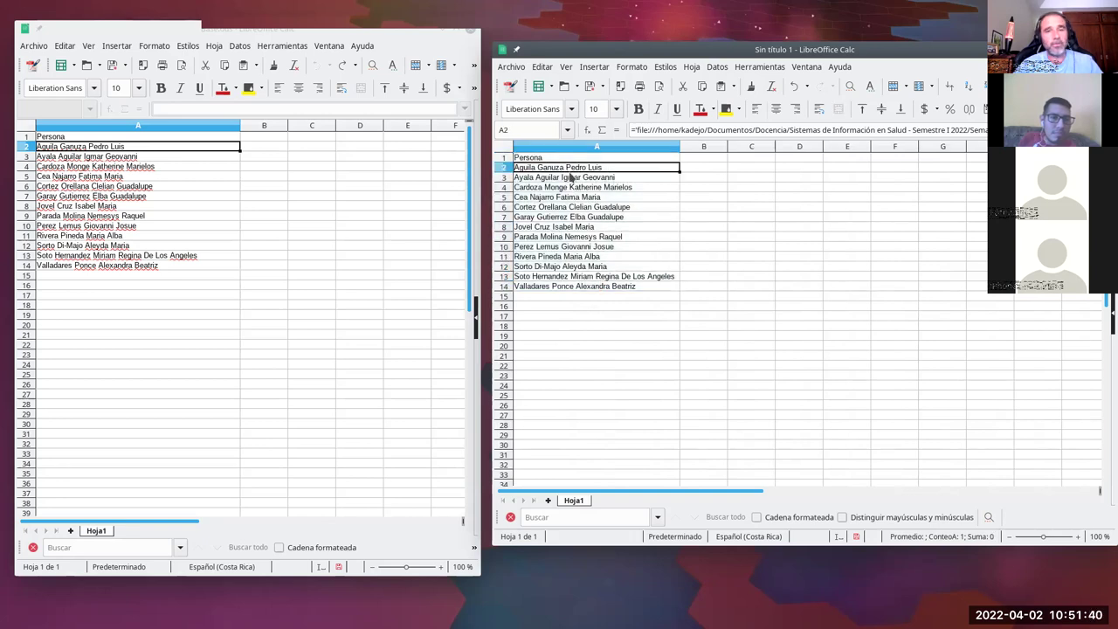
pyautogui.press('Right')
pyautogui.press('Down')
pyautogui.press('Down')
pyautogui.press('Down')
pyautogui.press('Left')
pyautogui.press('Down')
pyautogui.press('Down')
pyautogui.press('Down')
pyautogui.press('Down')
pyautogui.press('Down')
pyautogui.press('Down')
pyautogui.press('Down')
pyautogui.press('Down')
pyautogui.press('Down')
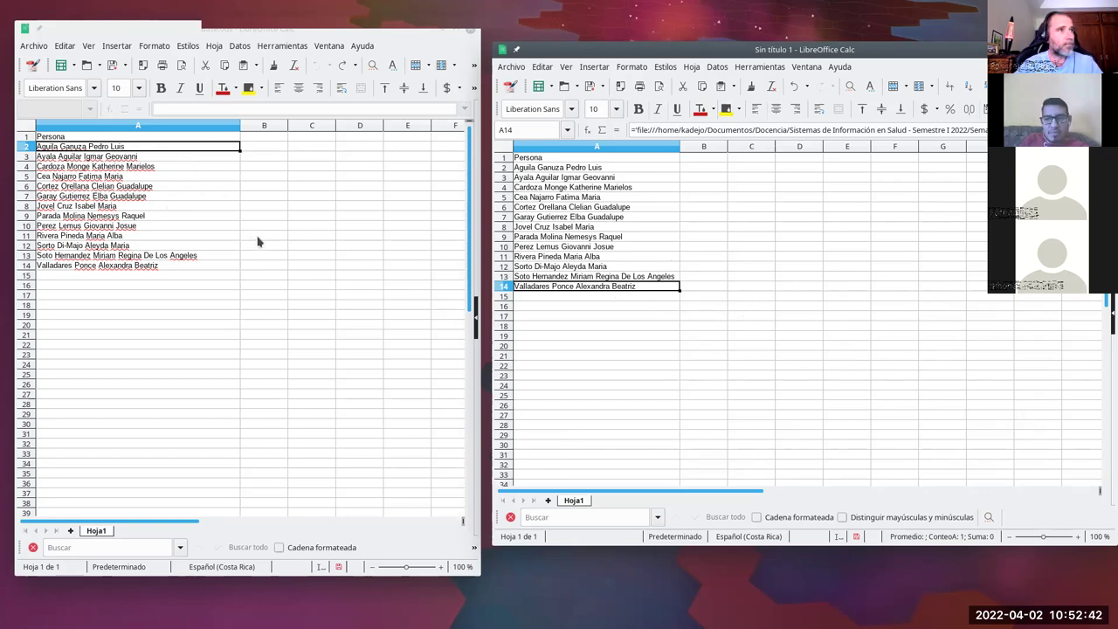
# Step: Align the new spreadsheet's window against Base.ods and extend it to the same height
pyautogui.moveTo(695, 40); pyautogui.dragTo(683, 19)
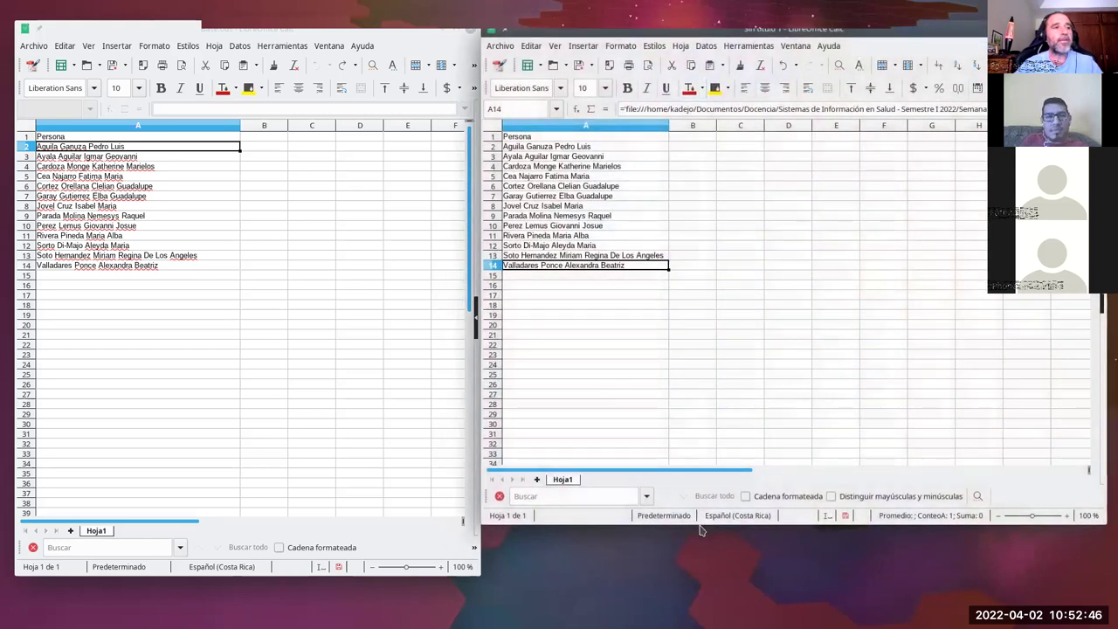
pyautogui.moveTo(700, 523); pyautogui.dragTo(694, 577)
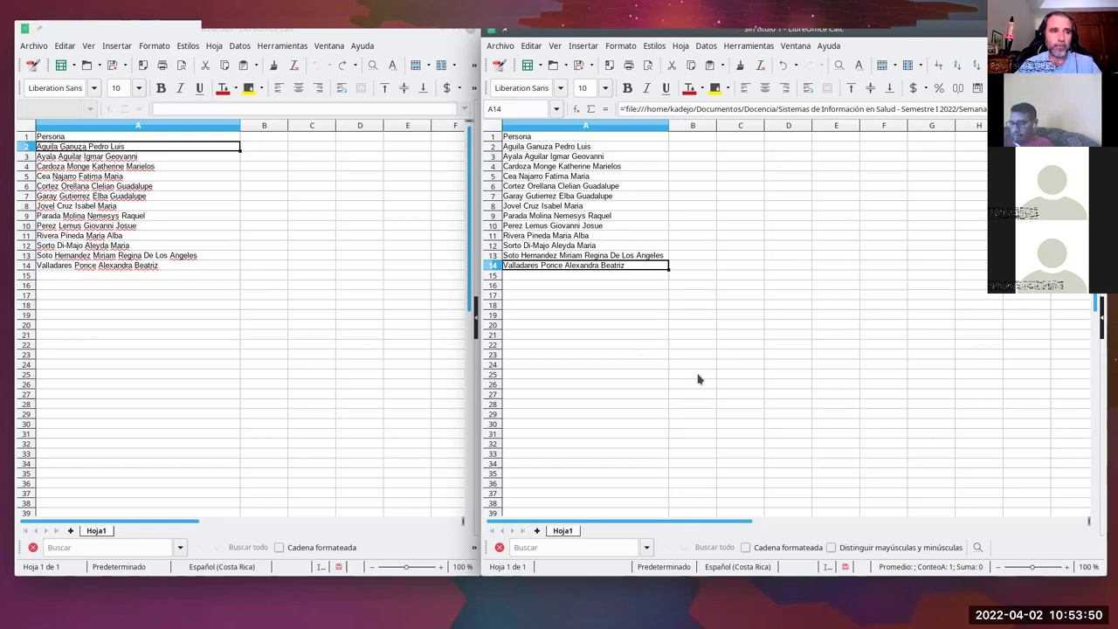
# Step: Add a second sheet to the new spreadsheet and go back to Hoja1
pyautogui.click(537, 530)
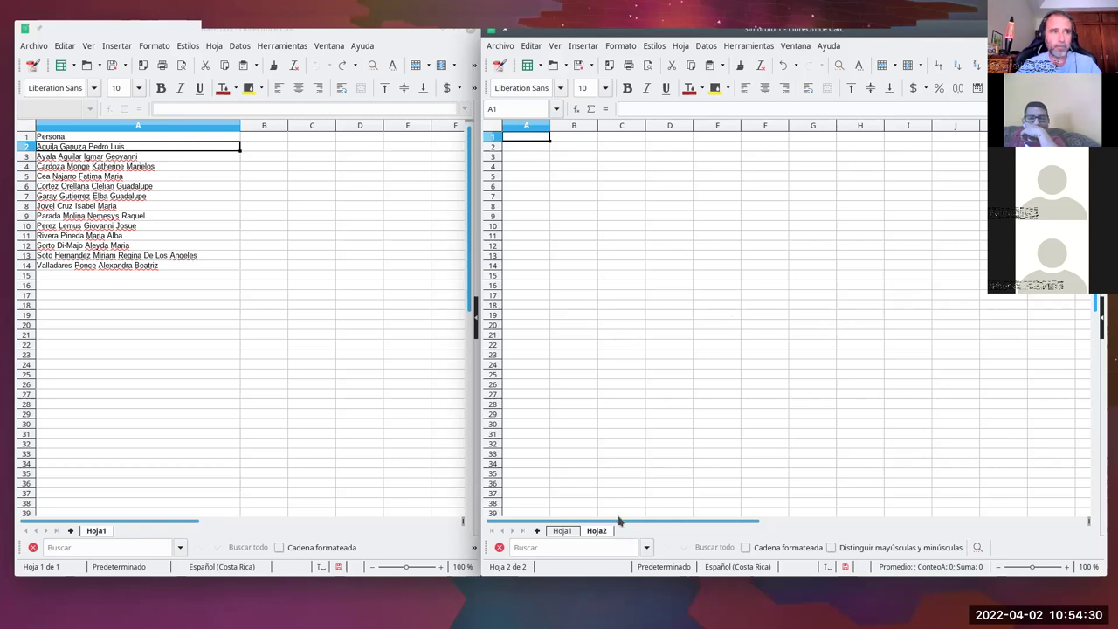
pyautogui.click(566, 532)
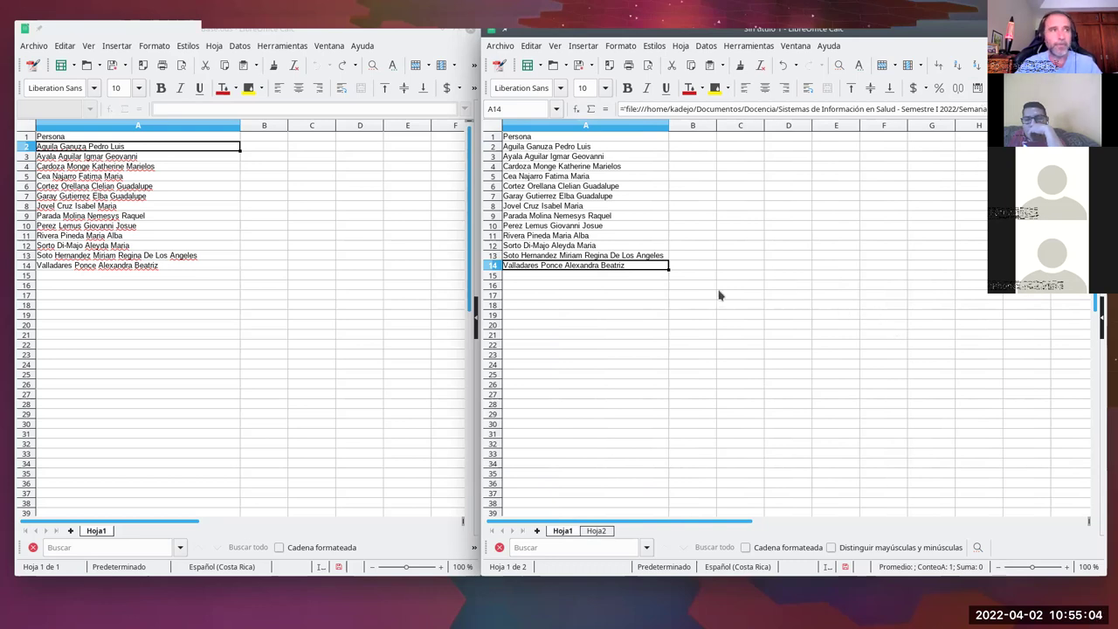
pyautogui.click(632, 285)
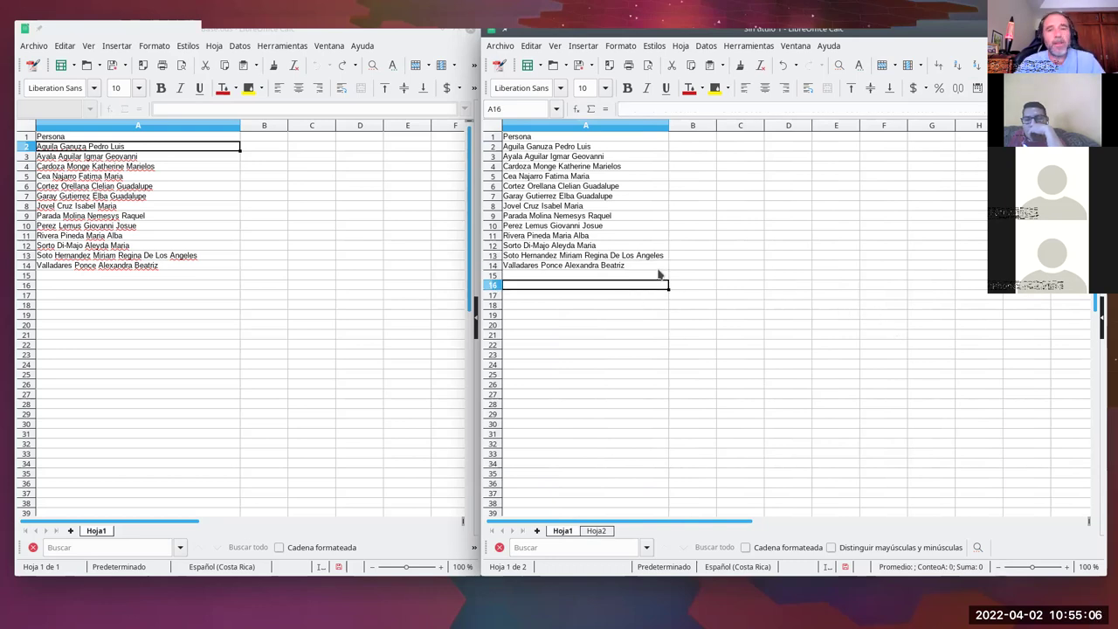
# Step: Change the source header in A1 of Base.ods to "Persona aaa" and return to the linked list
pyautogui.click(199, 139)
pyautogui.doubleClick(200, 140)
pyautogui.write('aaa')
pyautogui.press('Return')
pyautogui.click(640, 178)
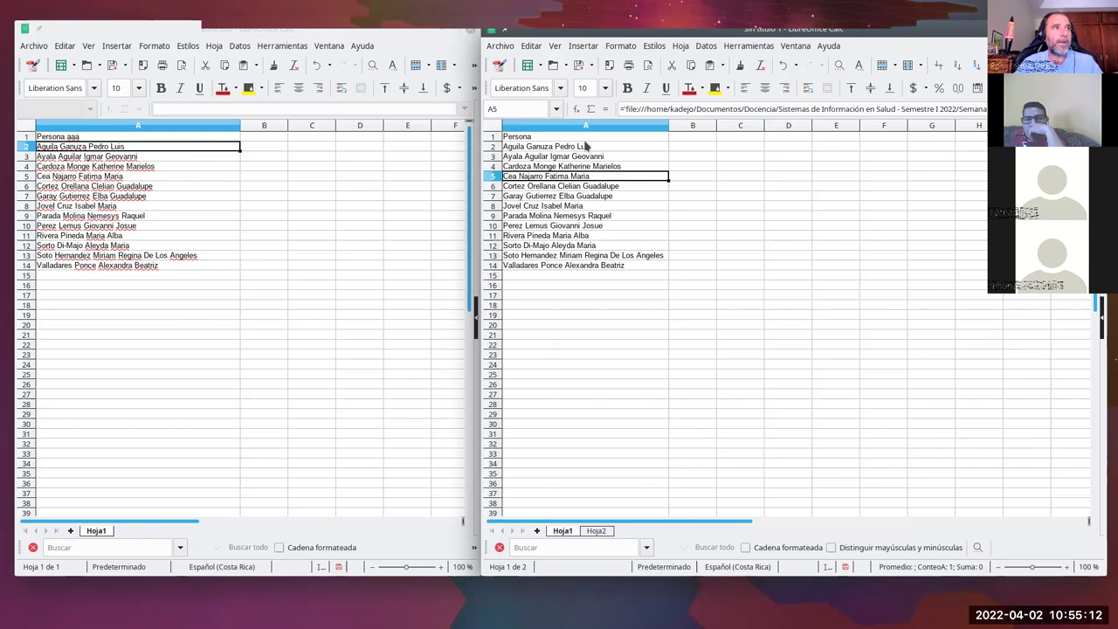
# Step: Update the external link to Base.ods in the new spreadsheet to refresh the linked list, and close the links dialog
pyautogui.click(600, 138)
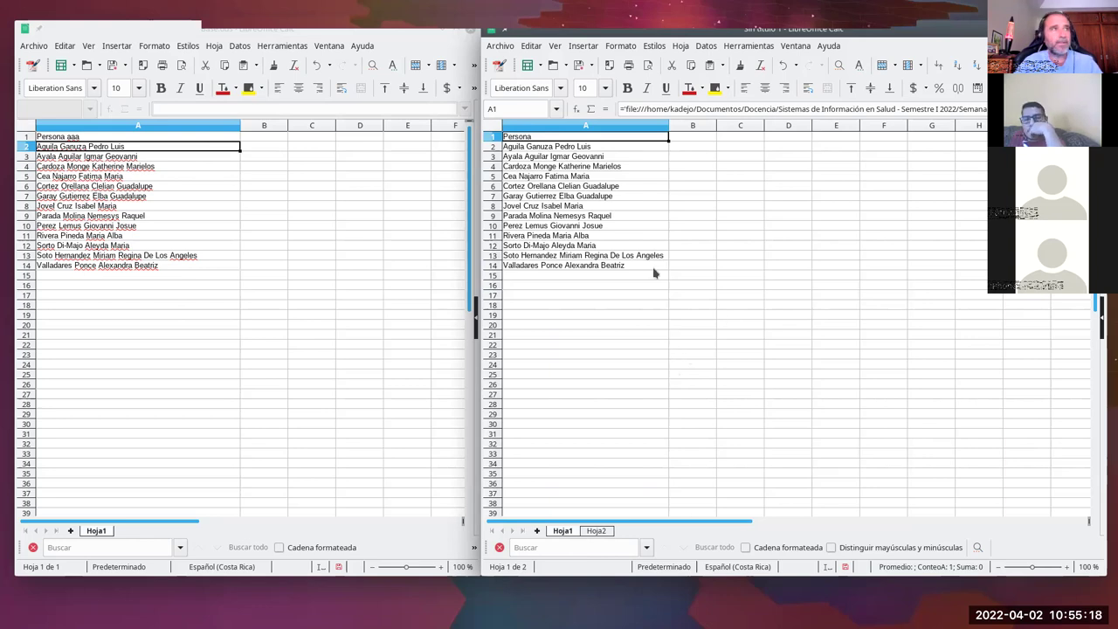
pyautogui.click(531, 47)
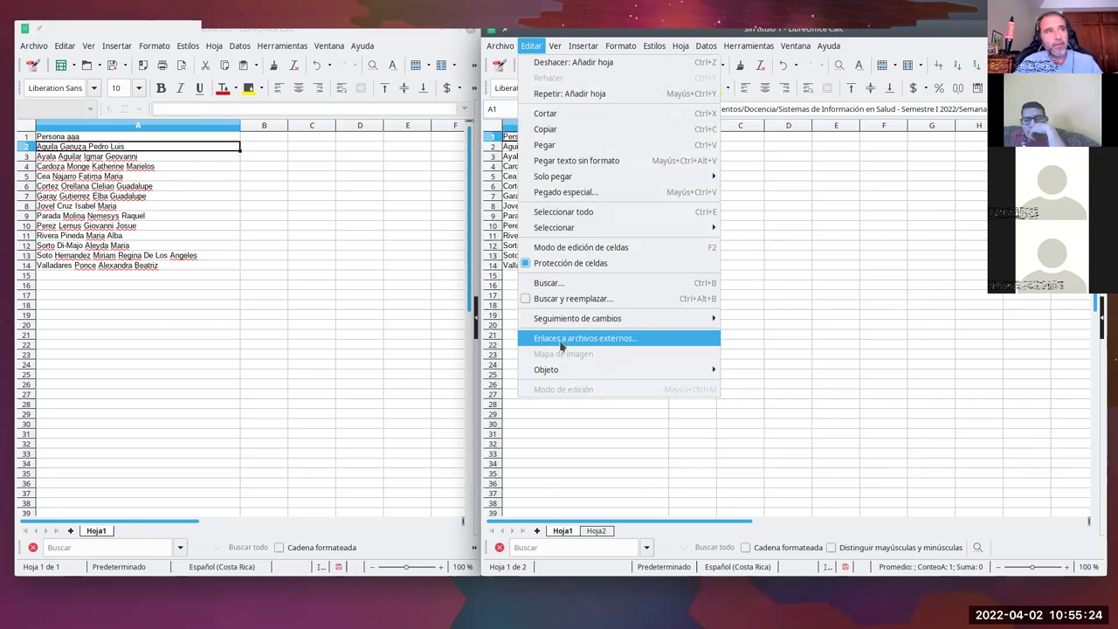
pyautogui.click(597, 345)
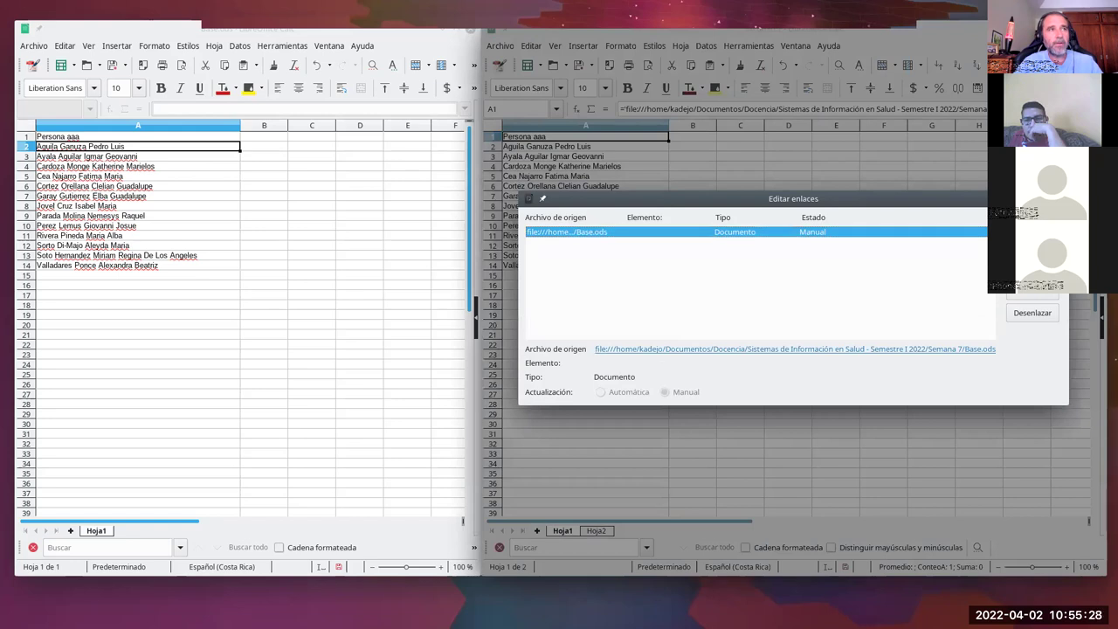
pyautogui.press('Escape')
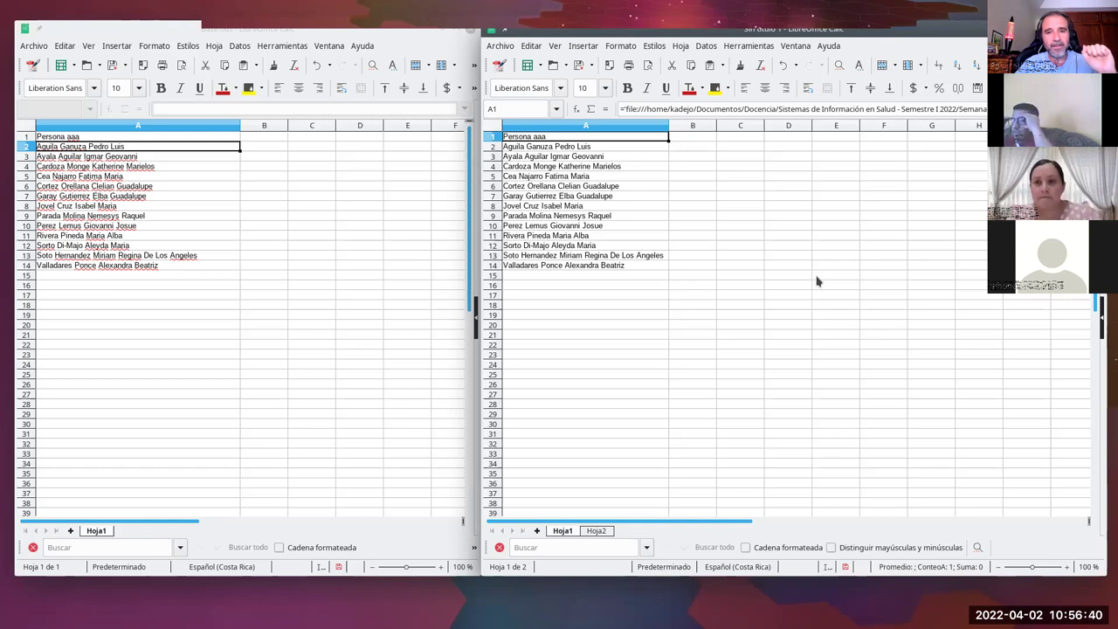
# Step: Try to shorten the link formula in A1 to ='file://Base.ods'#$Hoja1.A1 by deleting the folder path before the file name
pyautogui.click(645, 109)
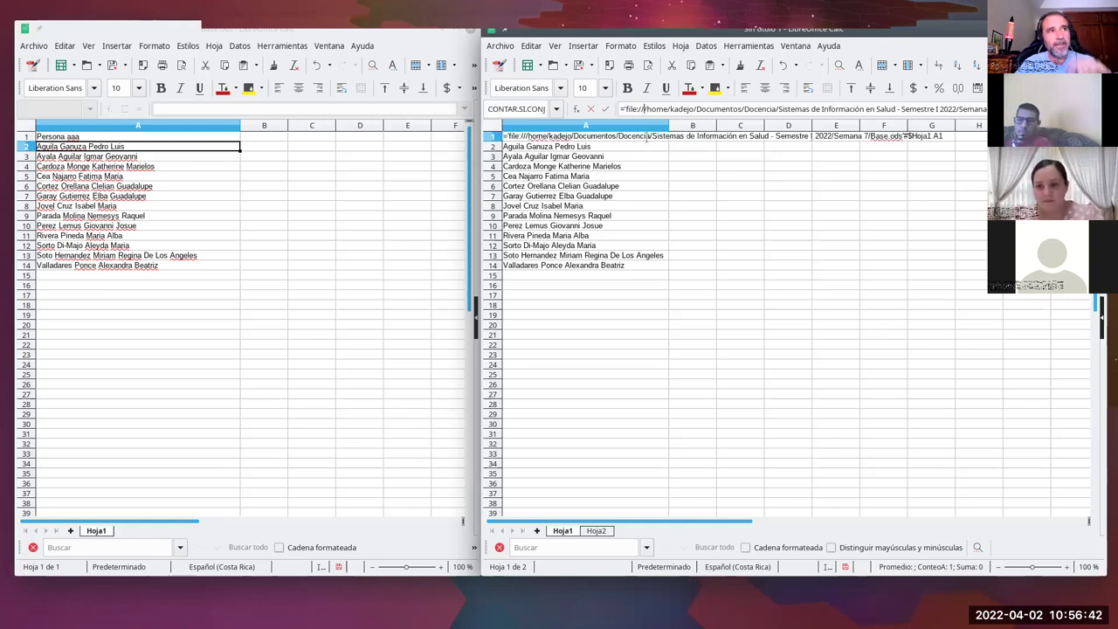
pyautogui.press('Left')
pyautogui.press('Left')
pyautogui.press('Left')
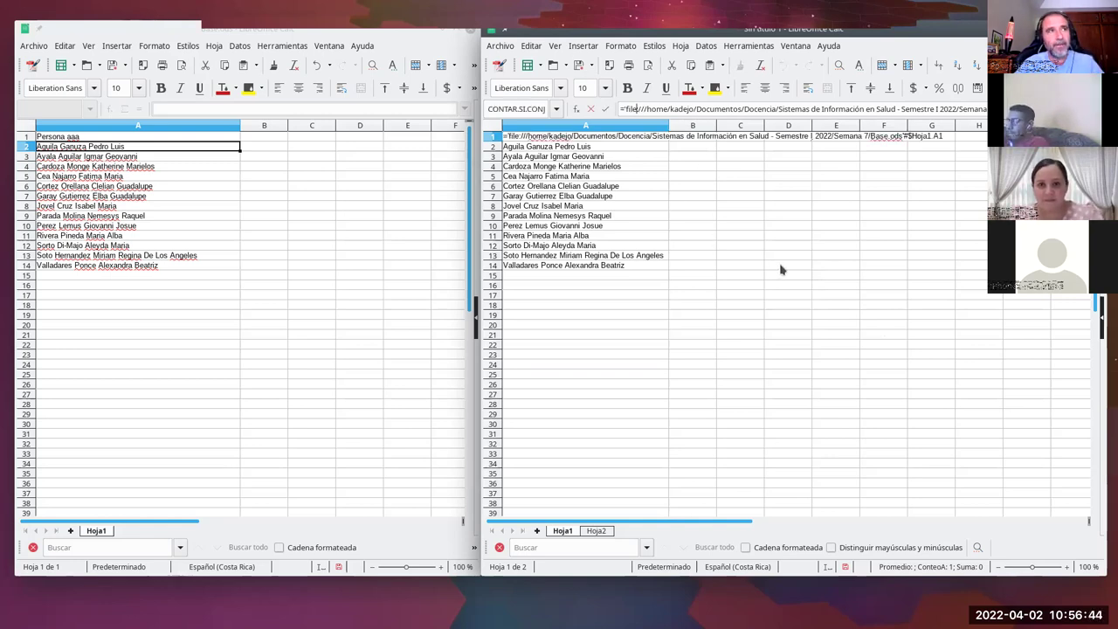
pyautogui.press('Right')
pyautogui.press('Right')
pyautogui.press('Right')
pyautogui.press('Right')
pyautogui.press('Right')
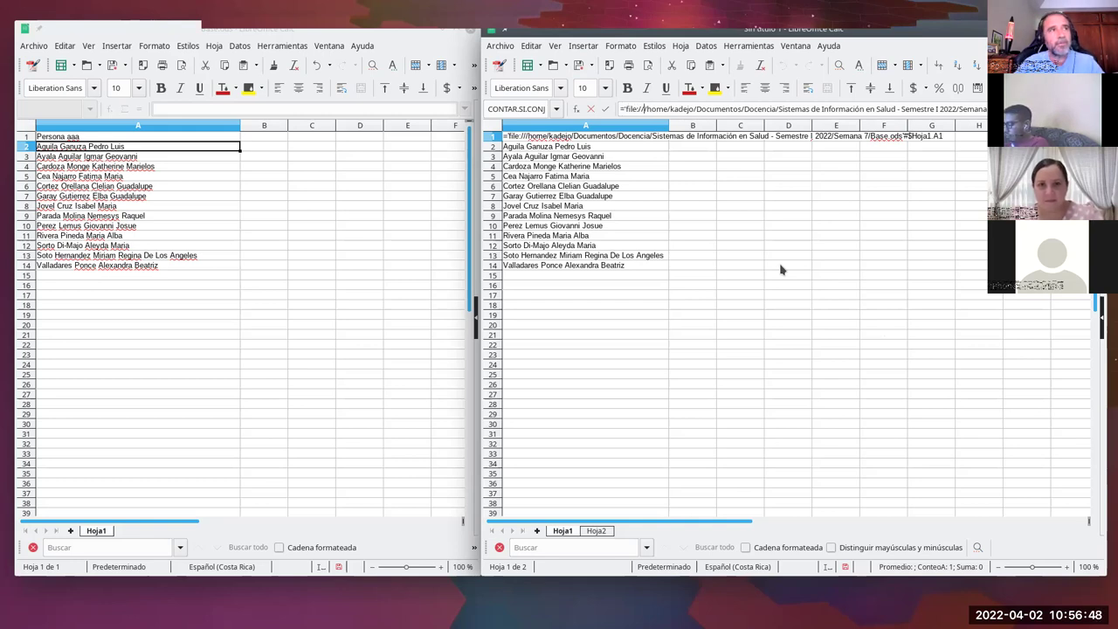
pyautogui.hotkey('shift', 'Right')
pyautogui.hotkey('shift', 'Right')
pyautogui.hotkey('shift', 'Right')
pyautogui.hotkey('shift', 'Right')
pyautogui.hotkey('shift', 'Right')
pyautogui.hotkey('shift', 'Right')
pyautogui.hotkey('shift', 'Right')
pyautogui.hotkey('shift', 'Right')
pyautogui.hotkey('shift', 'Right')
pyautogui.hotkey('shift', 'Right')
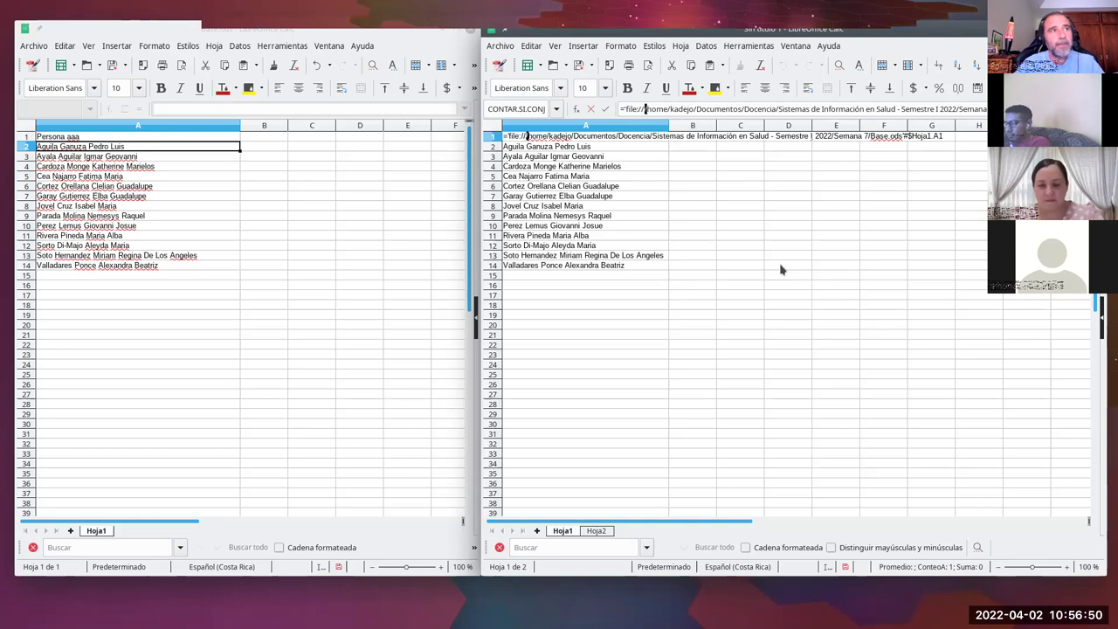
pyautogui.hotkey('shift', 'Right')
pyautogui.hotkey('shift', 'Right')
pyautogui.hotkey('shift', 'Right')
pyautogui.hotkey('shift', 'Right')
pyautogui.hotkey('shift', 'Right')
pyautogui.hotkey('shift', 'Right')
pyautogui.hotkey('shift', 'Right')
pyautogui.hotkey('shift', 'Right')
pyautogui.hotkey('shift', 'Right')
pyautogui.hotkey('shift', 'Right')
pyautogui.hotkey('shift', 'Right')
pyautogui.hotkey('shift', 'Right')
pyautogui.hotkey('shift', 'Right')
pyautogui.hotkey('shift', 'Right')
pyautogui.hotkey('shift', 'Right')
pyautogui.hotkey('shift', 'Right')
pyautogui.hotkey('shift', 'Right')
pyautogui.hotkey('shift', 'Right')
pyautogui.hotkey('shift', 'Right')
pyautogui.hotkey('shift', 'Right')
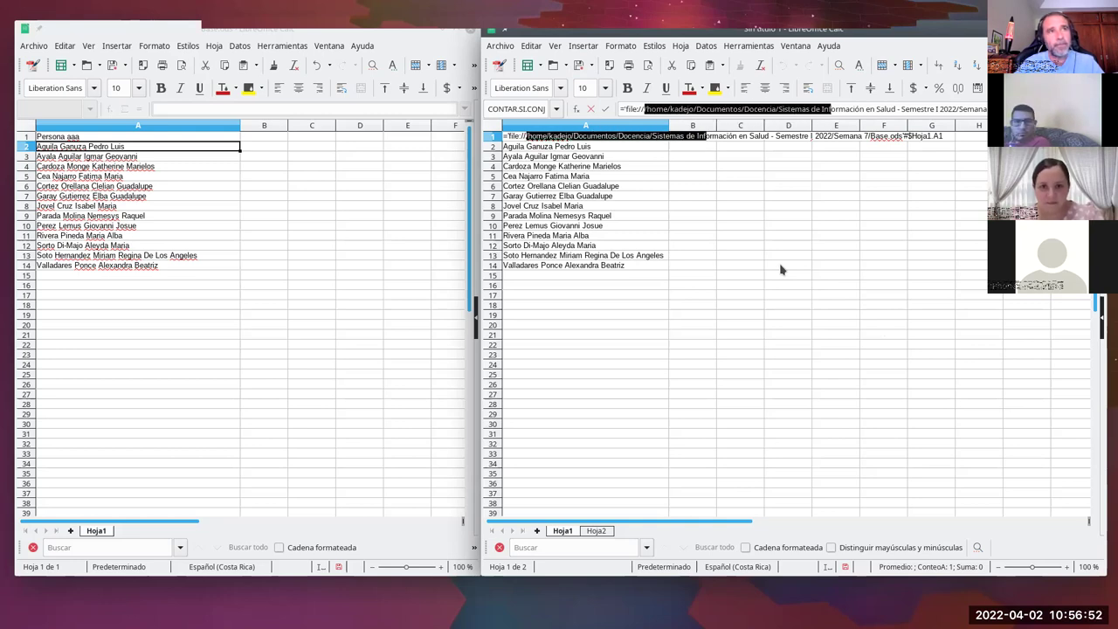
pyautogui.hotkey('shift', 'Right')
pyautogui.hotkey('shift', 'Right')
pyautogui.hotkey('shift', 'Right')
pyautogui.hotkey('shift', 'Right')
pyautogui.hotkey('shift', 'Right')
pyautogui.hotkey('shift', 'Right')
pyautogui.hotkey('shift', 'Right')
pyautogui.hotkey('shift', 'Right')
pyautogui.hotkey('shift', 'Right')
pyautogui.hotkey('shift', 'Right')
pyautogui.hotkey('shift', 'Right')
pyautogui.hotkey('shift', 'Right')
pyautogui.hotkey('shift', 'Right')
pyautogui.hotkey('shift', 'Right')
pyautogui.hotkey('shift', 'Right')
pyautogui.hotkey('shift', 'Right')
pyautogui.hotkey('shift', 'Right')
pyautogui.hotkey('shift', 'Right')
pyautogui.hotkey('shift', 'Right')
pyautogui.hotkey('shift', 'Right')
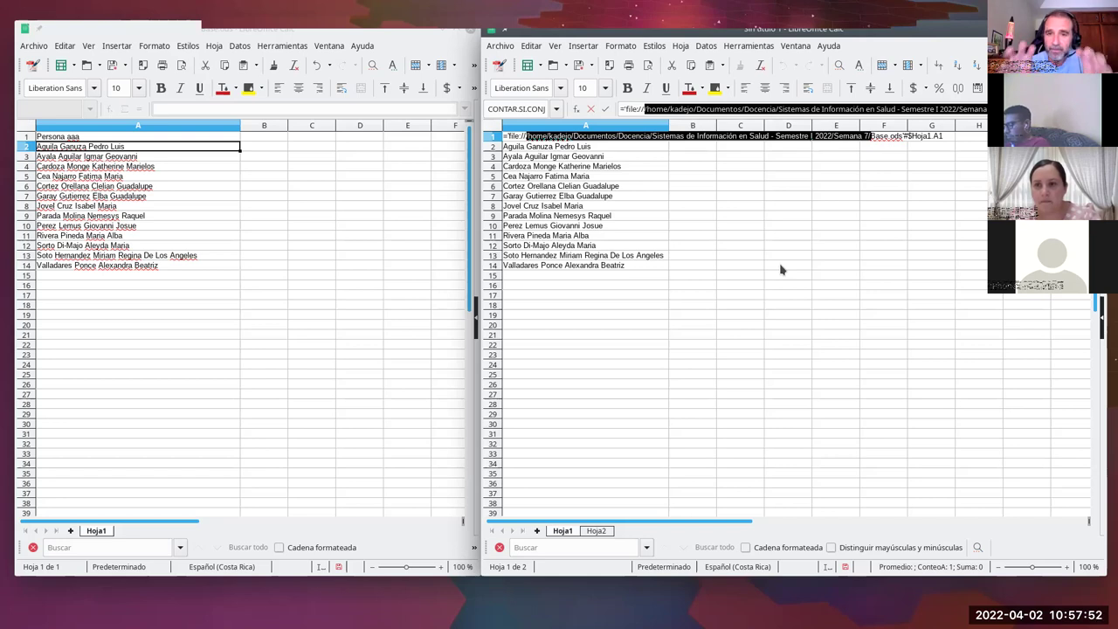
pyautogui.press('BackSpace')
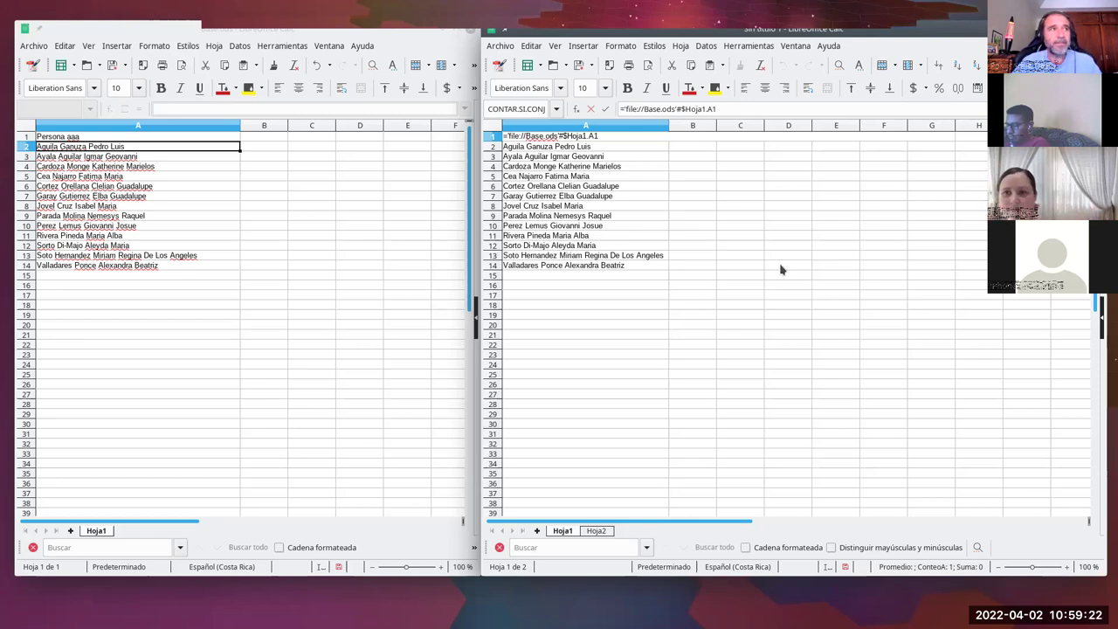
pyautogui.press('Return')
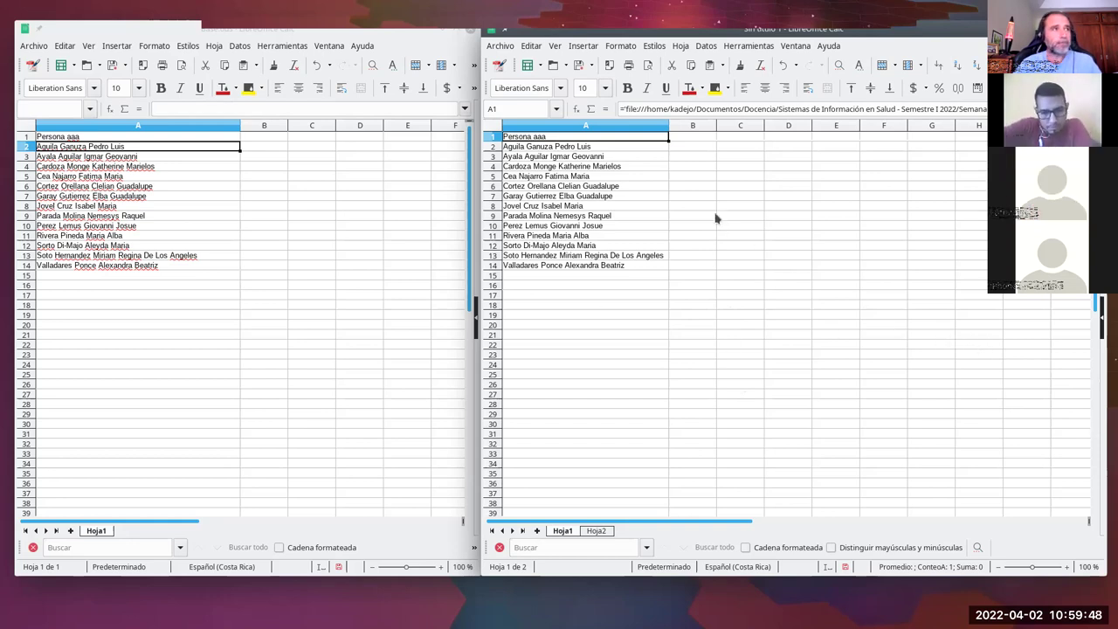
# Step: Add the headers "Salario" in B1 and "Salario ajustado" in C1, and widen column C to fit
pyautogui.click(701, 140)
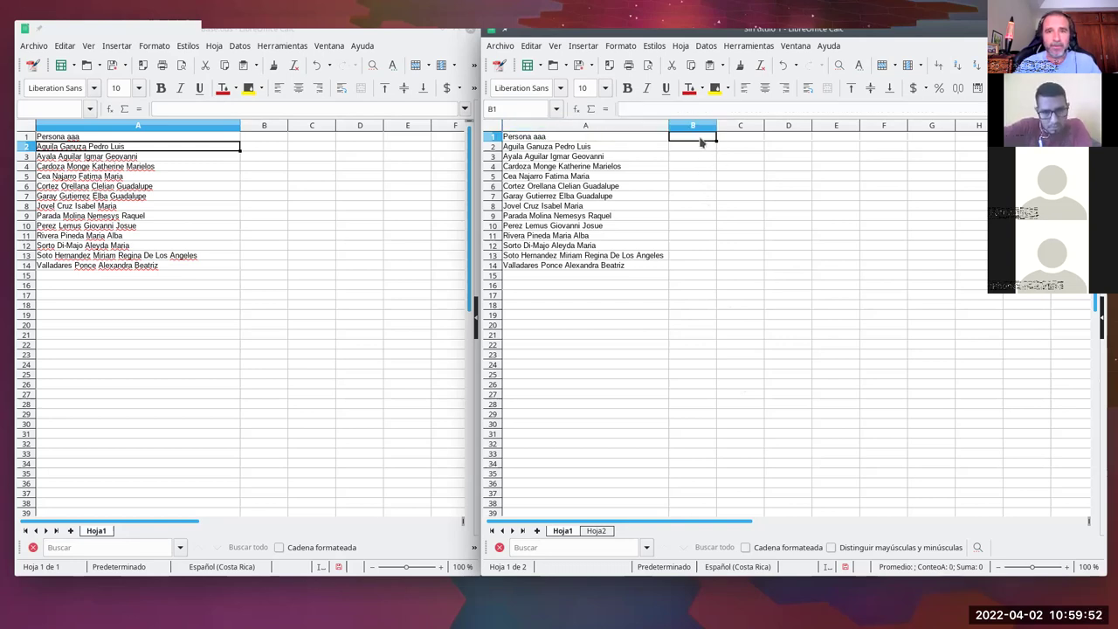
pyautogui.write('Salario')
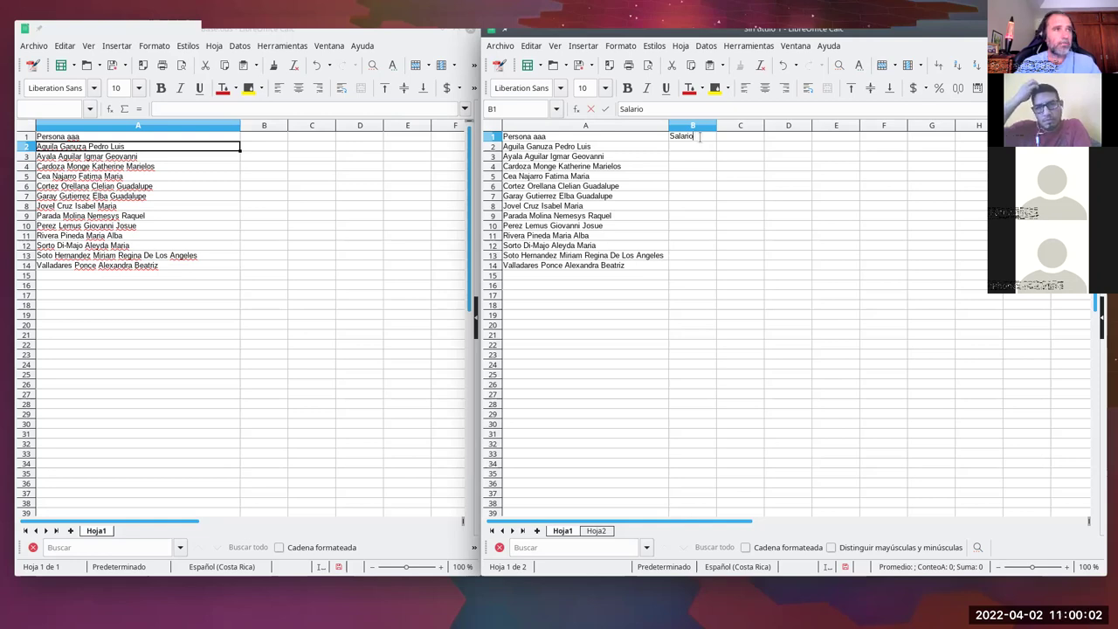
pyautogui.press('Return')
pyautogui.press('Right')
pyautogui.press('Up')
pyautogui.write('Sa')
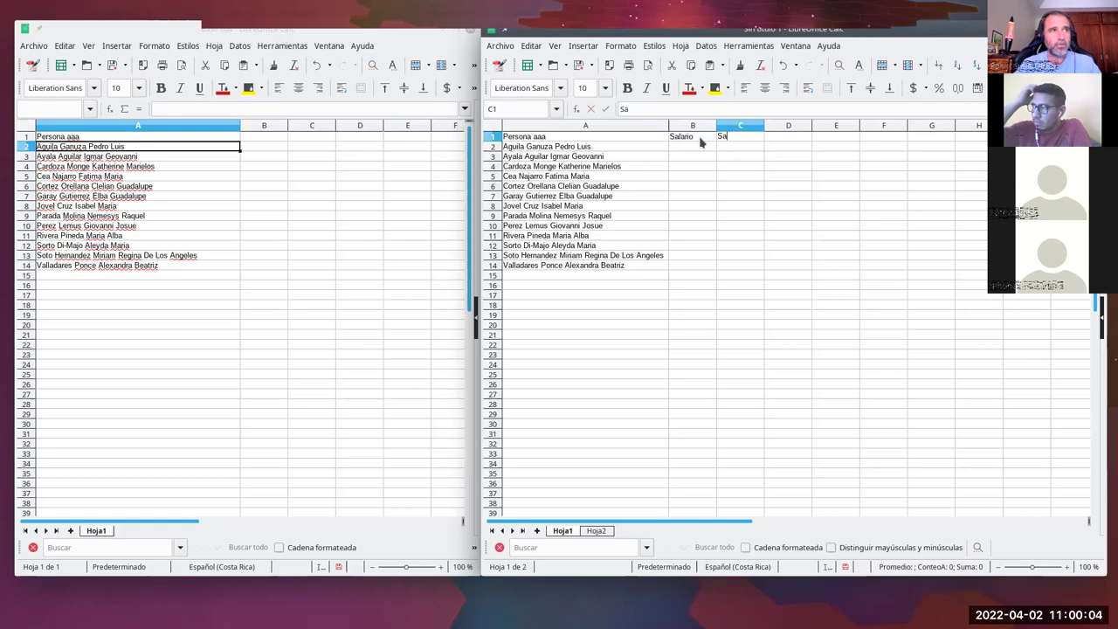
pyautogui.write('lario ajustado')
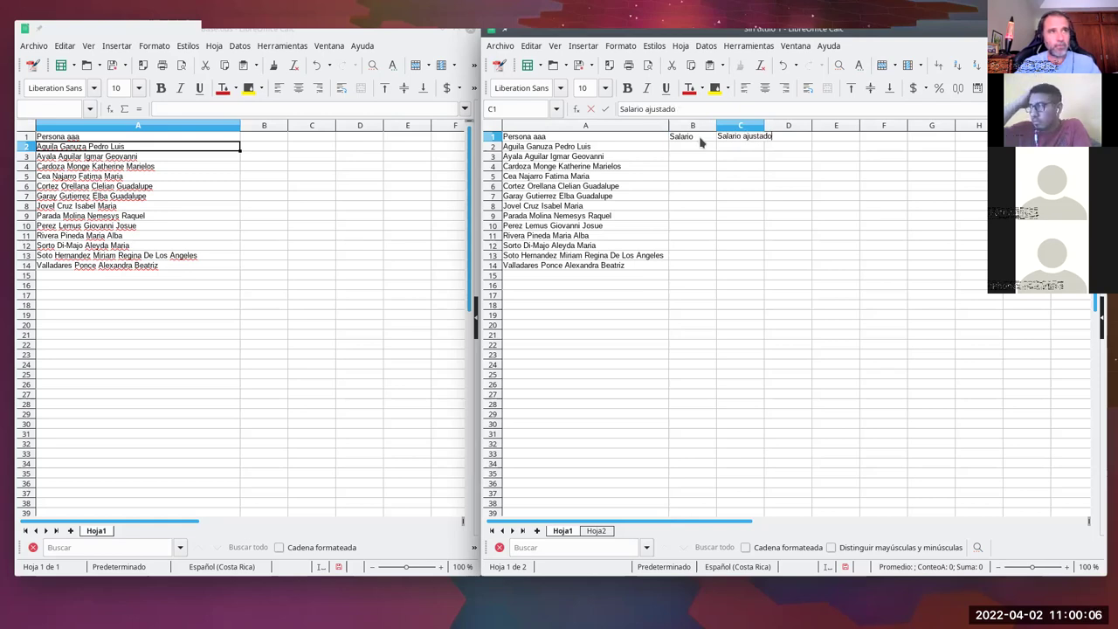
pyautogui.press('Return')
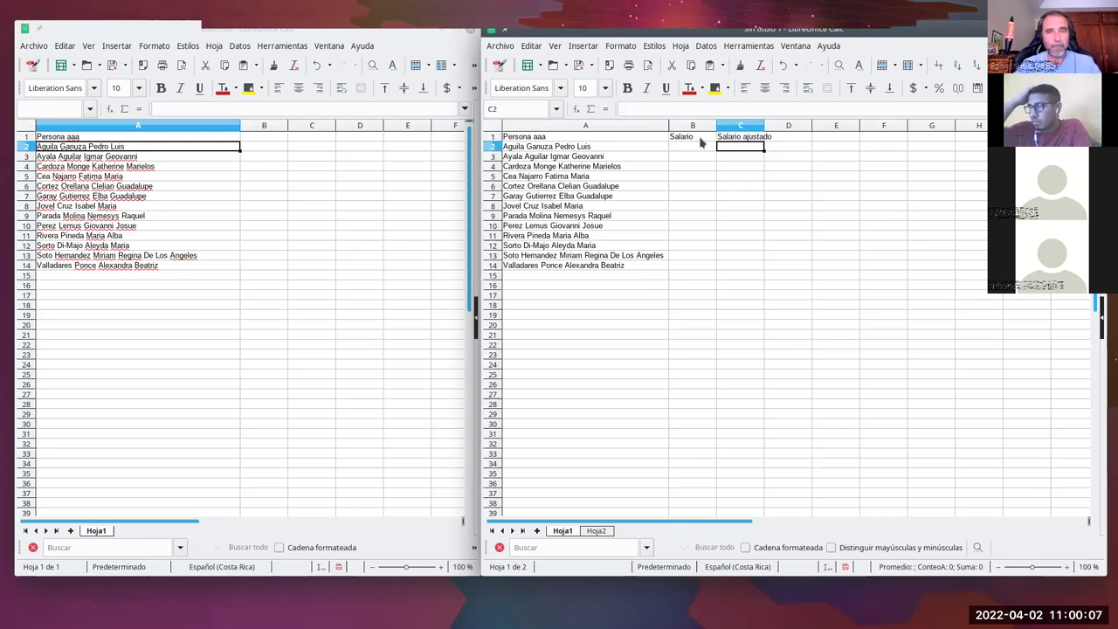
pyautogui.moveTo(765, 129); pyautogui.dragTo(777, 129)
# Step: Label E1 to E3 "Salario base", "Ajuste inferior" and "Ajuste superior", and widen column E to fit
pyautogui.click(849, 137)
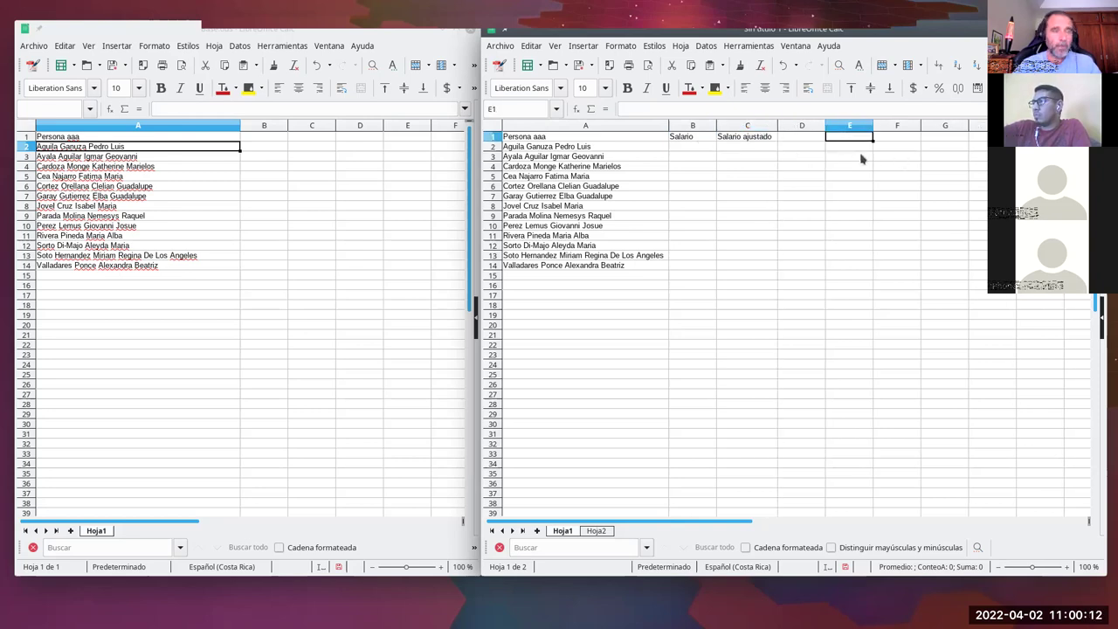
pyautogui.write('Salar')
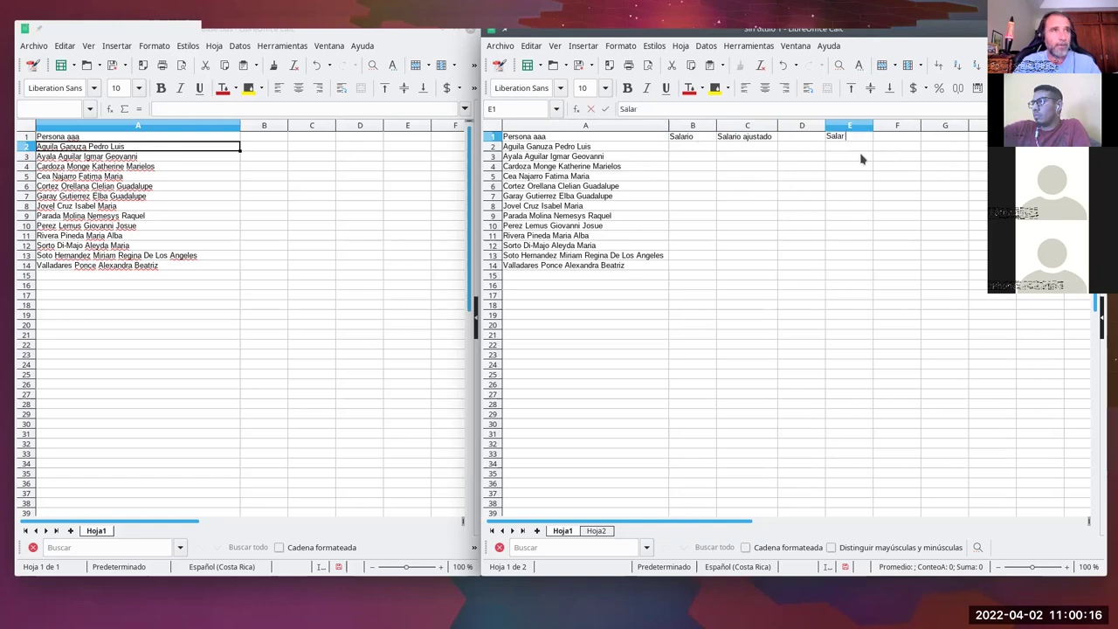
pyautogui.write('io base')
pyautogui.press('Return')
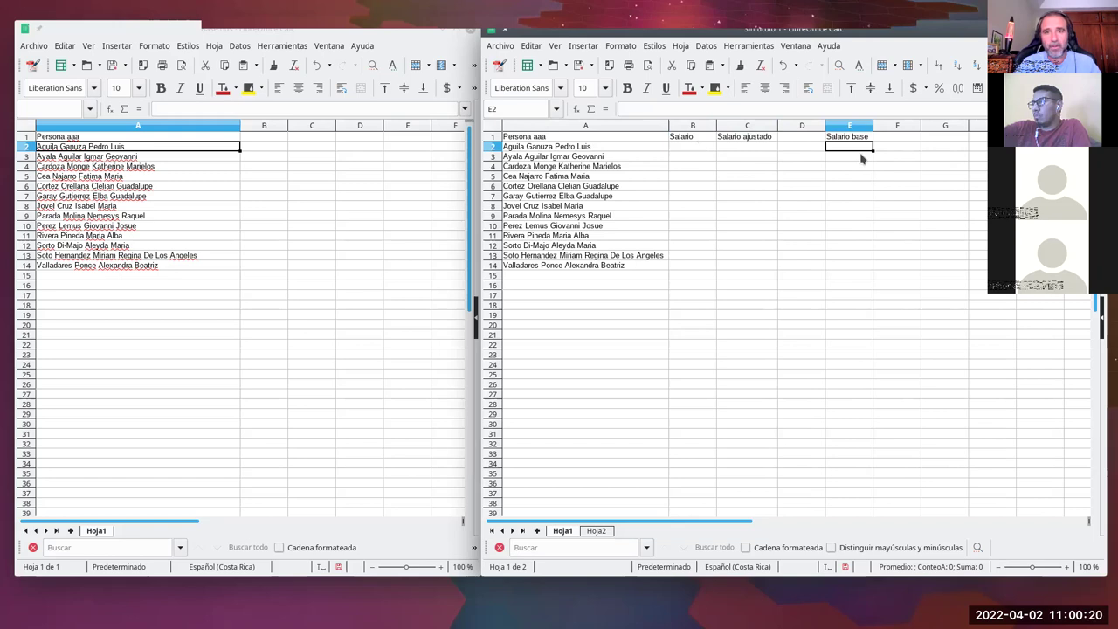
pyautogui.write('Ajus')
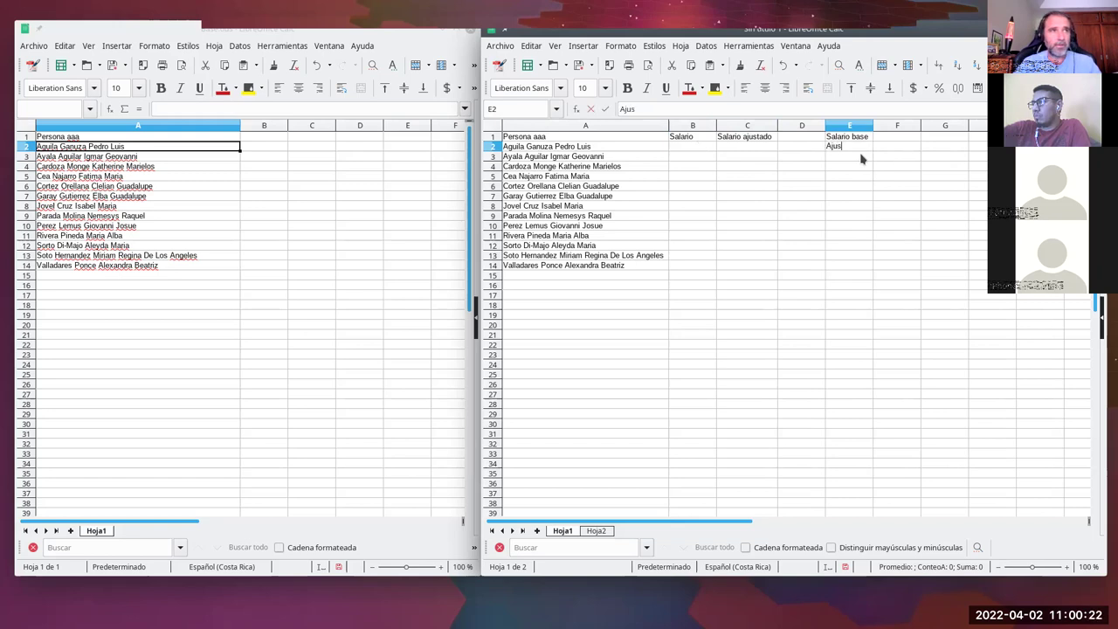
pyautogui.write('te inferior')
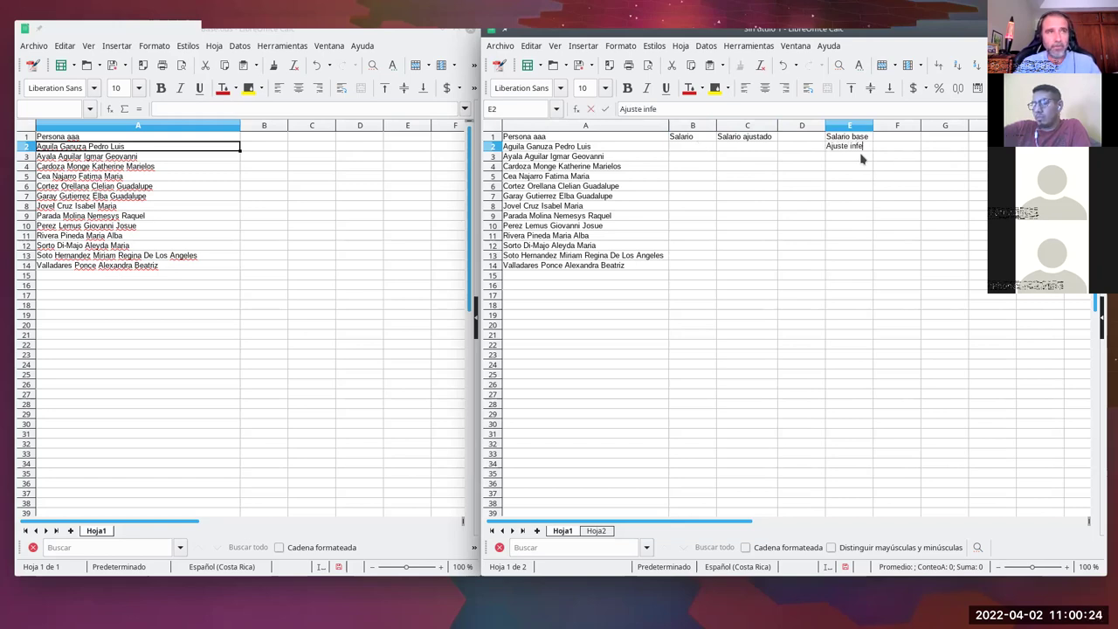
pyautogui.press('Return')
pyautogui.write('A')
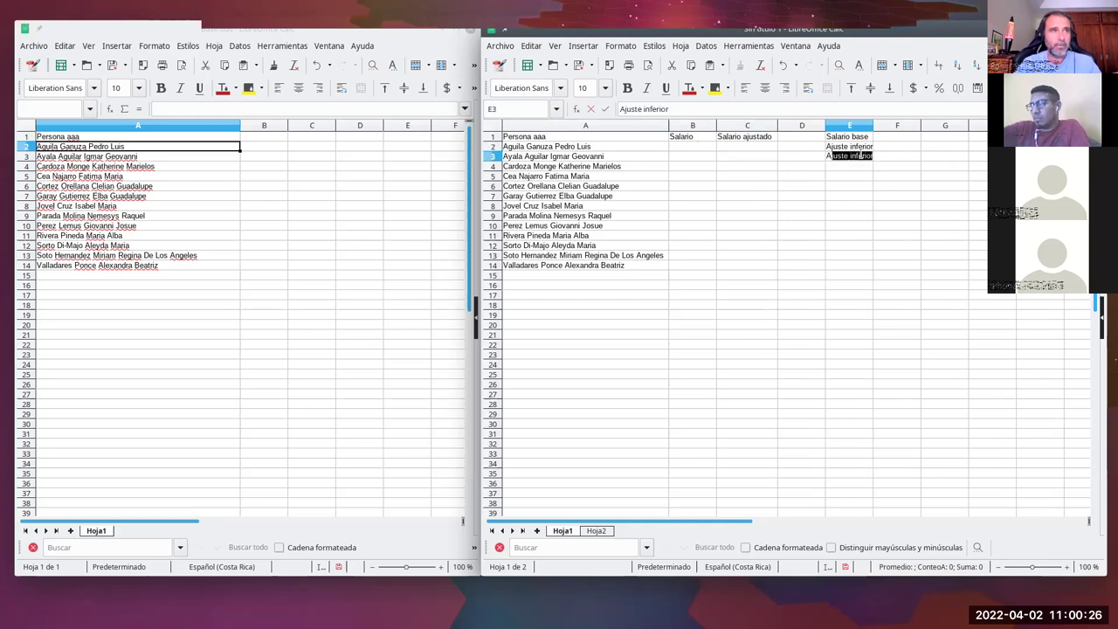
pyautogui.write('juste superior')
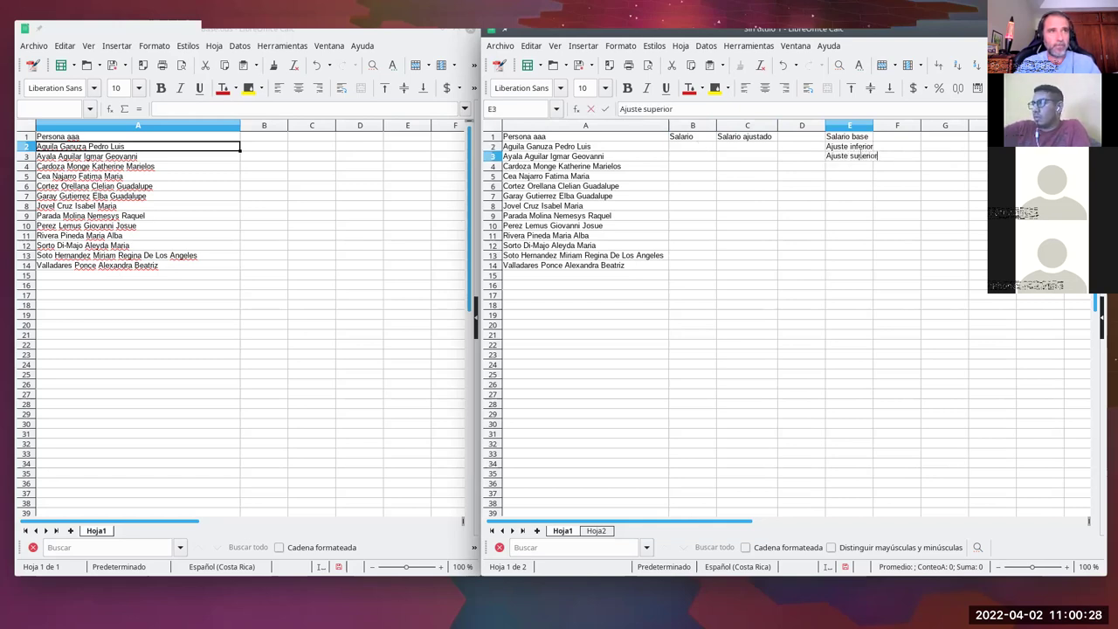
pyautogui.press('Return')
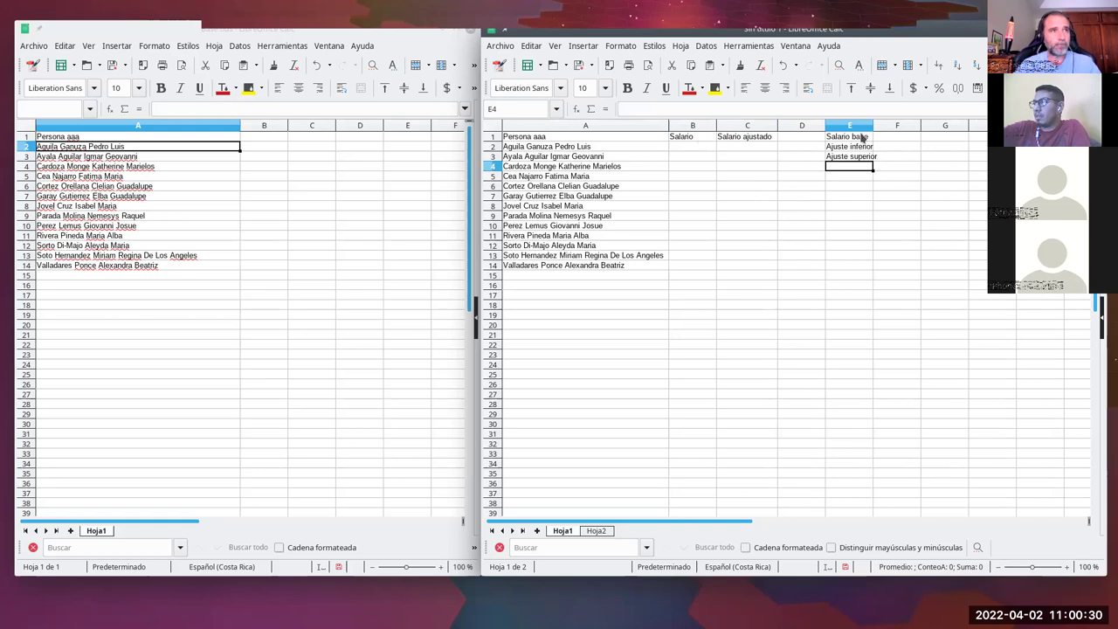
pyautogui.moveTo(872, 125); pyautogui.dragTo(882, 125)
# Step: Enter 2000, 500 and 1000 in F1 to F3 beside the salary parameter labels
pyautogui.click(899, 137)
pyautogui.write('2000')
pyautogui.press('Return')
pyautogui.write('500')
pyautogui.press('Return')
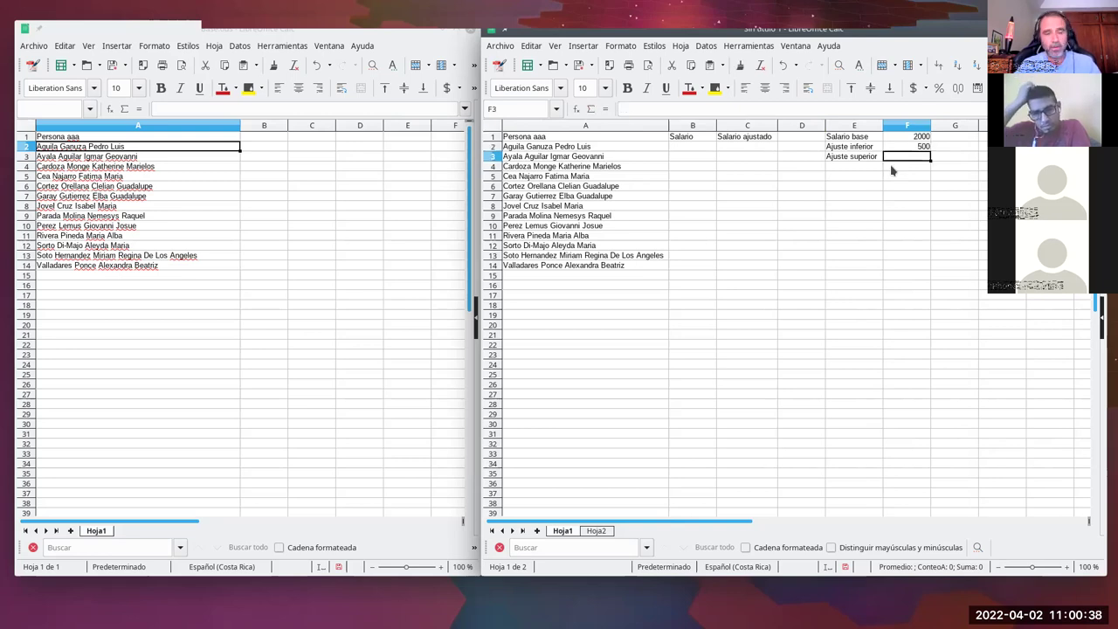
pyautogui.write('1000')
pyautogui.press('Return')
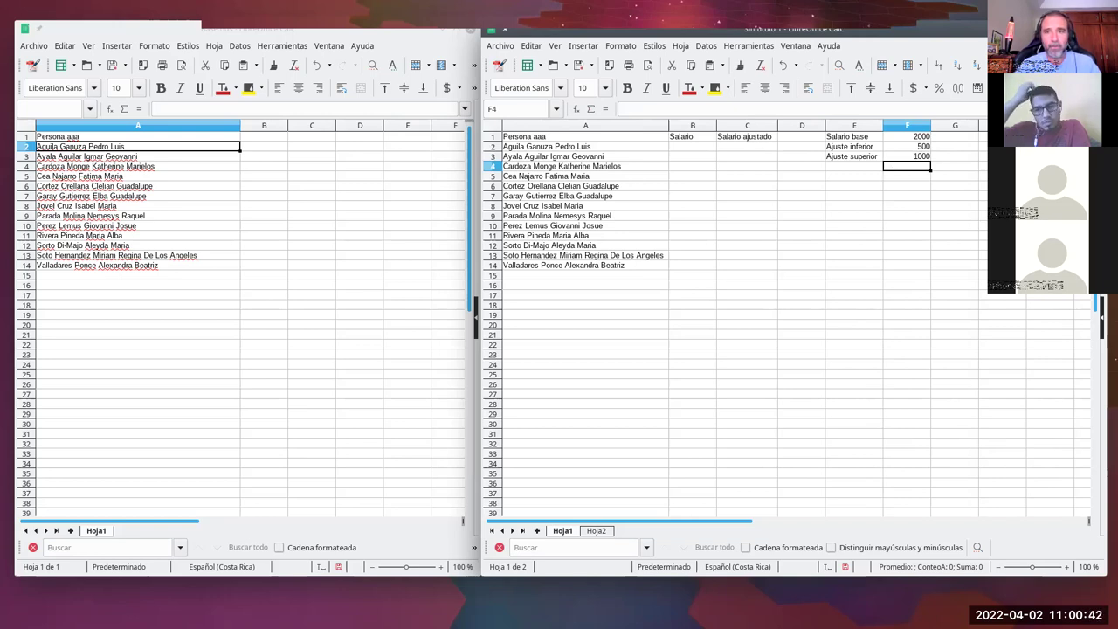
# Step: Enter the relative reference =F1 in B2, fill it down to B14 and check the copied formula in B3
pyautogui.click(690, 150)
pyautogui.write('=')
pyautogui.click(903, 140)
pyautogui.press('Return')
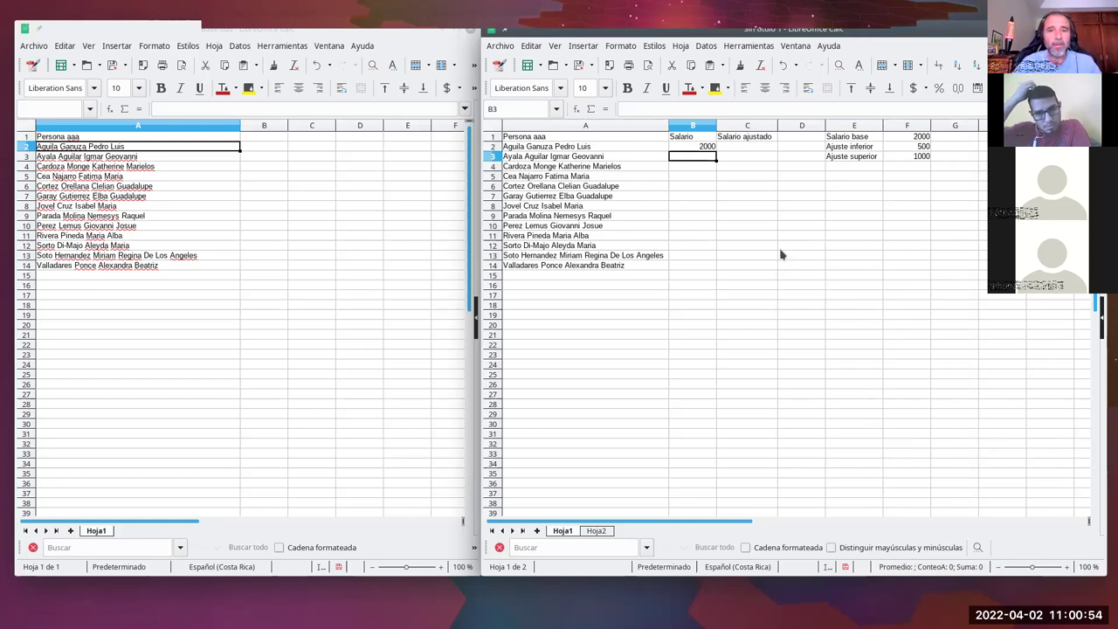
pyautogui.click(712, 147)
pyautogui.moveTo(715, 148); pyautogui.dragTo(713, 269)
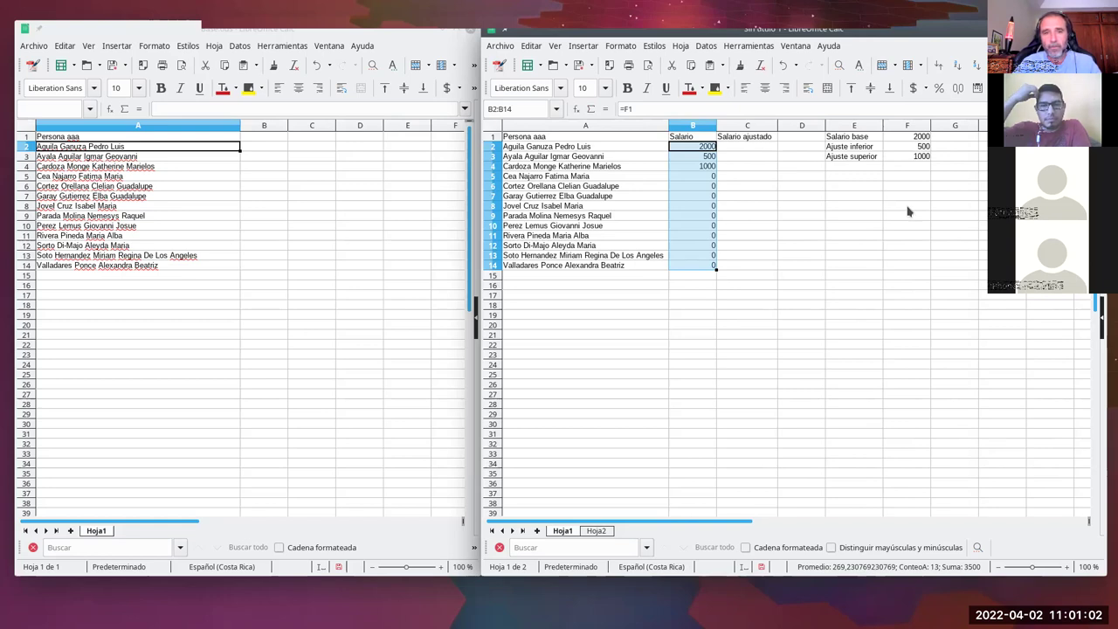
pyautogui.press('Down')
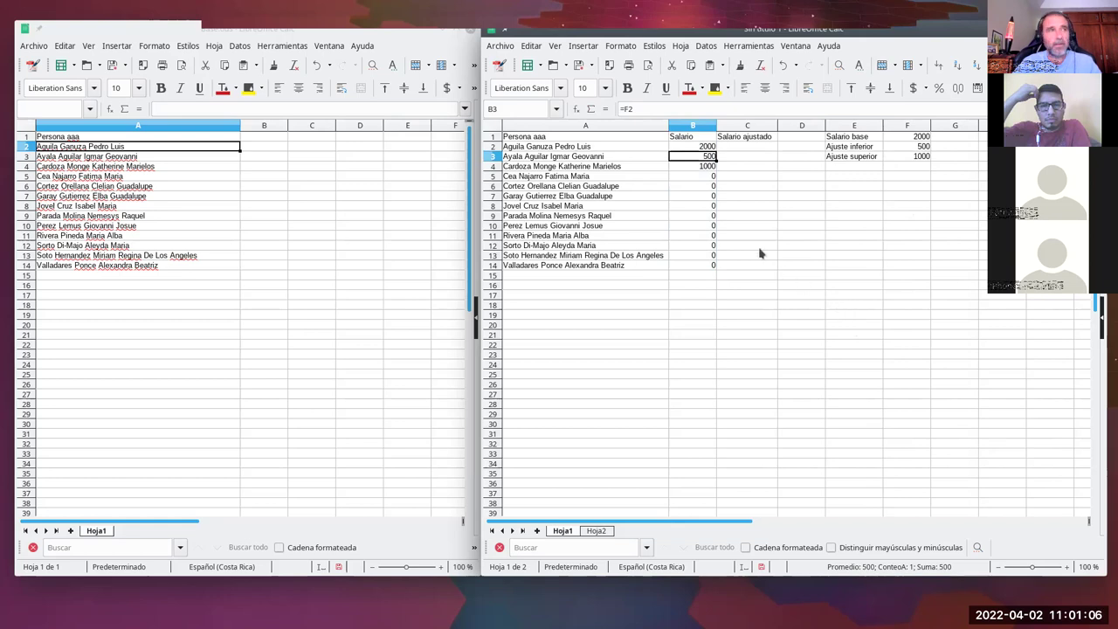
# Step: Change the formula in B2 to the absolute reference =$F$1 and reselect the cell
pyautogui.click(701, 148)
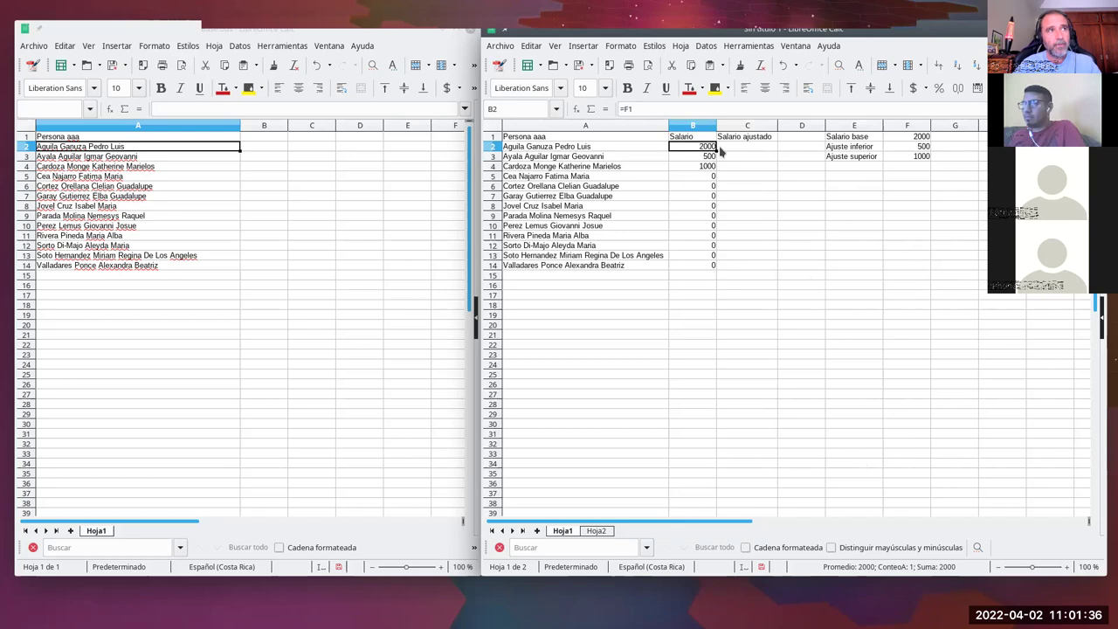
pyautogui.click(690, 108)
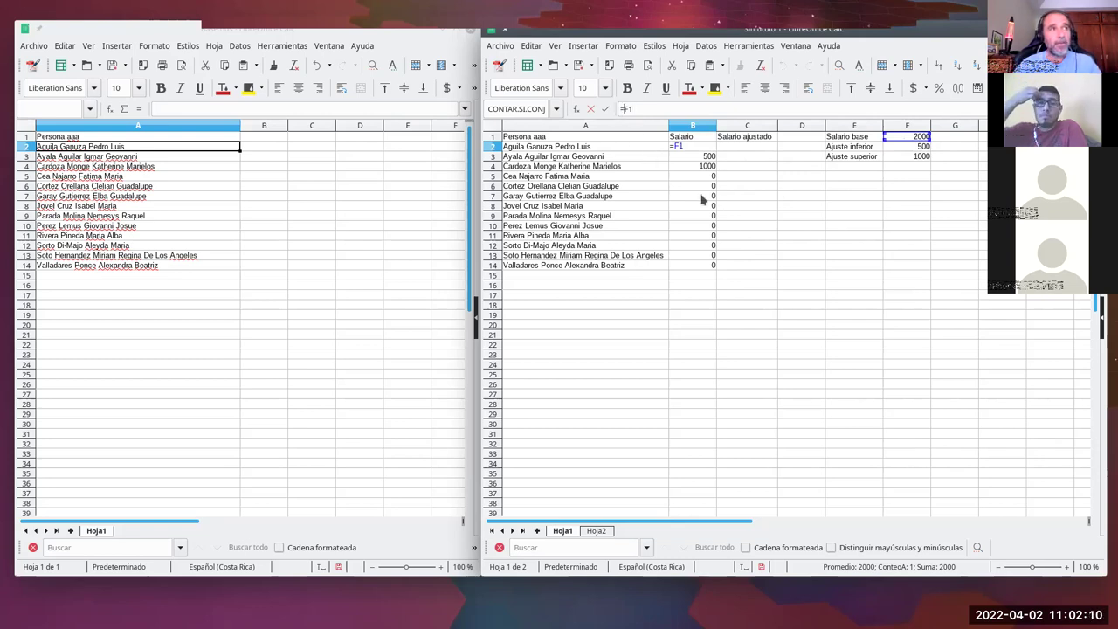
pyautogui.write('$F$')
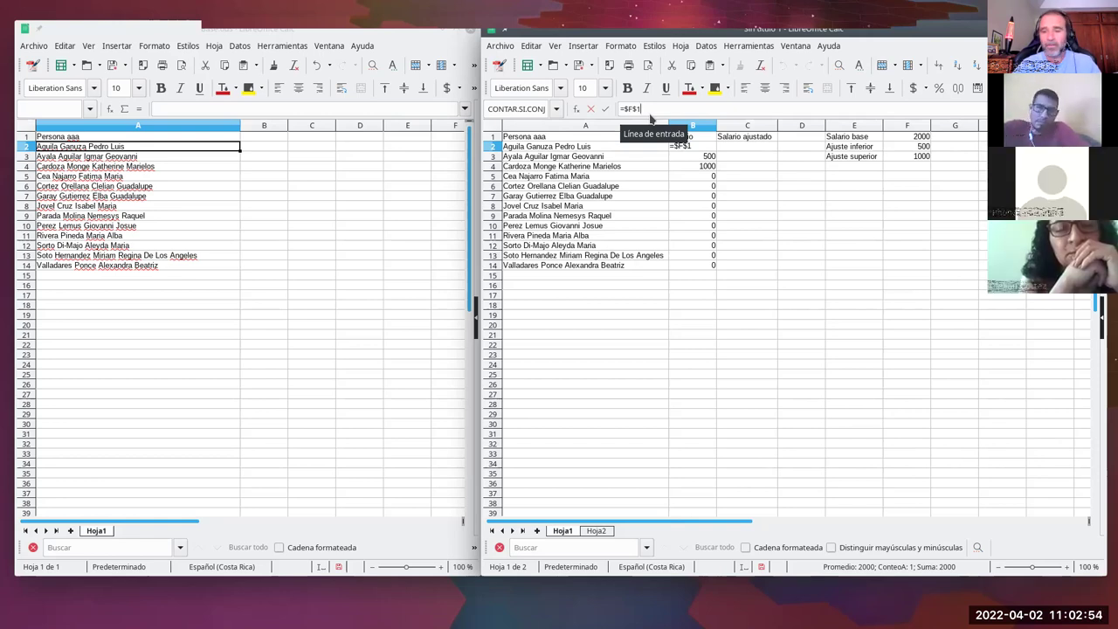
pyautogui.press('Return')
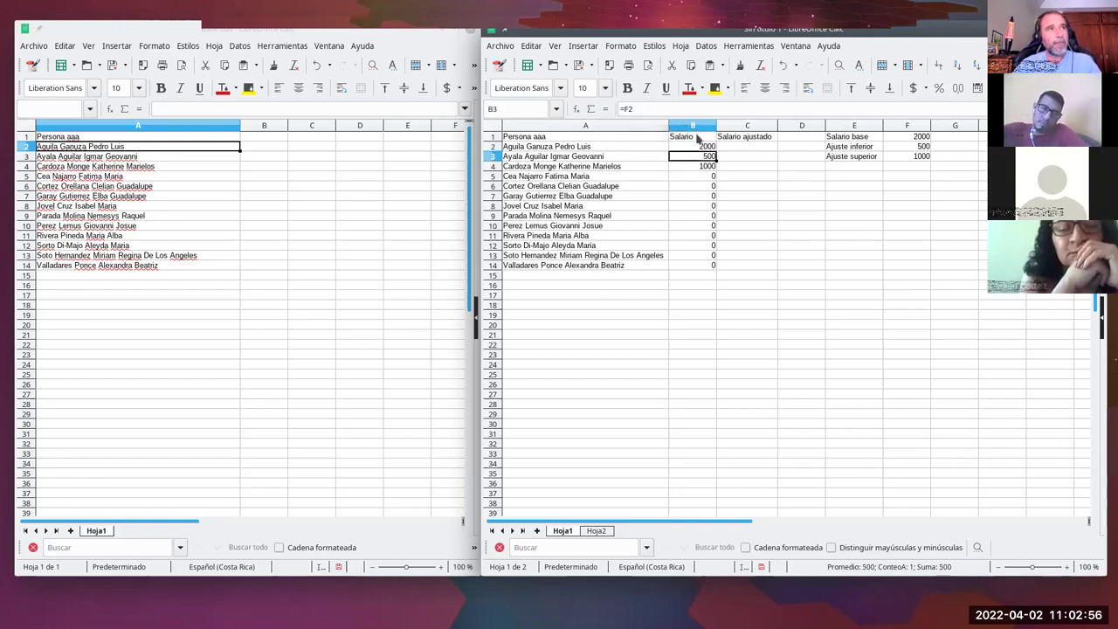
pyautogui.click(699, 146)
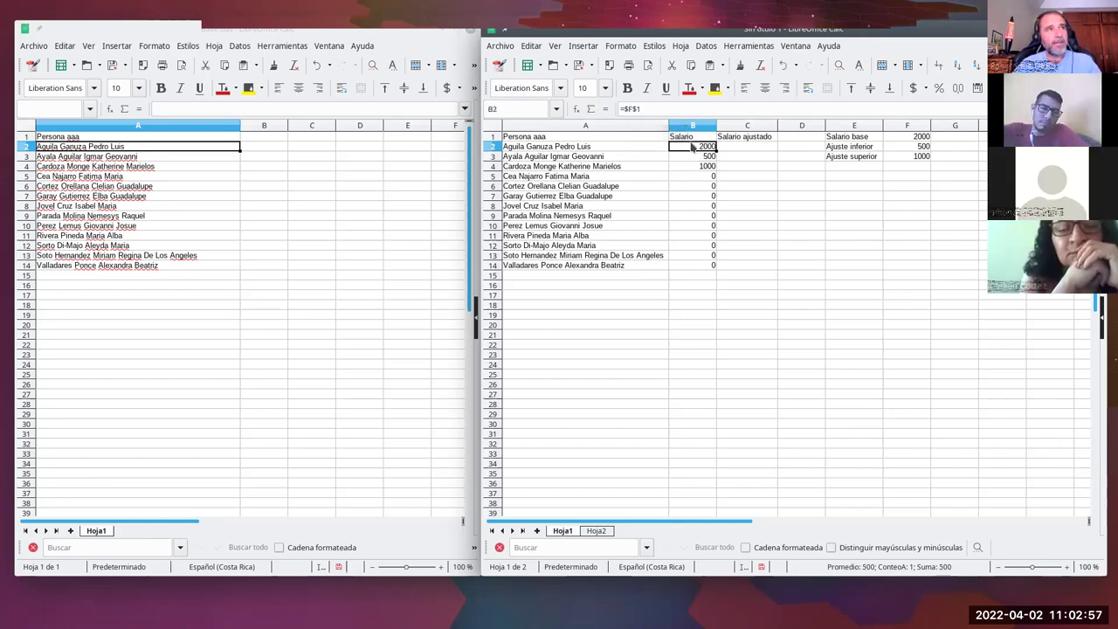
# Step: Examine the absolute reference in B2 and compare it with the relative formulas in B3 to B10
pyautogui.click(624, 108)
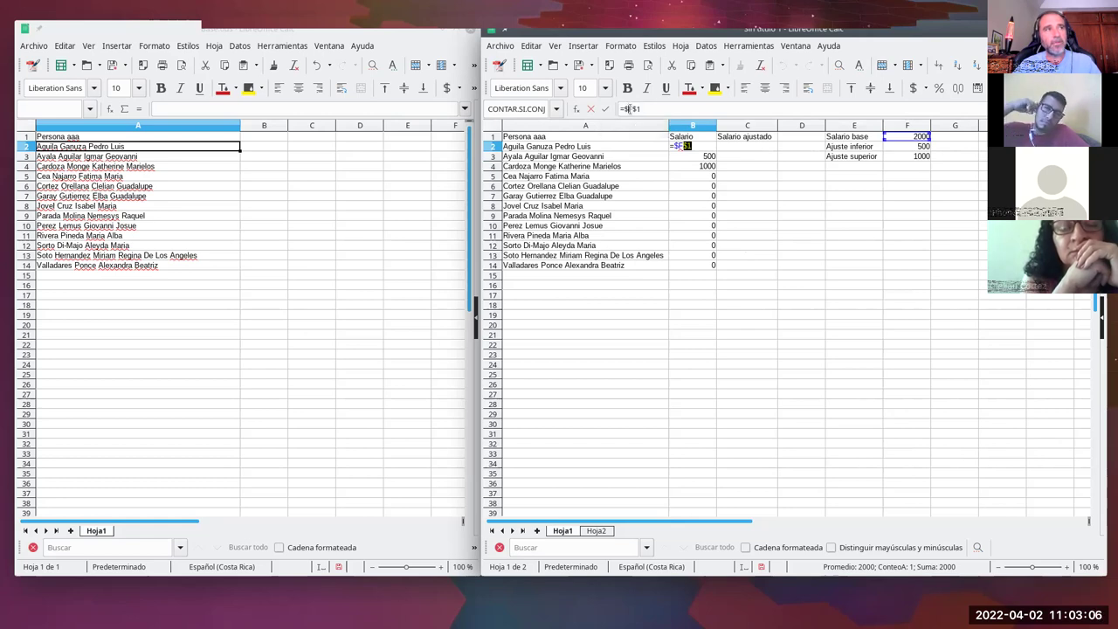
pyautogui.click(696, 145)
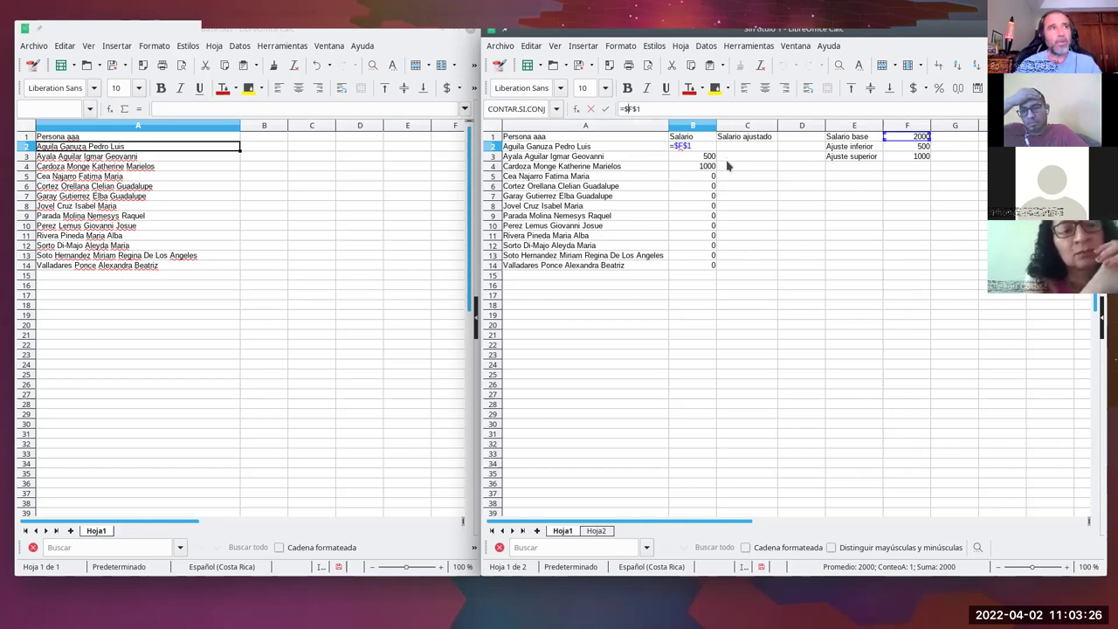
pyautogui.press('Return')
pyautogui.click(710, 157)
pyautogui.click(710, 167)
pyautogui.click(710, 176)
pyautogui.click(710, 186)
pyautogui.click(710, 196)
pyautogui.click(710, 206)
pyautogui.click(710, 217)
pyautogui.click(710, 227)
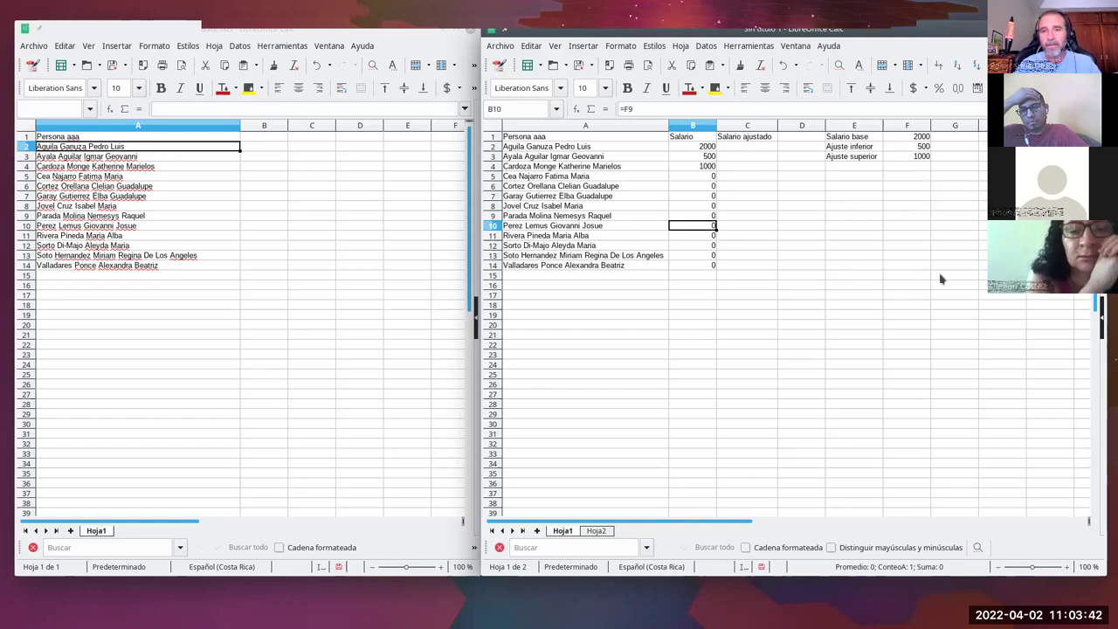
# Step: Fill the absolute reference =$F$1 from B2 down to B14
pyautogui.click(703, 146)
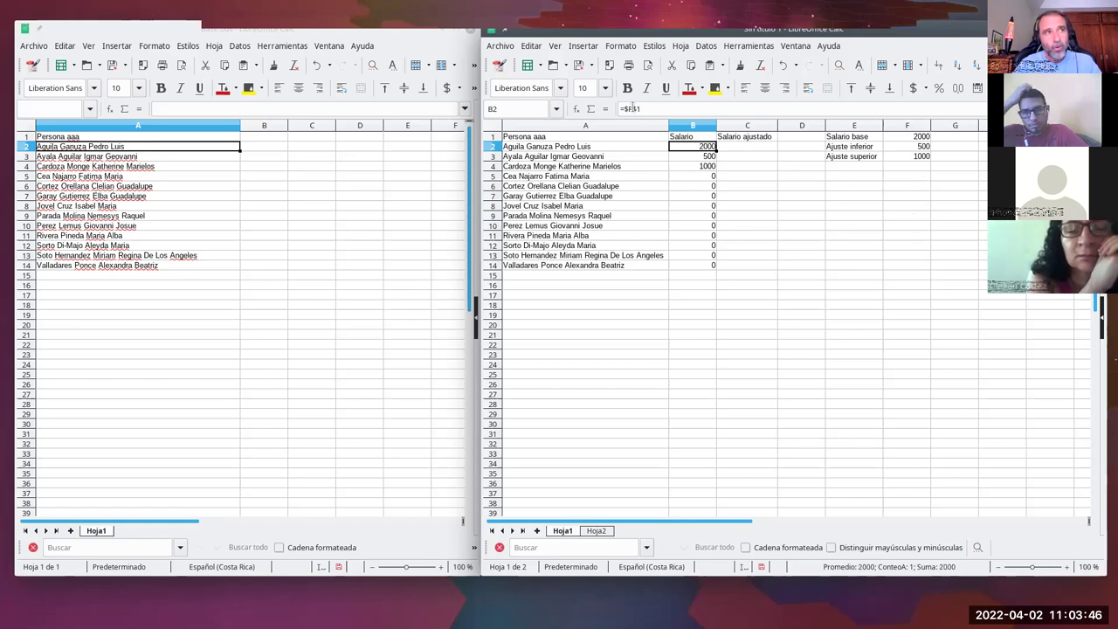
pyautogui.doubleClick(636, 110)
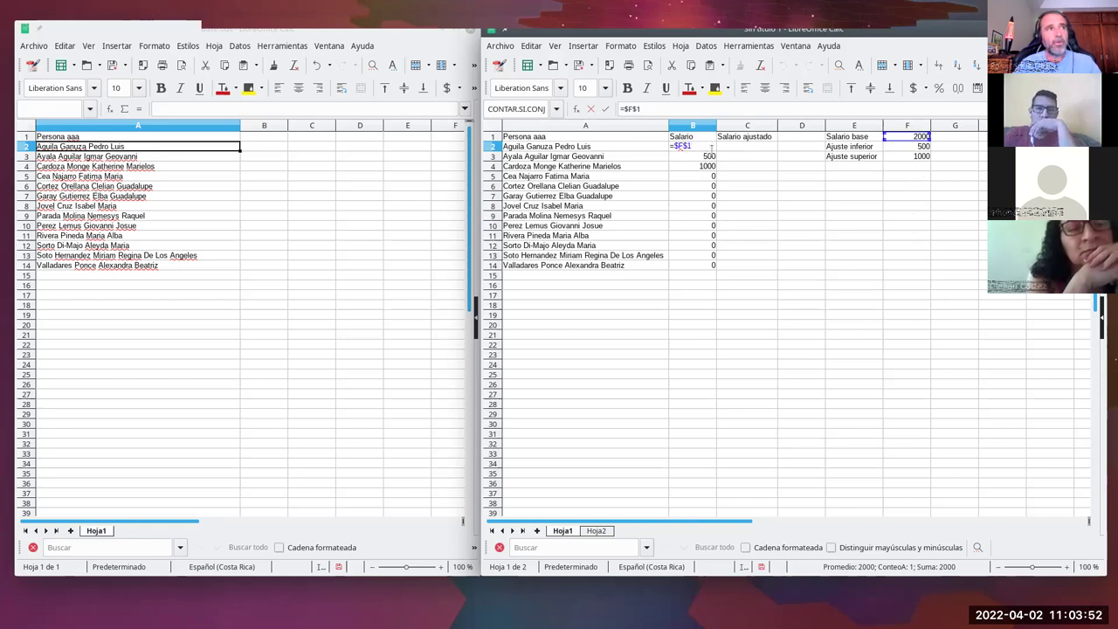
pyautogui.press('Escape')
pyautogui.moveTo(714, 152); pyautogui.dragTo(714, 272)
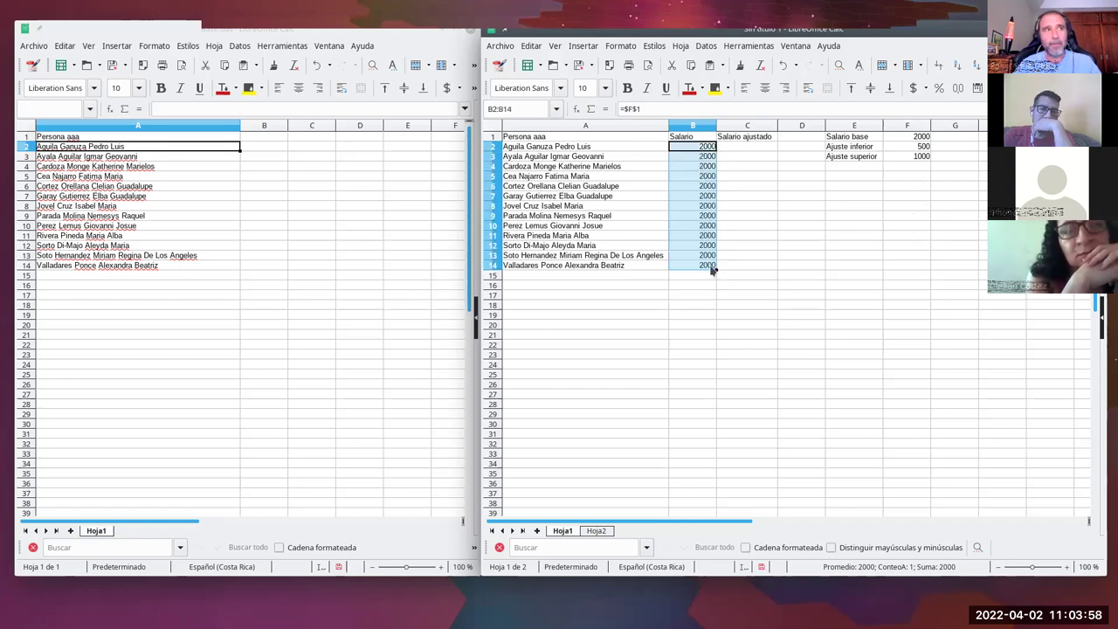
# Step: Change the formula in B2 to the mixed reference =F$1 and fill it down to B14
pyautogui.click(654, 108)
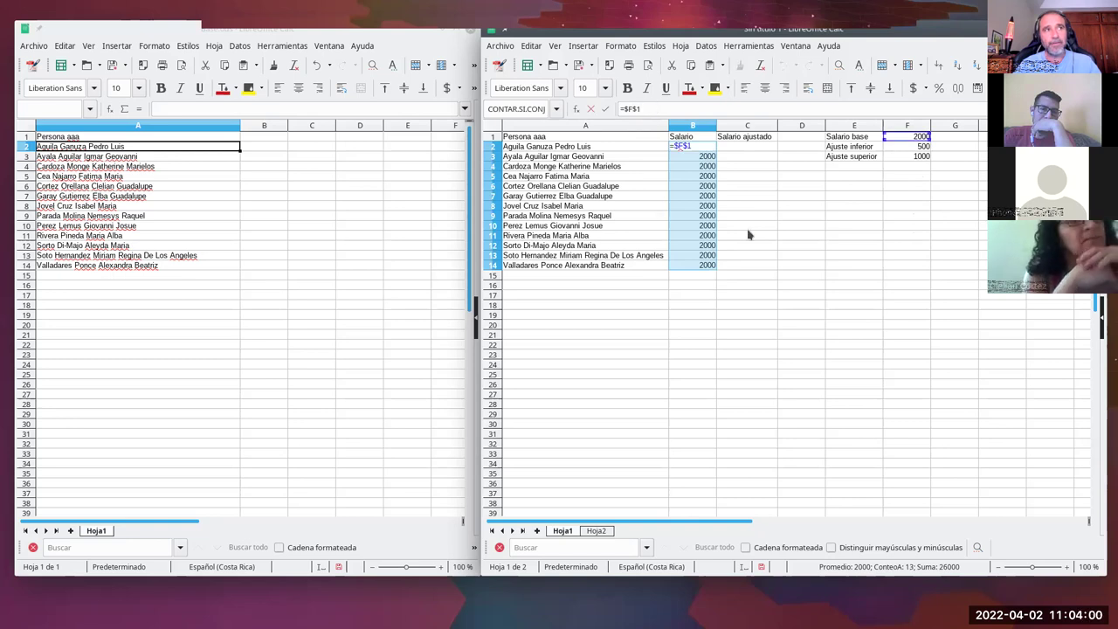
pyautogui.press('Escape')
pyautogui.click(628, 109)
pyautogui.press('BackSpace')
pyautogui.press('Return')
pyautogui.click(709, 146)
pyautogui.moveTo(716, 151); pyautogui.dragTo(718, 266)
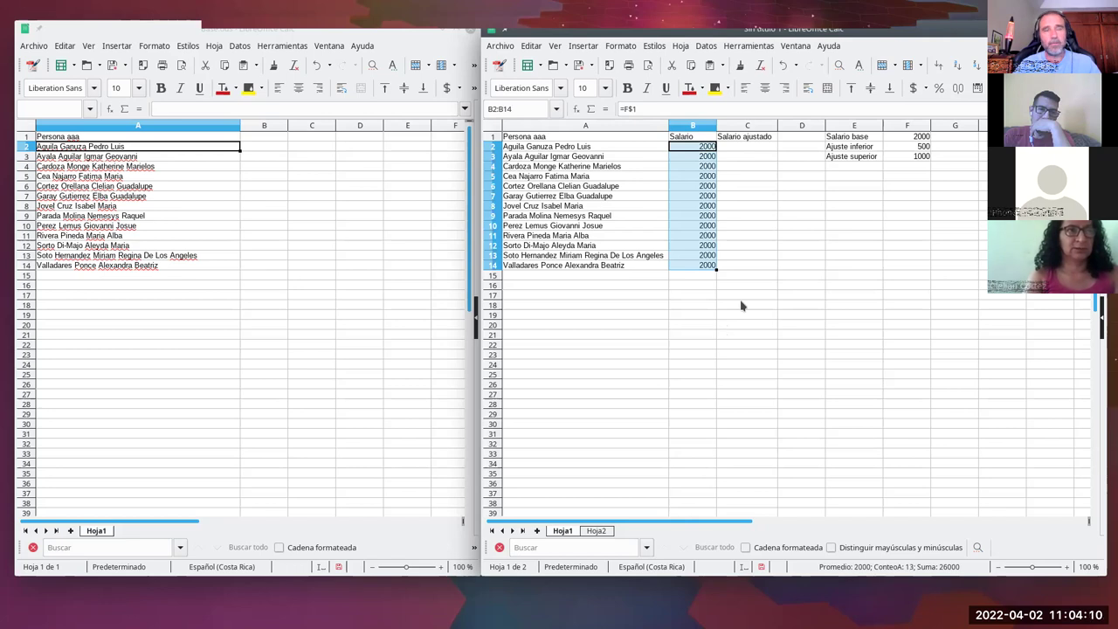
# Step: Enter the test value 400 in G1, beside the base salary amount
pyautogui.click(726, 150)
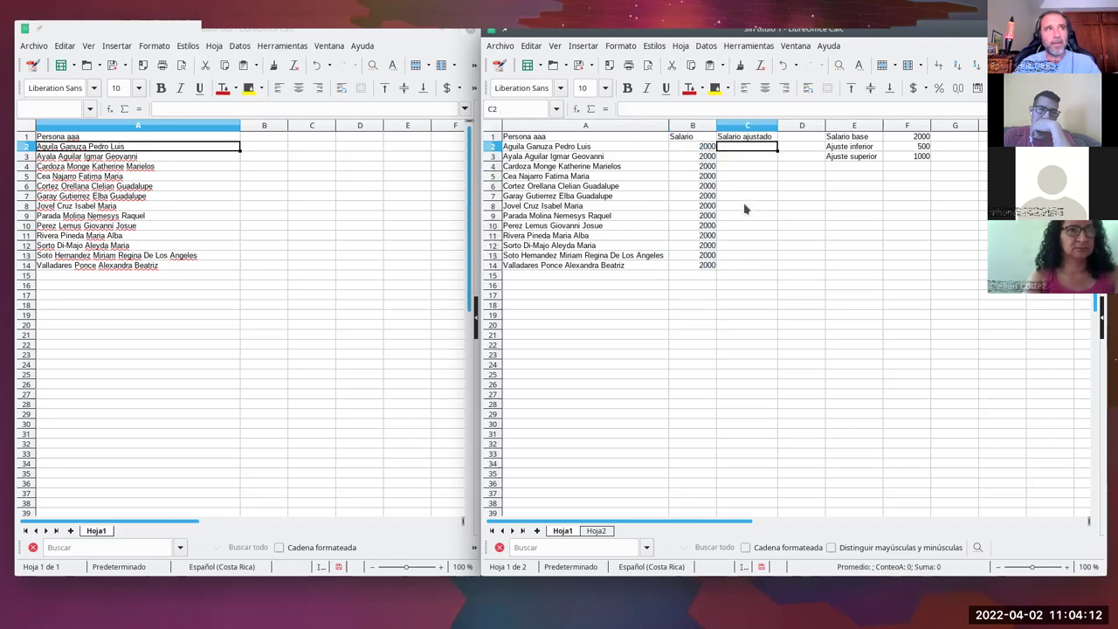
pyautogui.click(973, 138)
pyautogui.write('400')
pyautogui.press('Return')
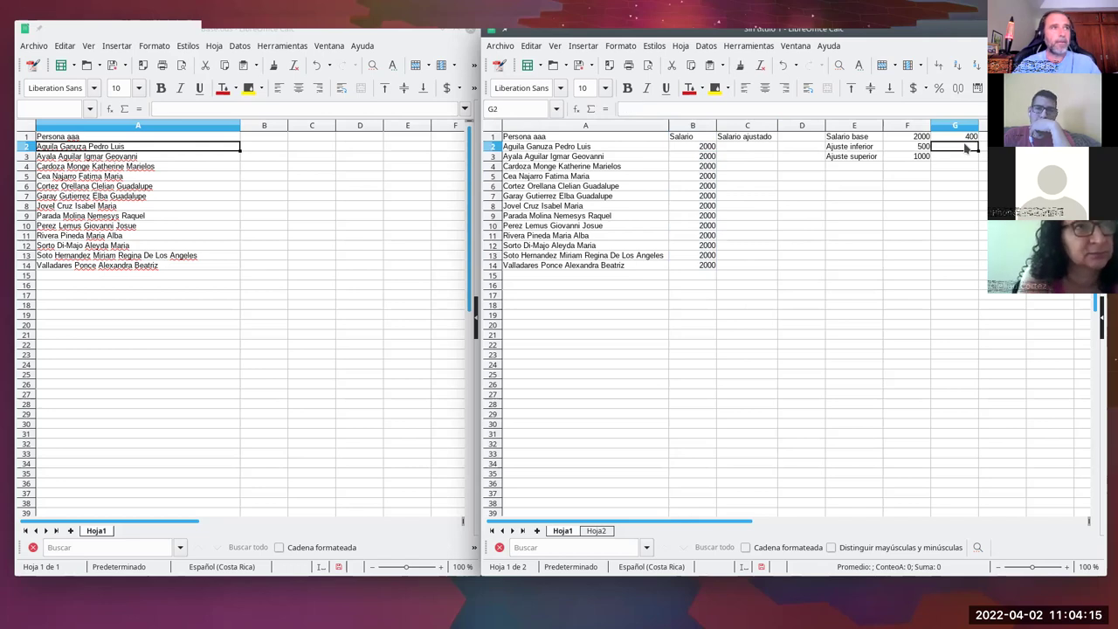
# Step: Fill the formula in B2 across to C2 and down to C14, and compare the references in B3 and C3
pyautogui.click(705, 147)
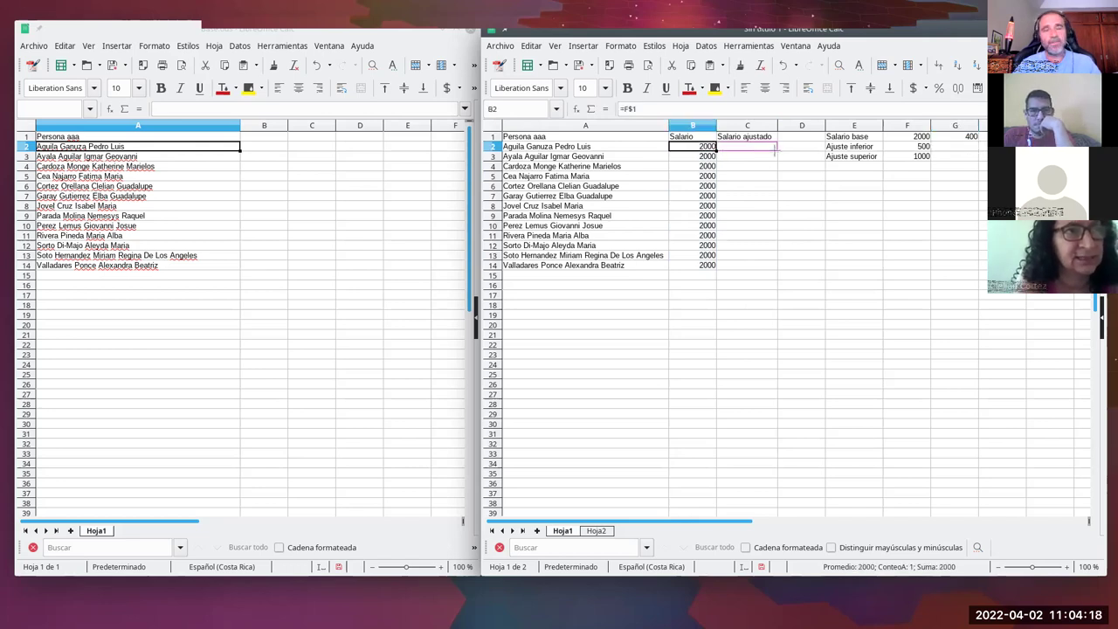
pyautogui.moveTo(774, 148); pyautogui.dragTo(775, 149)
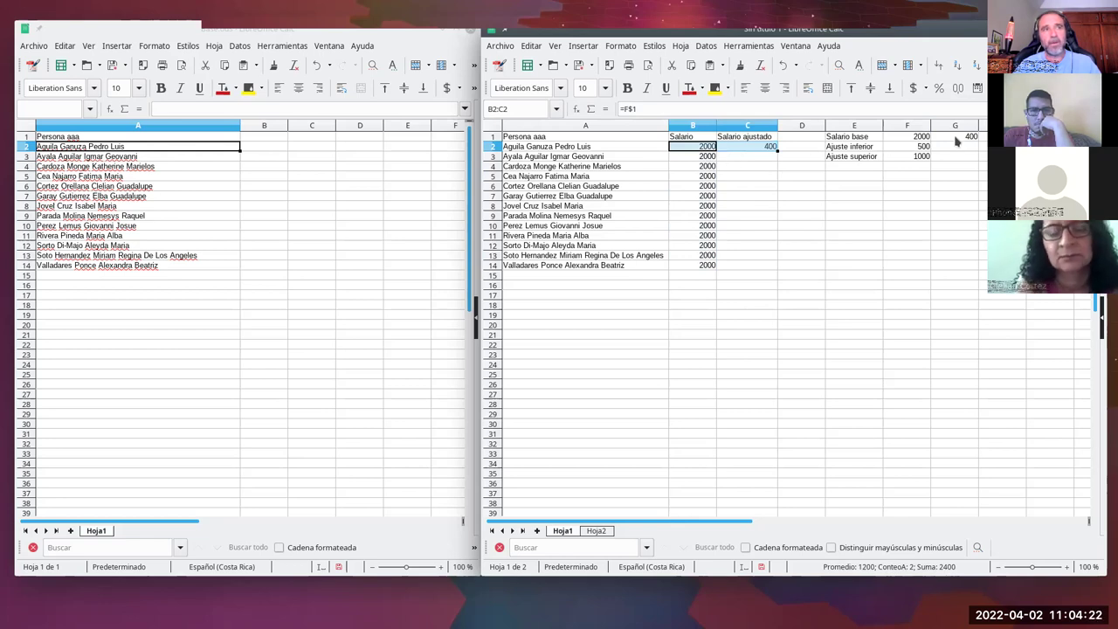
pyautogui.click(744, 156)
pyautogui.click(764, 148)
pyautogui.moveTo(776, 151); pyautogui.dragTo(783, 270)
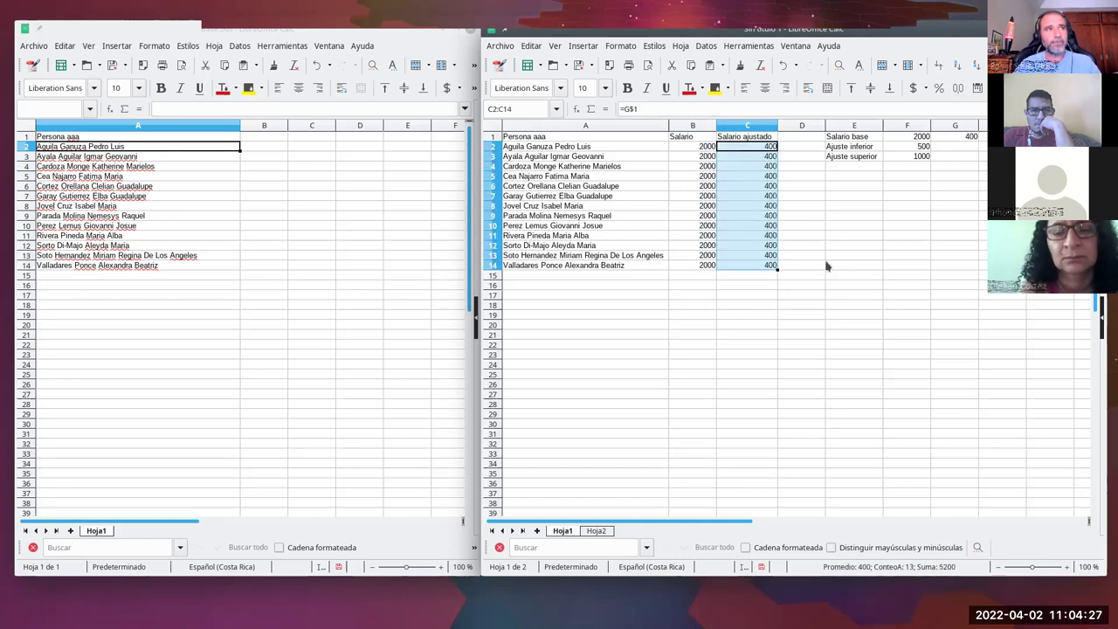
pyautogui.click(767, 168)
pyautogui.click(700, 148)
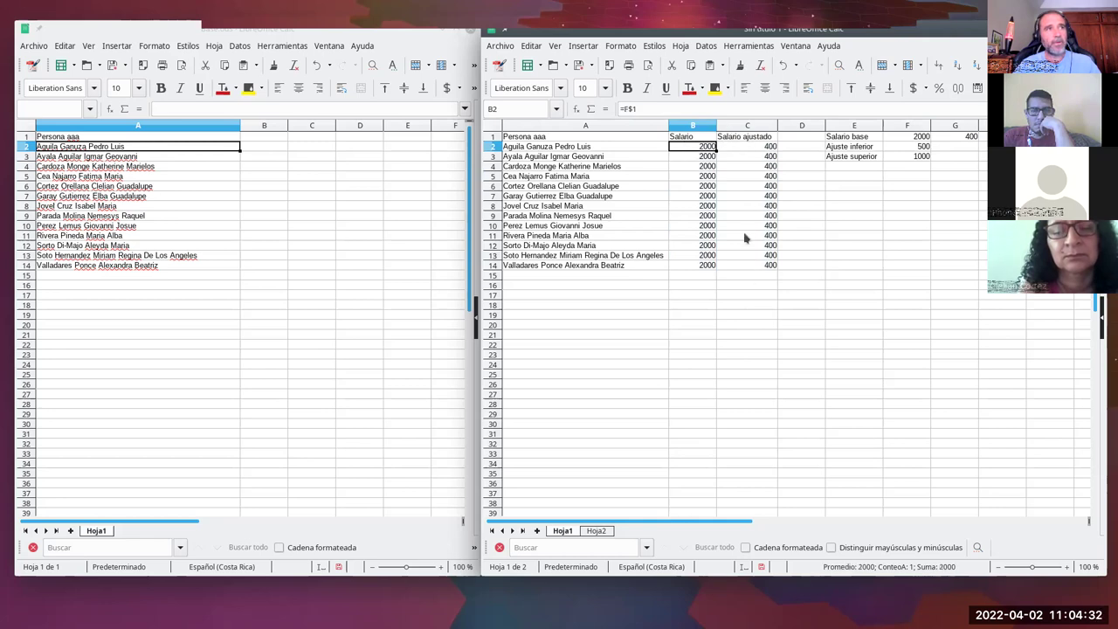
pyautogui.click(714, 158)
pyautogui.moveTo(714, 158); pyautogui.dragTo(729, 159)
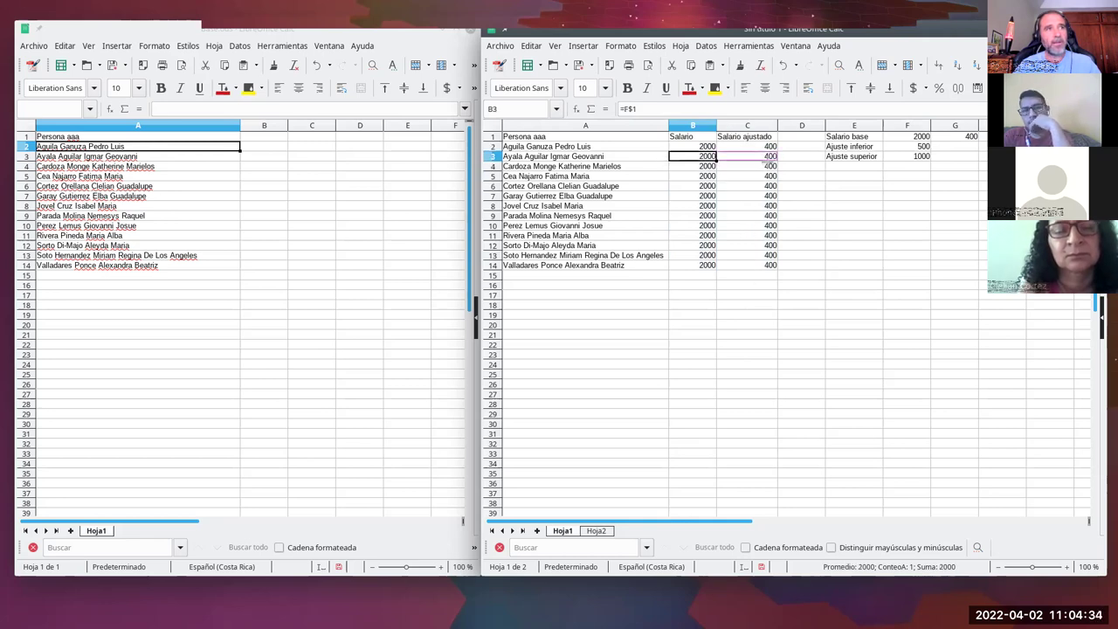
pyautogui.click(729, 160)
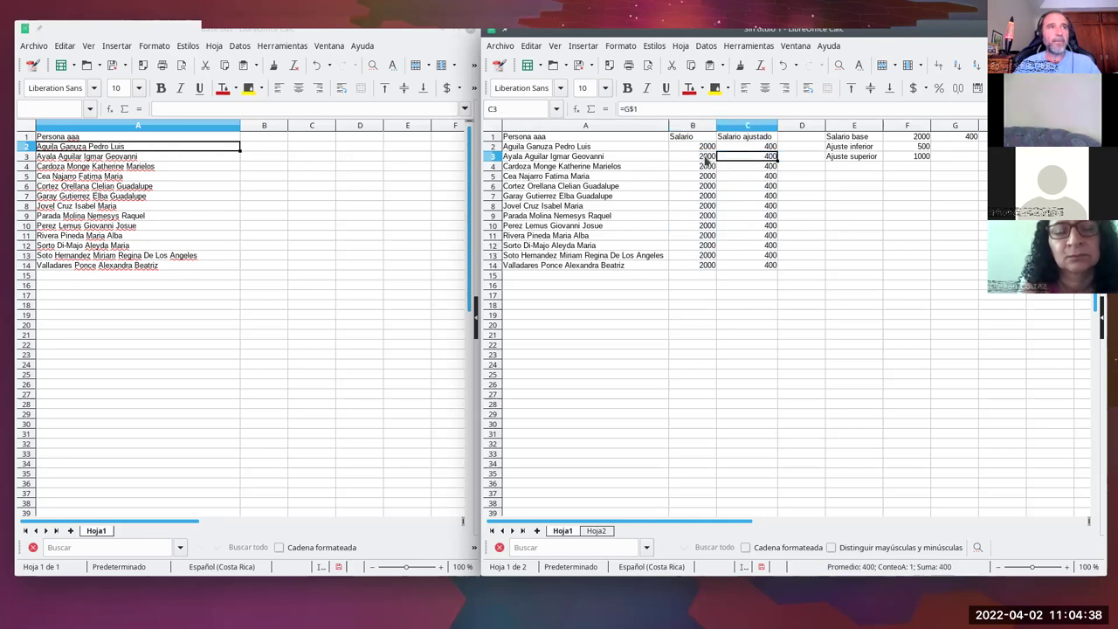
pyautogui.click(696, 160)
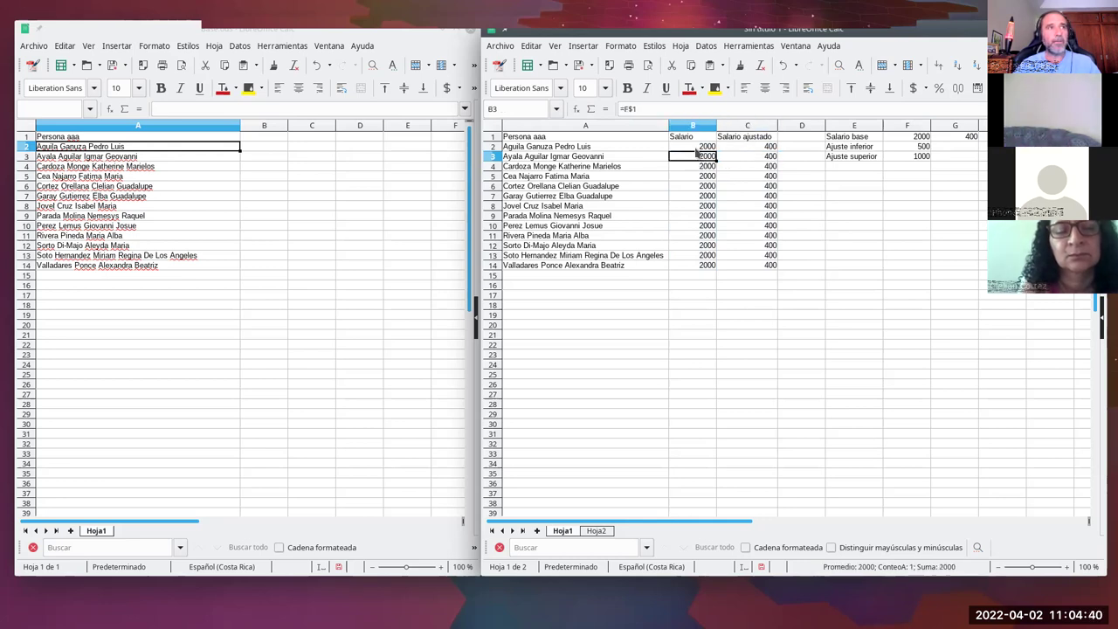
# Step: Extend the mixed reference from C2 to D2 and compare the column letters in the formulas of B2, C2 and D2
pyautogui.click(731, 148)
pyautogui.moveTo(777, 149); pyautogui.dragTo(809, 153)
pyautogui.click(811, 161)
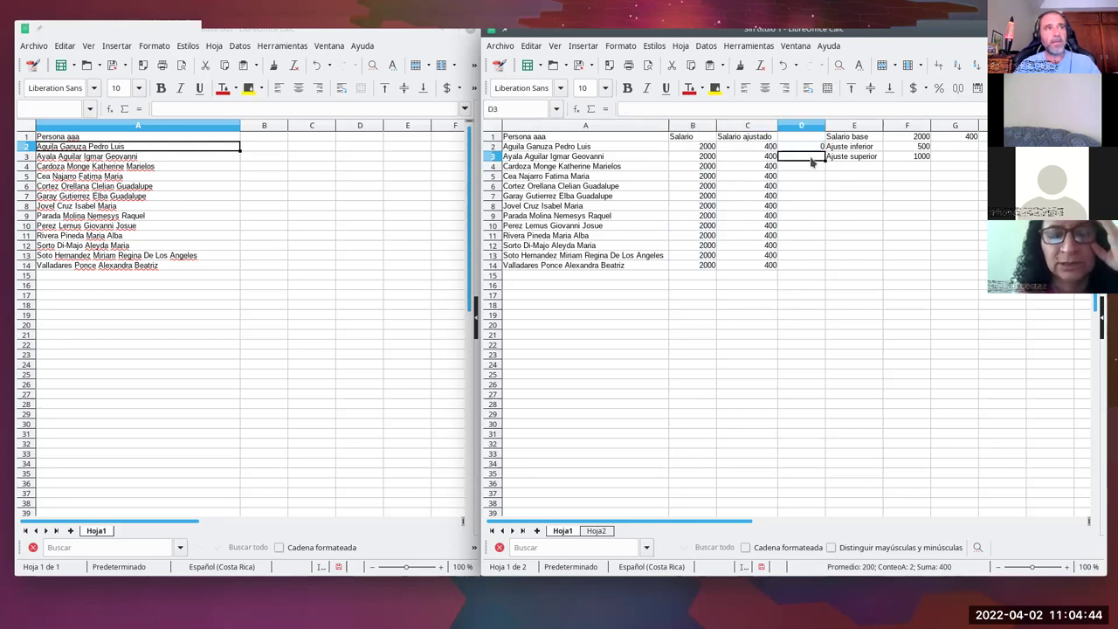
pyautogui.click(805, 148)
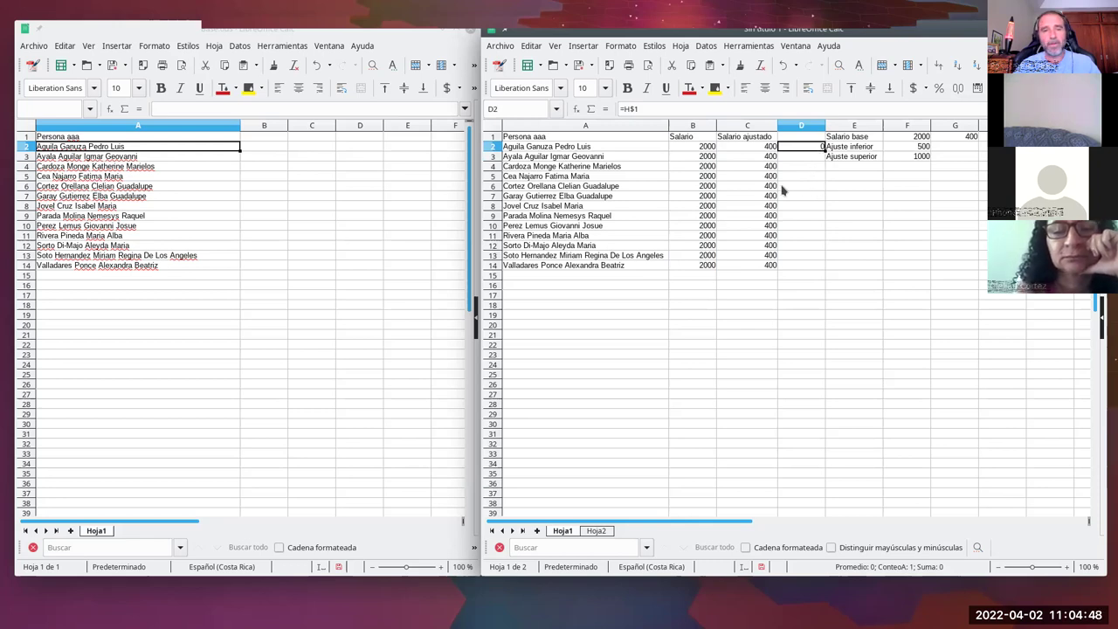
pyautogui.click(744, 148)
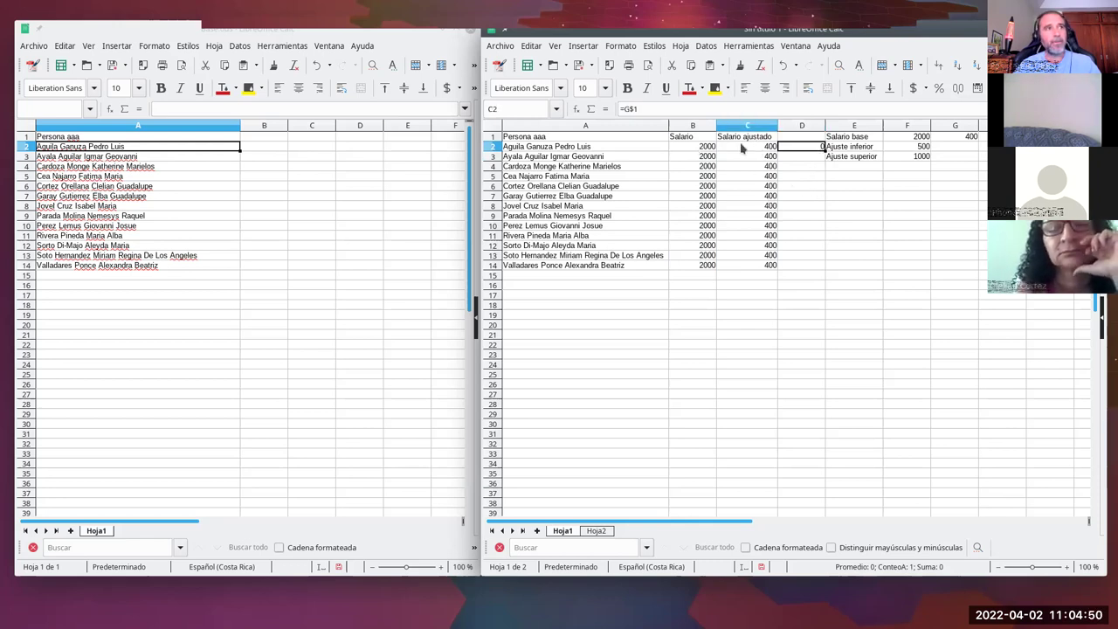
pyautogui.click(698, 148)
pyautogui.click(757, 152)
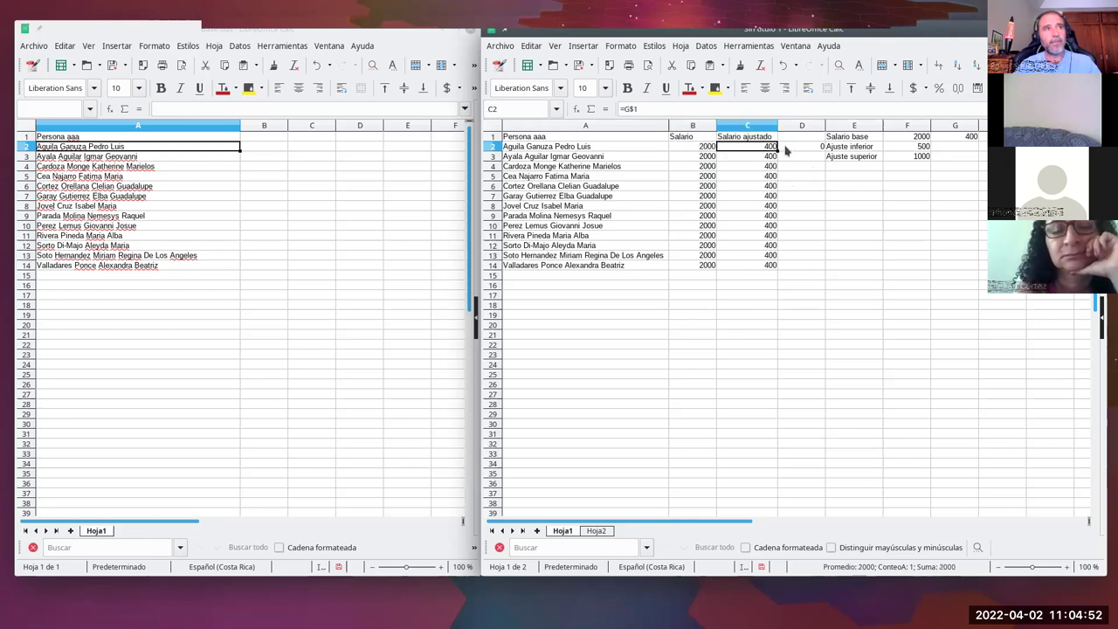
pyautogui.click(788, 151)
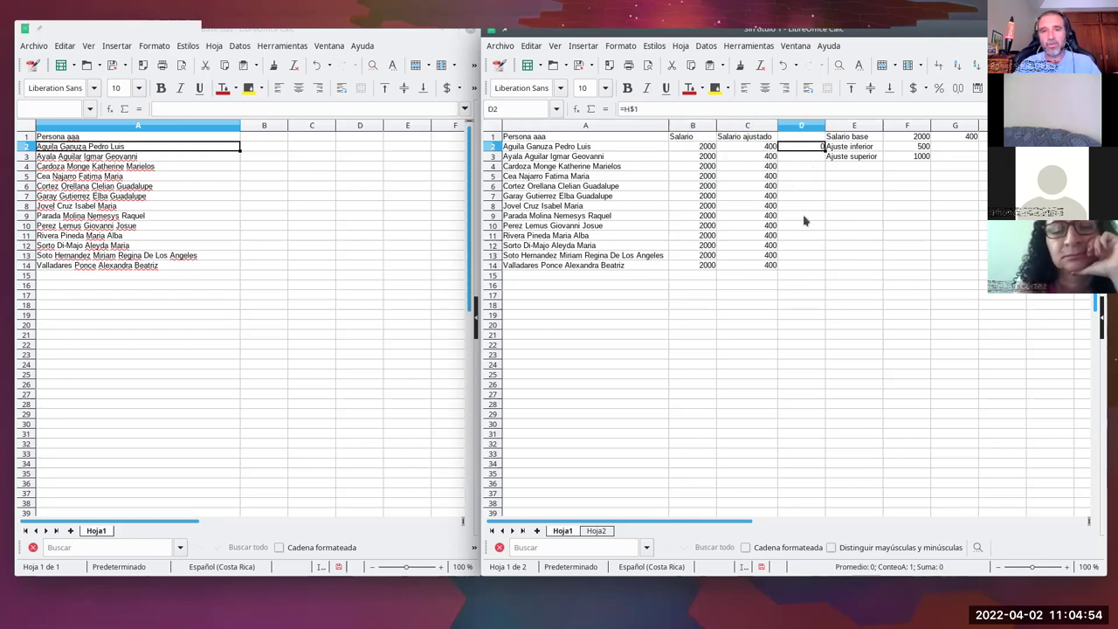
# Step: Clear the test formulas in C2:D14 and the test value in G1
pyautogui.moveTo(762, 148); pyautogui.dragTo(803, 268)
pyautogui.press('BackSpace')
pyautogui.click(815, 377)
pyautogui.click(753, 166)
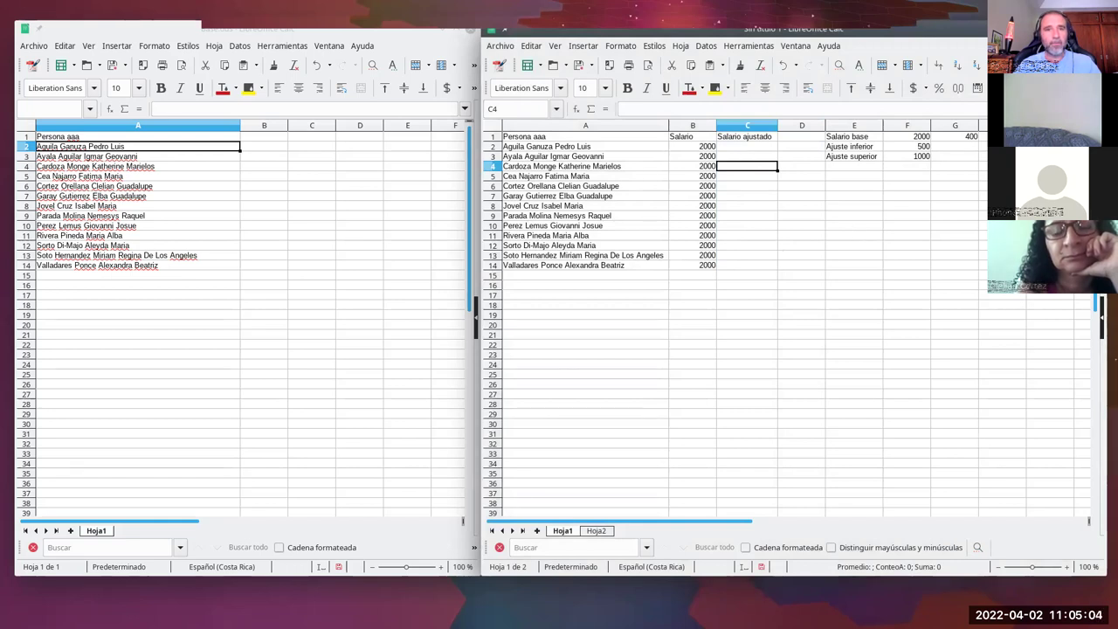
pyautogui.moveTo(902, 137); pyautogui.dragTo(916, 157)
pyautogui.press('BackSpace')
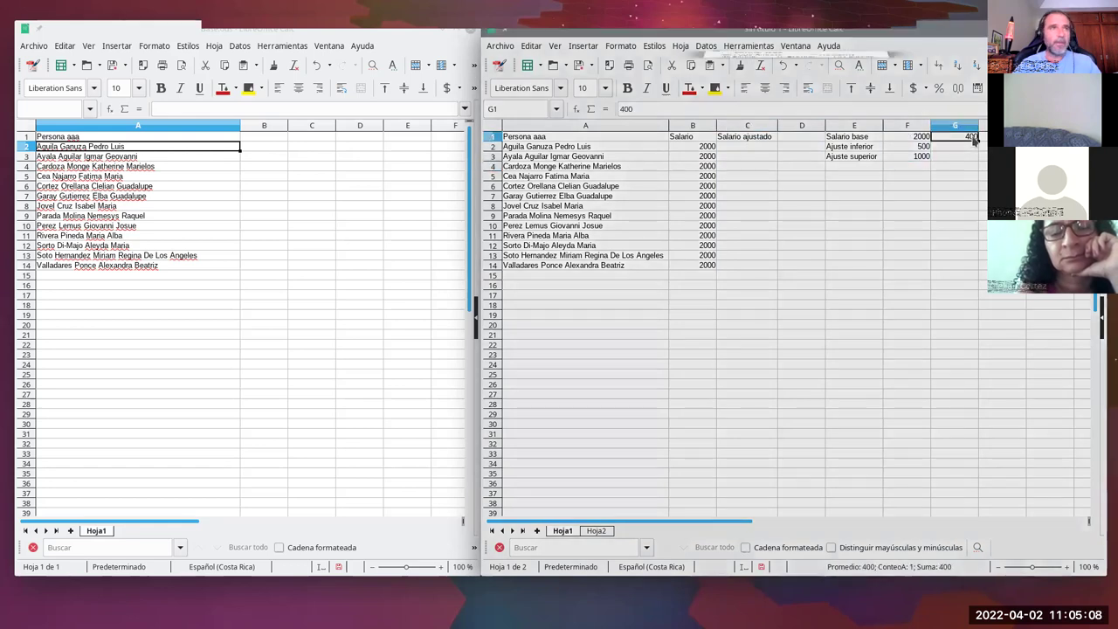
pyautogui.click(809, 376)
# Step: Format B2:B14 and F1:F3 together with the currency USD $ Inglés (EE. UU.), and select C2
pyautogui.moveTo(699, 146); pyautogui.dragTo(720, 260)
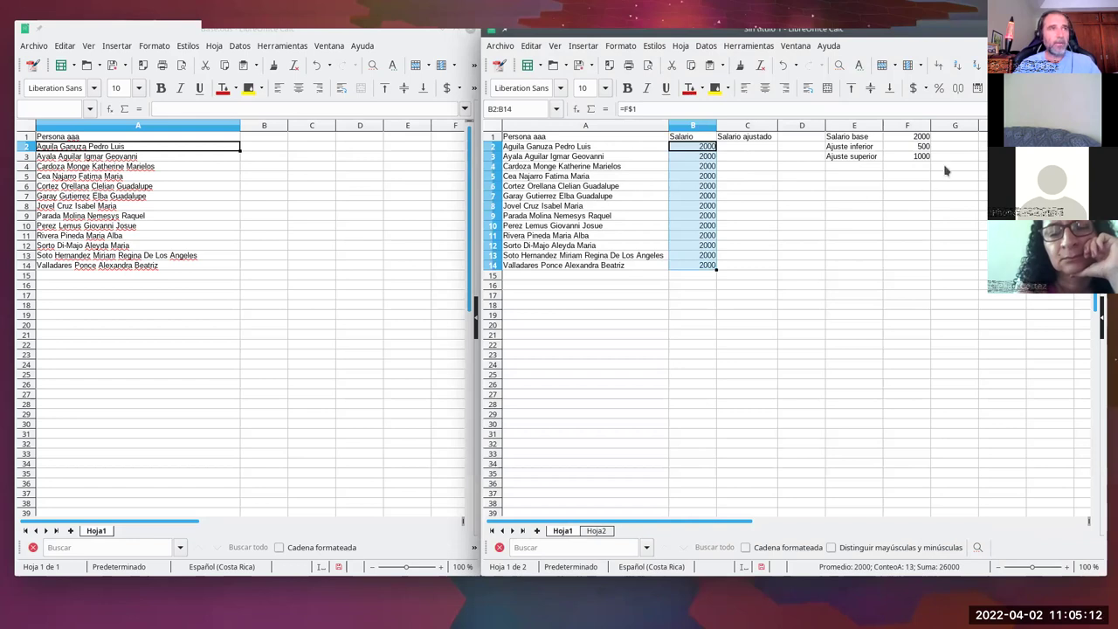
pyautogui.moveTo(922, 138); pyautogui.dragTo(921, 155)
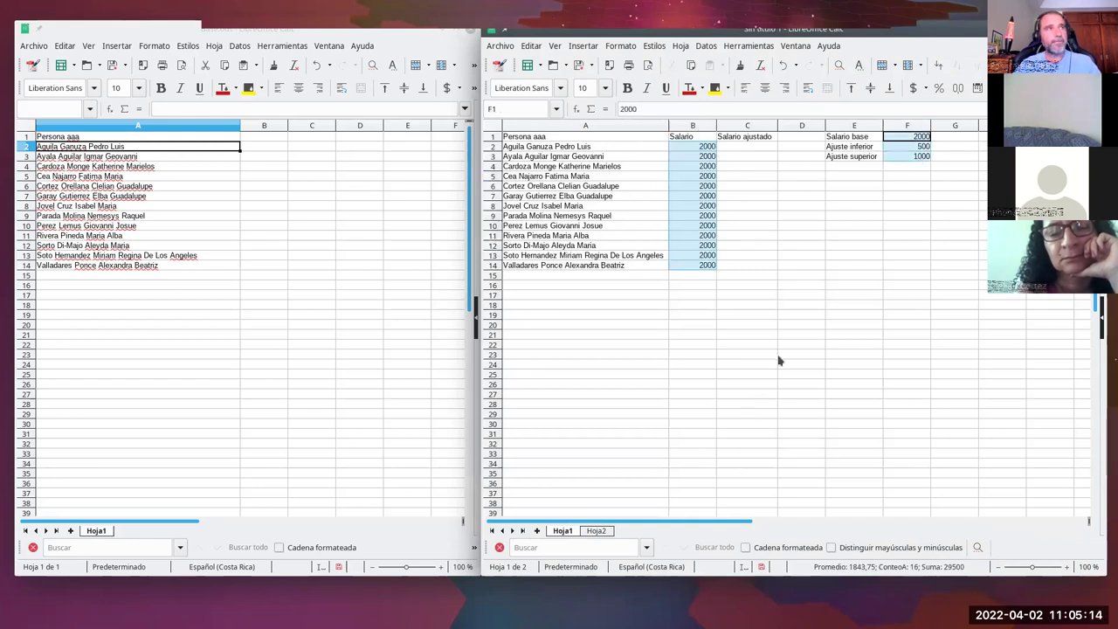
pyautogui.click(927, 89)
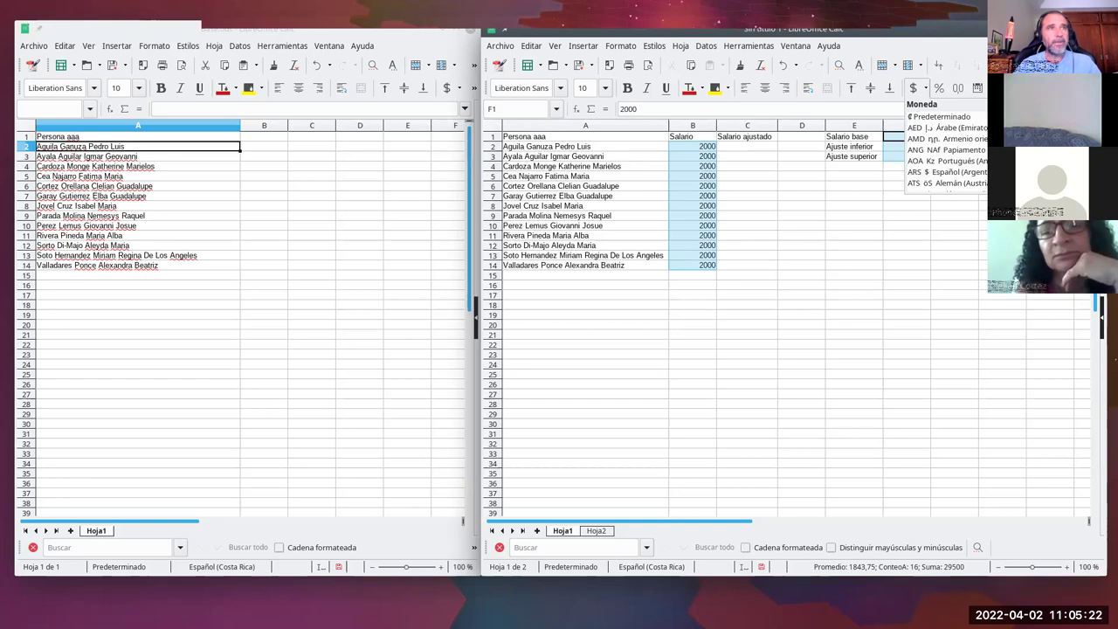
pyautogui.scroll(-20, 948, 149)
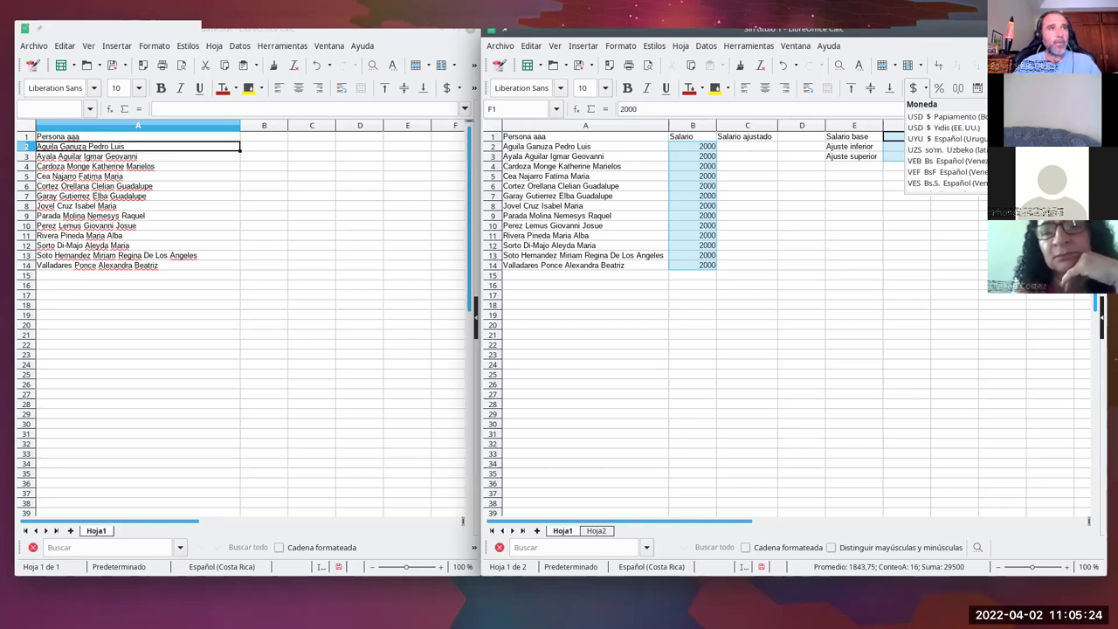
pyautogui.scroll(15, 935, 149)
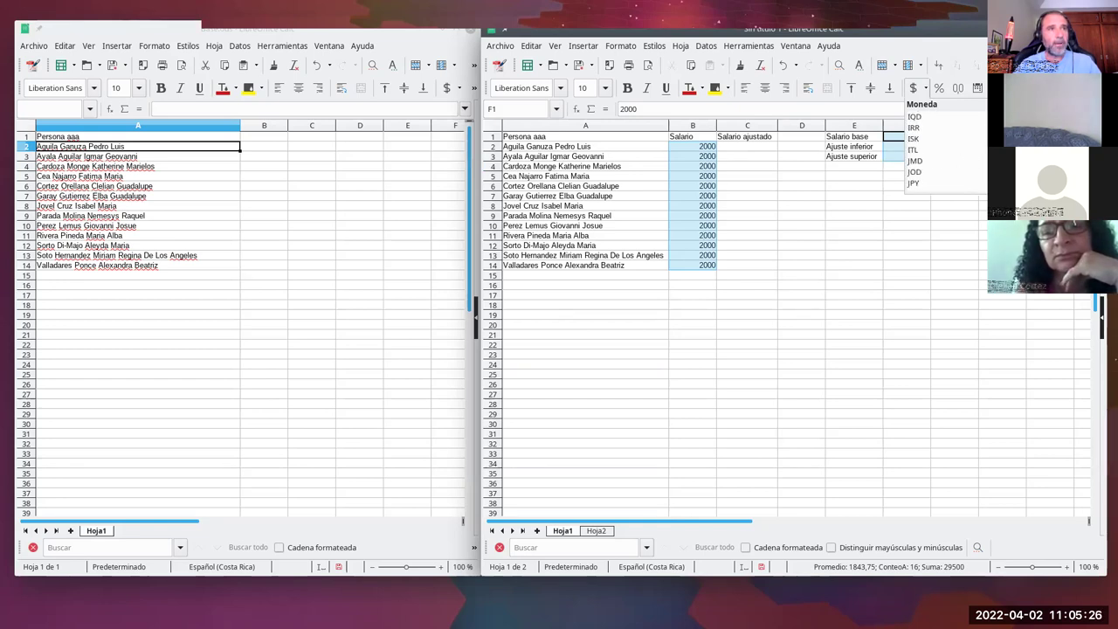
pyautogui.scroll(-20, 943, 148)
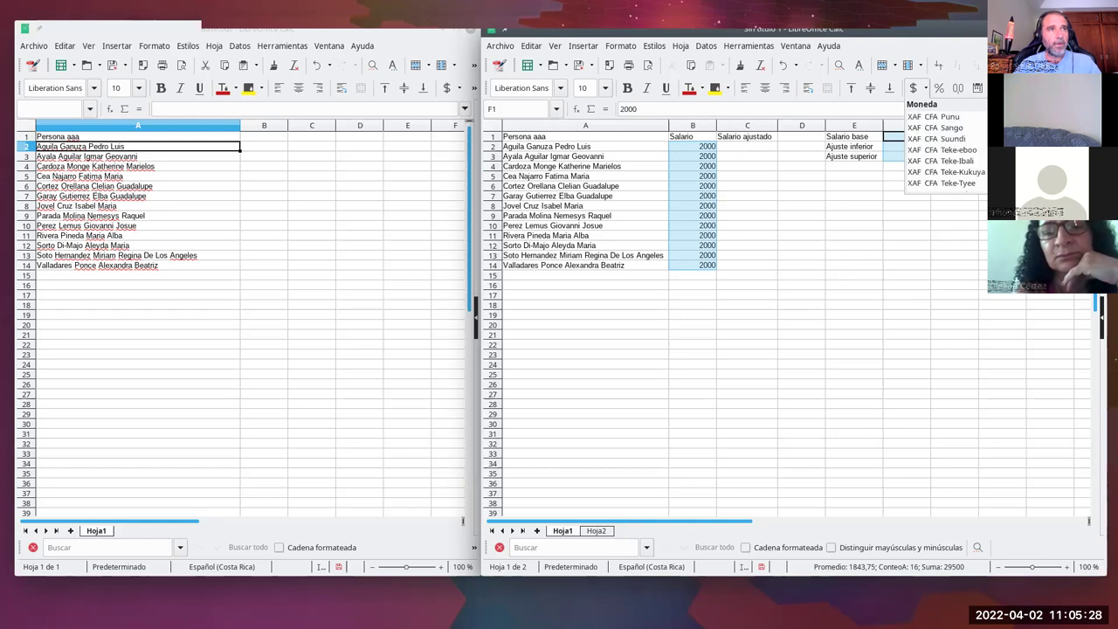
pyautogui.scroll(-5, 943, 148)
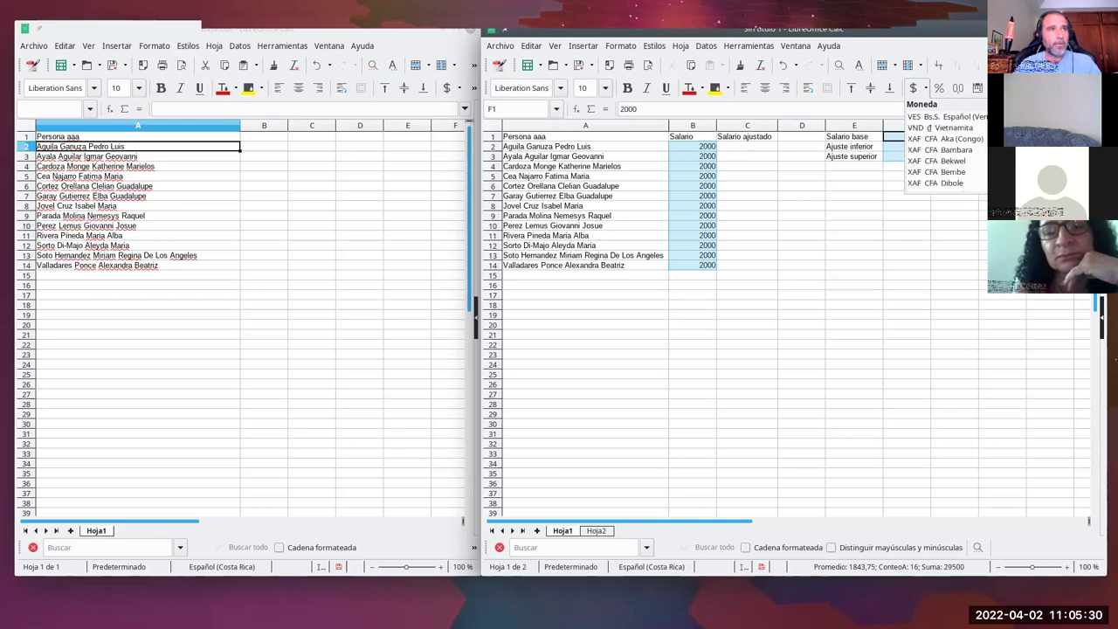
pyautogui.scroll(2, 943, 149)
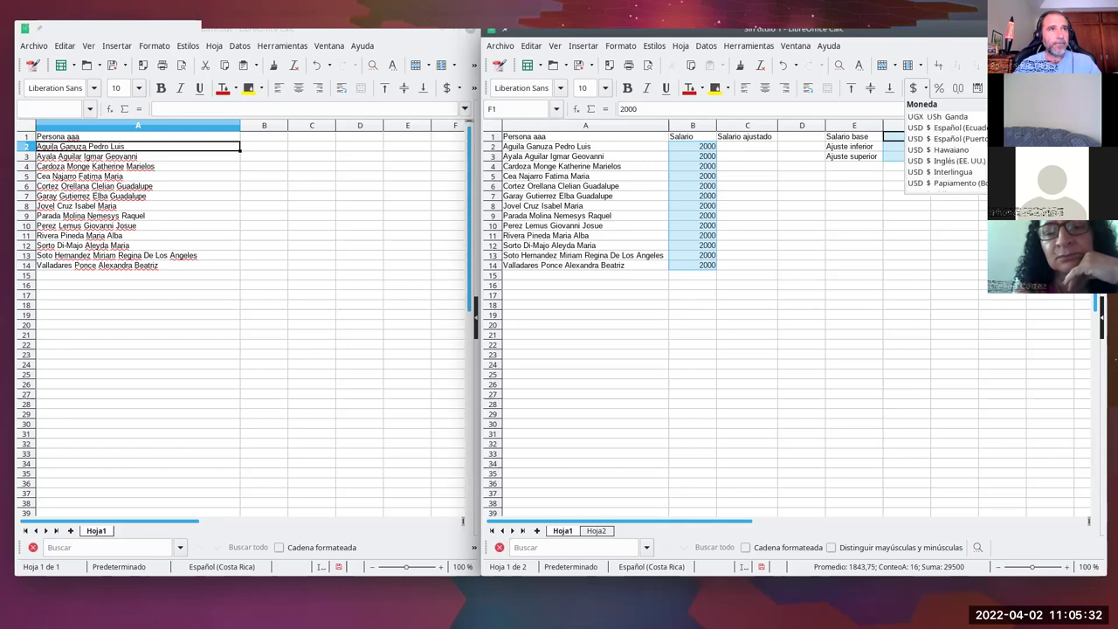
pyautogui.click(980, 164)
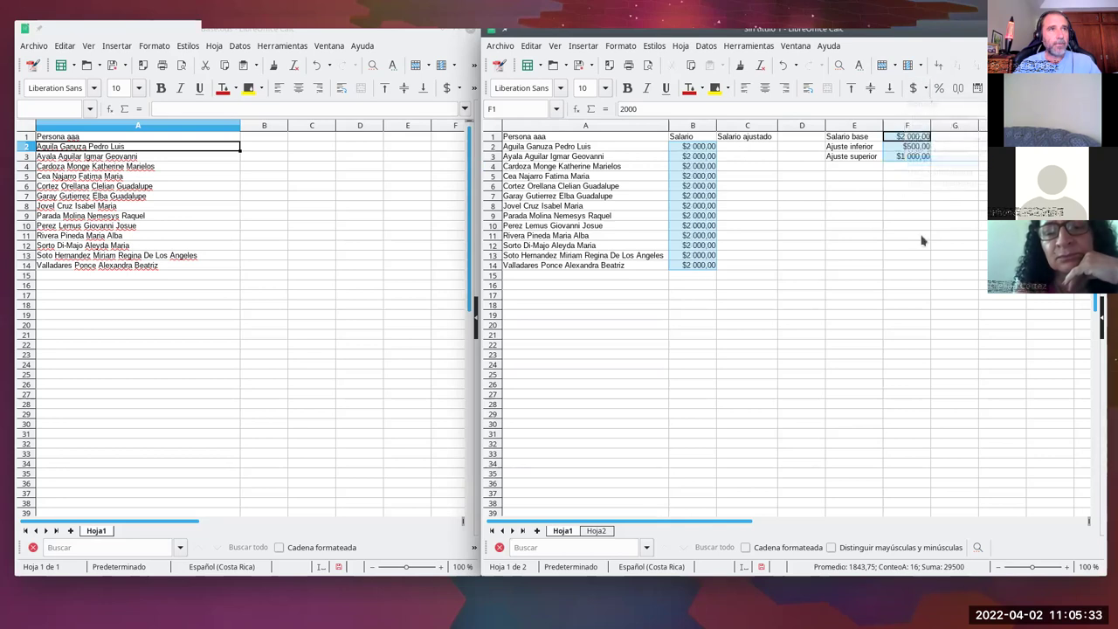
pyautogui.click(750, 198)
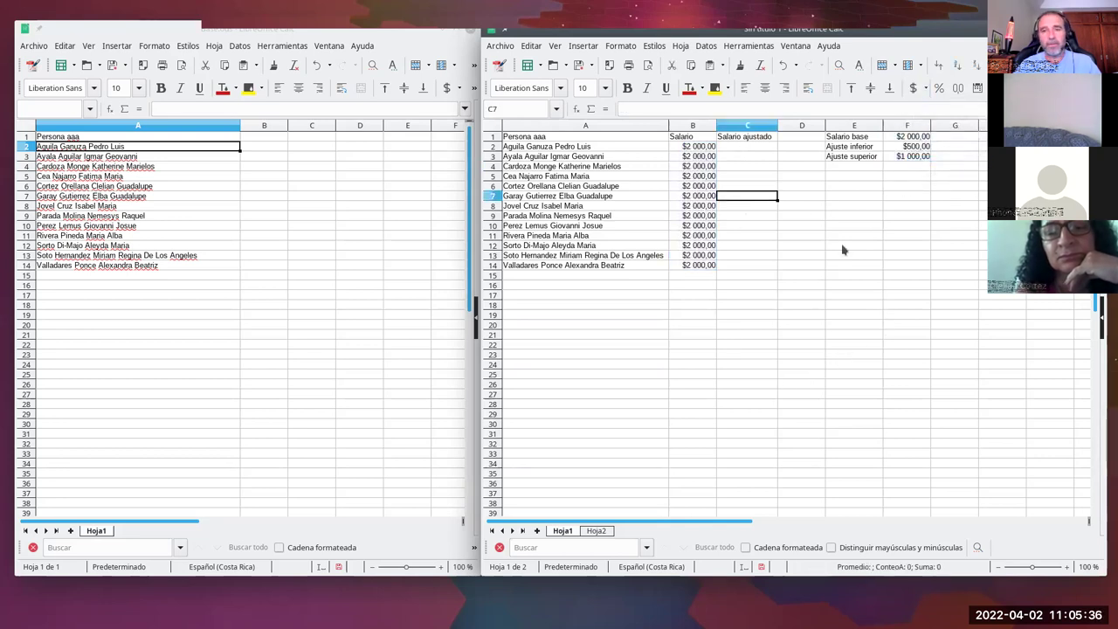
pyautogui.click(751, 148)
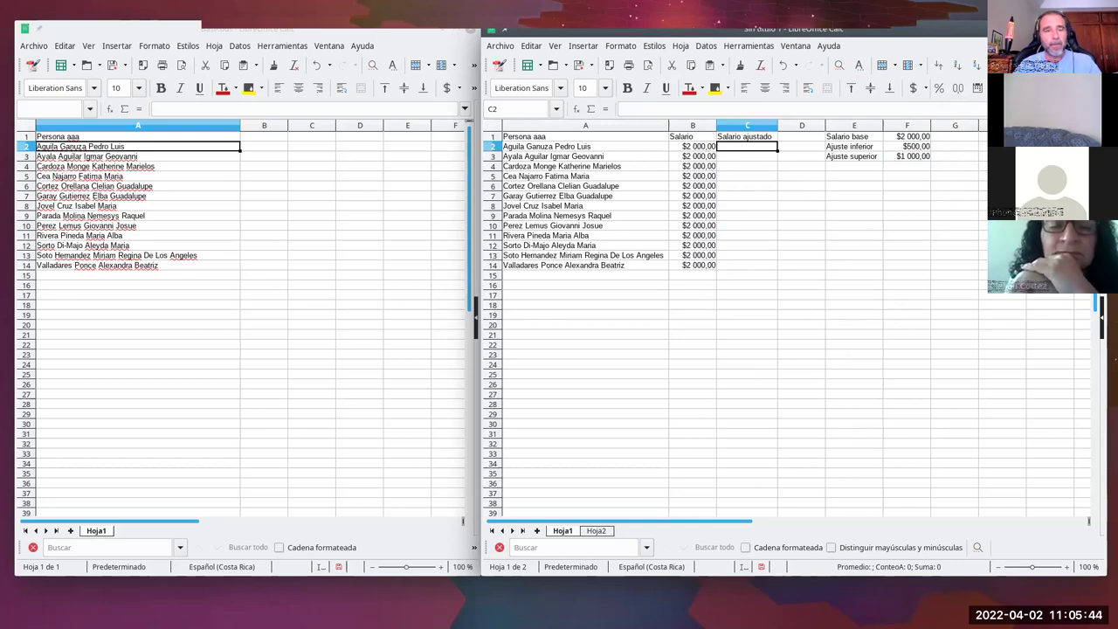
# Step: Start a formula in C2 that adds an ALEATORIO.ENTRE random adjustment to the salary in B2
pyautogui.click(916, 147)
pyautogui.click(913, 157)
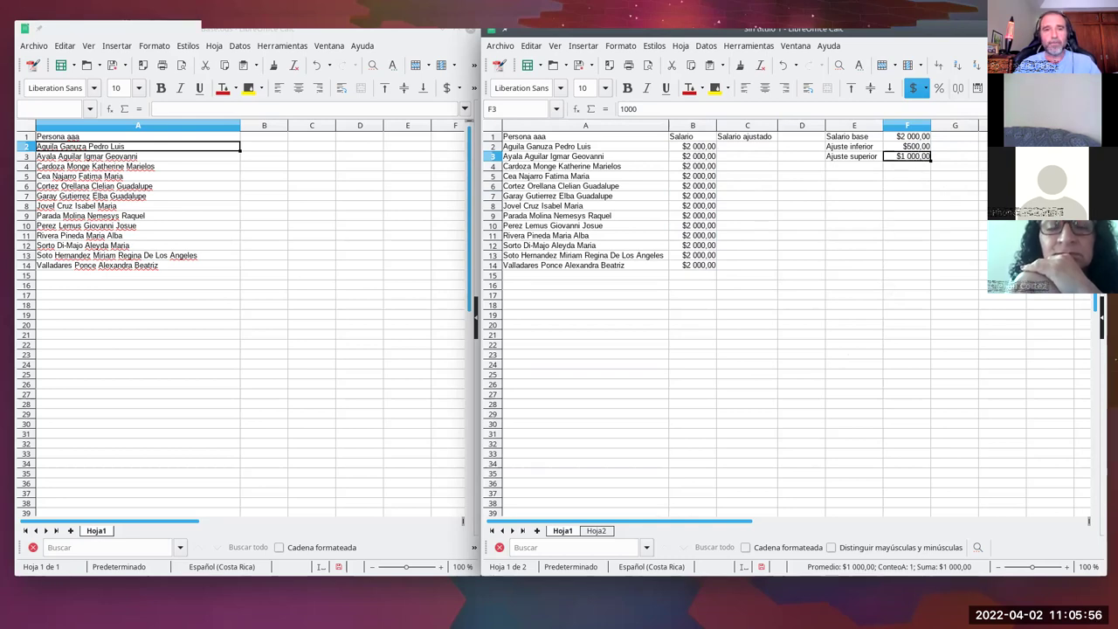
pyautogui.click(758, 147)
pyautogui.write('=')
pyautogui.click(709, 148)
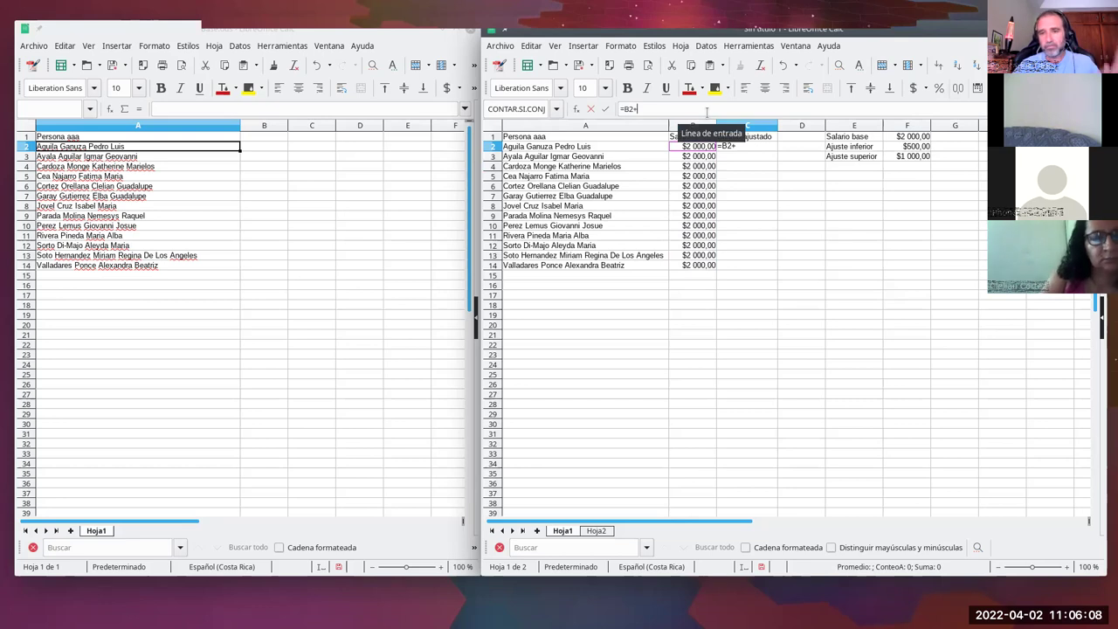
pyautogui.write('A')
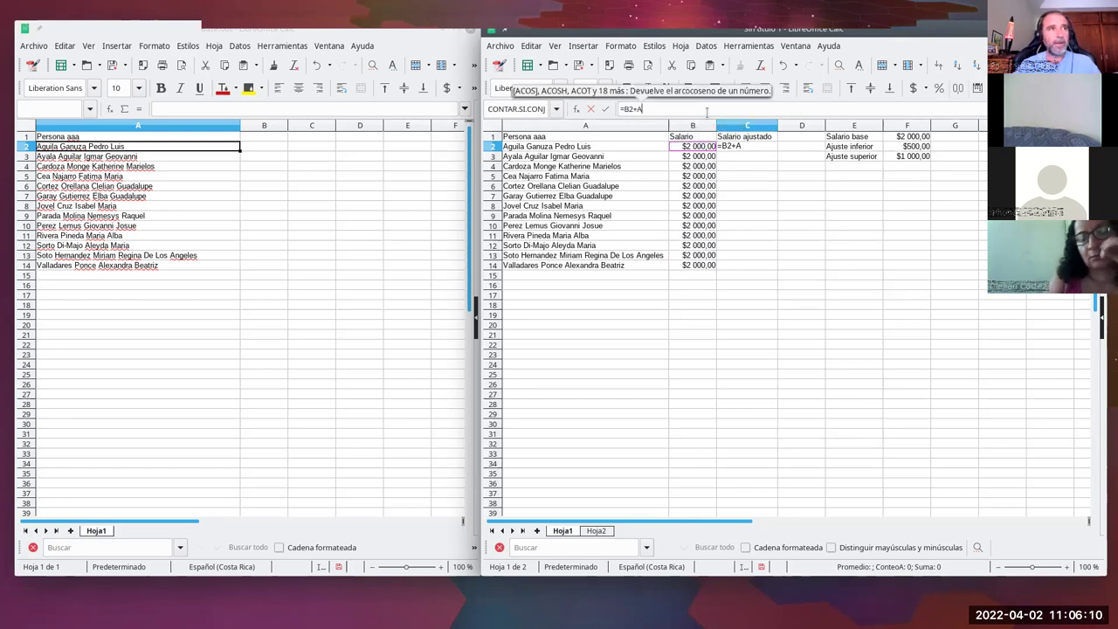
pyautogui.write('LEATO')
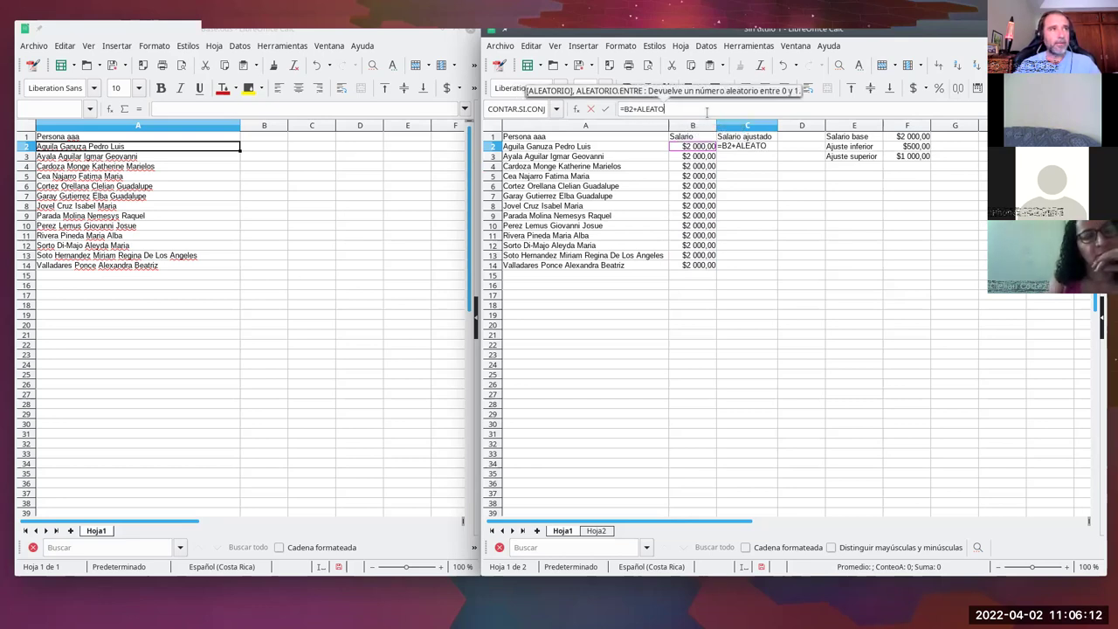
pyautogui.write('RIO.ENTR')
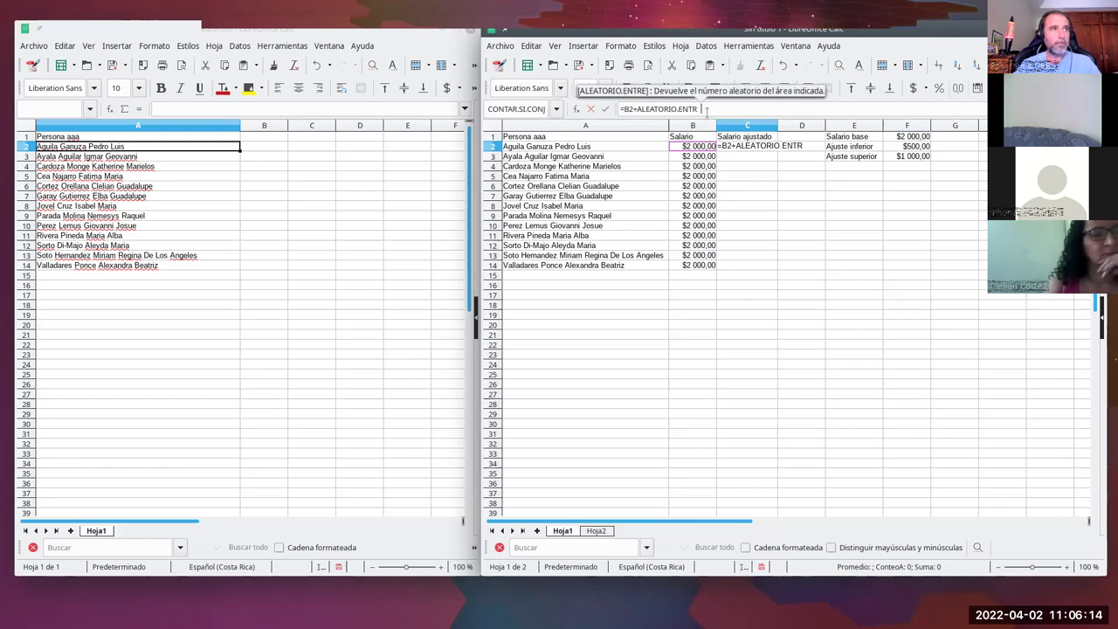
pyautogui.write('E(')
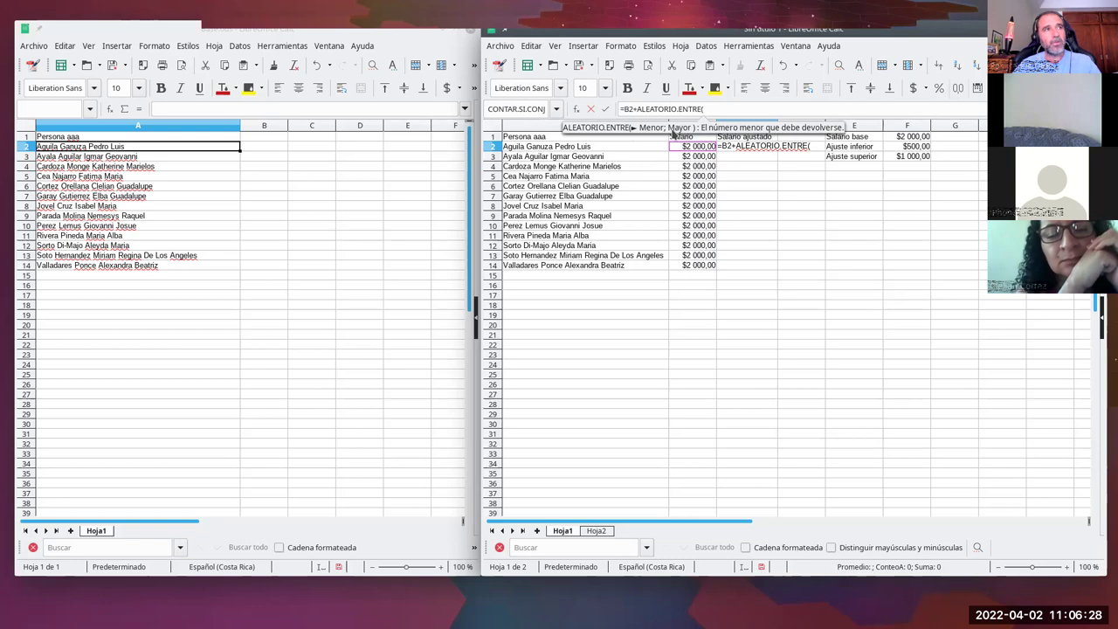
# Step: Complete the C2 formula with $F$2 as lower limit and F3 as upper limit: =B2+ALEATORIO.ENTRE($F$2;F3)
pyautogui.click(908, 146)
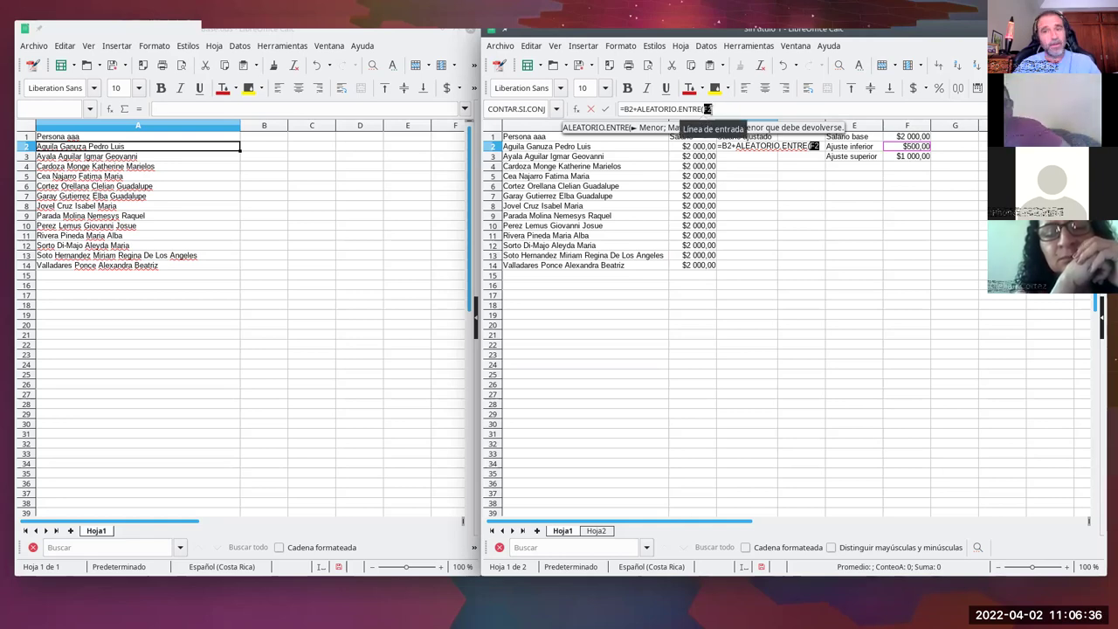
pyautogui.click(708, 109)
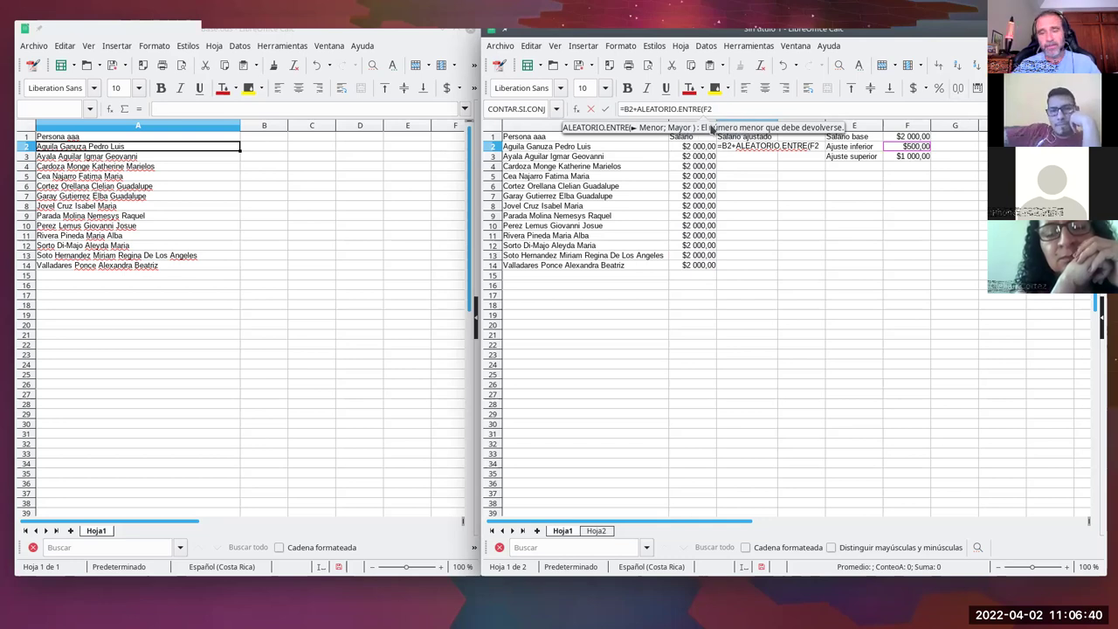
pyautogui.hotkey('shift', 'F4')
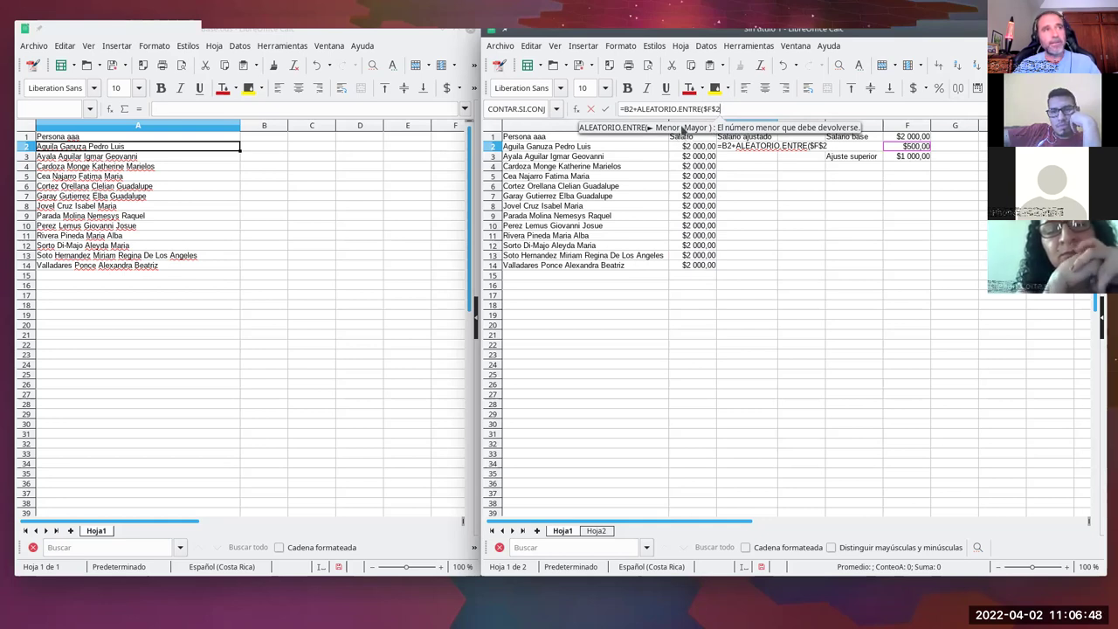
pyautogui.write(';')
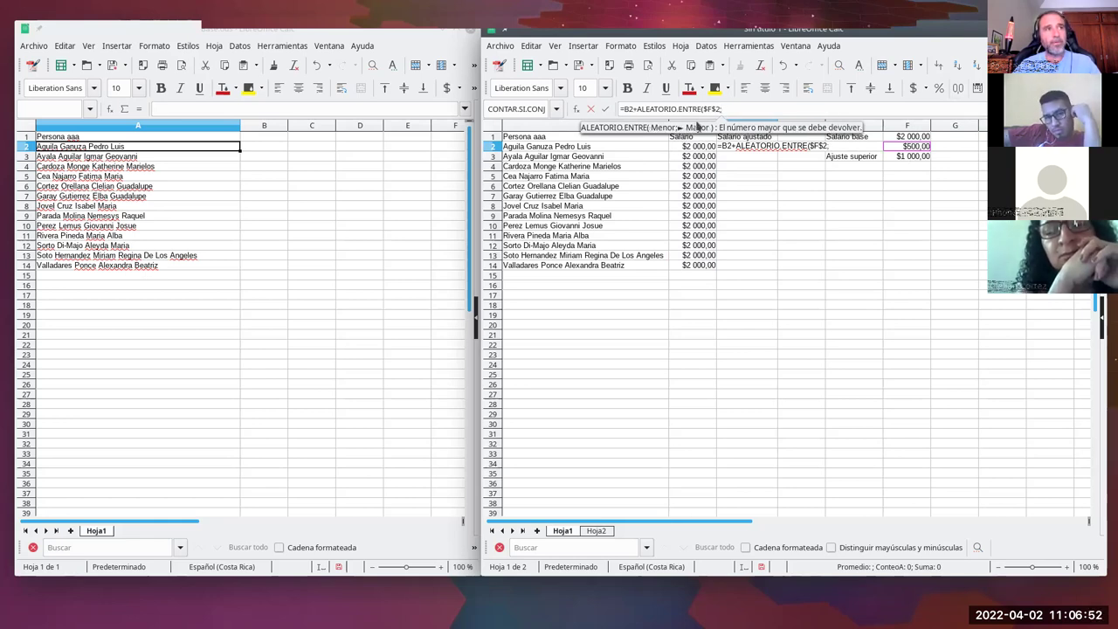
pyautogui.click(906, 158)
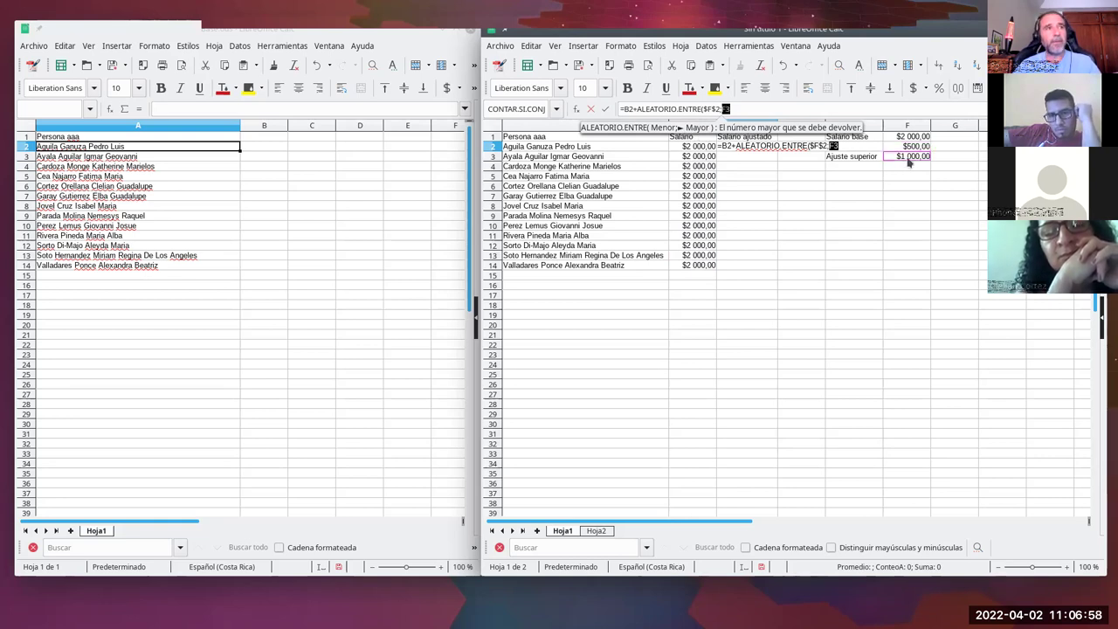
pyautogui.write(')')
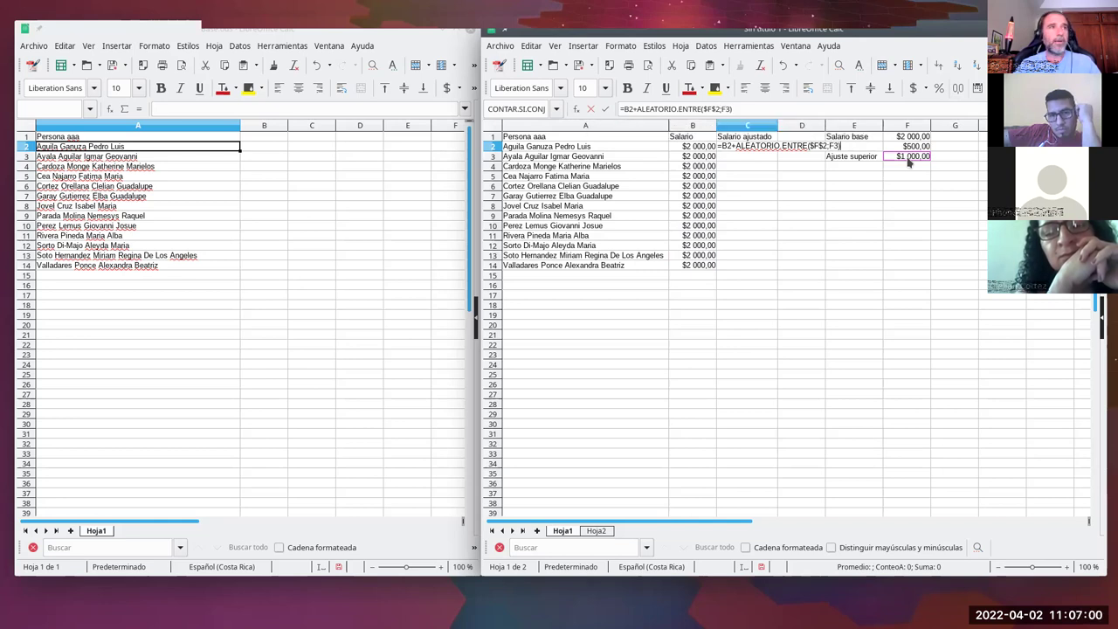
pyautogui.press('Return')
# Step: Fill the C2 formula down to C14 and check the references in C2, C3 and C4
pyautogui.click(774, 148)
pyautogui.moveTo(776, 150); pyautogui.dragTo(775, 268)
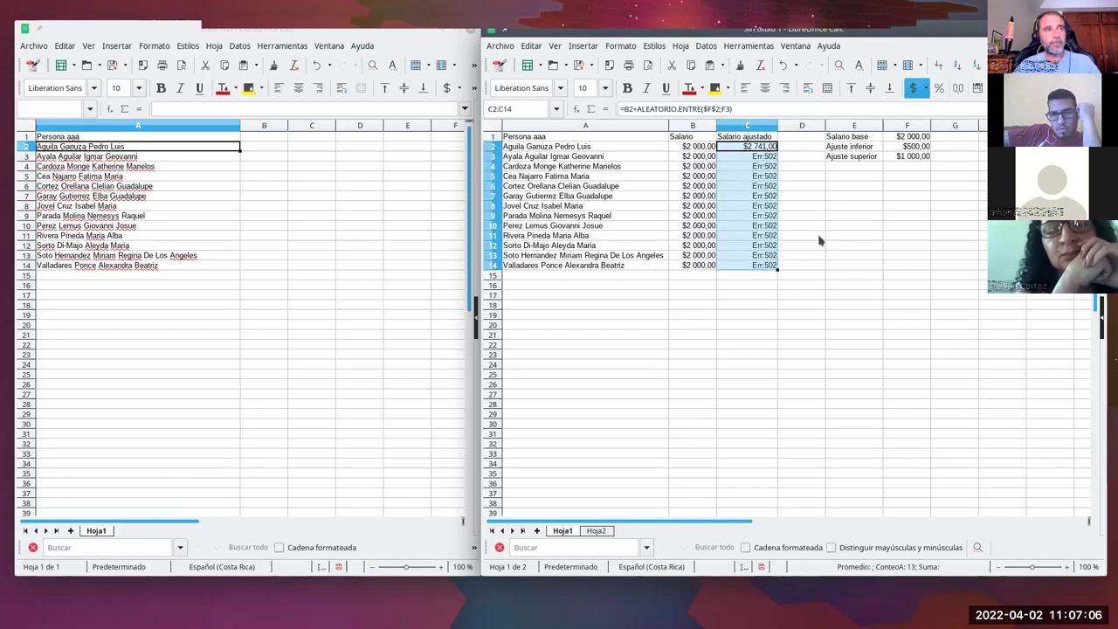
pyautogui.click(743, 166)
pyautogui.click(744, 157)
pyautogui.click(738, 166)
pyautogui.click(741, 157)
pyautogui.click(757, 147)
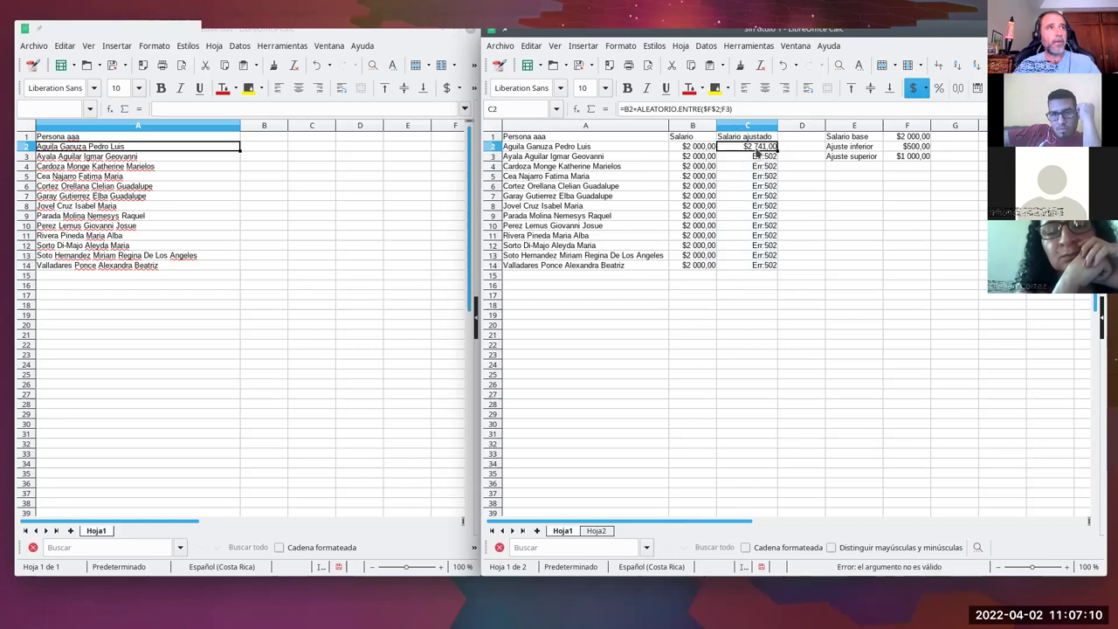
# Step: Make the upper-limit reference in C2 absolute so the formula reads =B2+ALEATORIO.ENTRE($F$2;$F$3)
pyautogui.click(721, 108)
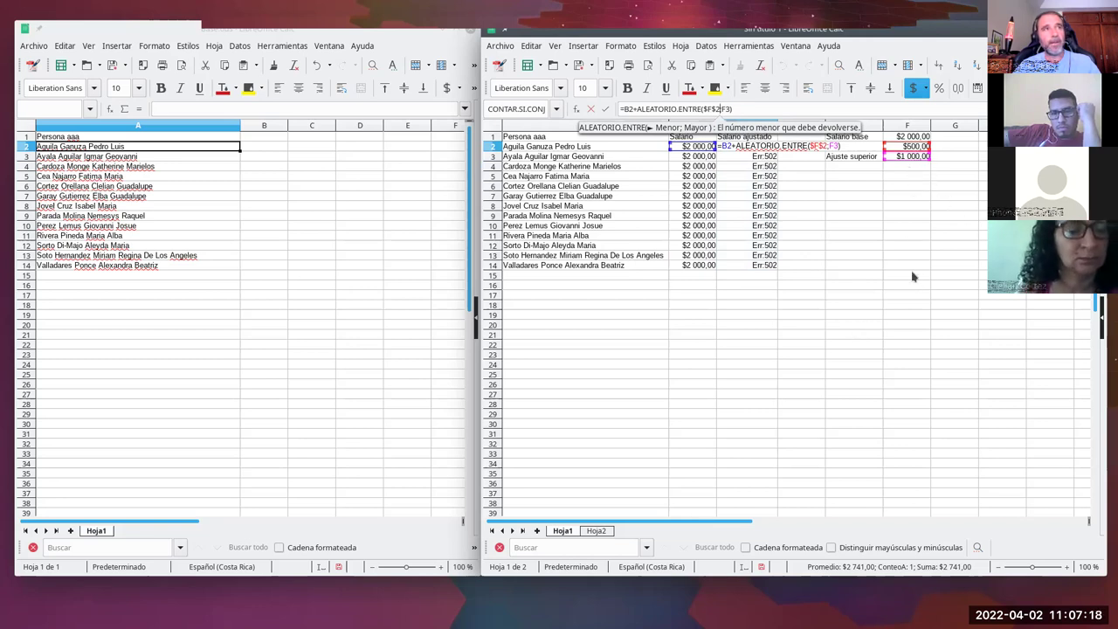
pyautogui.press('Left')
pyautogui.press('Left')
pyautogui.press('Left')
pyautogui.write('$')
pyautogui.press('Right')
pyautogui.write('$')
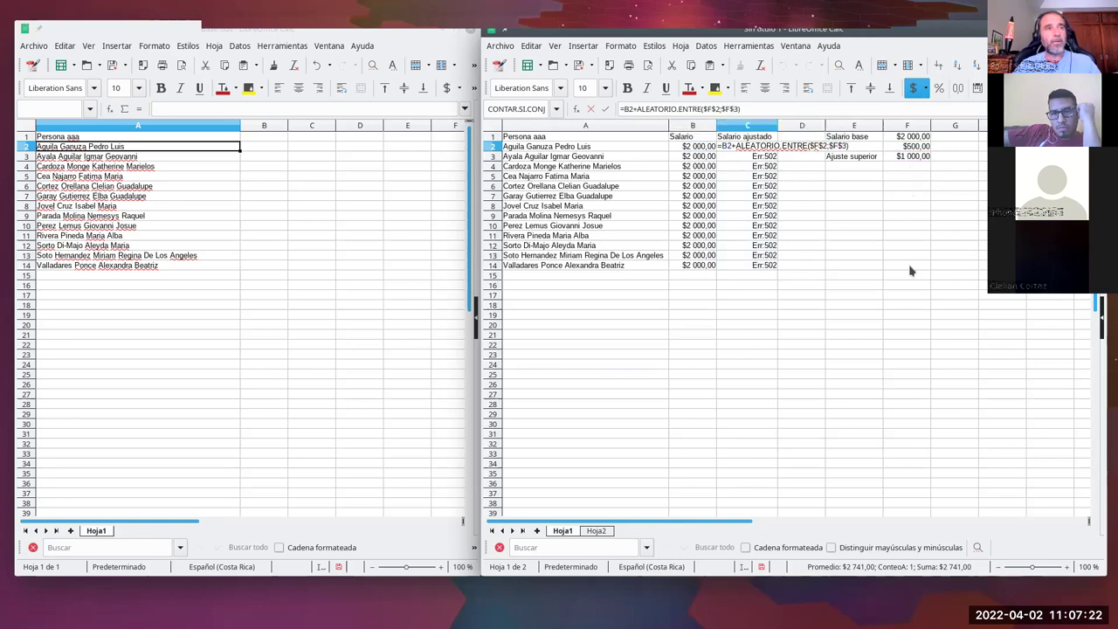
pyautogui.press('Return')
# Step: Fill the corrected adjusted-salary formula from C2 down to C14
pyautogui.click(773, 148)
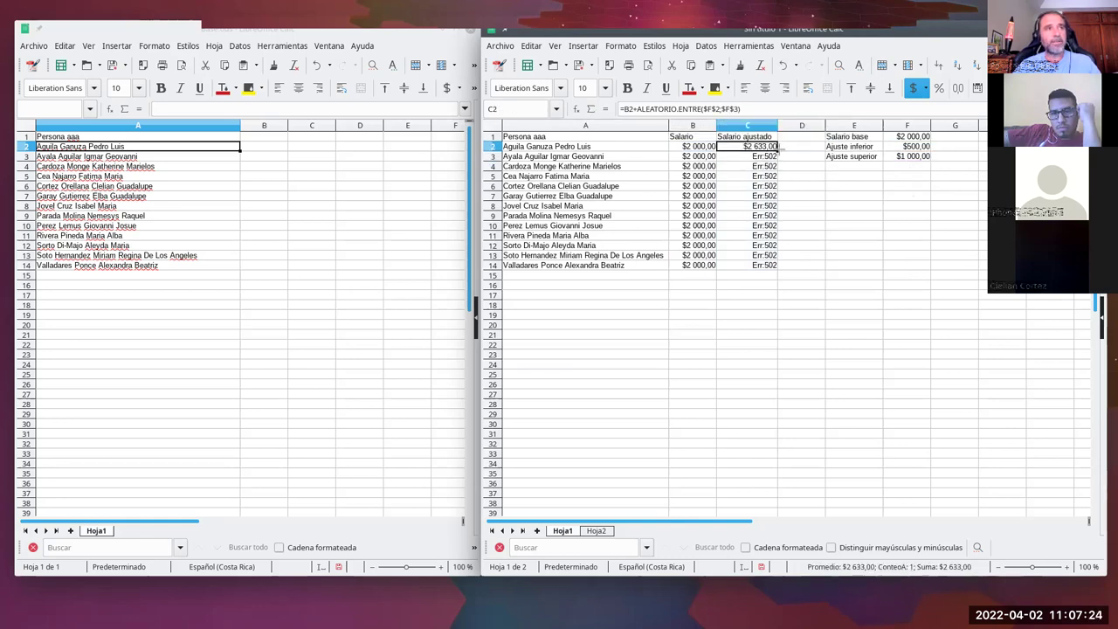
pyautogui.moveTo(776, 150); pyautogui.dragTo(772, 262)
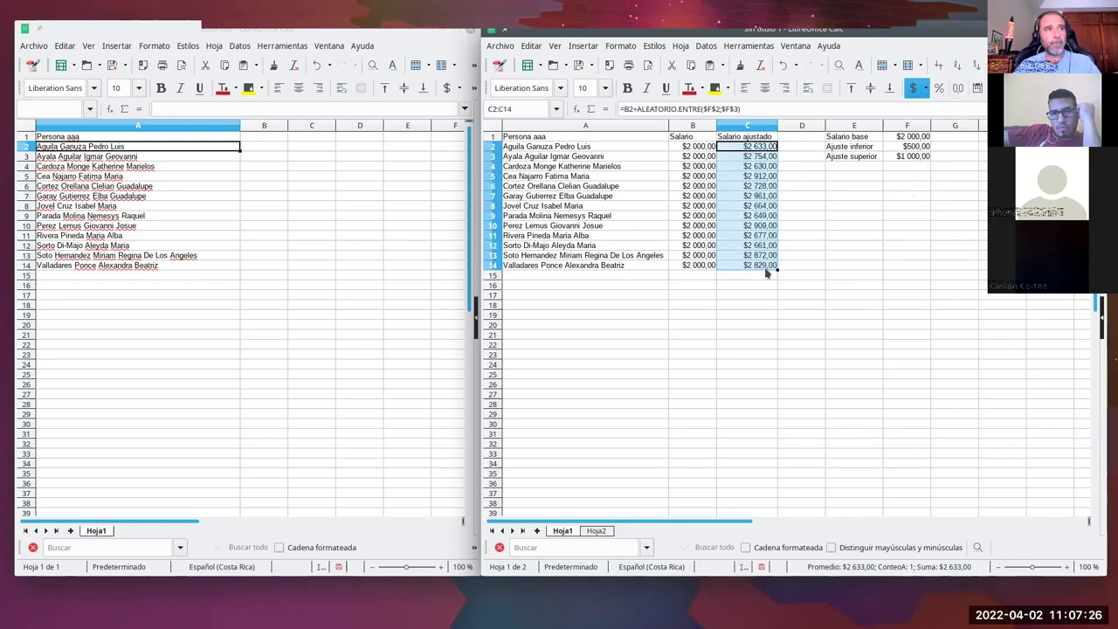
pyautogui.click(811, 230)
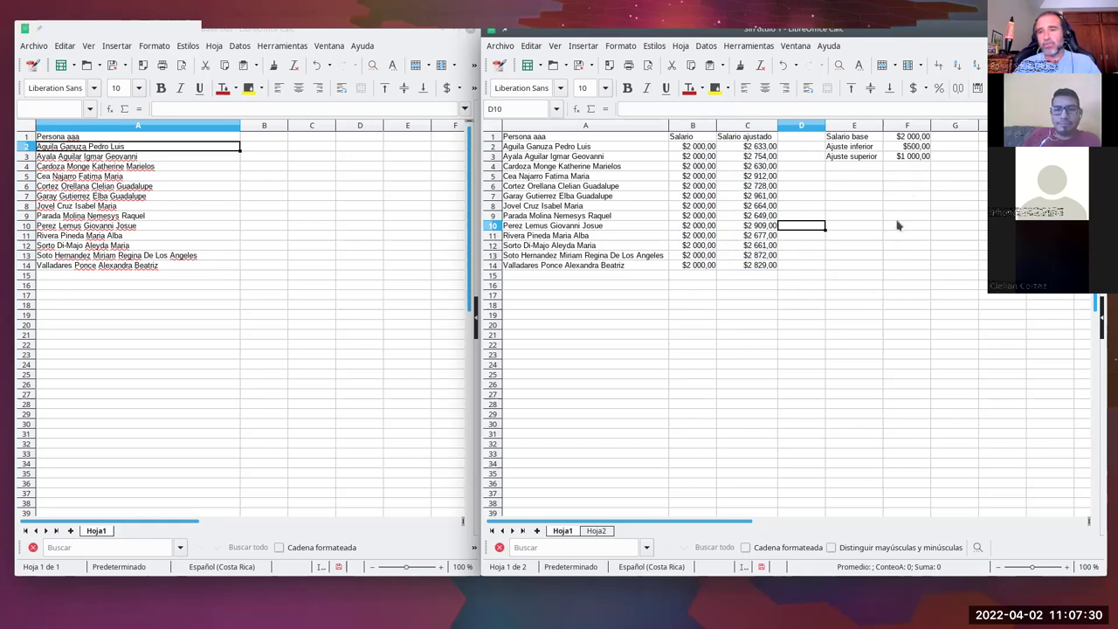
# Step: Enter the test text d in D11 and delete it again
pyautogui.click(818, 237)
pyautogui.write('d')
pyautogui.click(822, 244)
pyautogui.click(793, 242)
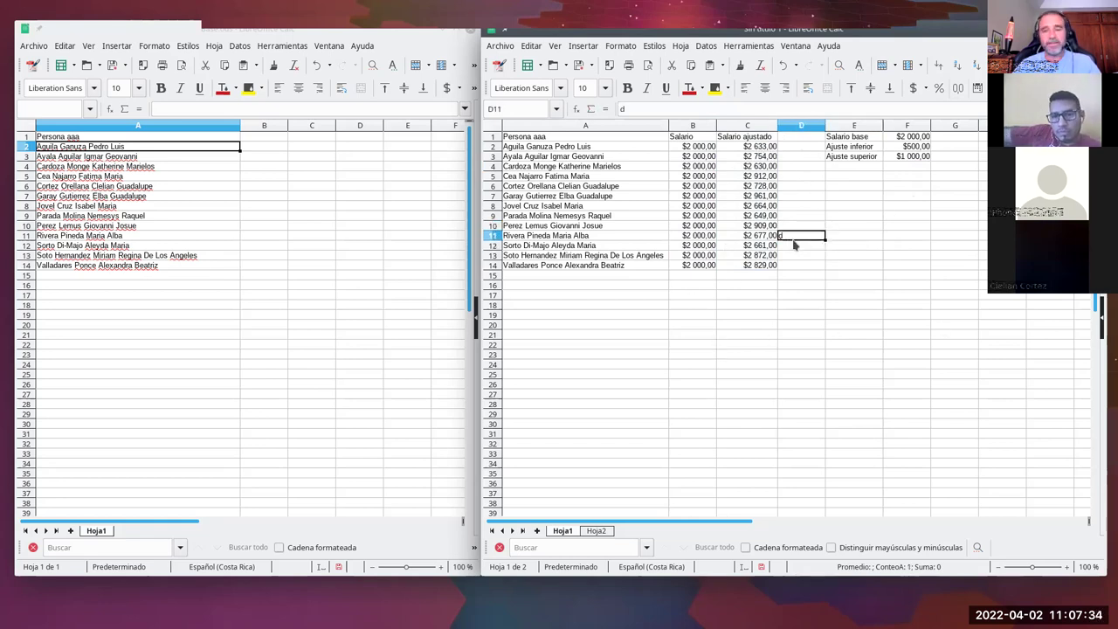
pyautogui.press('BackSpace')
pyautogui.click(796, 375)
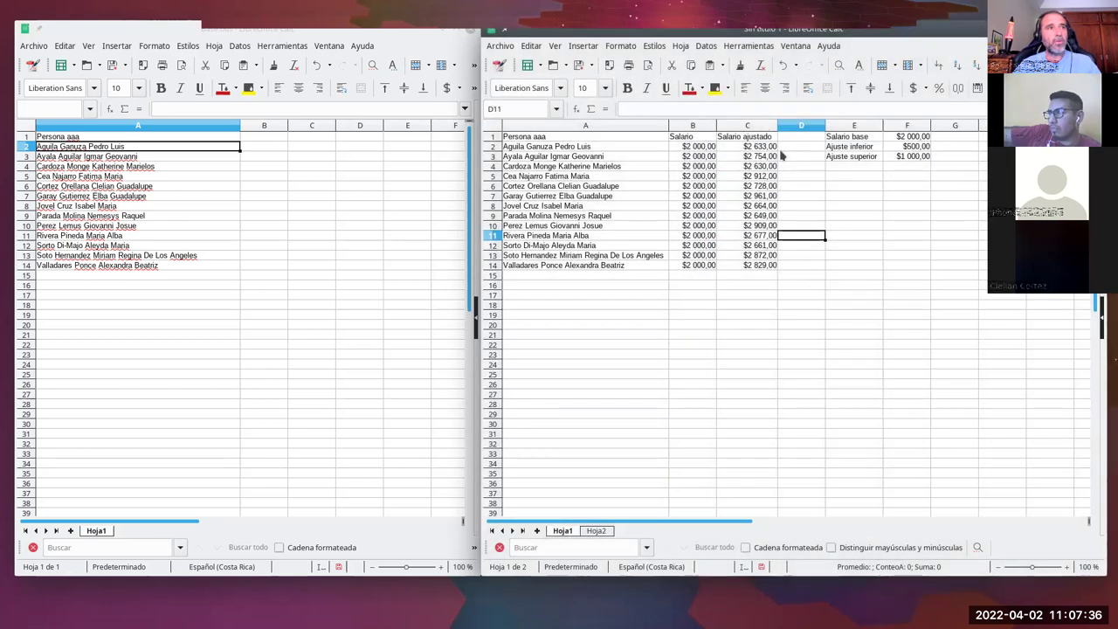
# Step: Check the formula in C14 and refill C2 down to C14 to generate new random adjustments
pyautogui.click(761, 265)
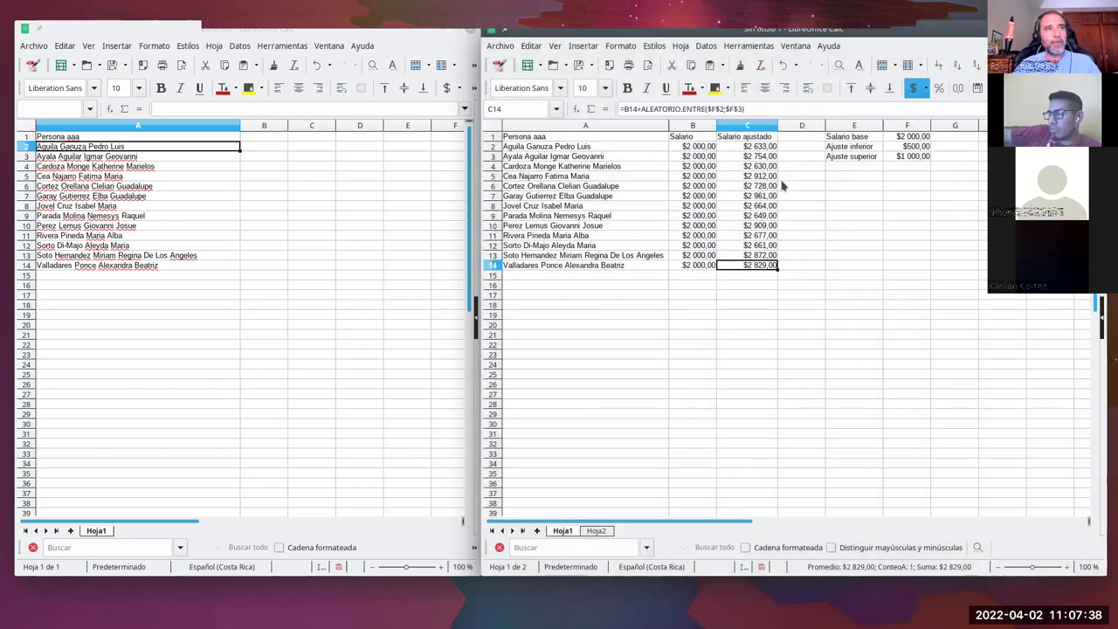
pyautogui.moveTo(772, 147); pyautogui.dragTo(773, 271)
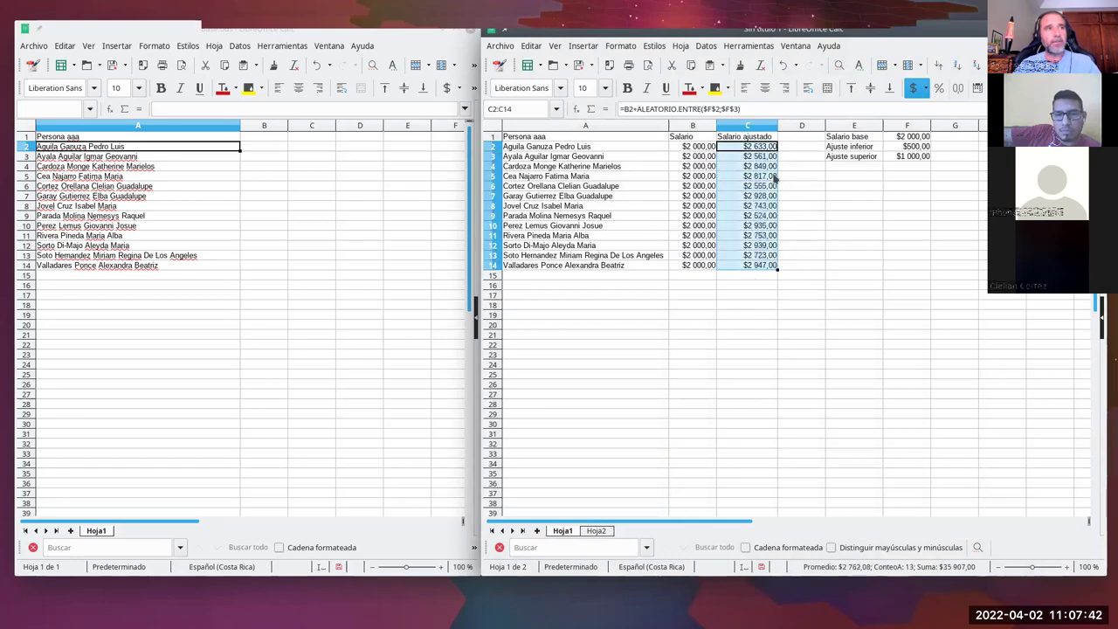
pyautogui.click(776, 151)
pyautogui.moveTo(776, 150); pyautogui.dragTo(774, 271)
pyautogui.click(796, 227)
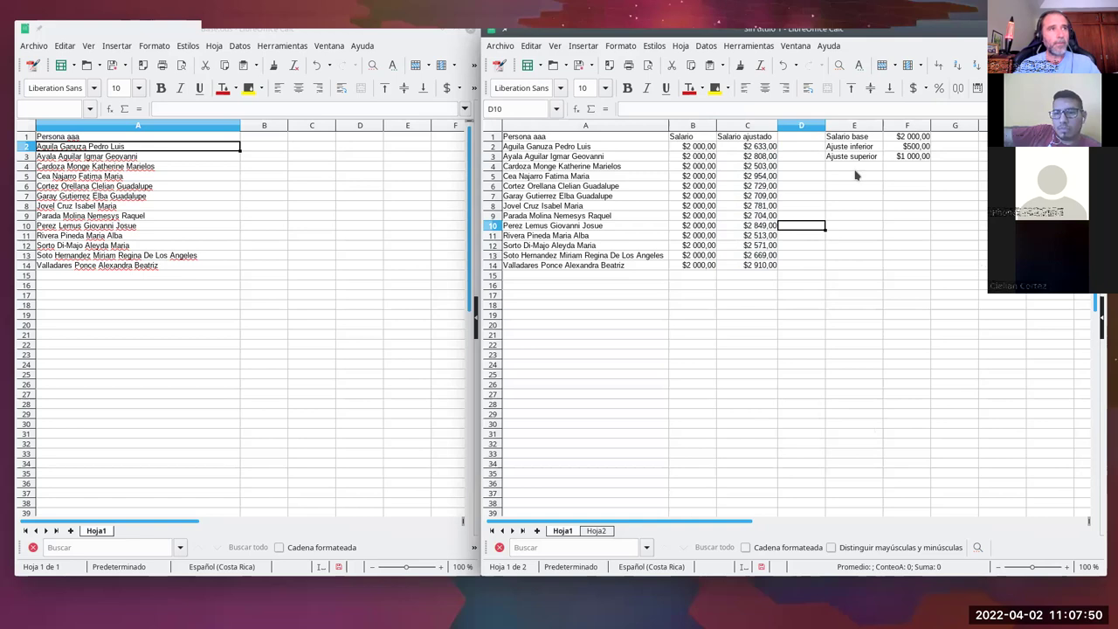
pyautogui.click(764, 148)
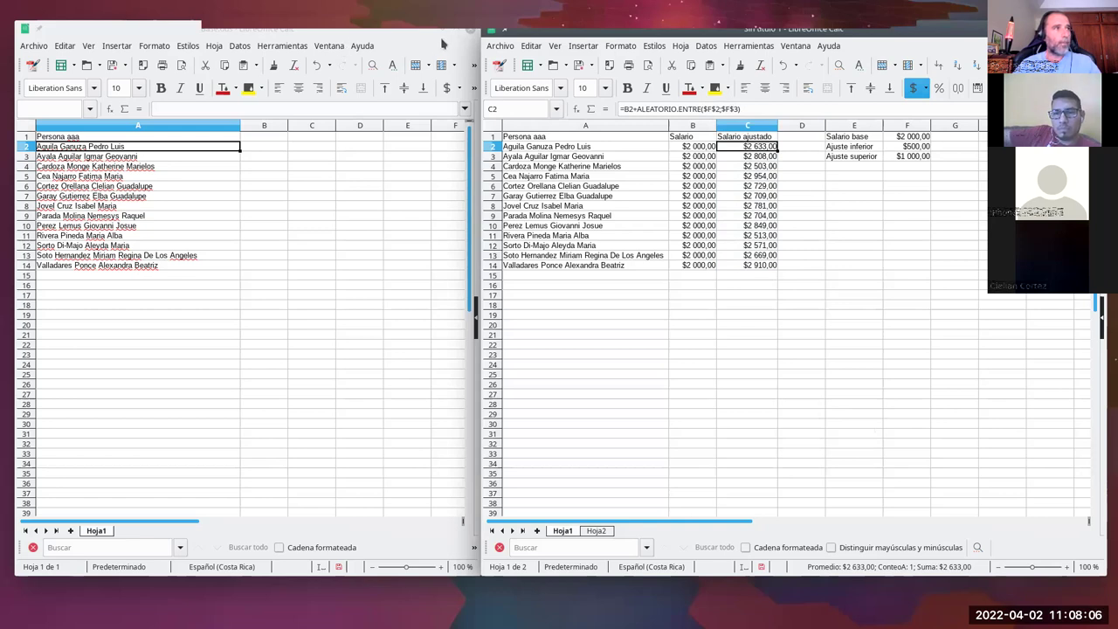
# Step: Close Base.ods without saving, and move and enlarge the remaining salary spreadsheet window
pyautogui.click(471, 30)
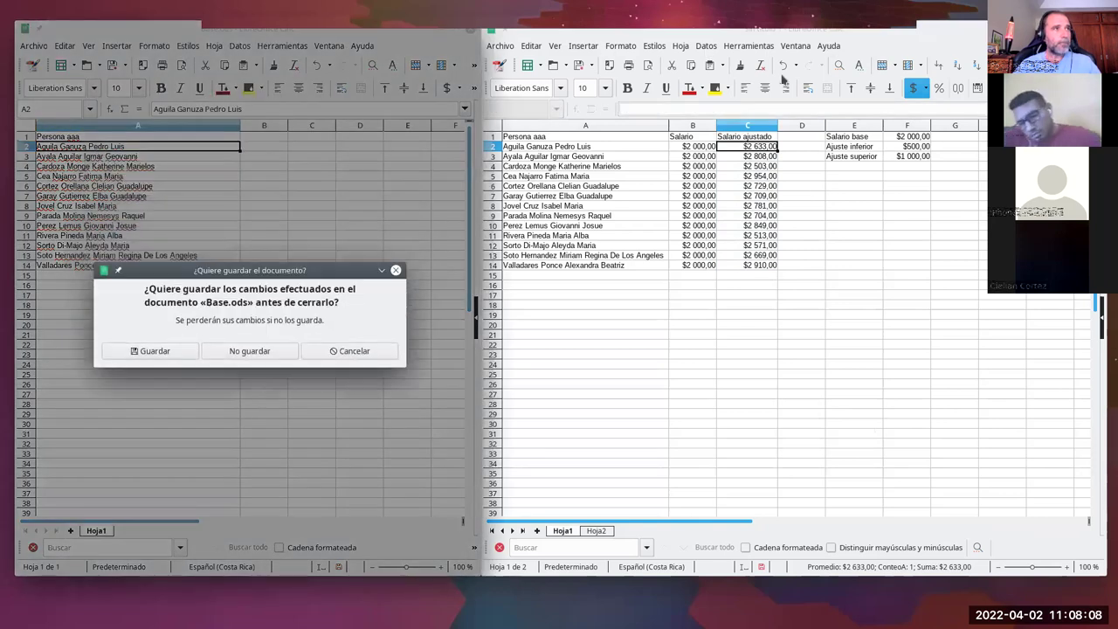
pyautogui.click(262, 353)
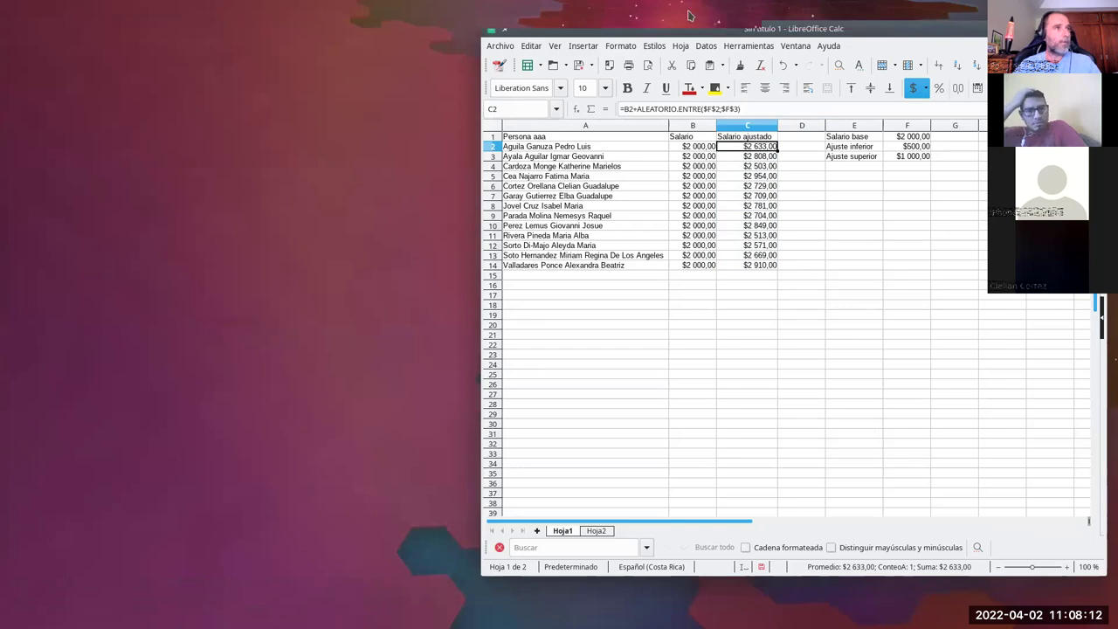
pyautogui.moveTo(738, 39); pyautogui.dragTo(307, 47)
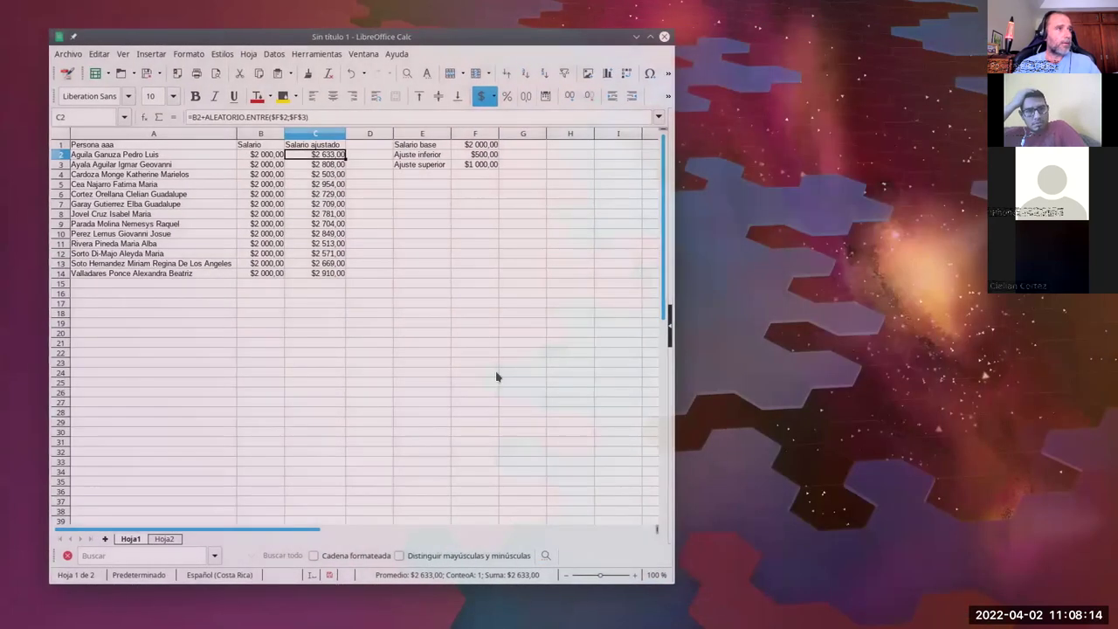
pyautogui.moveTo(674, 583); pyautogui.dragTo(819, 604)
pyautogui.click(422, 362)
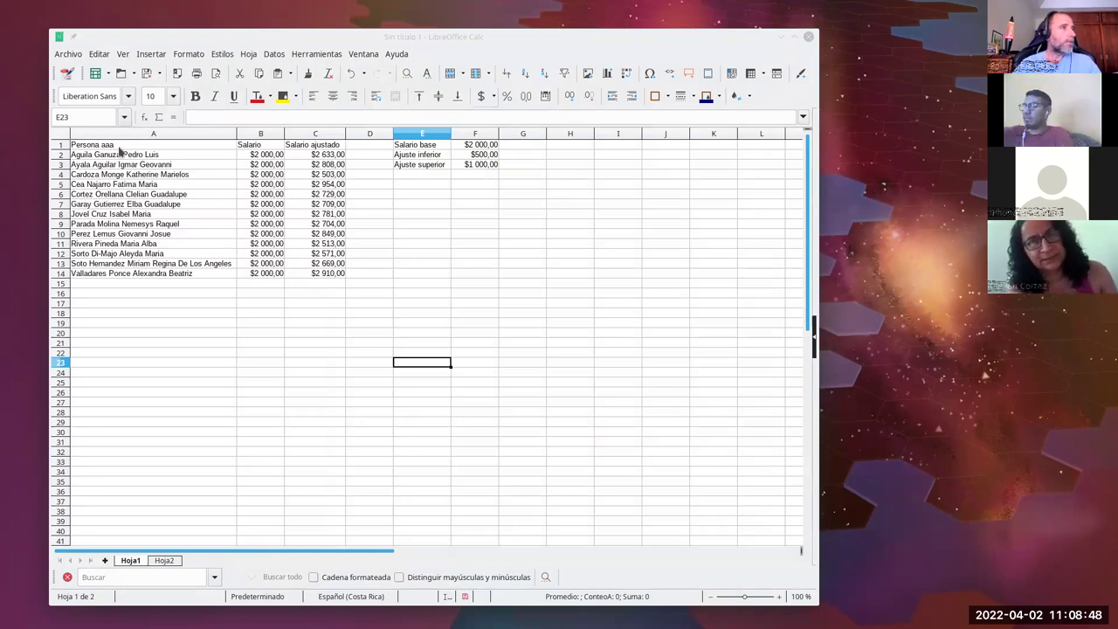
# Step: Copy the two separate ranges A1:A14 (Persona) and C1:C14 (Salario ajustado) together
pyautogui.moveTo(119, 145); pyautogui.dragTo(128, 279)
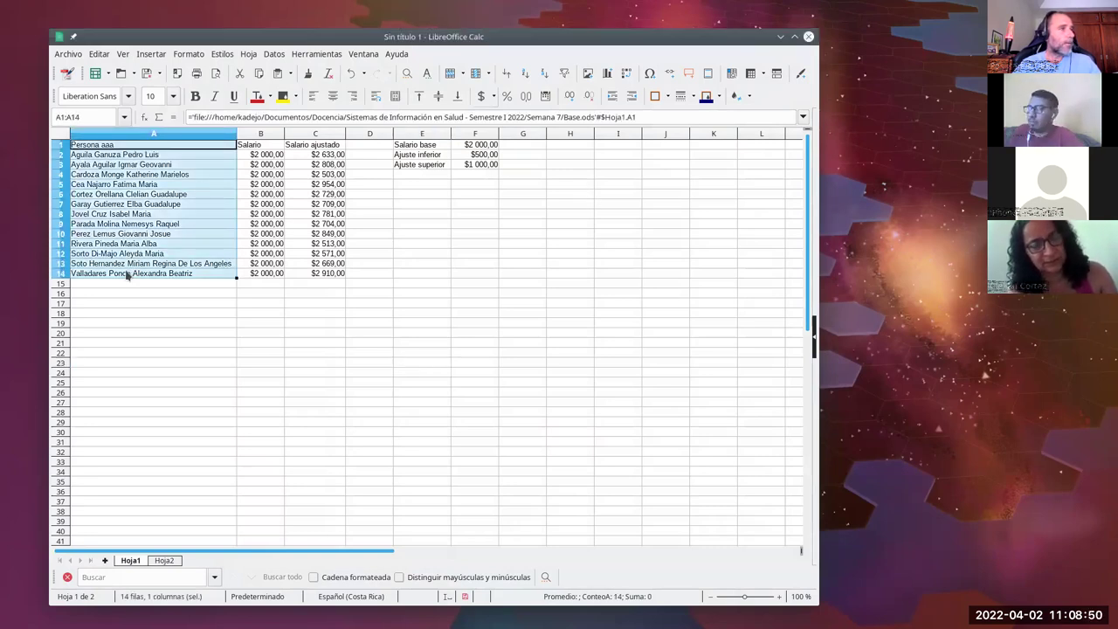
pyautogui.keyDown('ctrl'); pyautogui.click(314, 147); pyautogui.keyUp('ctrl')
pyautogui.moveTo(313, 149); pyautogui.dragTo(312, 274)
pyautogui.rightClick(143, 241)
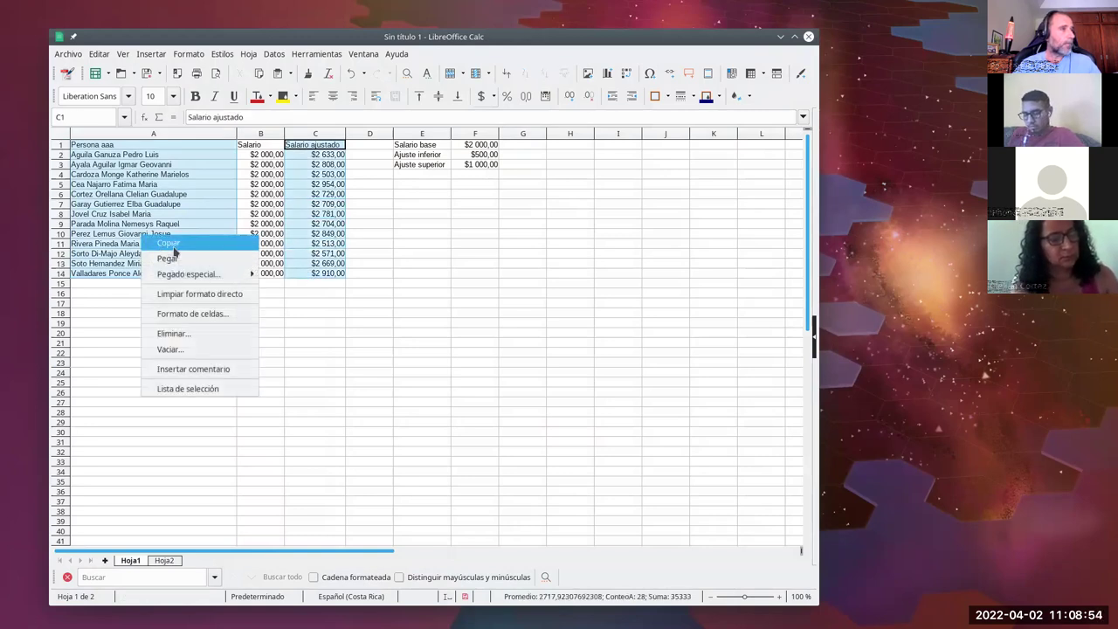
pyautogui.click(174, 248)
# Step: Look at Hoja2 as a paste destination and examine the Base.ods link formula in A2 of Hoja1
pyautogui.click(165, 560)
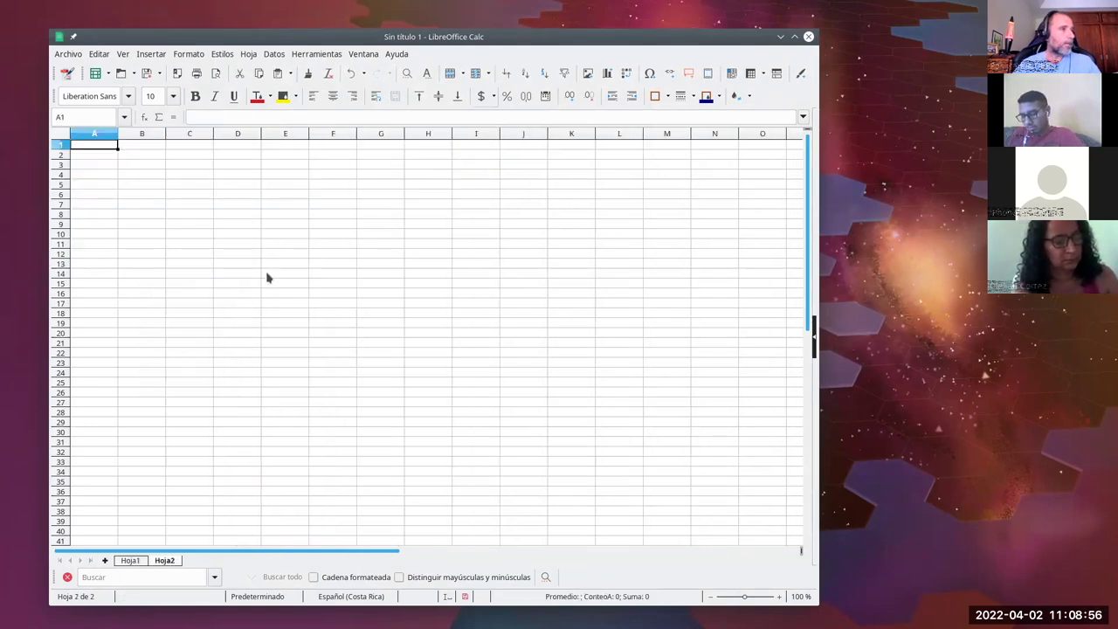
pyautogui.click(127, 559)
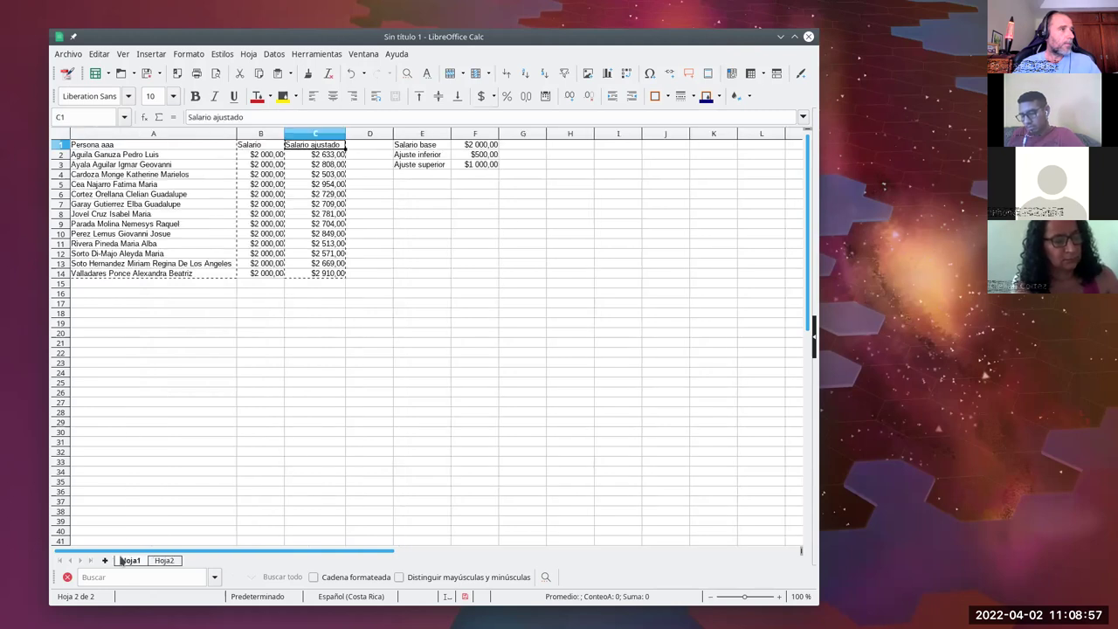
pyautogui.click(155, 157)
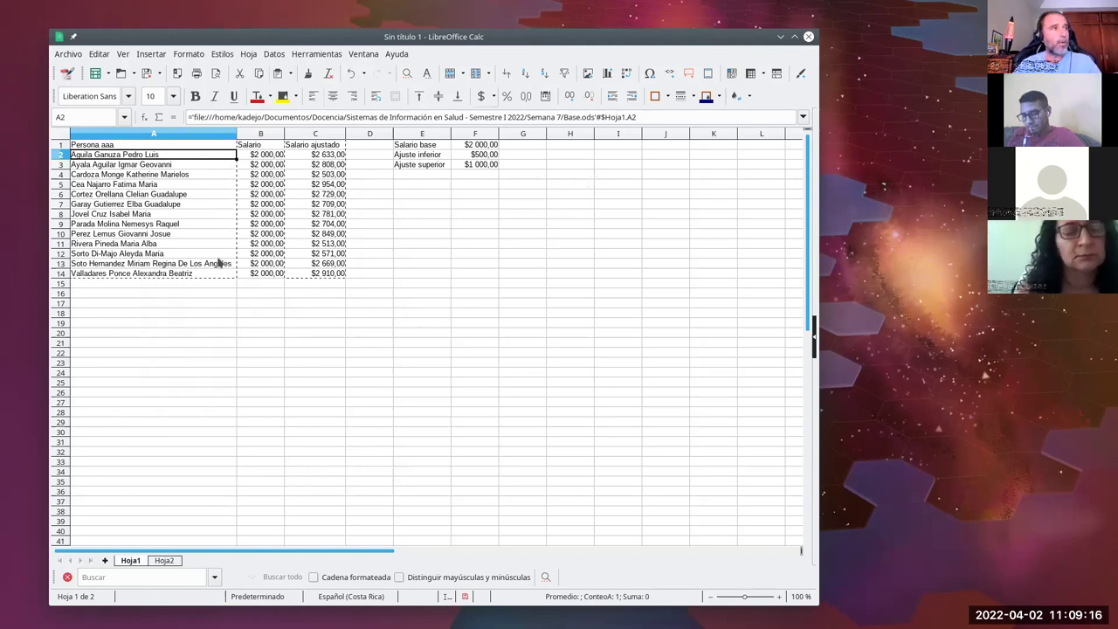
pyautogui.click(166, 561)
pyautogui.click(135, 561)
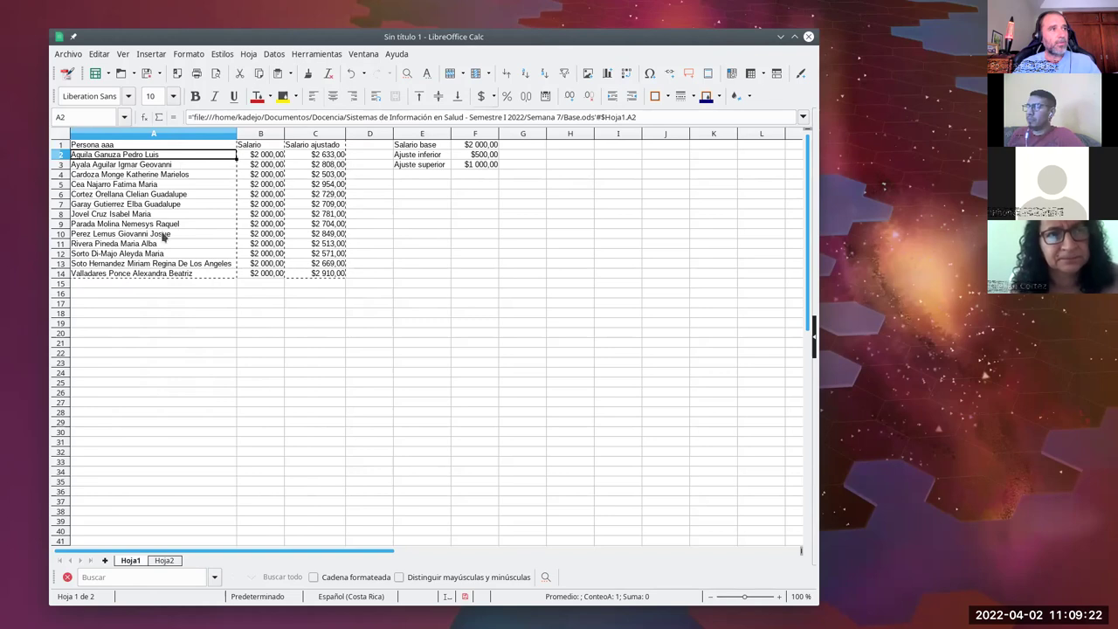
# Step: Paste the copied ranges into Hoja2 at A1 as text, numbers and dates only, without formulas, and fit column A to its contents
pyautogui.click(166, 560)
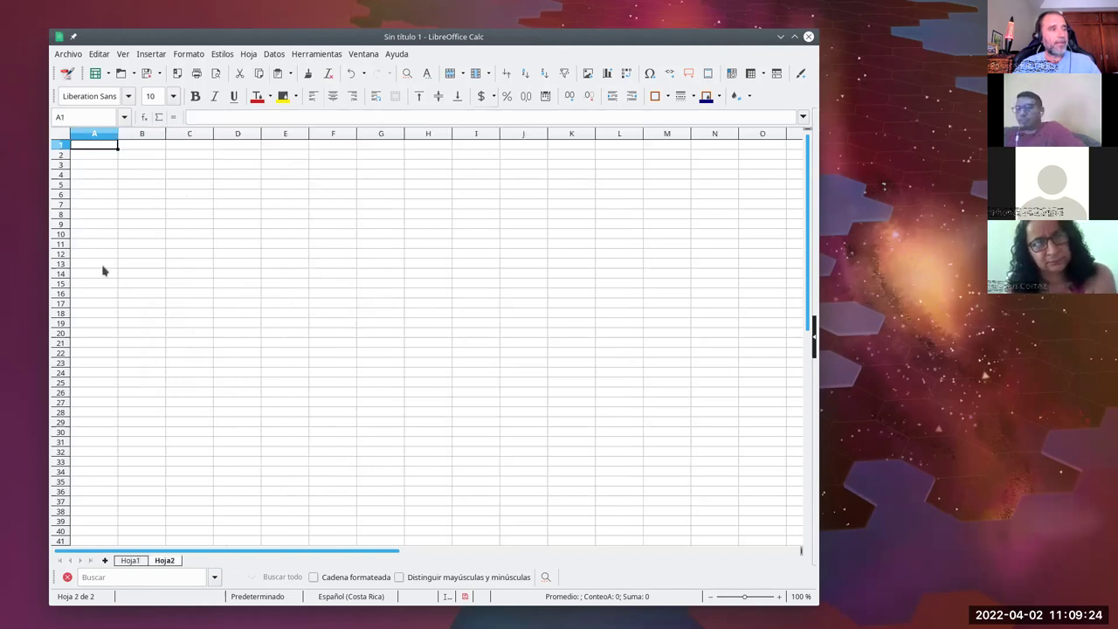
pyautogui.click(129, 561)
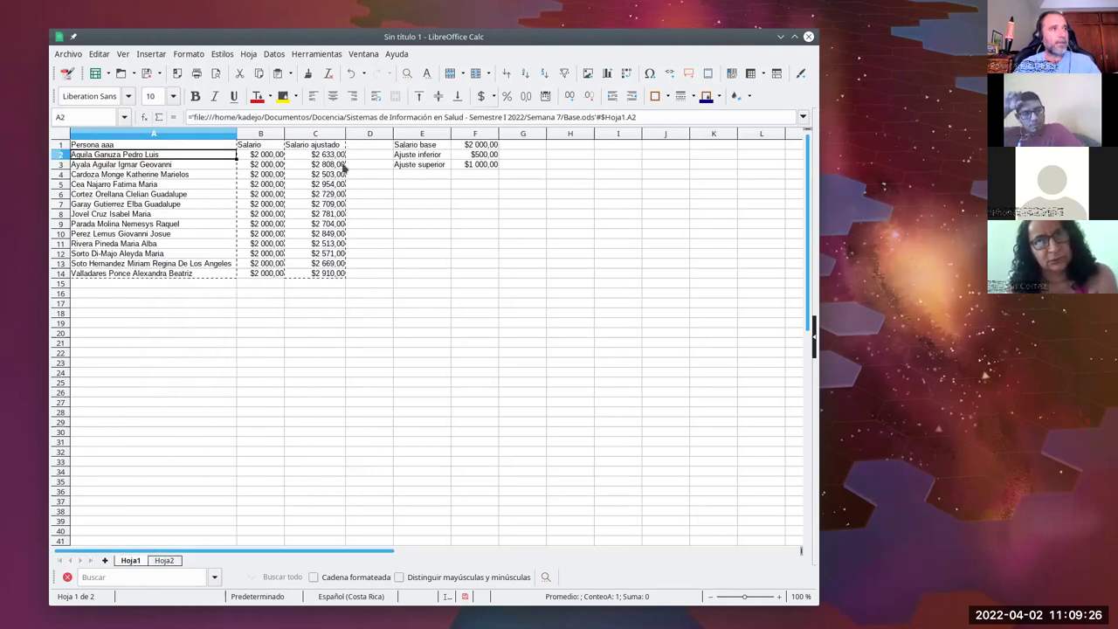
pyautogui.click(164, 561)
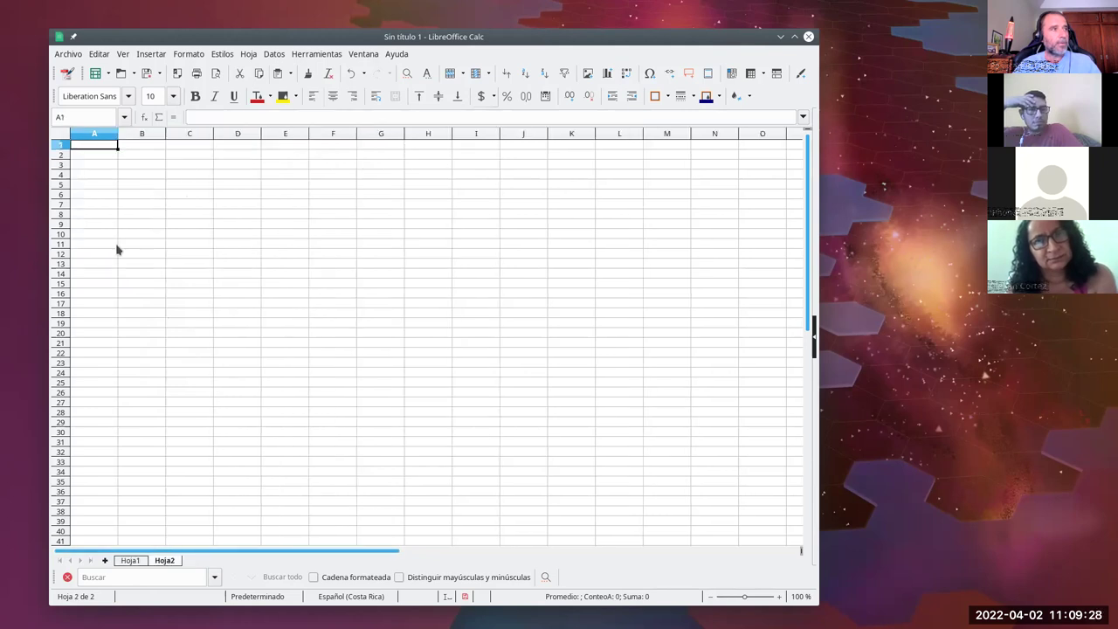
pyautogui.click(105, 54)
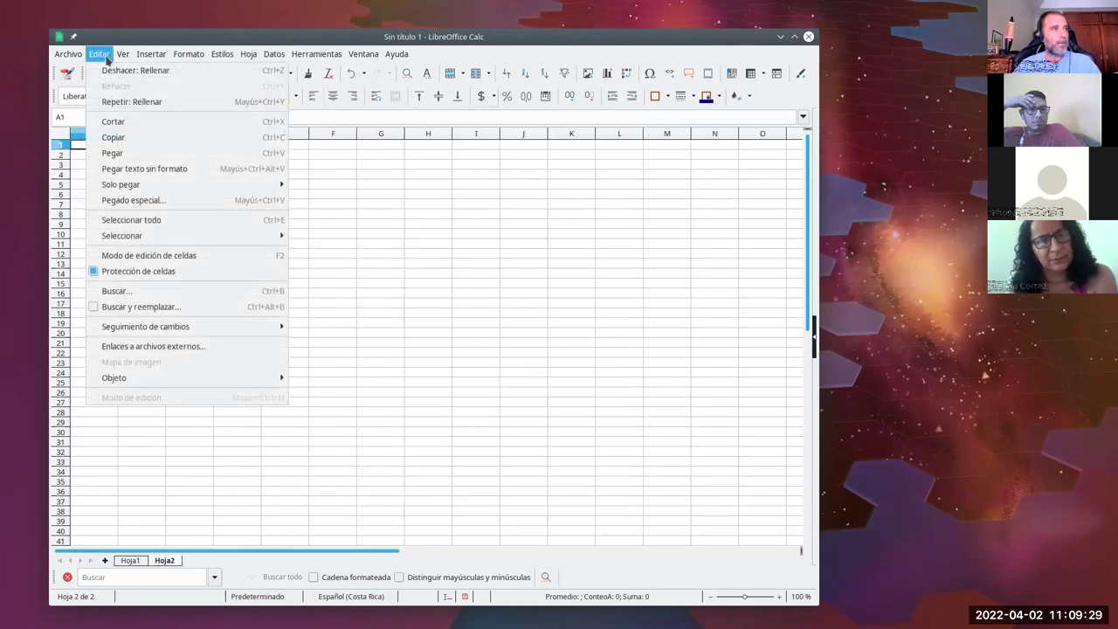
pyautogui.click(140, 203)
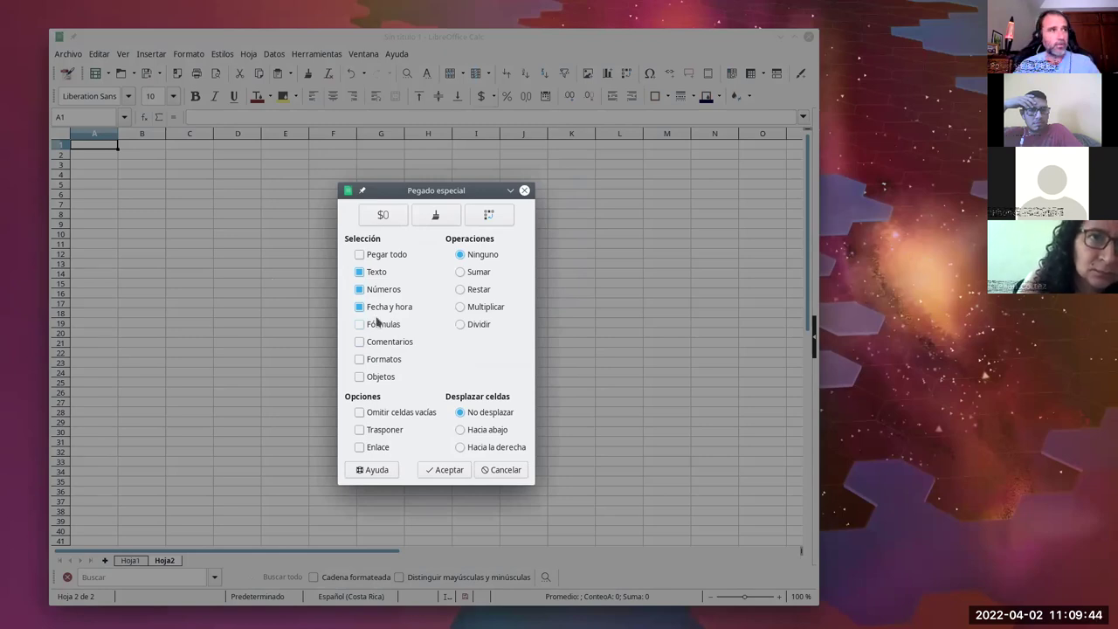
pyautogui.click(449, 471)
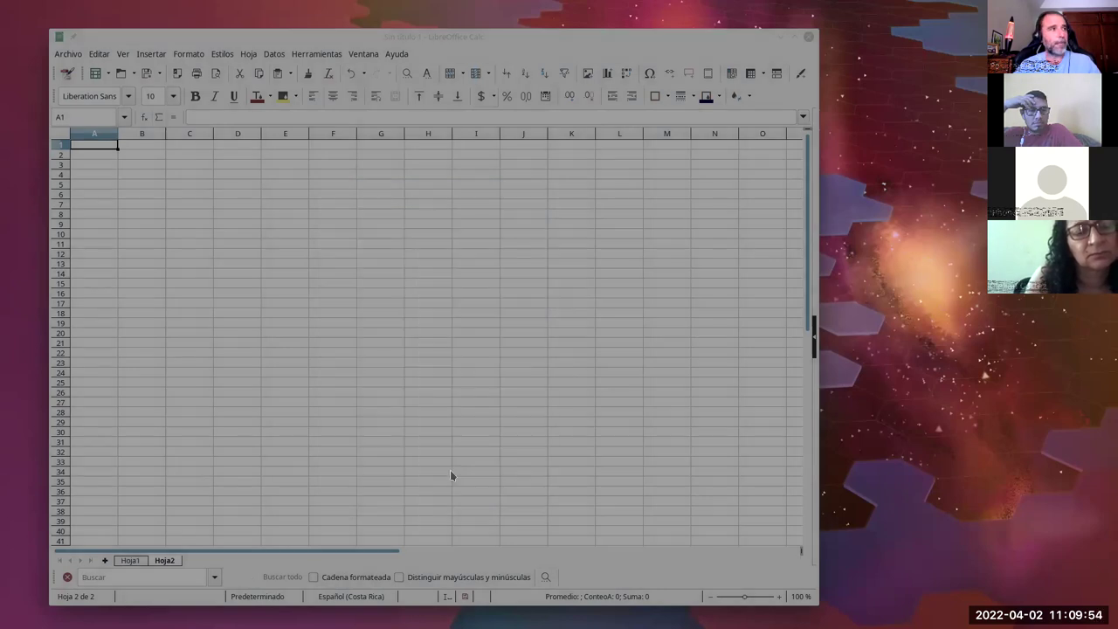
pyautogui.doubleClick(117, 133)
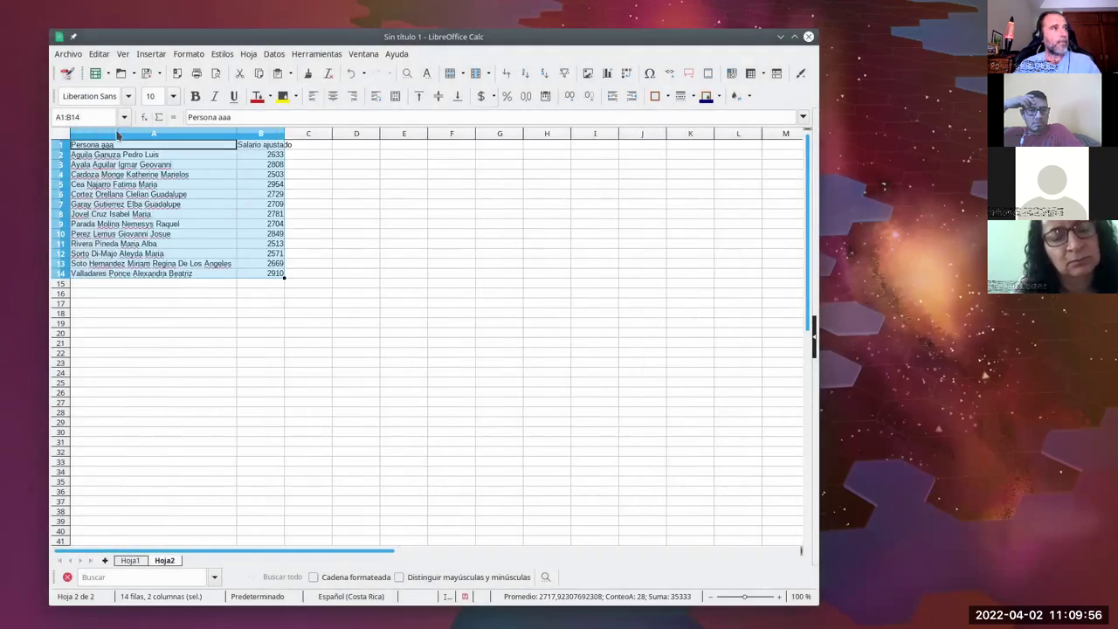
# Step: Check that the pasted names in column A are plain text and change the A1 header to Persona
pyautogui.click(224, 274)
pyautogui.click(184, 166)
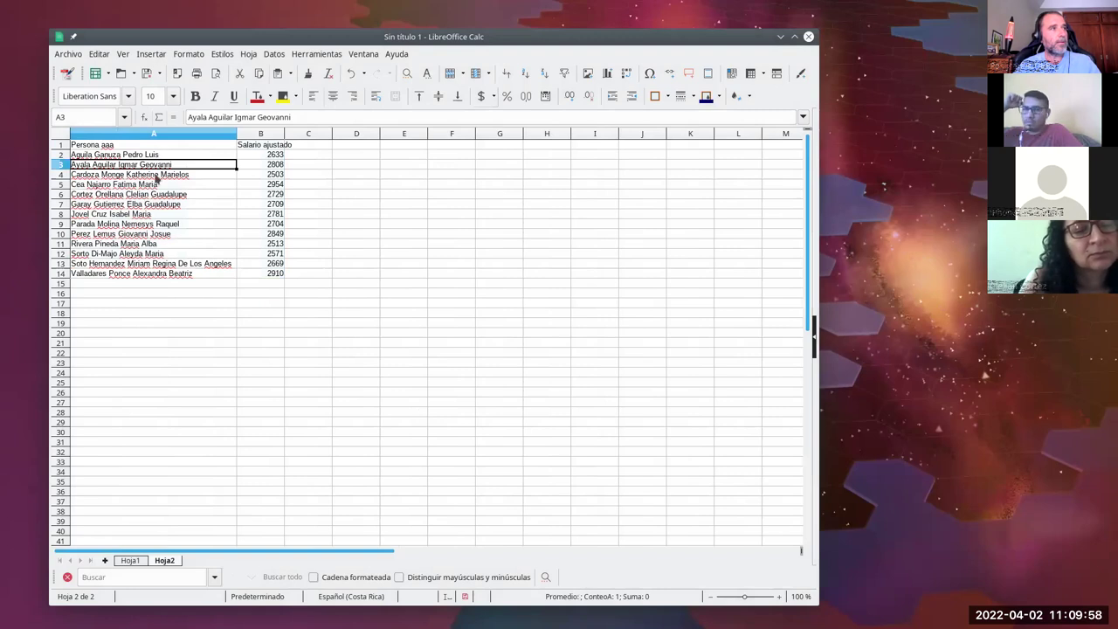
pyautogui.click(173, 234)
pyautogui.click(200, 276)
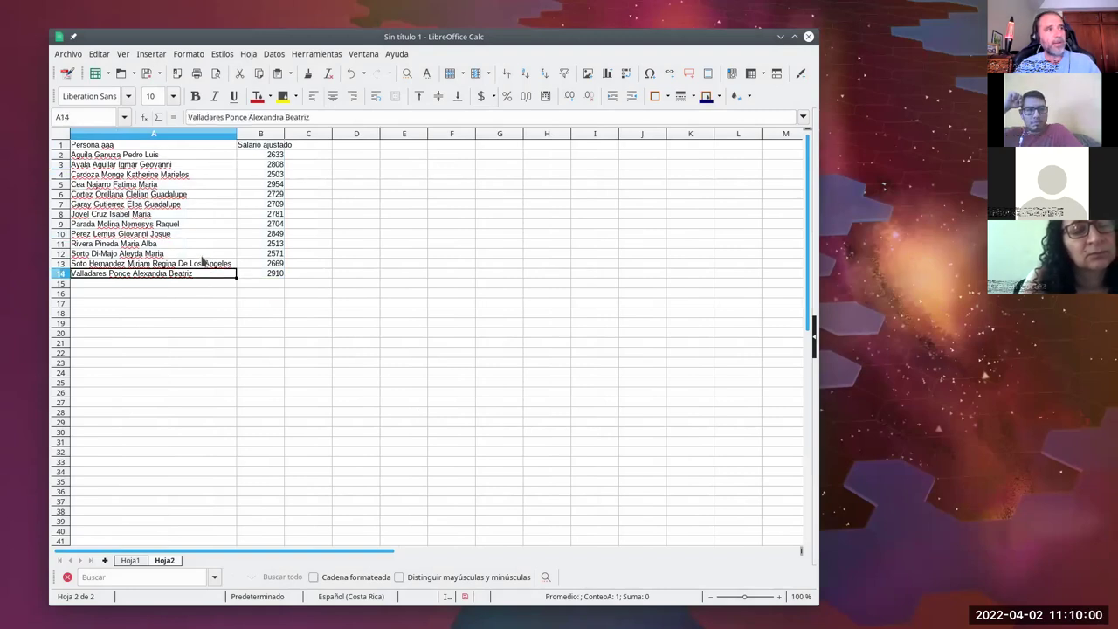
pyautogui.doubleClick(152, 148)
pyautogui.press('BackSpace')
pyautogui.press('BackSpace')
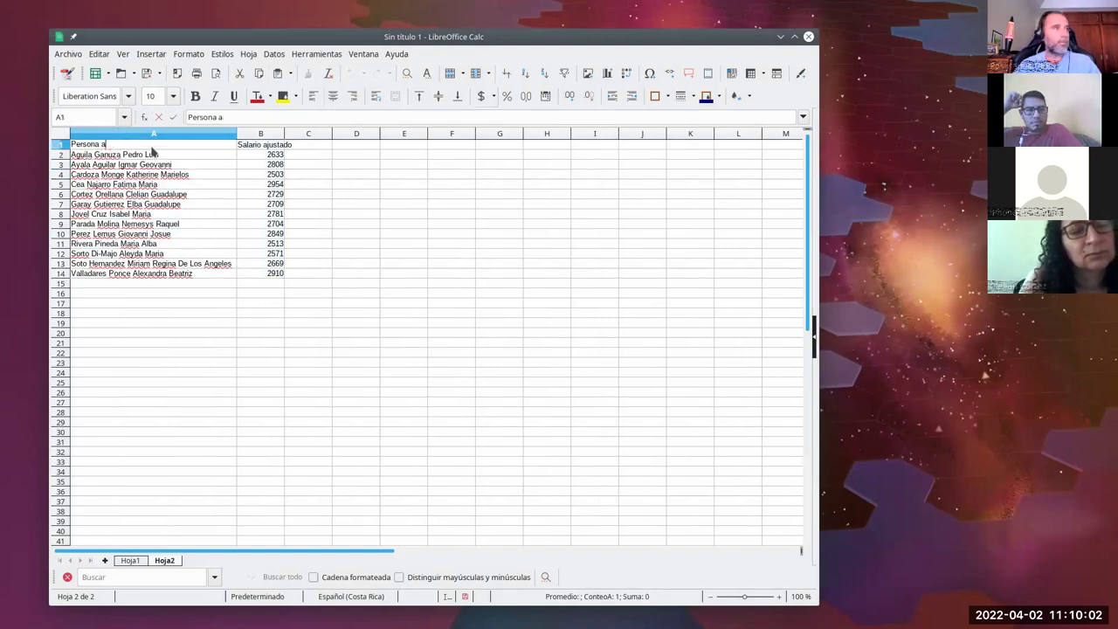
pyautogui.click(153, 153)
# Step: Widen column B to fit its header and format B2:B14 with the USD $ Inglés (EE. UU.) currency
pyautogui.moveTo(284, 132); pyautogui.dragTo(270, 277)
pyautogui.click(493, 96)
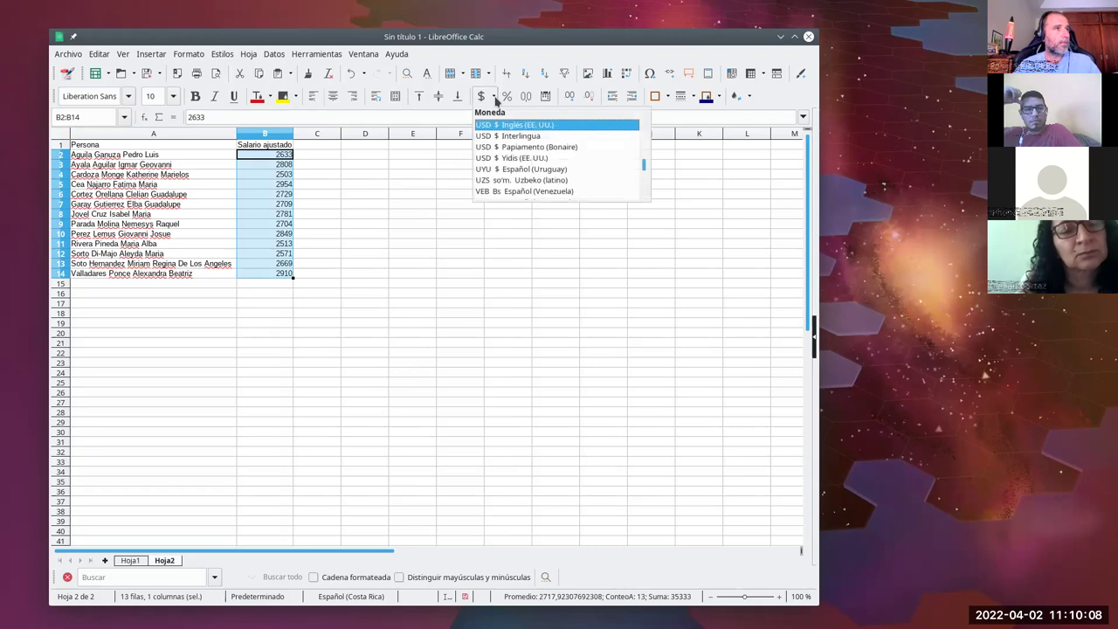
pyautogui.click(559, 125)
pyautogui.click(365, 194)
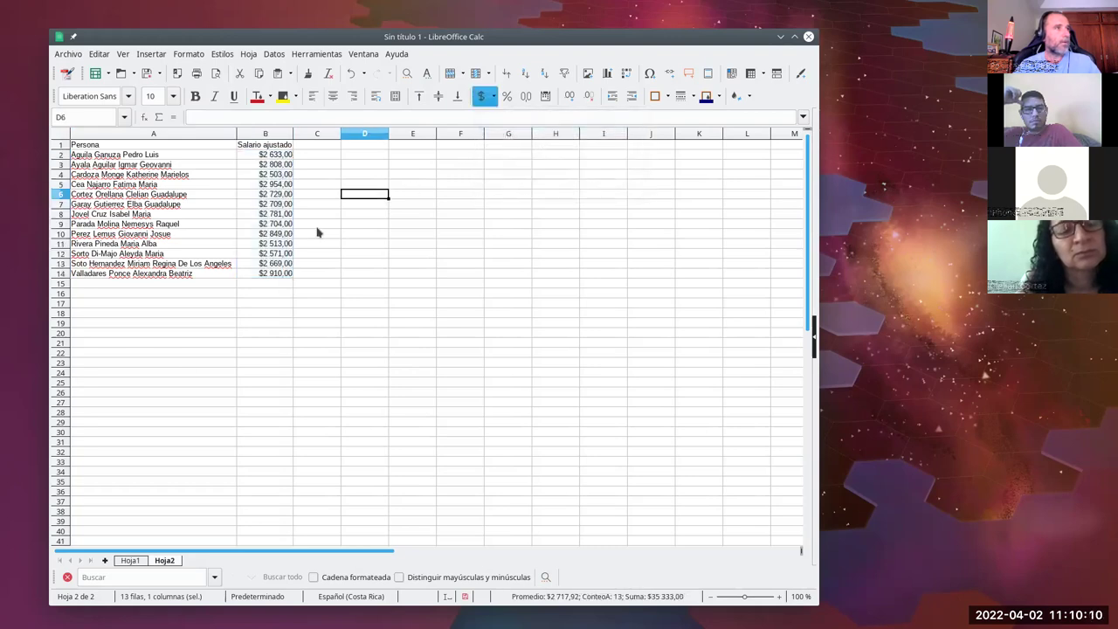
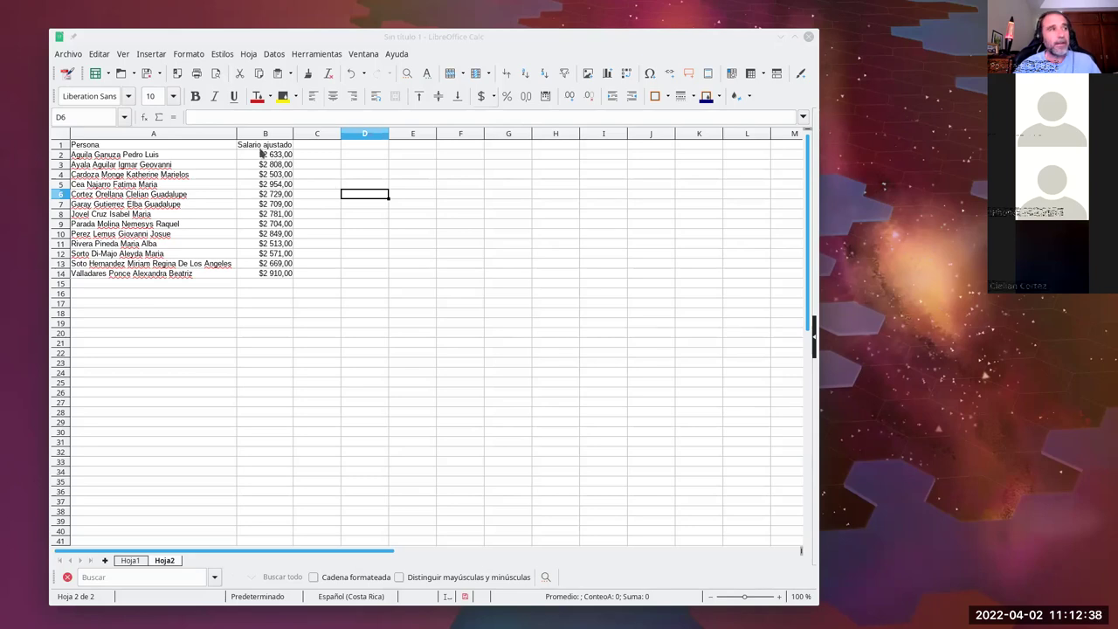
# Step: Apply a three-entry colour scale to B2:B14: red at the minimum, yellow at percentile 50 and green #00CC00 at the maximum
pyautogui.moveTo(262, 156); pyautogui.dragTo(268, 273)
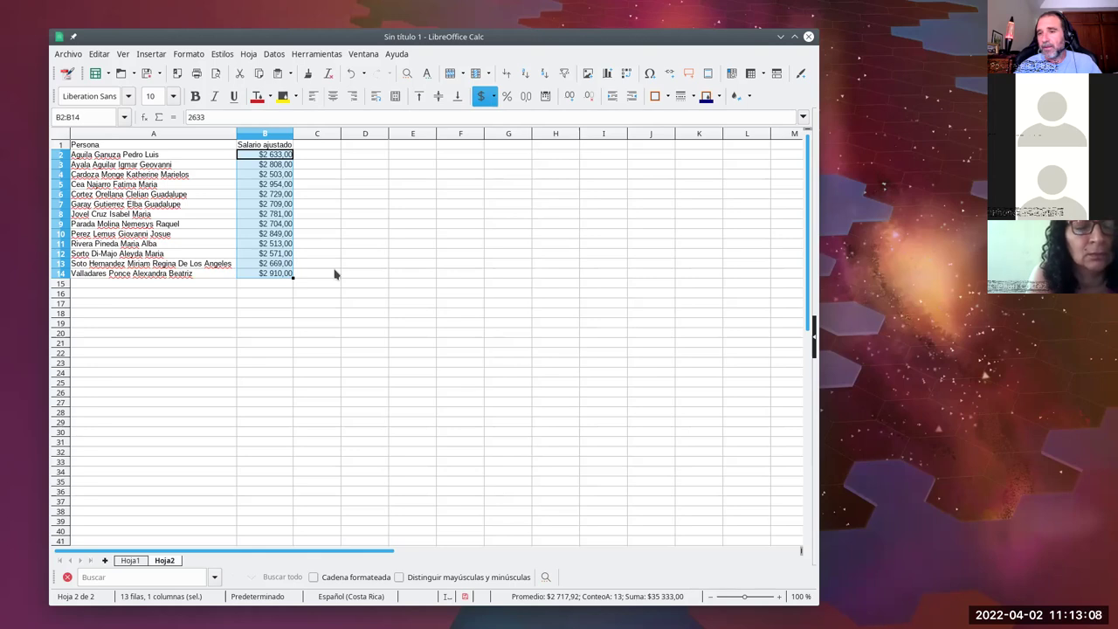
pyautogui.click(191, 56)
pyautogui.moveTo(234, 309)
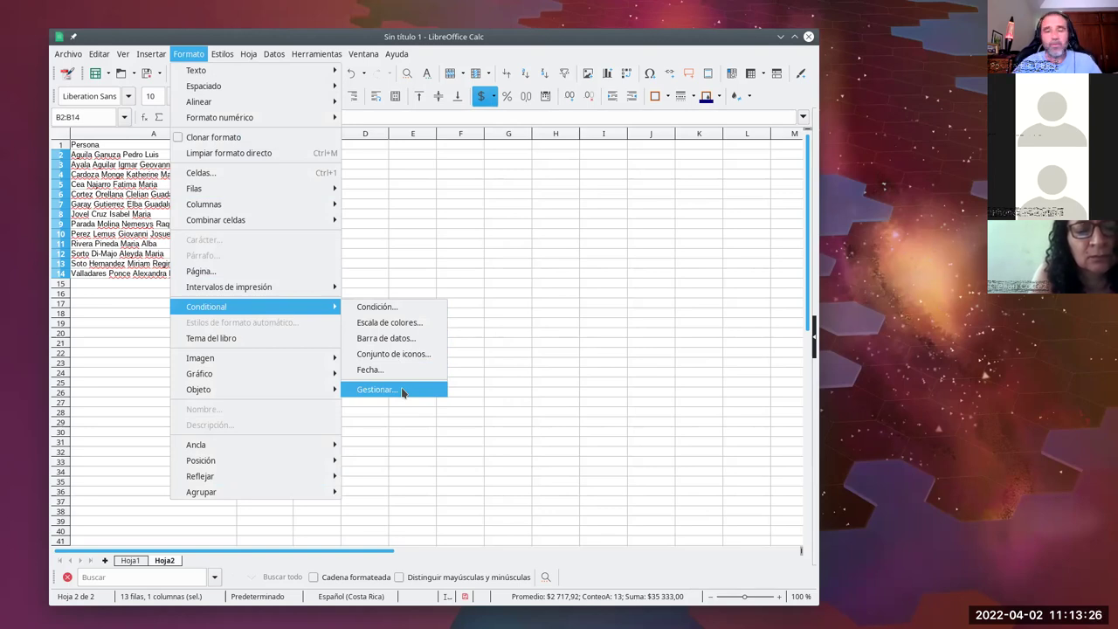
pyautogui.click(405, 329)
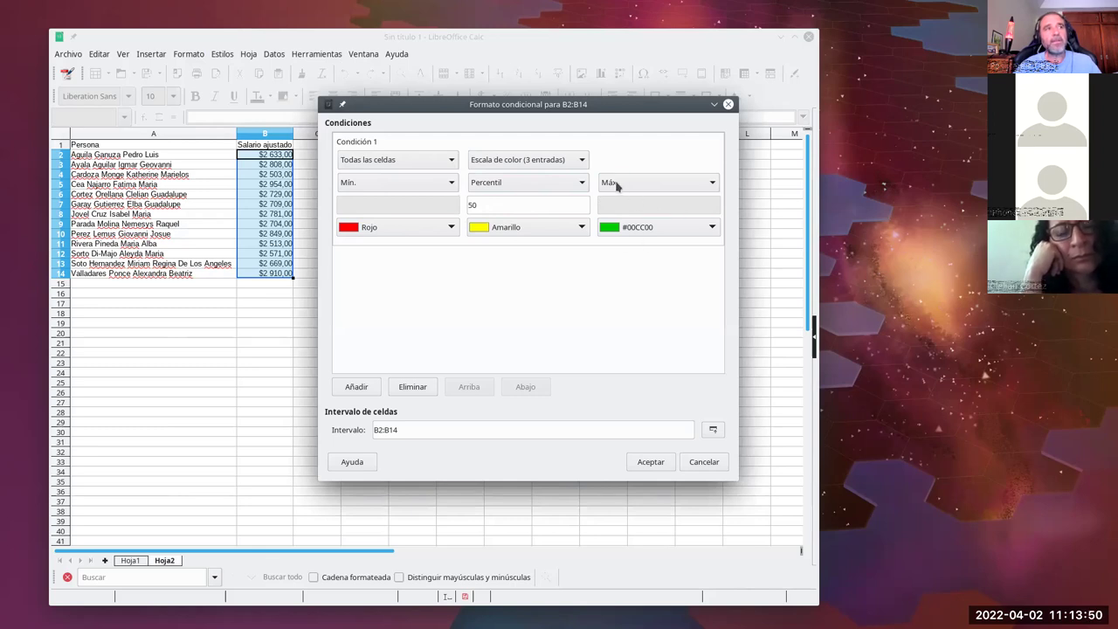
pyautogui.click(651, 466)
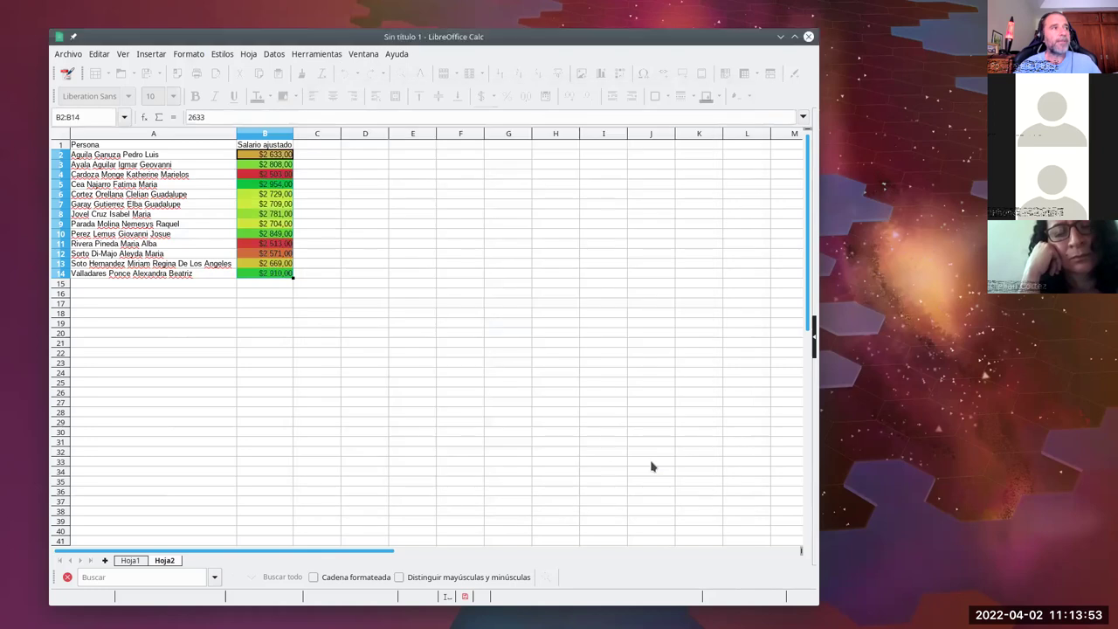
pyautogui.click(370, 263)
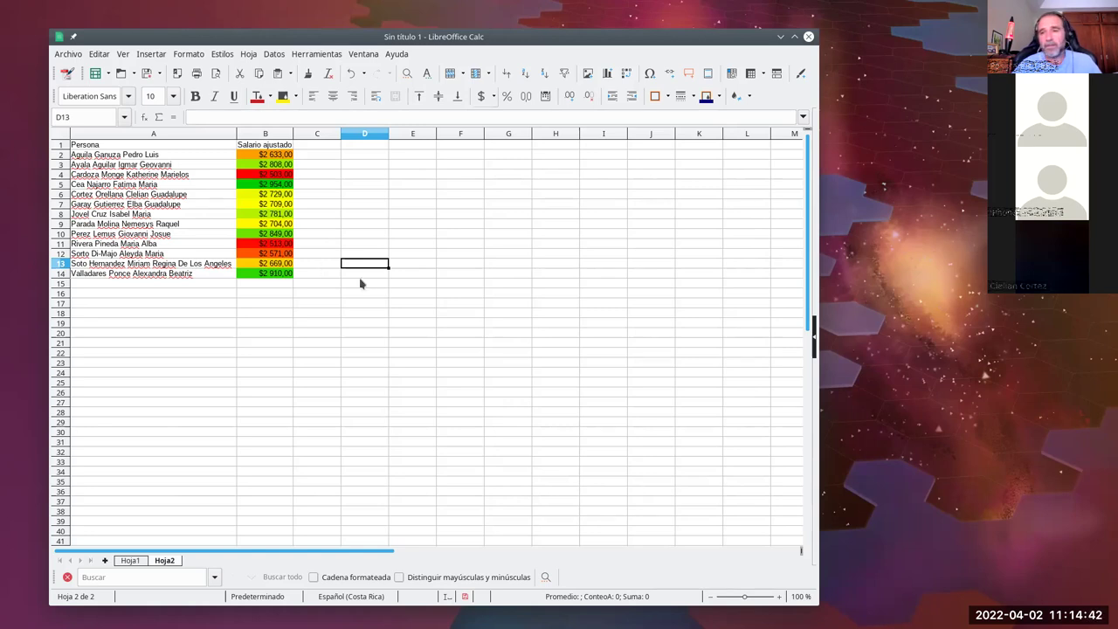
# Step: Remove the colour scale conditional format from the adjusted salaries in B2:B14
pyautogui.click(285, 156)
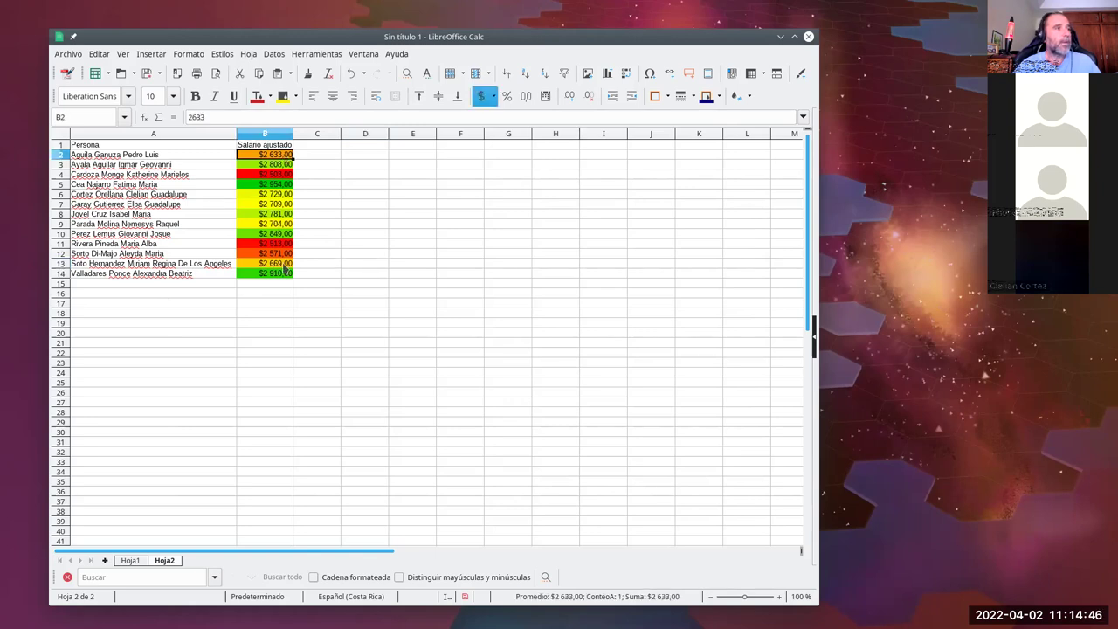
pyautogui.moveTo(278, 161); pyautogui.dragTo(280, 183)
pyautogui.moveTo(282, 264); pyautogui.dragTo(288, 274)
pyautogui.click(186, 54)
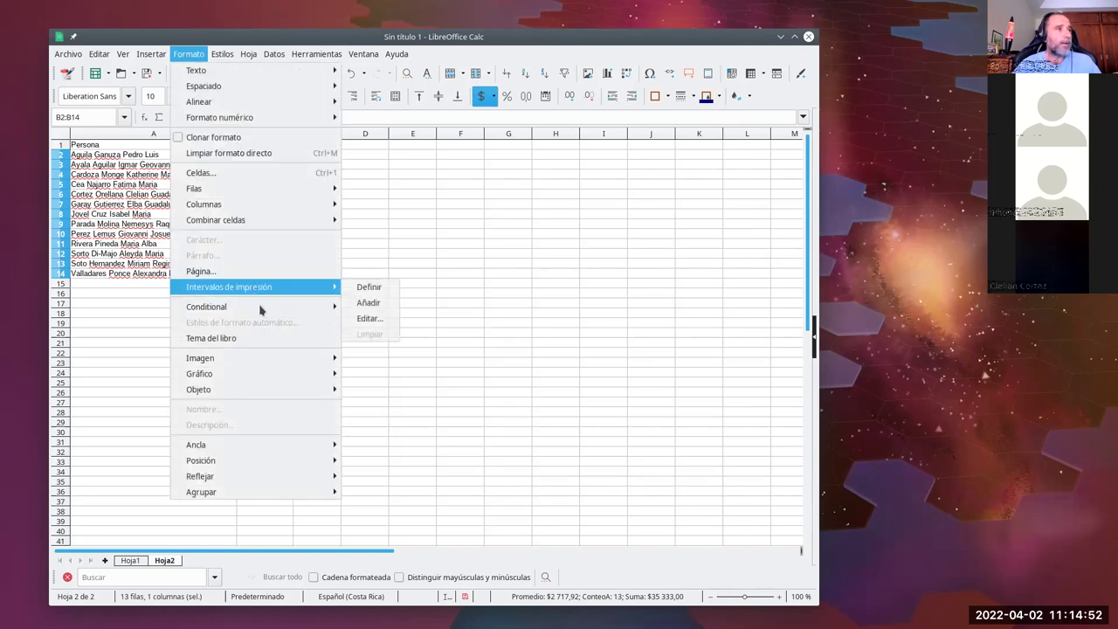
pyautogui.moveTo(262, 307)
pyautogui.click(402, 393)
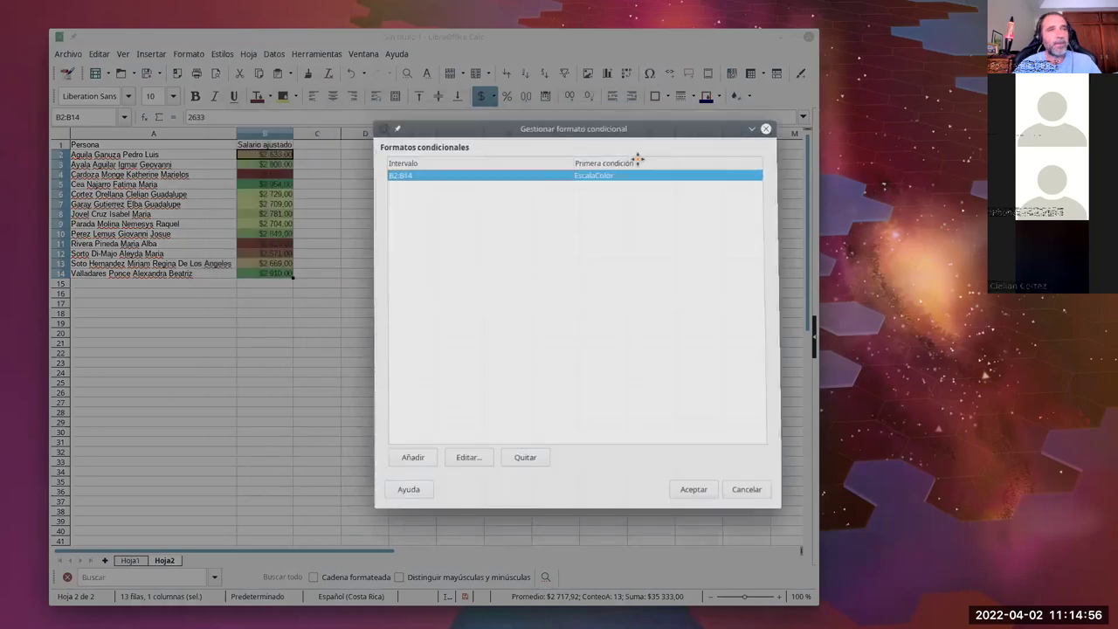
pyautogui.moveTo(637, 158); pyautogui.dragTo(654, 192)
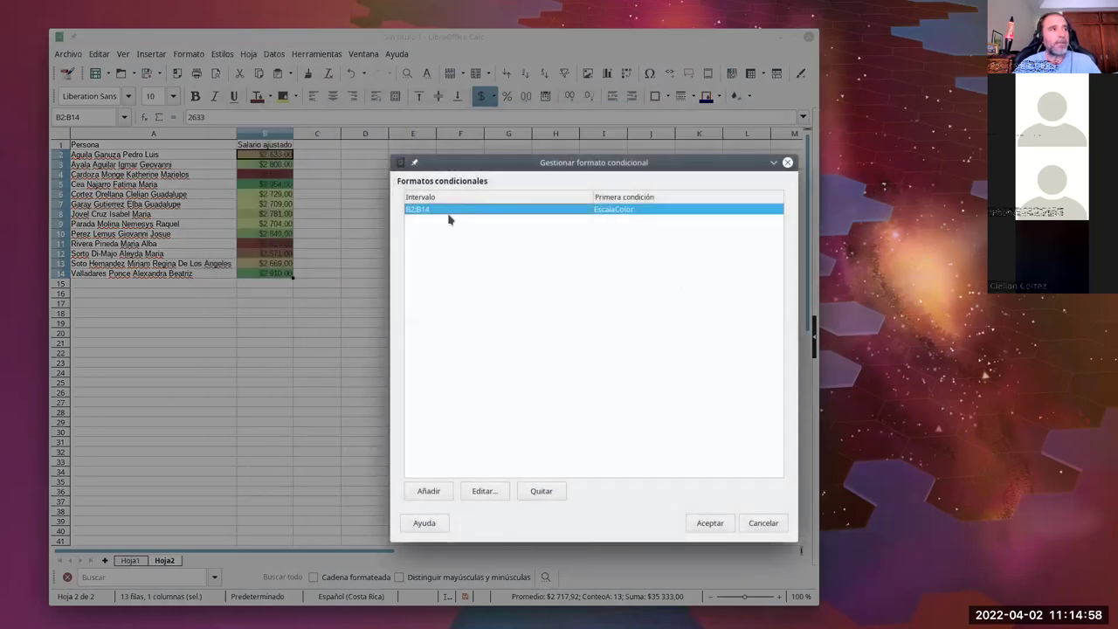
pyautogui.click(540, 492)
pyautogui.click(703, 524)
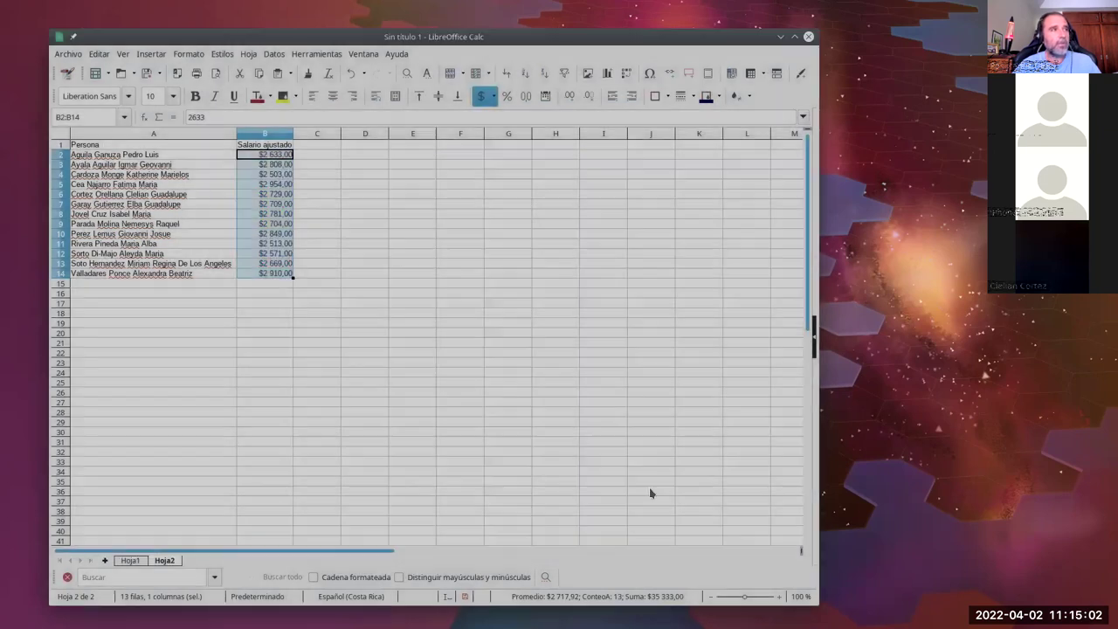
# Step: Apply data bar conditional formatting to the adjusted salaries in B2:B14 with automatic minimum and maximum
pyautogui.moveTo(298, 195); pyautogui.dragTo(301, 204)
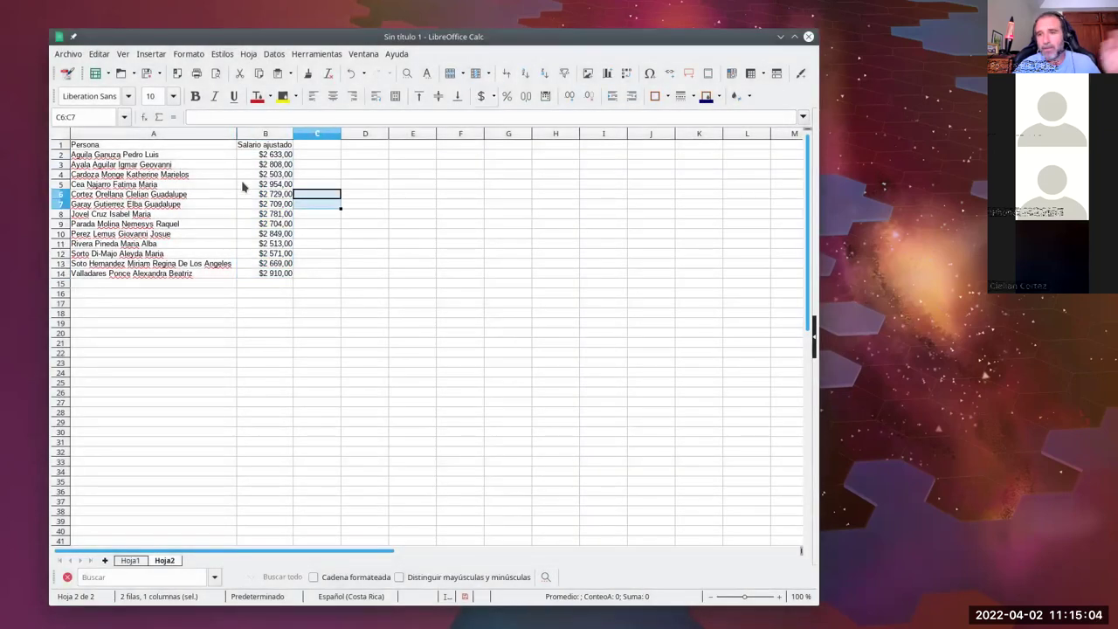
pyautogui.moveTo(247, 155); pyautogui.dragTo(255, 278)
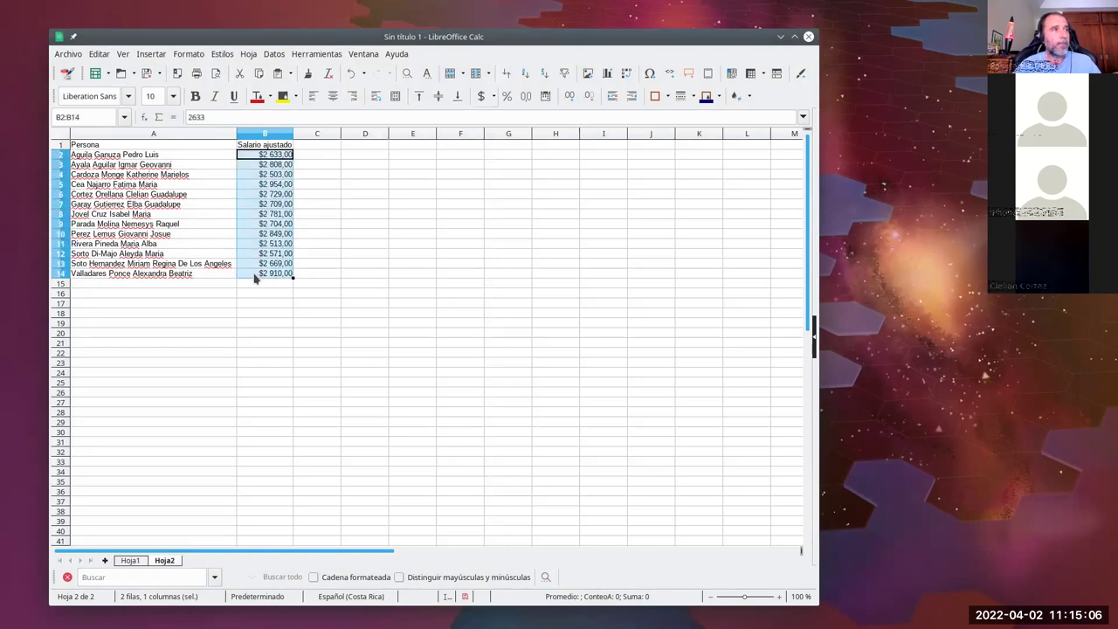
pyautogui.click(198, 54)
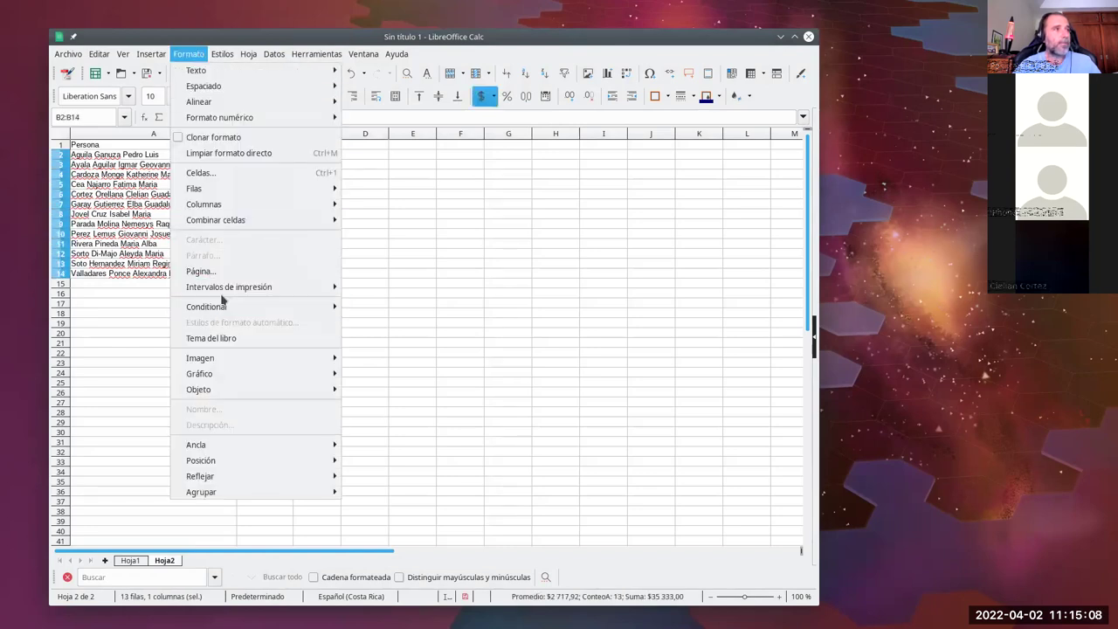
pyautogui.moveTo(229, 307)
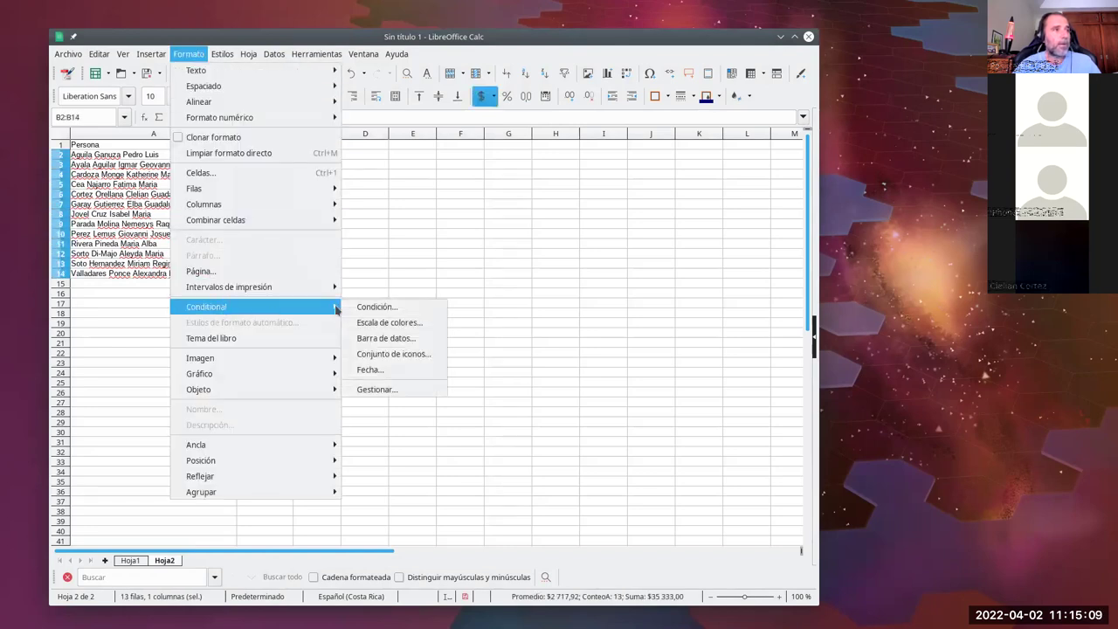
pyautogui.click(400, 339)
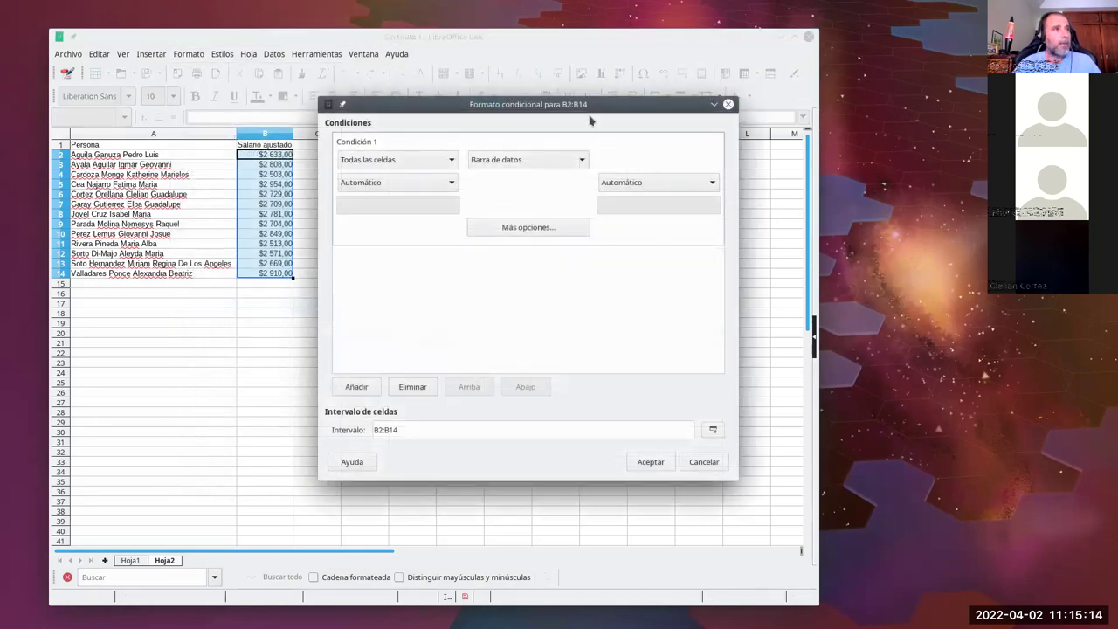
pyautogui.click(644, 463)
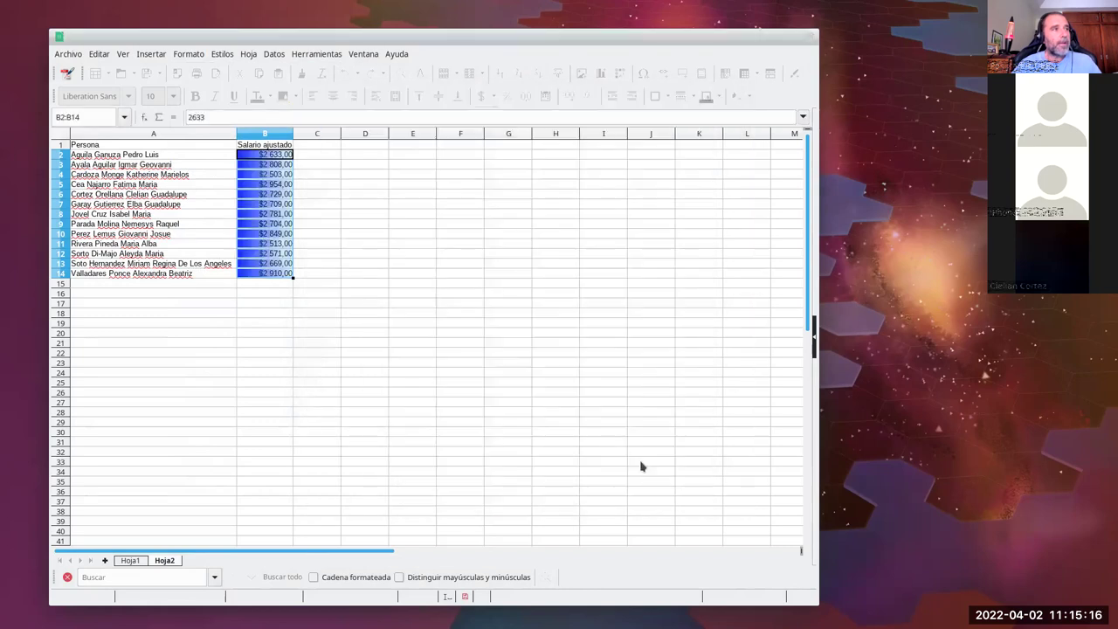
pyautogui.click(308, 215)
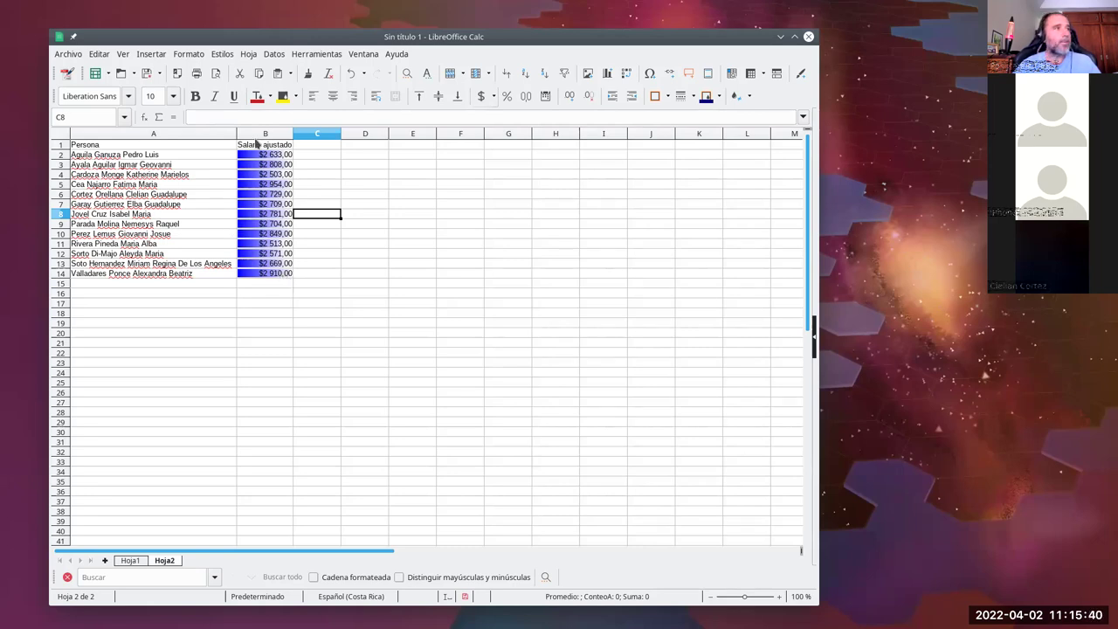
# Step: Edit the data bar conditional format of B2:B14 so its minimum is Mín. and its maximum is Máx
pyautogui.moveTo(257, 157); pyautogui.dragTo(257, 184)
pyautogui.moveTo(256, 249); pyautogui.dragTo(253, 276)
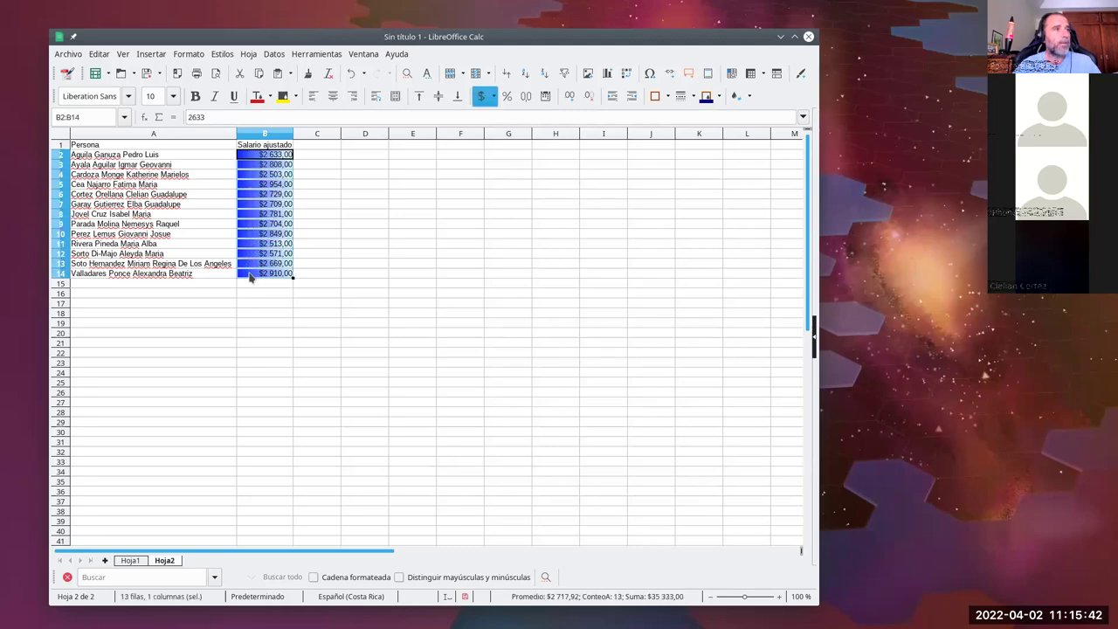
pyautogui.click(186, 54)
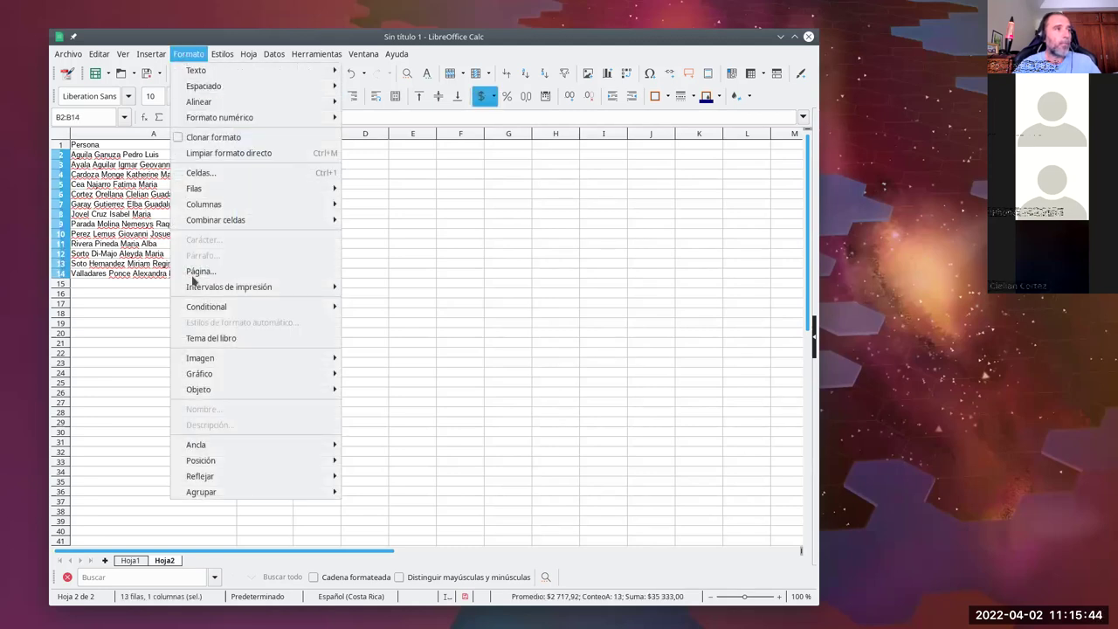
pyautogui.moveTo(232, 310)
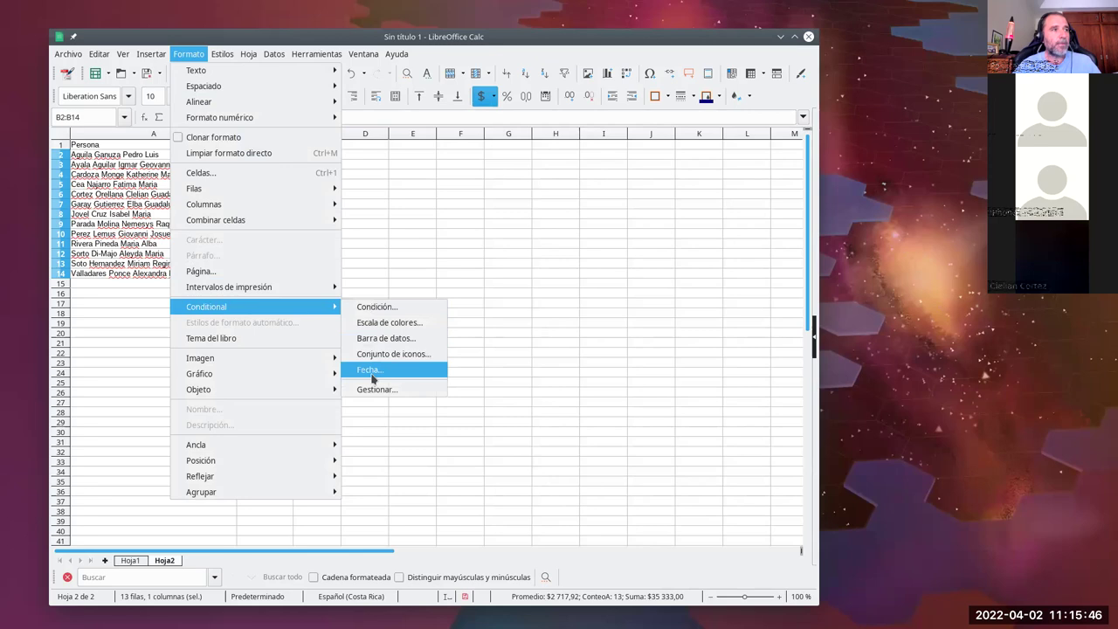
pyautogui.click(384, 391)
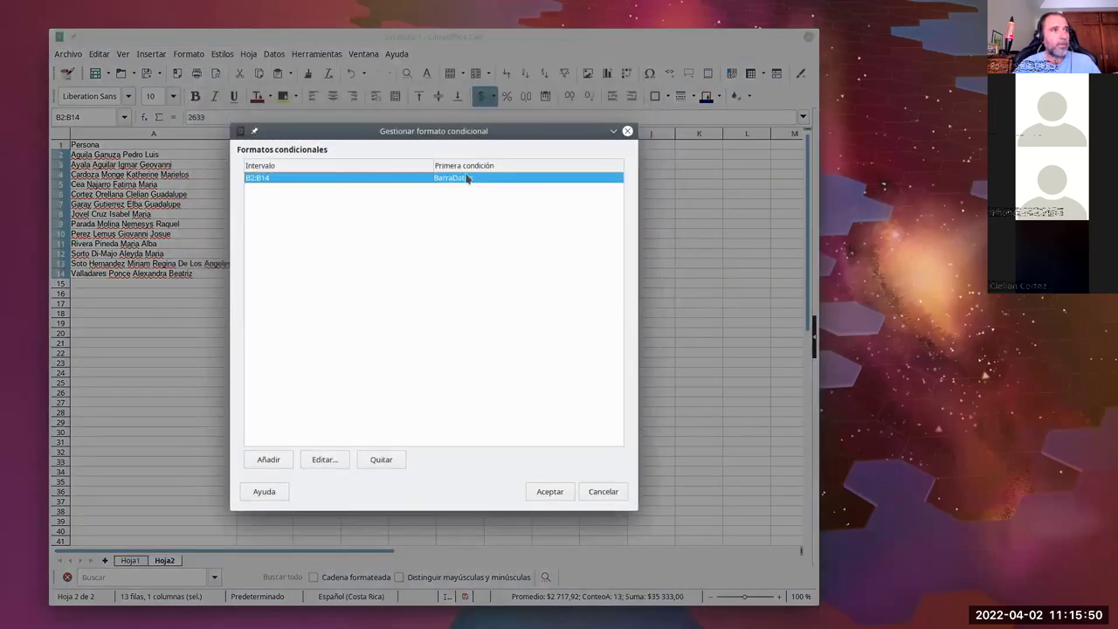
pyautogui.click(325, 461)
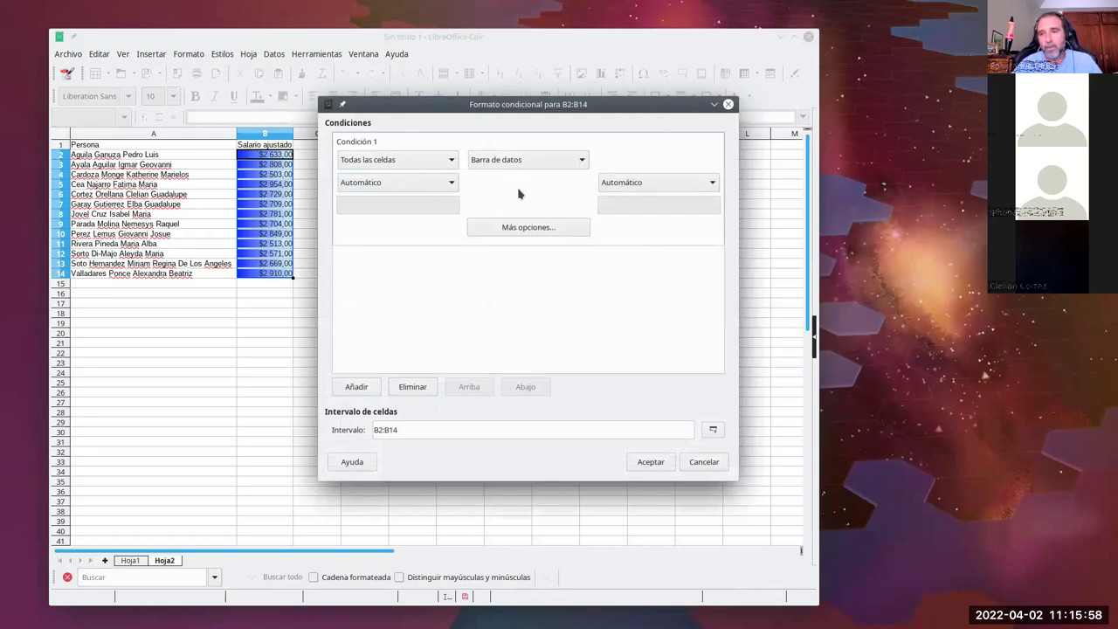
pyautogui.click(411, 185)
pyautogui.click(394, 206)
pyautogui.click(622, 182)
pyautogui.click(625, 217)
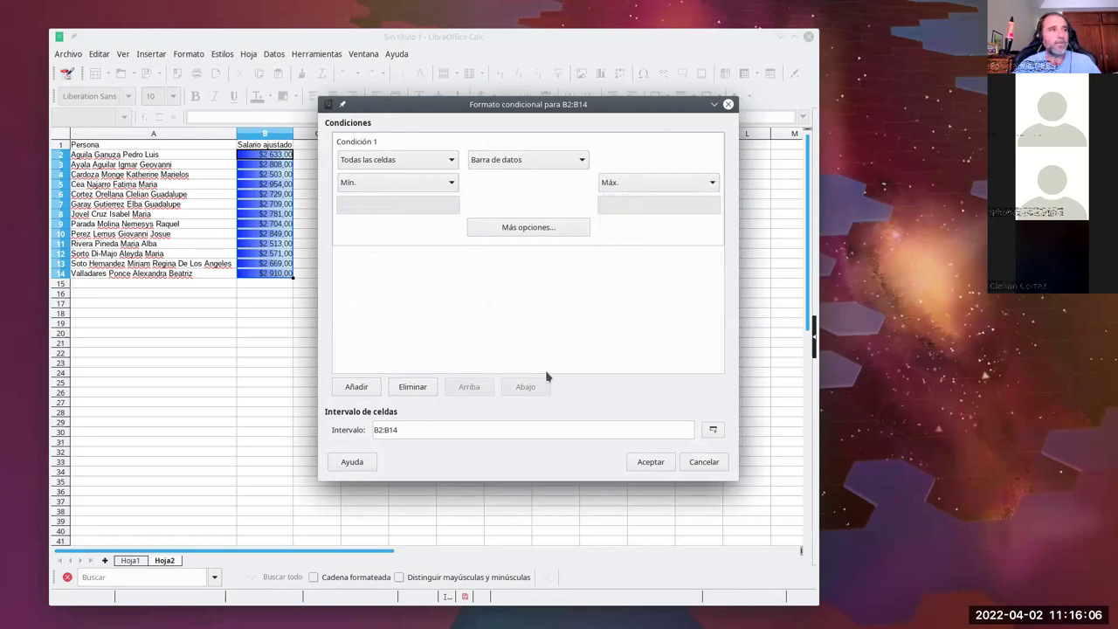
pyautogui.click(648, 463)
pyautogui.click(551, 495)
pyautogui.click(362, 234)
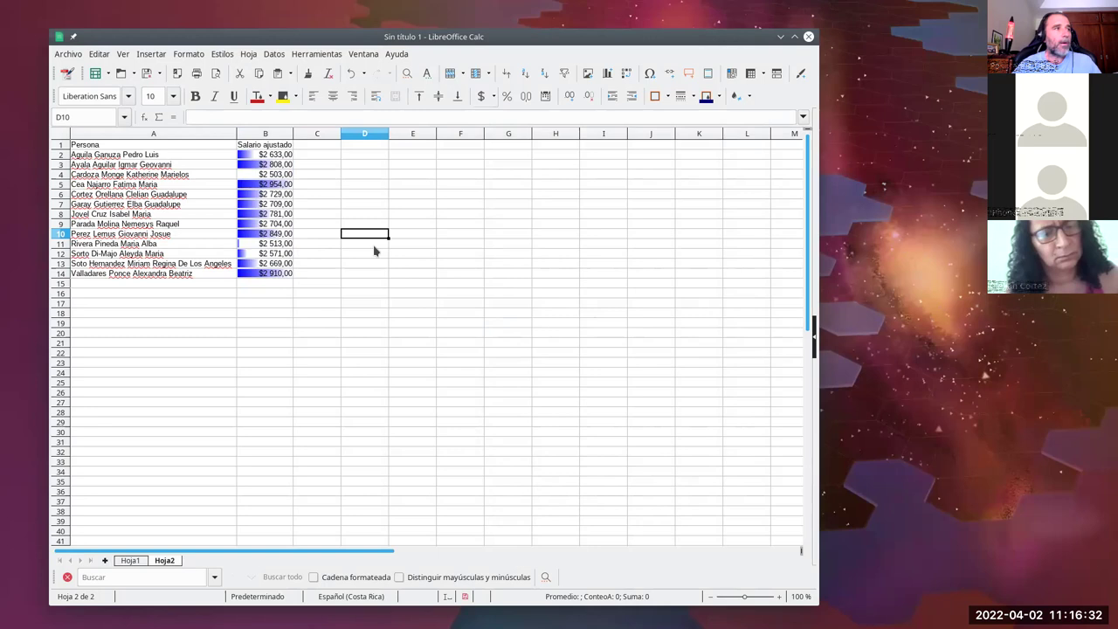
# Step: Remove the data bar conditional format from the adjusted salaries in B2:B14
pyautogui.moveTo(282, 154); pyautogui.dragTo(281, 278)
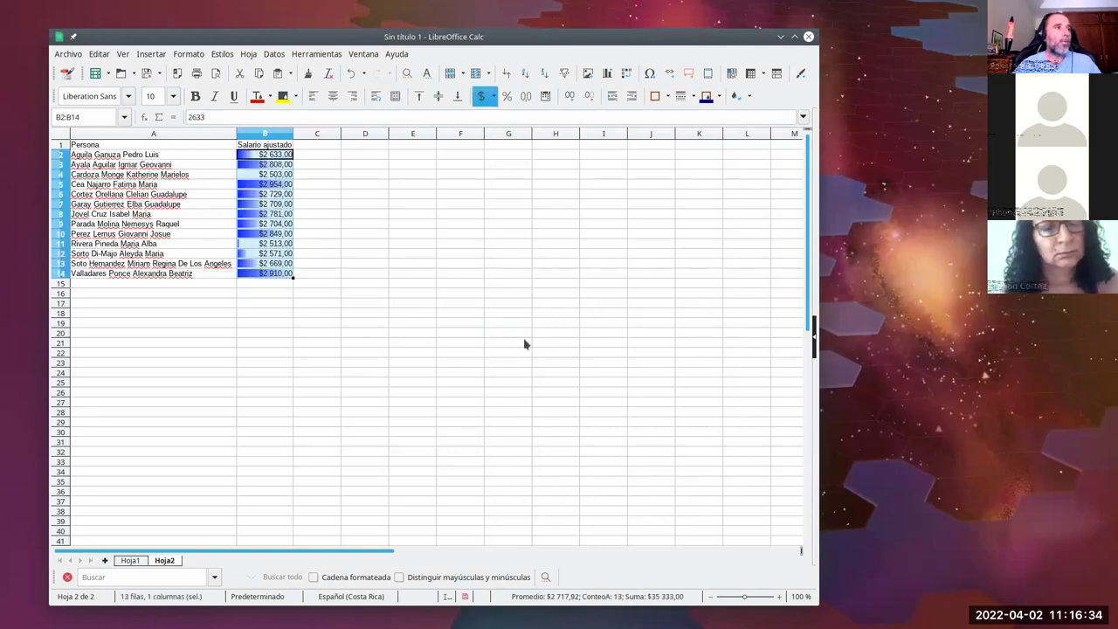
pyautogui.click(188, 54)
pyautogui.moveTo(252, 295)
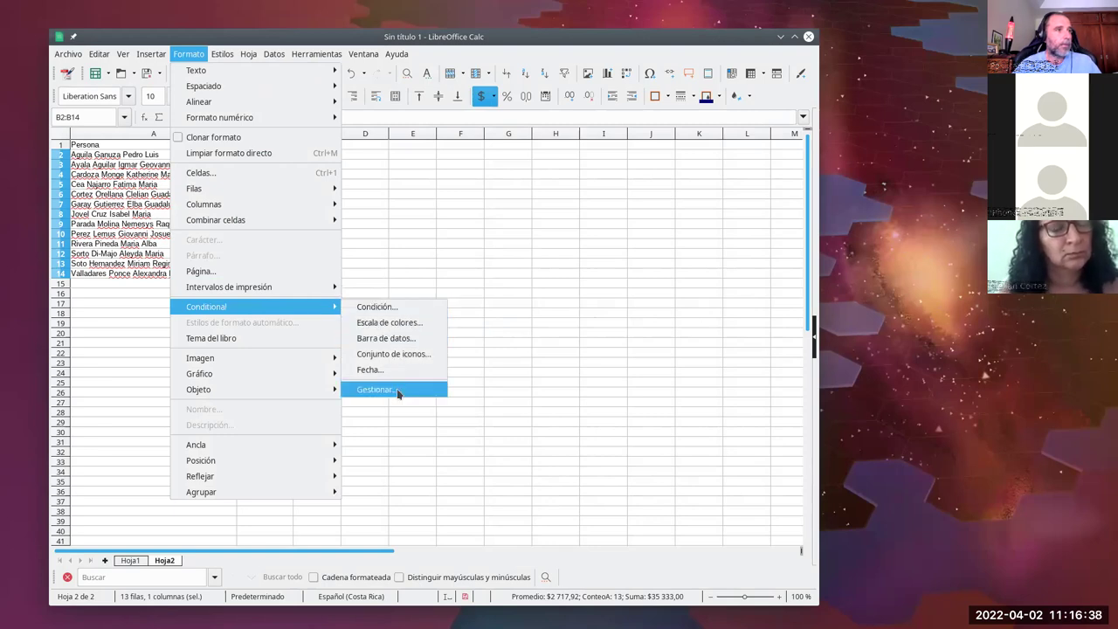
pyautogui.click(384, 389)
pyautogui.click(377, 459)
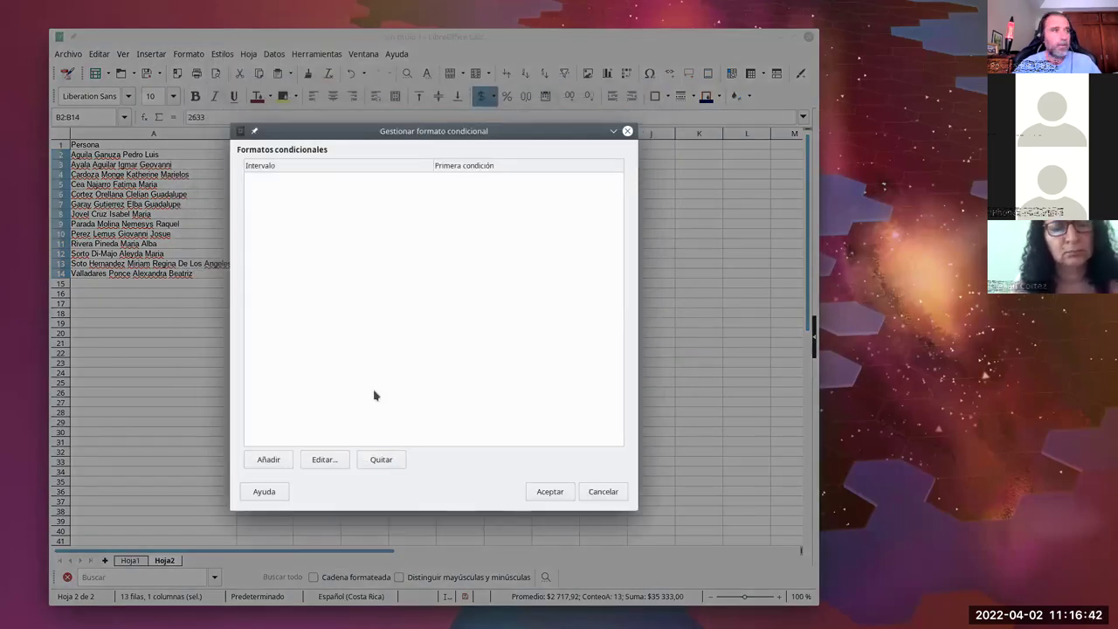
# Step: Add a conditional format to B2:B14 whose first condition is a cell value less than (menor que) 2650
pyautogui.click(269, 461)
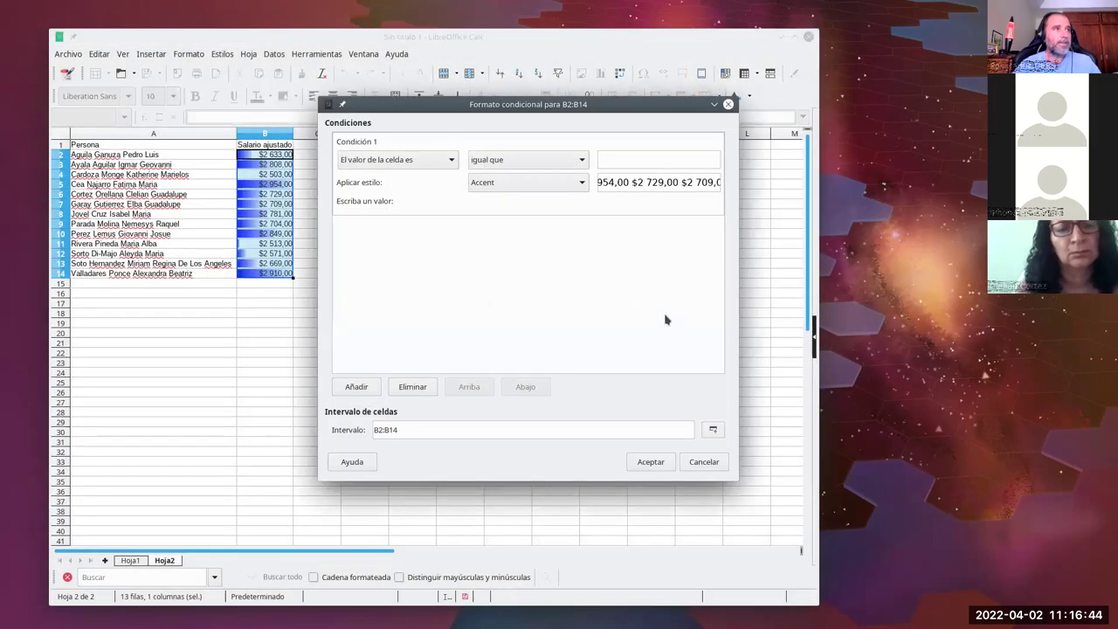
pyautogui.moveTo(525, 105); pyautogui.dragTo(531, 162)
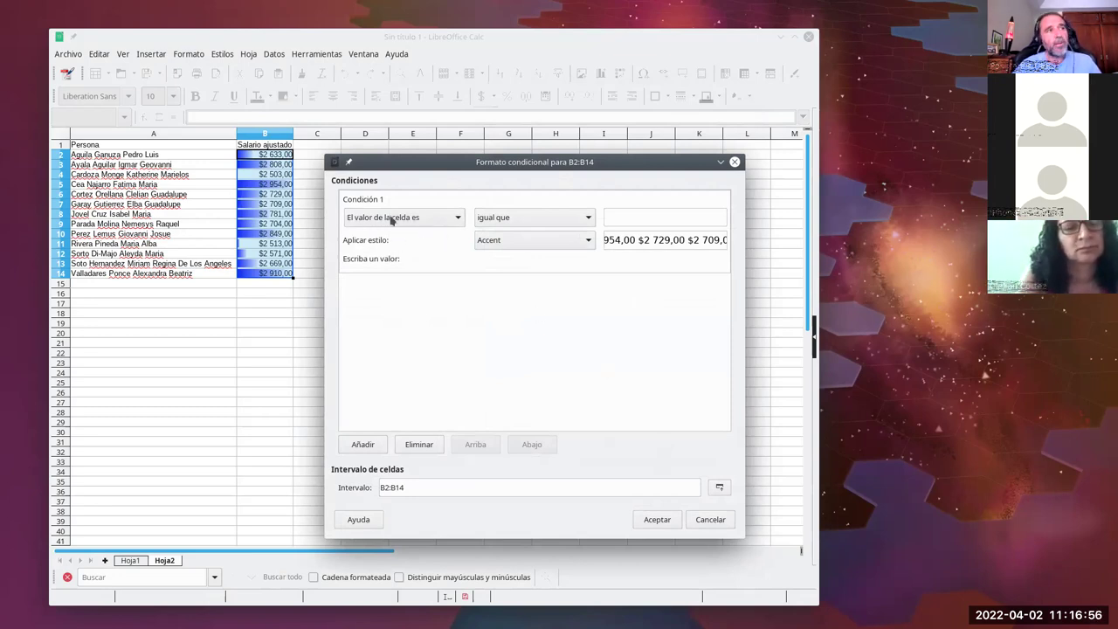
pyautogui.click(561, 218)
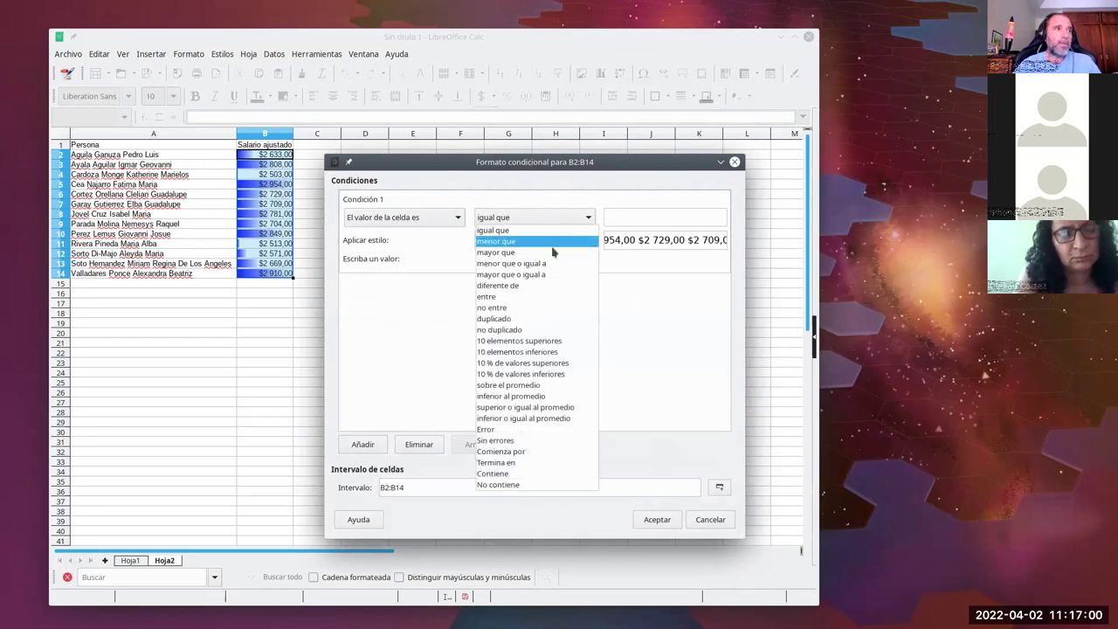
pyautogui.click(541, 244)
pyautogui.click(621, 218)
pyautogui.write('2650')
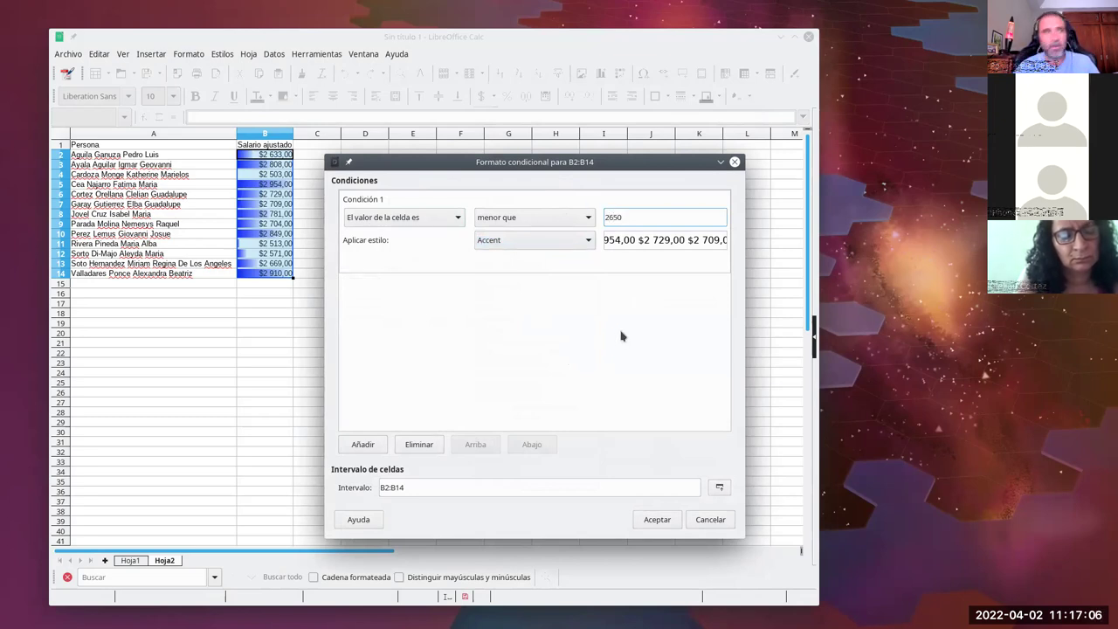
# Step: Create a new cell style named Fondo rojo with a Rojo background and apply it to the first condition
pyautogui.click(554, 241)
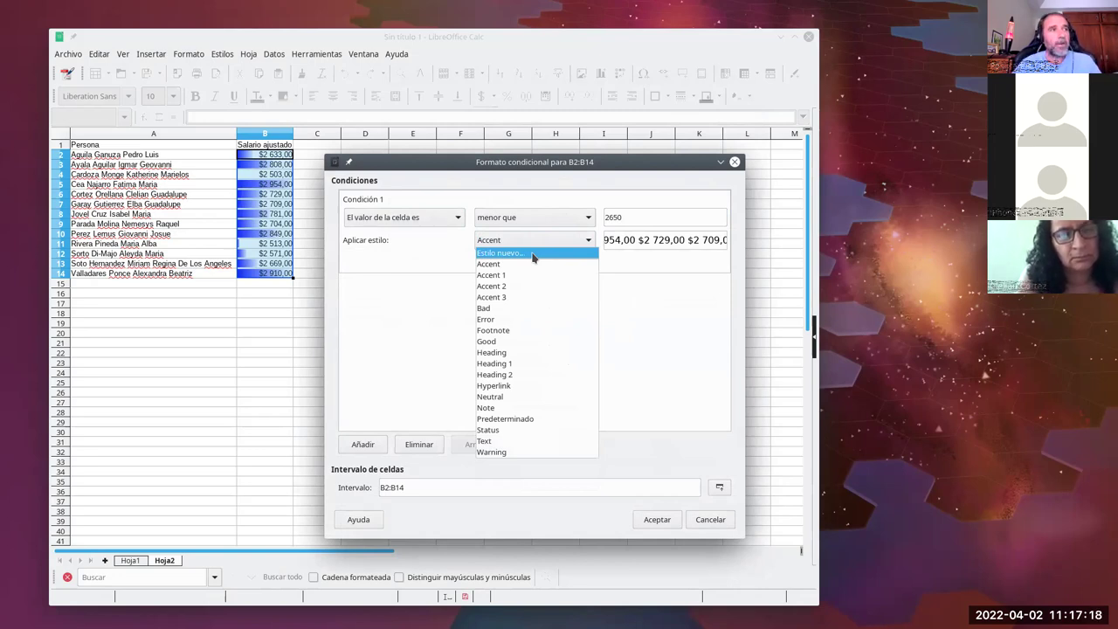
pyautogui.click(531, 254)
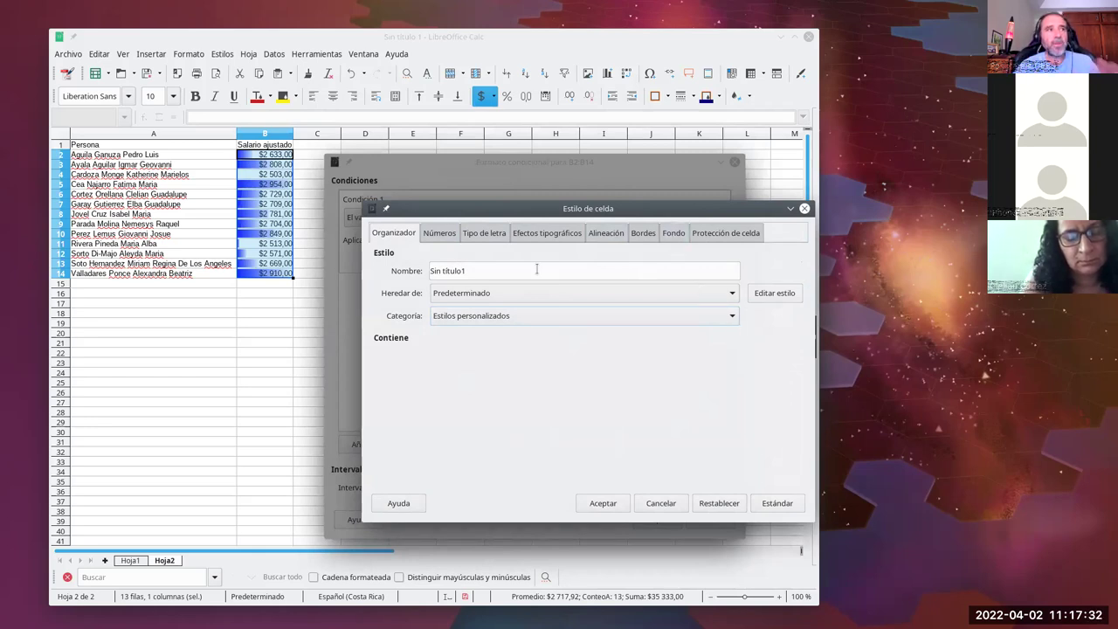
pyautogui.tripleClick(507, 273)
pyautogui.write('Fondo rojo')
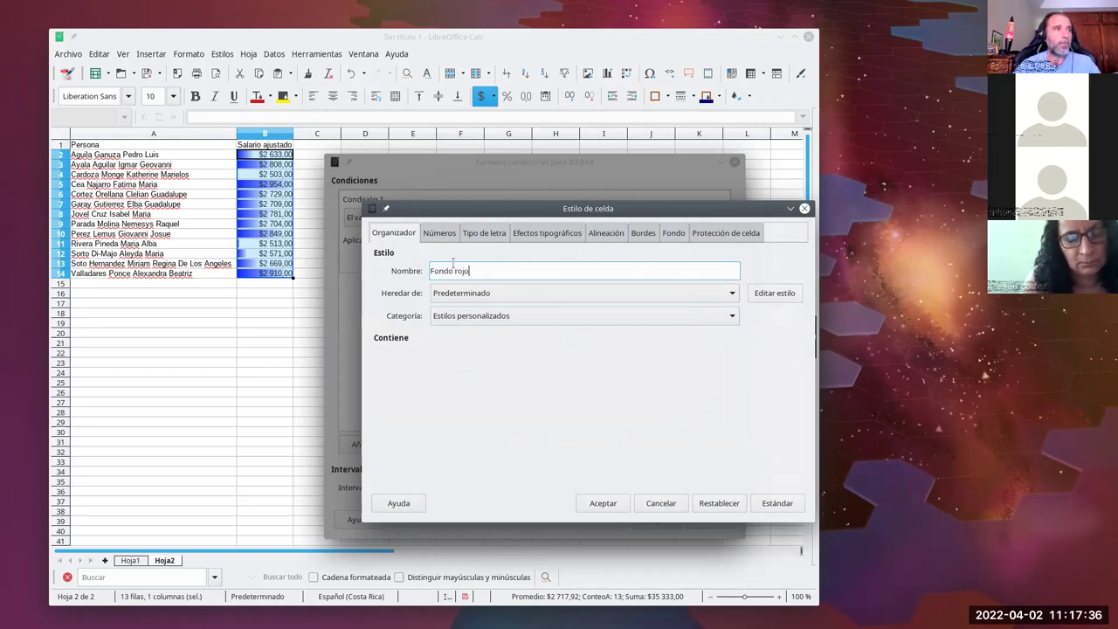
pyautogui.click(673, 234)
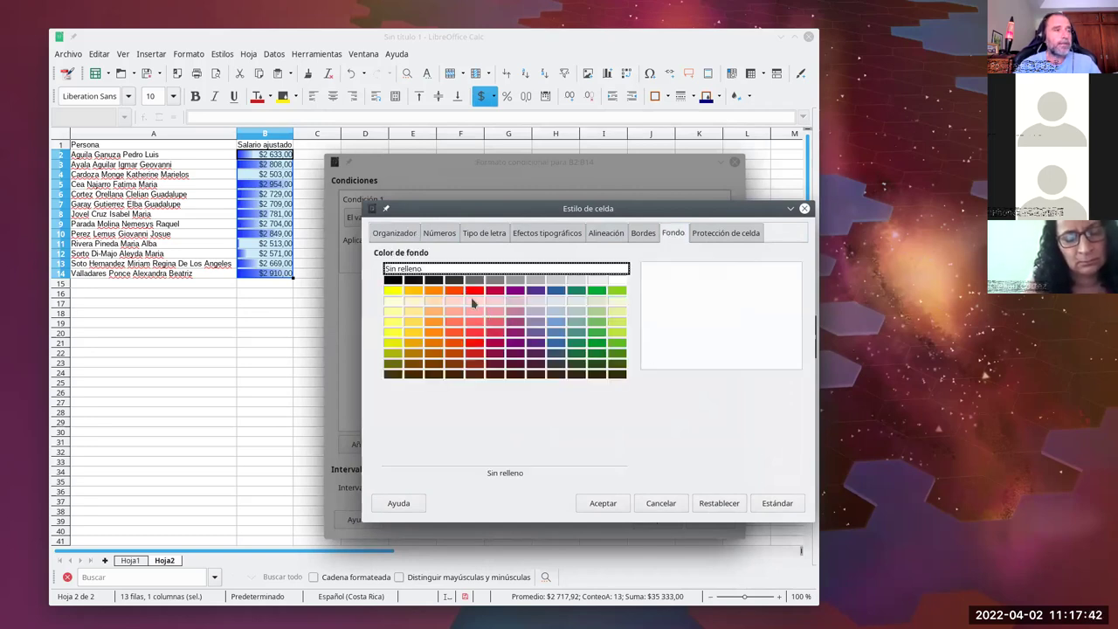
pyautogui.click(475, 291)
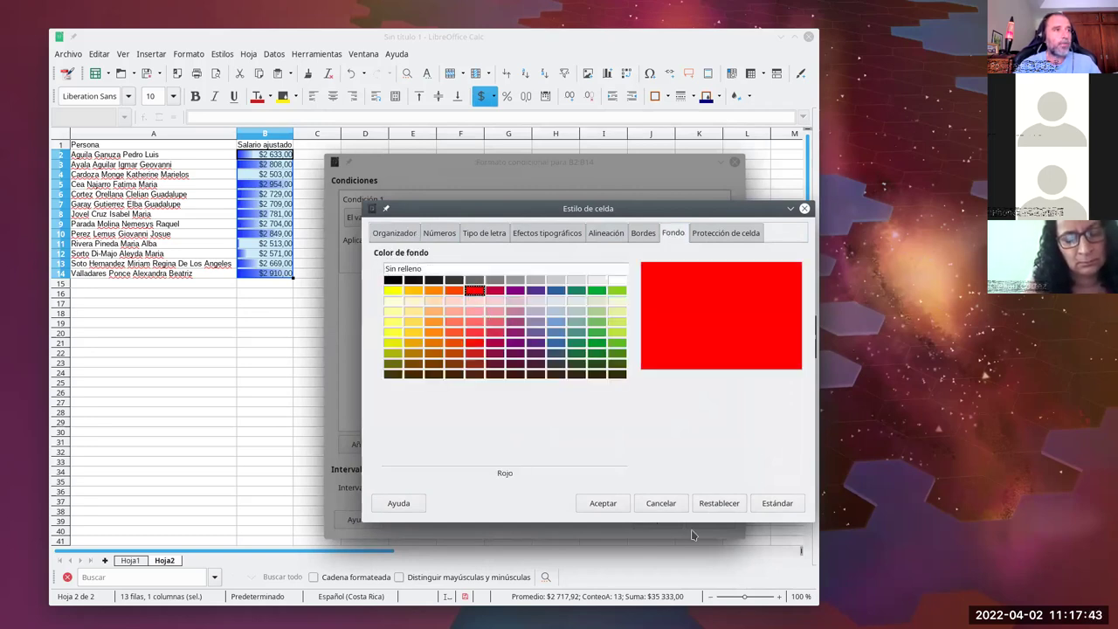
pyautogui.click(601, 503)
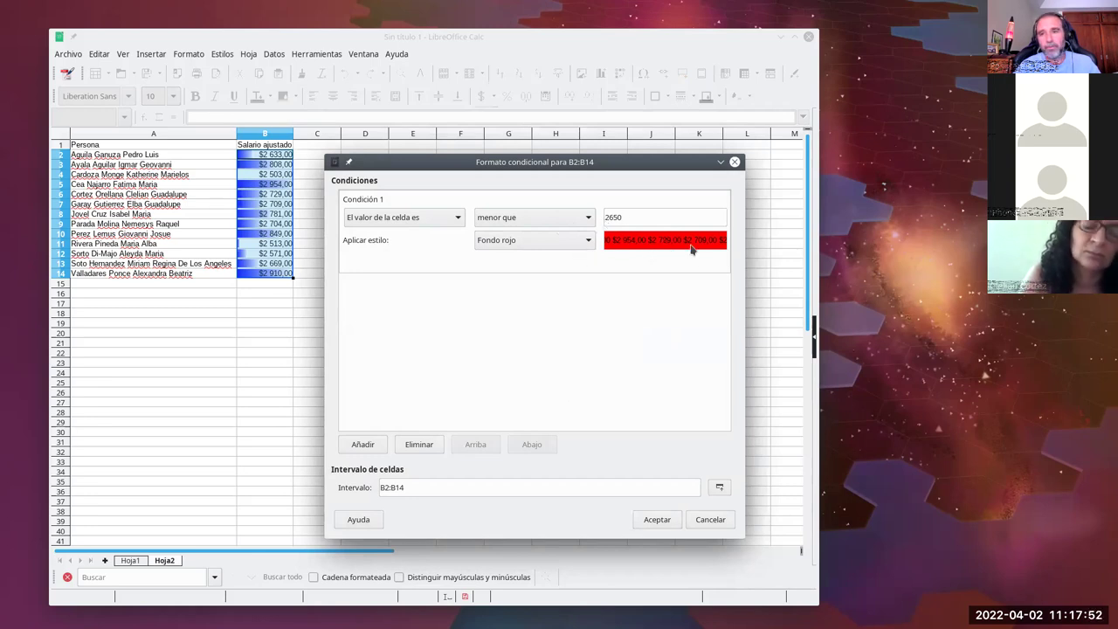
# Step: Add a second condition for cell values between (entre) 2650 and 2850
pyautogui.click(364, 445)
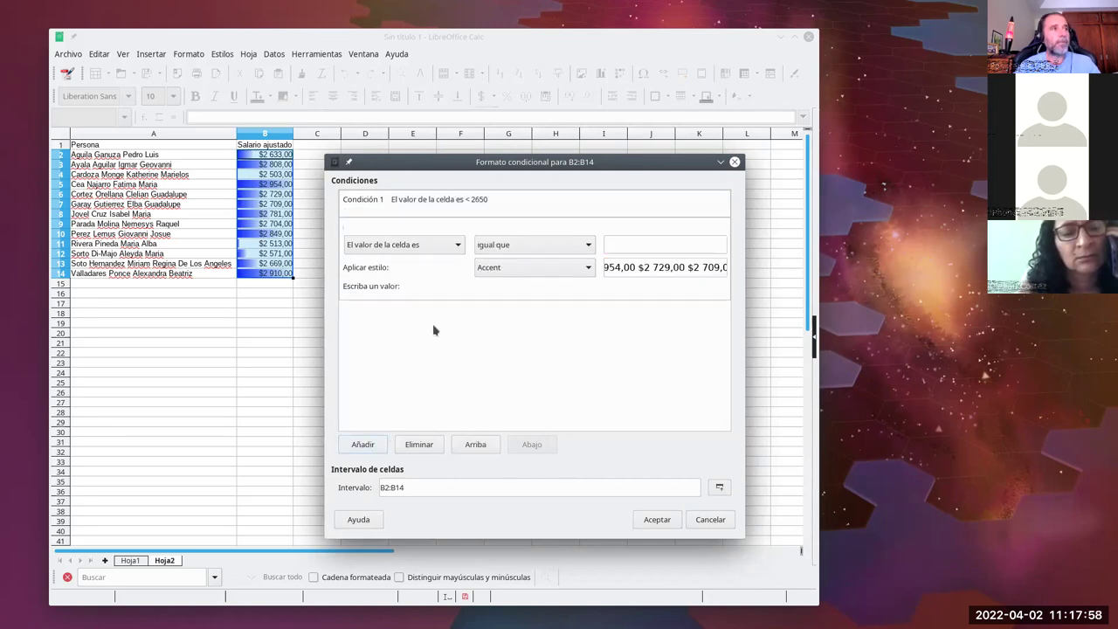
pyautogui.click(519, 248)
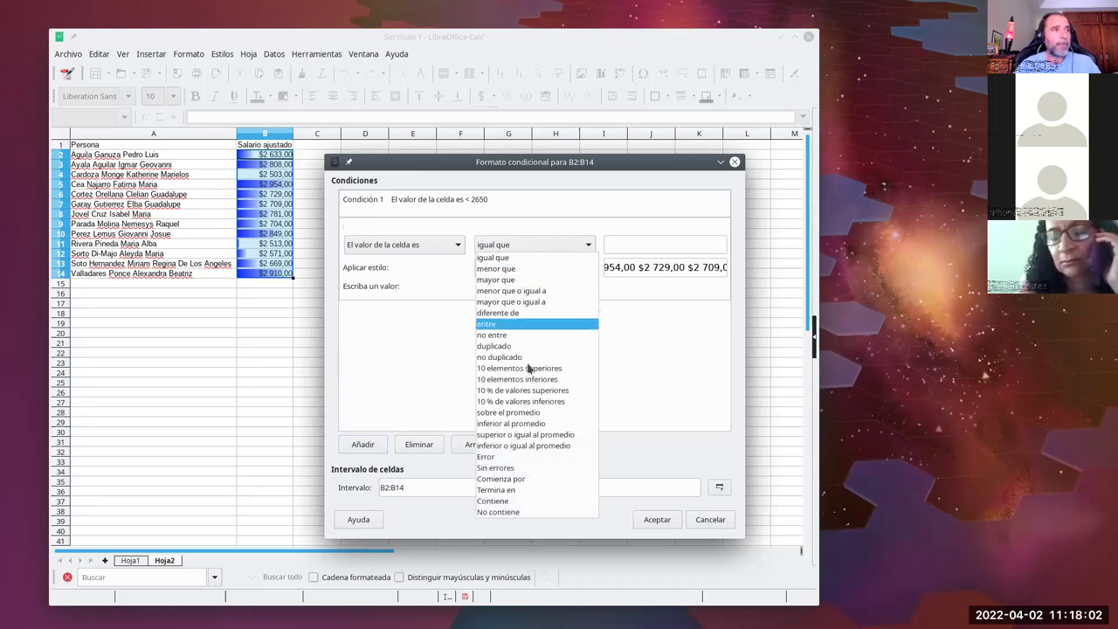
pyautogui.click(510, 325)
pyautogui.click(650, 244)
pyautogui.write('2650')
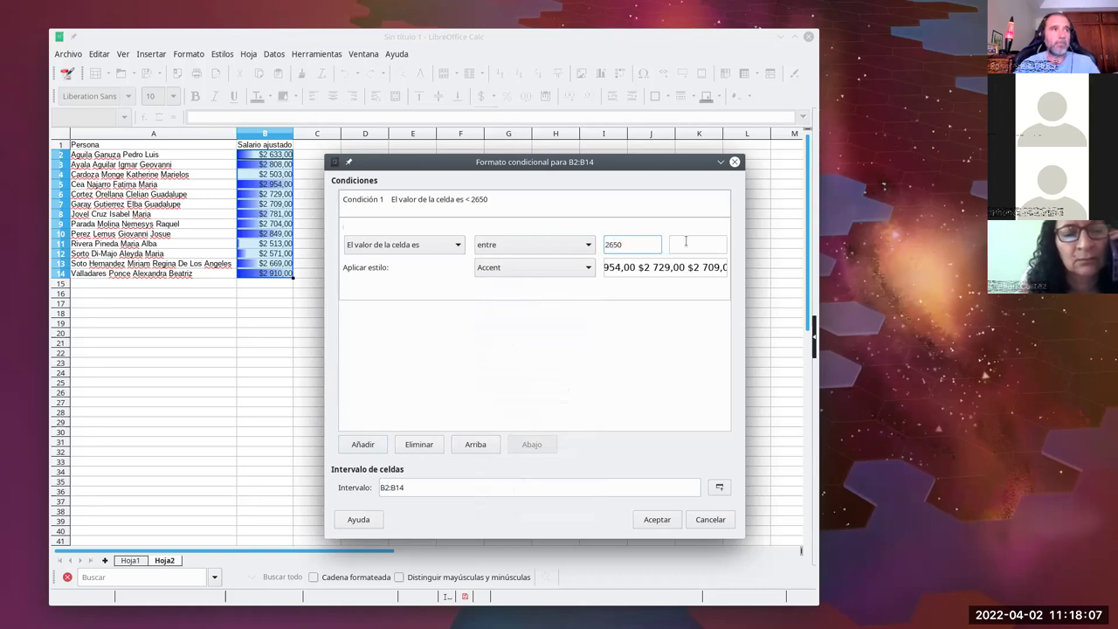
pyautogui.click(686, 242)
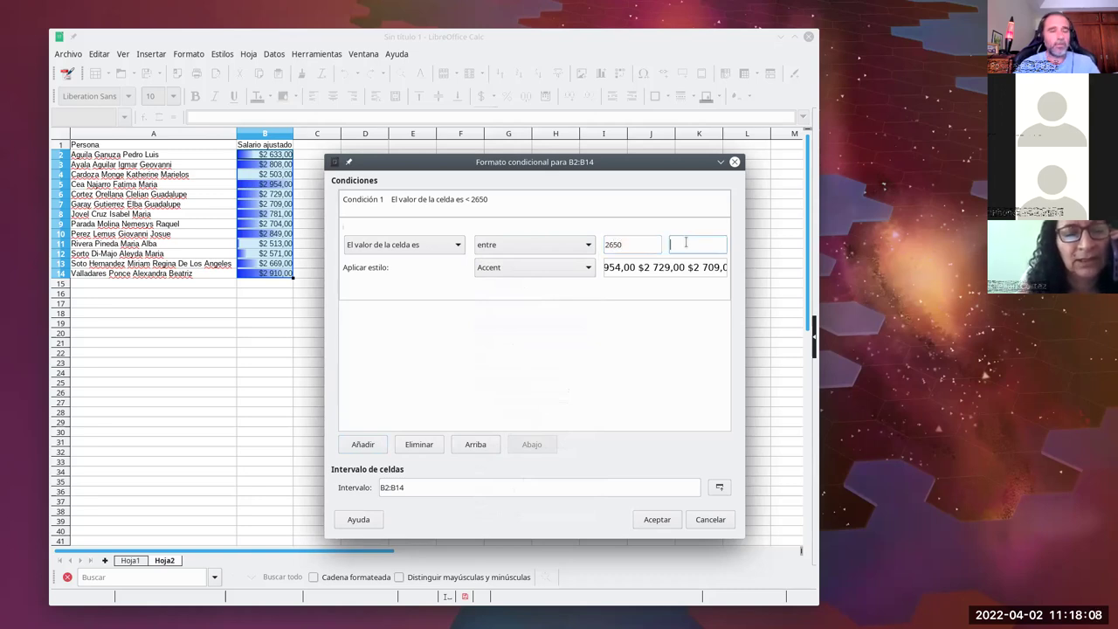
pyautogui.write('2850')
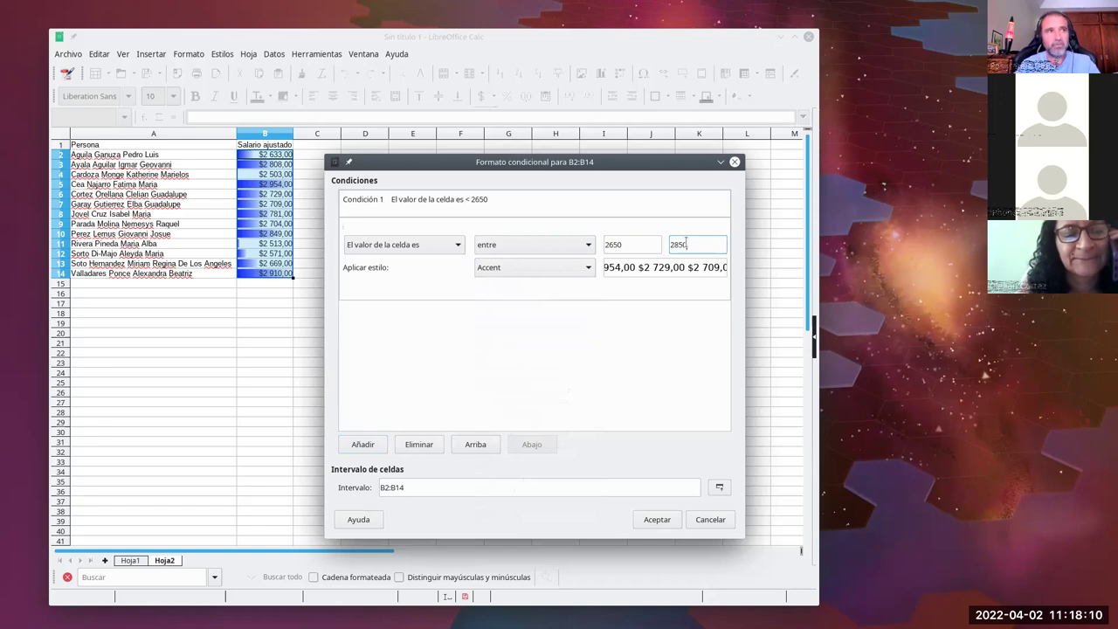
# Step: Create a new cell style named Fondo anaranjado with an Oro background and apply it to the second condition
pyautogui.click(536, 268)
pyautogui.click(529, 282)
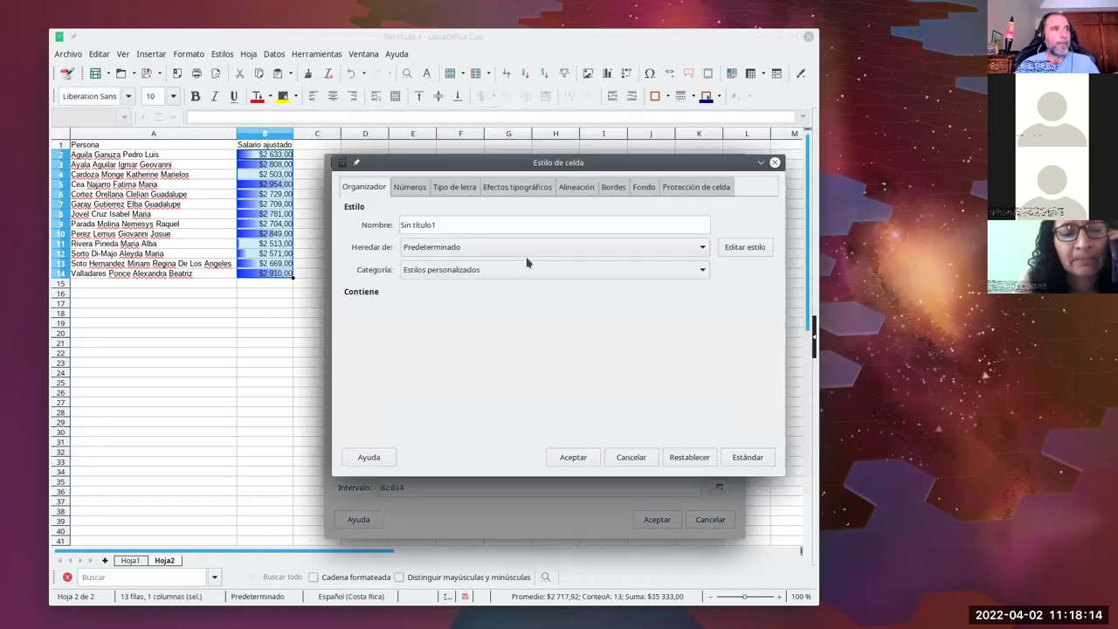
pyautogui.tripleClick(471, 226)
pyautogui.write('Fondo anaranjado')
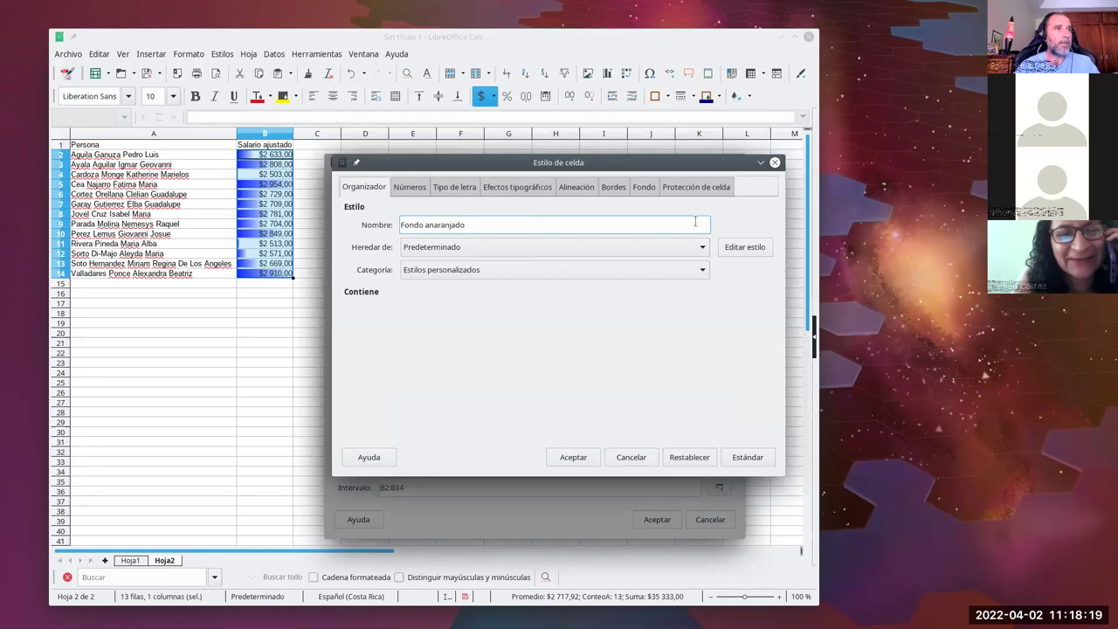
pyautogui.click(644, 187)
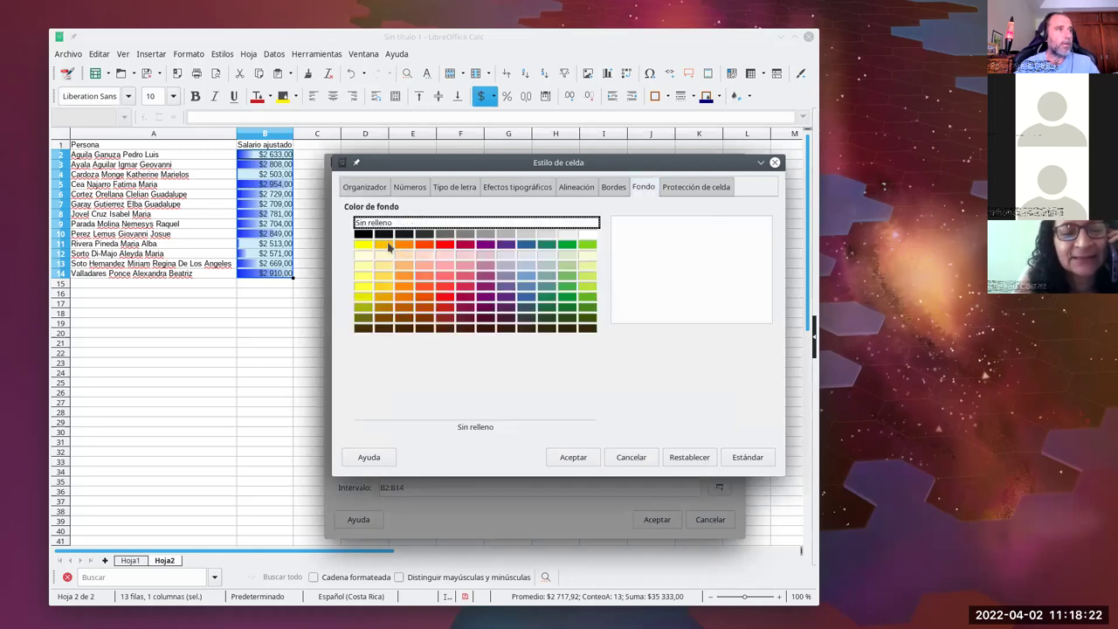
pyautogui.click(385, 245)
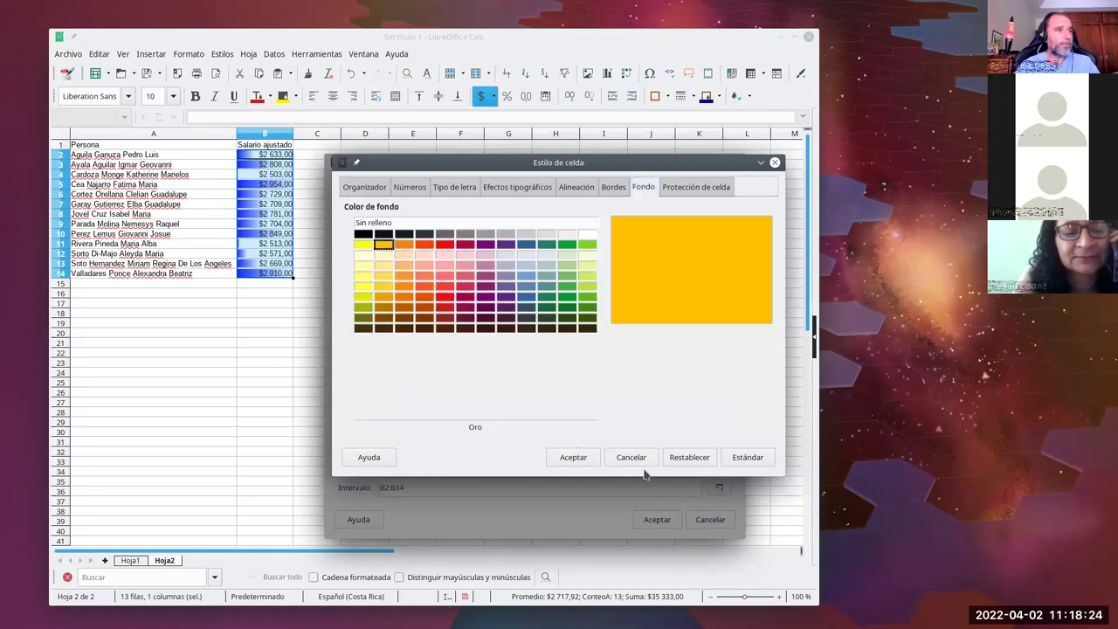
pyautogui.click(584, 465)
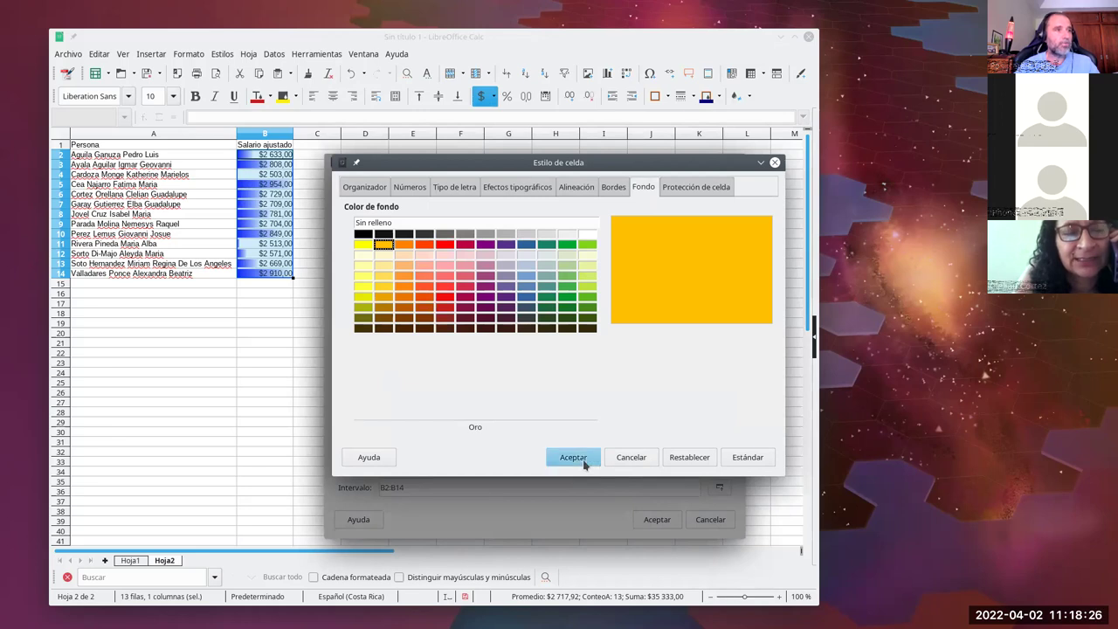
# Step: Add a third condition for cell values greater than (mayor que) 2850
pyautogui.click(363, 447)
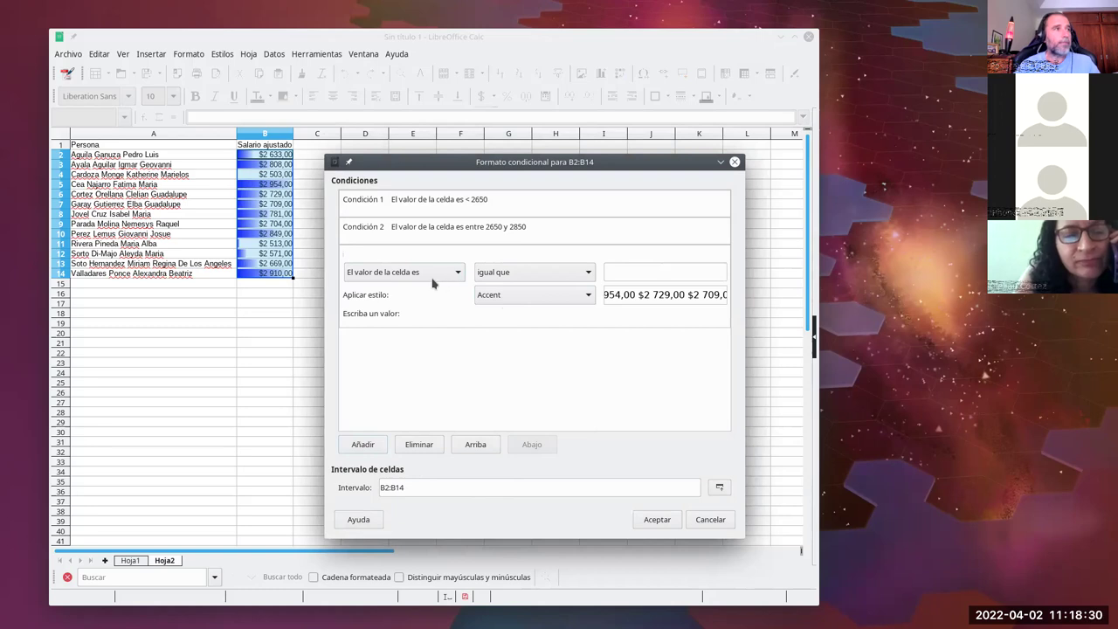
pyautogui.click(559, 275)
pyautogui.click(549, 307)
pyautogui.click(626, 274)
pyautogui.write('2850')
# Step: Create a cell style named Fondo verde with a Lima background for the third condition and apply the conditional format to B2:B14
pyautogui.click(575, 297)
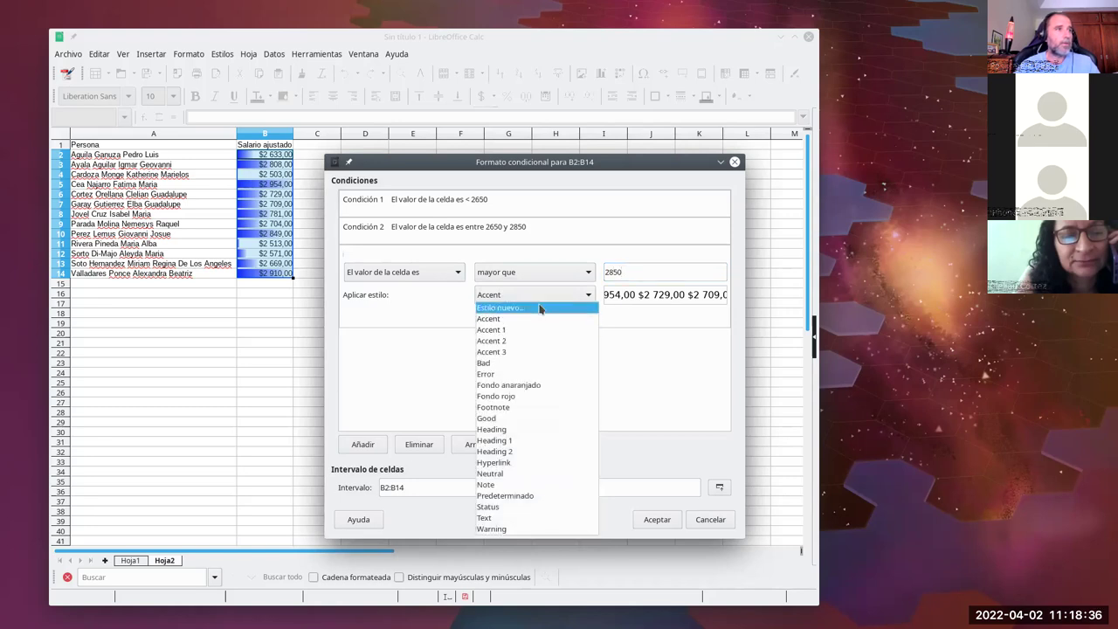
pyautogui.click(540, 309)
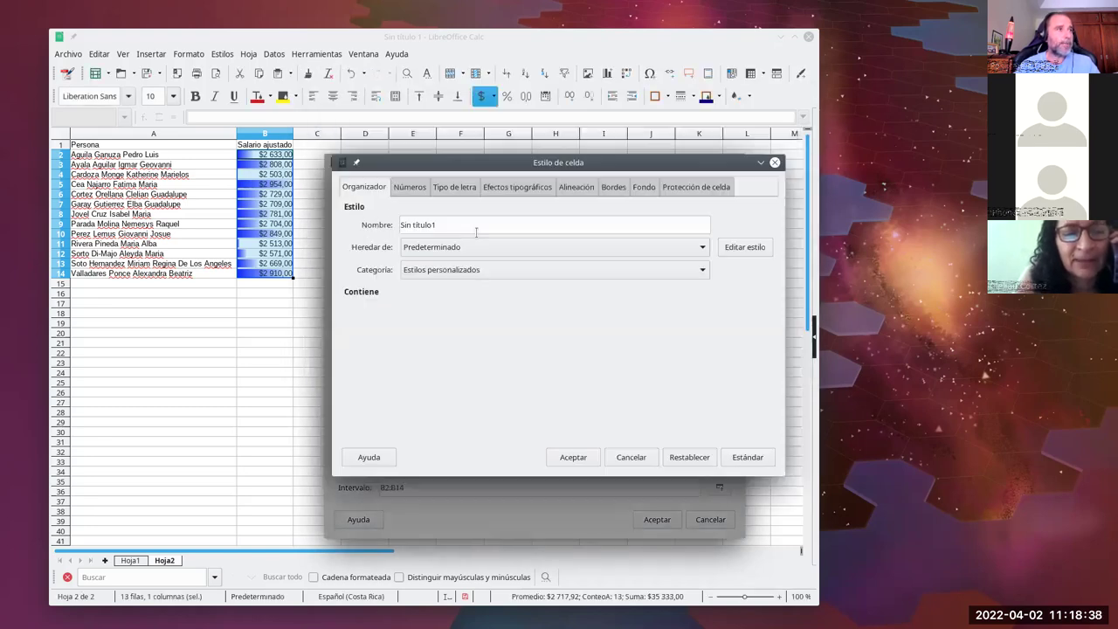
pyautogui.click(463, 225)
pyautogui.moveTo(464, 224); pyautogui.dragTo(402, 229)
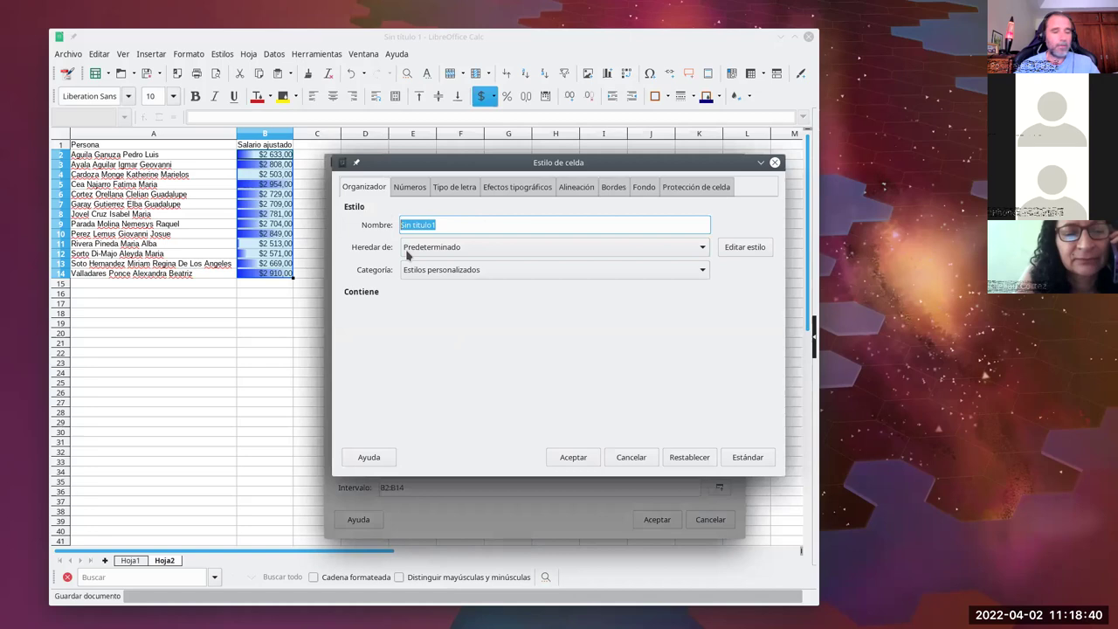
pyautogui.write('Fondo verde')
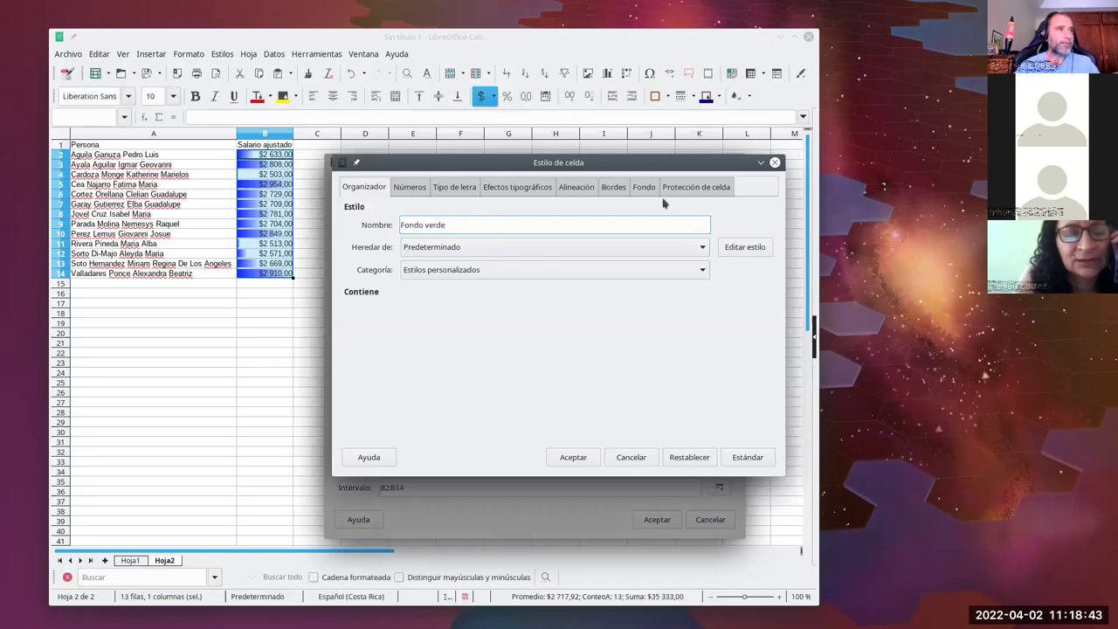
pyautogui.click(645, 191)
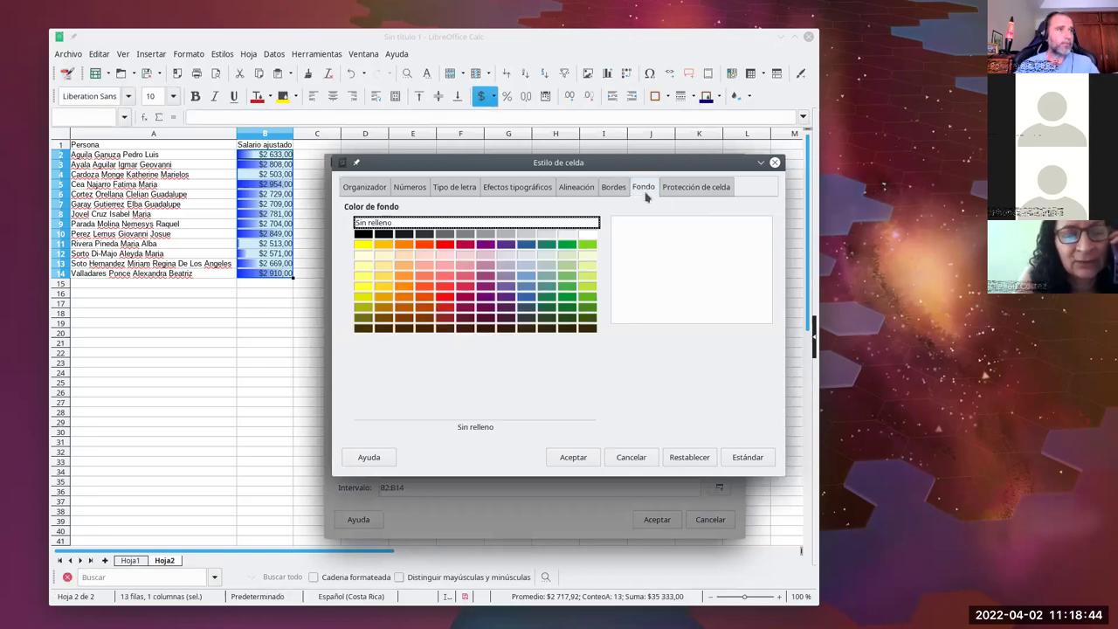
pyautogui.click(590, 246)
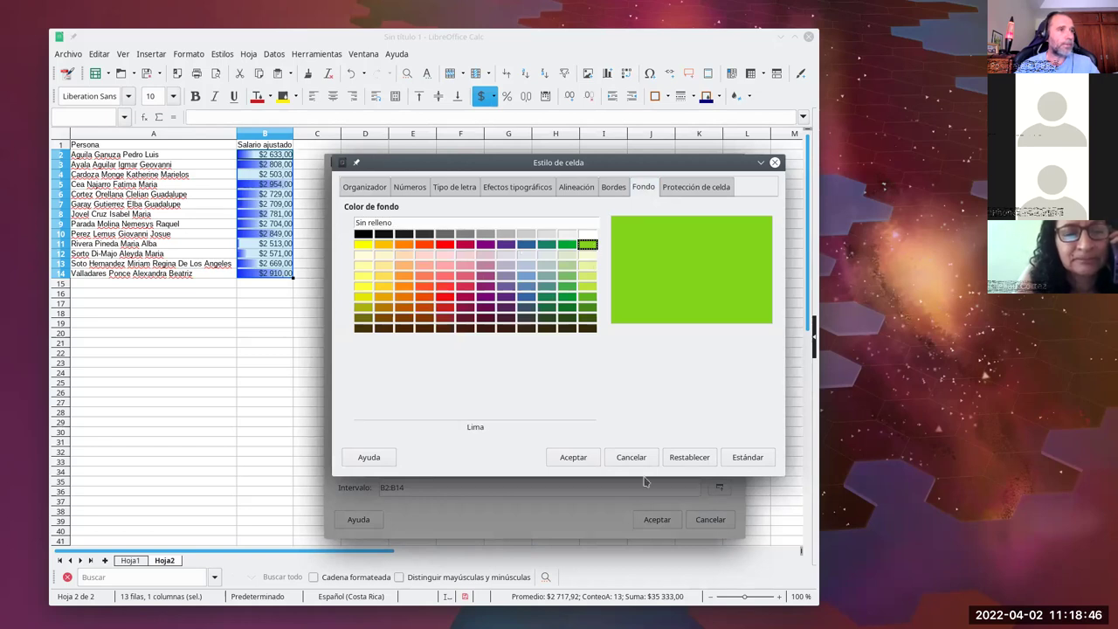
pyautogui.click(573, 454)
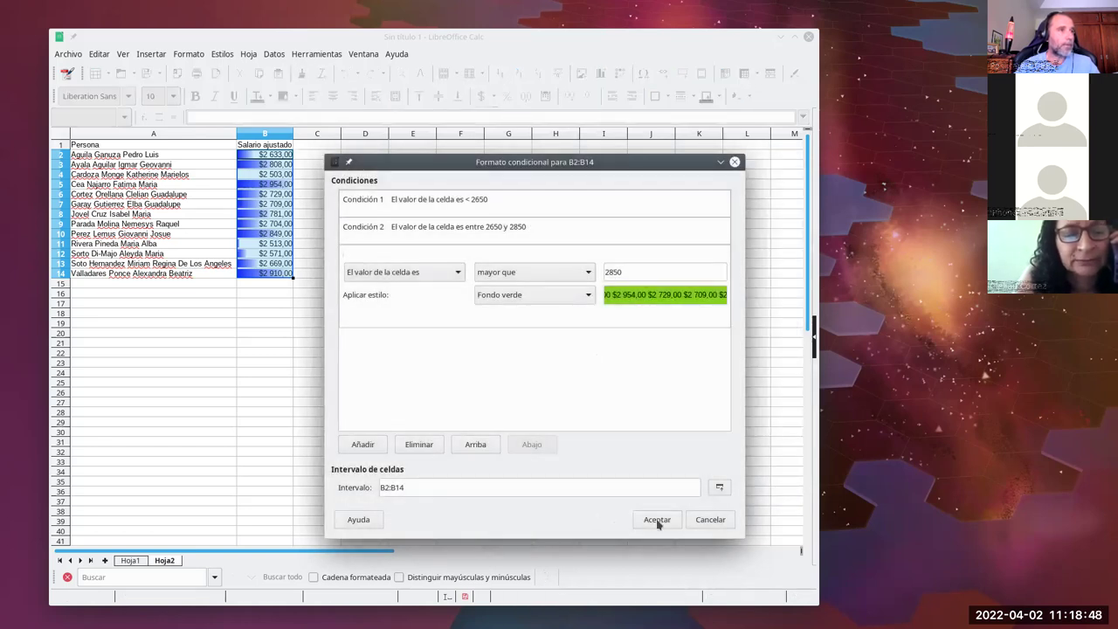
pyautogui.click(657, 519)
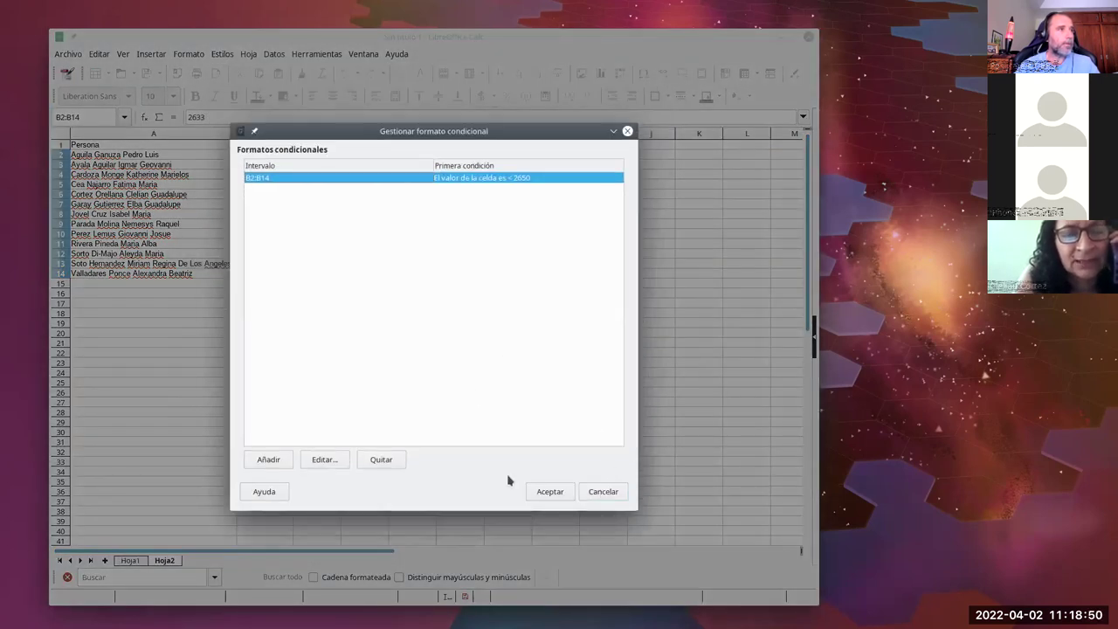
pyautogui.click(558, 493)
pyautogui.click(337, 235)
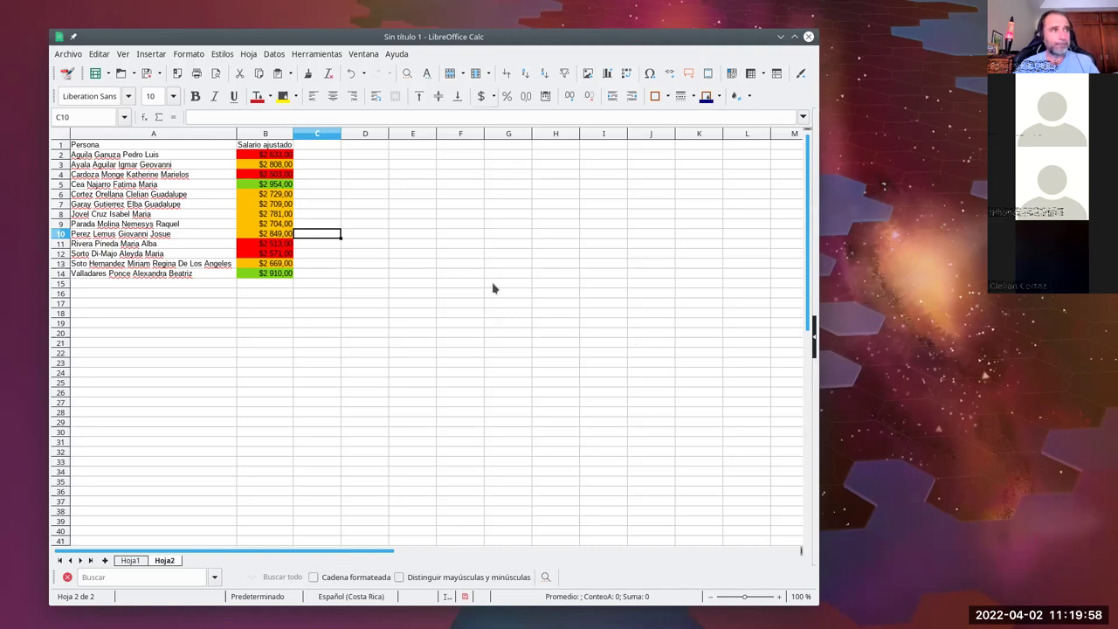
# Step: Remove the existing conditional format from the adjusted salaries in B2:B14
pyautogui.moveTo(276, 154); pyautogui.dragTo(285, 274)
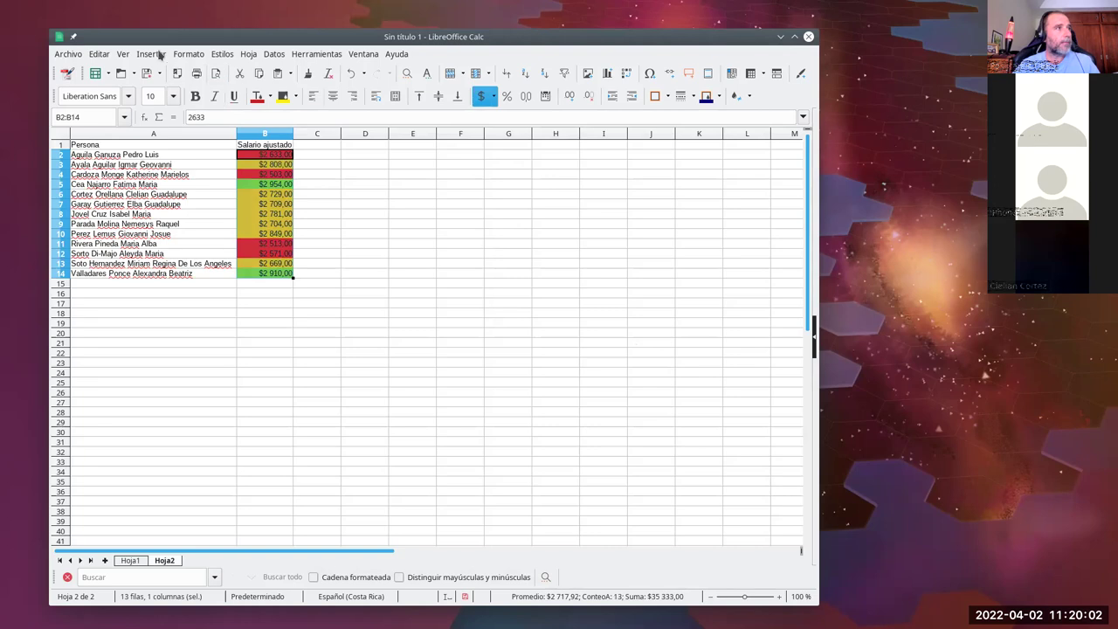
pyautogui.click(188, 53)
pyautogui.moveTo(236, 307)
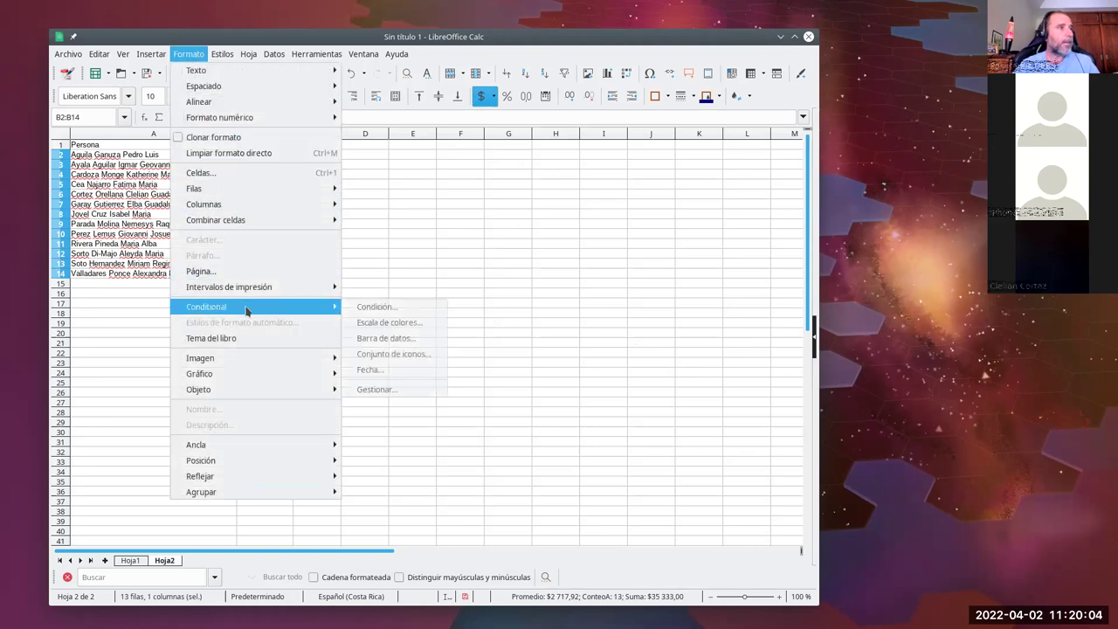
pyautogui.click(385, 390)
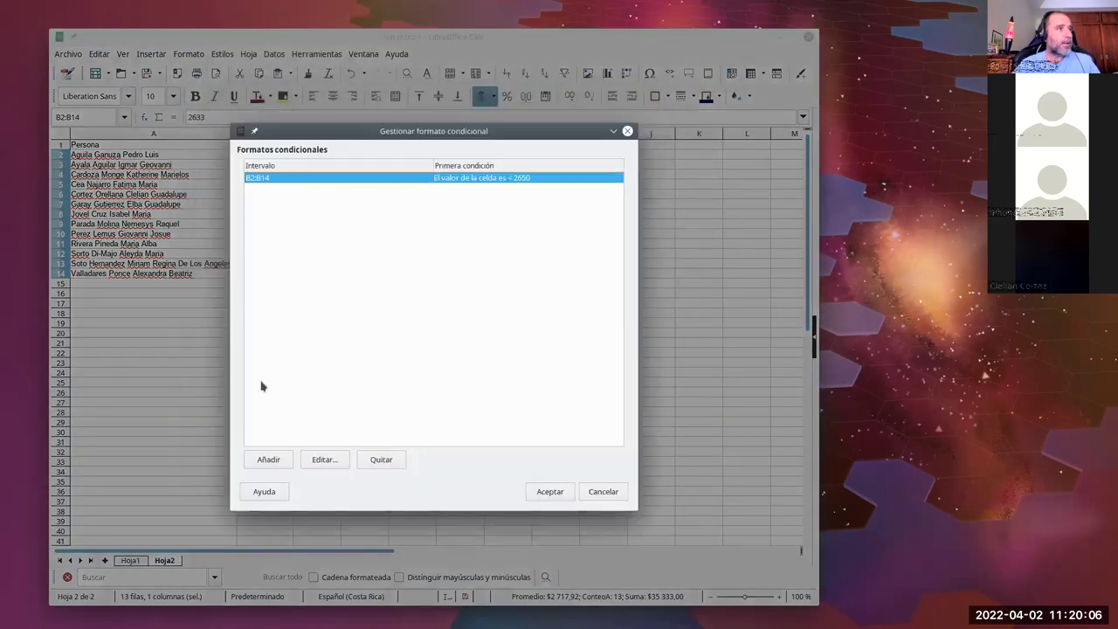
pyautogui.click(380, 460)
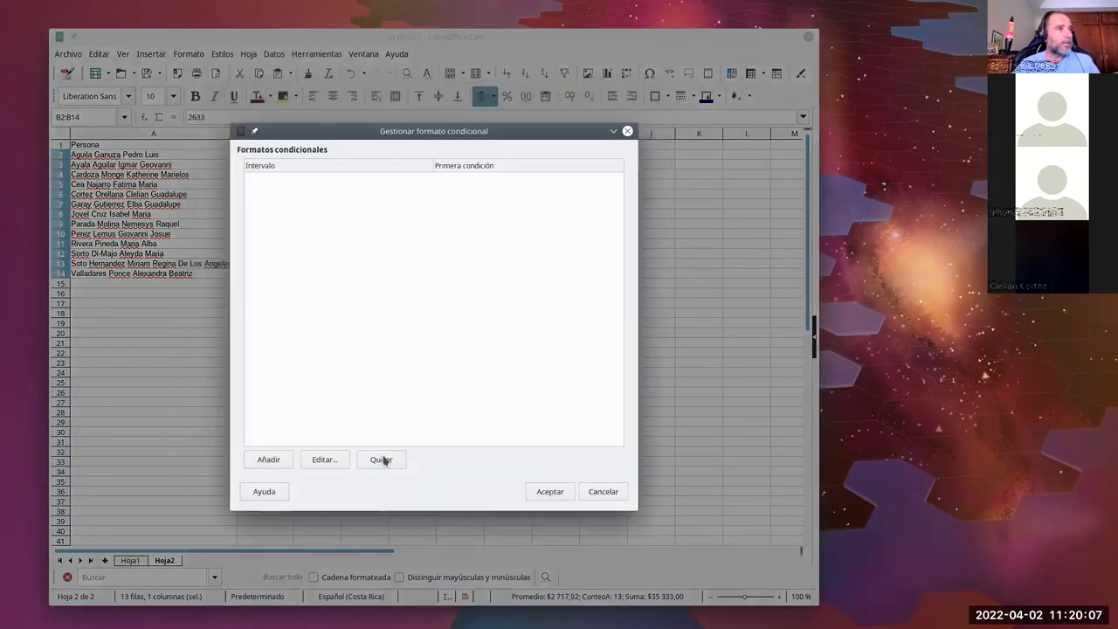
pyautogui.click(568, 492)
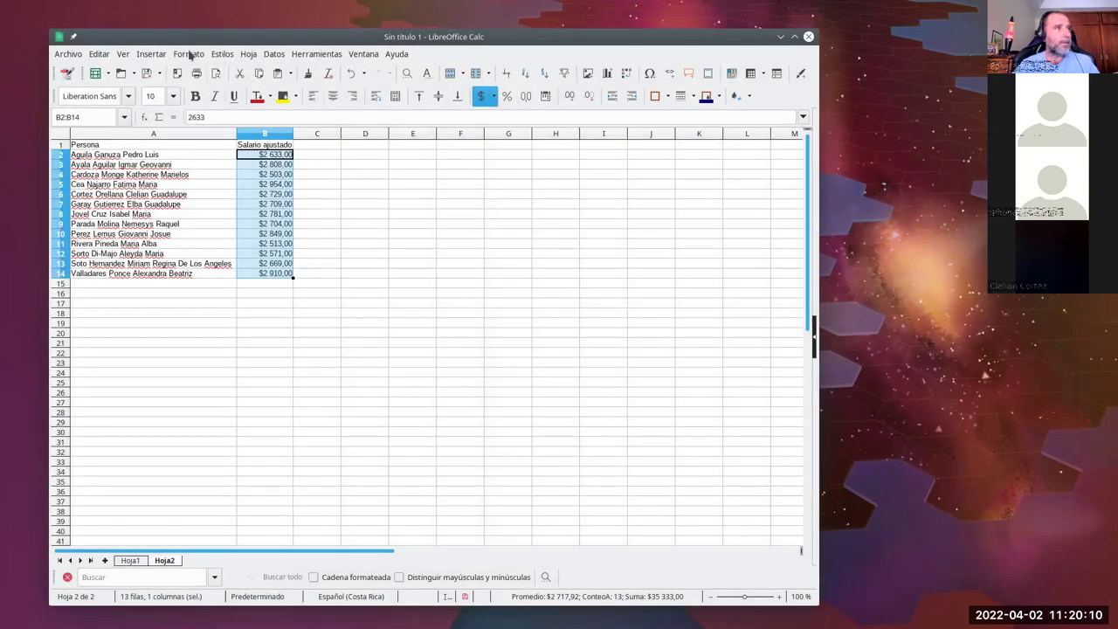
# Step: Apply a 3 flechas icon set to B2:B14 with percentage (Porcentaje) thresholds of 33 and 66
pyautogui.click(192, 55)
pyautogui.moveTo(250, 289)
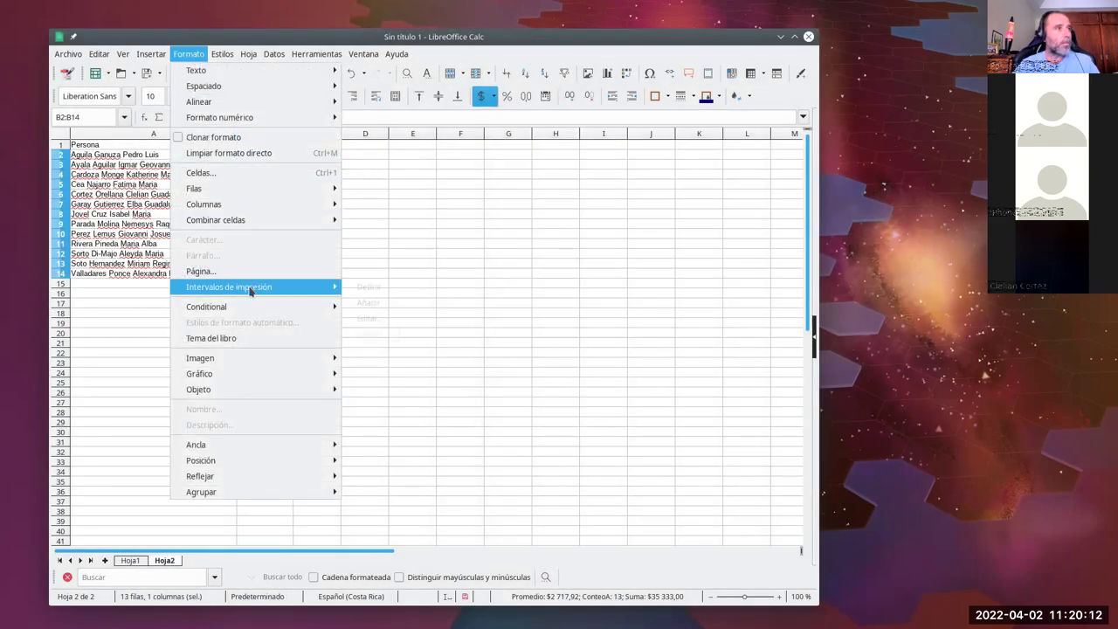
pyautogui.moveTo(286, 307)
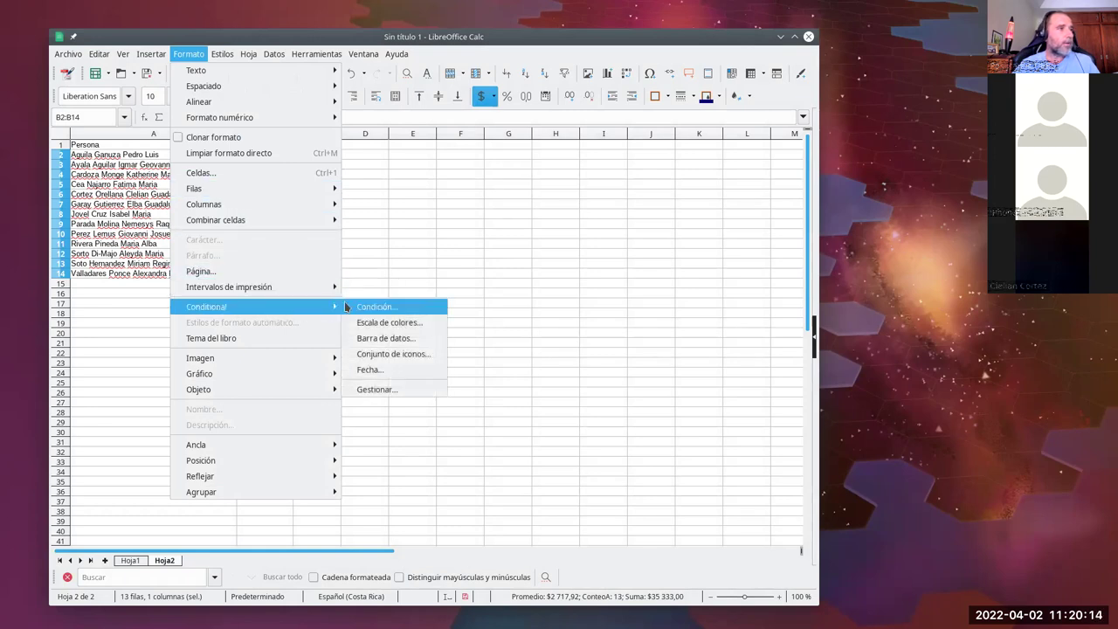
pyautogui.click(404, 355)
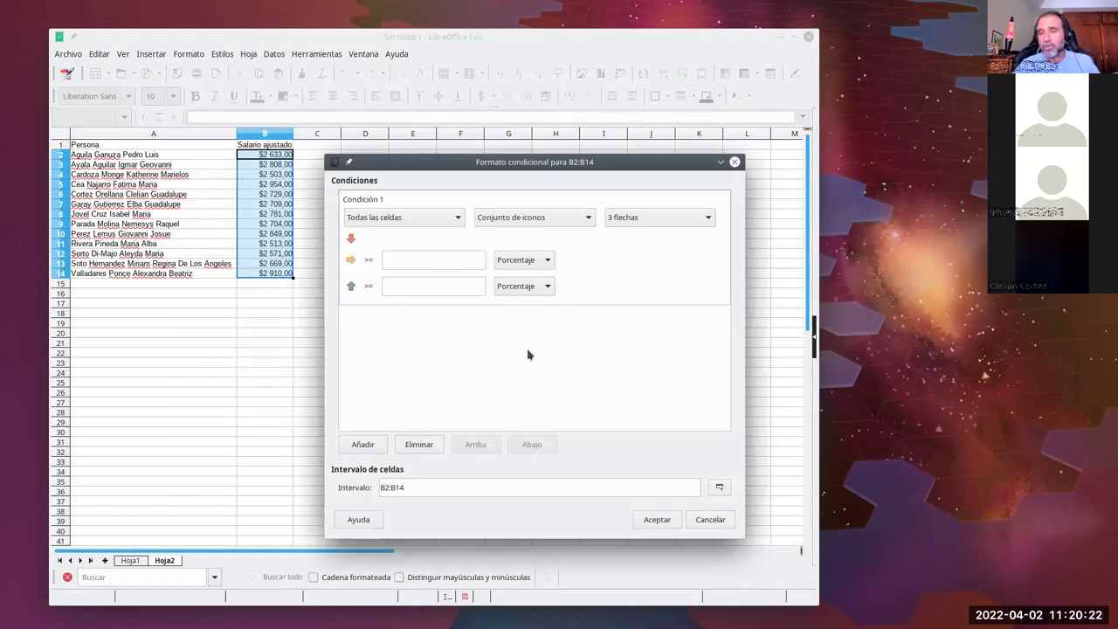
pyautogui.click(435, 259)
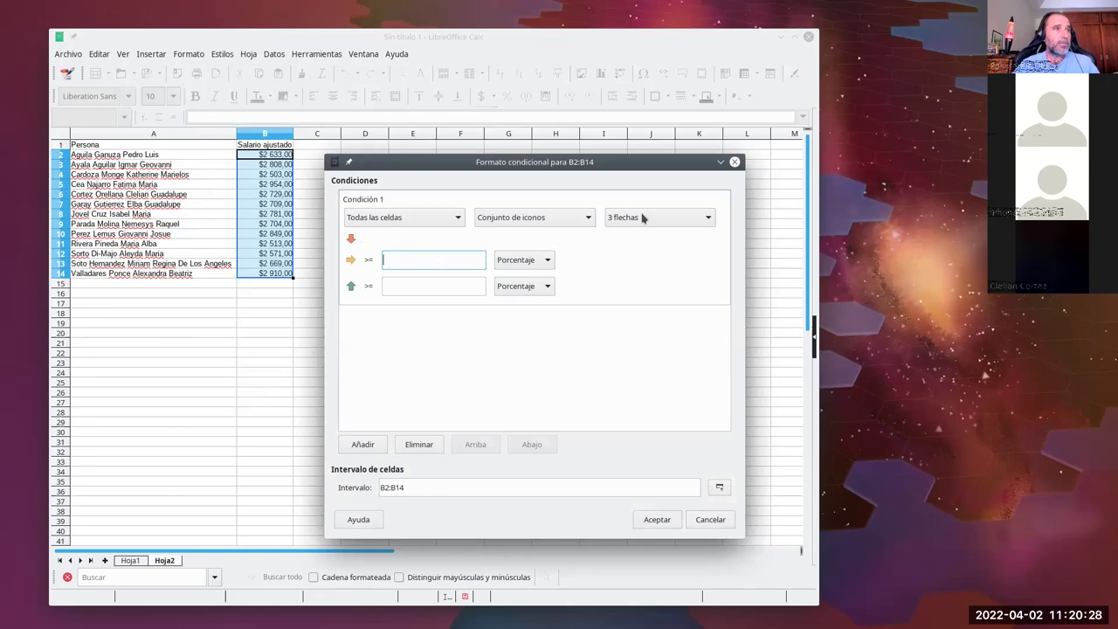
pyautogui.write('33')
pyautogui.click(409, 284)
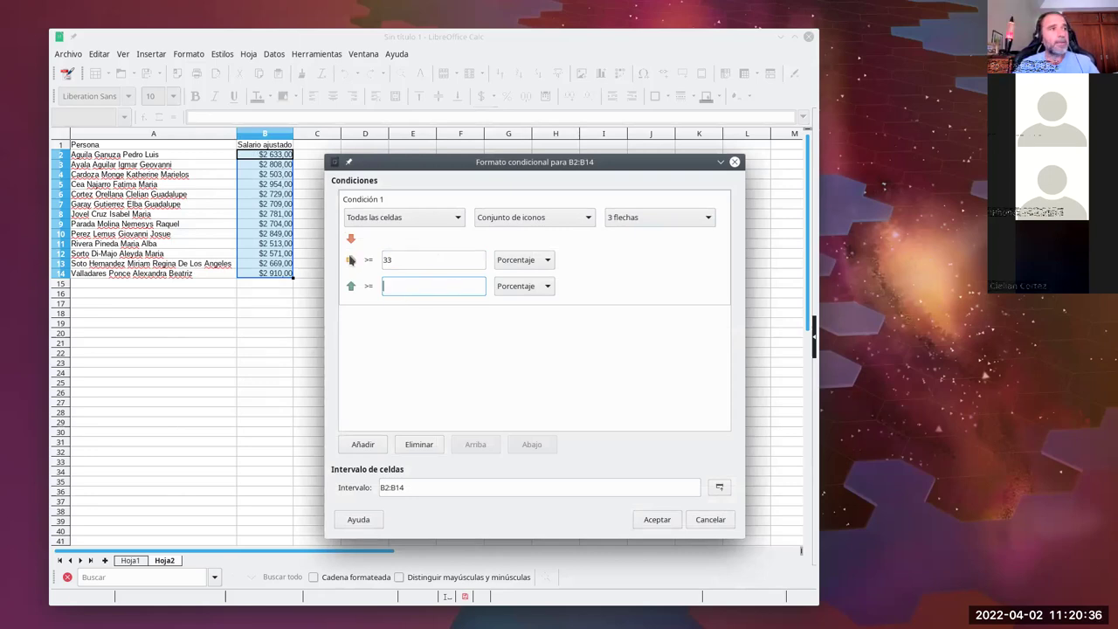
pyautogui.write('66')
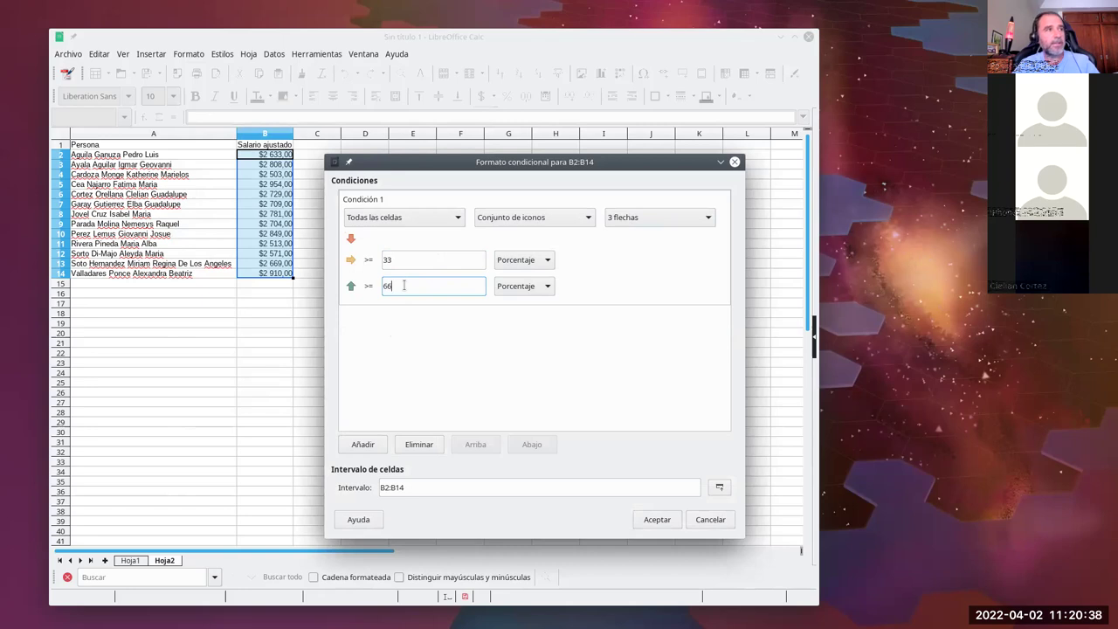
pyautogui.click(521, 259)
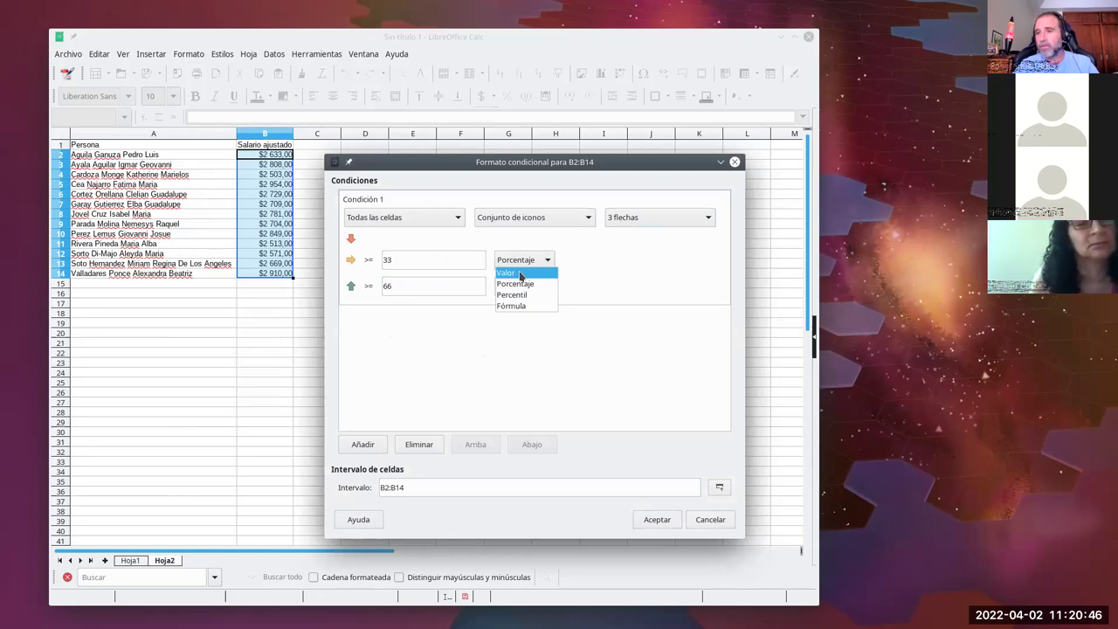
pyautogui.click(617, 257)
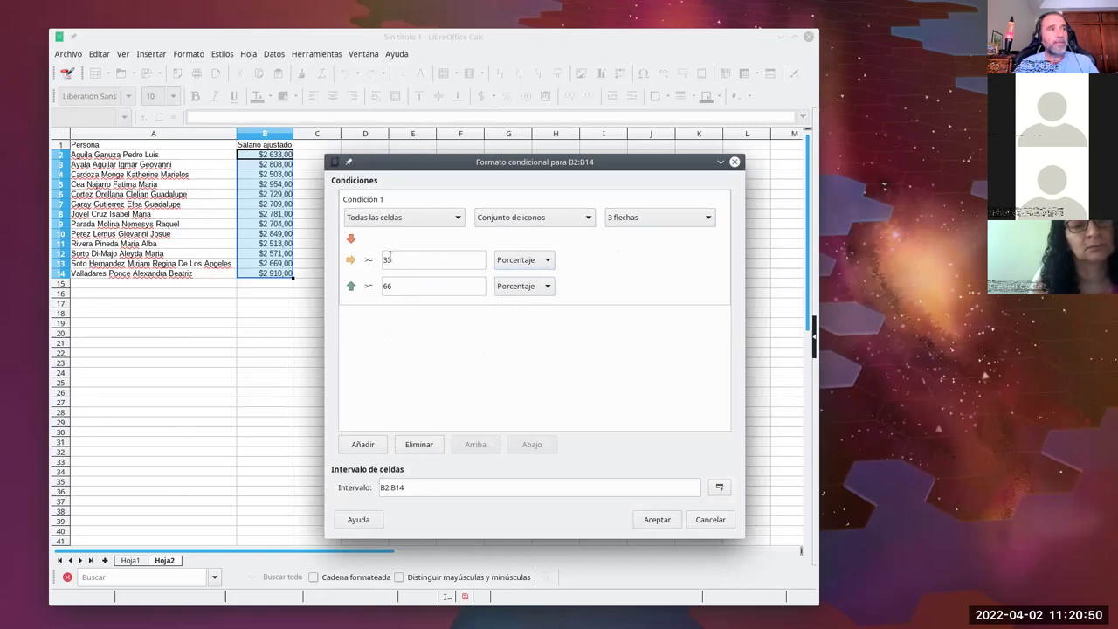
pyautogui.click(656, 521)
pyautogui.click(317, 203)
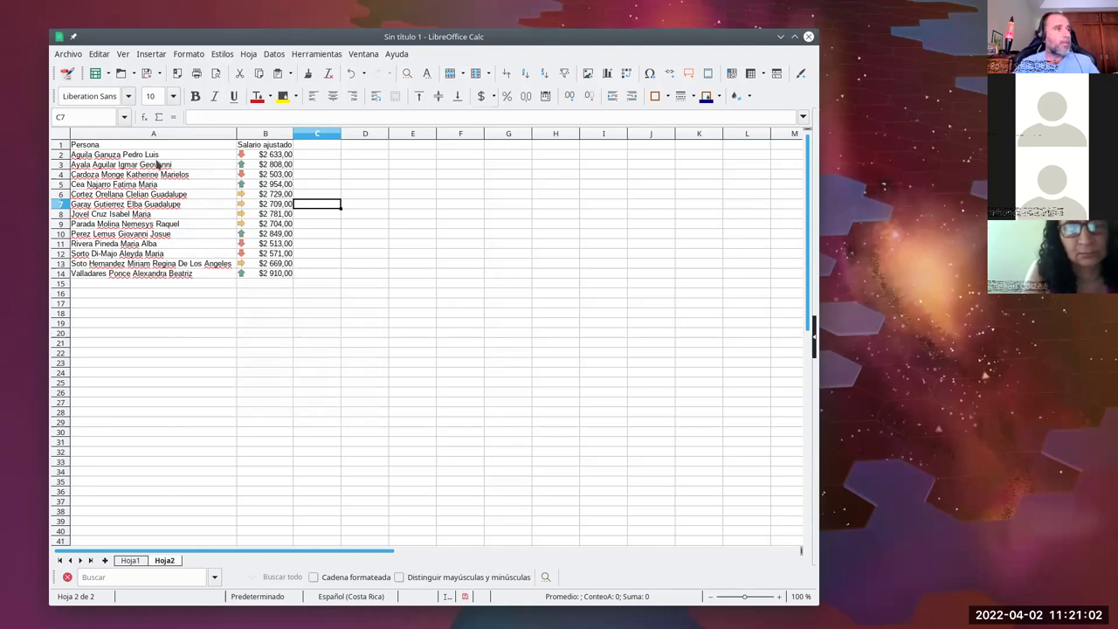
# Step: Duplicate the person names from A2:A14 of Hoja2 directly below the list, starting at A15
pyautogui.moveTo(160, 156); pyautogui.dragTo(181, 276)
pyautogui.hotkey('ctrl', 'c')
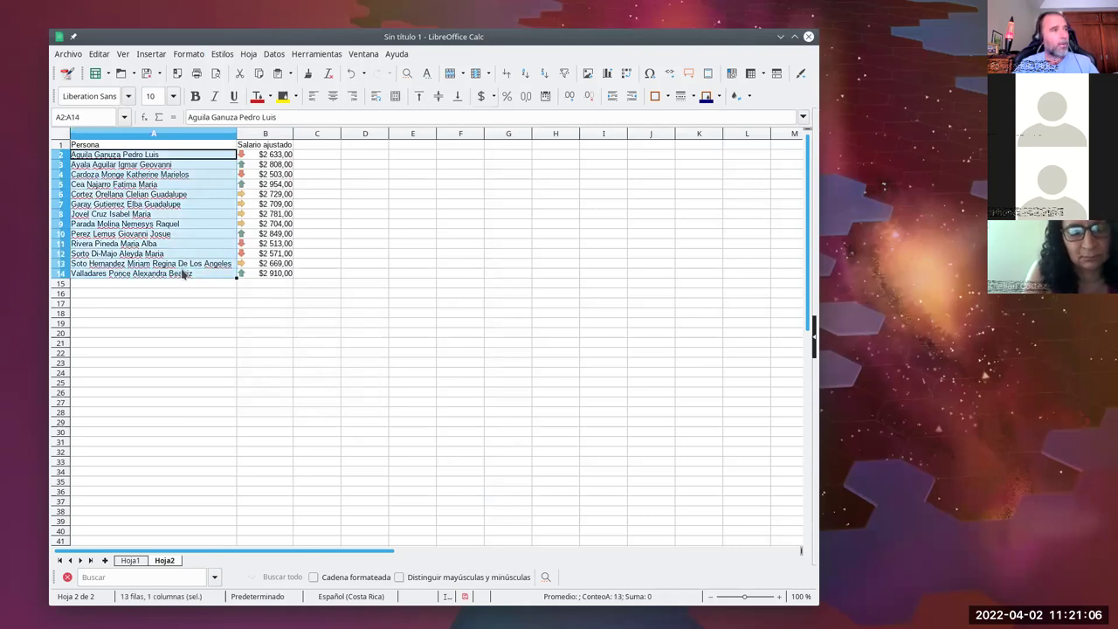
pyautogui.click(174, 284)
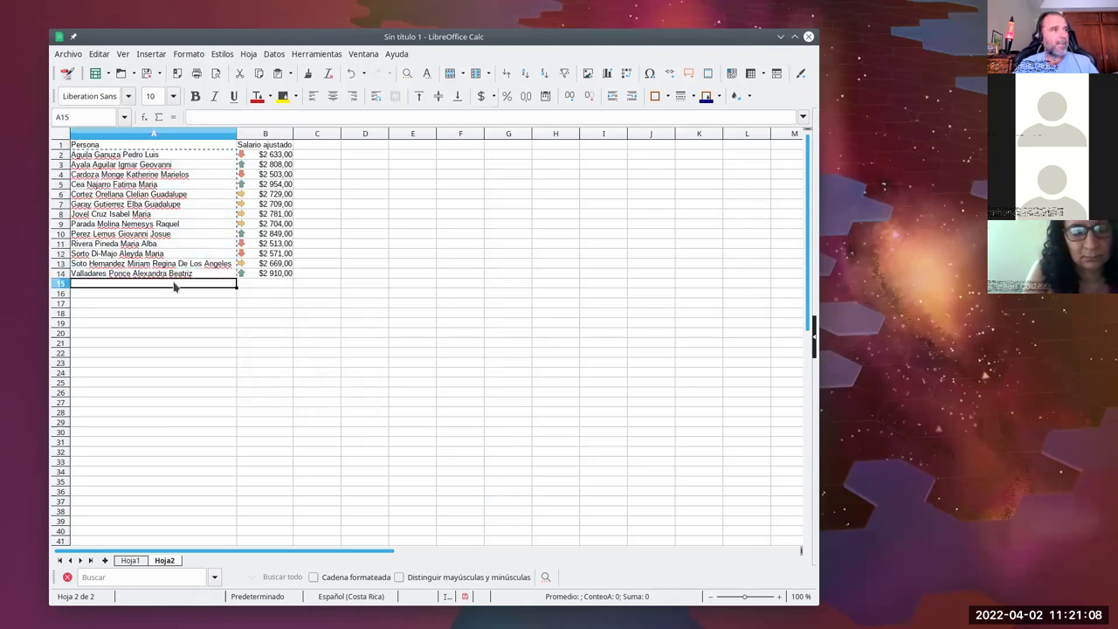
pyautogui.hotkey('ctrl', 'v')
pyautogui.click(265, 282)
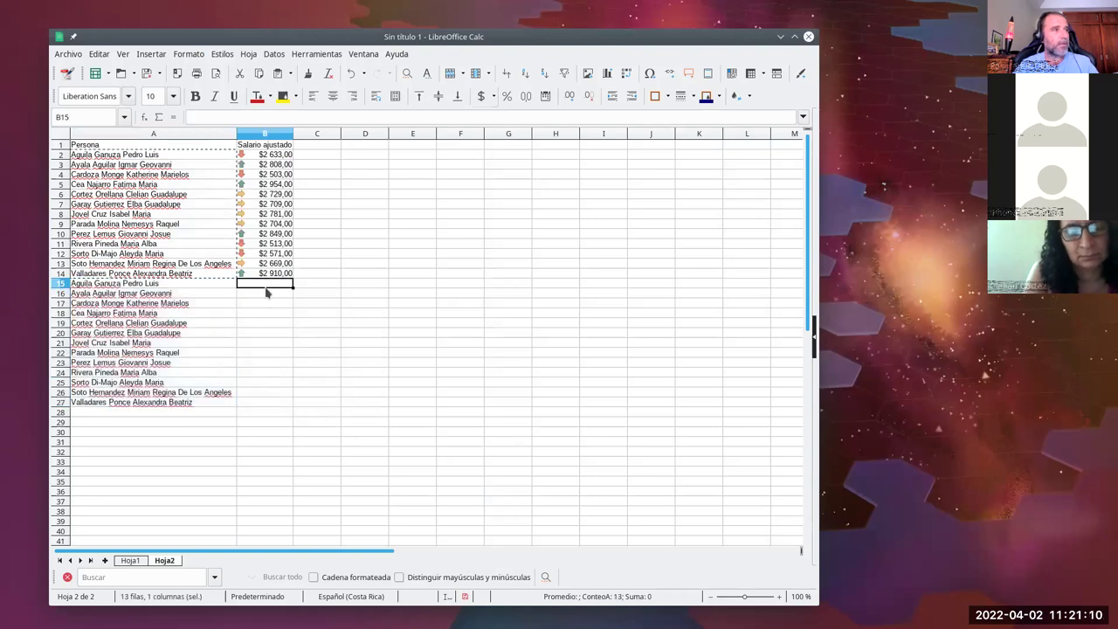
# Step: In Hoja1, copy the linked person cells A2:A14 and paste them starting at A15
pyautogui.click(130, 560)
pyautogui.click(331, 274)
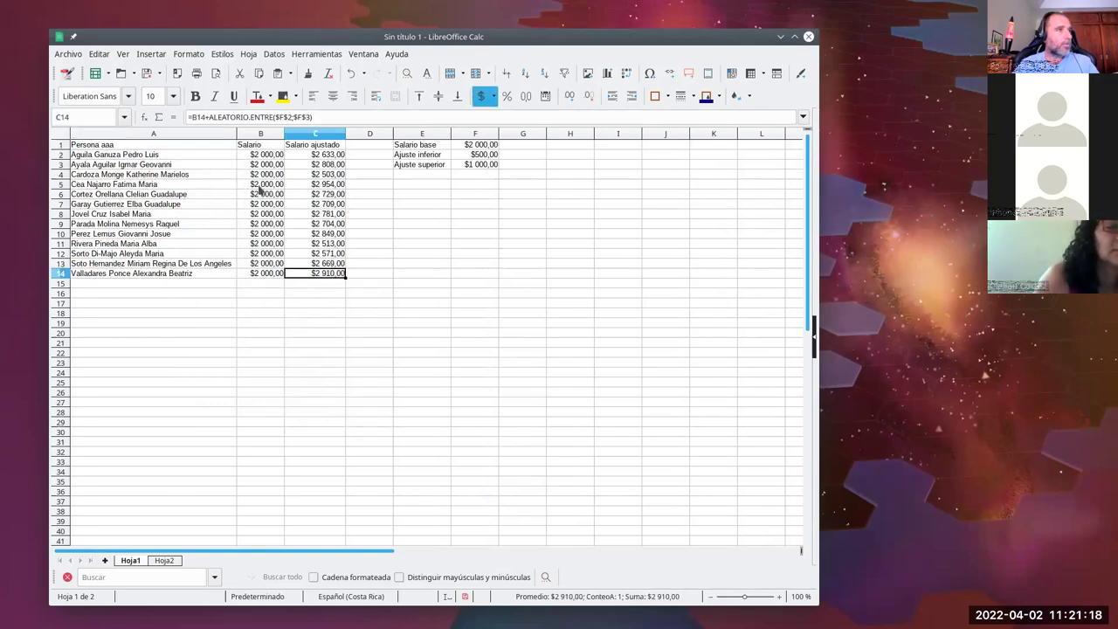
pyautogui.moveTo(196, 155); pyautogui.dragTo(197, 279)
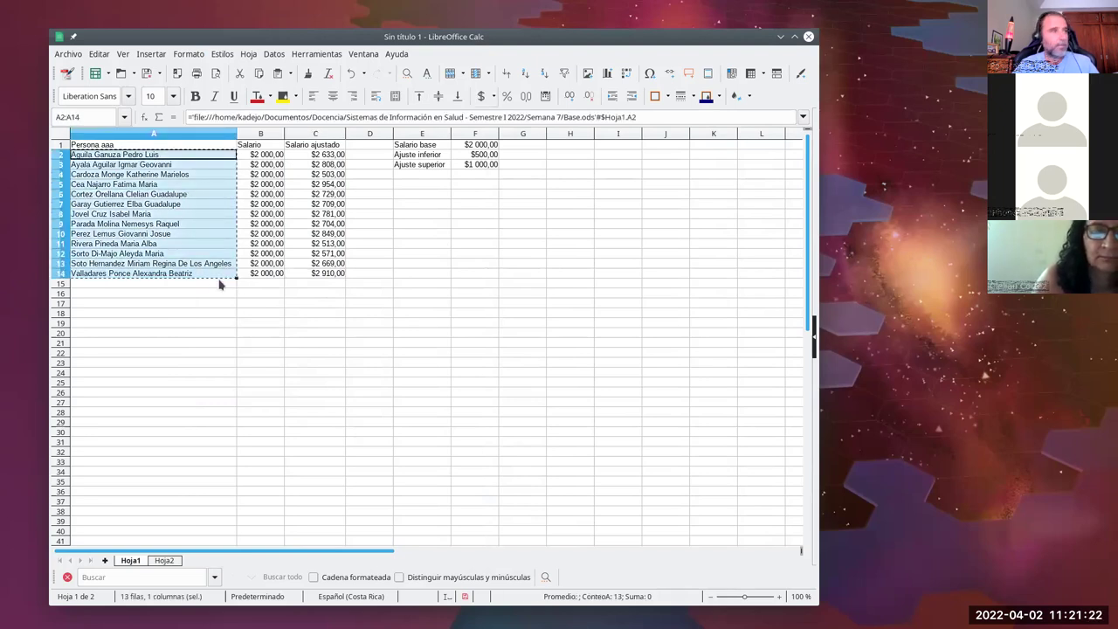
pyautogui.hotkey('ctrl', 'c')
pyautogui.click(212, 285)
pyautogui.hotkey('ctrl', 'v')
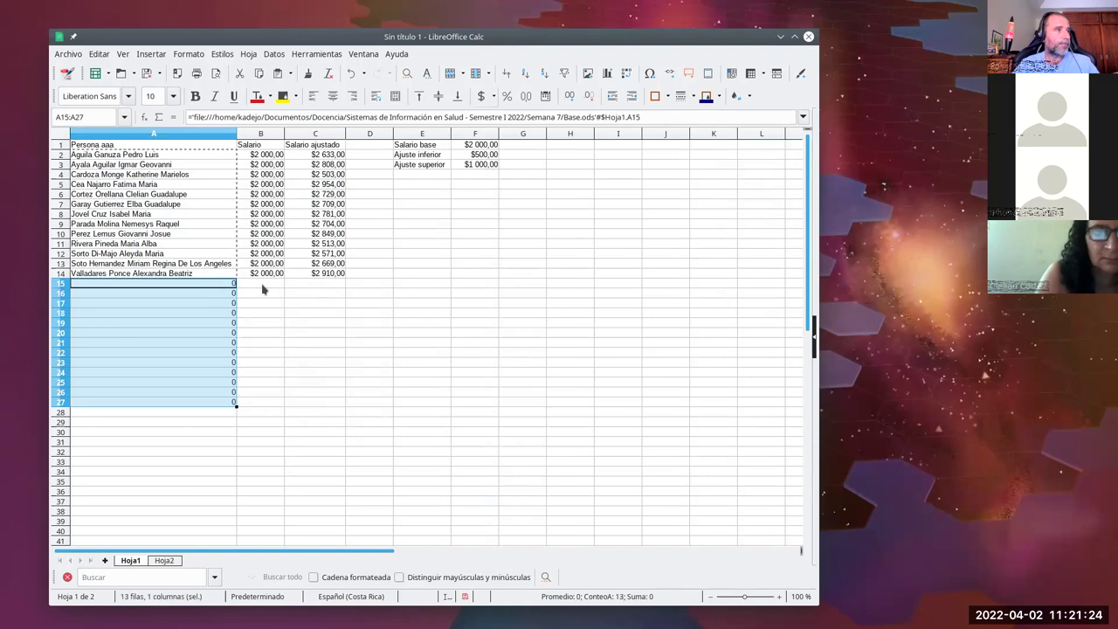
# Step: Extend the Salario ajustado formula from C14 and the Salario formula from B14 down to row 27
pyautogui.click(325, 273)
pyautogui.moveTo(345, 278); pyautogui.dragTo(343, 405)
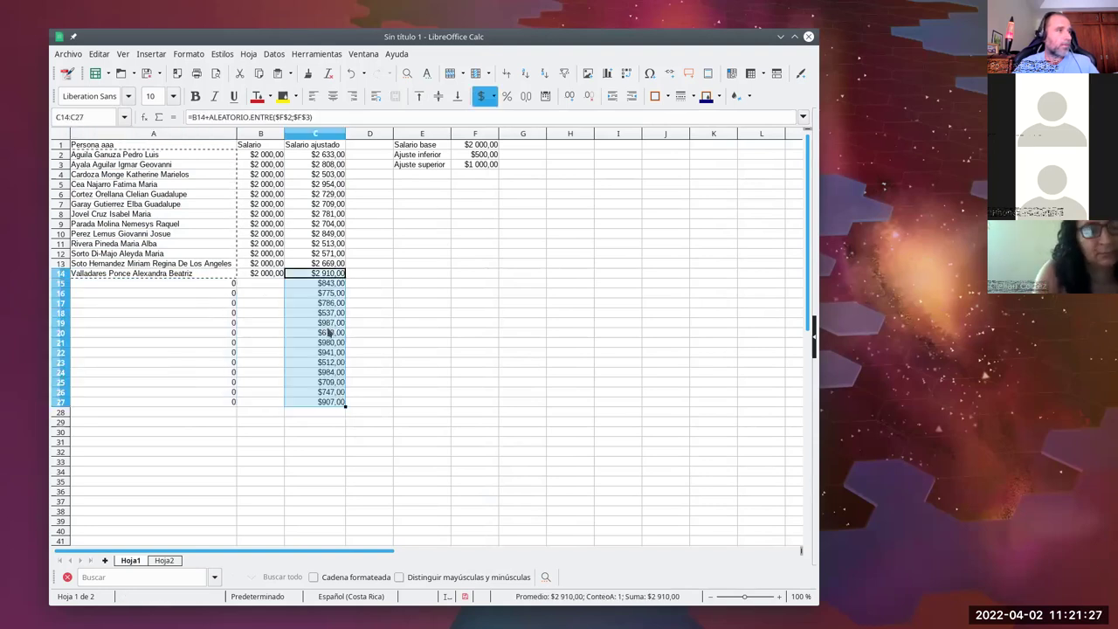
pyautogui.click(297, 272)
pyautogui.click(262, 274)
pyautogui.moveTo(284, 278); pyautogui.dragTo(283, 403)
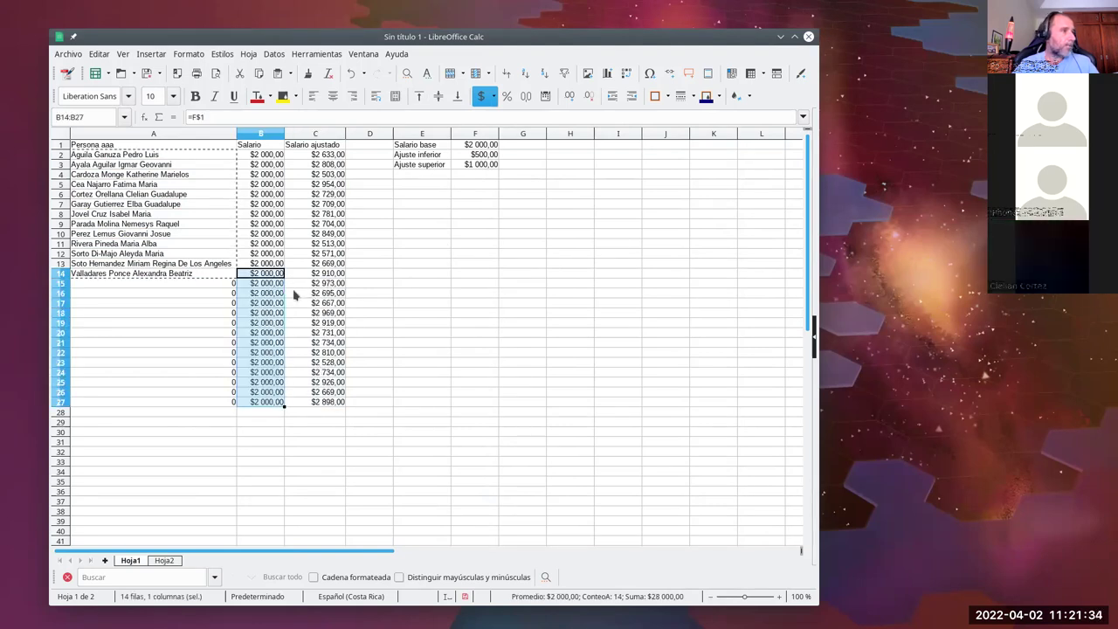
# Step: Copy the new adjusted salaries C15:C27 and paste them at B15 of Hoja2 as text, numbers and dates only, without formulas or formats
pyautogui.moveTo(306, 282); pyautogui.dragTo(317, 404)
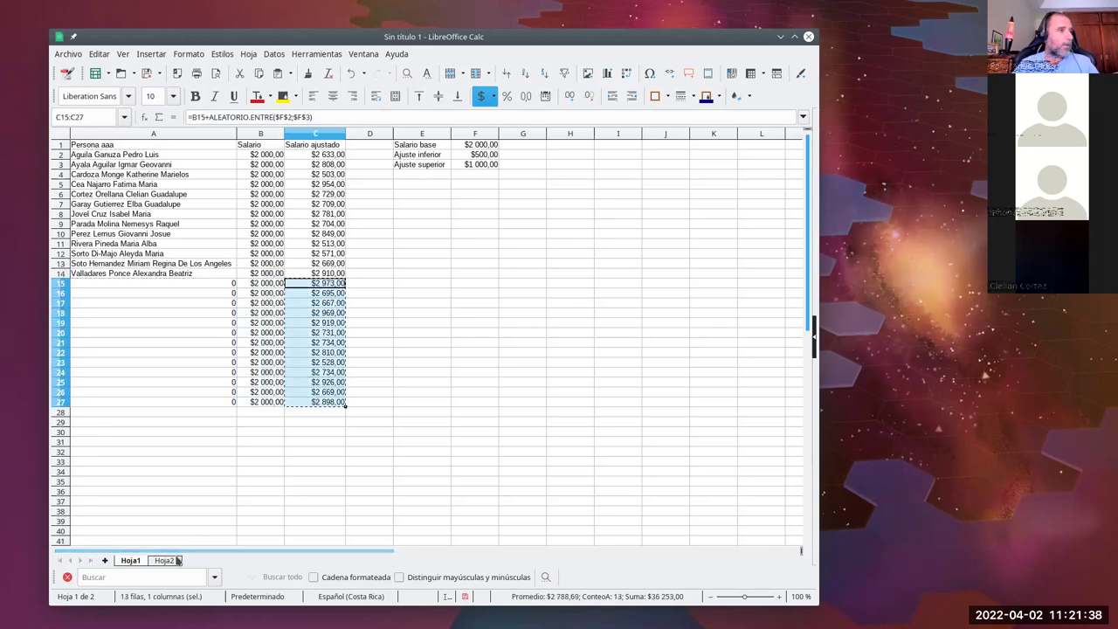
pyautogui.click(166, 559)
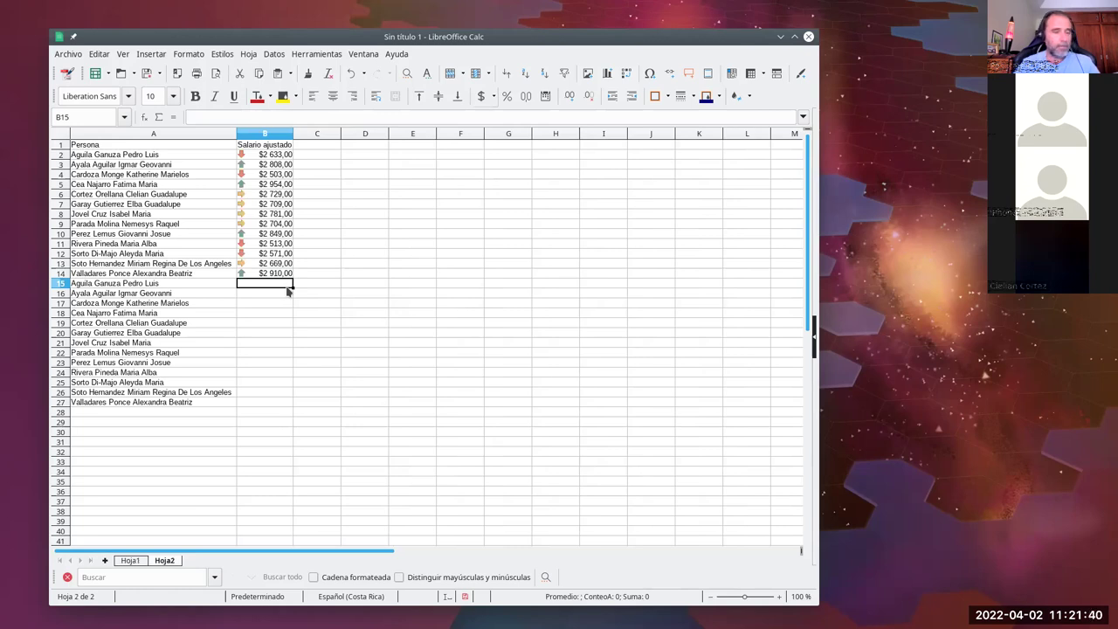
pyautogui.hotkey('ctrl', 'shift', 'v')
pyautogui.click(466, 472)
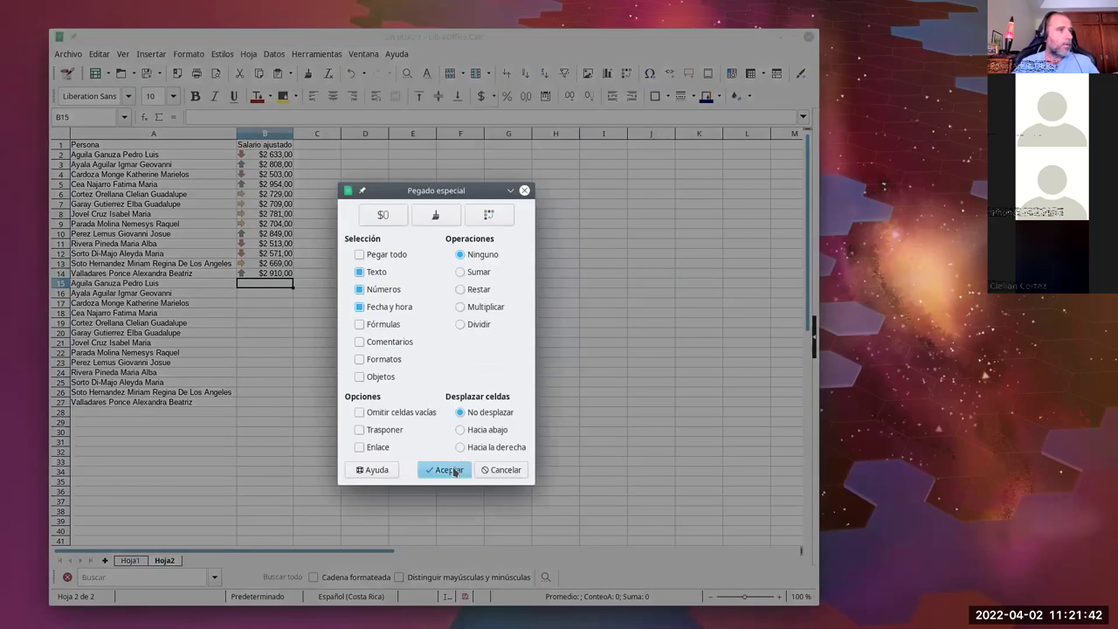
pyautogui.click(316, 293)
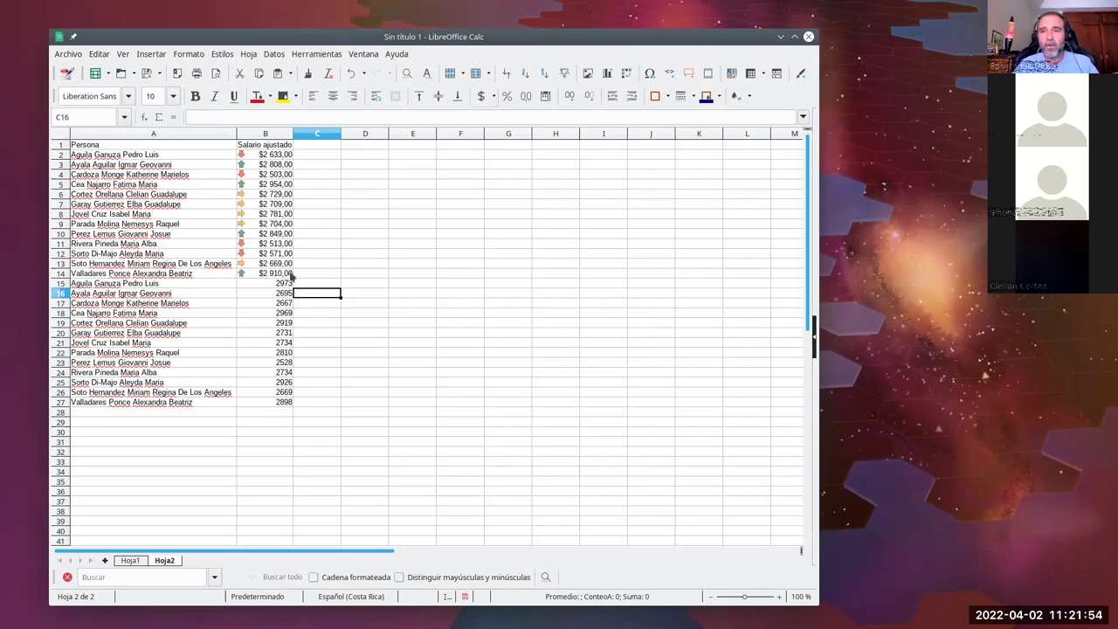
# Step: Clone the formatting of cell B14, including its currency format and arrow icons, onto the pasted salaries B15:B27
pyautogui.click(267, 403)
pyautogui.click(267, 392)
pyautogui.click(266, 285)
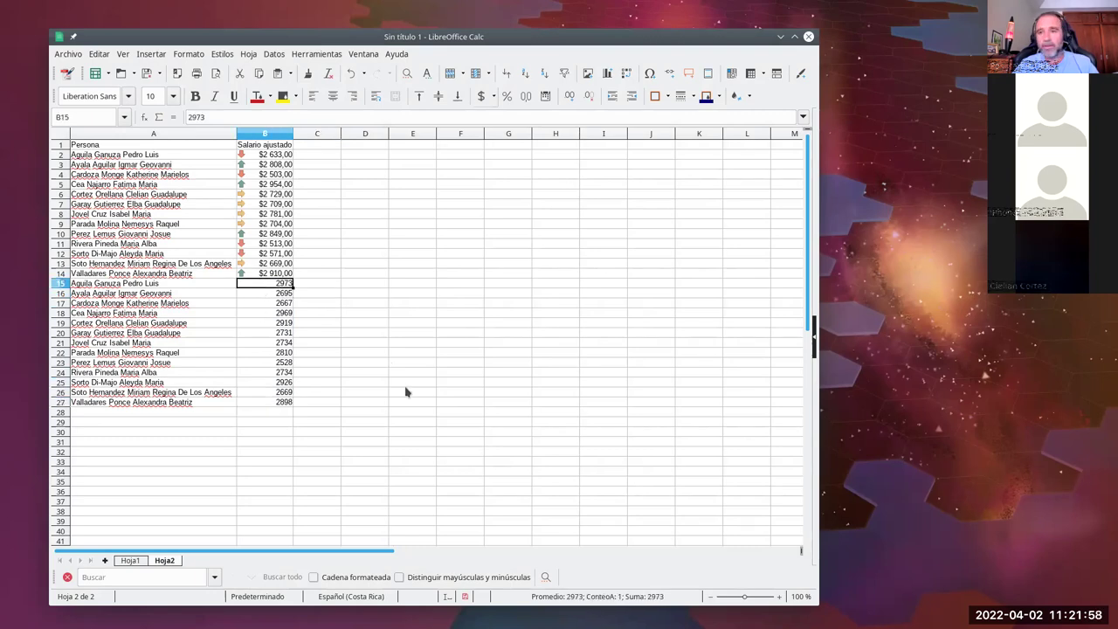
pyautogui.click(287, 276)
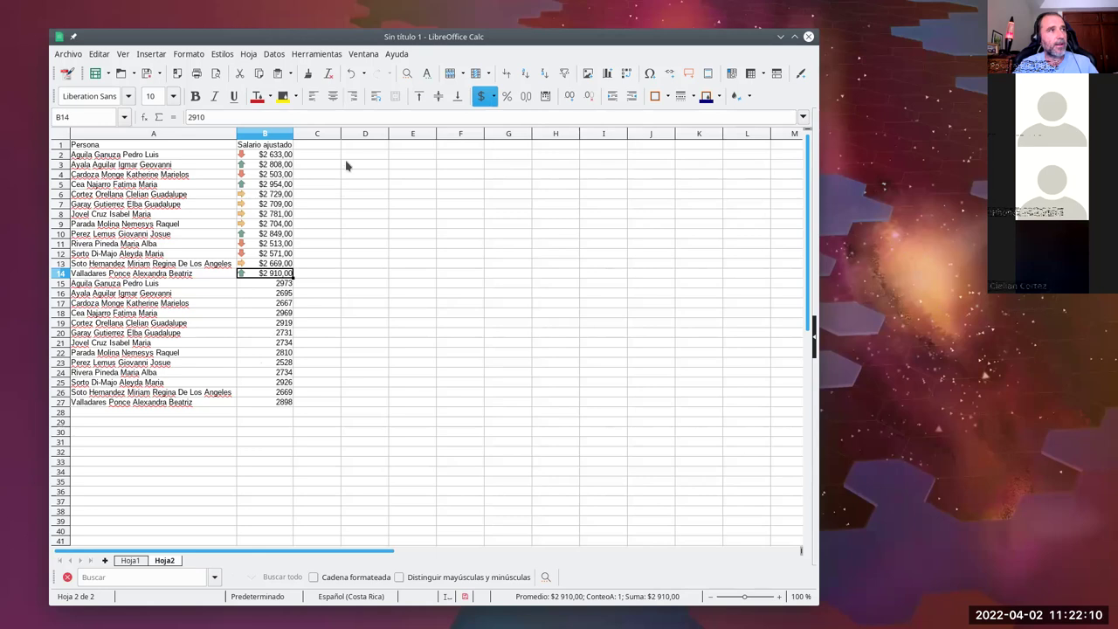
pyautogui.click(309, 75)
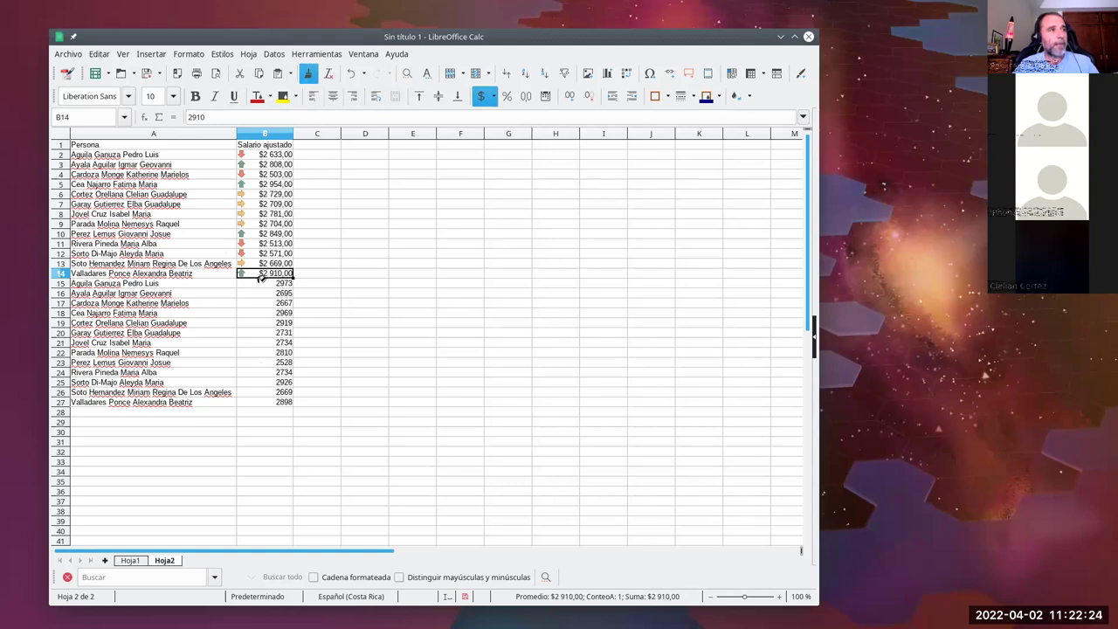
pyautogui.moveTo(259, 280); pyautogui.dragTo(261, 399)
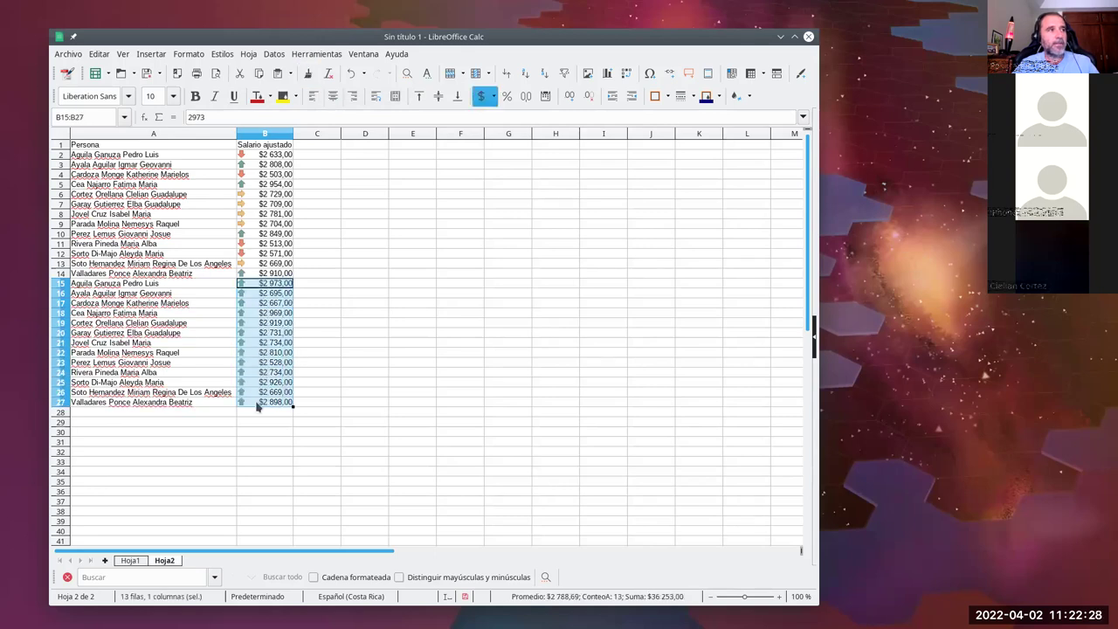
pyautogui.click(315, 373)
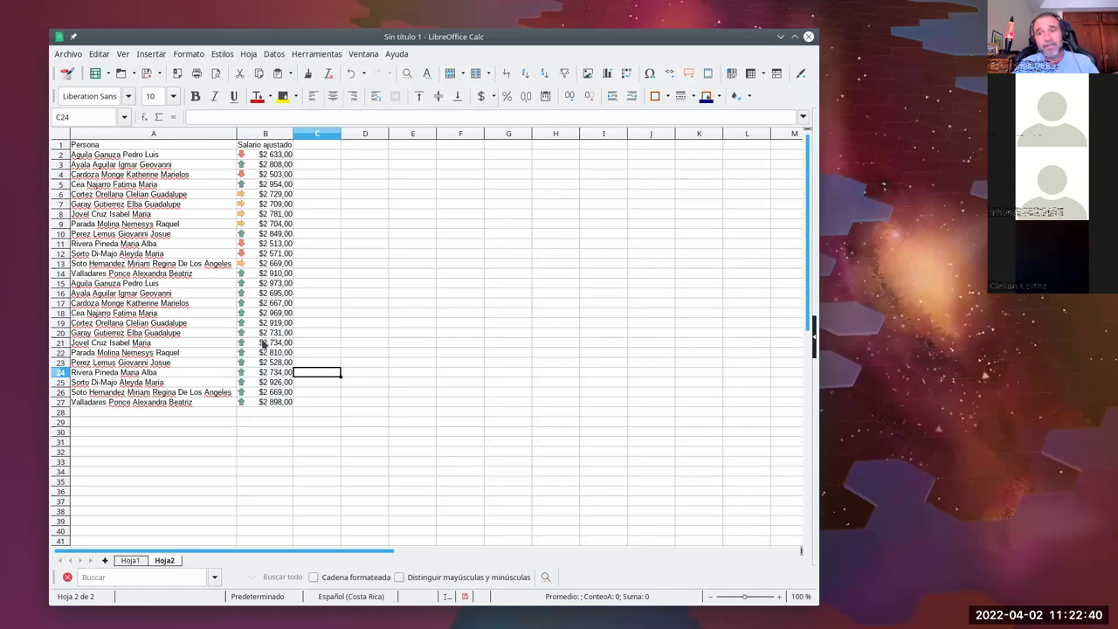
# Step: Try to apply a single three-arrow icon set across B2:B27 over the existing conditional formats, with percentage thresholds 33 and 66
pyautogui.click(260, 264)
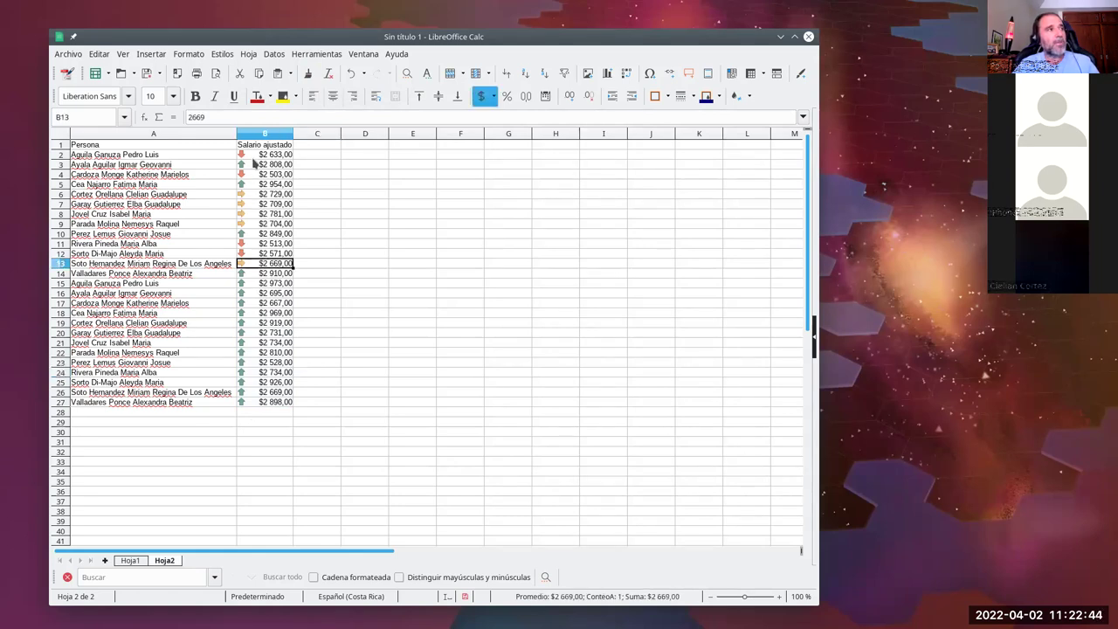
pyautogui.moveTo(254, 157); pyautogui.dragTo(271, 404)
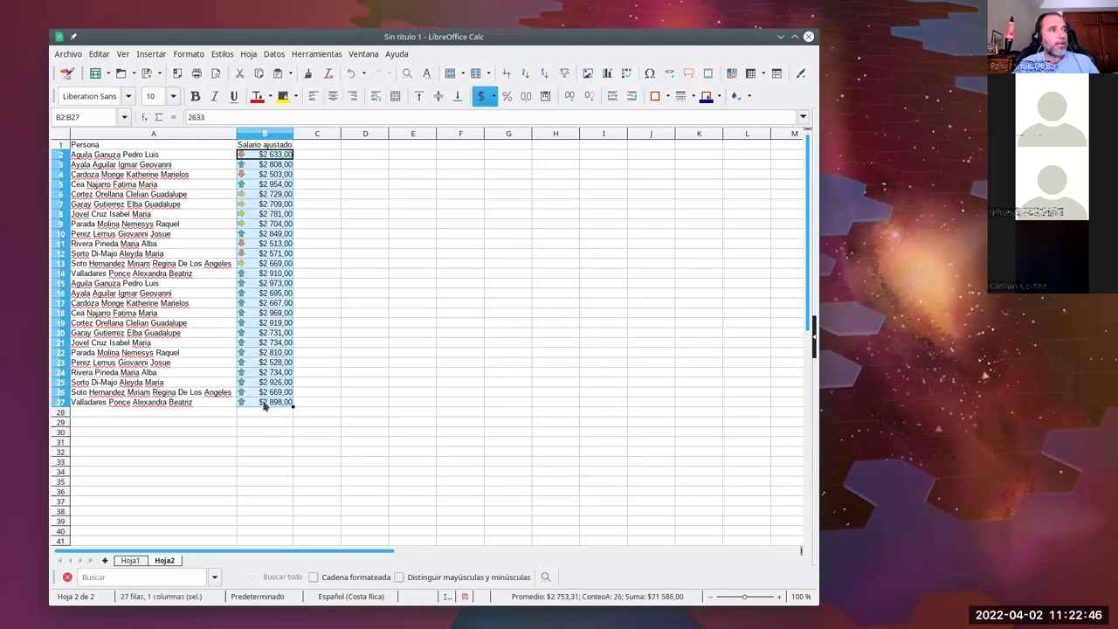
pyautogui.click(189, 54)
pyautogui.moveTo(223, 316)
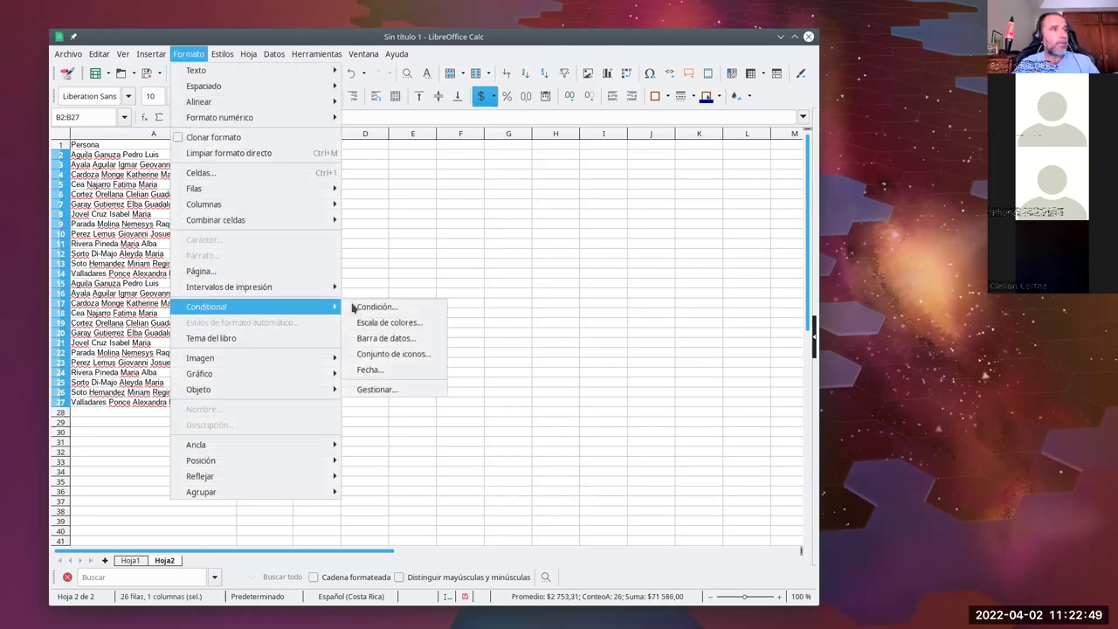
pyautogui.click(386, 356)
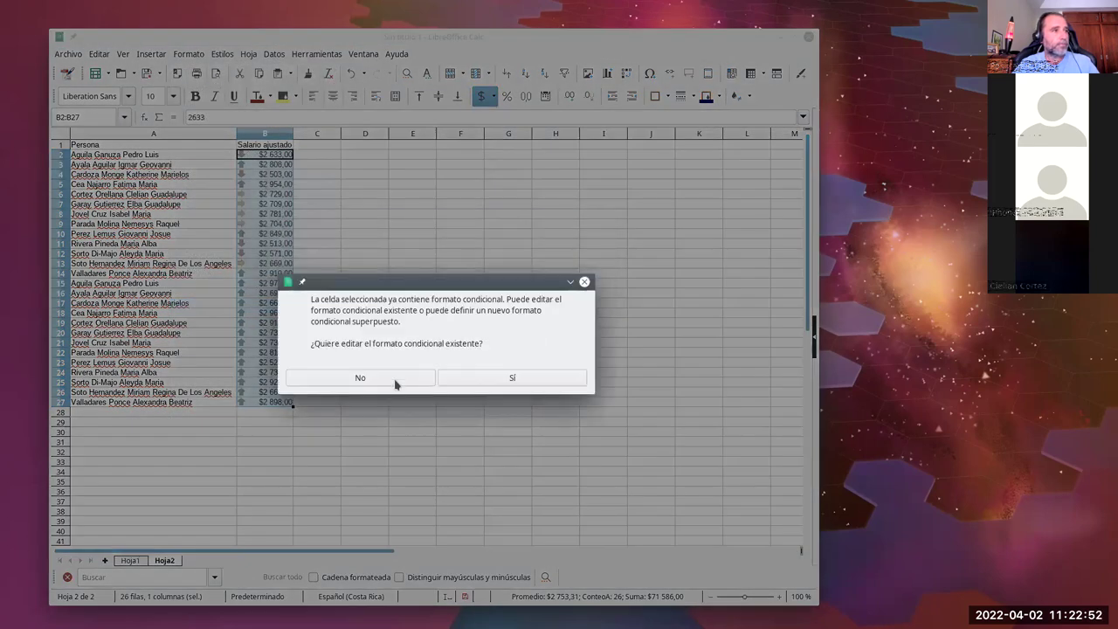
pyautogui.click(490, 386)
pyautogui.click(430, 260)
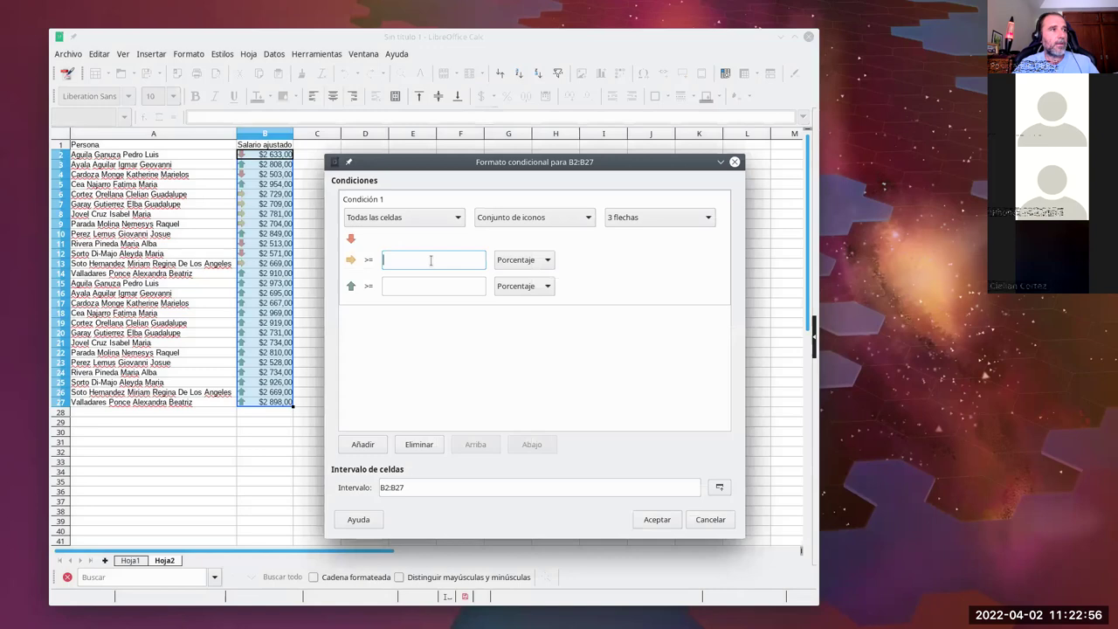
pyautogui.write('33')
pyautogui.click(430, 286)
pyautogui.write('66')
pyautogui.click(657, 518)
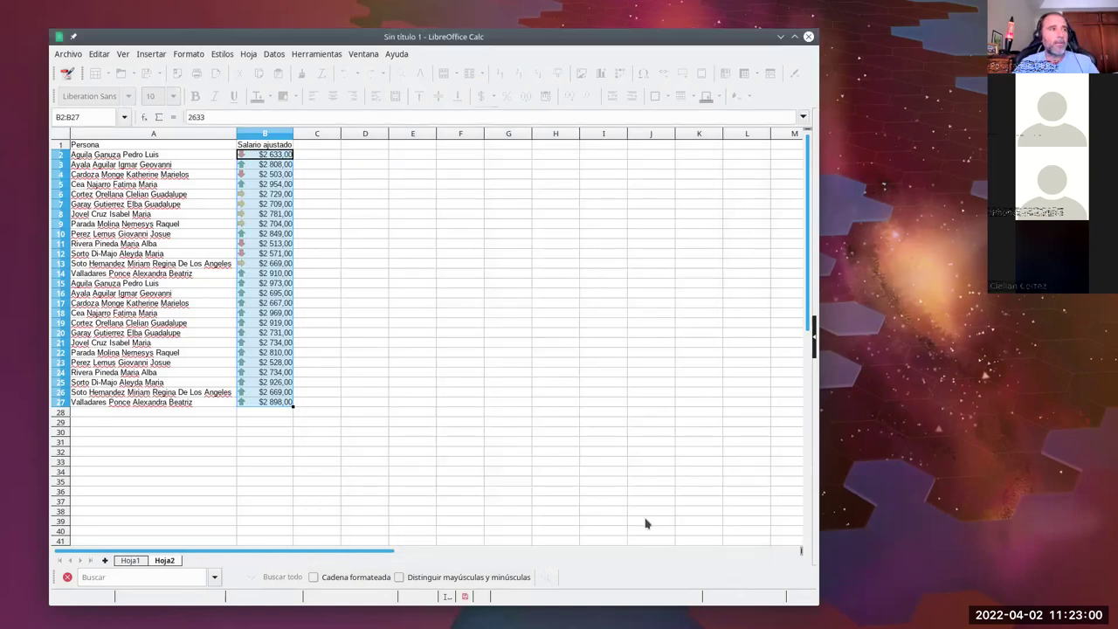
pyautogui.click(270, 293)
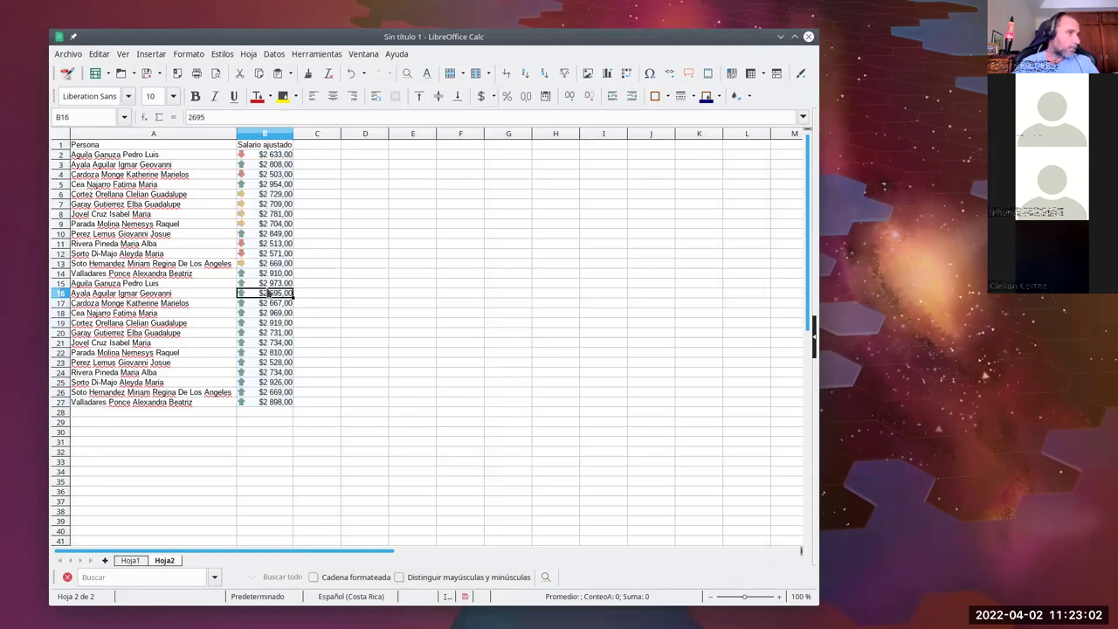
# Step: Remove all conditional formats defined for the salary cells, from the B2:B14 rule through the B27 rule
pyautogui.moveTo(266, 154); pyautogui.dragTo(276, 403)
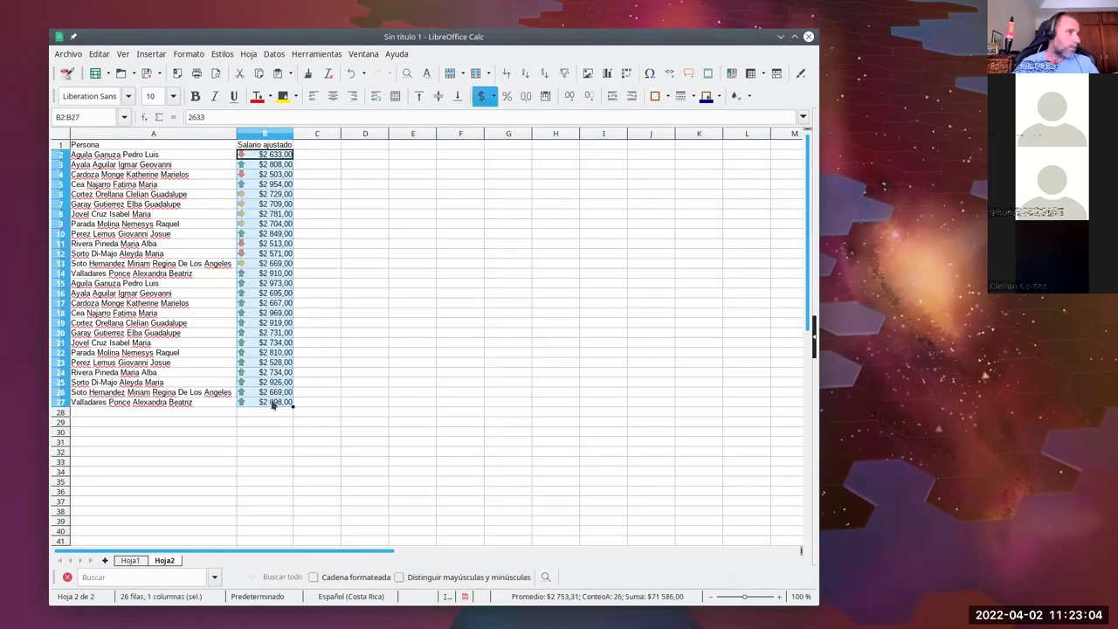
pyautogui.click(183, 54)
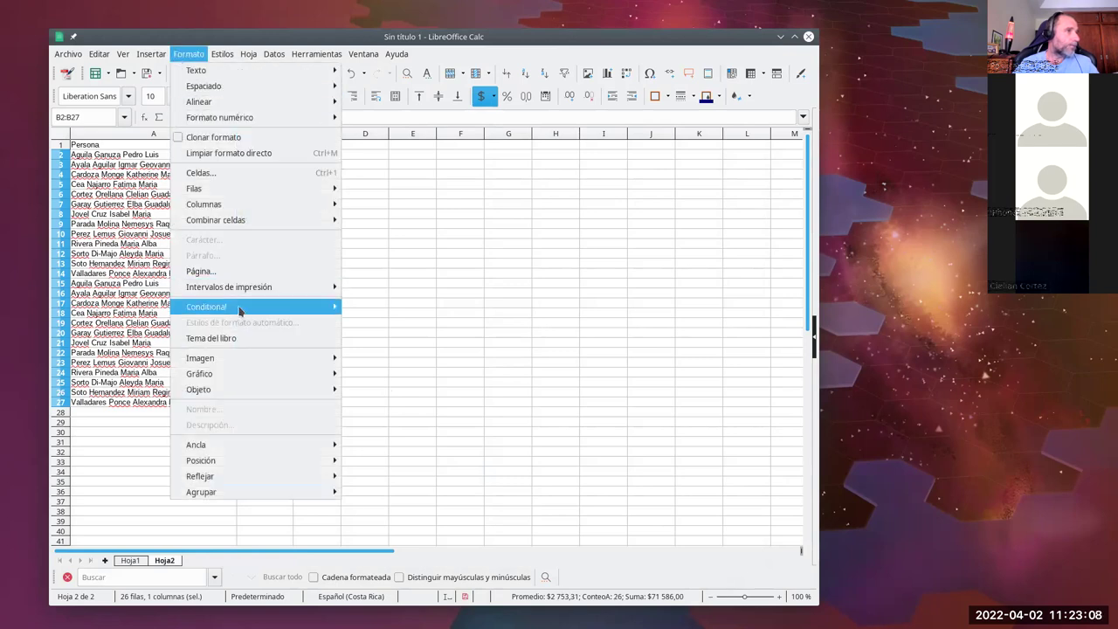
pyautogui.moveTo(227, 307)
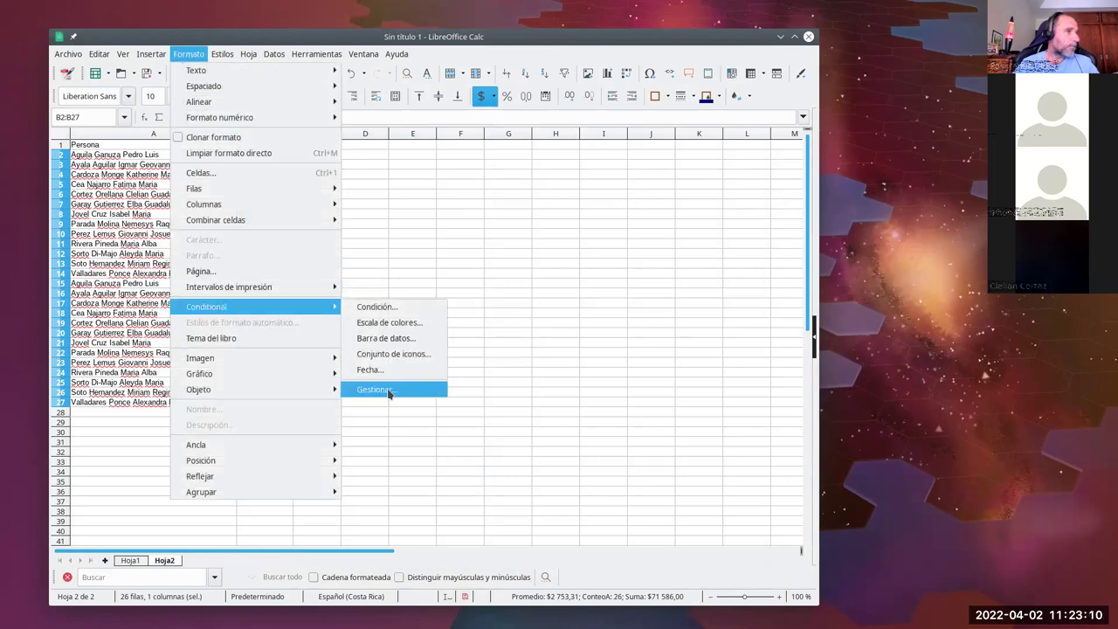
pyautogui.click(370, 388)
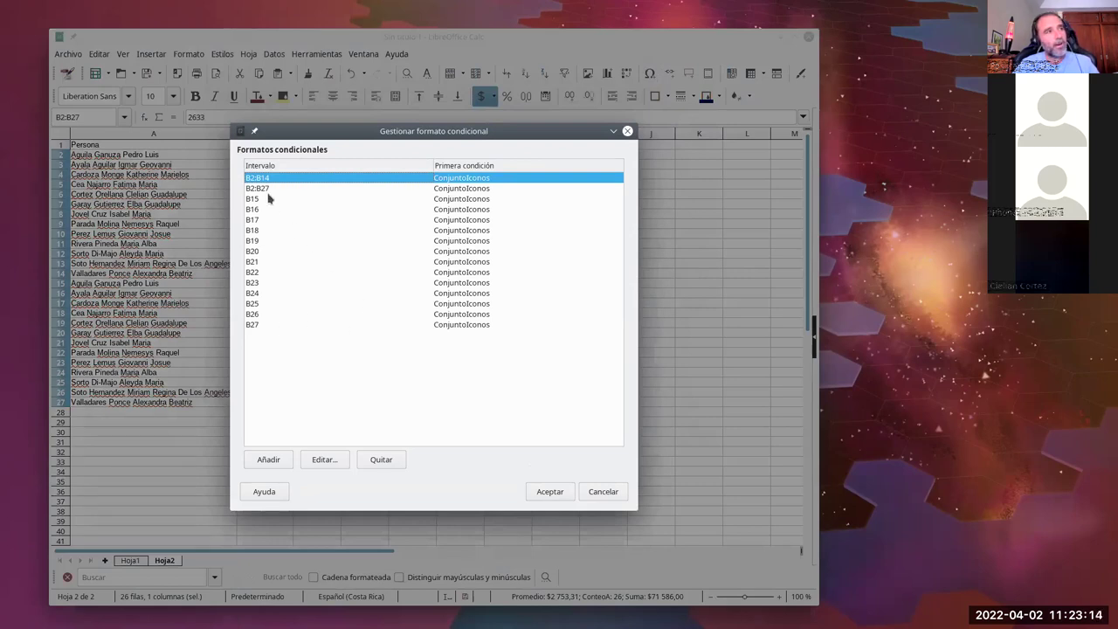
pyautogui.keyDown('shift'); pyautogui.click(266, 318); pyautogui.keyUp('shift')
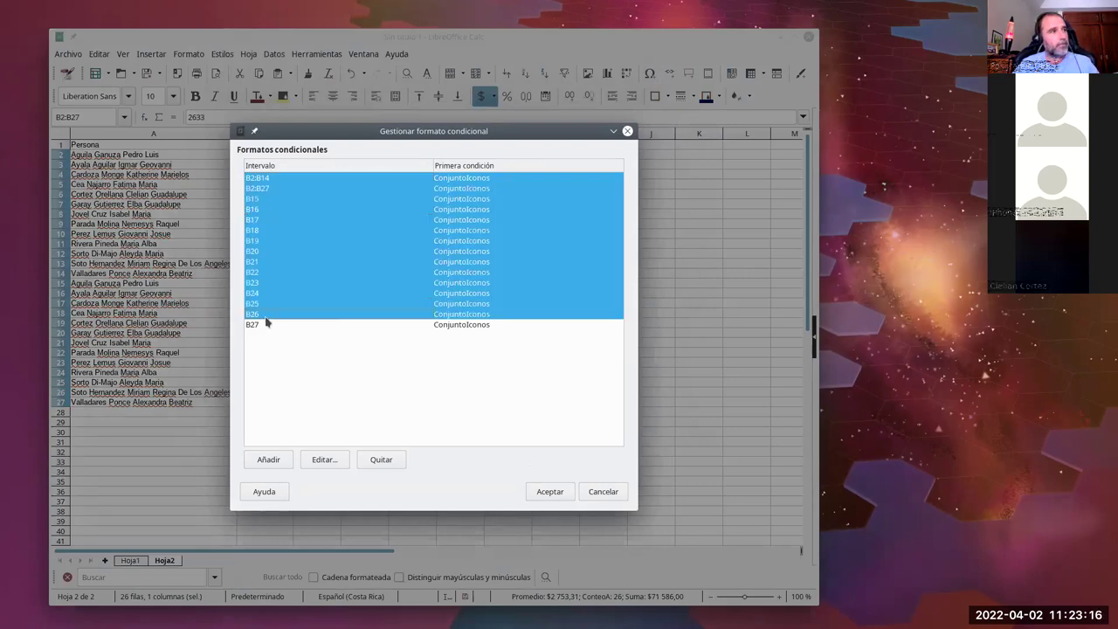
pyautogui.keyDown('shift'); pyautogui.click(266, 325); pyautogui.keyUp('shift')
pyautogui.click(382, 459)
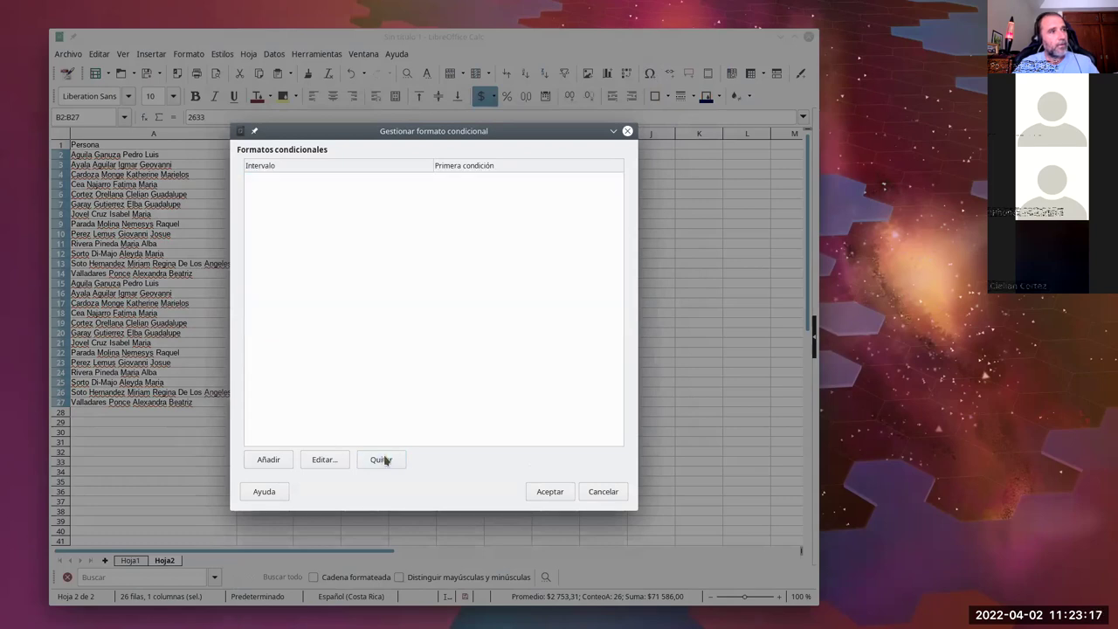
pyautogui.click(551, 492)
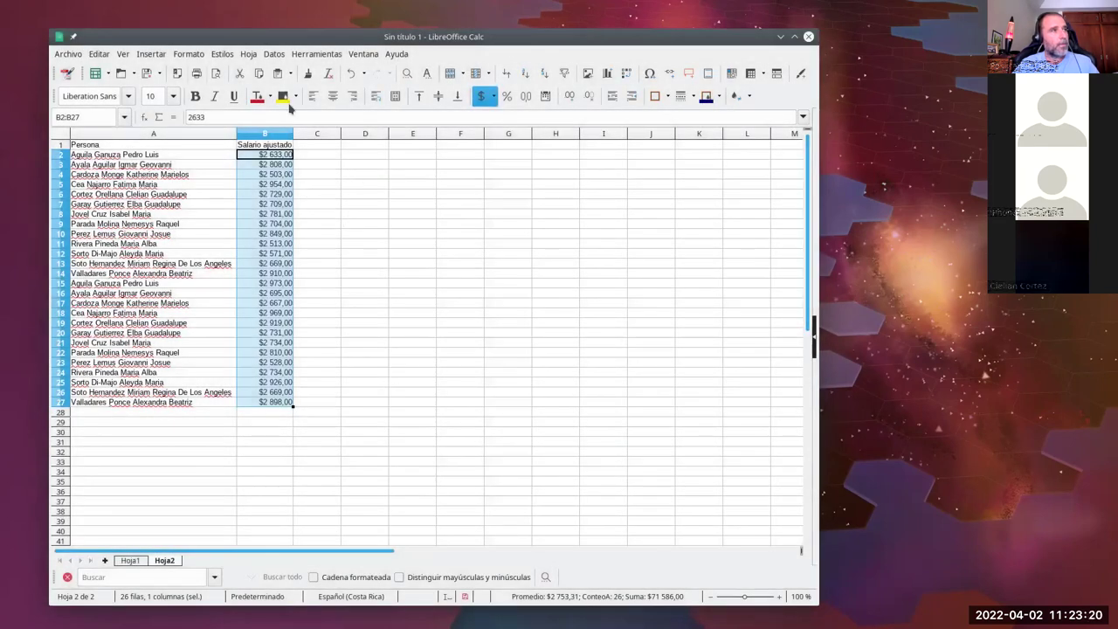
# Step: Apply a fresh three-arrow icon set to B2:B27, with percentage thresholds for the middle arrow (33) and the up arrow
pyautogui.click(188, 53)
pyautogui.moveTo(243, 296)
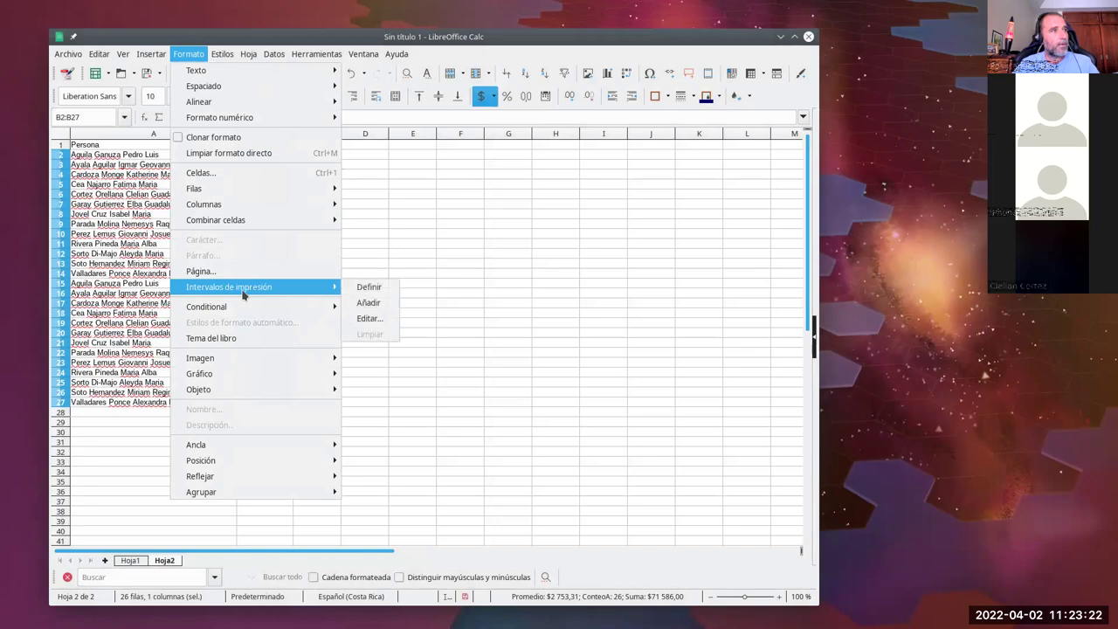
pyautogui.moveTo(270, 308)
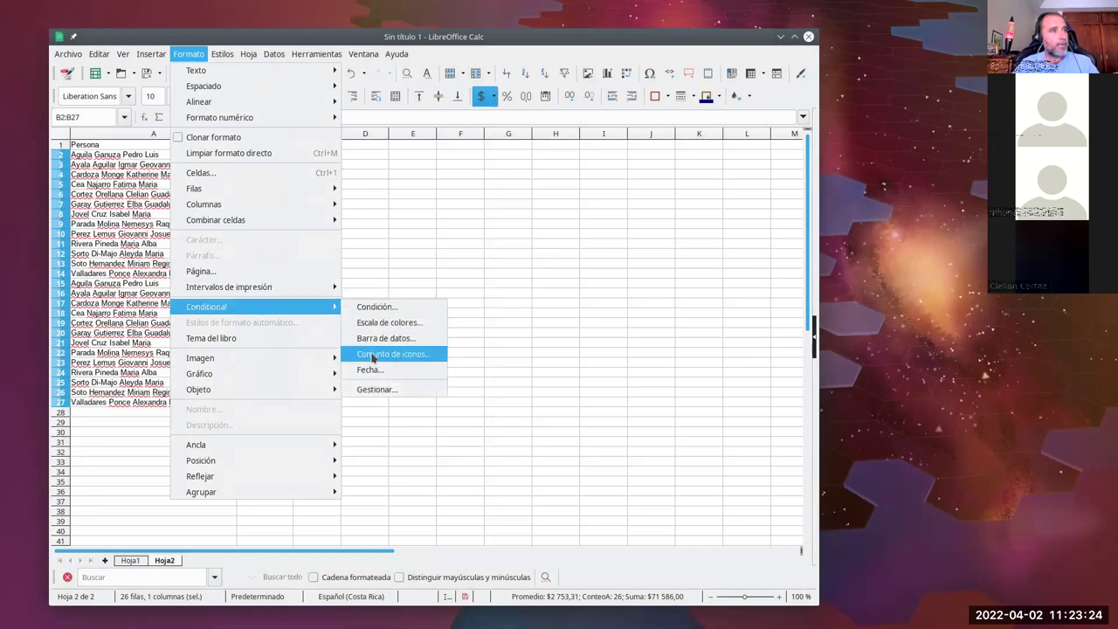
pyautogui.click(373, 355)
pyautogui.click(390, 260)
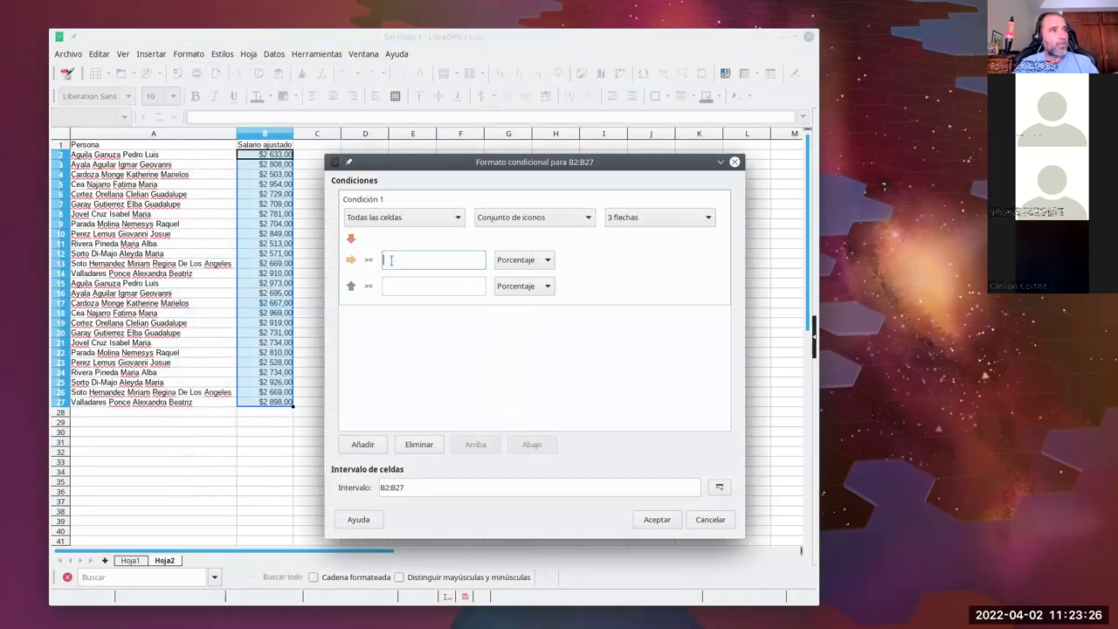
pyautogui.write('33')
pyautogui.click(387, 284)
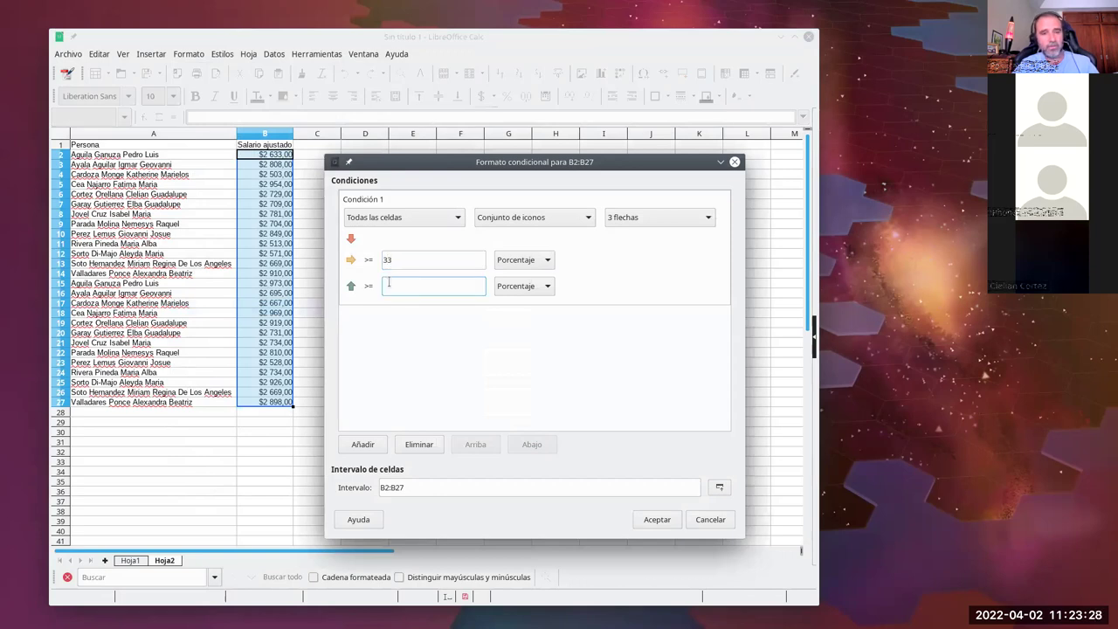
pyautogui.click(655, 520)
pyautogui.click(330, 255)
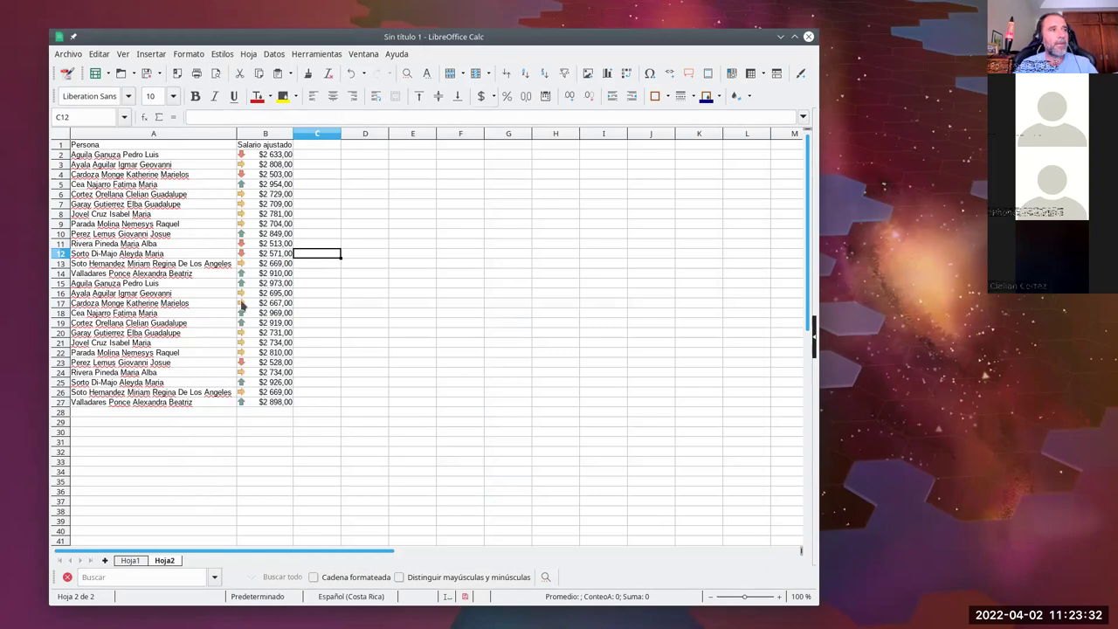
pyautogui.click(268, 404)
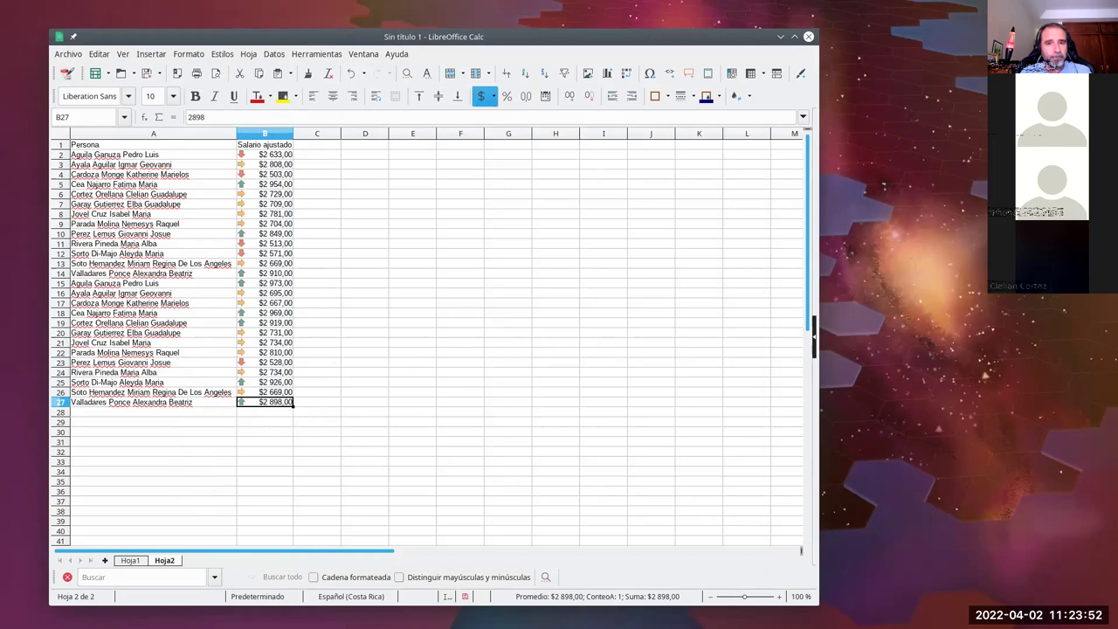
# Step: Enter the column heading Unidad in C1, next to Salario ajustado
pyautogui.click(321, 147)
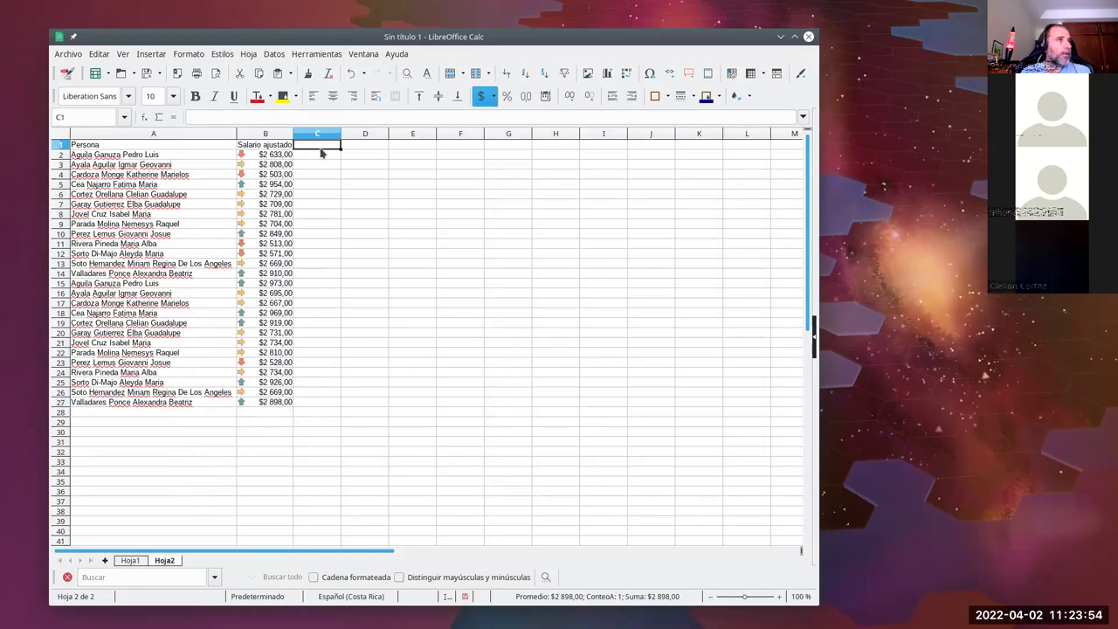
pyautogui.write('Unidad')
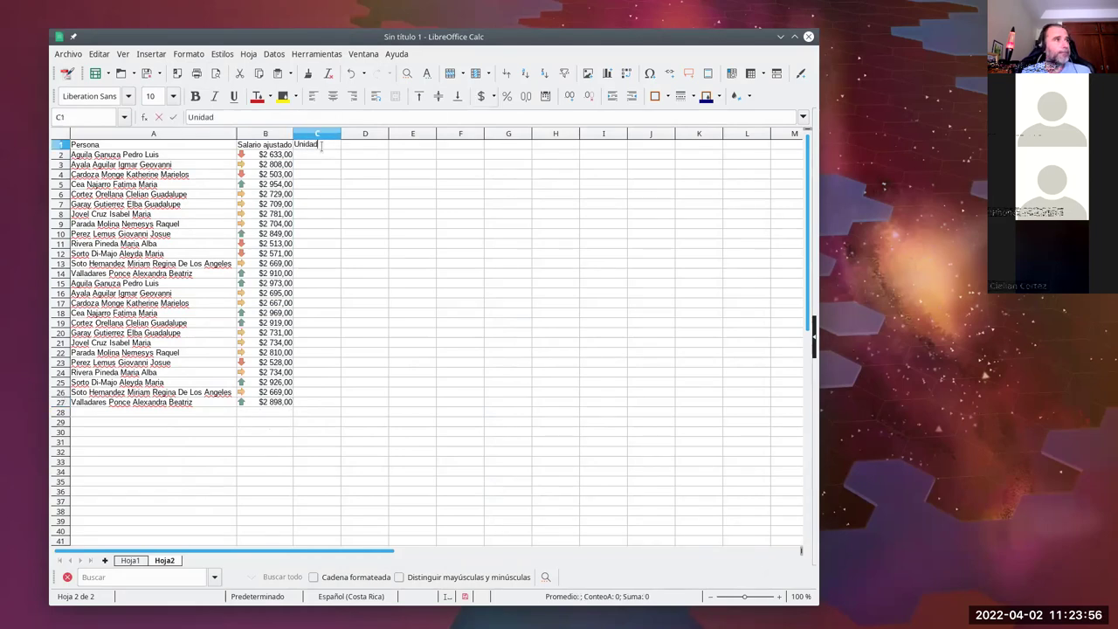
pyautogui.press('Return')
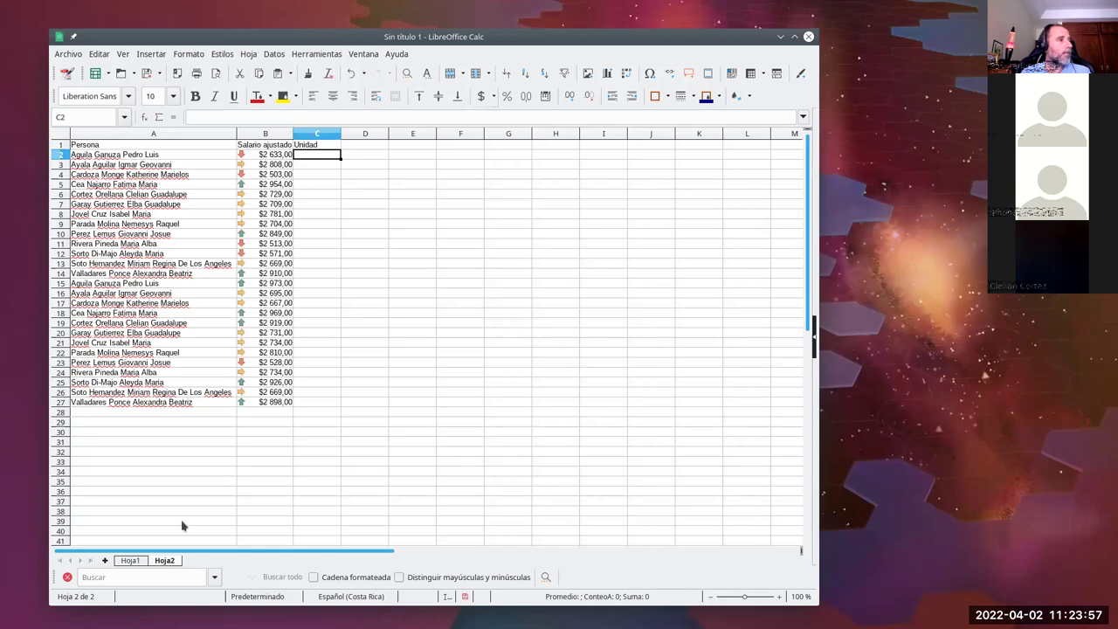
# Step: Add a new sheet and enter the heading Unidad in A1
pyautogui.click(105, 560)
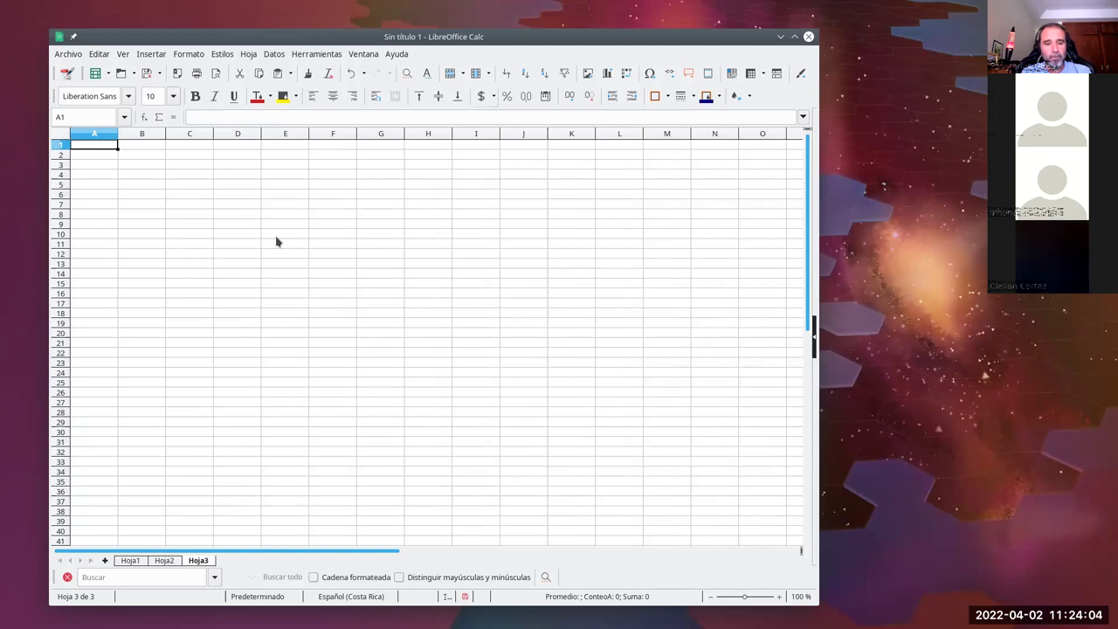
pyautogui.write('Unidad')
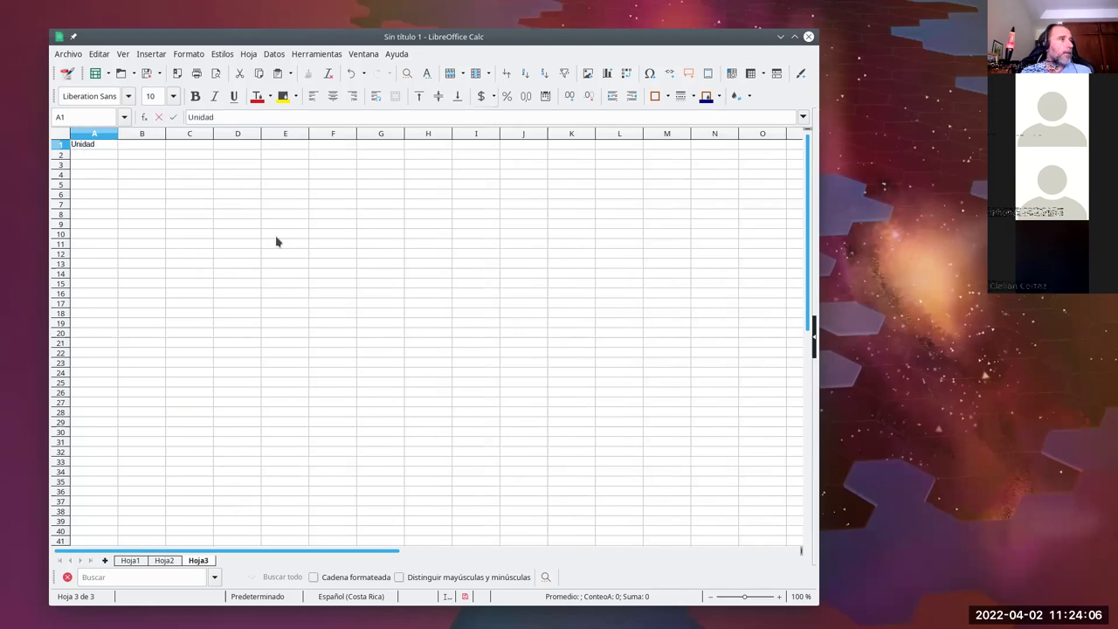
pyautogui.click(105, 157)
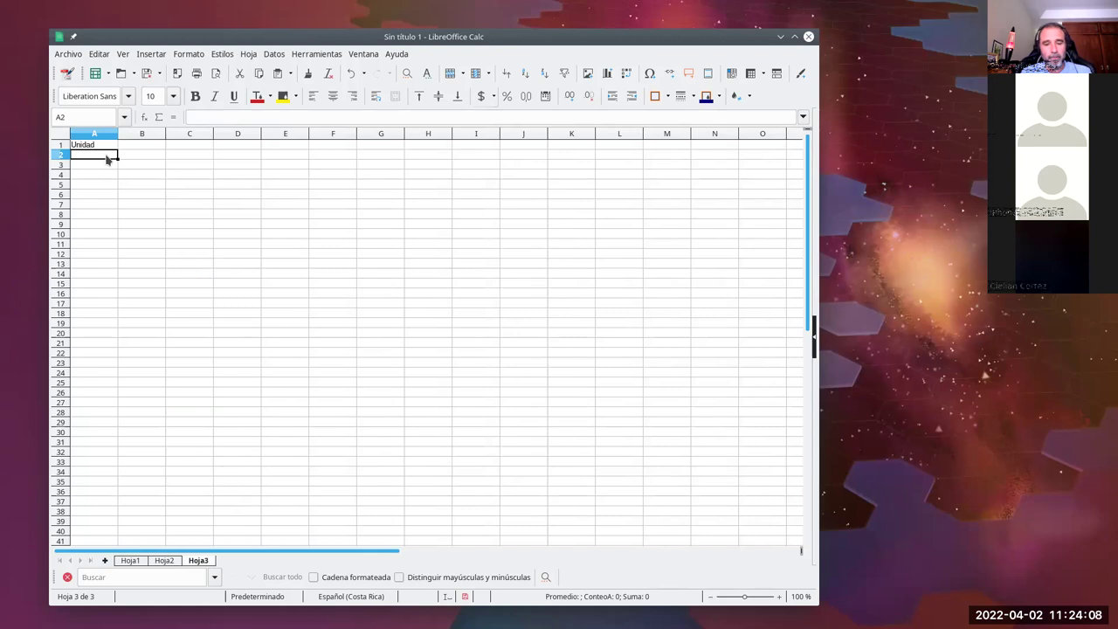
# Step: List the units Emergencia, Estadística, Laboratorio and Farmacia in A2:A5 under the Unidad heading
pyautogui.write('Emergencia')
pyautogui.press('Return')
pyautogui.write('Es')
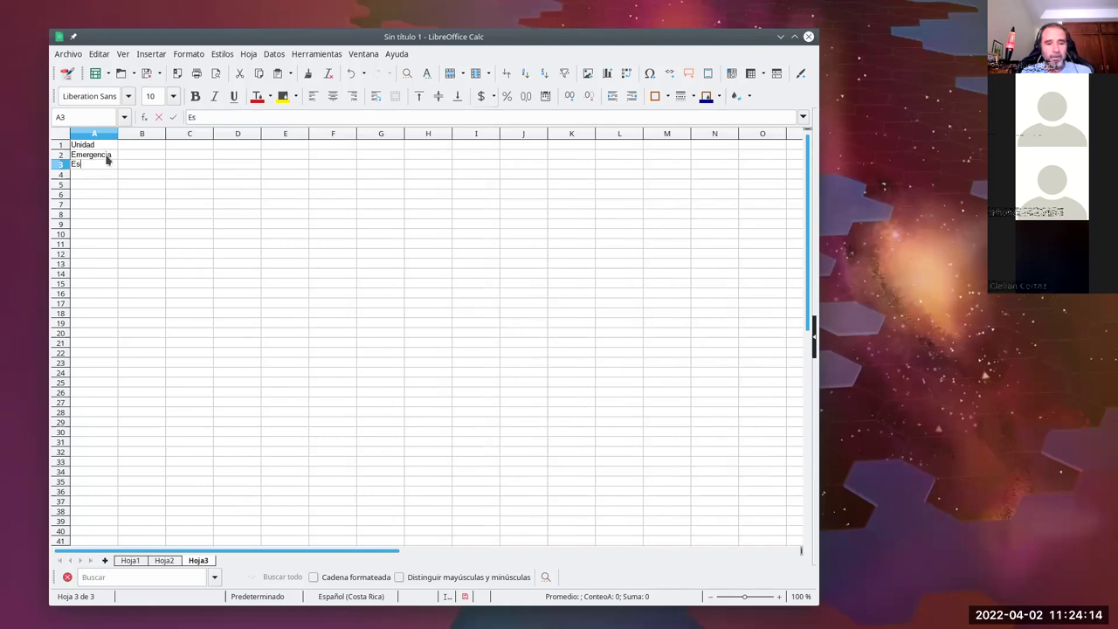
pyautogui.write('tadistica')
pyautogui.press('Return')
pyautogui.write('Laboratorio')
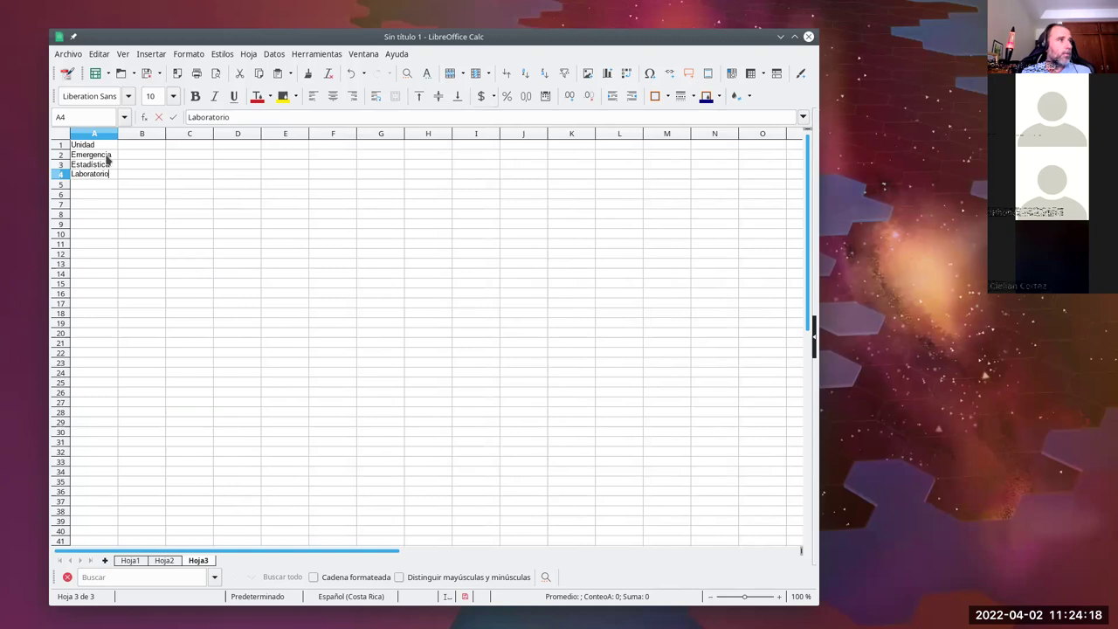
pyautogui.press('Return')
pyautogui.write('Farma')
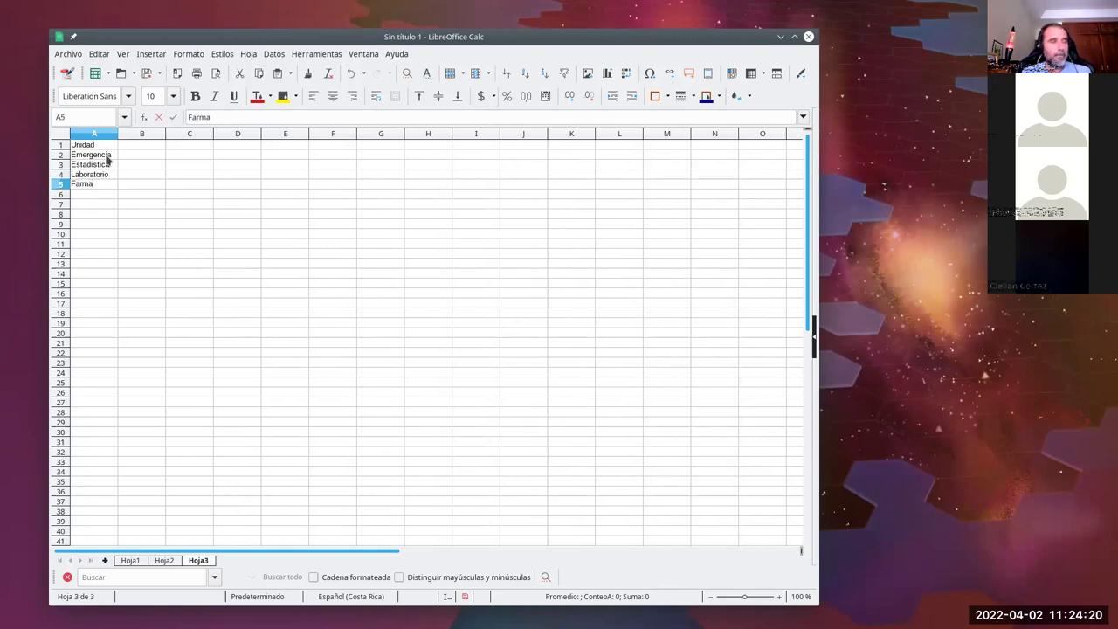
pyautogui.write('cia')
pyautogui.press('Return')
# Step: Add Hospitalización, Consulta Externa and Administración in A6:A8 and widen column A to fit the unit names
pyautogui.write('Hospitalizaci')
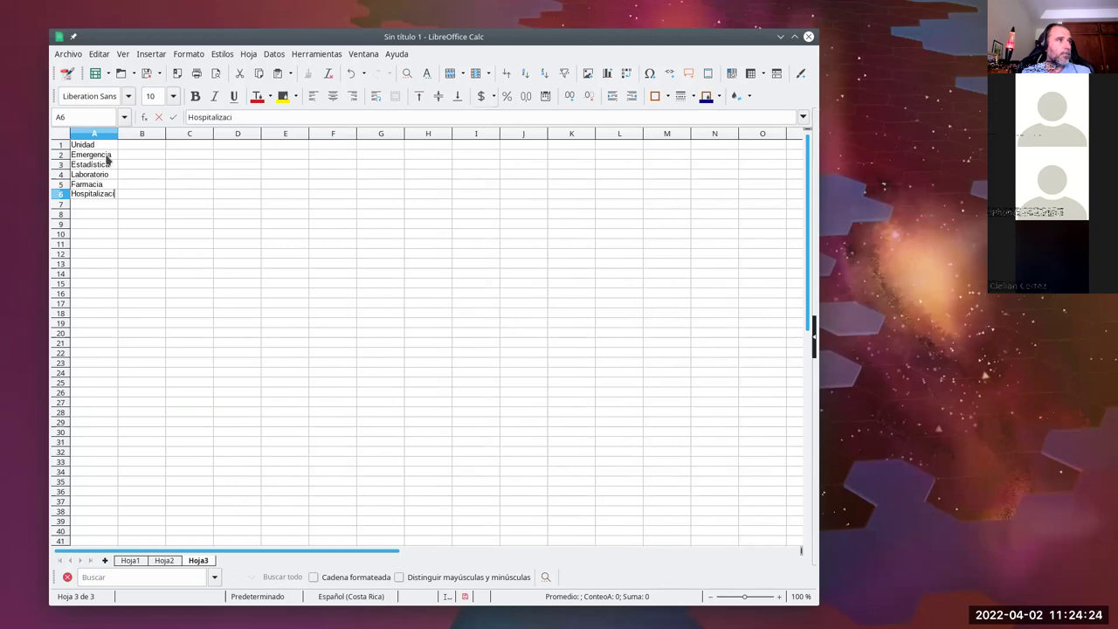
pyautogui.write('ón')
pyautogui.press('Return')
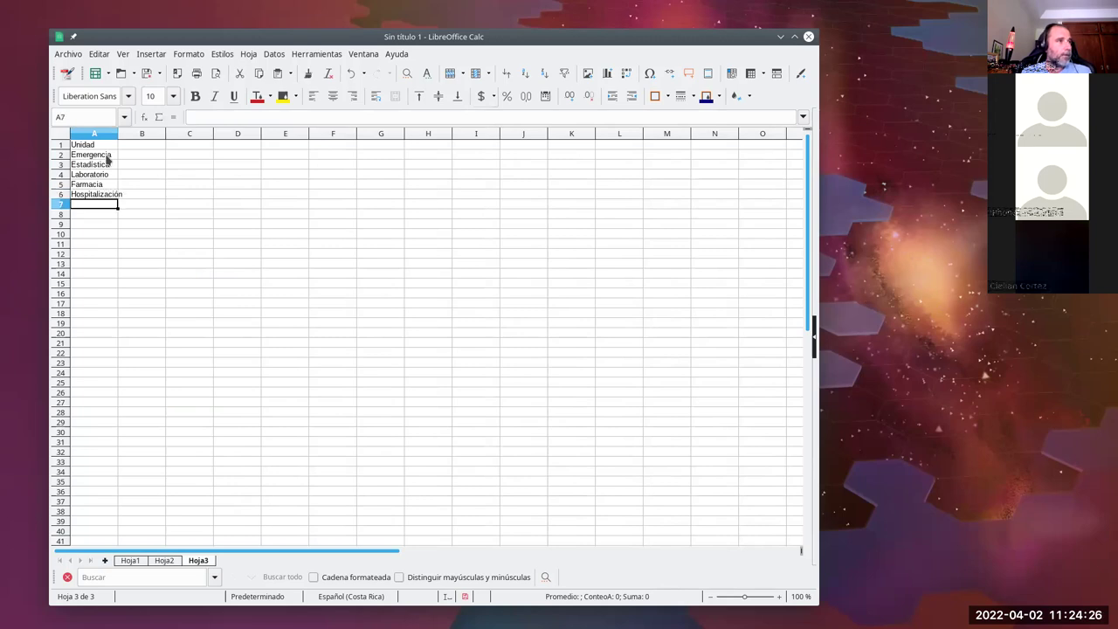
pyautogui.write('Consulta E')
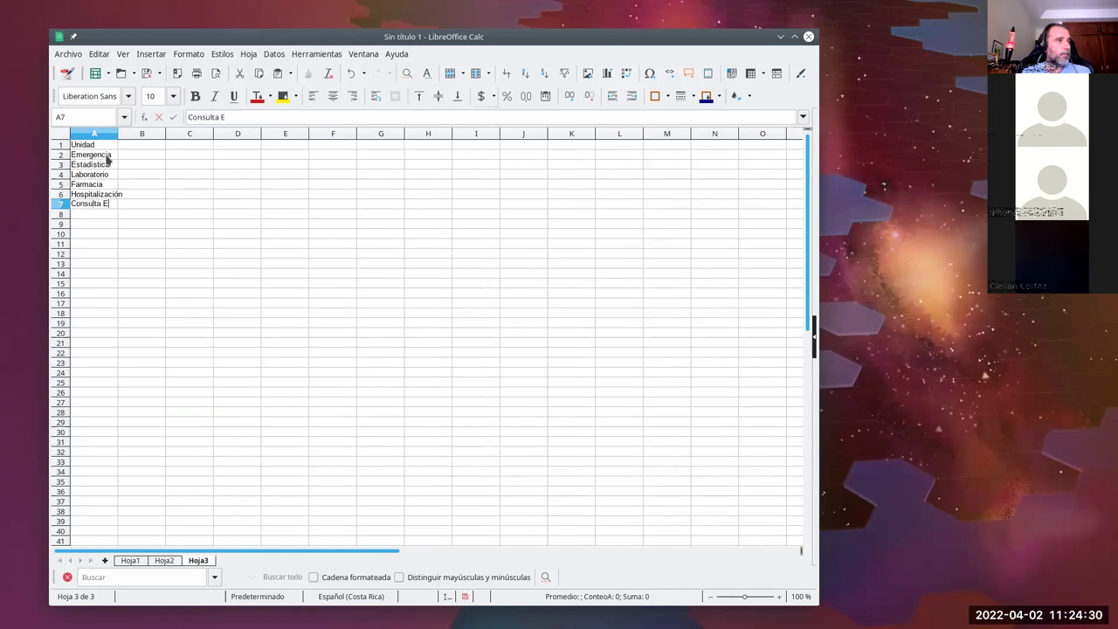
pyautogui.write('xterna')
pyautogui.press('Return')
pyautogui.write('Admi')
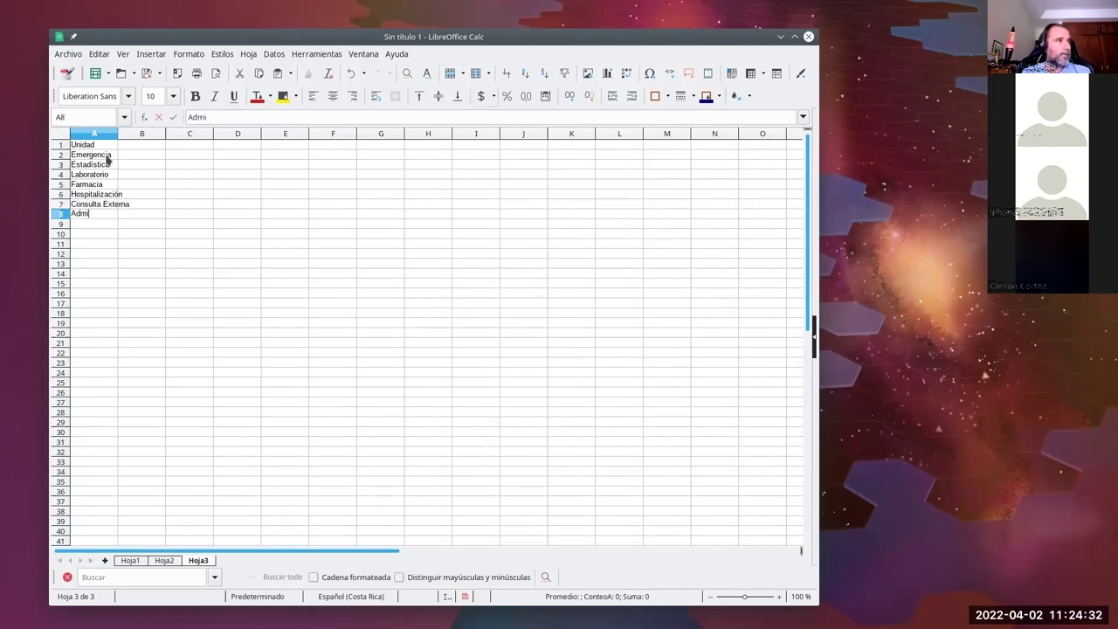
pyautogui.write('nistración')
pyautogui.press('Return')
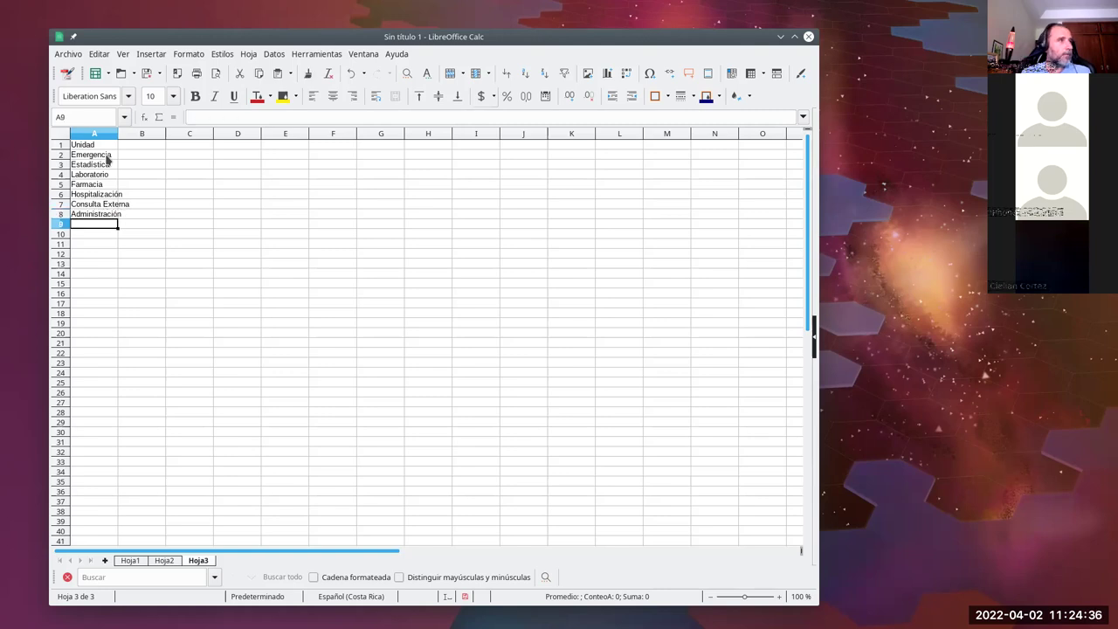
pyautogui.moveTo(118, 133); pyautogui.dragTo(135, 132)
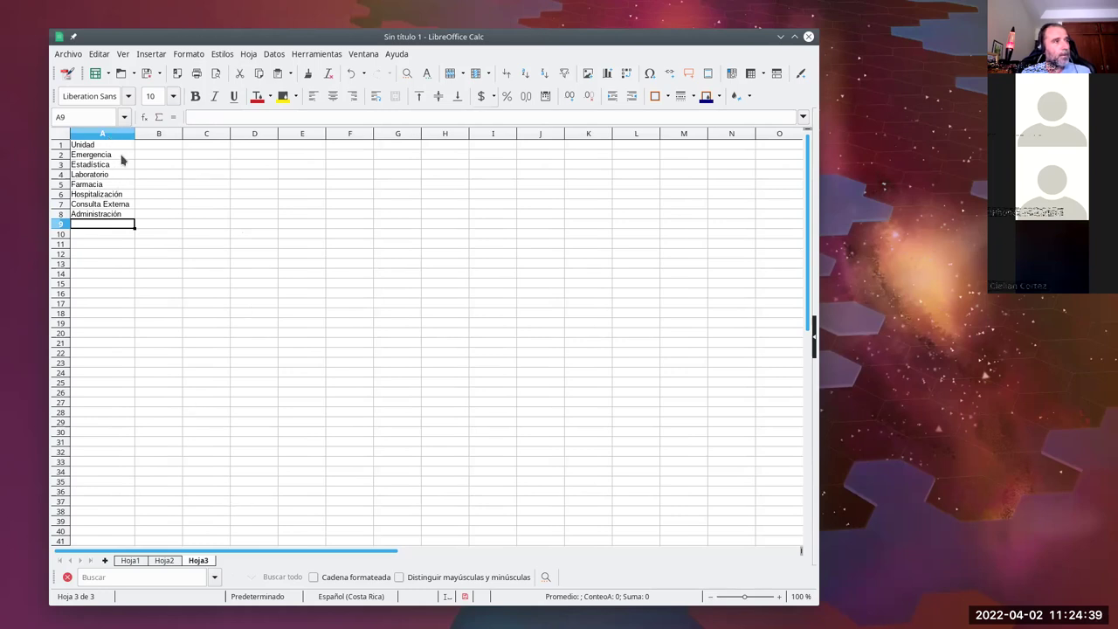
# Step: In Hoja2, enter Estadística in C2 and Cons in C3 under Unidad
pyautogui.click(164, 560)
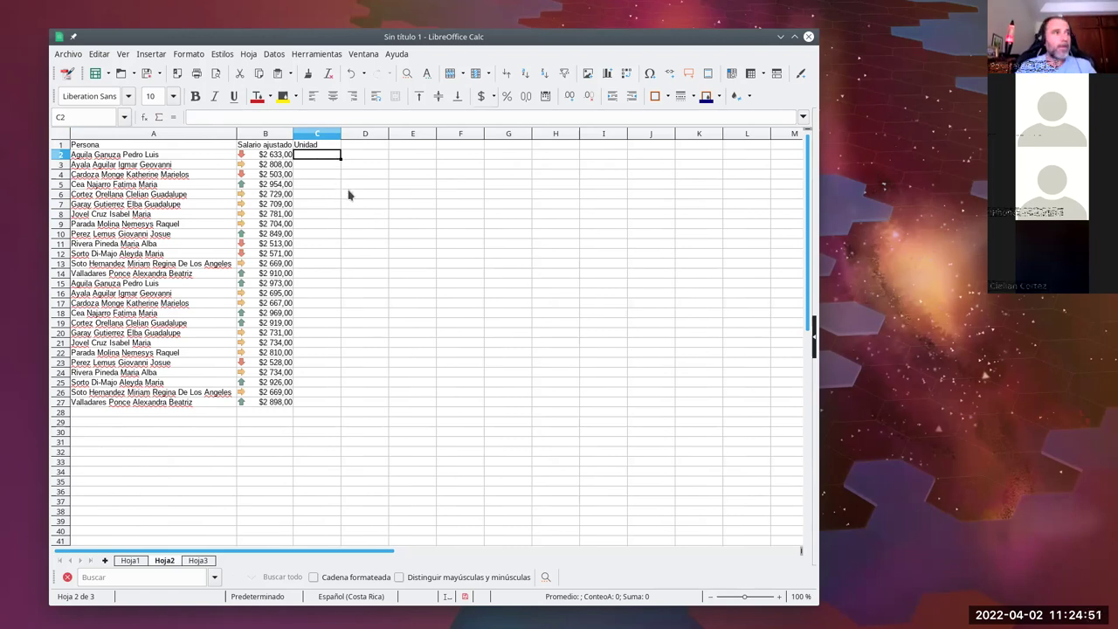
pyautogui.write('Esta')
pyautogui.write('distica')
pyautogui.press('Return')
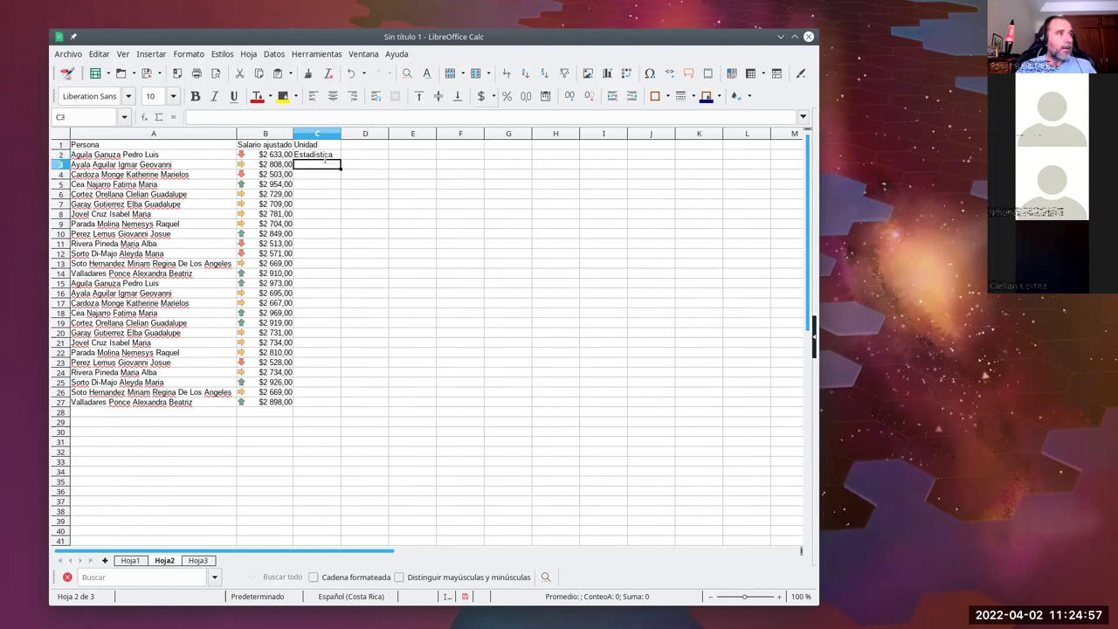
pyautogui.write('Const')
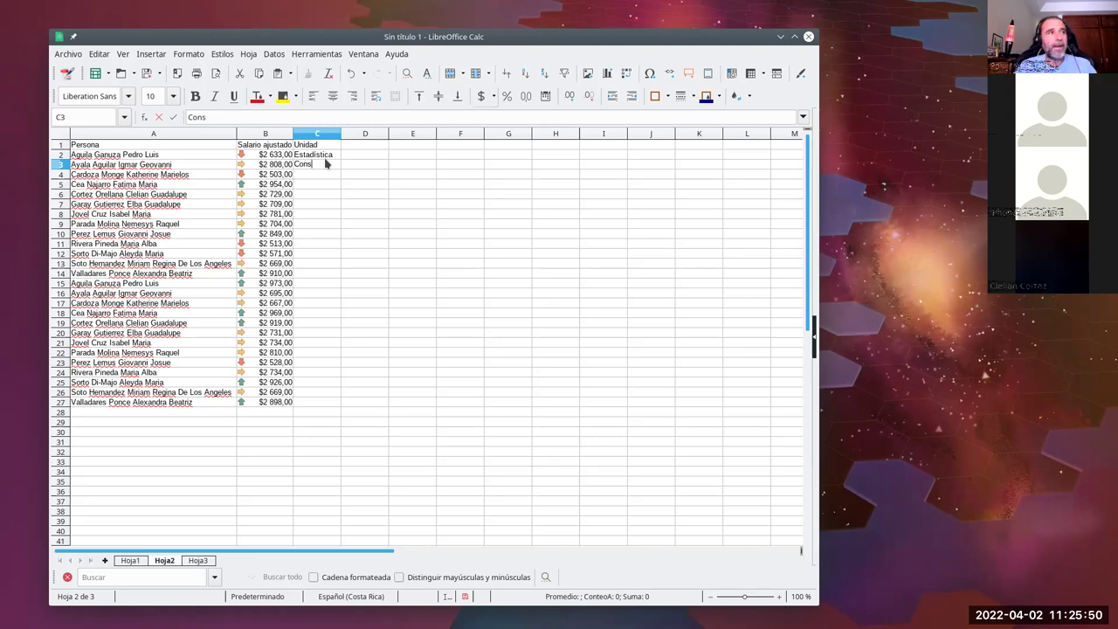
pyautogui.press('Up')
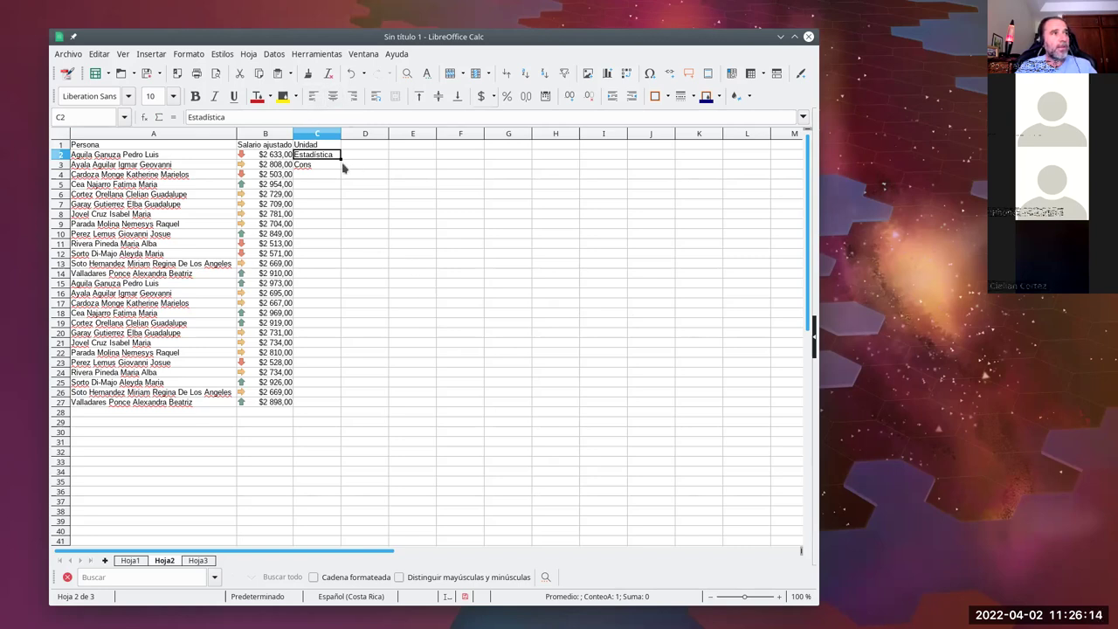
# Step: Apply a Lista validity rule to C2 with the entries Cosa 1 and Cosa 2
pyautogui.click(274, 53)
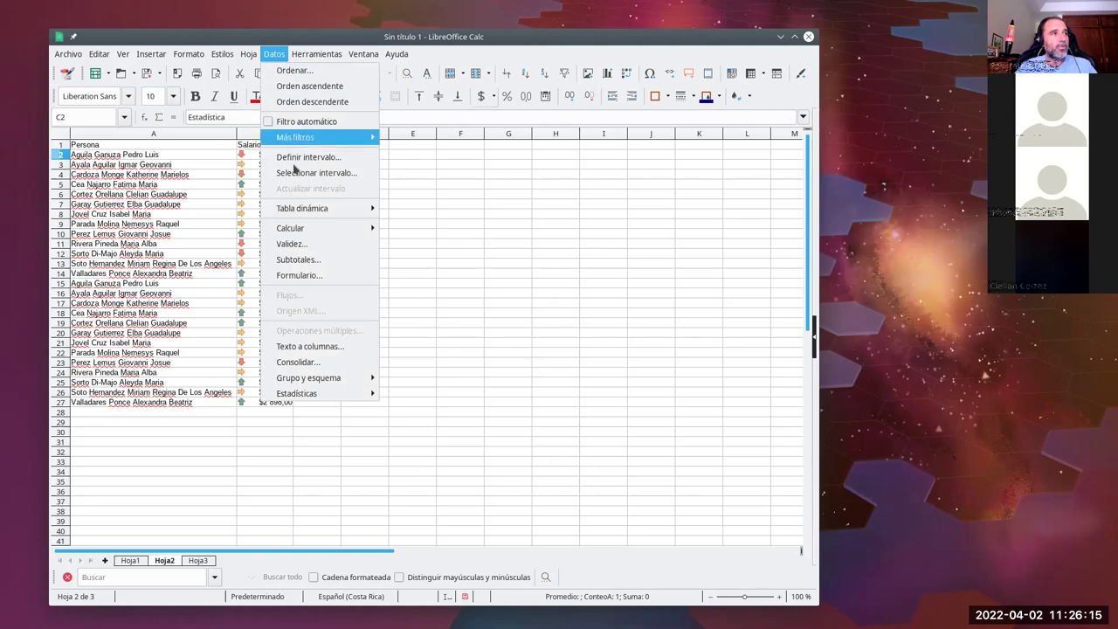
pyautogui.click(312, 249)
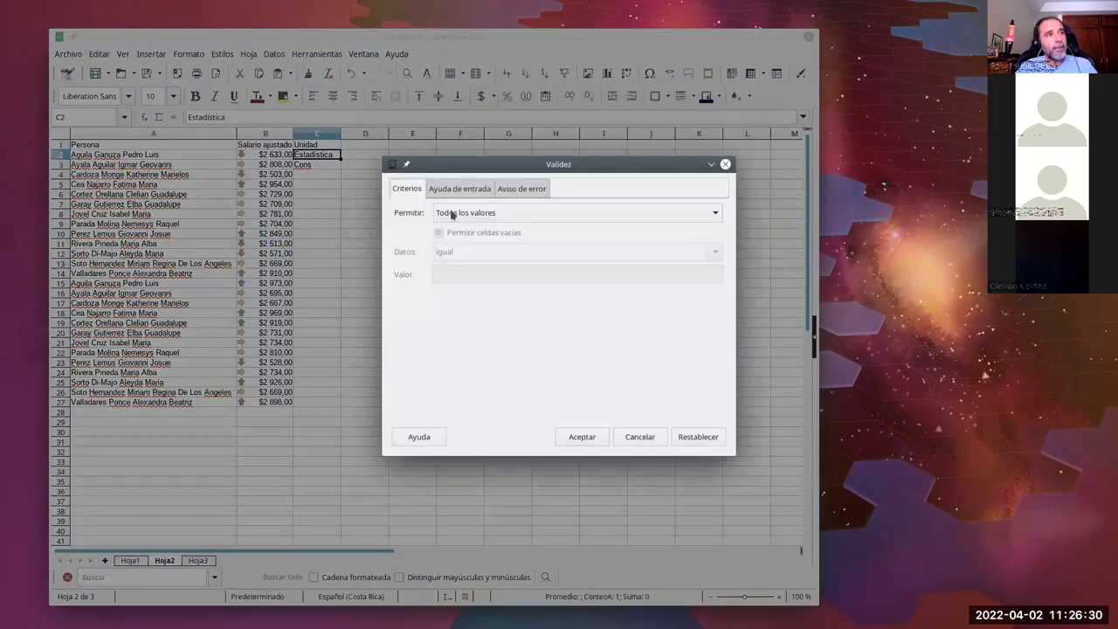
pyautogui.click(537, 215)
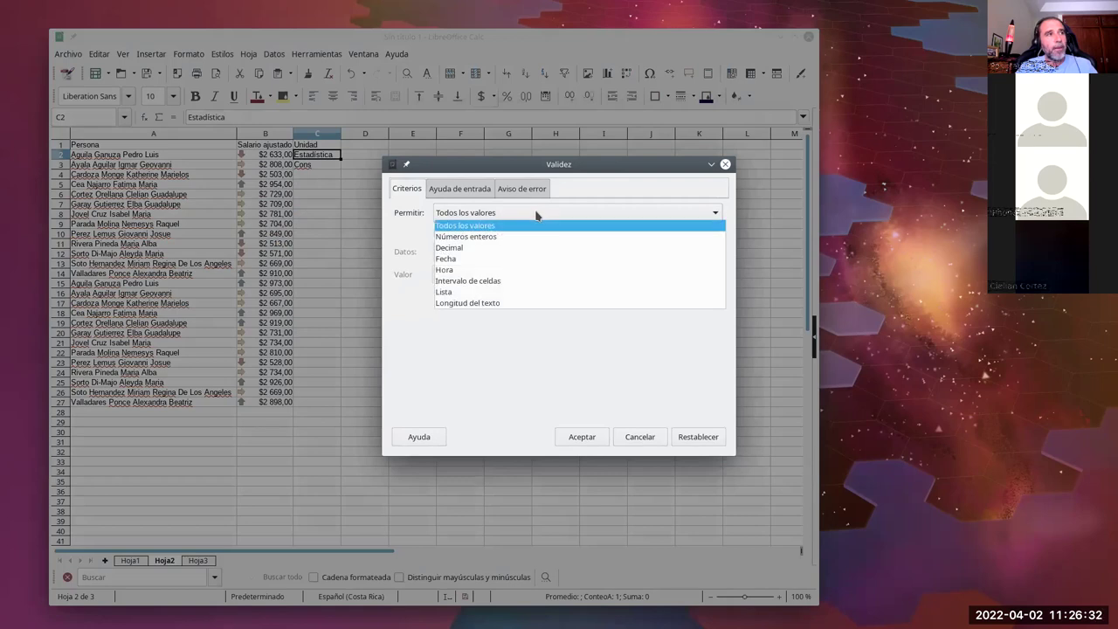
pyautogui.click(478, 294)
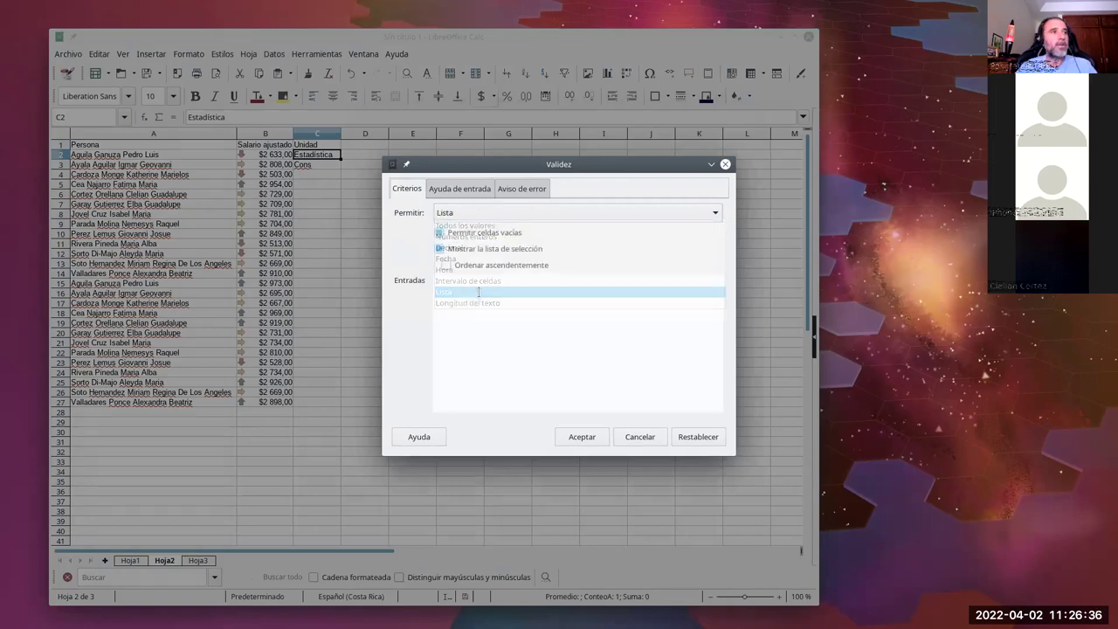
pyautogui.write('Cosa 1')
pyautogui.press('Return')
pyautogui.write('Cosa 2')
pyautogui.click(590, 436)
pyautogui.click(334, 184)
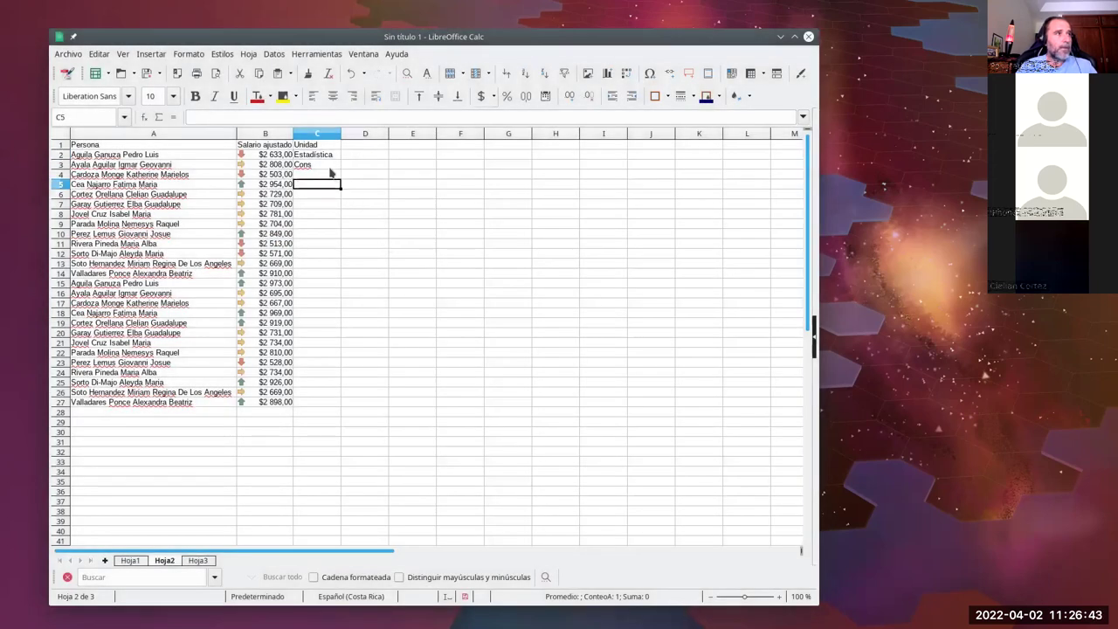
# Step: Try the drop-down list in C2 by choosing Cosa 1 and finally Cosa 2
pyautogui.click(333, 157)
pyautogui.click(346, 154)
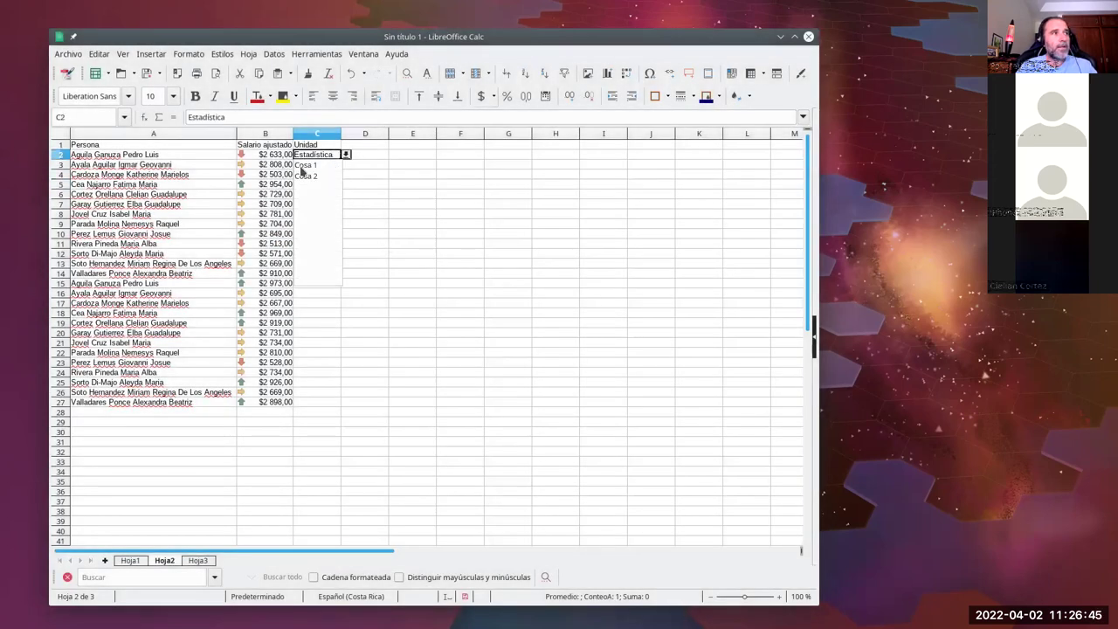
pyautogui.click(308, 165)
pyautogui.click(344, 156)
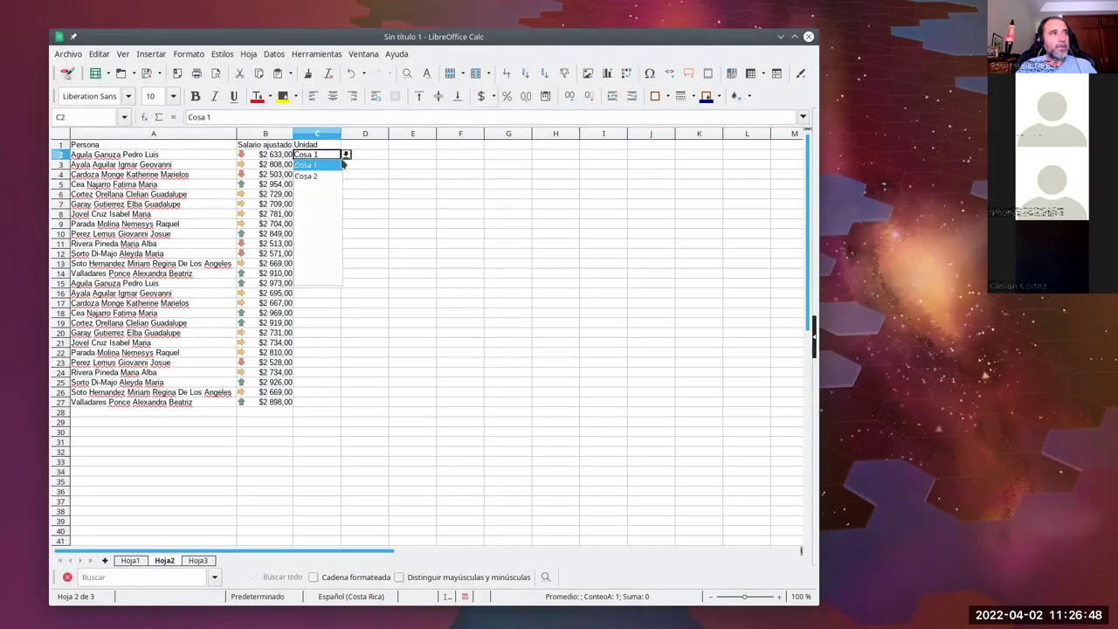
pyautogui.click(323, 177)
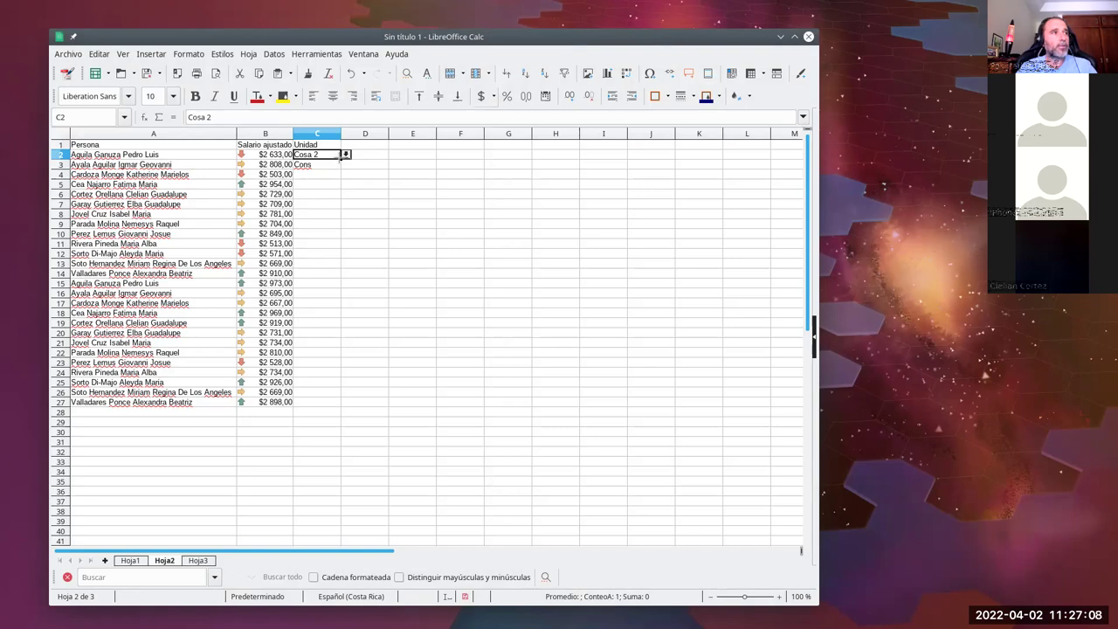
# Step: Fill C2 down through C27 and check the options in C3's drop-down list
pyautogui.moveTo(341, 159); pyautogui.dragTo(340, 404)
pyautogui.click(365, 322)
pyautogui.click(320, 234)
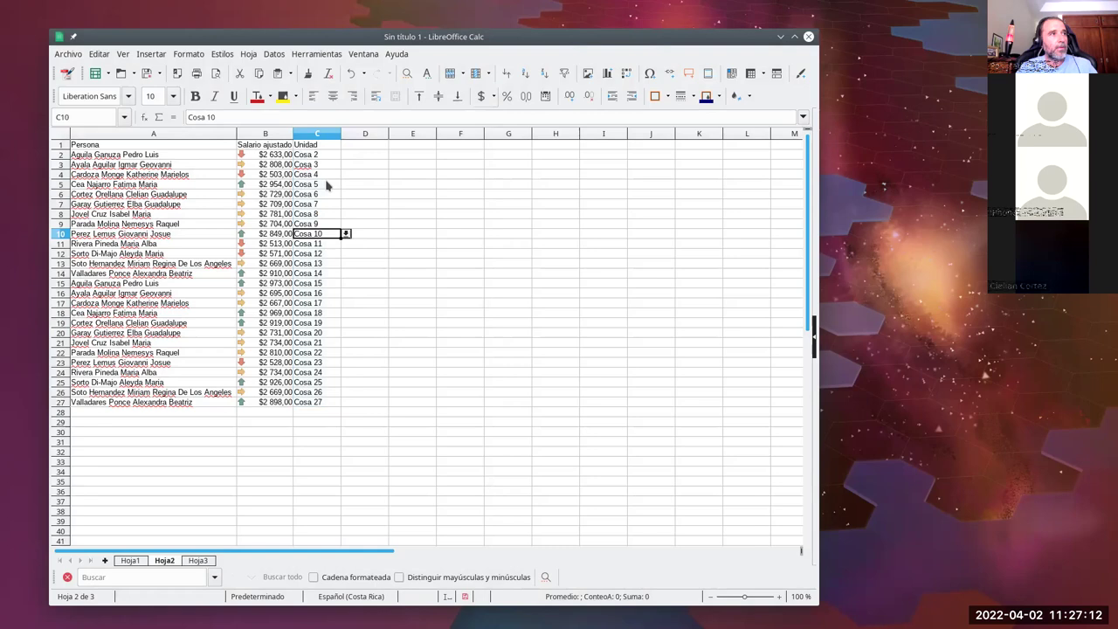
pyautogui.click(318, 155)
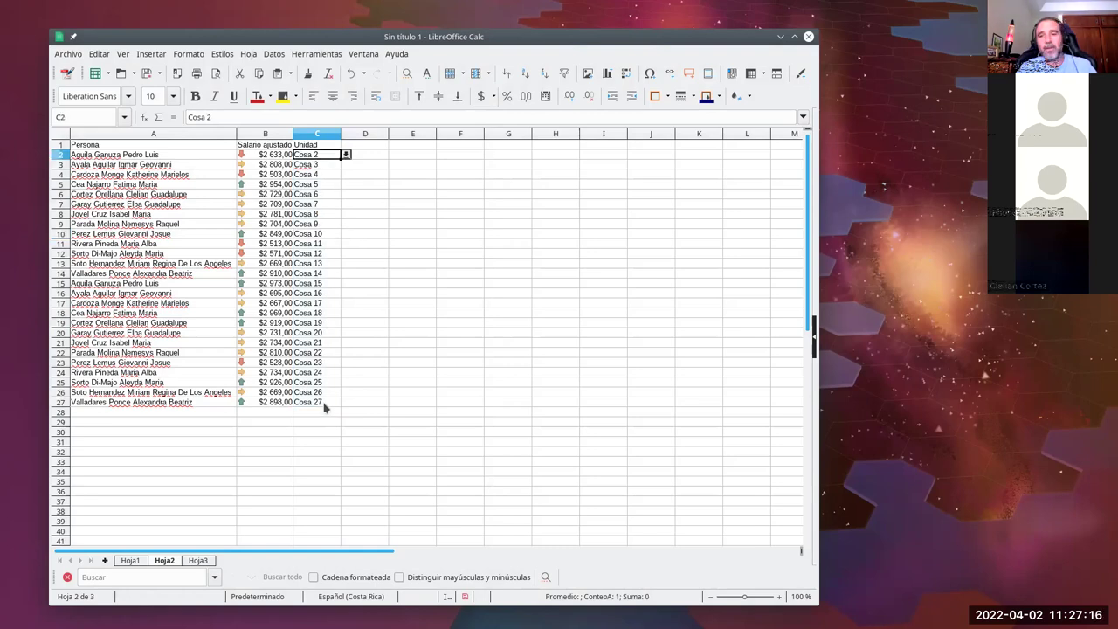
pyautogui.click(322, 175)
pyautogui.click(331, 165)
pyautogui.click(345, 164)
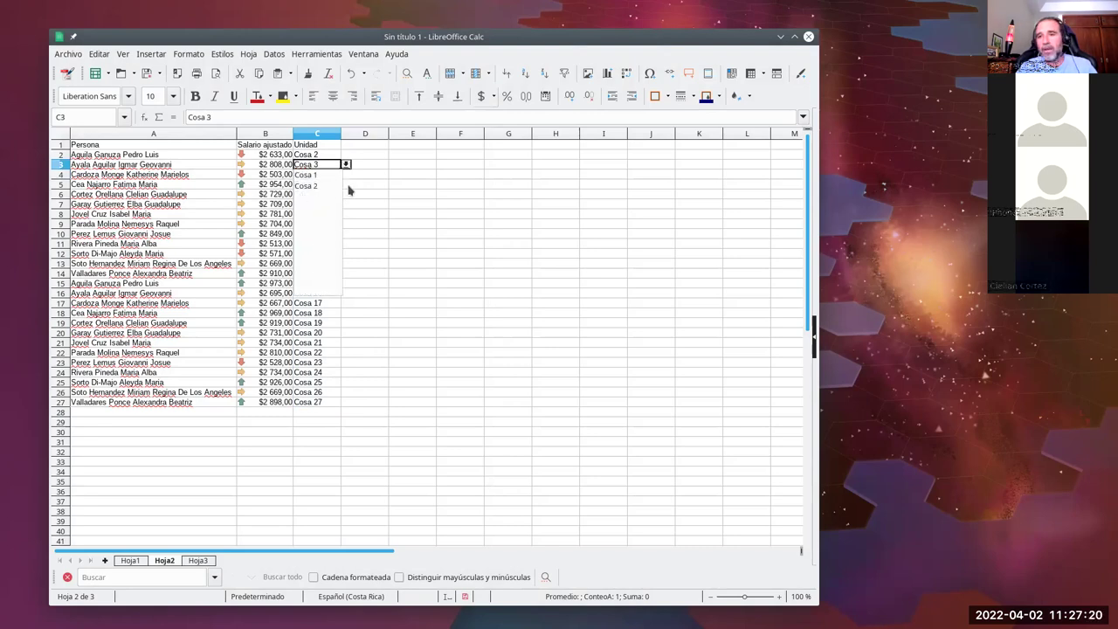
pyautogui.click(332, 165)
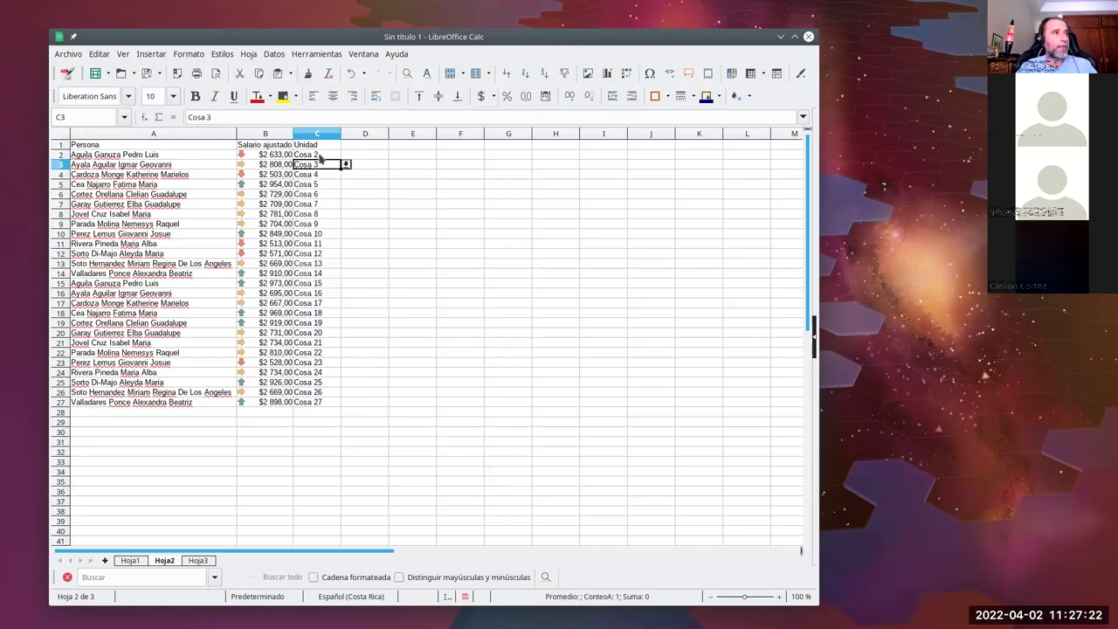
# Step: Change C2's validity rule to Intervalo de celdas with the source range $Hoja3.$A$2:$A$8
pyautogui.click(321, 155)
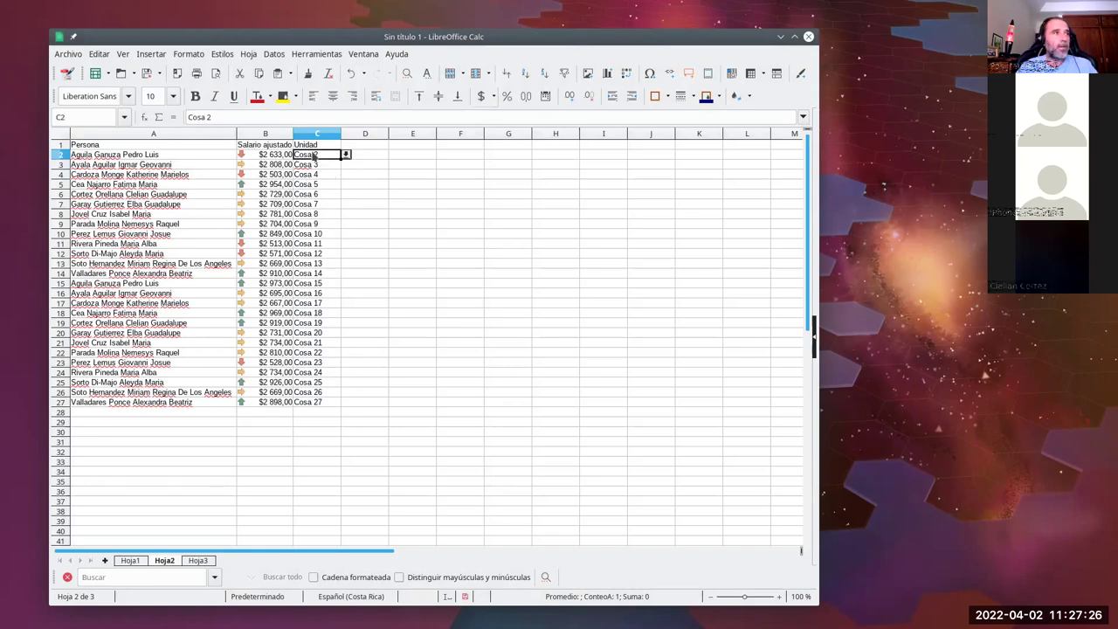
pyautogui.click(274, 55)
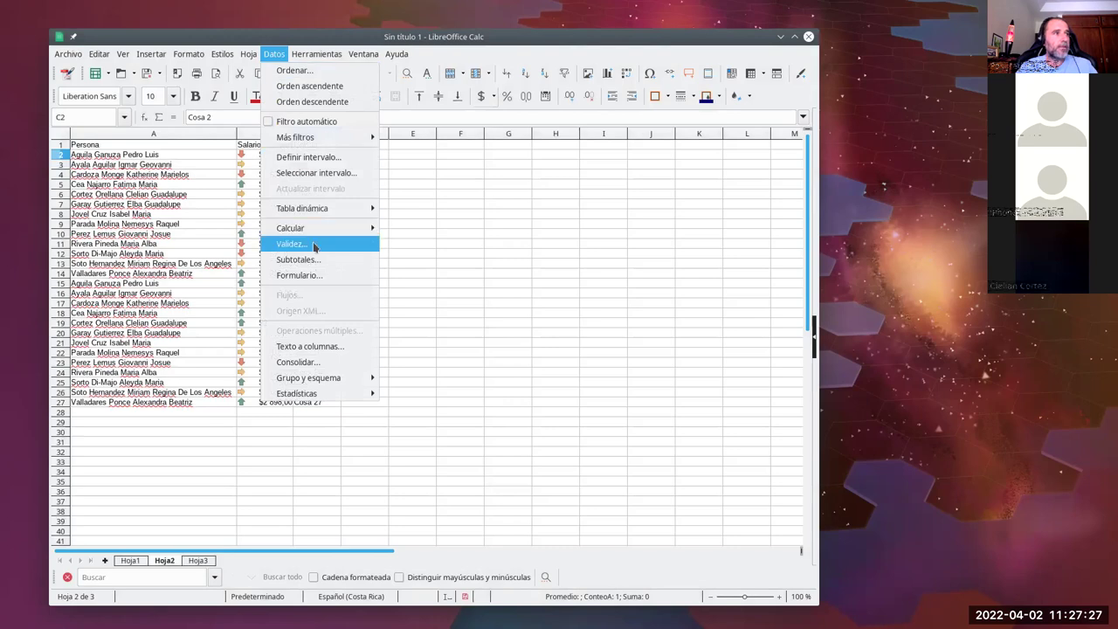
pyautogui.click(312, 244)
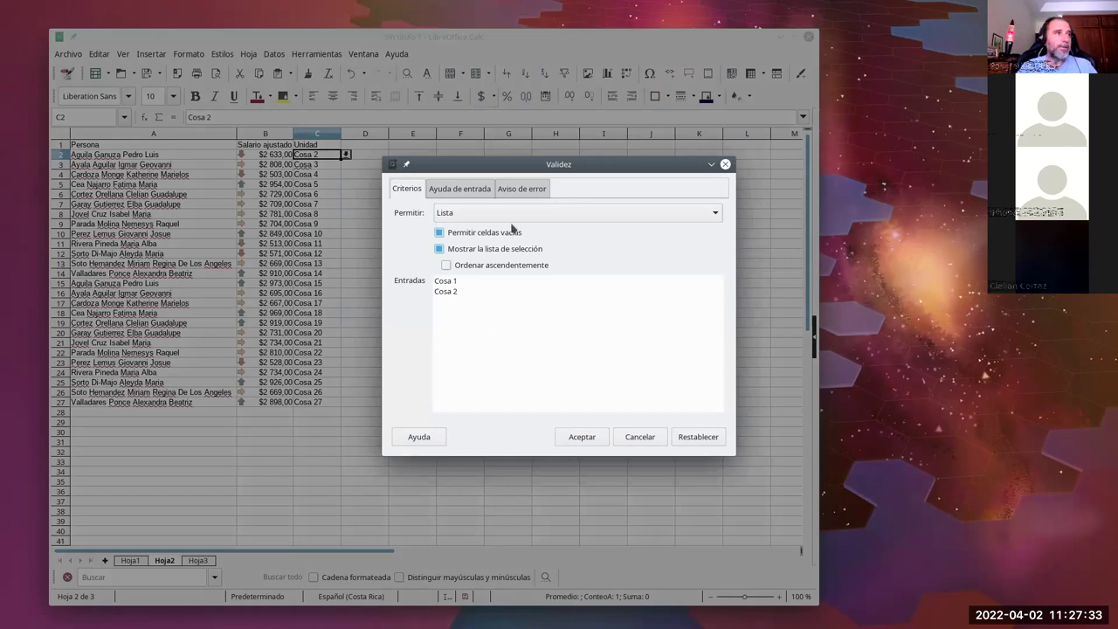
pyautogui.click(484, 214)
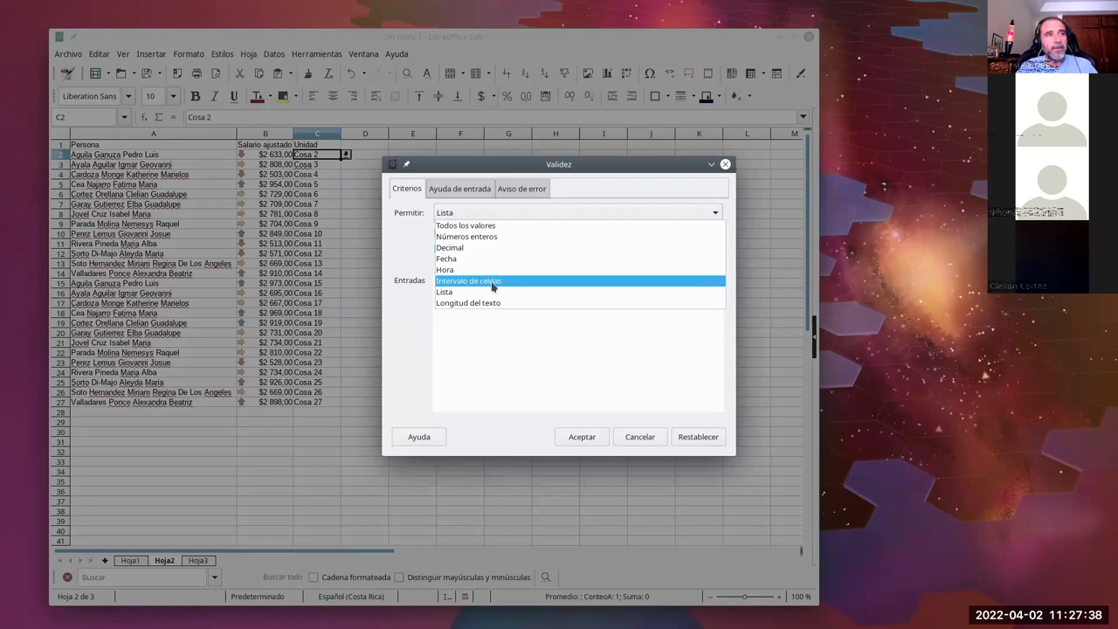
pyautogui.click(458, 282)
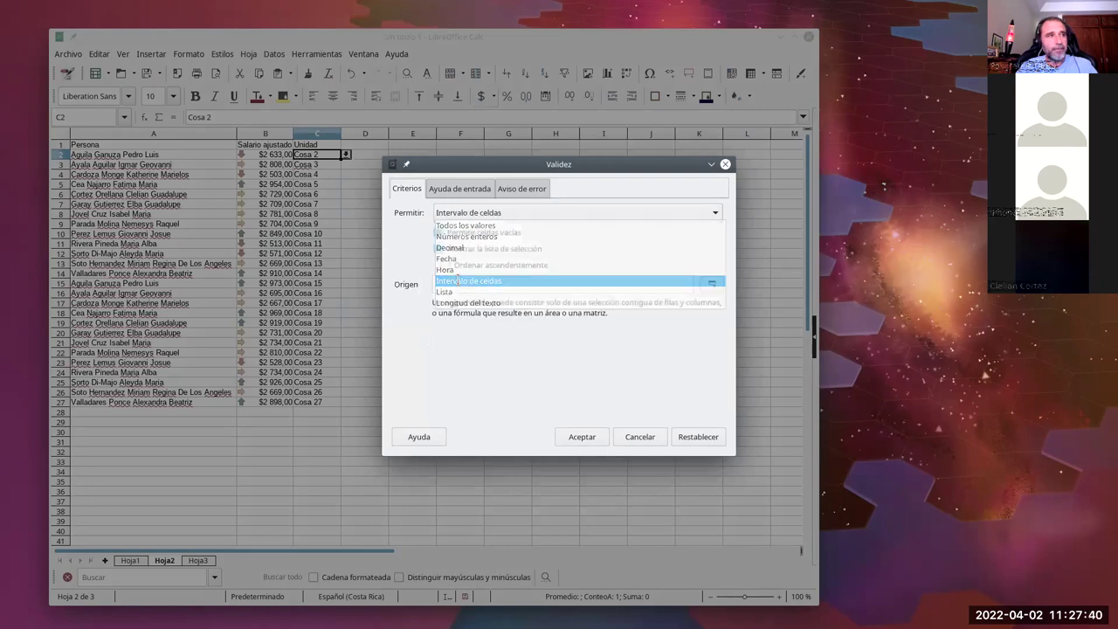
pyautogui.click(627, 284)
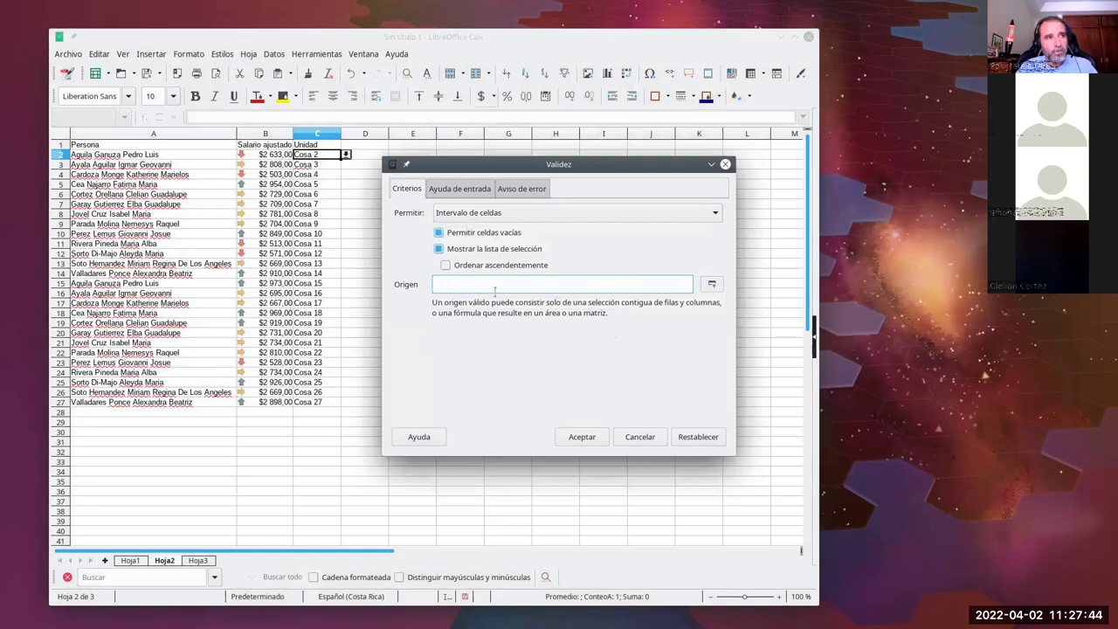
pyautogui.click(712, 288)
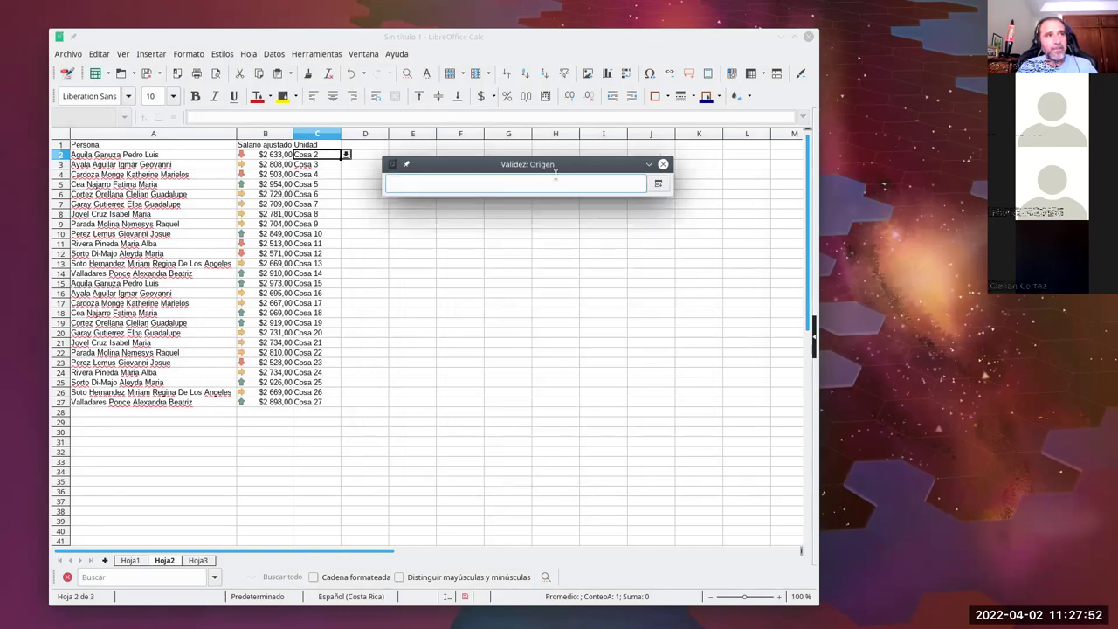
pyautogui.click(199, 561)
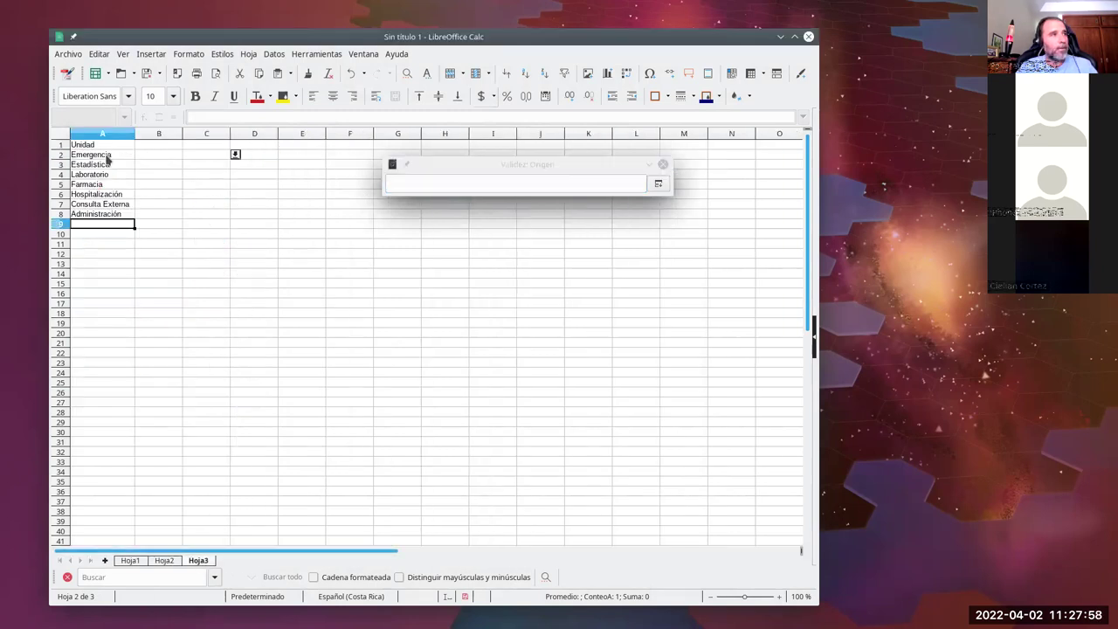
pyautogui.moveTo(107, 158); pyautogui.dragTo(112, 216)
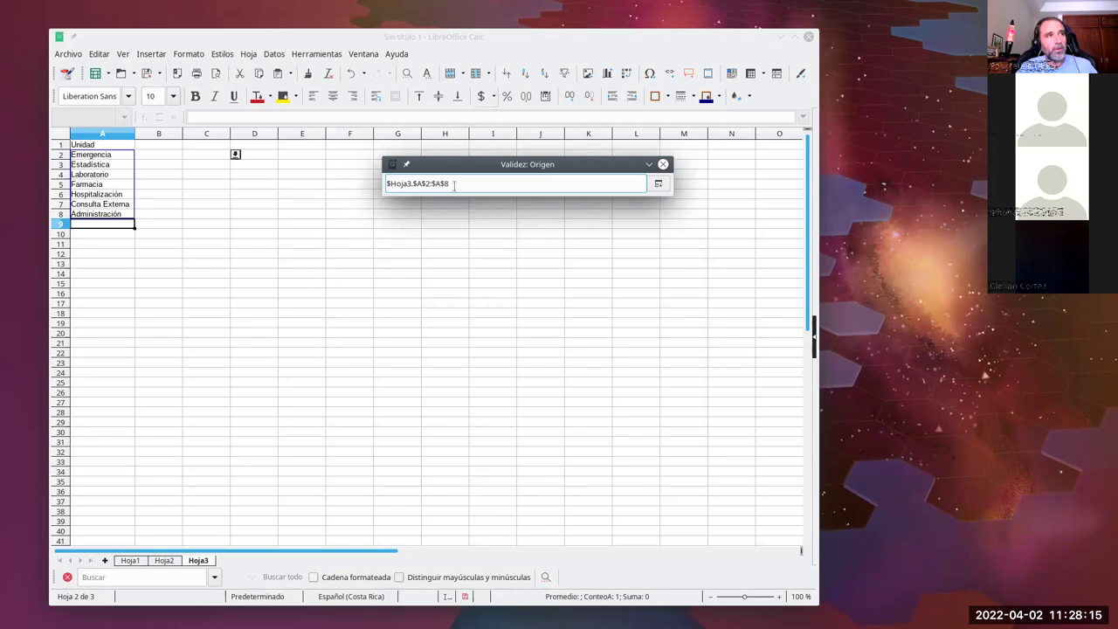
pyautogui.click(658, 186)
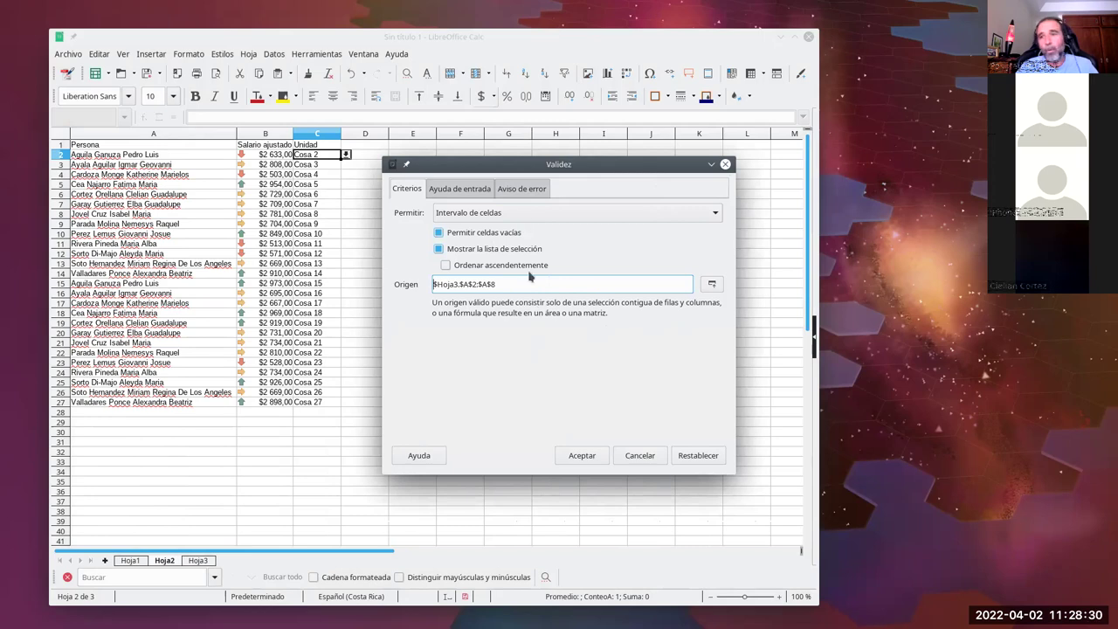
# Step: Give C2's validity rule the error title "Error de entrada de datos" and message "Por favor elija un valor de la lista", and apply it
pyautogui.click(523, 190)
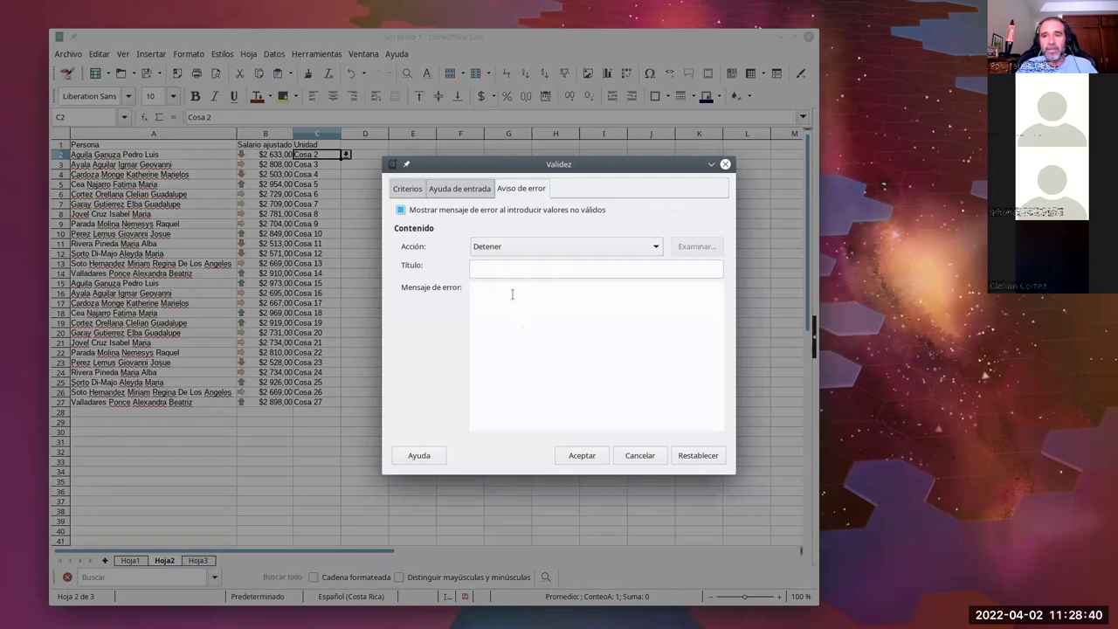
pyautogui.click(490, 271)
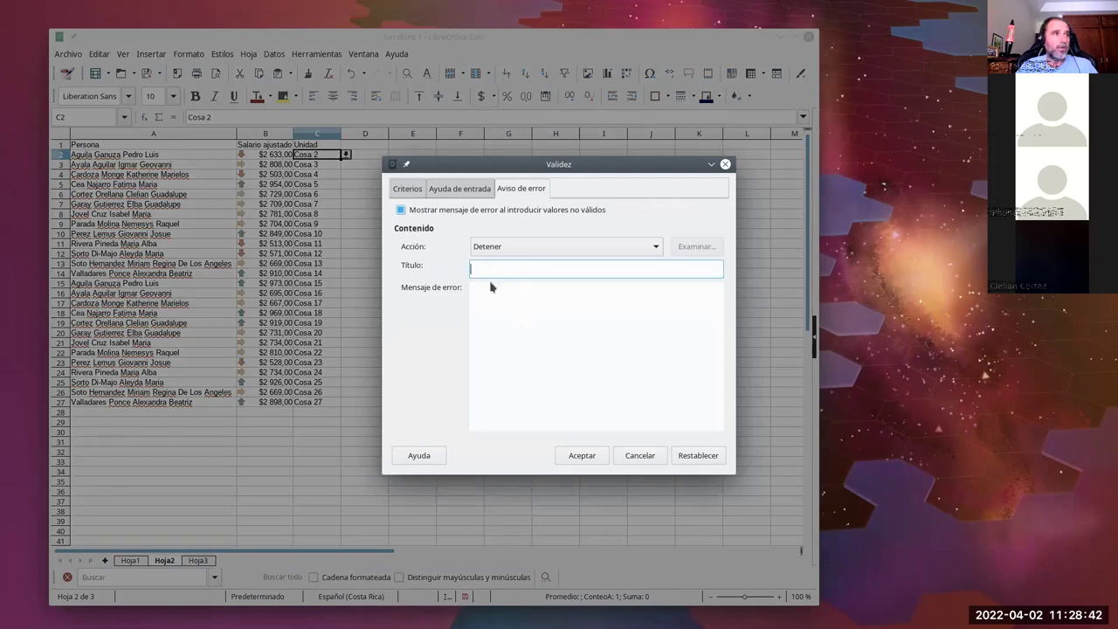
pyautogui.write('Error d')
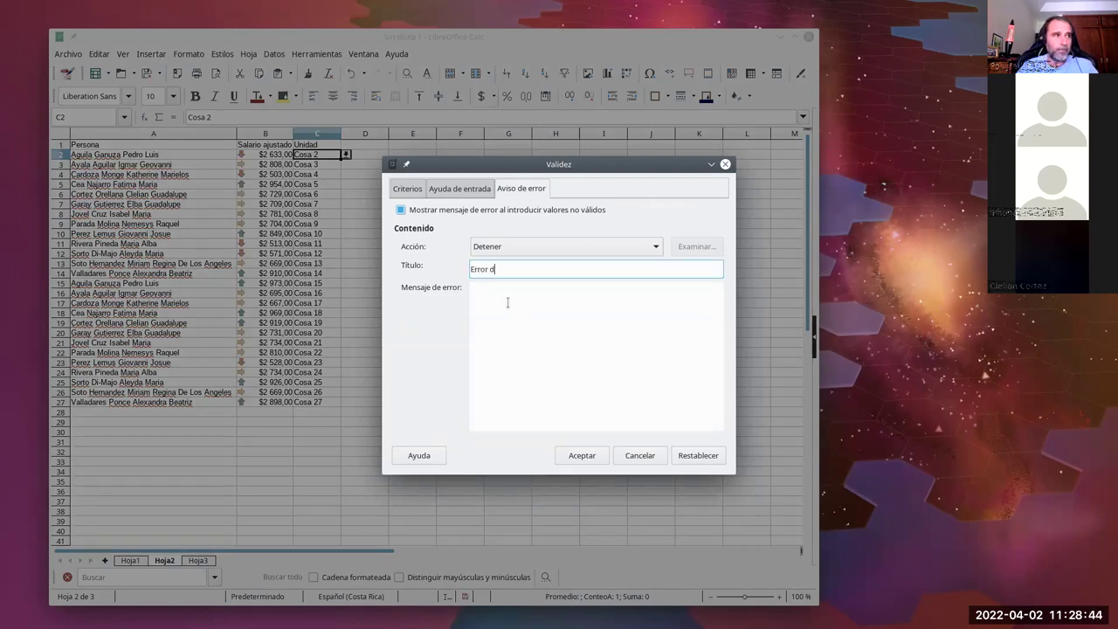
pyautogui.write('e entrada de datos')
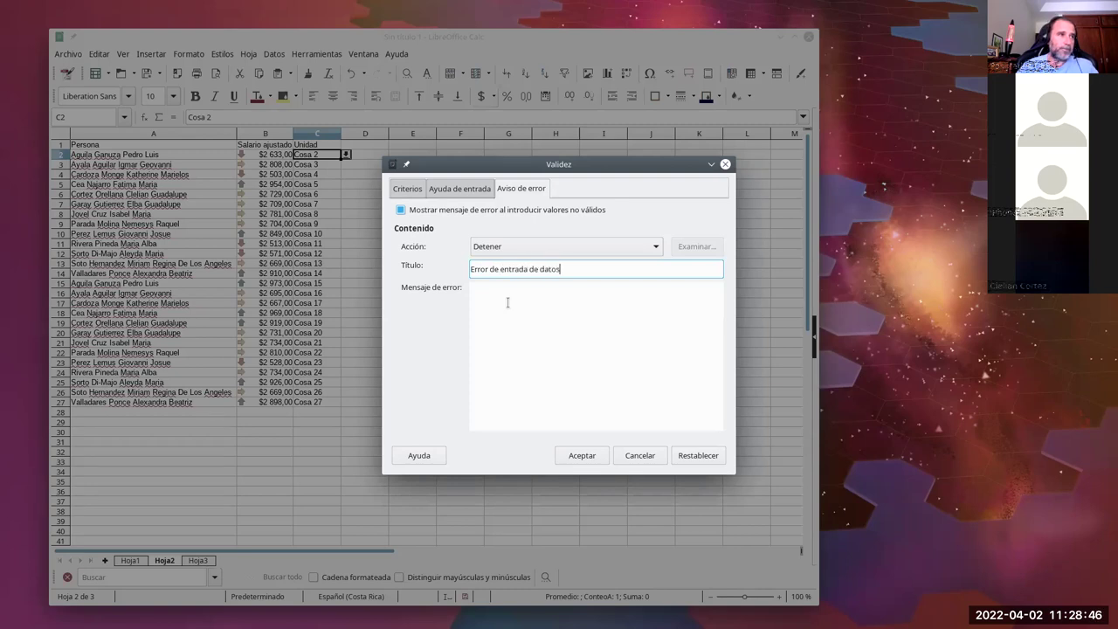
pyautogui.press('Tab')
pyautogui.write('Por')
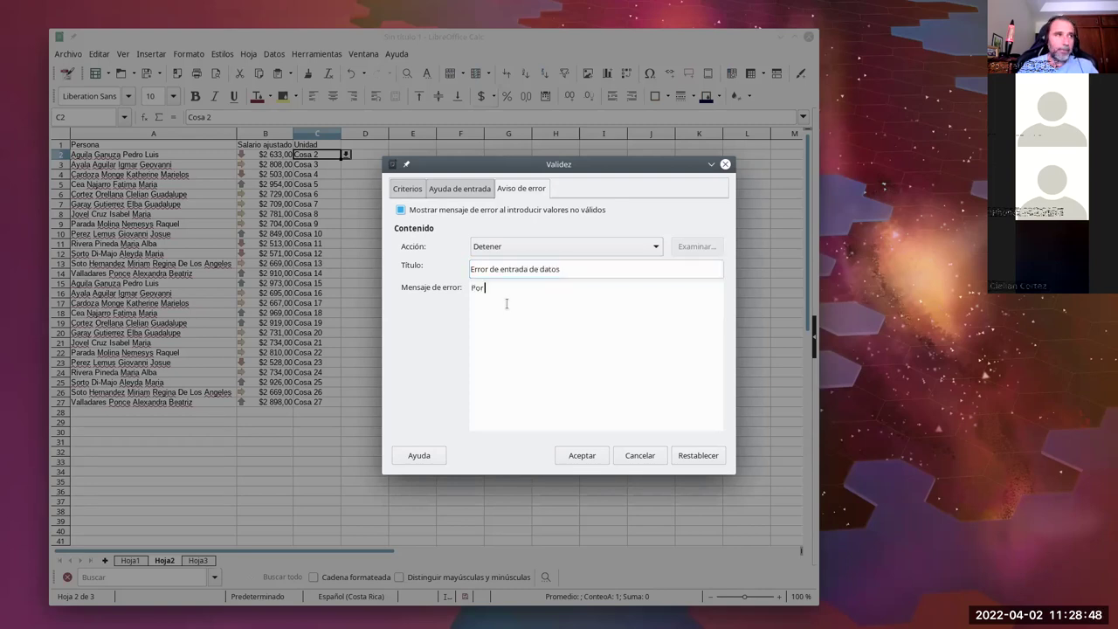
pyautogui.write(' favor elija un valor de ')
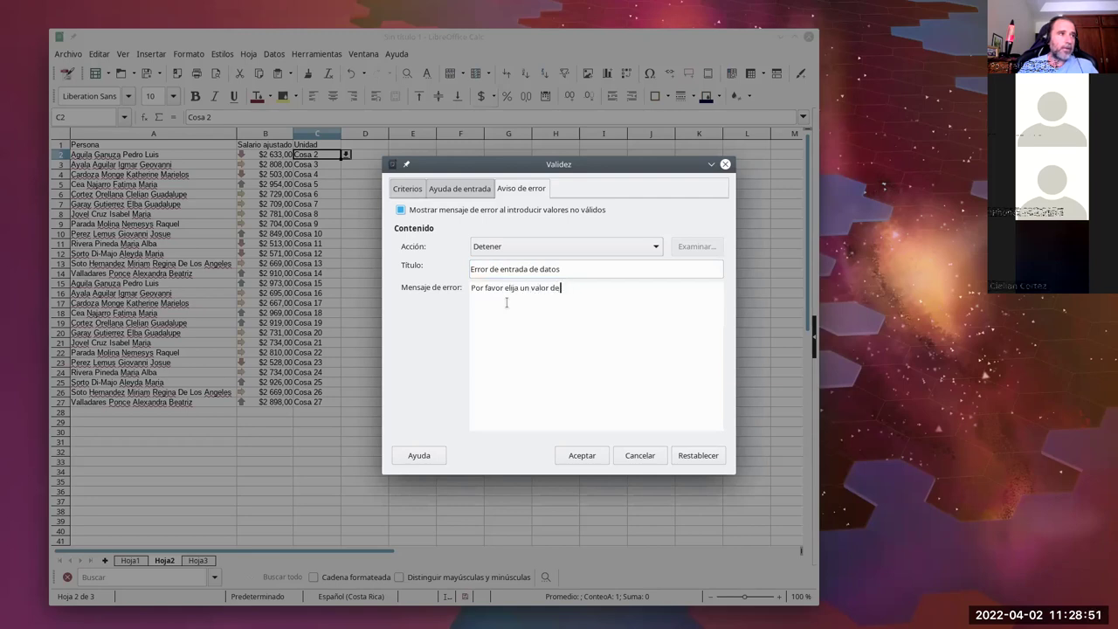
pyautogui.write('la lista')
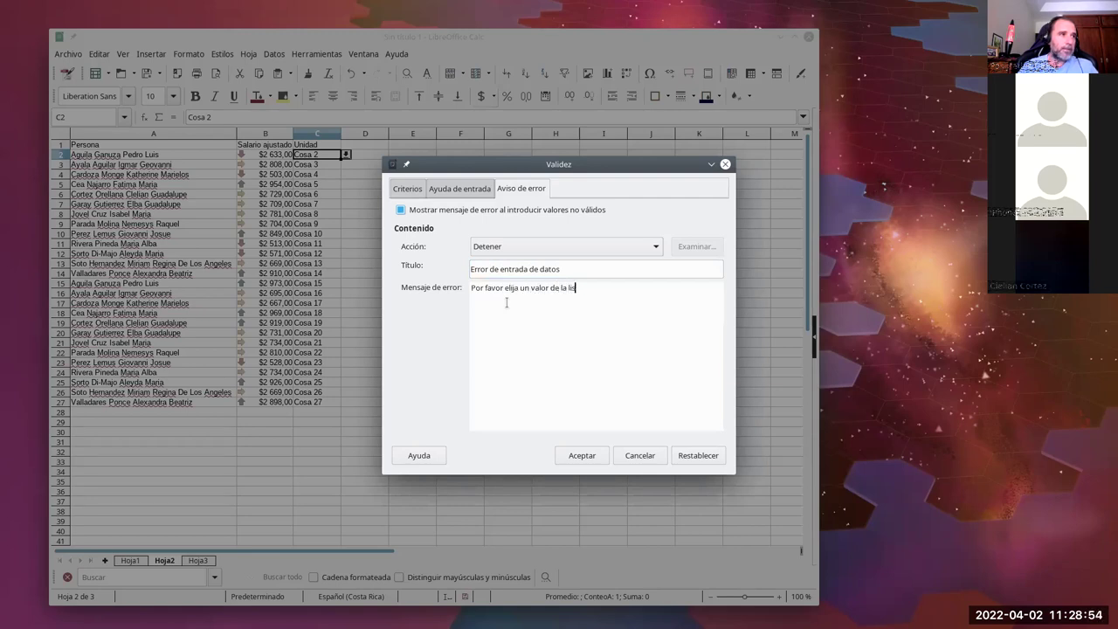
pyautogui.click(409, 191)
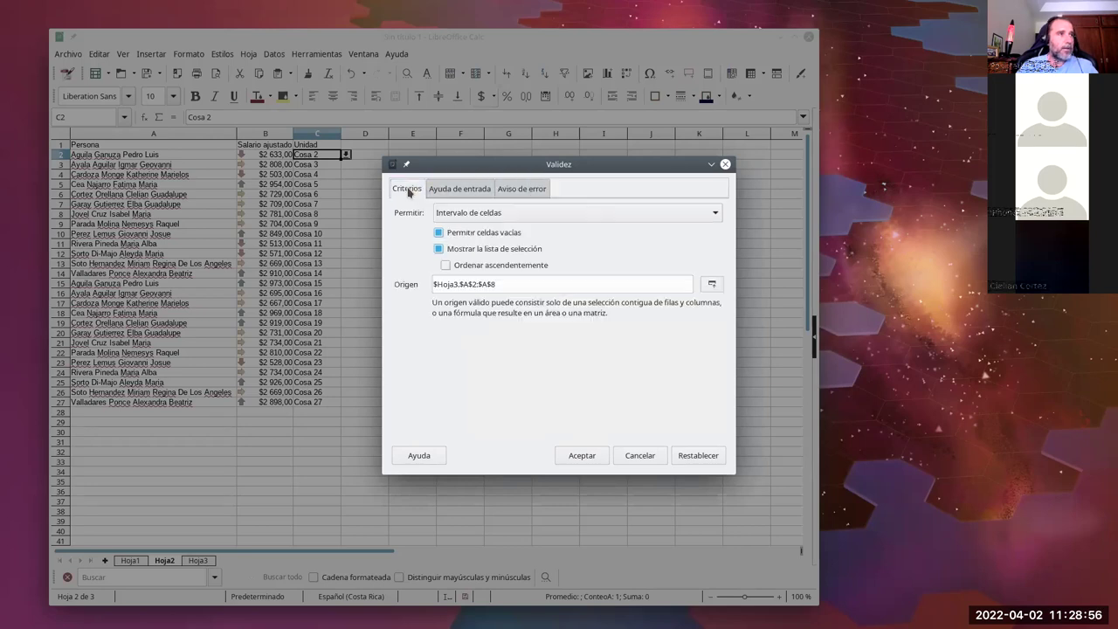
pyautogui.click(587, 455)
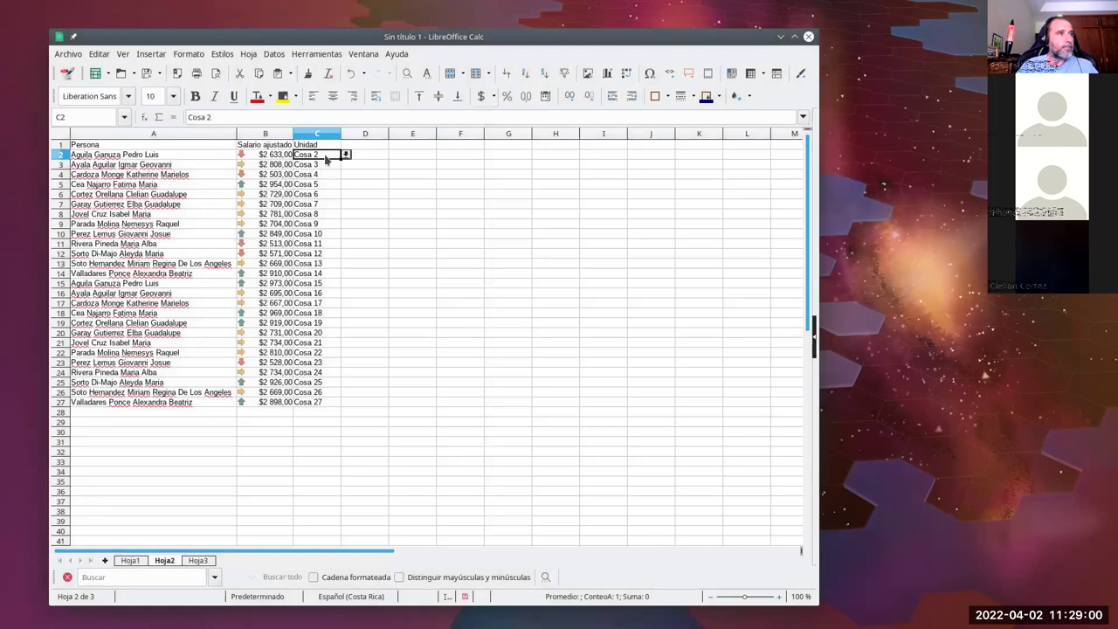
# Step: Check the units in C2's drop-down list and widen column C to fit the full names
pyautogui.click(346, 154)
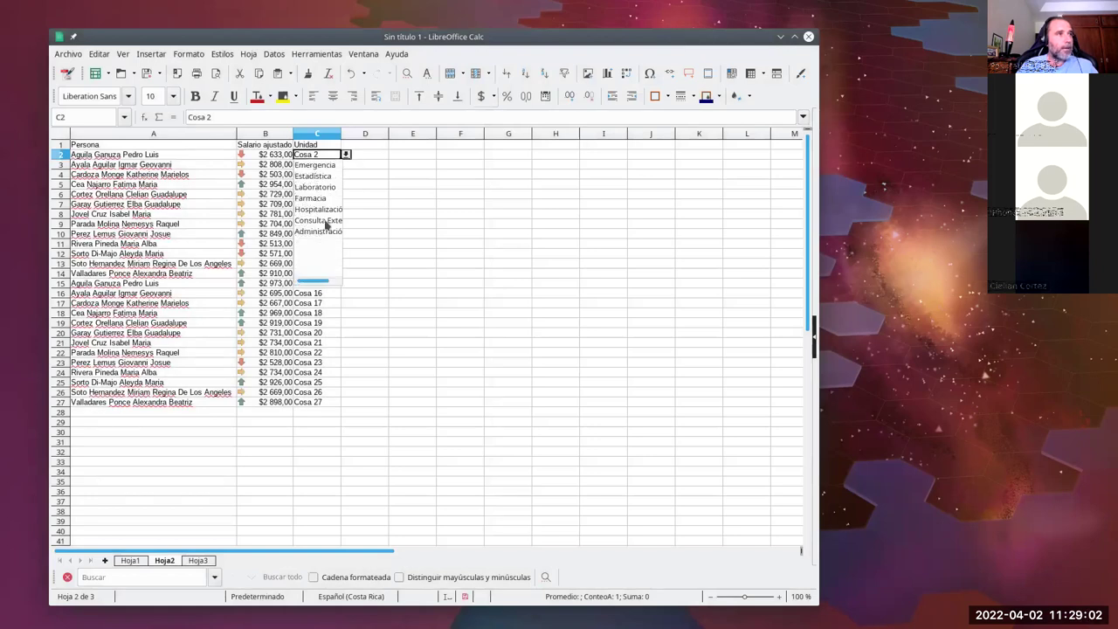
pyautogui.click(338, 135)
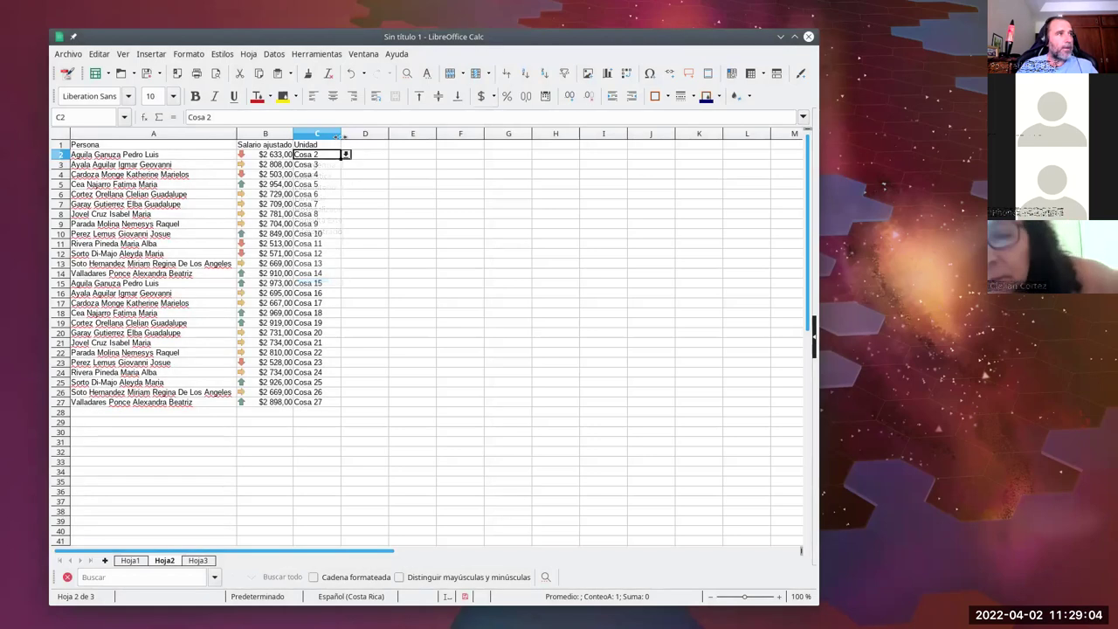
pyautogui.moveTo(340, 134); pyautogui.dragTo(363, 134)
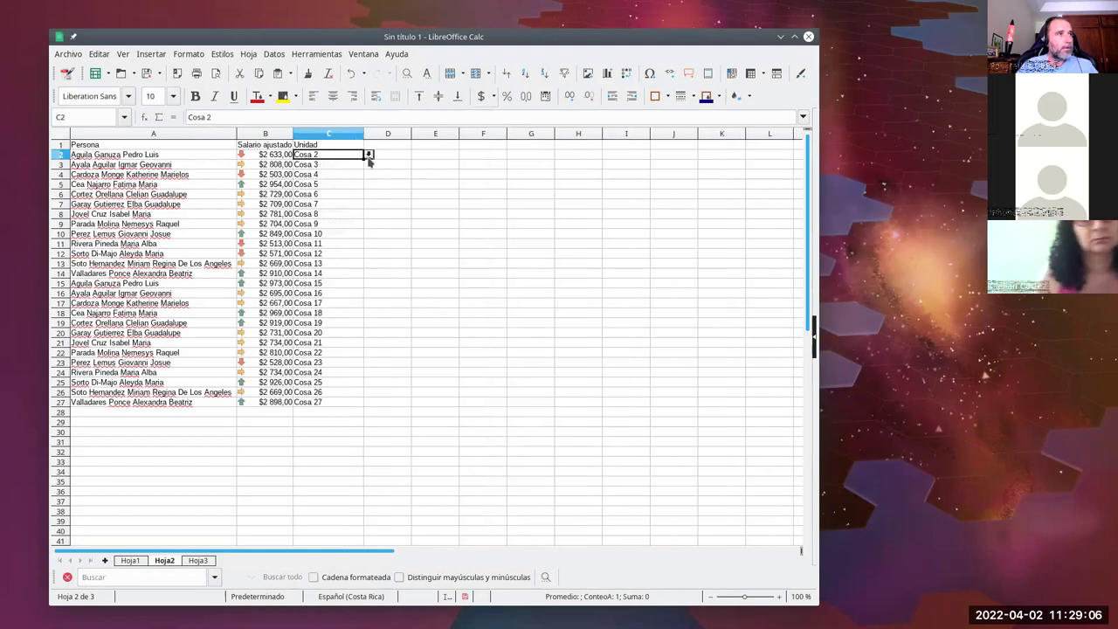
pyautogui.click(368, 154)
pyautogui.click(417, 179)
# Step: Clear the content of C2 and fill the empty validated cell down through C27
pyautogui.doubleClick(333, 159)
pyautogui.press('BackSpace')
pyautogui.press('BackSpace')
pyautogui.press('BackSpace')
pyautogui.press('BackSpace')
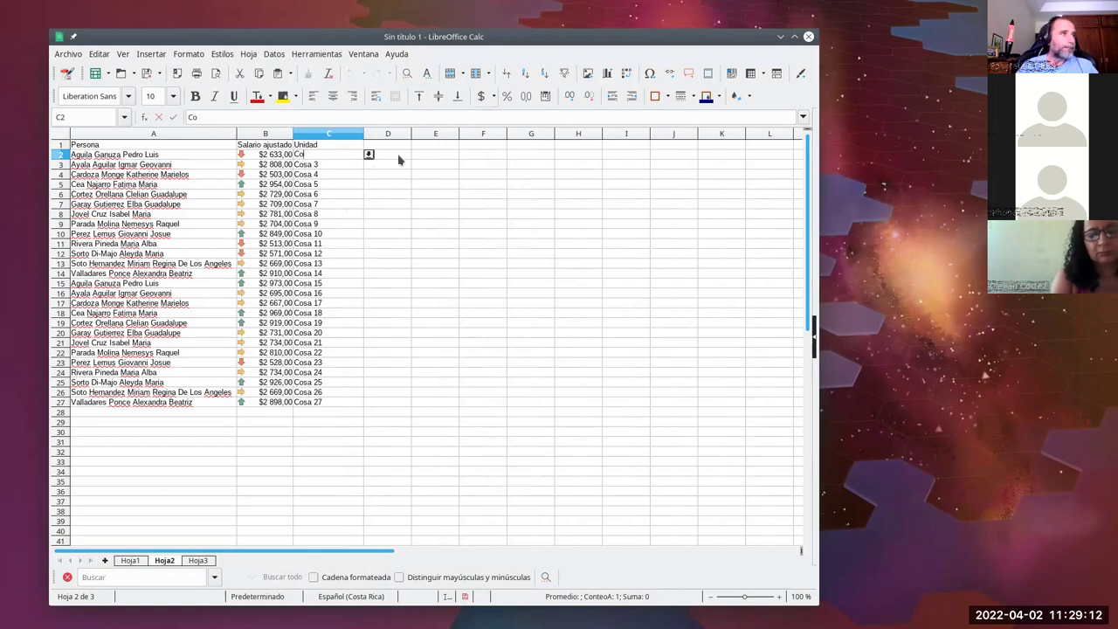
pyautogui.press('Return')
pyautogui.click(362, 158)
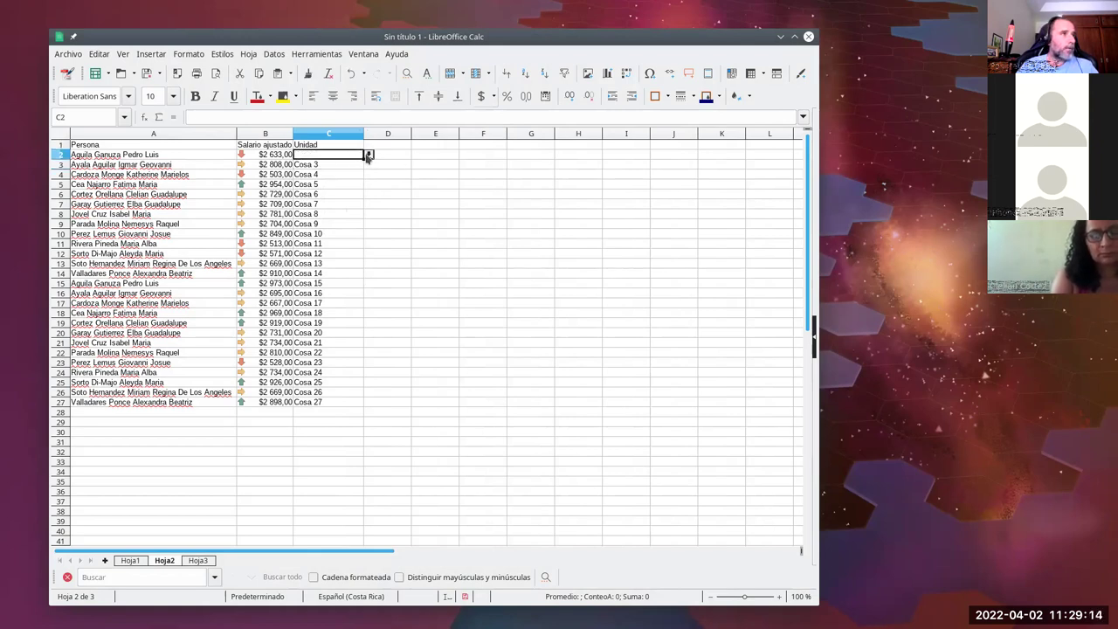
pyautogui.moveTo(362, 158); pyautogui.dragTo(363, 404)
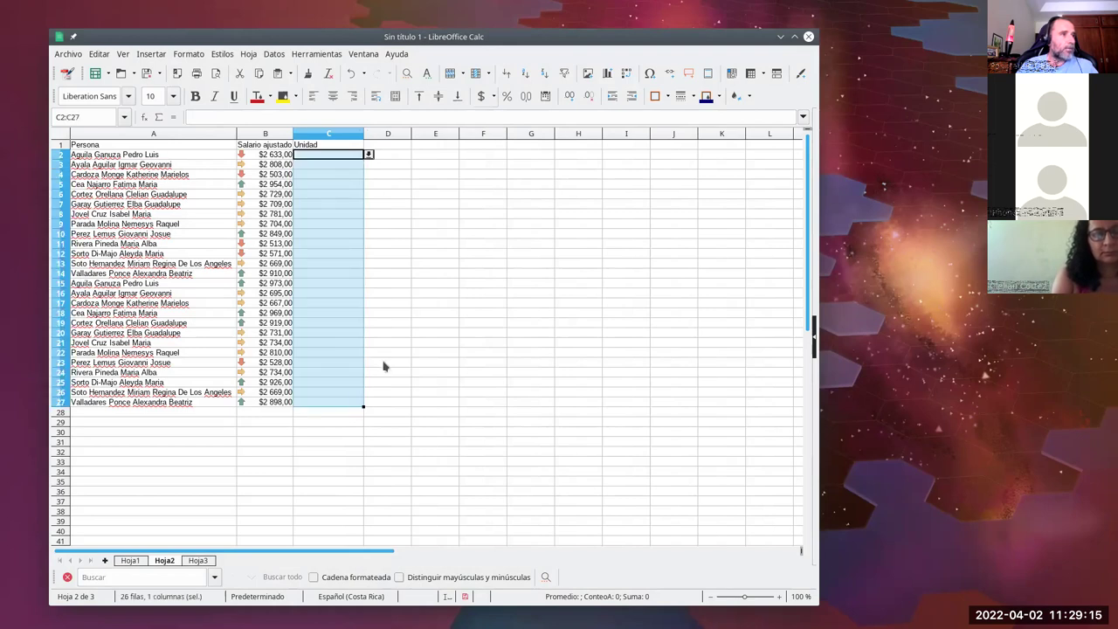
# Step: Check several Unidad cells down to C27 for the drop-down list and view C27's options
pyautogui.click(387, 283)
pyautogui.click(349, 235)
pyautogui.click(343, 288)
pyautogui.click(340, 352)
pyautogui.click(340, 382)
pyautogui.click(342, 401)
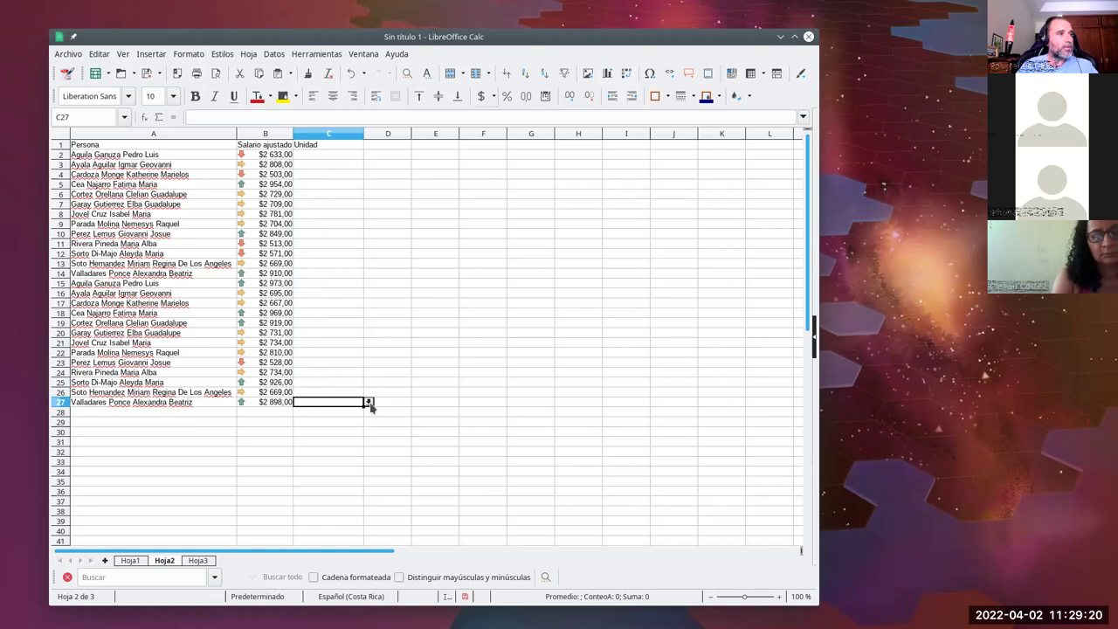
pyautogui.click(367, 402)
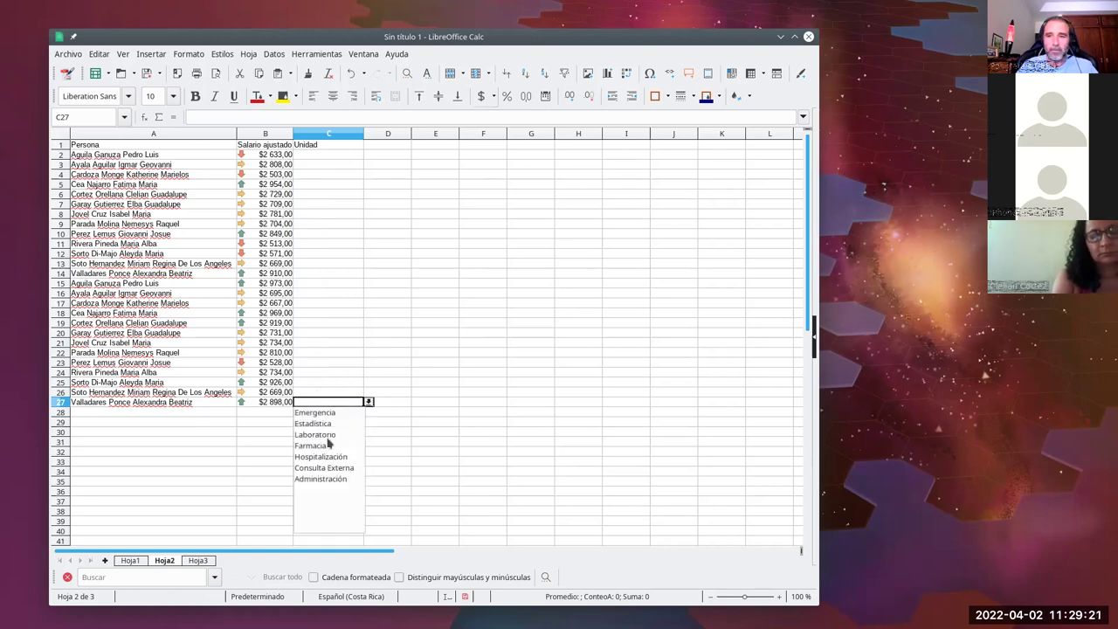
pyautogui.click(325, 160)
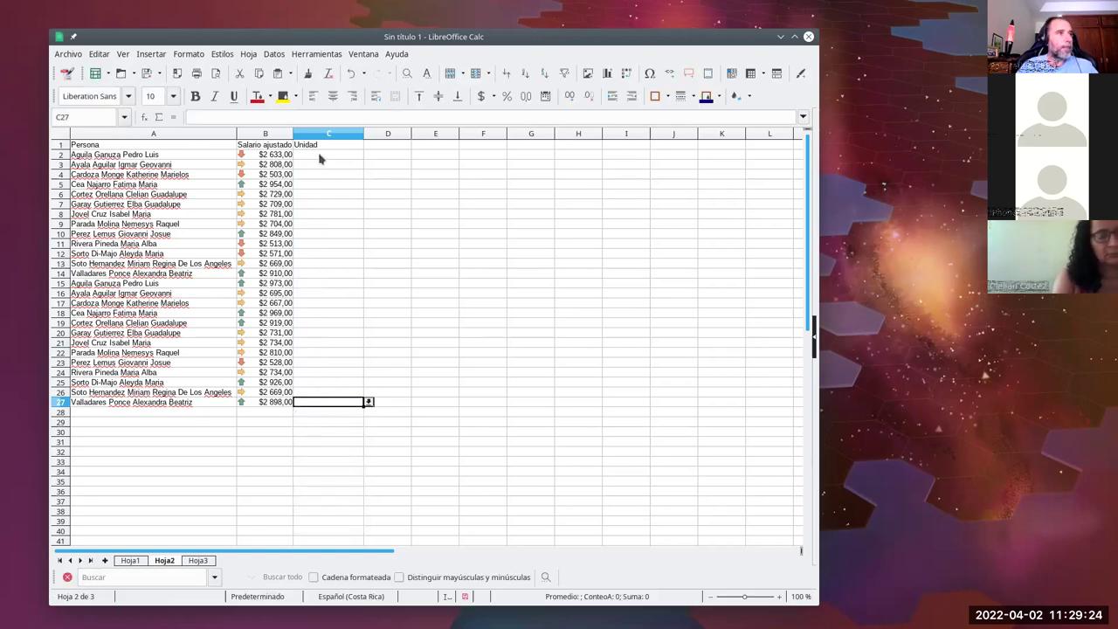
# Step: Choose Laboratorio for C2 and finally Emergencia for C3 from their drop-down lists
pyautogui.click(322, 159)
pyautogui.click(368, 154)
pyautogui.click(325, 188)
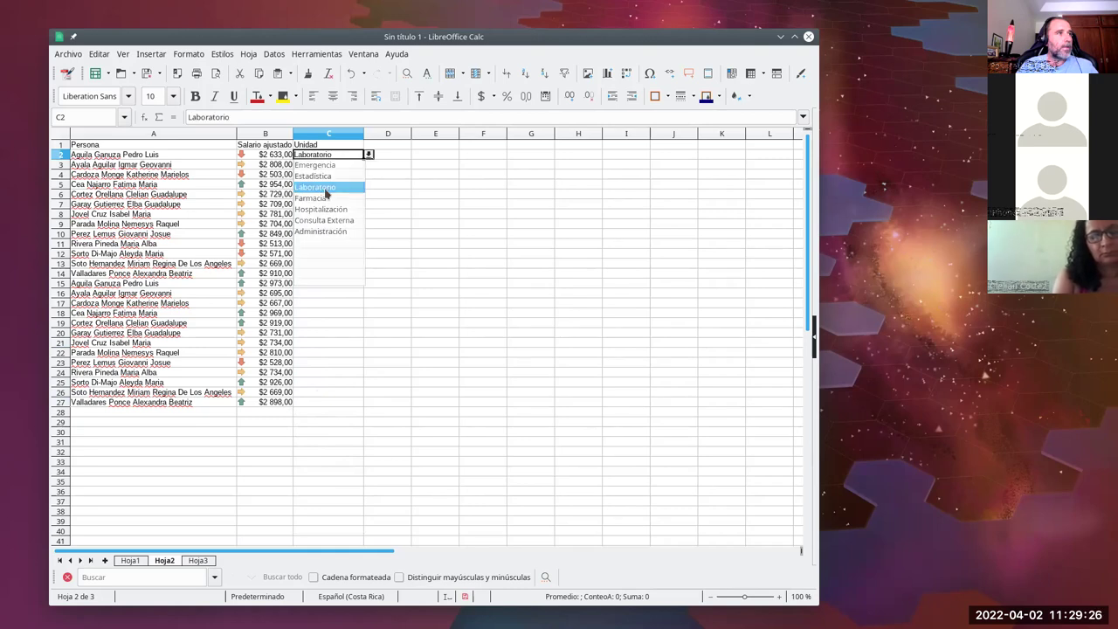
pyautogui.click(341, 165)
pyautogui.click(368, 165)
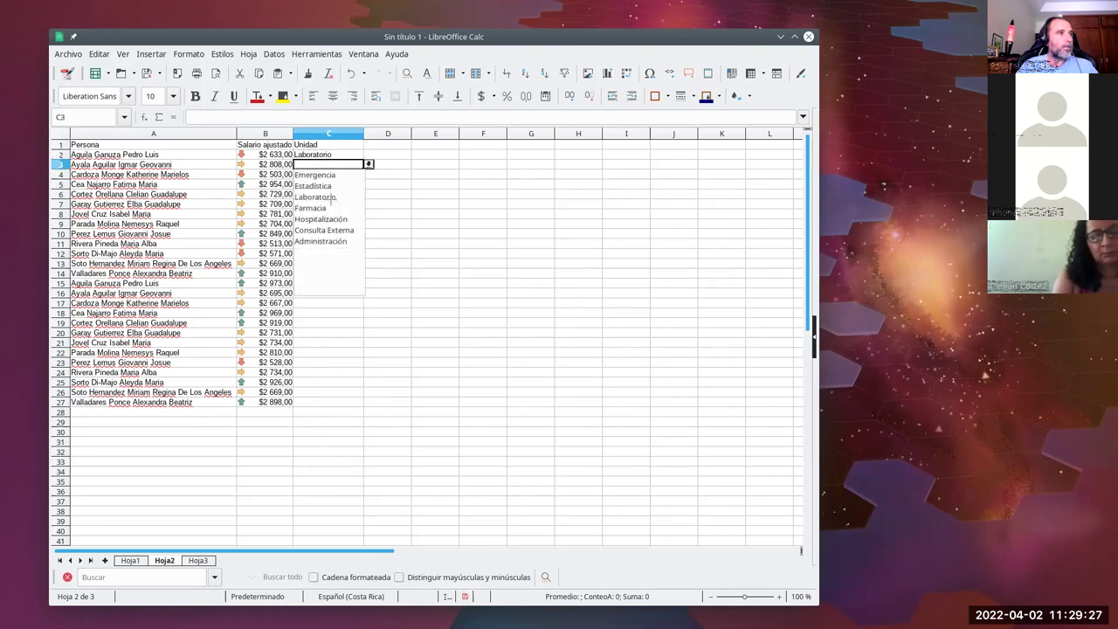
pyautogui.click(332, 200)
pyautogui.click(368, 164)
pyautogui.click(335, 187)
# Step: Try to enter the unlisted value cosa in C4 to test the validity error message, and dismiss the message
pyautogui.click(328, 176)
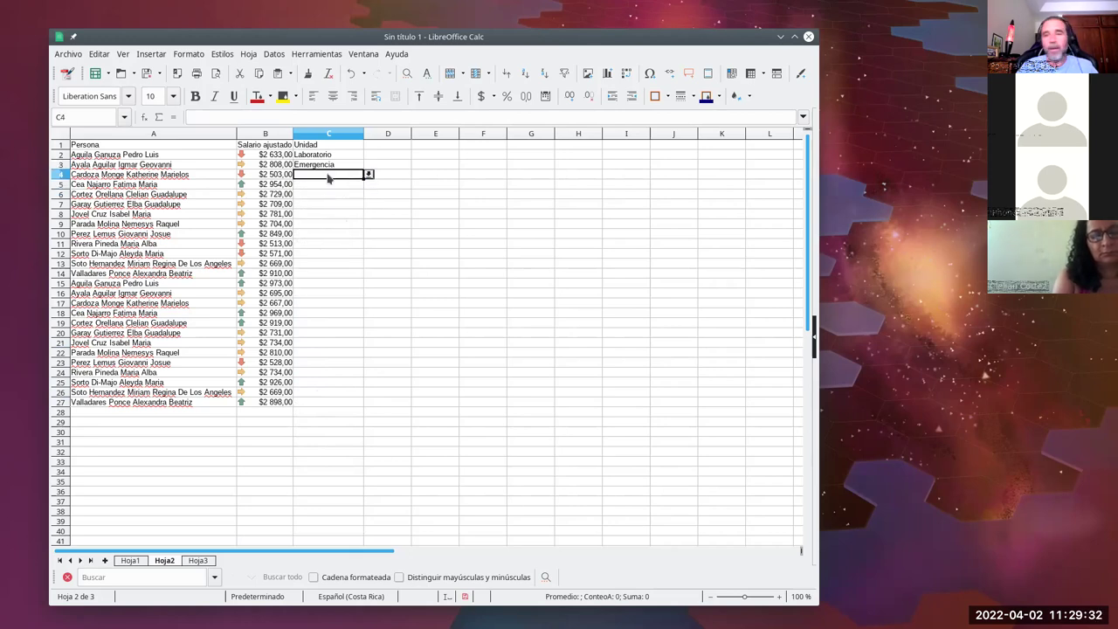
pyautogui.write('cosa')
pyautogui.press('Return')
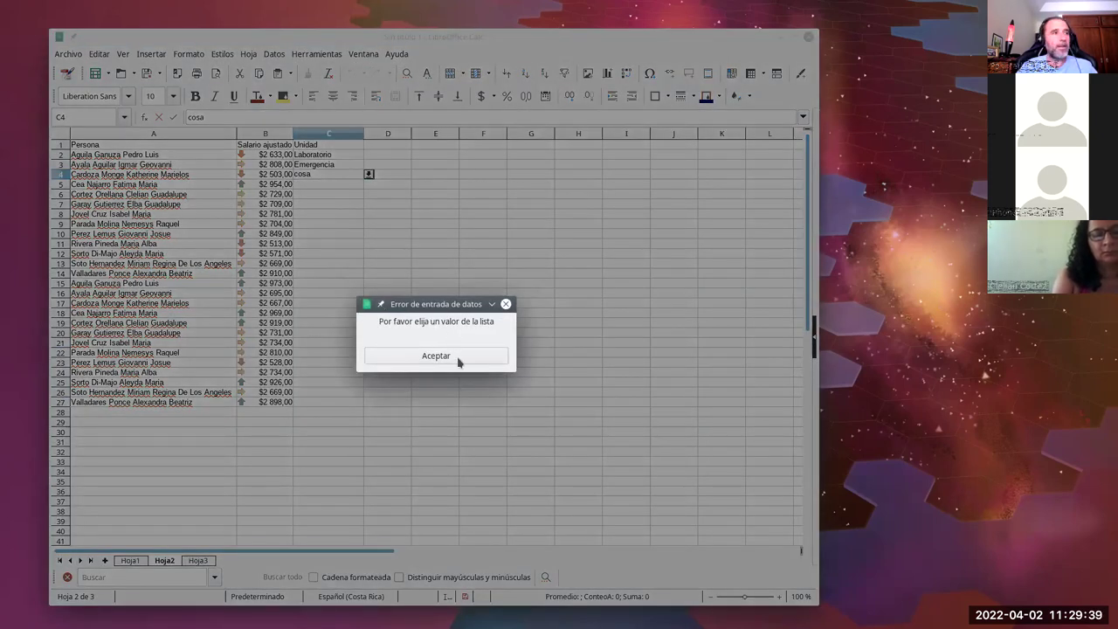
pyautogui.click(458, 357)
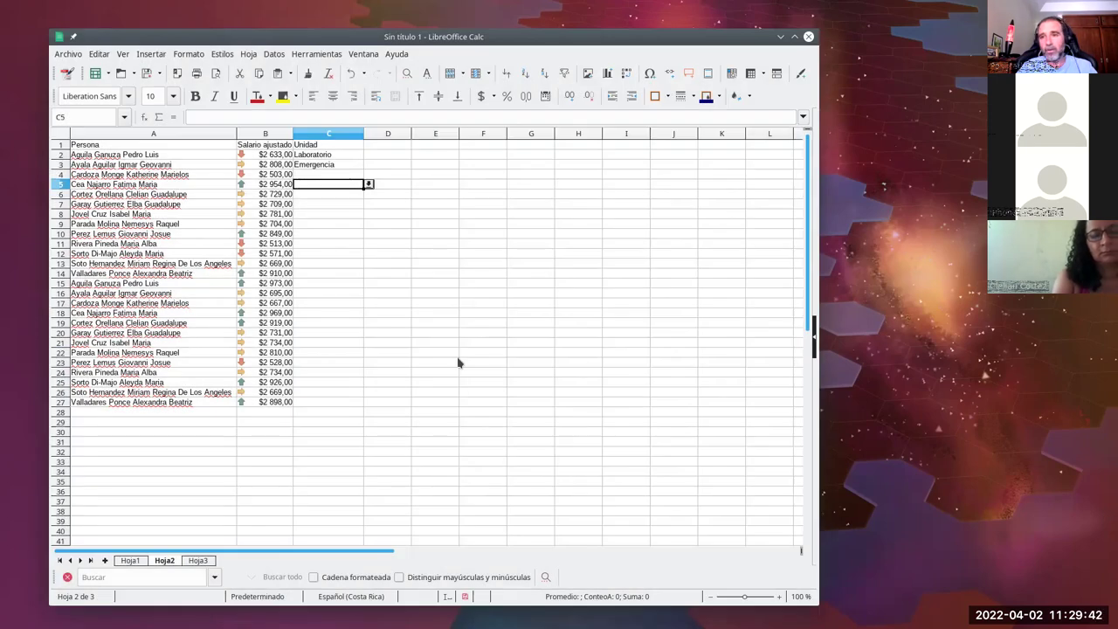
pyautogui.click(353, 177)
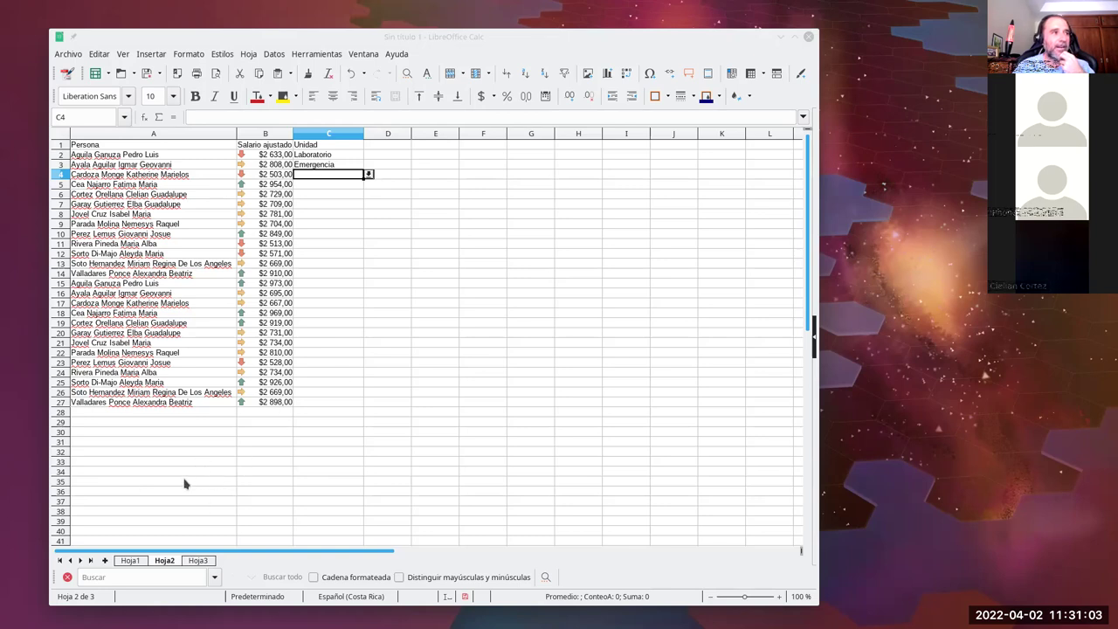
pyautogui.click(281, 482)
pyautogui.scroll(-20, 229, 460)
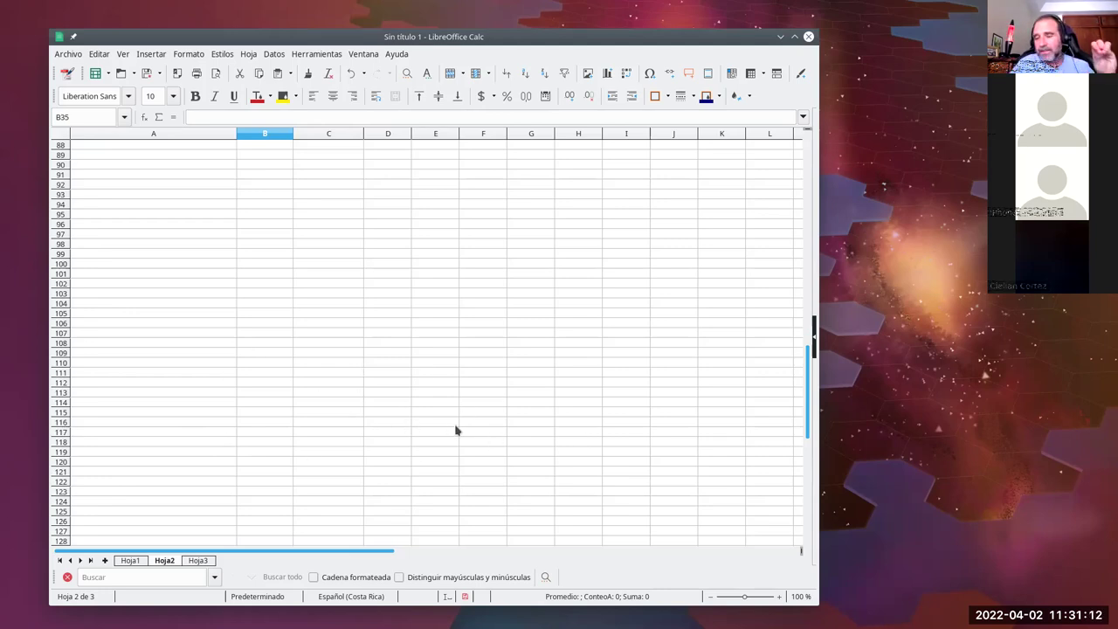
# Step: View the sheet protection options for Hoja3 and close them without protecting the sheet
pyautogui.scroll(11, 455, 429)
pyautogui.scroll(5, 393, 374)
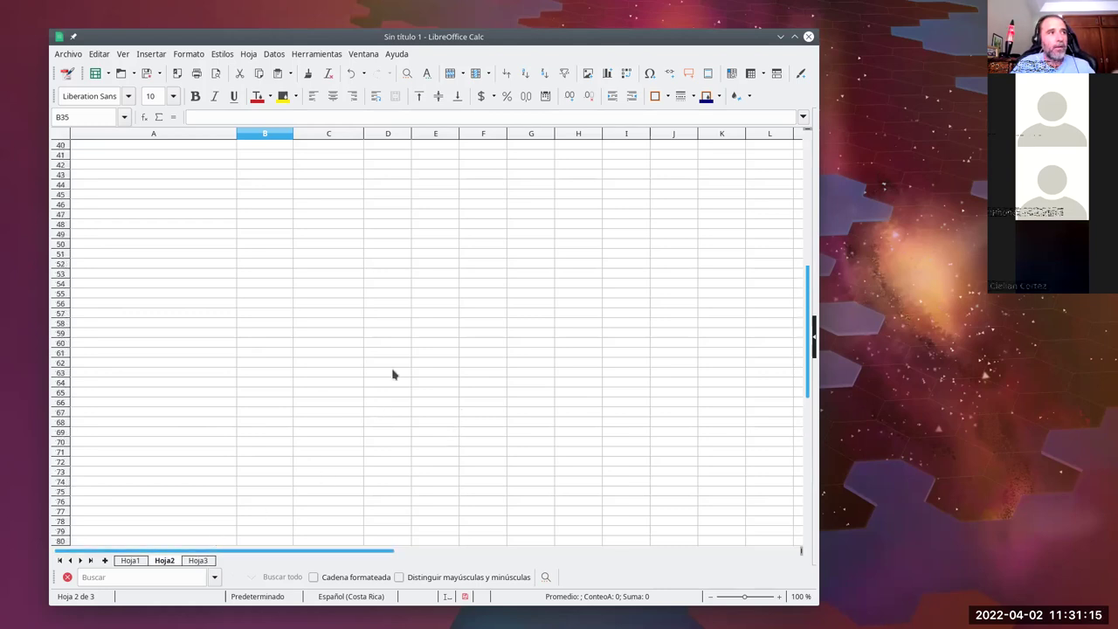
pyautogui.scroll(13, 375, 362)
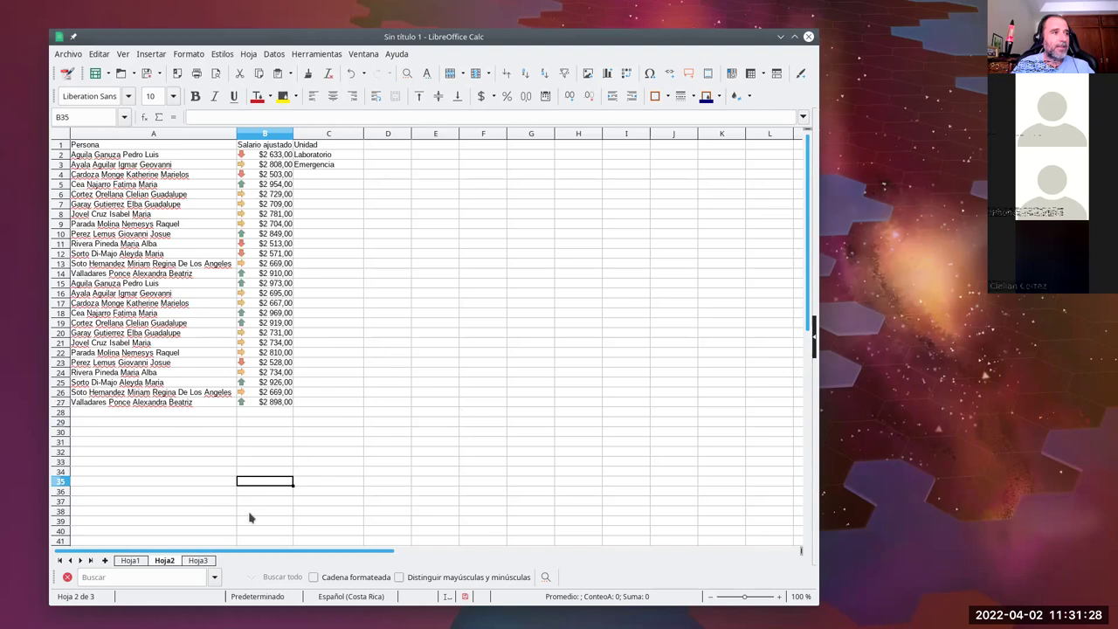
pyautogui.click(198, 560)
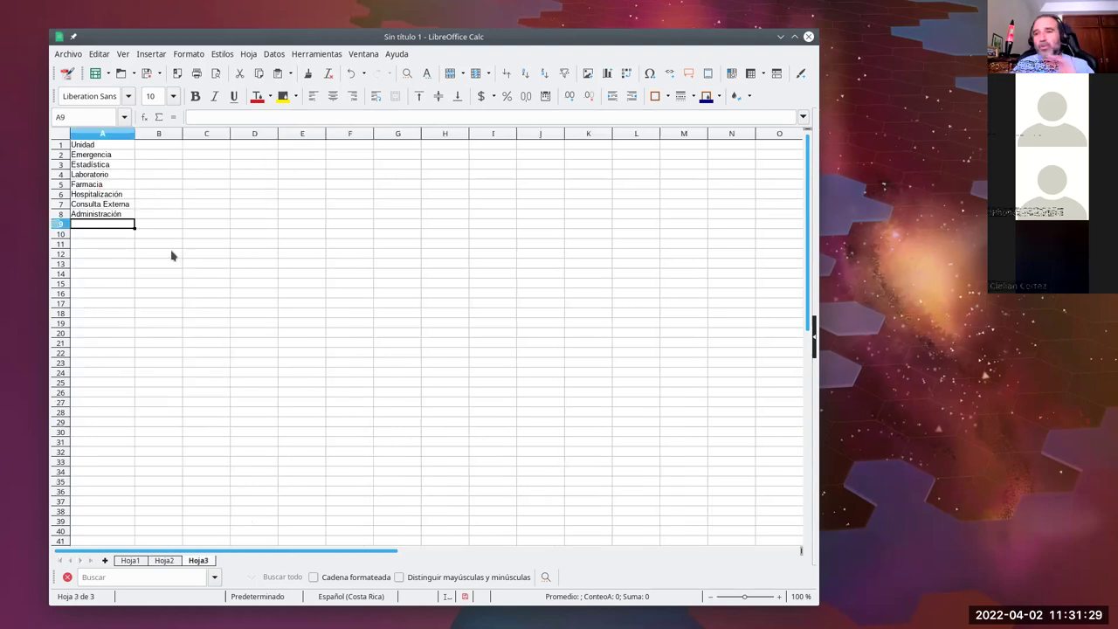
pyautogui.click(281, 55)
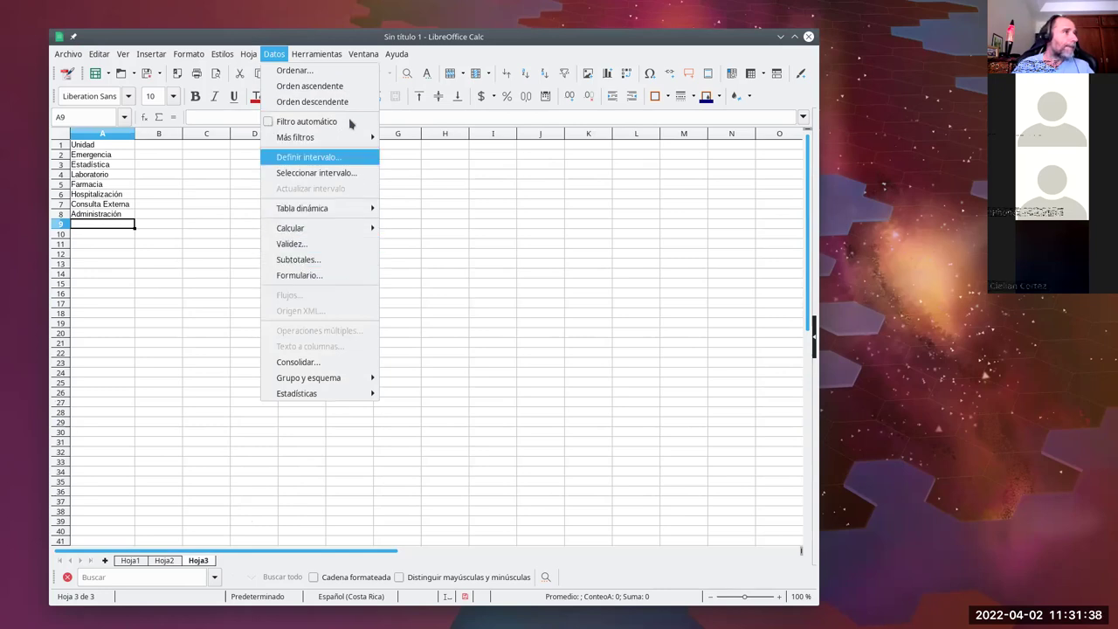
pyautogui.moveTo(310, 58)
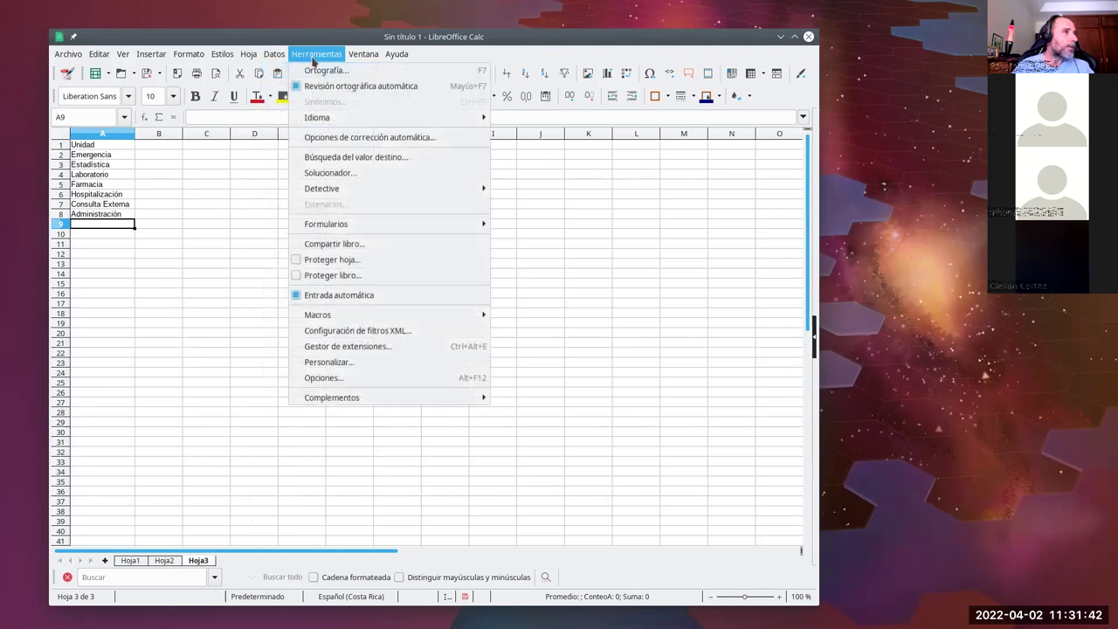
pyautogui.click(314, 58)
pyautogui.click(319, 57)
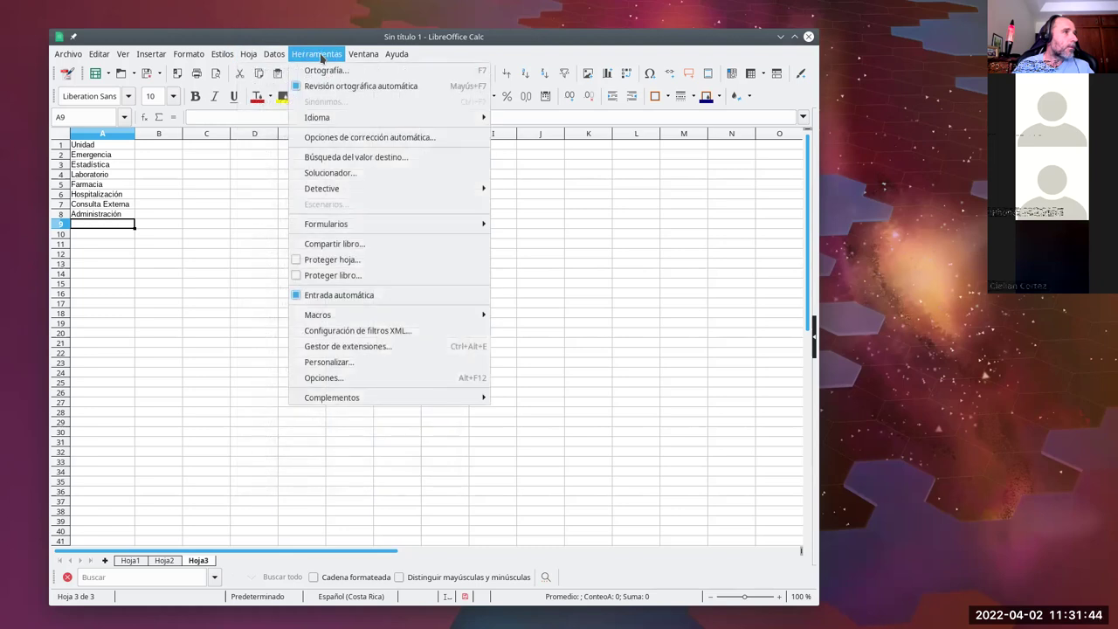
pyautogui.click(352, 260)
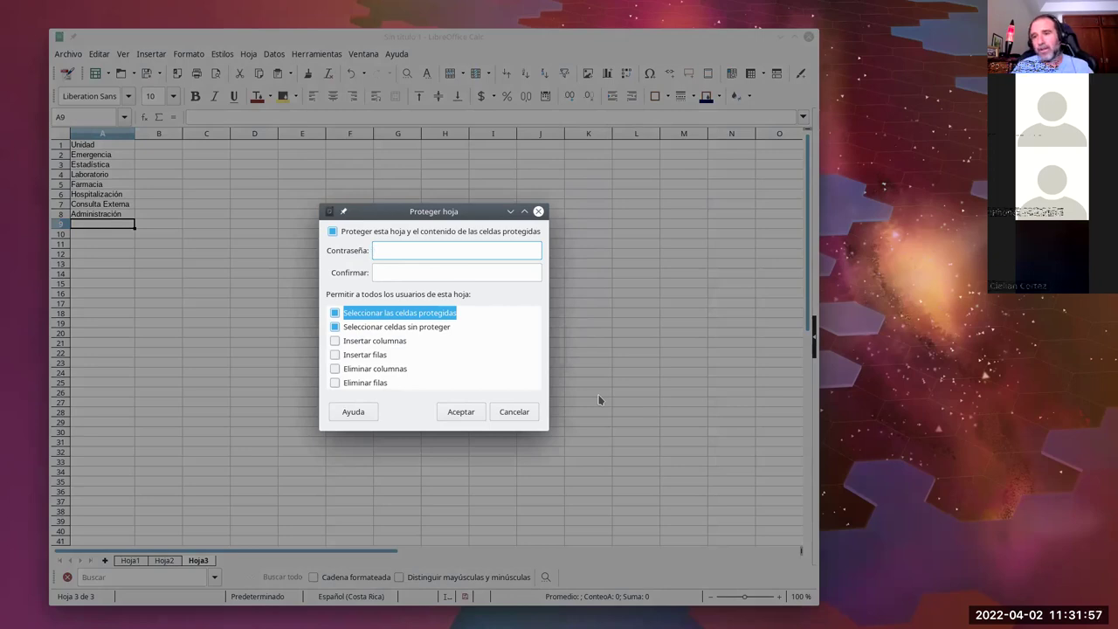
pyautogui.click(522, 415)
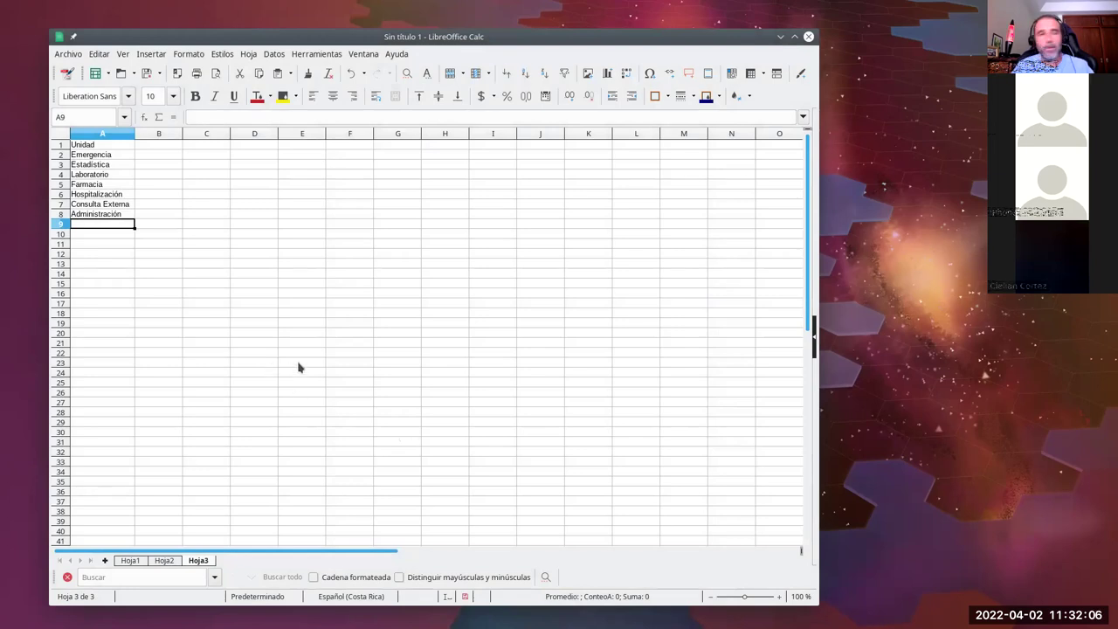
# Step: Begin a formula in Hoja2's cell C4 with =indirecto("$Hoja3.A" to reference column A of Hoja3
pyautogui.click(172, 561)
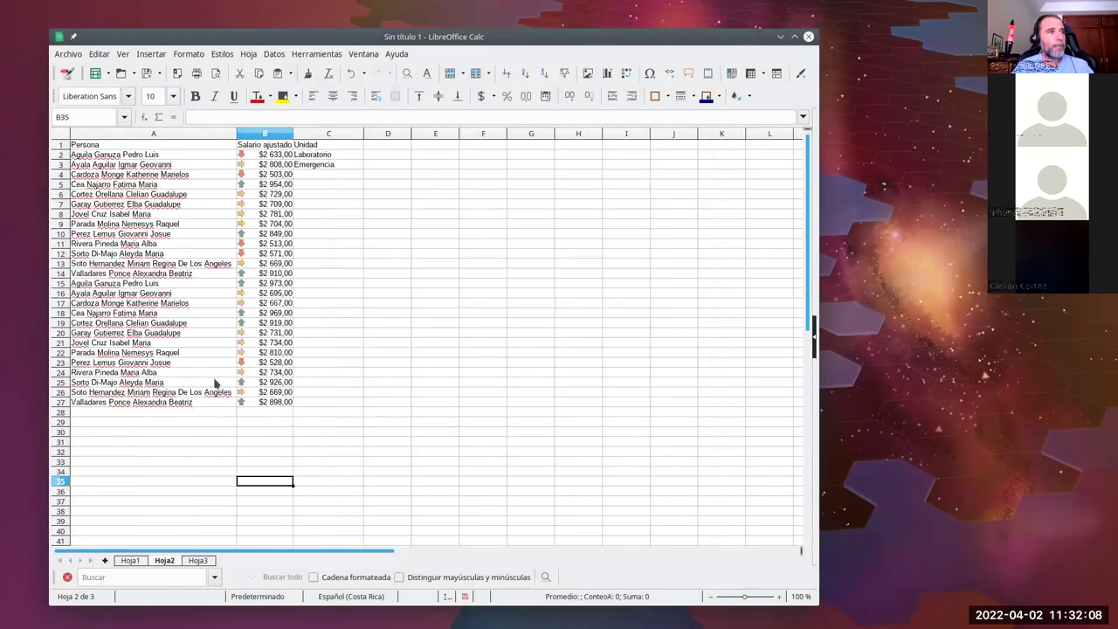
pyautogui.click(334, 174)
pyautogui.click(322, 164)
pyautogui.click(314, 180)
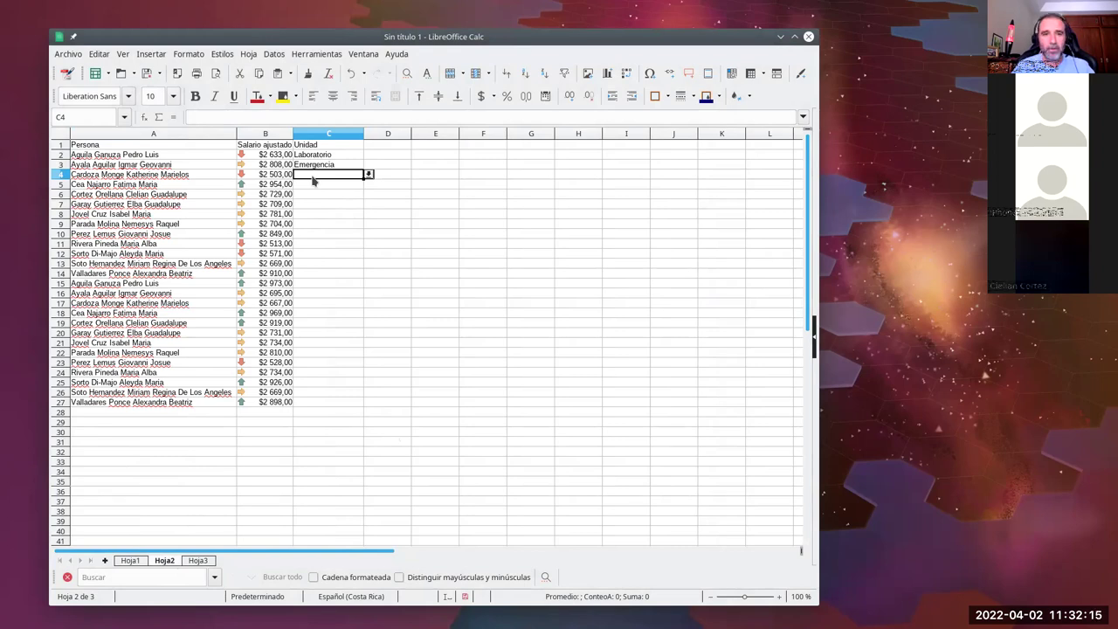
pyautogui.write('=')
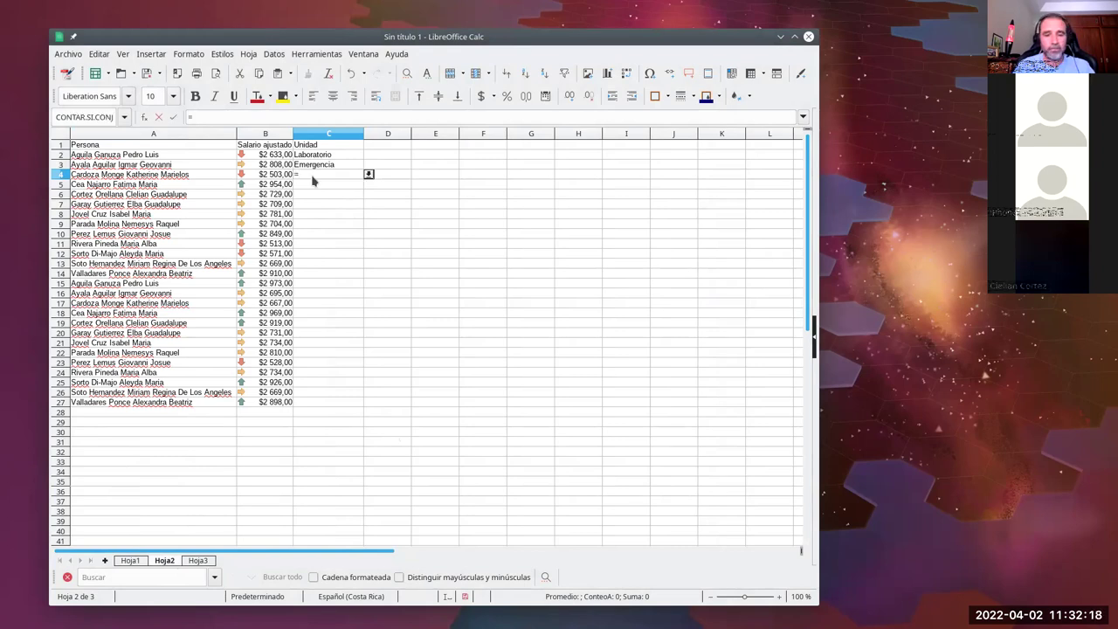
pyautogui.write('in')
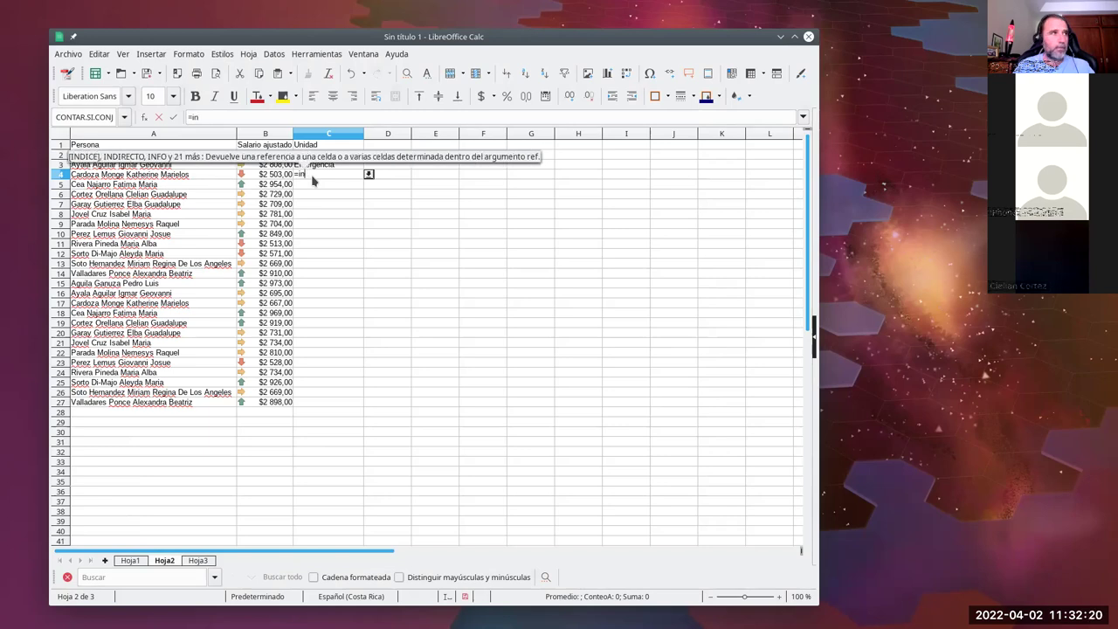
pyautogui.write('di')
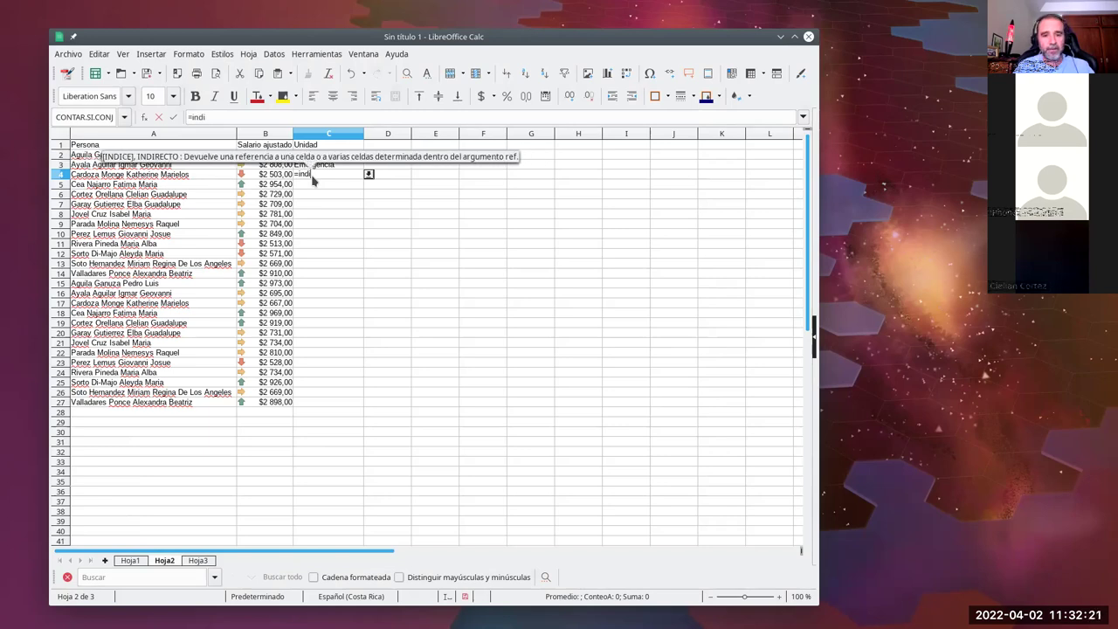
pyautogui.write('recto(')
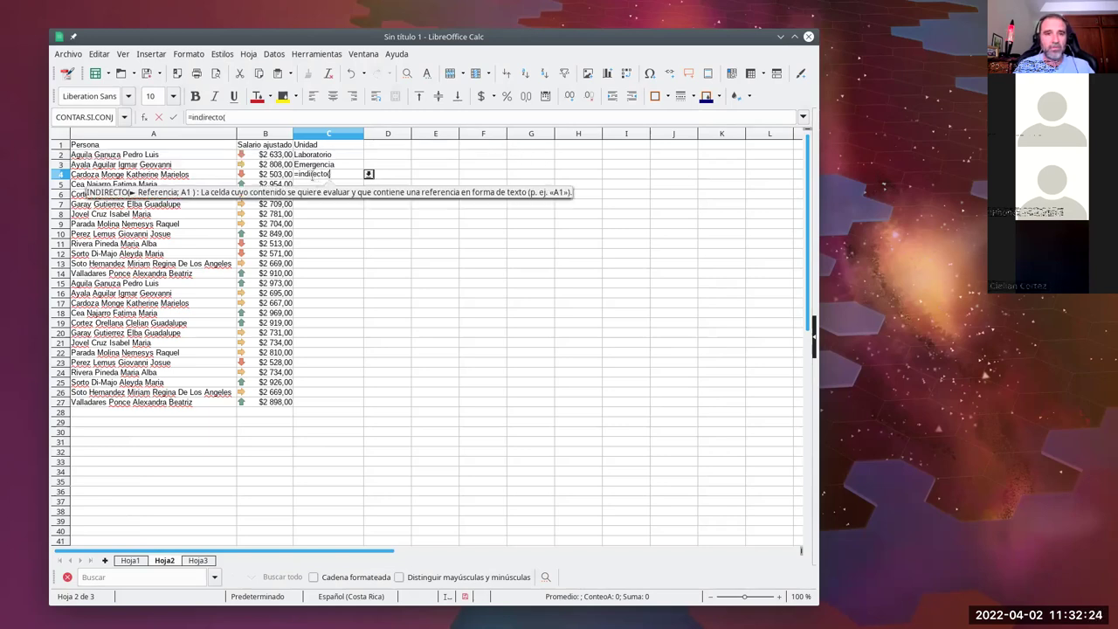
pyautogui.write('"')
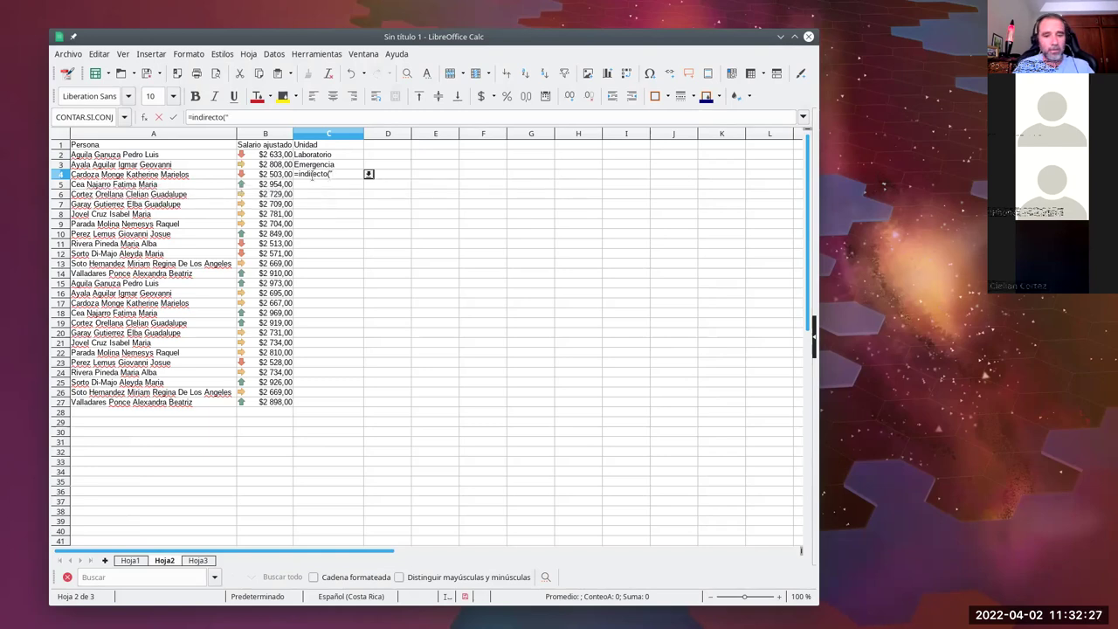
pyautogui.write('$hoja3')
pyautogui.press('BackSpace')
pyautogui.press('BackSpace')
pyautogui.press('BackSpace')
pyautogui.press('BackSpace')
pyautogui.press('BackSpace')
pyautogui.write('Hoja3')
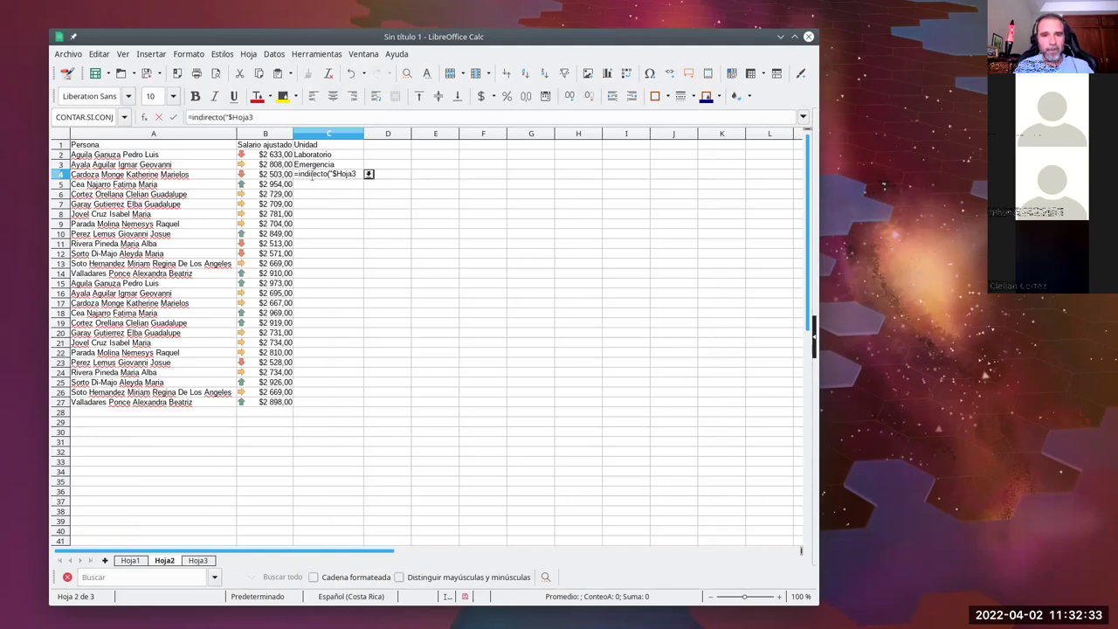
pyautogui.write('.A')
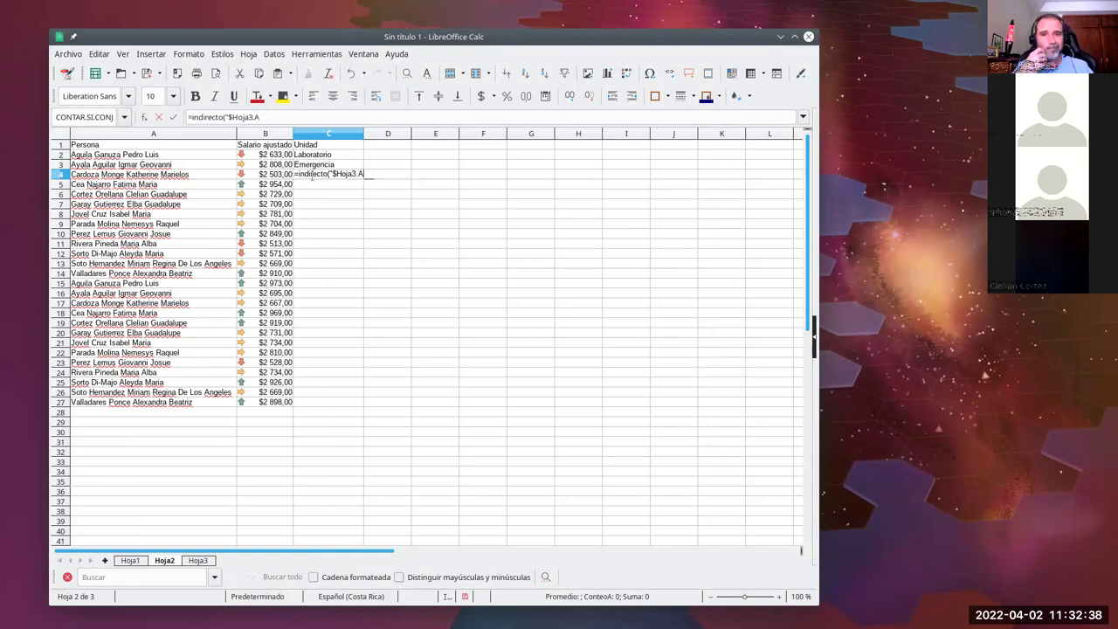
pyautogui.write('1"')
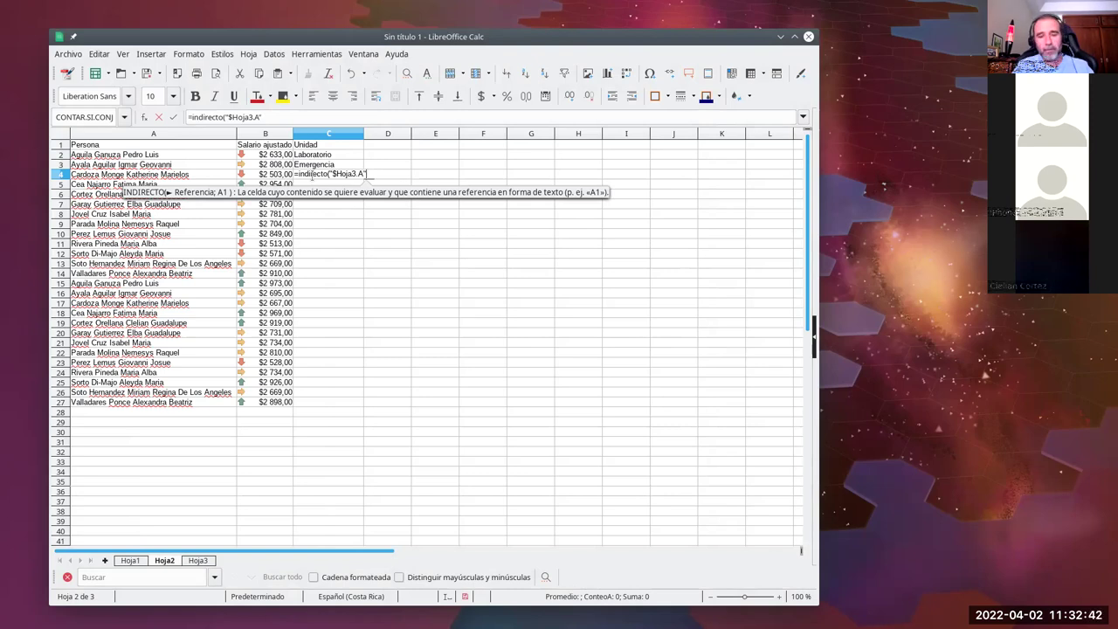
# Step: Complete C4's formula with &ALEATORIO.ENTRE(2;8)), try to enter it in the validated cell, and dismiss the error message
pyautogui.write('&ALEA')
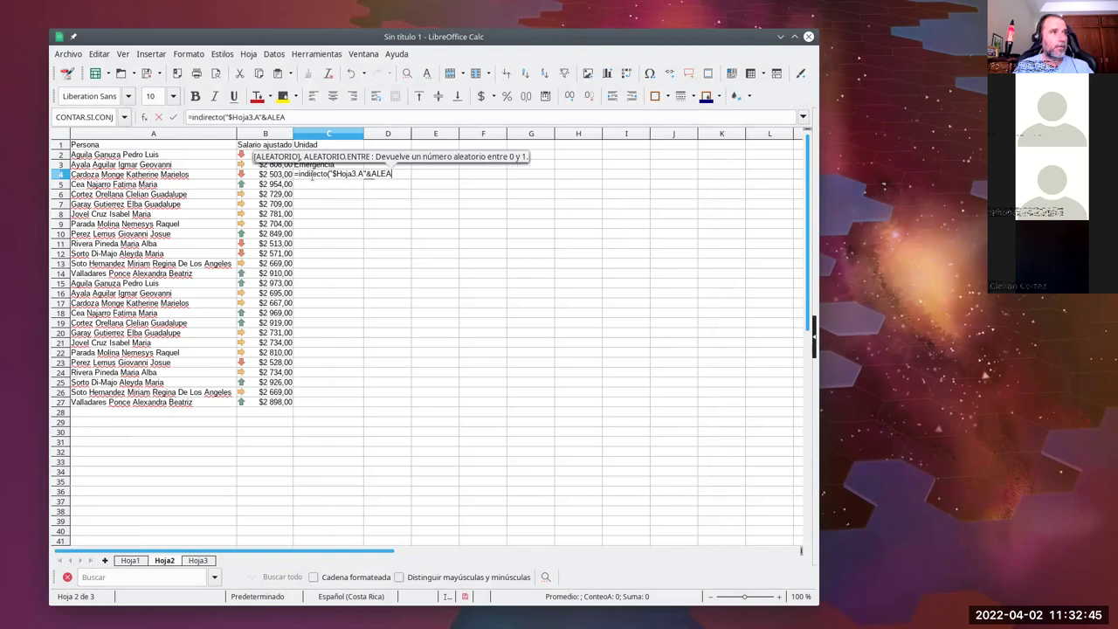
pyautogui.write('TORIO')
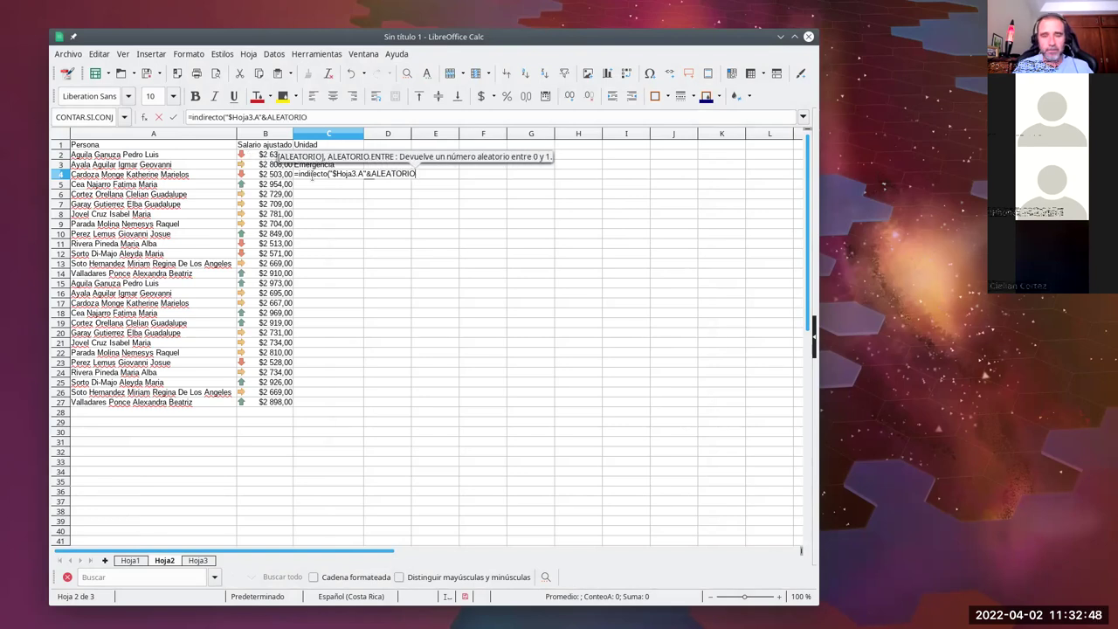
pyautogui.write('.ENTRE')
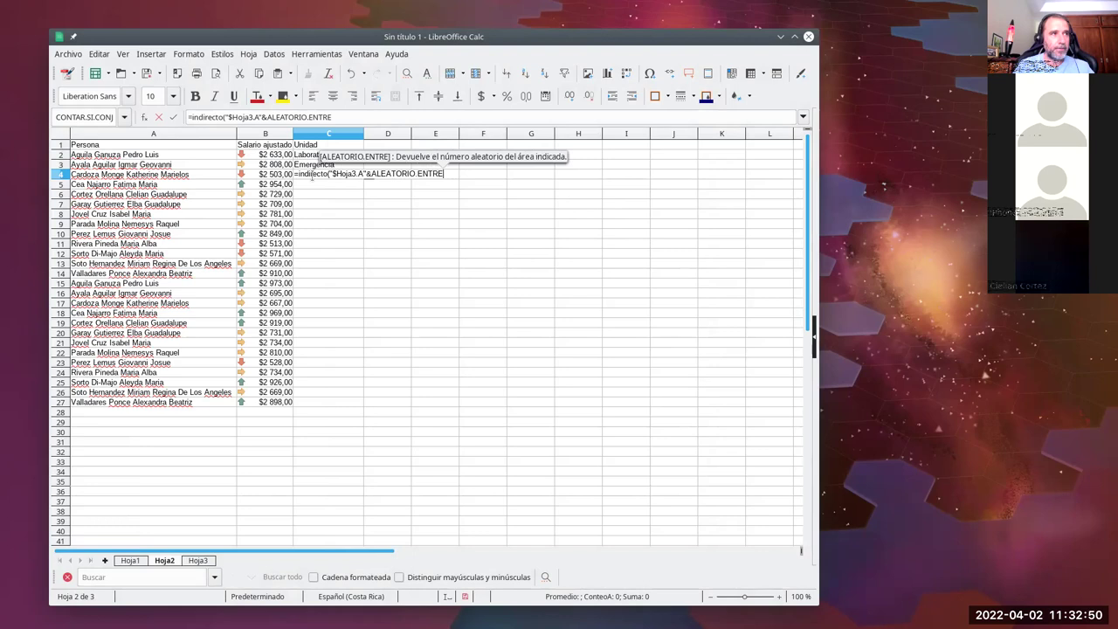
pyautogui.write('(2')
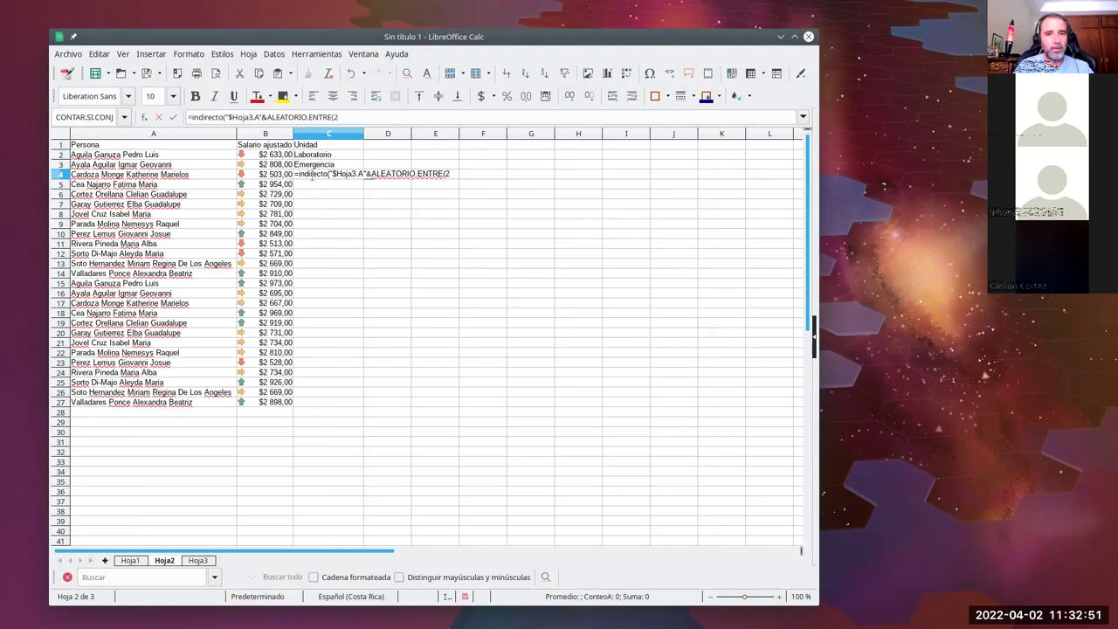
pyautogui.write(';')
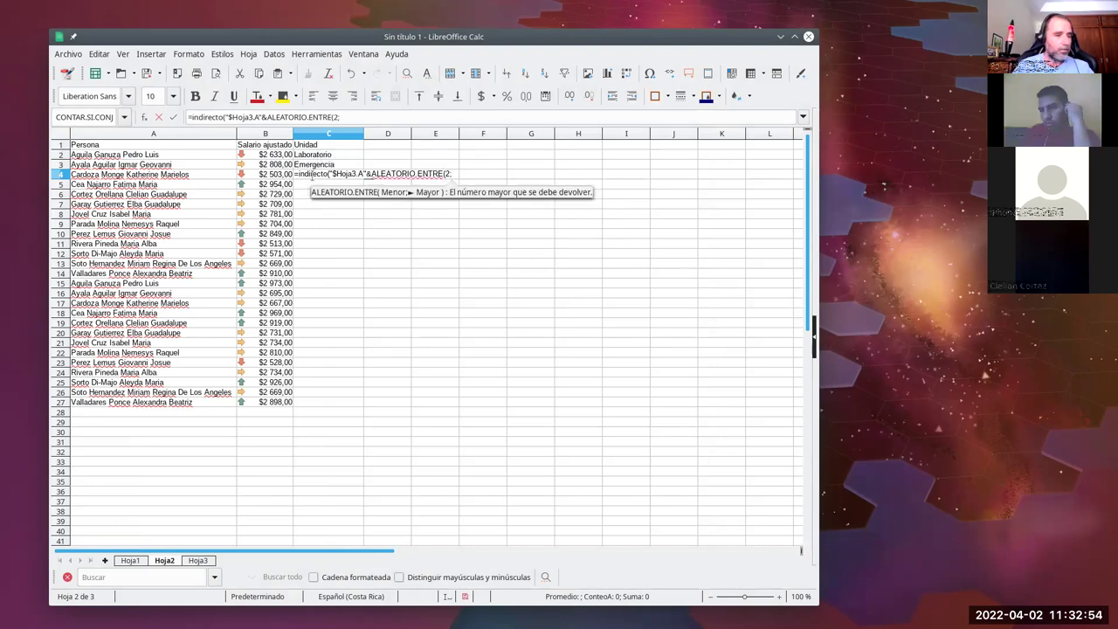
pyautogui.write('8')
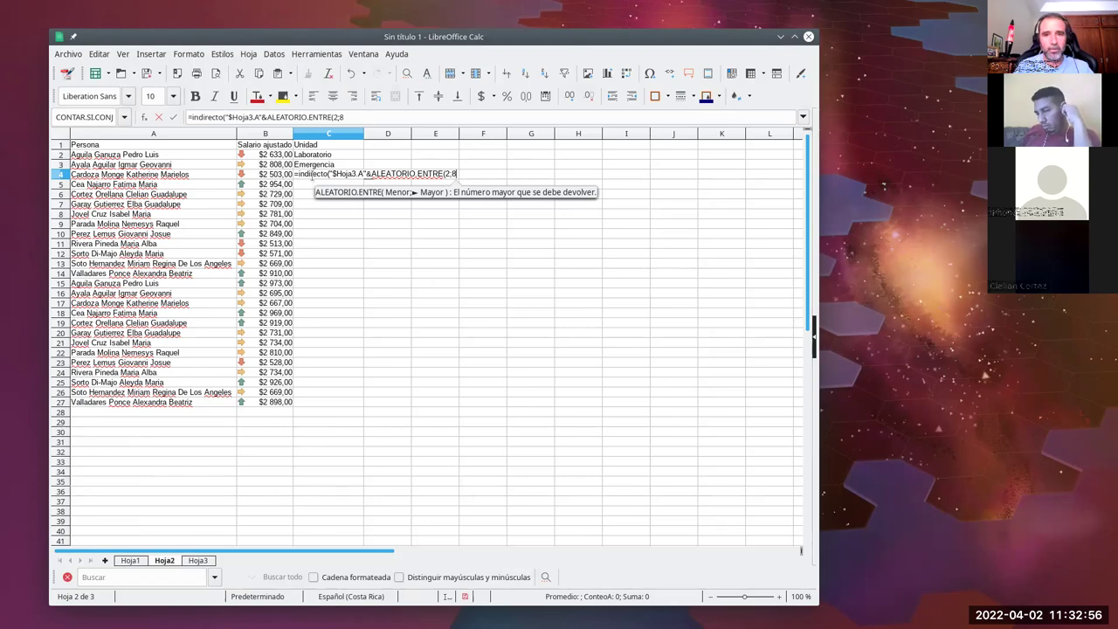
pyautogui.write('))')
pyautogui.press('Return')
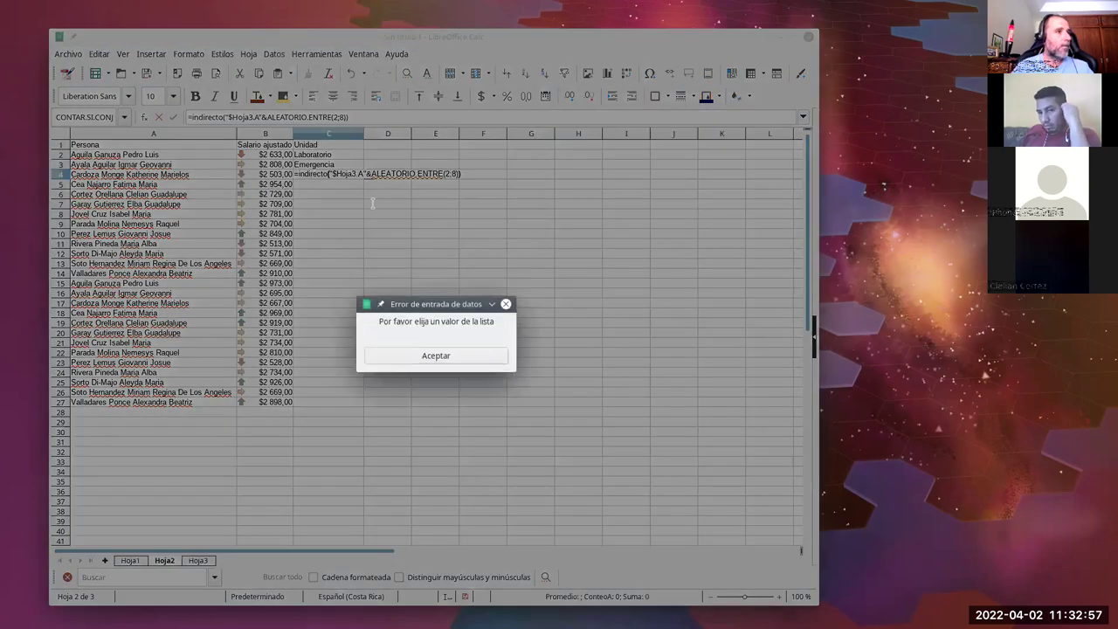
pyautogui.click(432, 358)
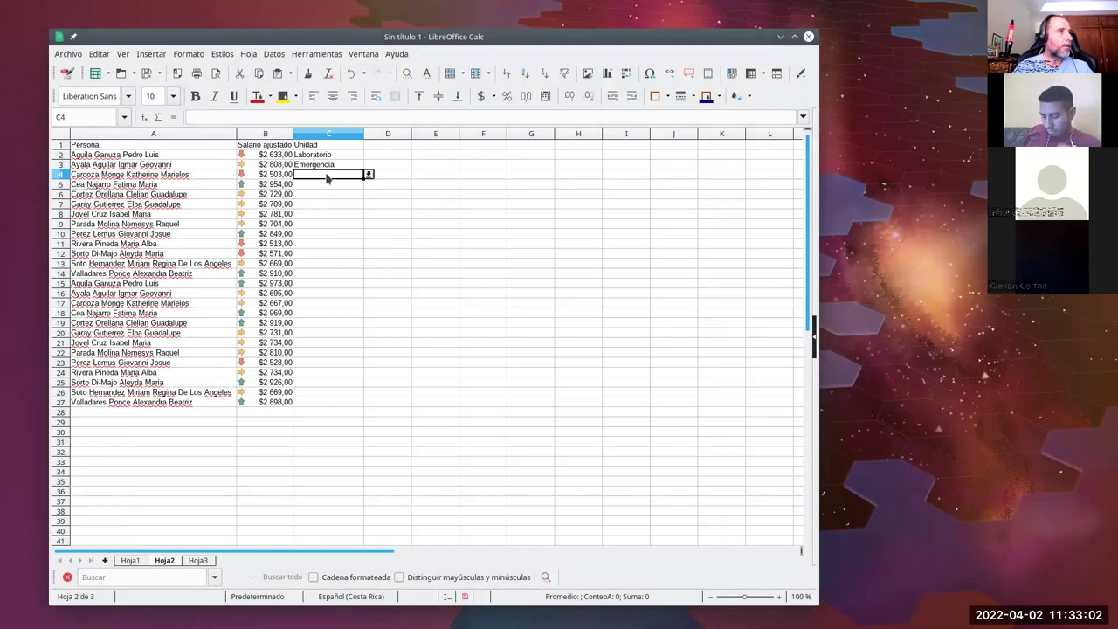
# Step: Remove the list restriction from Hoja2's cell C4 by setting its validity to allow Todos los valores
pyautogui.click(196, 564)
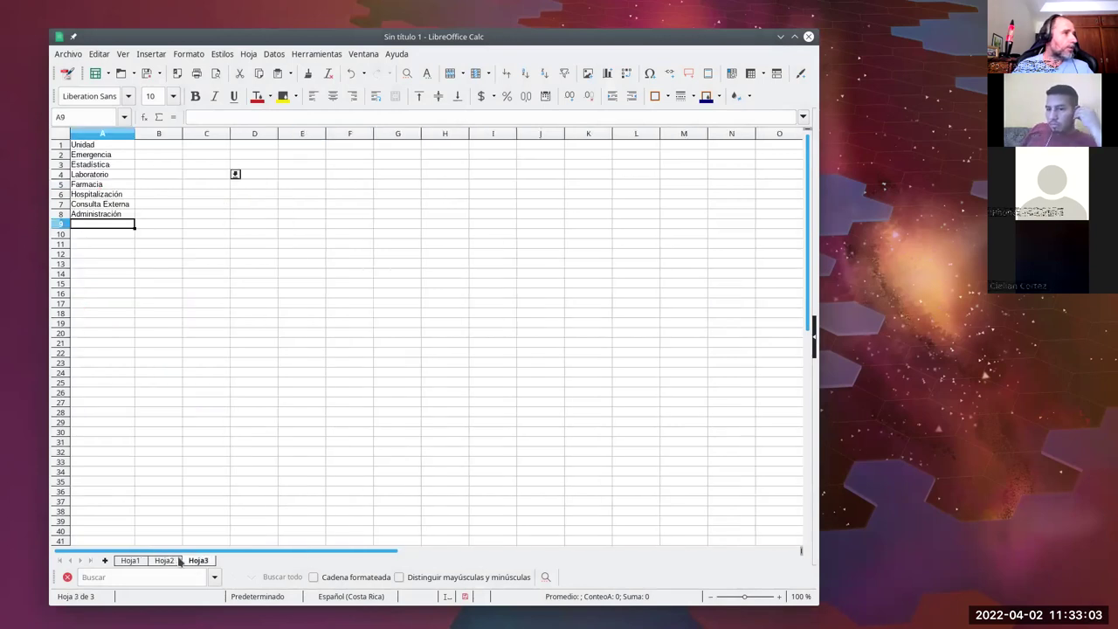
pyautogui.click(170, 562)
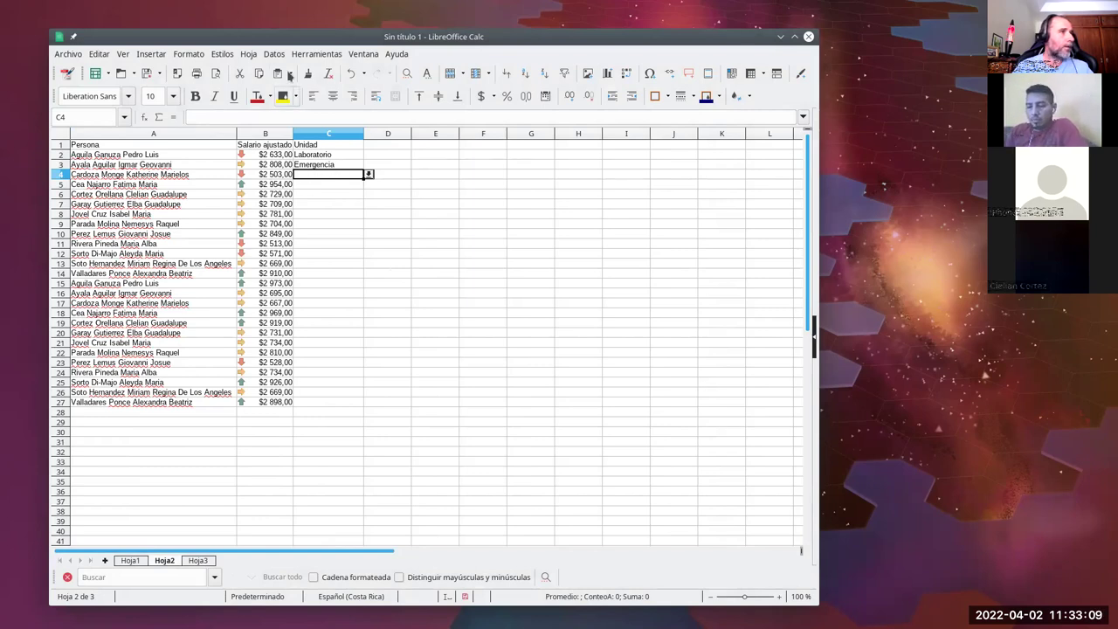
pyautogui.click(274, 54)
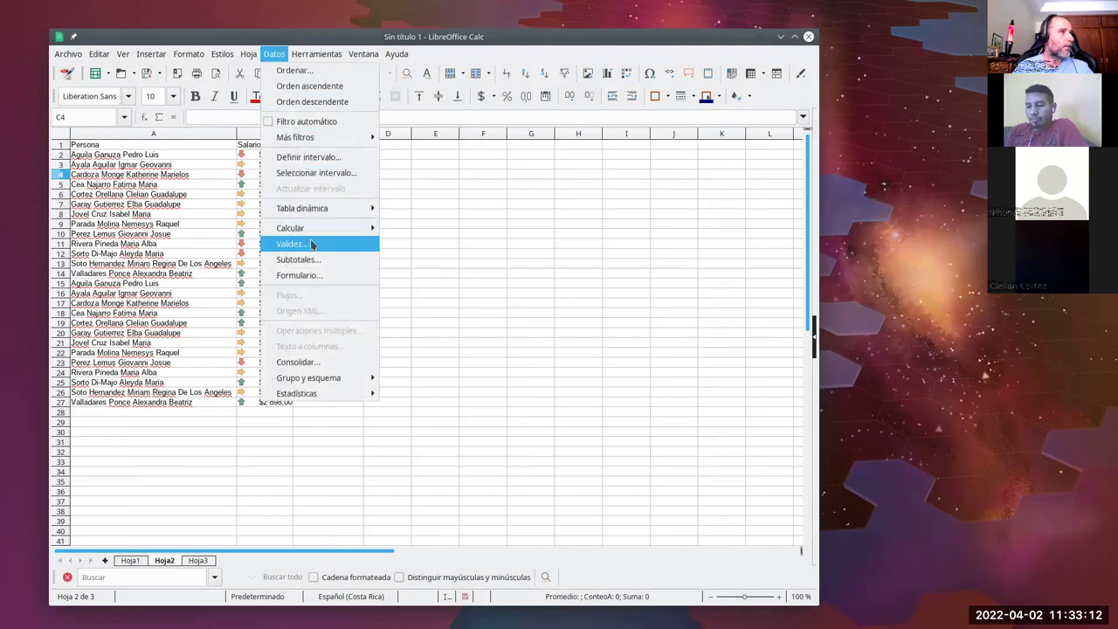
pyautogui.click(312, 243)
pyautogui.click(475, 217)
pyautogui.click(469, 228)
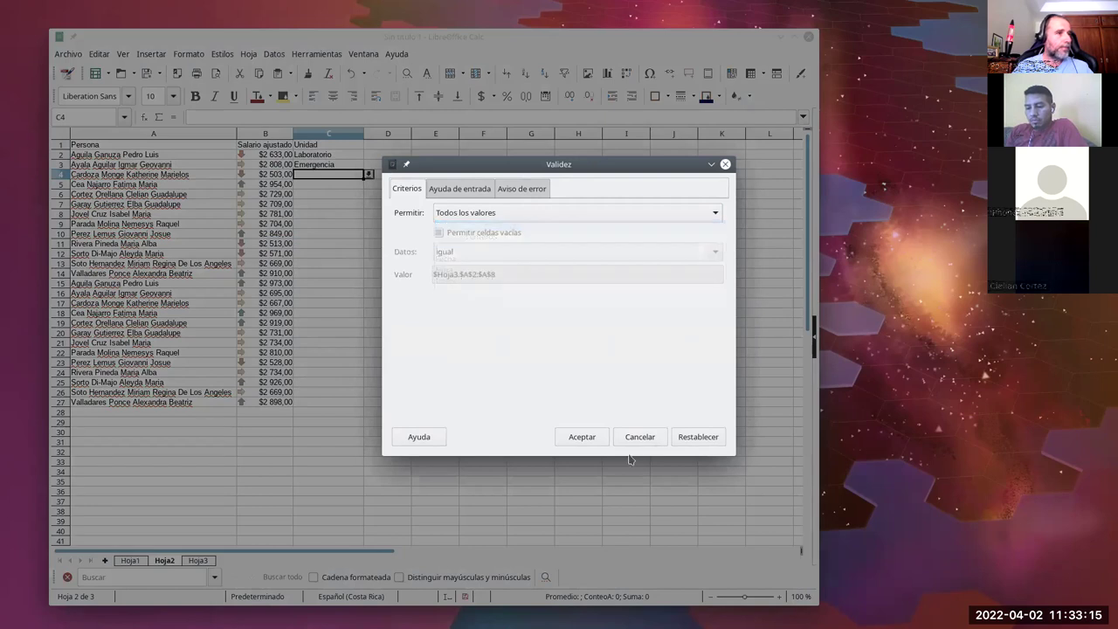
pyautogui.click(587, 438)
# Step: Start the formula =INDIRECTO("$HOJ in cell C4 of Hoja2
pyautogui.click(247, 119)
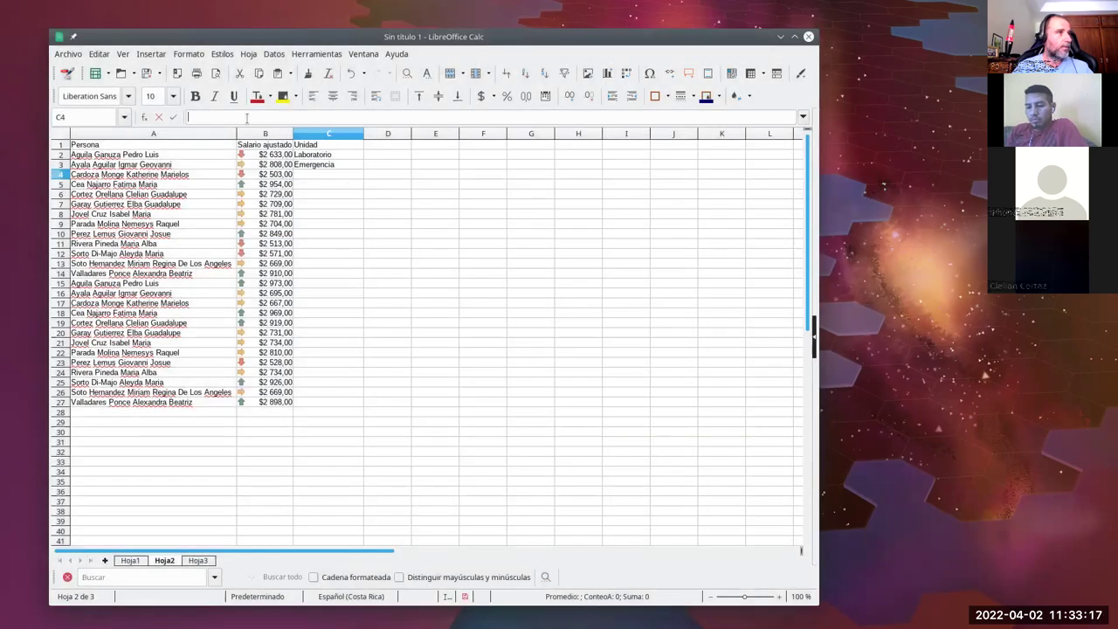
pyautogui.write('=')
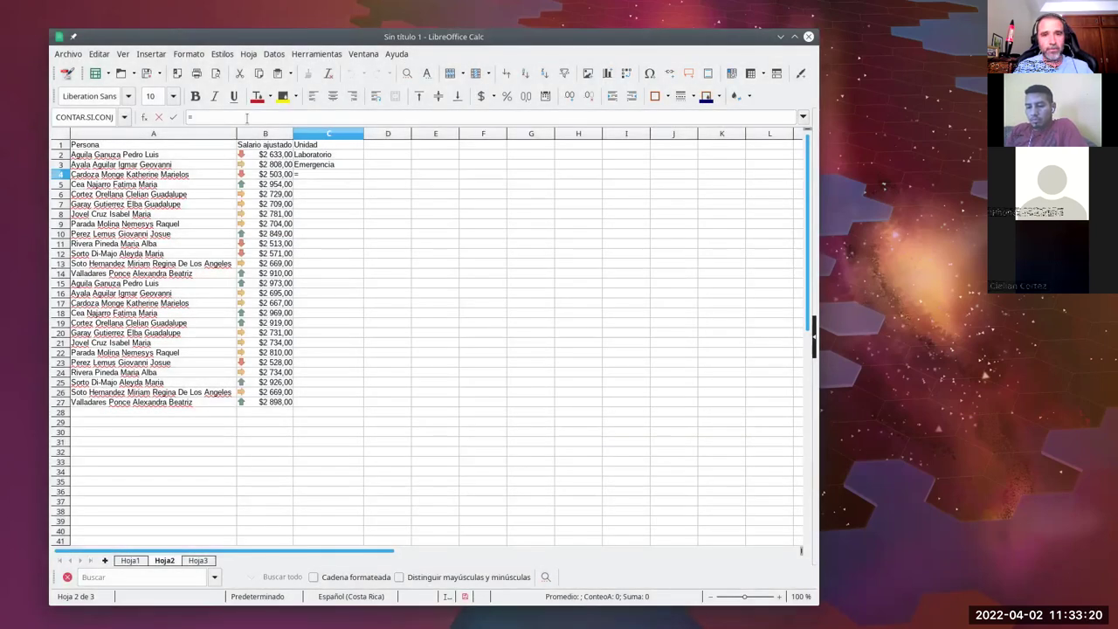
pyautogui.write('INDI')
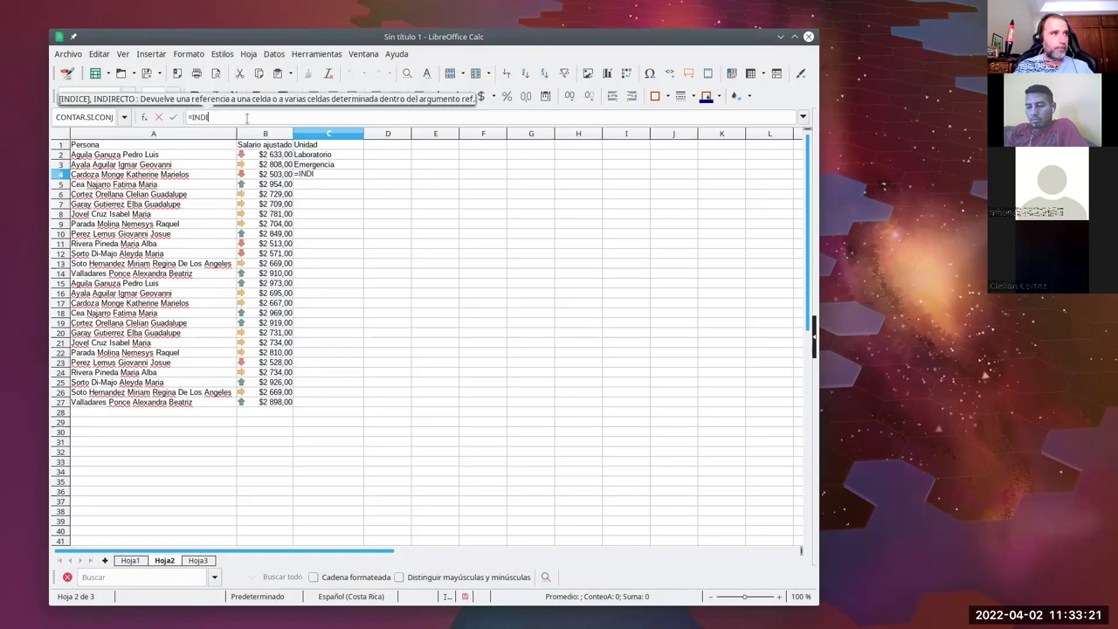
pyautogui.write('RECTO')
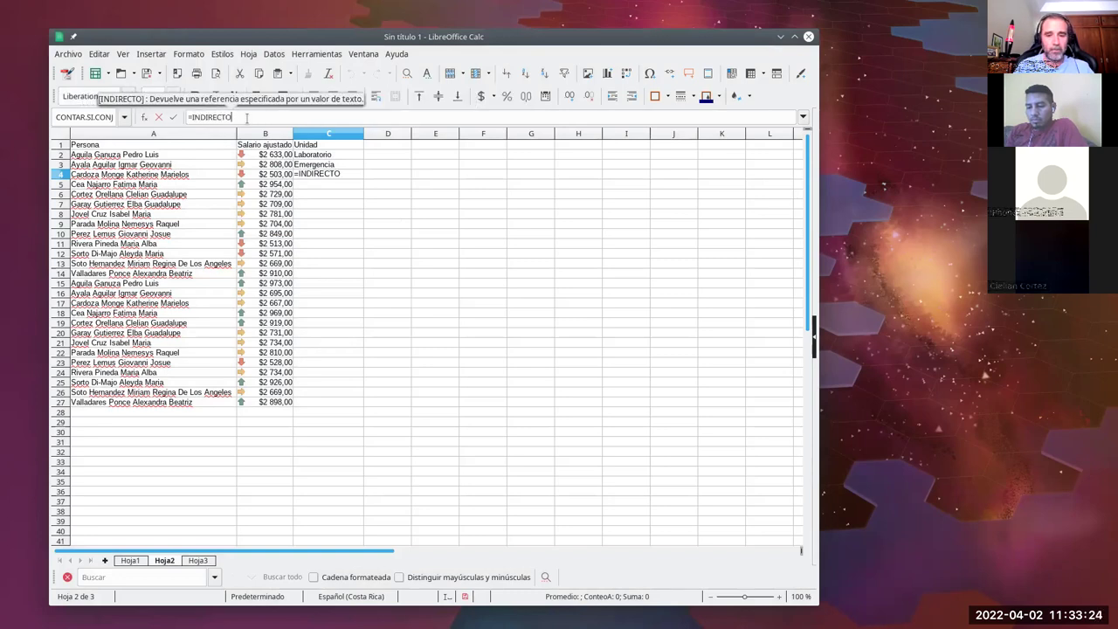
pyautogui.write('(')
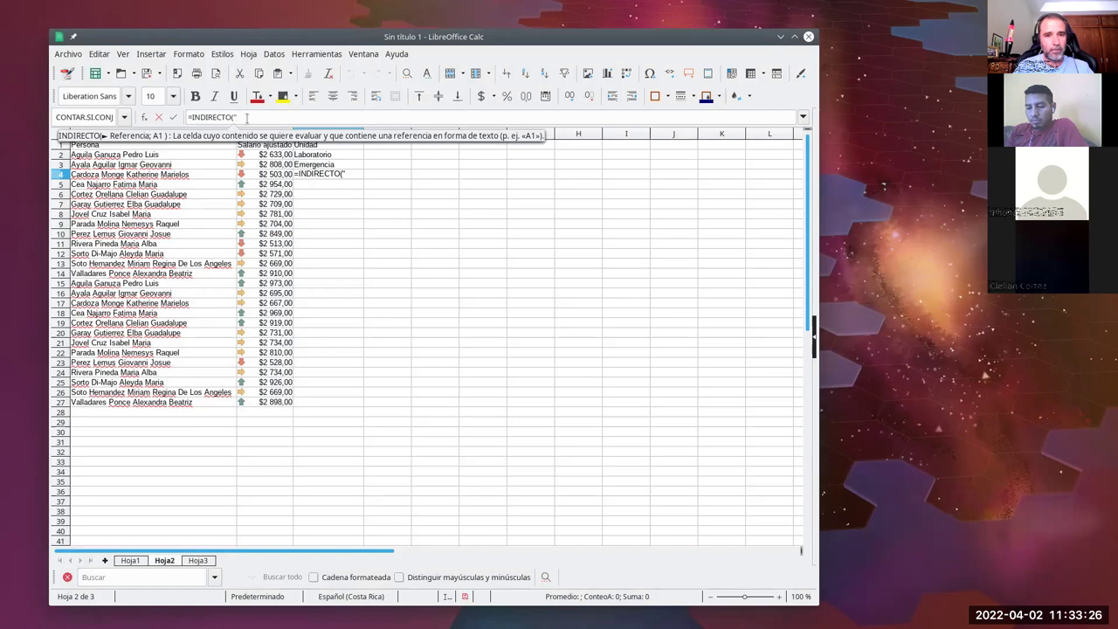
pyautogui.write('"$HOJ')
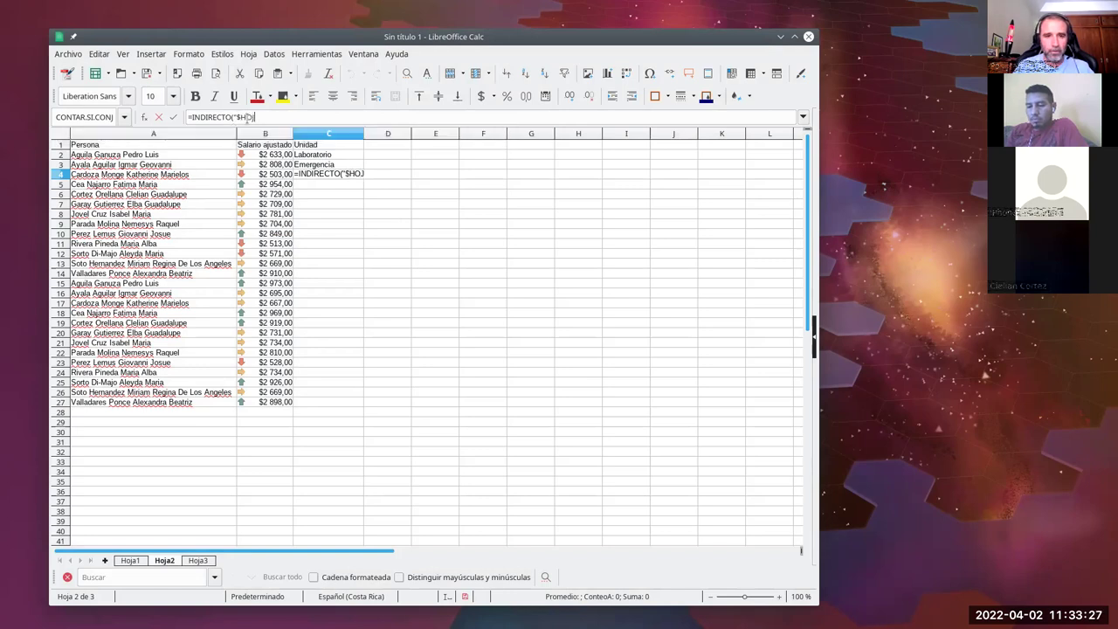
# Step: Complete the formula in C4 as =INDIRECTO("$Hoja3.A"&ALEATORIO.ENTRE(2;8)) to pull a random unit from Hoja3
pyautogui.press('BackSpace')
pyautogui.write('oja3')
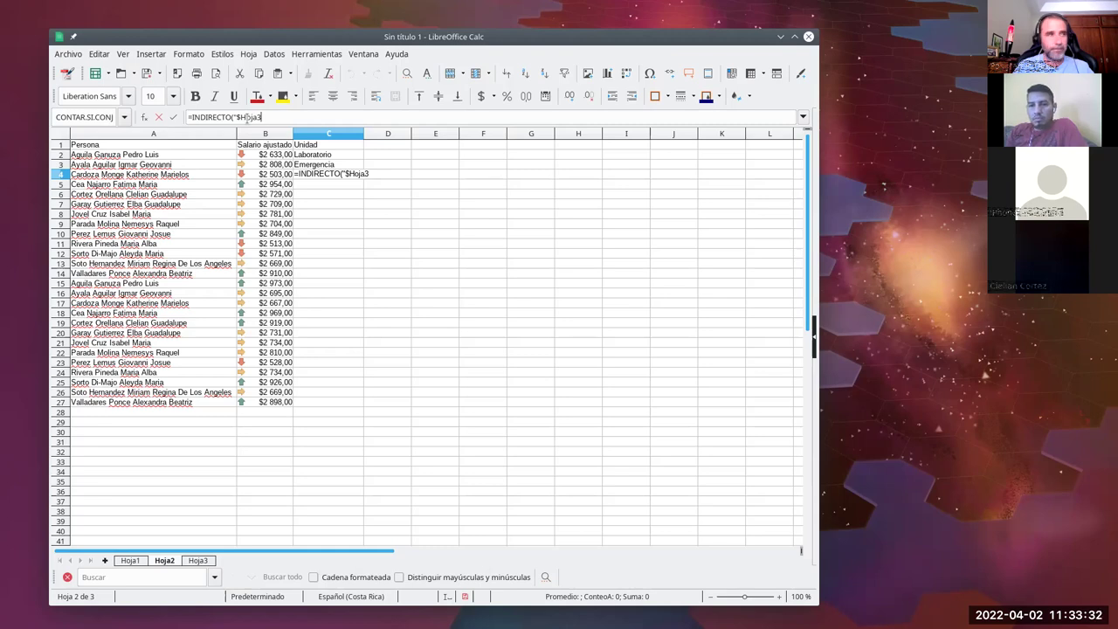
pyautogui.write('.A')
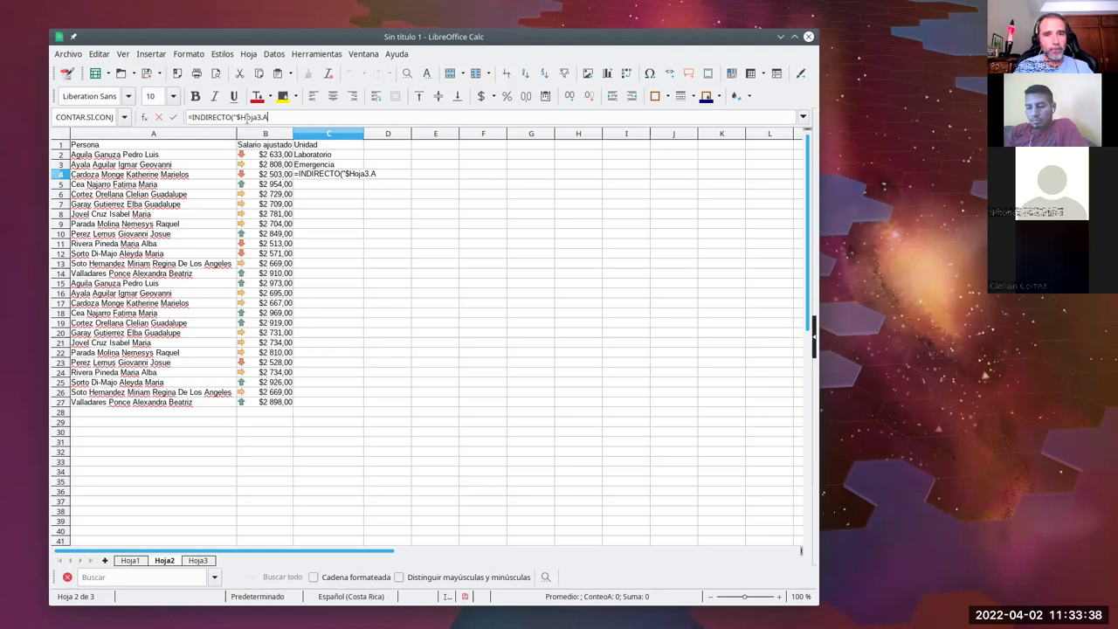
pyautogui.write('"')
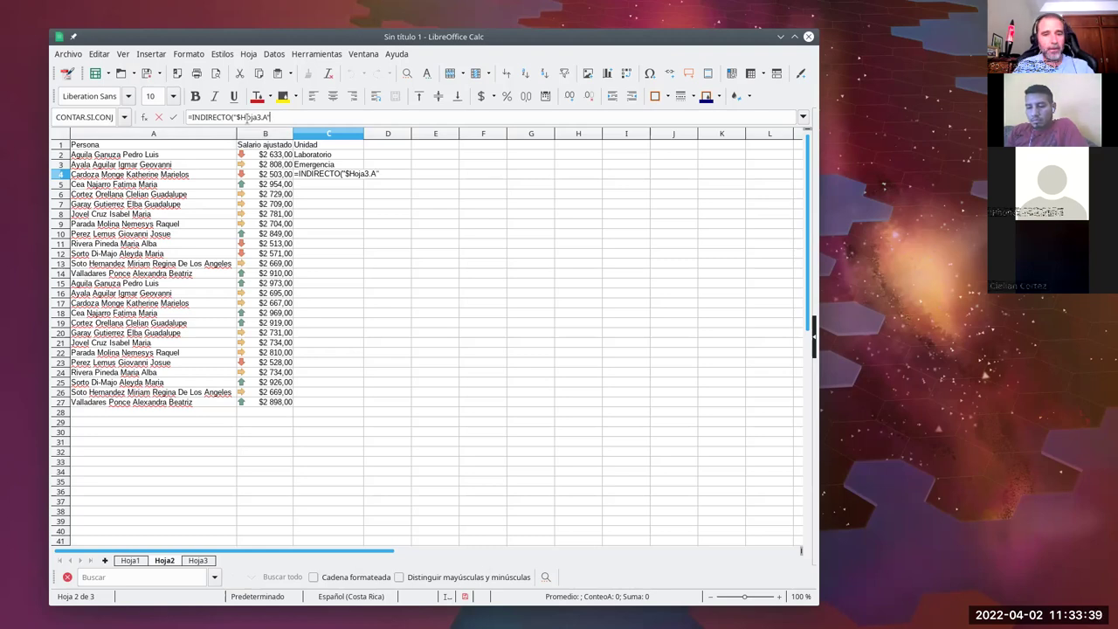
pyautogui.write('&')
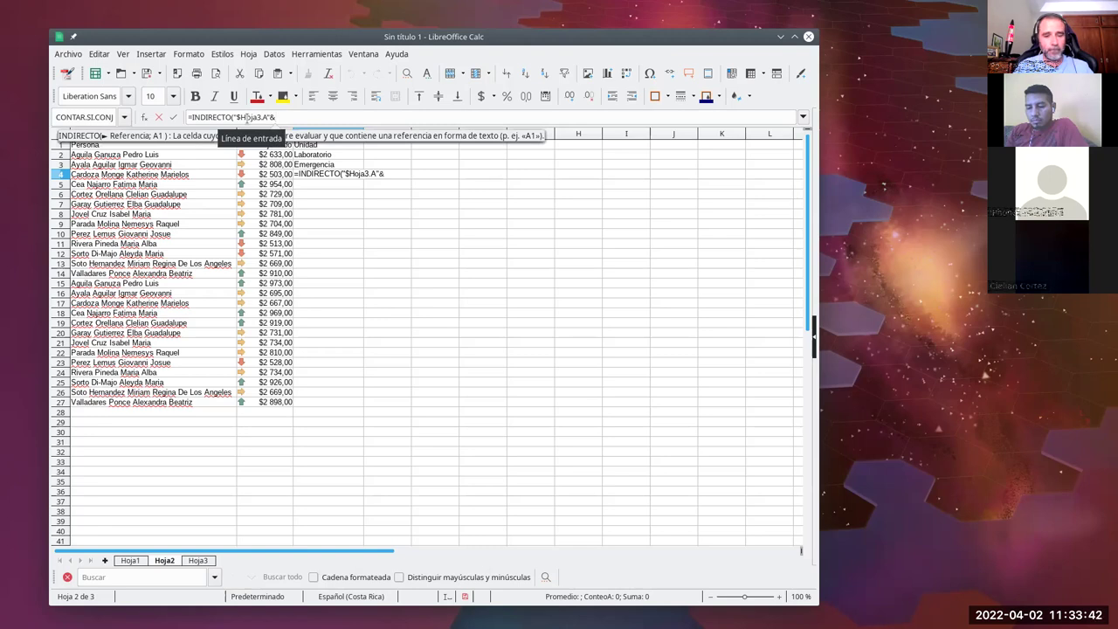
pyautogui.write('ALEATORIO')
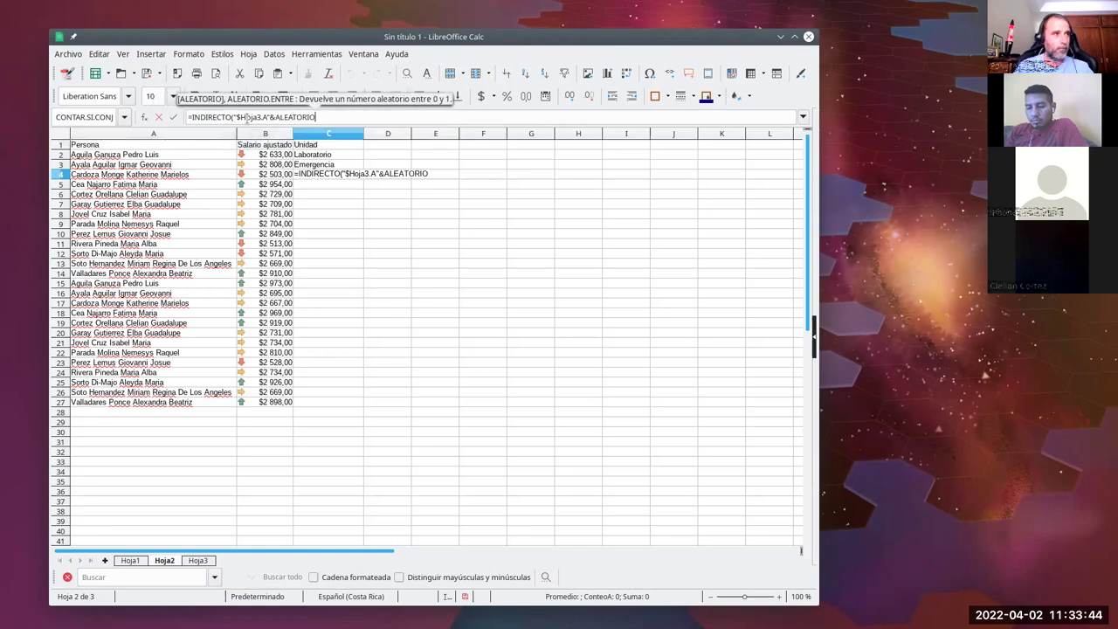
pyautogui.write('.ENTR')
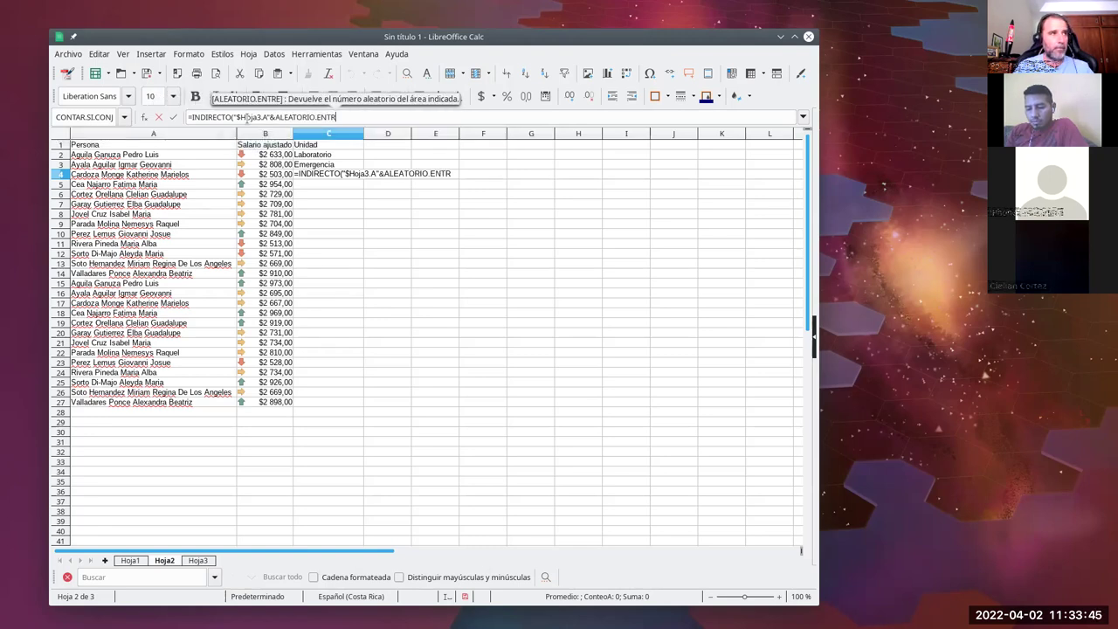
pyautogui.write('E(2')
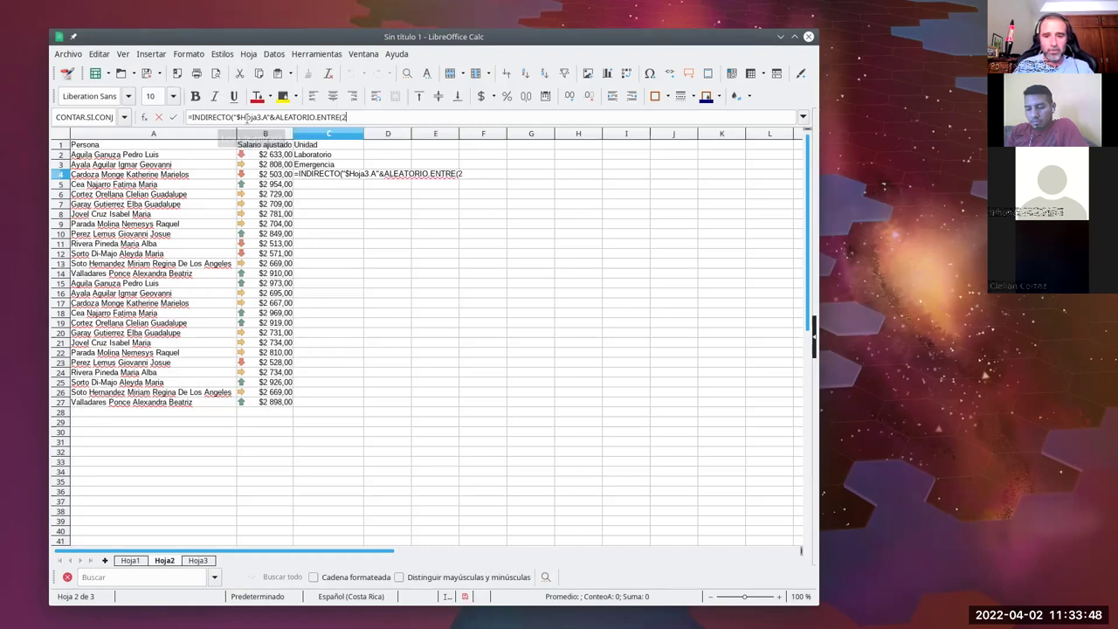
pyautogui.write(';5))')
pyautogui.press('Return')
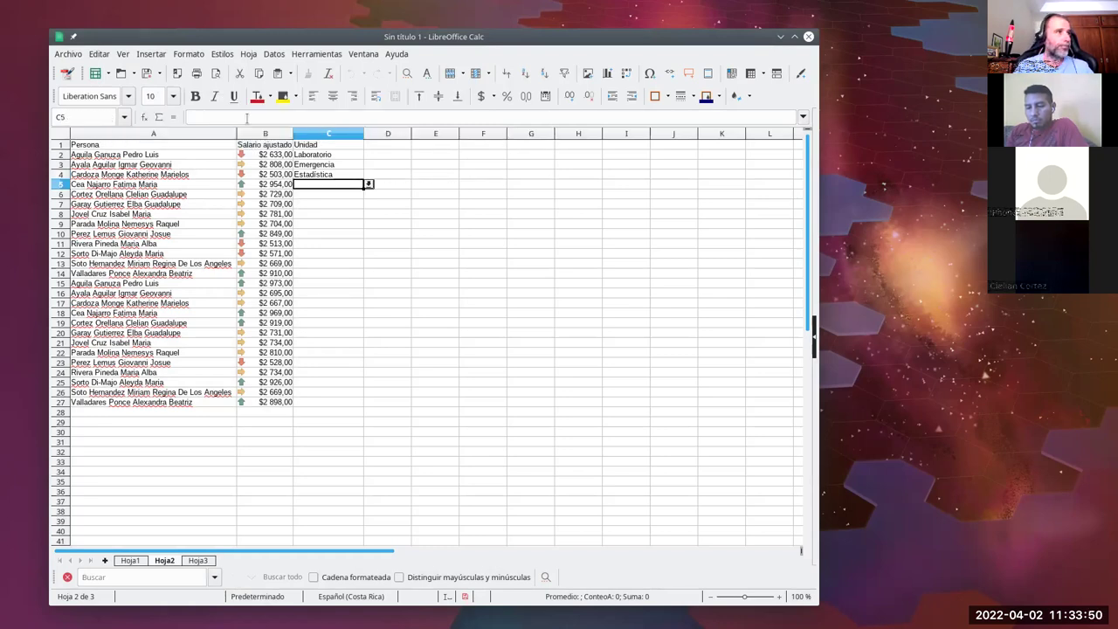
# Step: Fill the random-unit formula from C4 down the Unidad column through C27
pyautogui.click(323, 175)
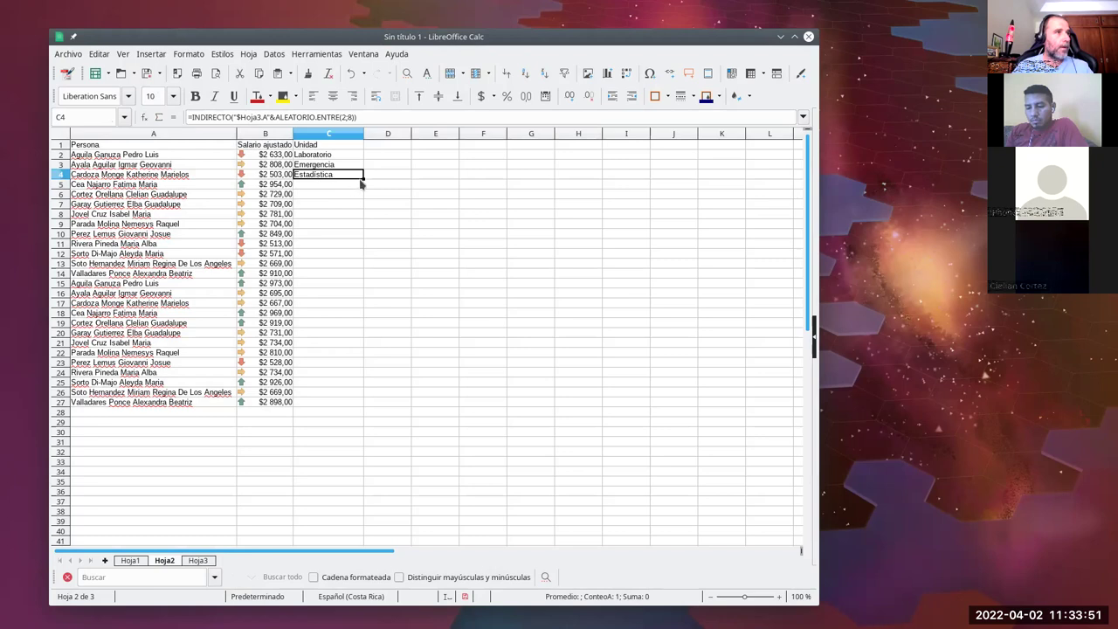
pyautogui.moveTo(362, 178); pyautogui.dragTo(358, 406)
pyautogui.click(393, 294)
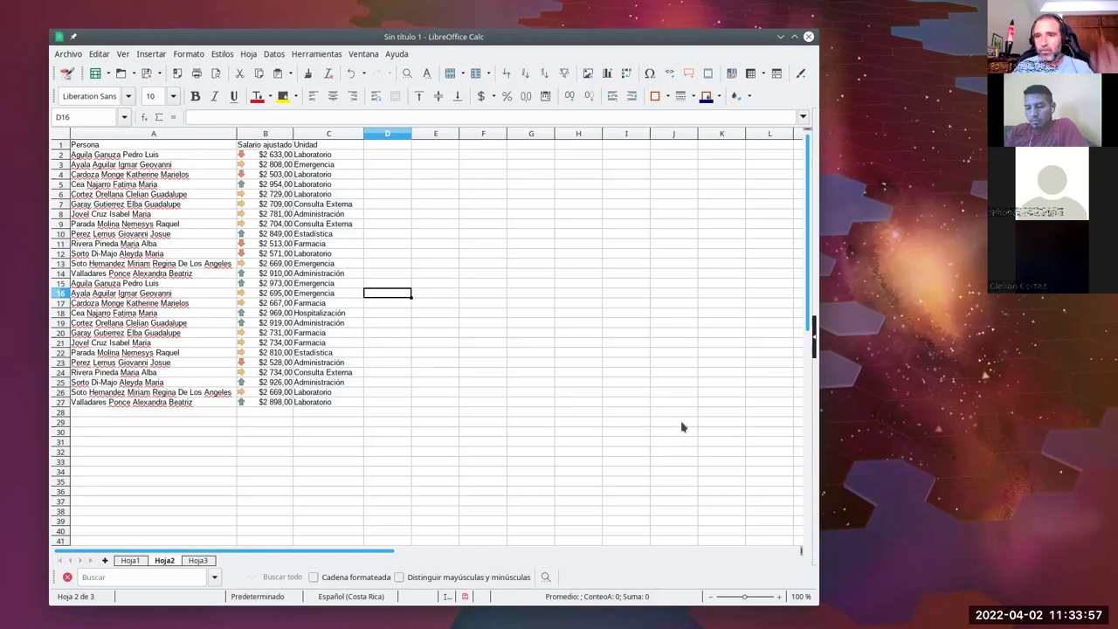
# Step: Check the source list of units in Hoja3 and the formula copied into cell C8 of Hoja2
pyautogui.click(198, 560)
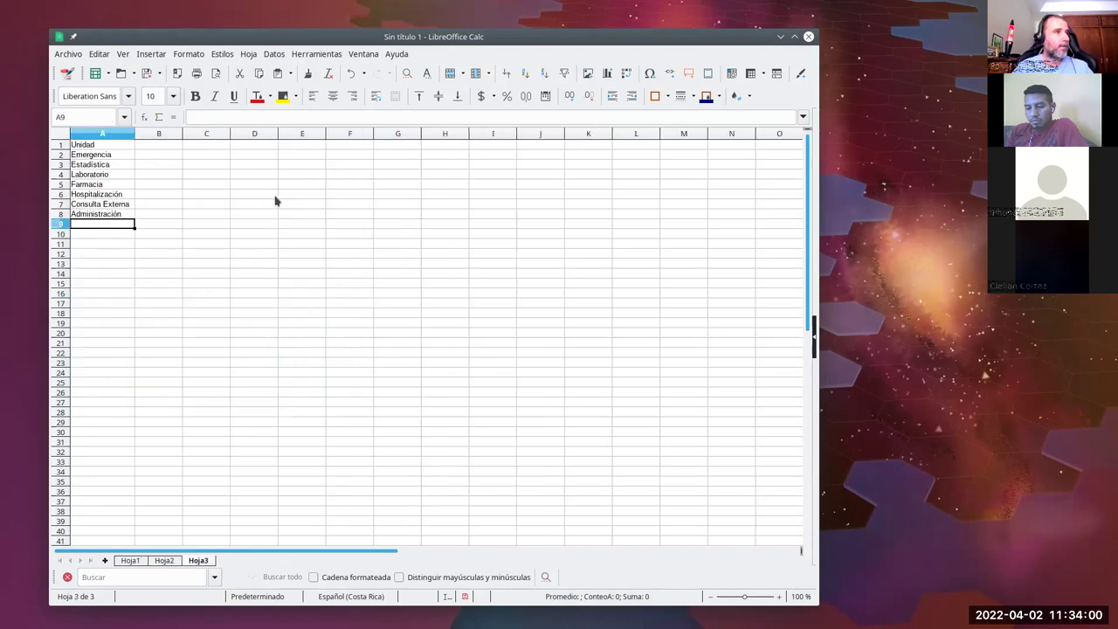
pyautogui.click(164, 561)
pyautogui.click(331, 214)
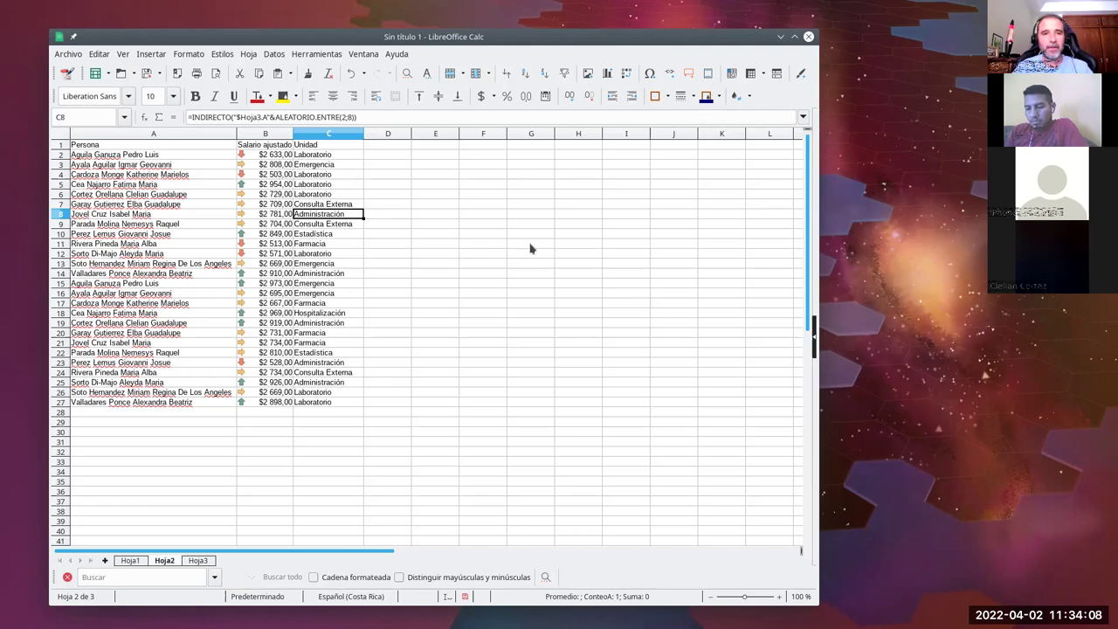
pyautogui.click(394, 217)
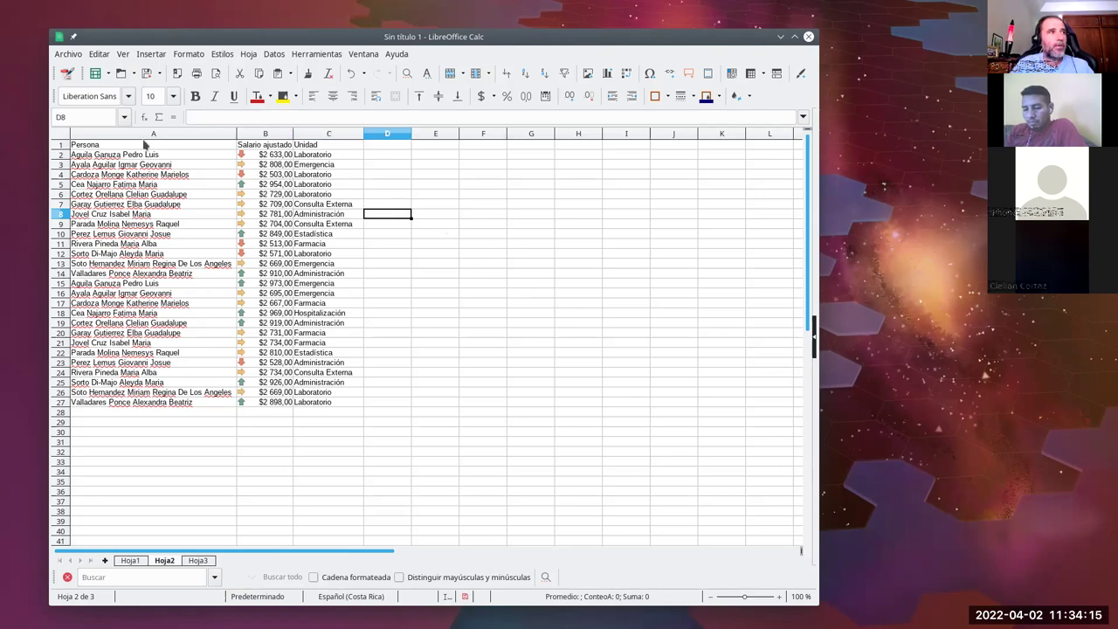
# Step: Try the automatic filter on the header row with Persona, Salario ajustado and Unidad, and turn it off again
pyautogui.click(146, 144)
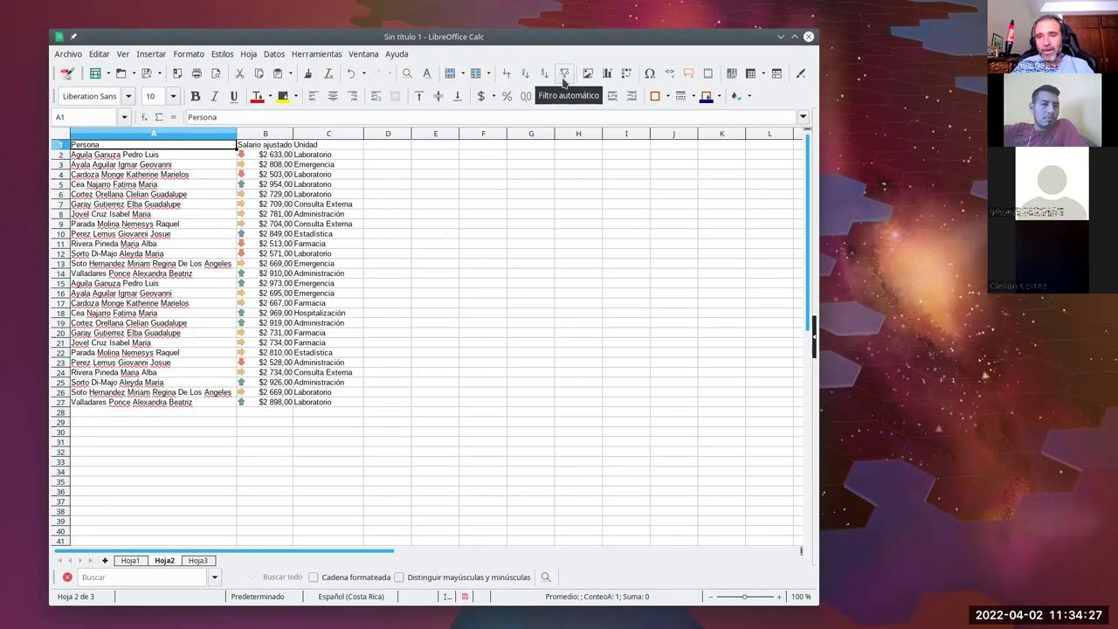
pyautogui.click(564, 77)
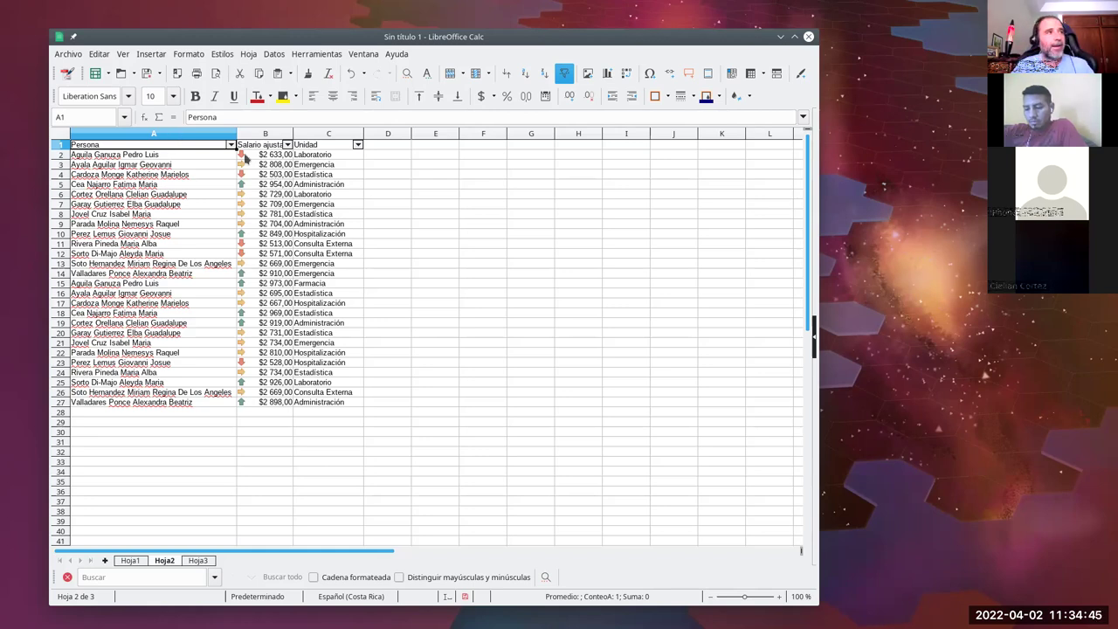
pyautogui.click(330, 145)
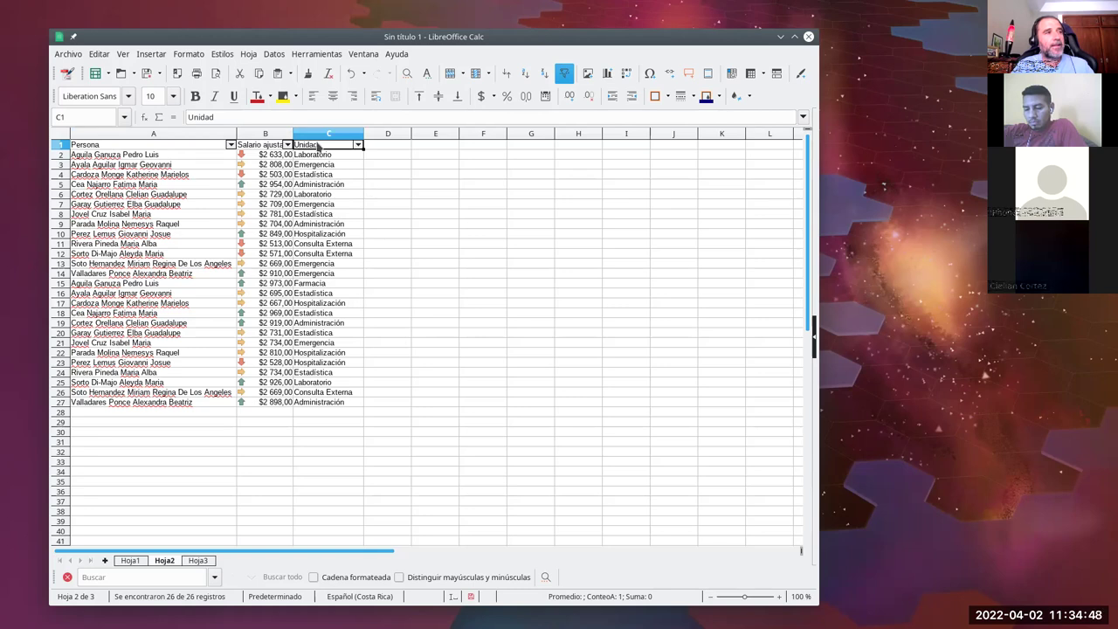
pyautogui.click(153, 146)
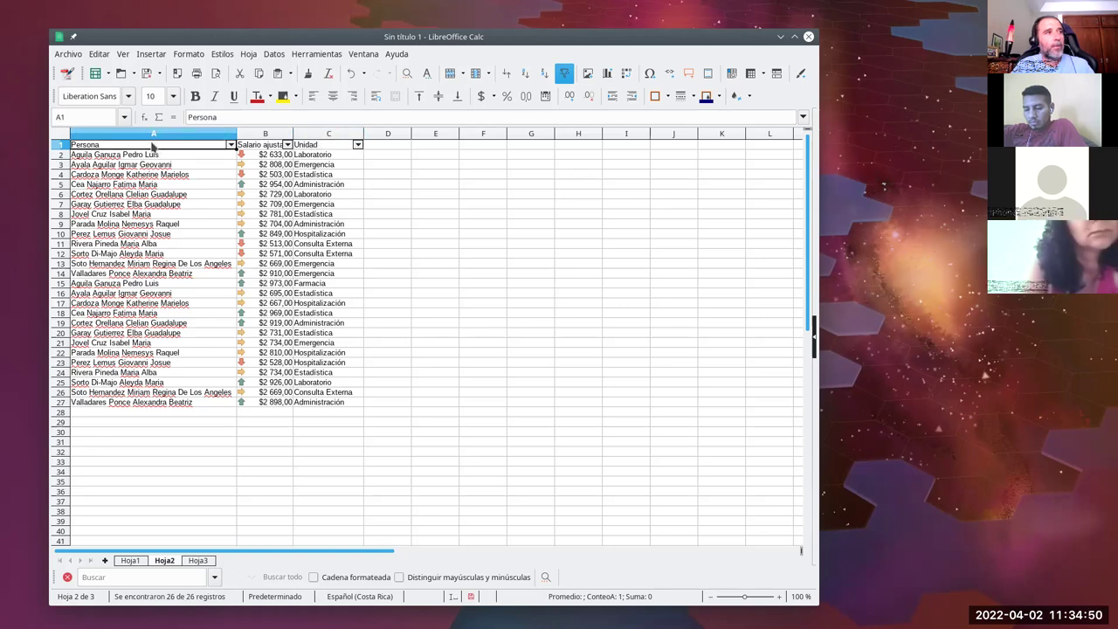
pyautogui.click(252, 146)
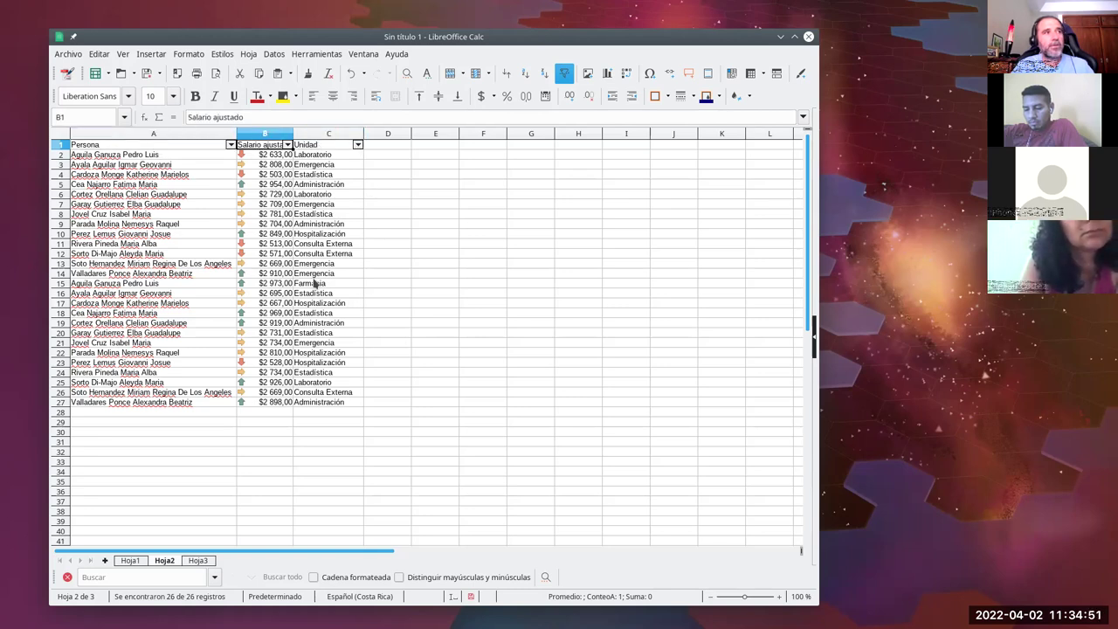
pyautogui.click(323, 145)
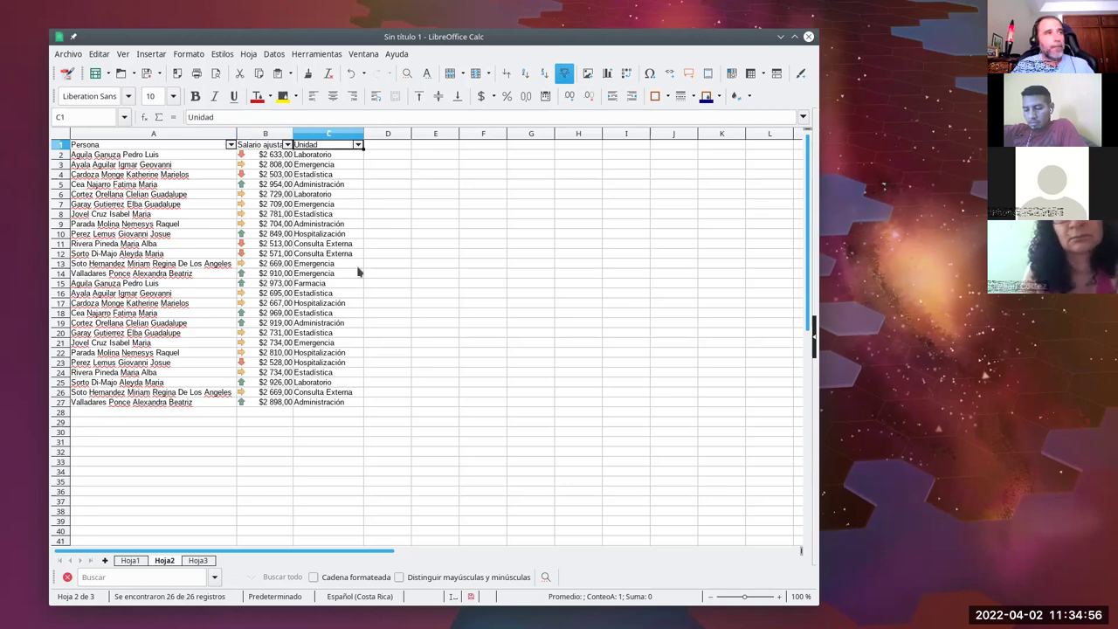
pyautogui.click(140, 148)
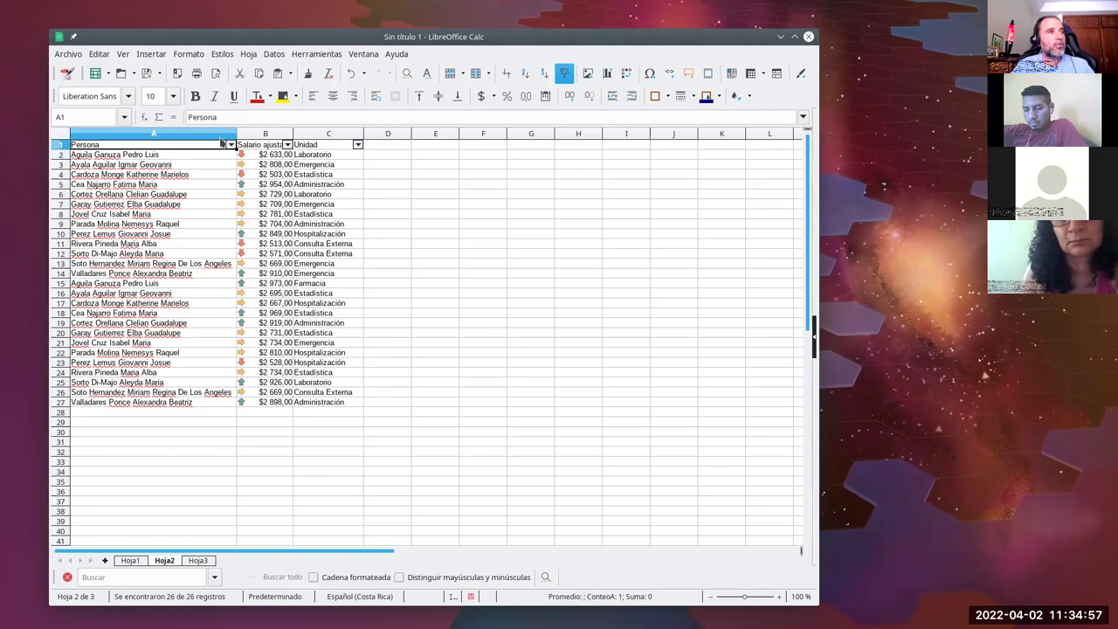
pyautogui.click(564, 75)
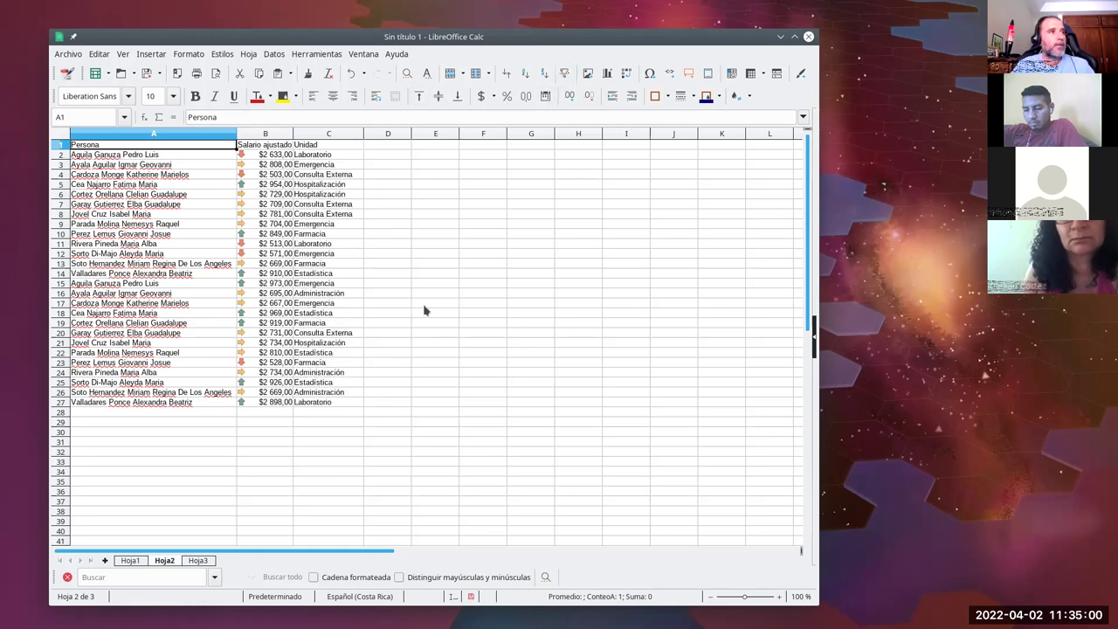
# Step: Enable the automatic filter on the table, starting from the Persona header in A1
pyautogui.click(352, 150)
pyautogui.click(214, 150)
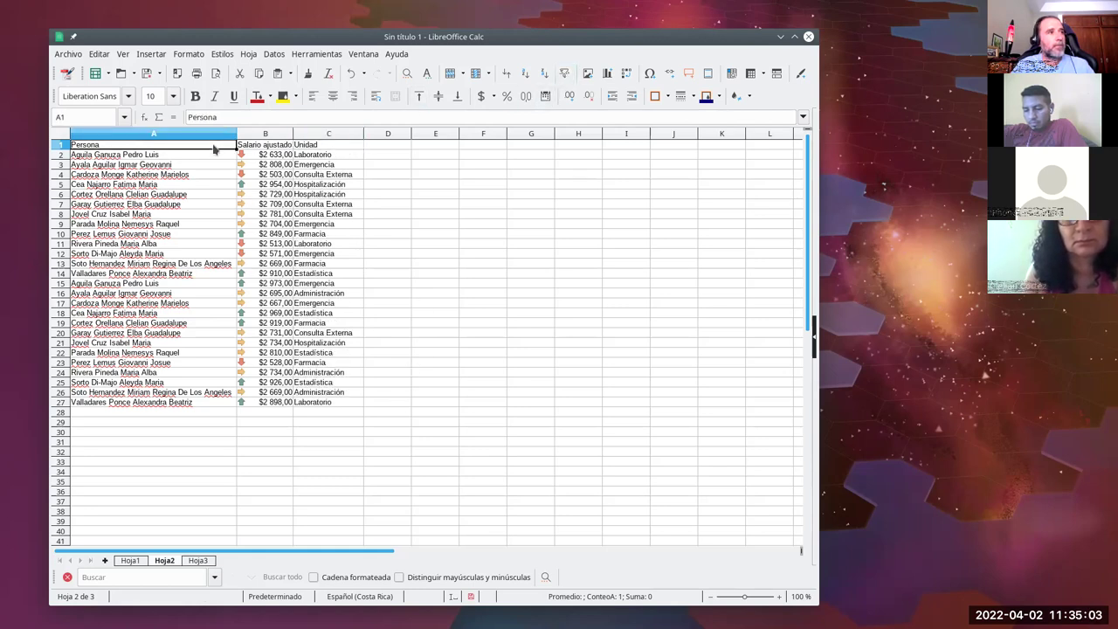
pyautogui.click(564, 75)
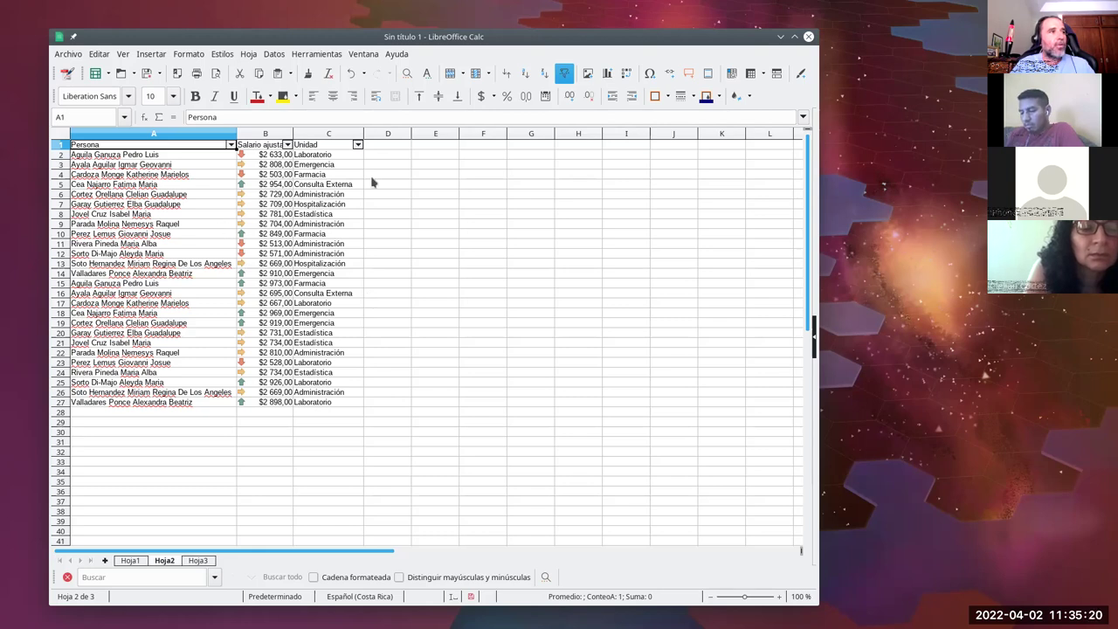
# Step: Filter the Unidad column to show only Estadística
pyautogui.click(357, 146)
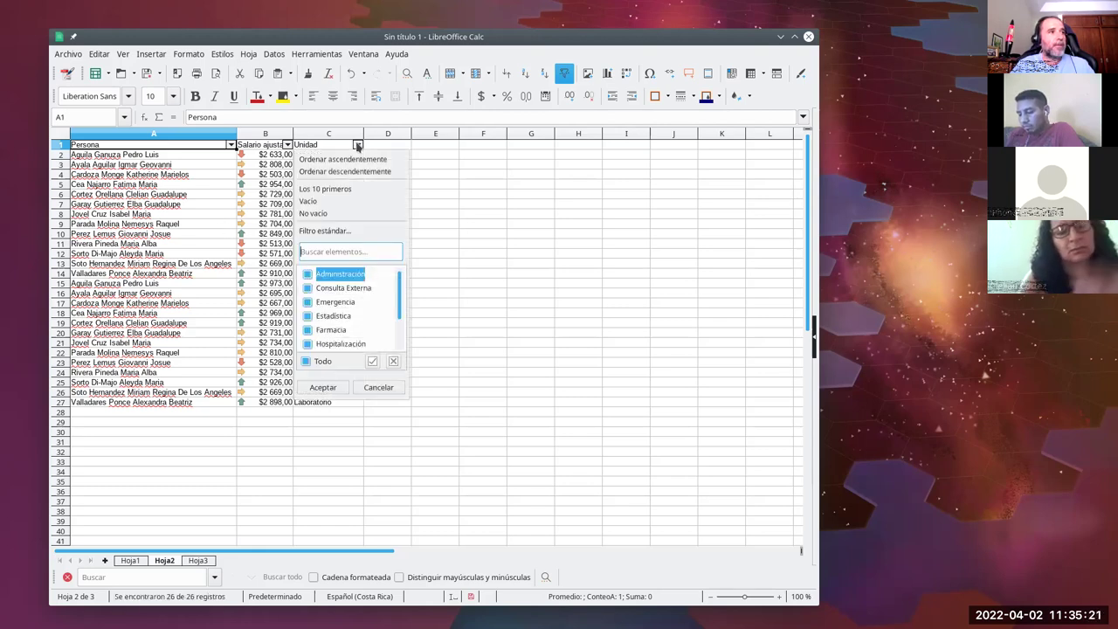
pyautogui.scroll(-1, 401, 318)
pyautogui.scroll(1, 400, 310)
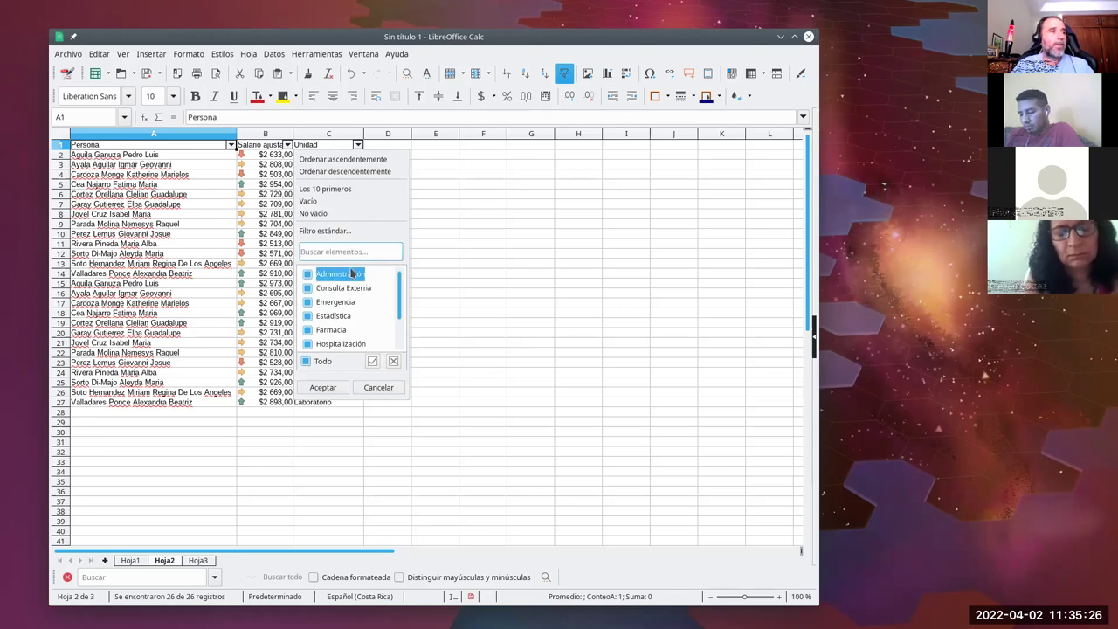
pyautogui.click(308, 361)
pyautogui.click(309, 316)
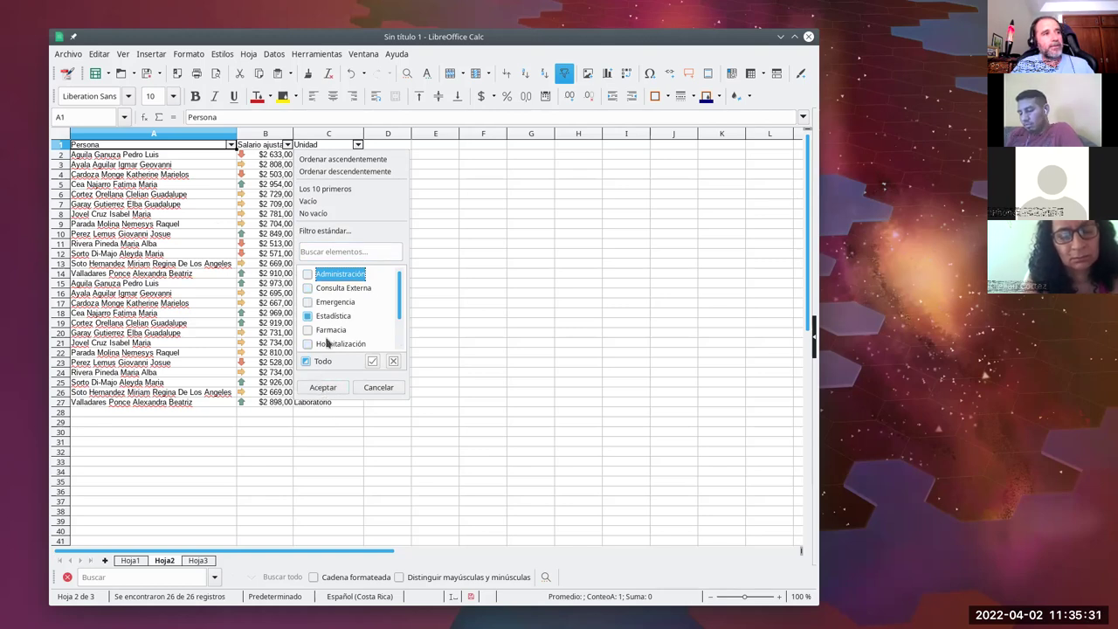
pyautogui.click(323, 387)
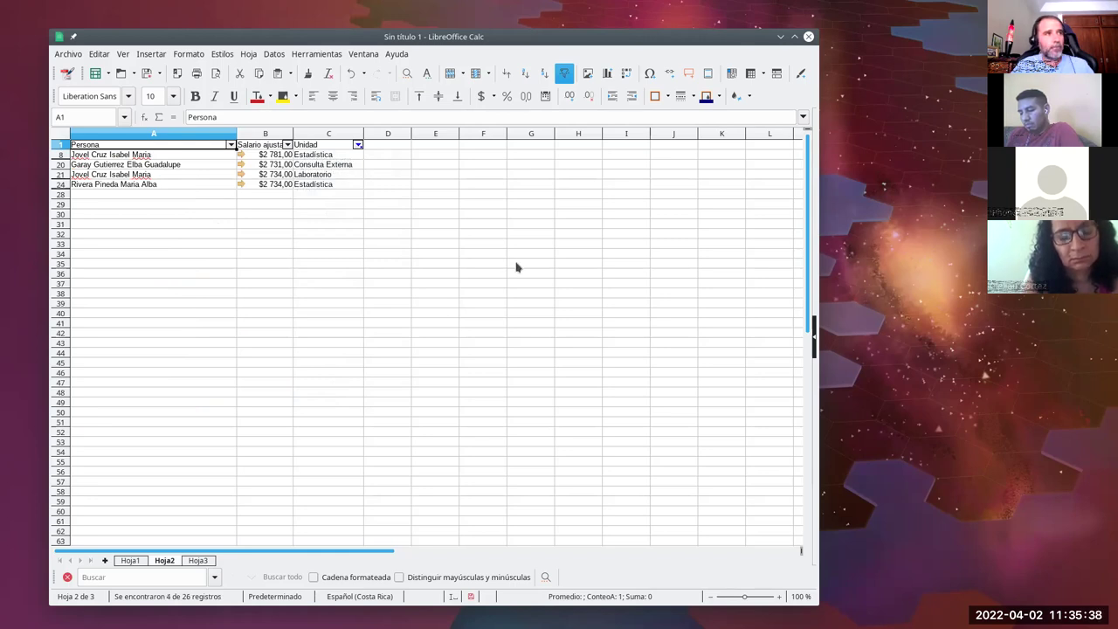
# Step: Add Administración to the Unidad filter alongside Estadística and inspect the formulas in C8 and C18
pyautogui.click(357, 145)
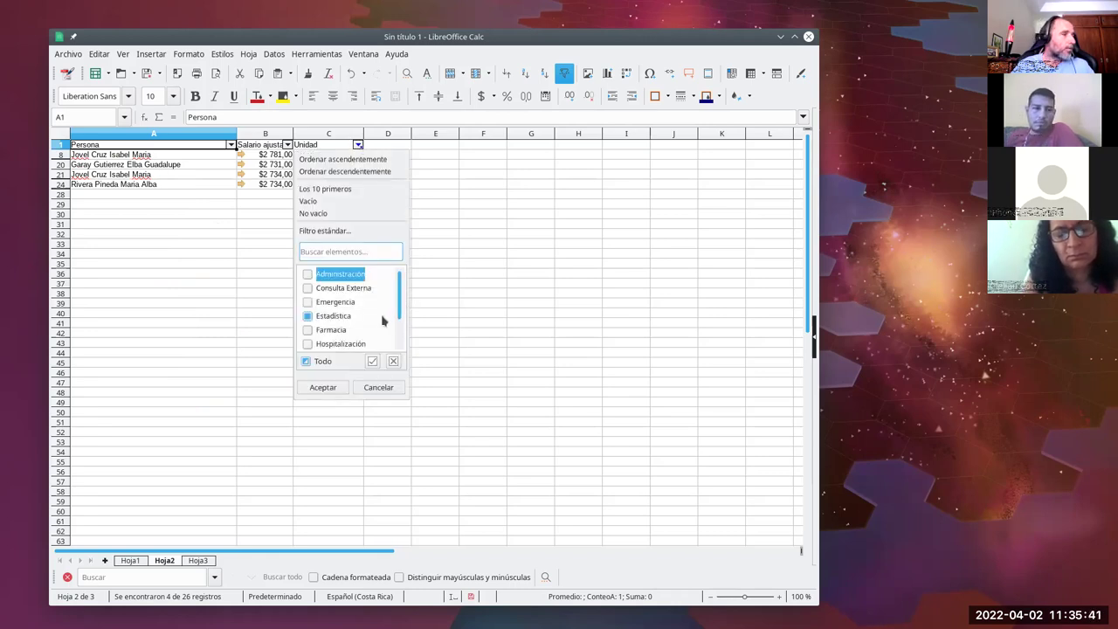
pyautogui.moveTo(400, 314); pyautogui.dragTo(394, 346)
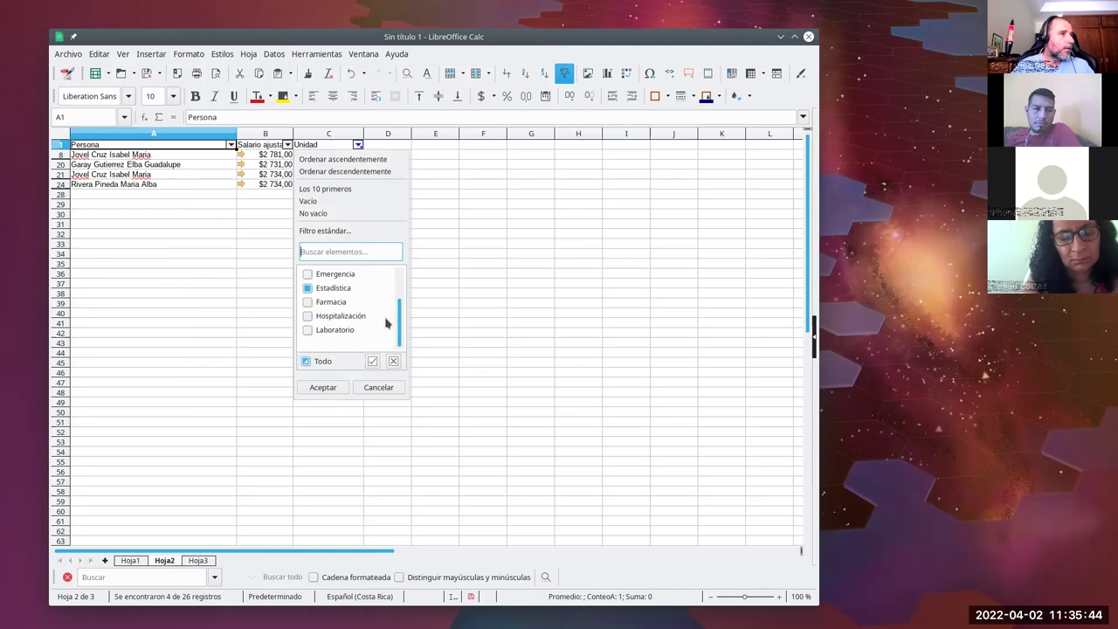
pyautogui.scroll(2, 400, 325)
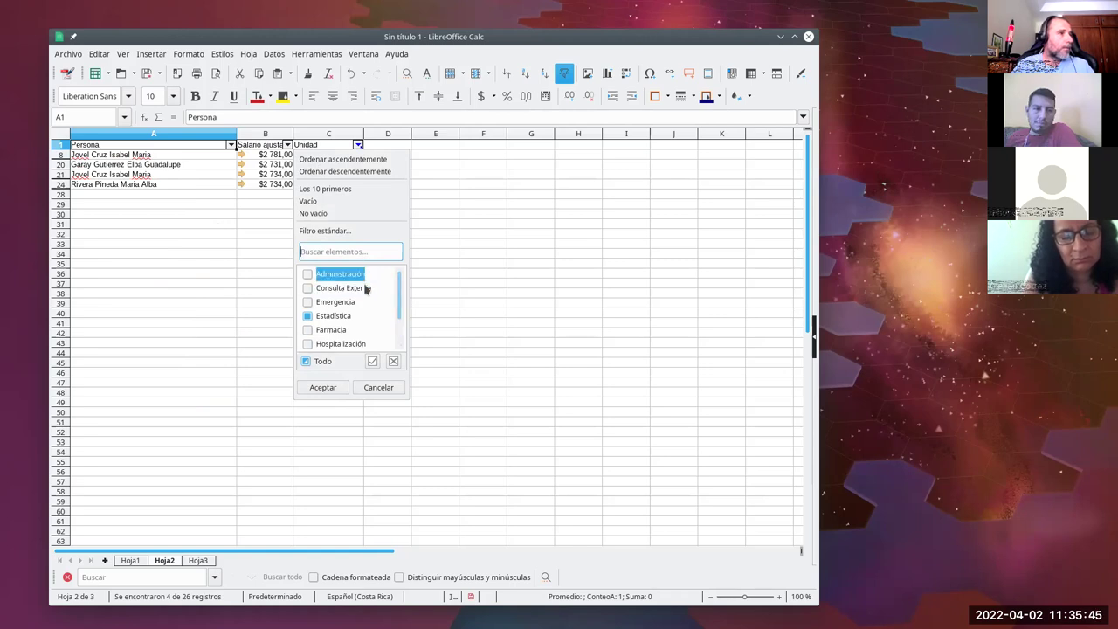
pyautogui.click(308, 274)
pyautogui.click(322, 387)
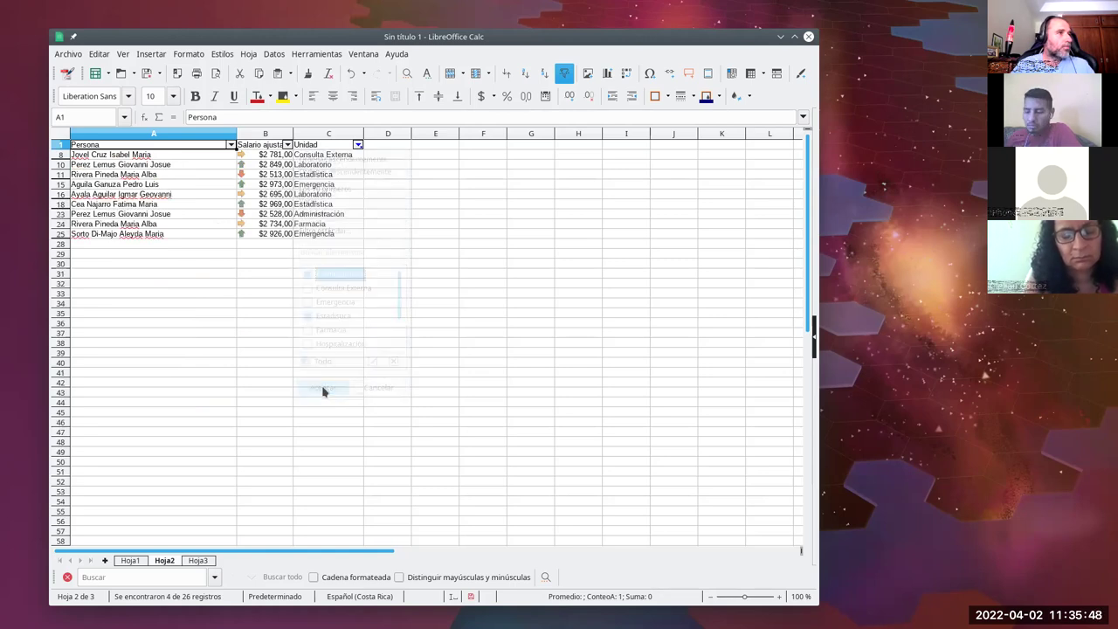
pyautogui.click(351, 154)
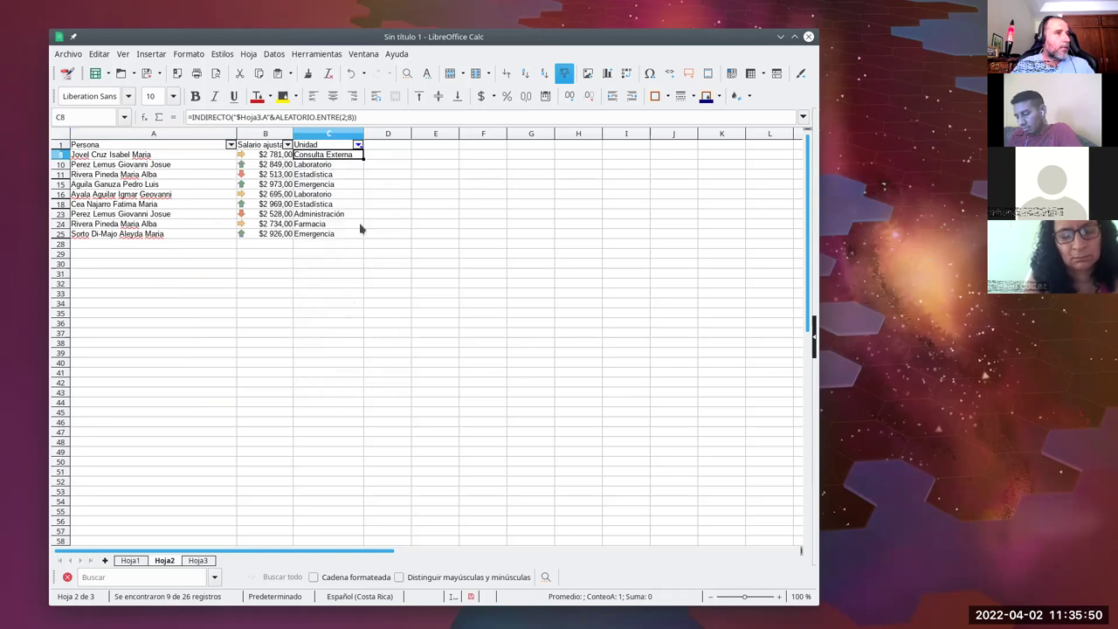
pyautogui.click(335, 204)
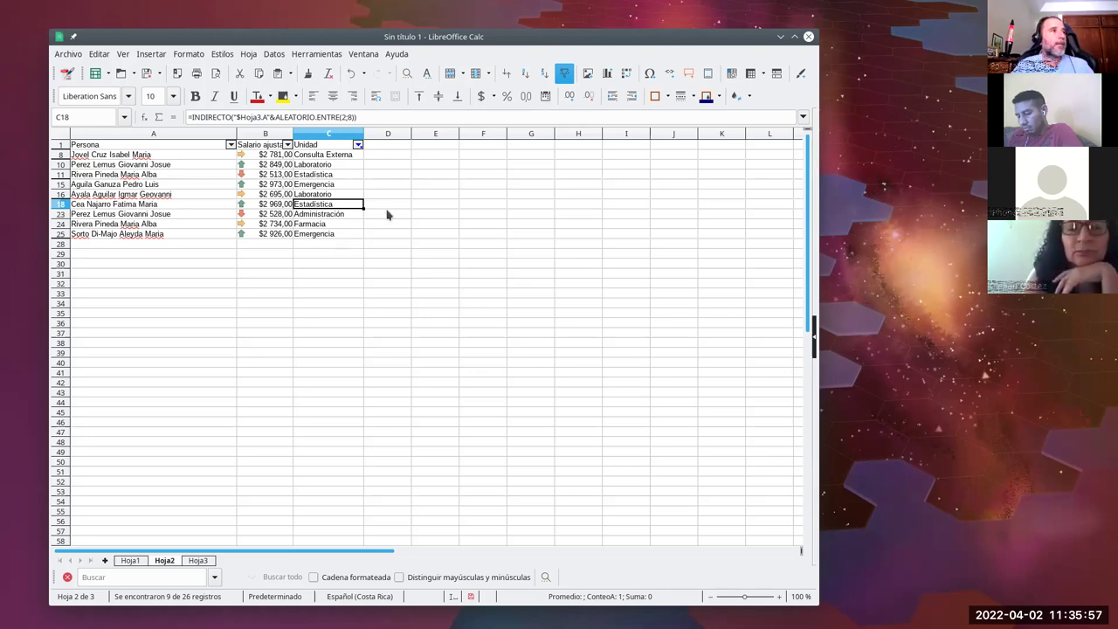
# Step: Show all units again and overwrite the formulas in C2:C27 with their text, number and date values using Paste Special
pyautogui.click(357, 144)
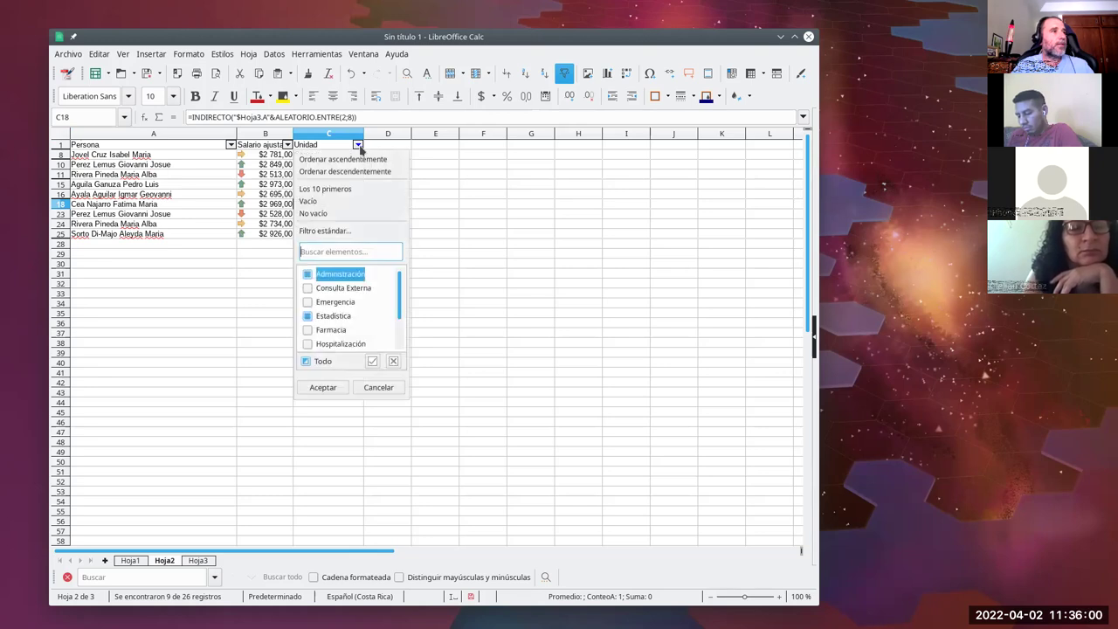
pyautogui.click(321, 387)
pyautogui.moveTo(335, 154); pyautogui.dragTo(331, 403)
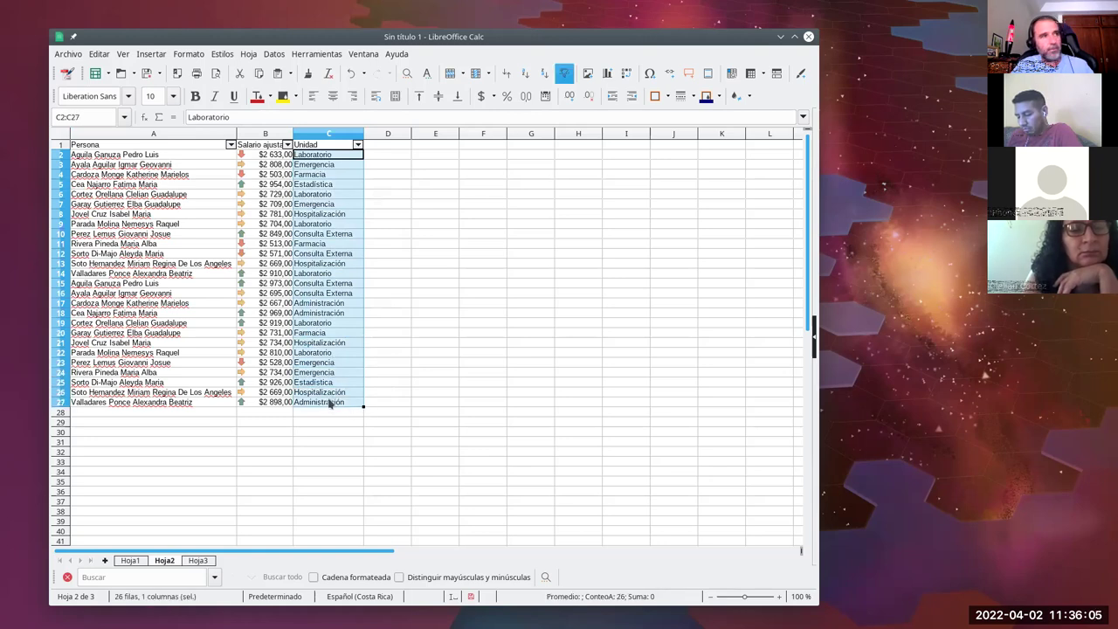
pyautogui.hotkey('ctrl', 'c')
pyautogui.click(387, 164)
pyautogui.click(330, 157)
pyautogui.click(99, 53)
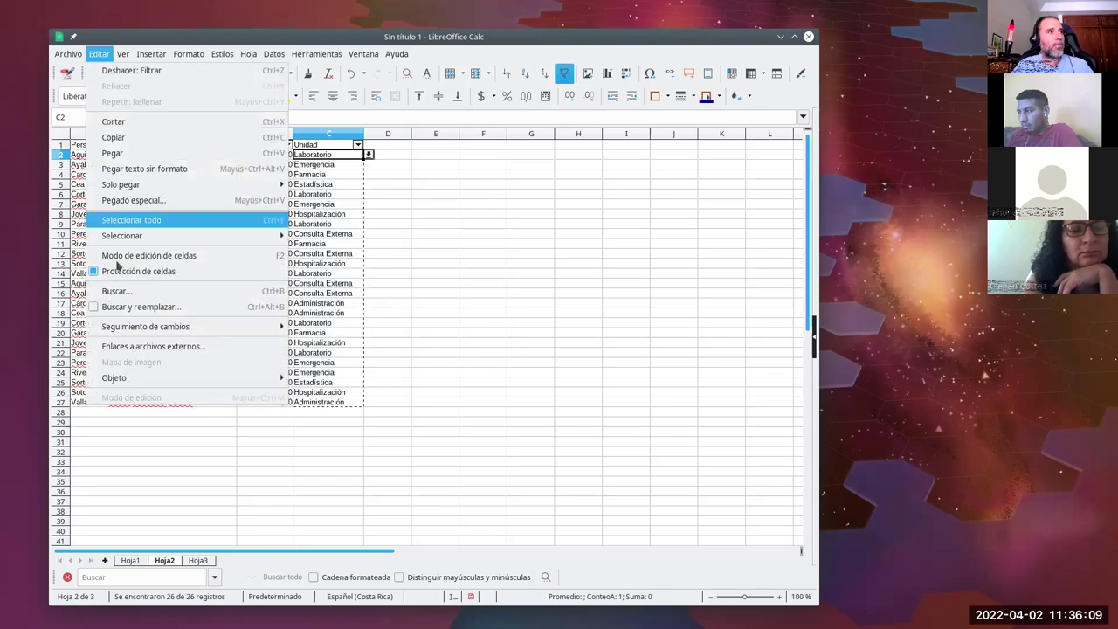
pyautogui.click(147, 202)
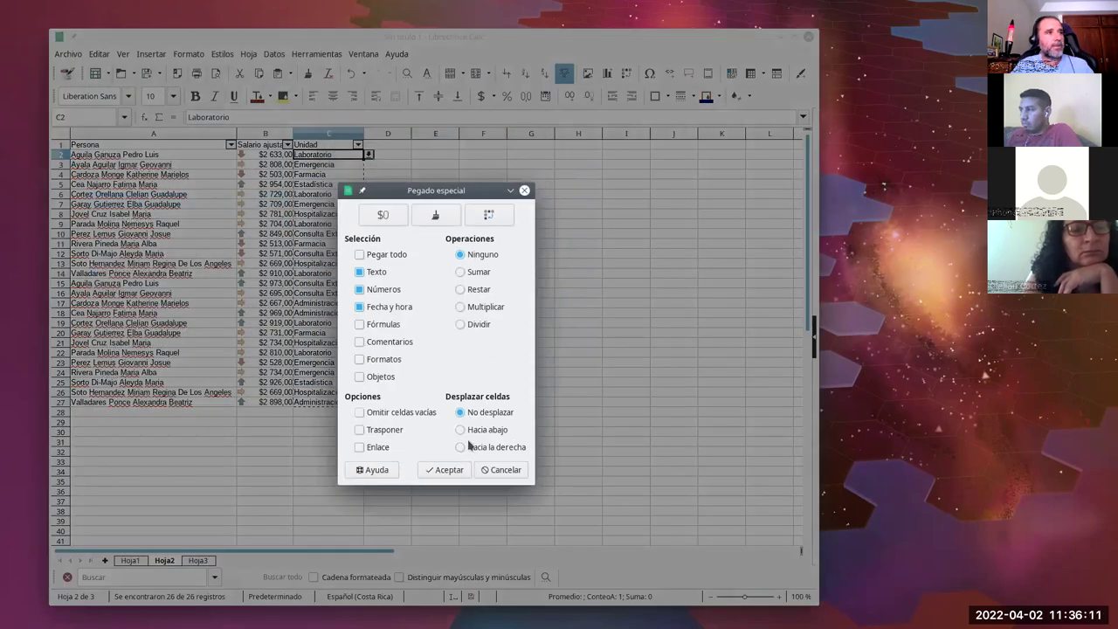
pyautogui.click(449, 469)
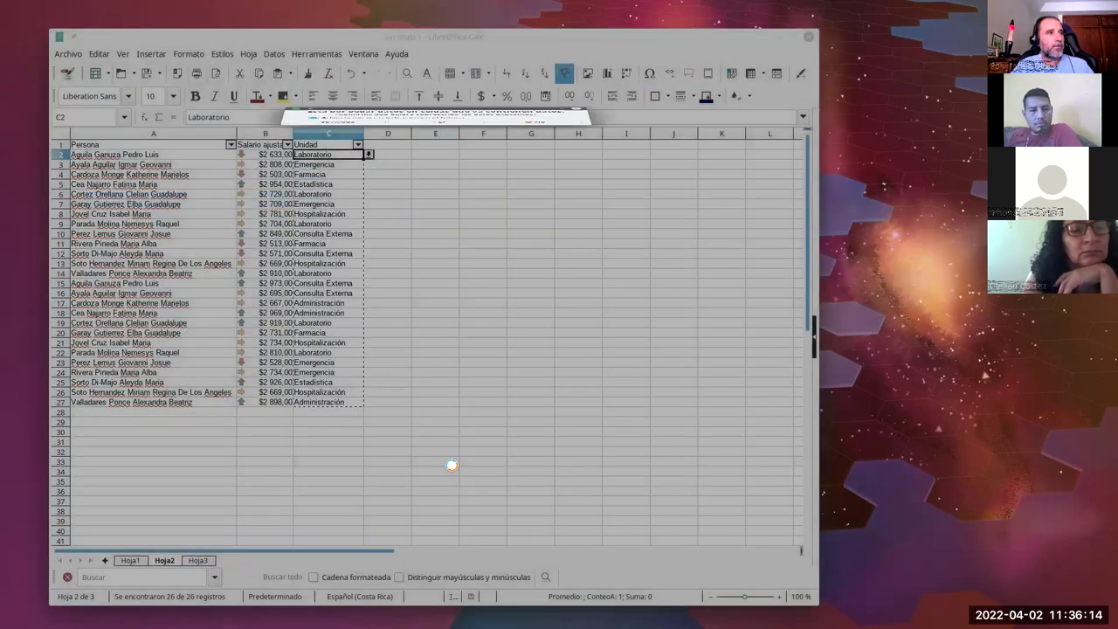
pyautogui.click(450, 374)
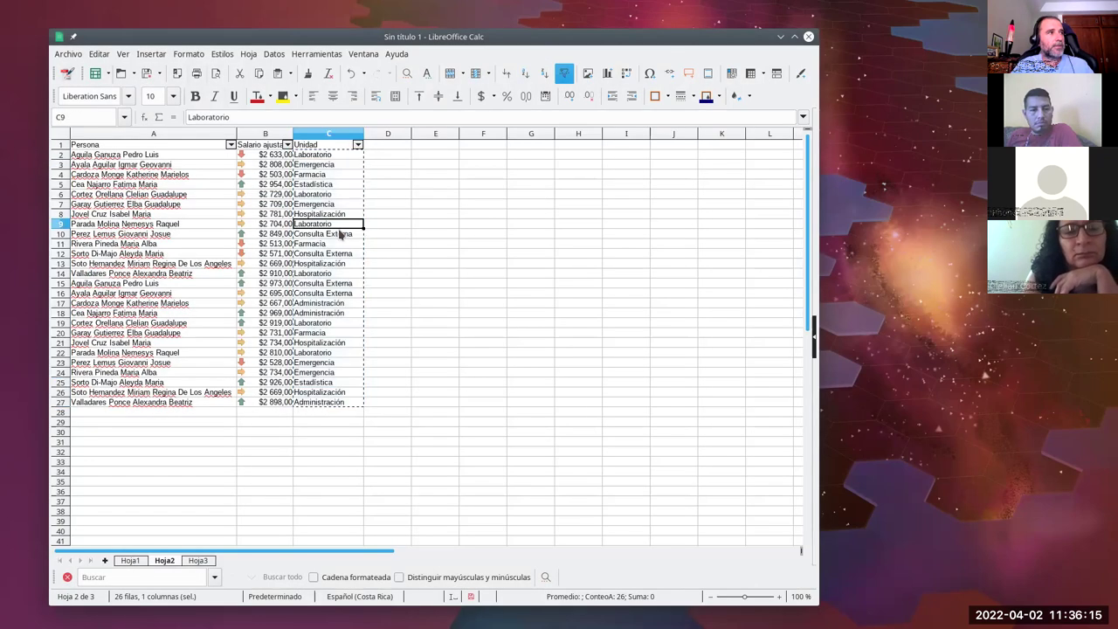
# Step: Inspect several Unidad cells, including C3, C8, C17 and C26, to check whether they hold plain text or formulas
pyautogui.click(325, 165)
pyautogui.hotkey('shift', 'Up')
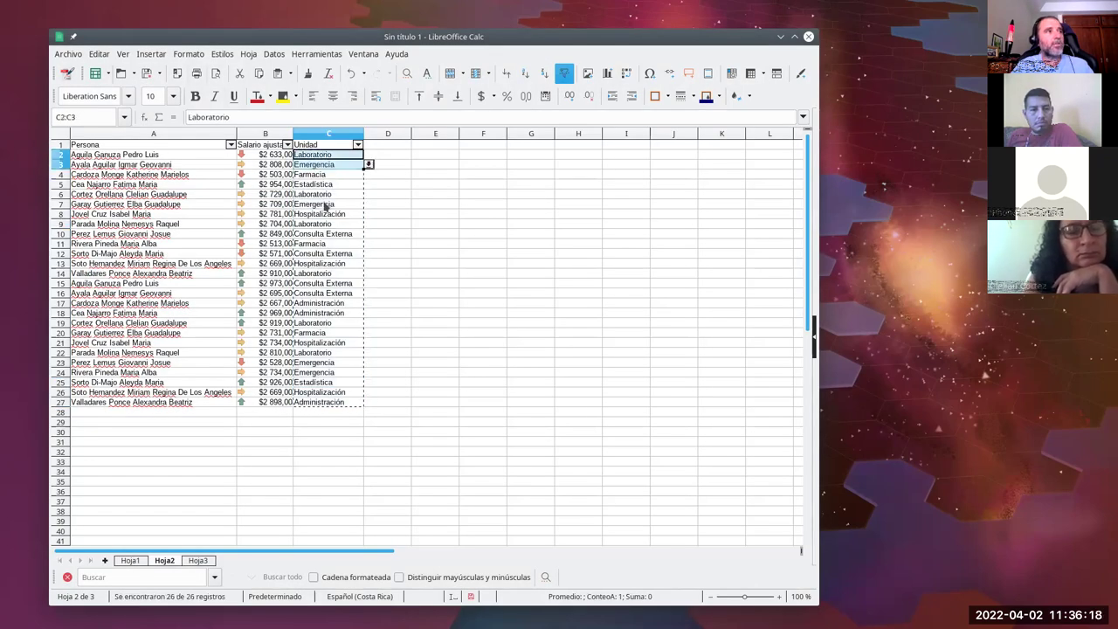
pyautogui.click(328, 215)
pyautogui.click(334, 303)
pyautogui.click(340, 392)
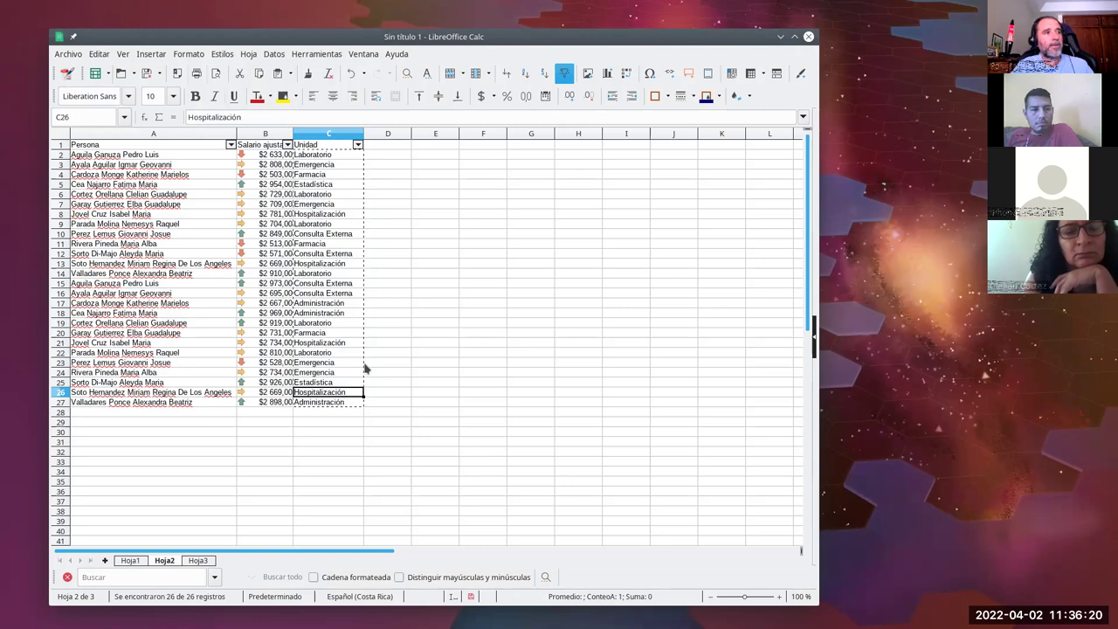
pyautogui.click(327, 165)
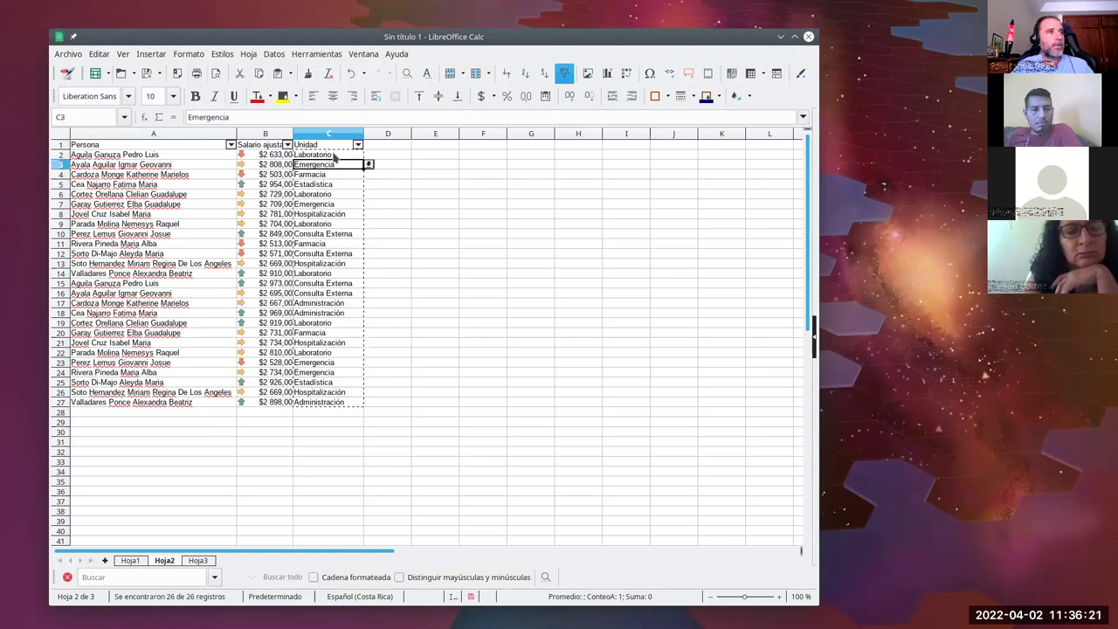
# Step: Filter the Unidad column to show only the Estadística rows
pyautogui.click(357, 145)
pyautogui.click(306, 360)
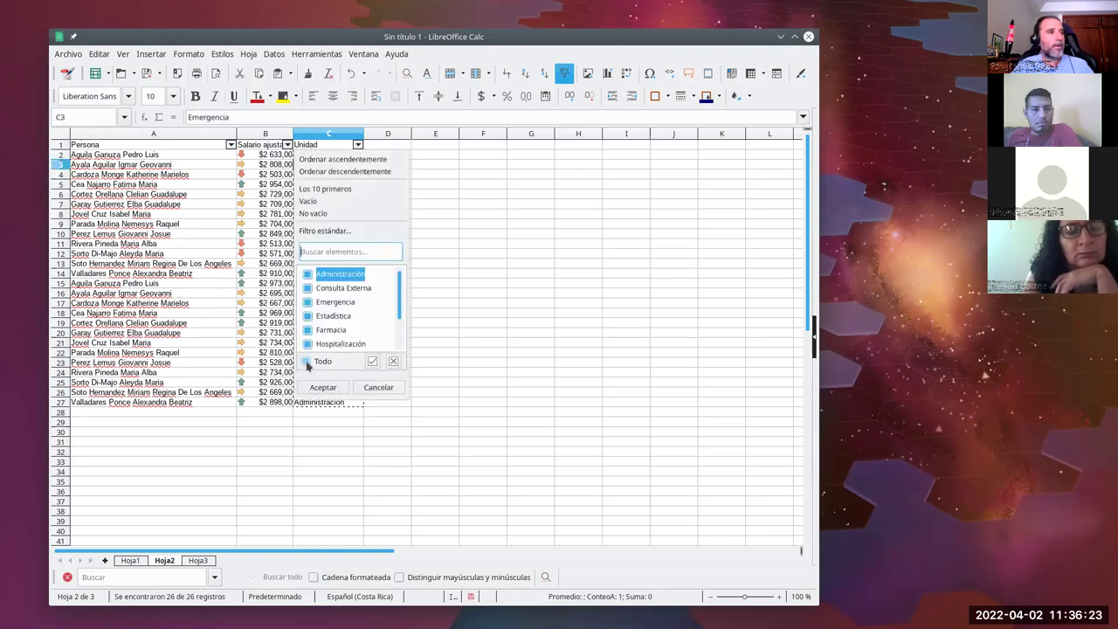
pyautogui.click(308, 315)
pyautogui.click(316, 387)
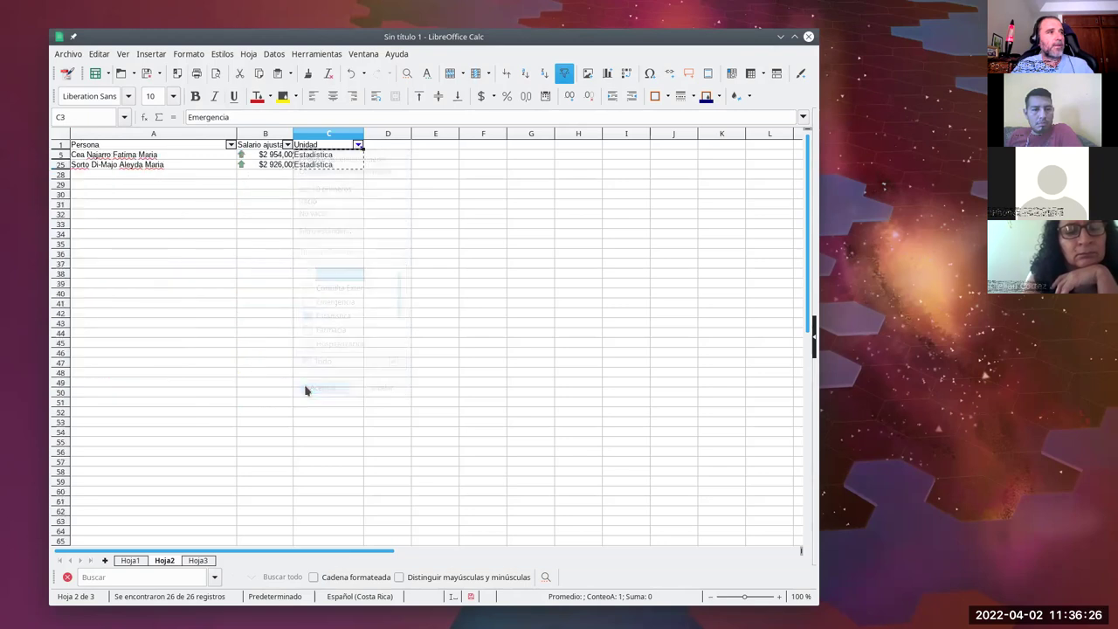
# Step: Add Farmacia and Hospitalización to the Unidad filter alongside Estadística
pyautogui.click(358, 145)
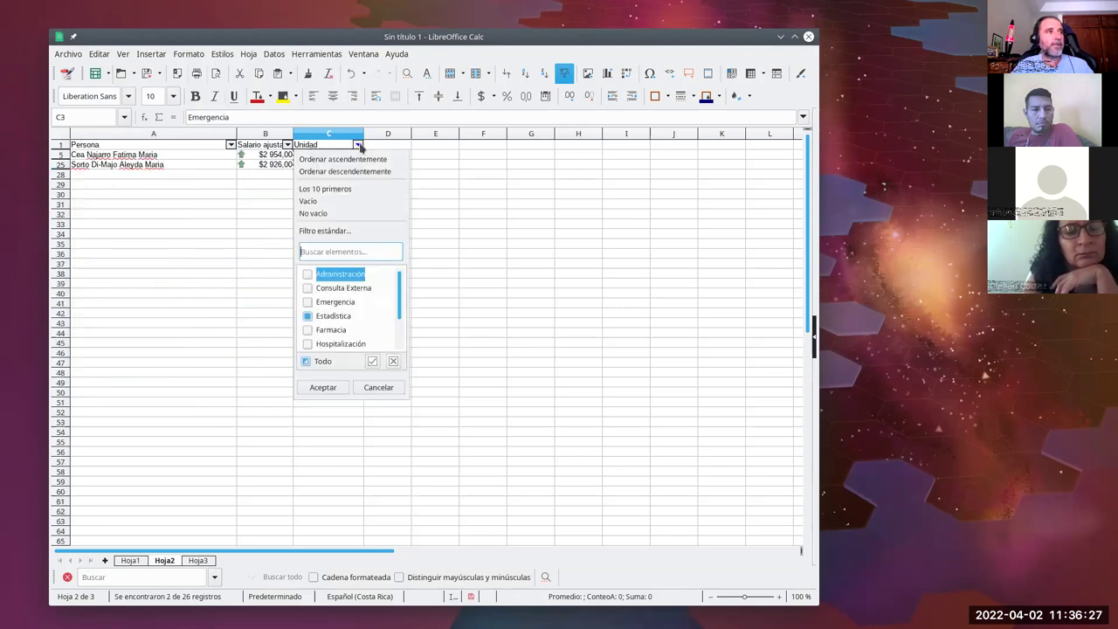
pyautogui.click(307, 343)
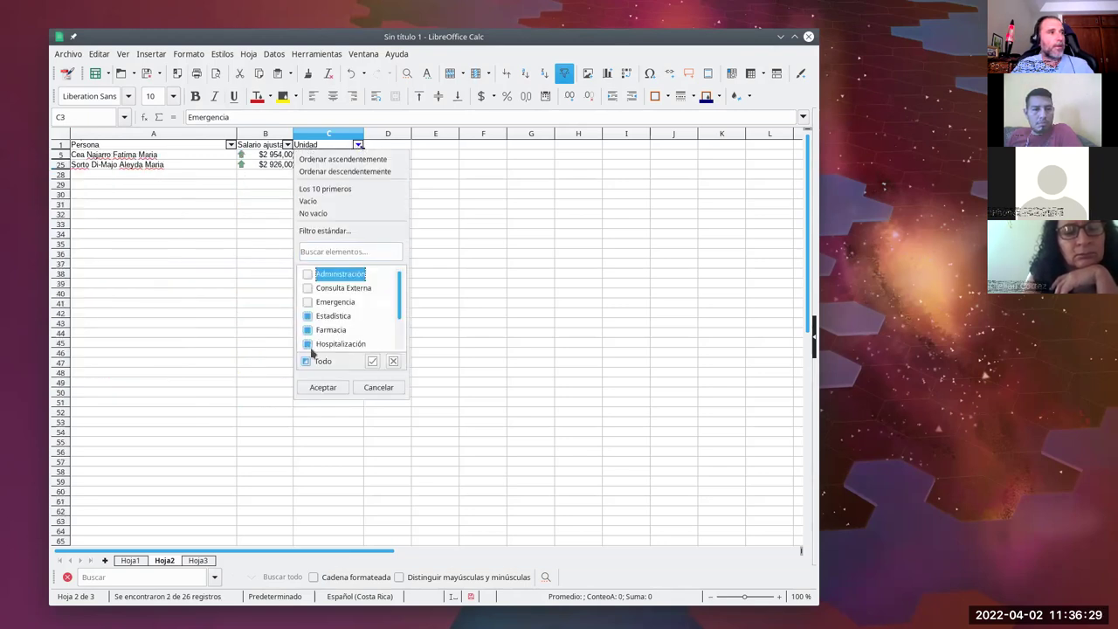
pyautogui.click(322, 387)
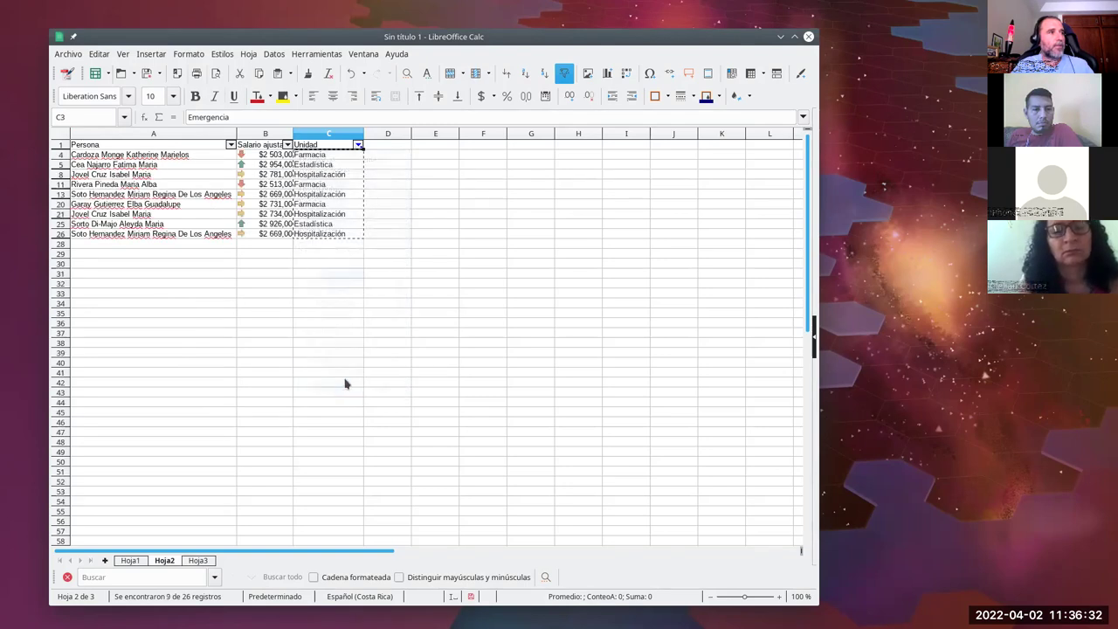
pyautogui.click(415, 193)
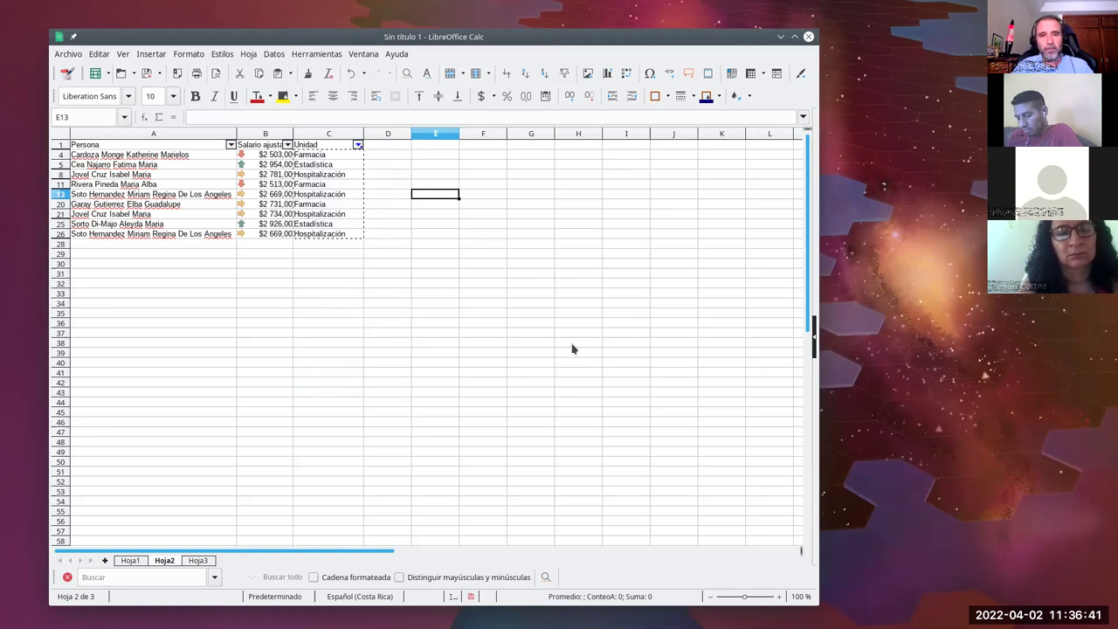
# Step: Reset the Unidad filter so that all units are included
pyautogui.click(358, 145)
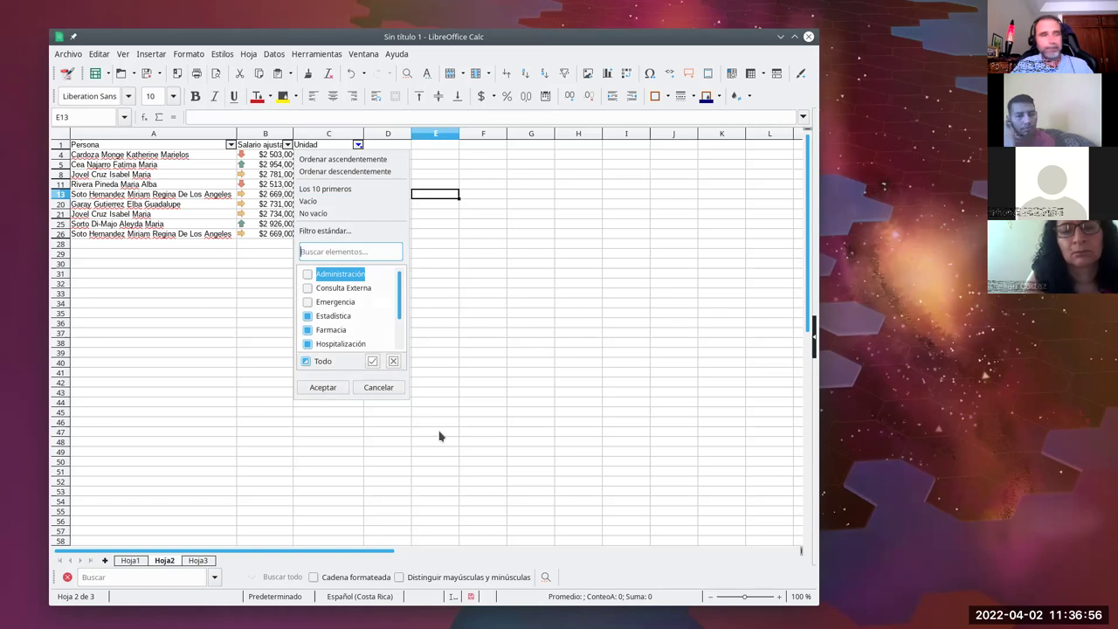
pyautogui.click(311, 360)
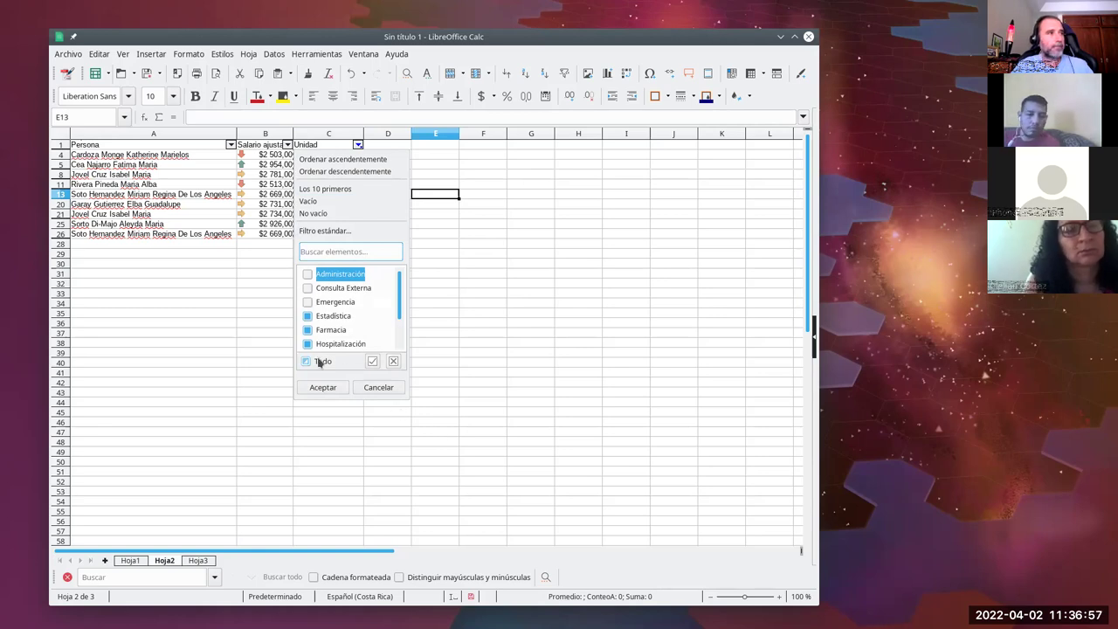
pyautogui.click(320, 389)
pyautogui.click(374, 273)
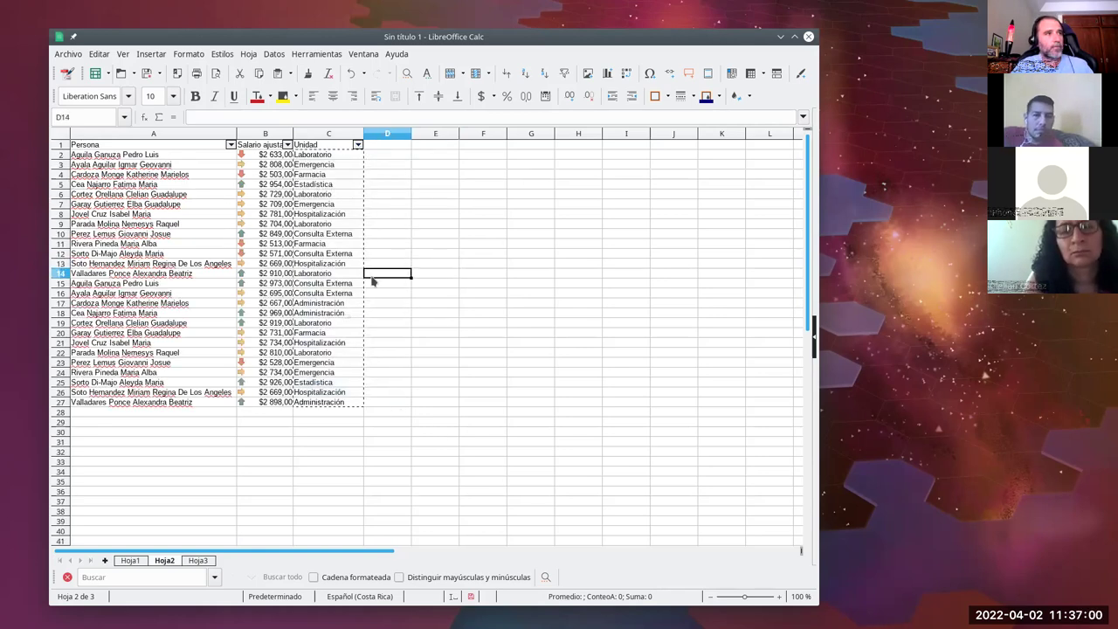
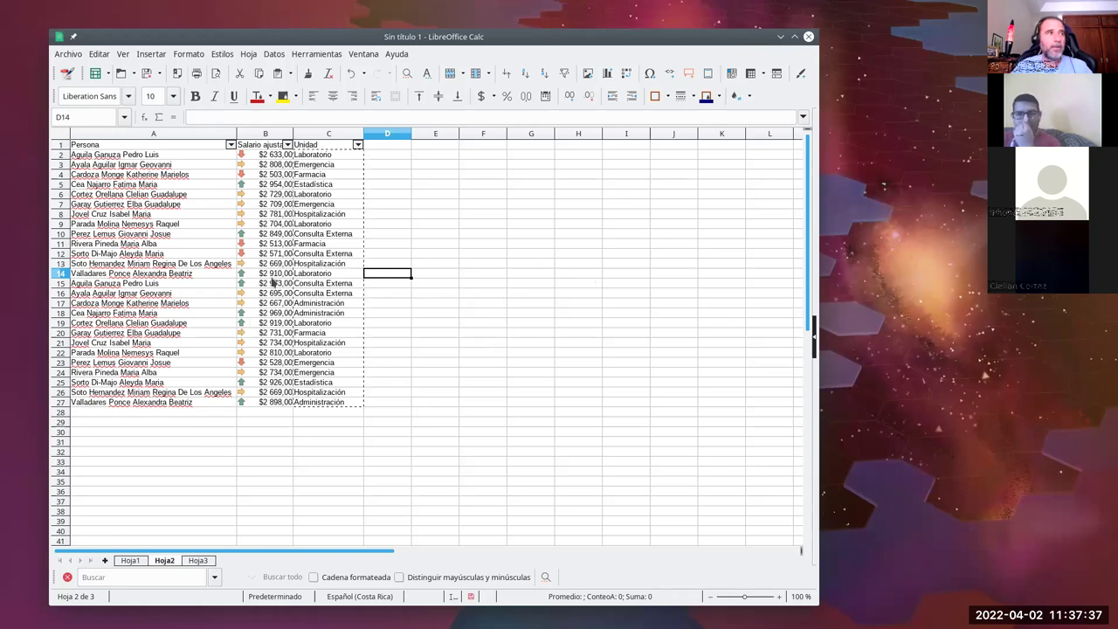
# Step: Copy the table A1:C27 from Hoja2 and add a new sheet after Hoja3
pyautogui.moveTo(144, 145); pyautogui.dragTo(310, 403)
pyautogui.rightClick(183, 339)
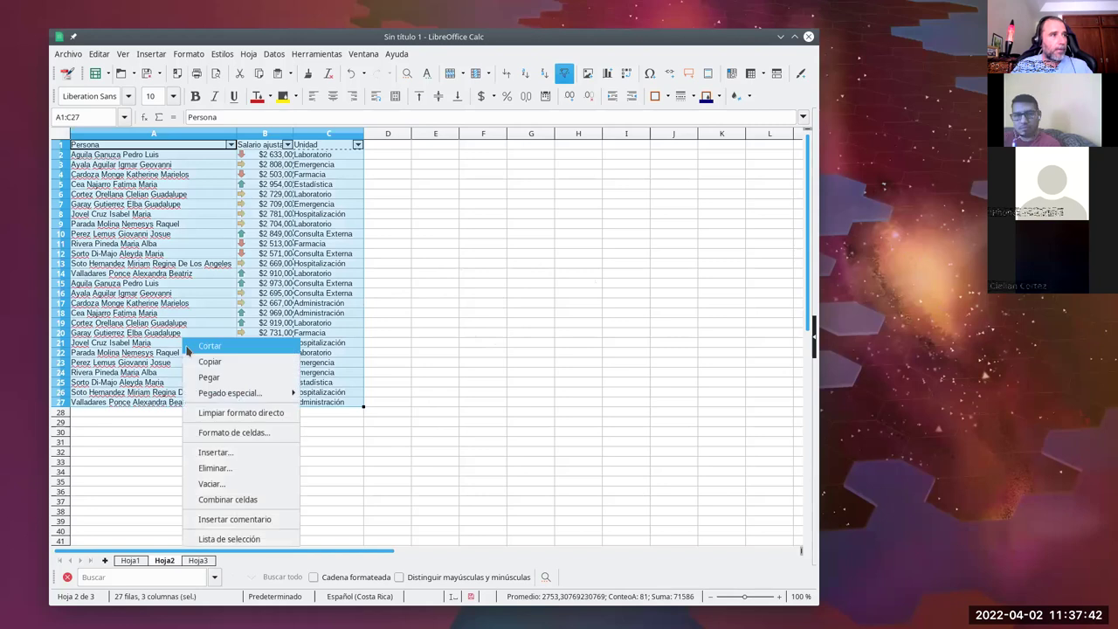
pyautogui.click(210, 361)
pyautogui.click(105, 560)
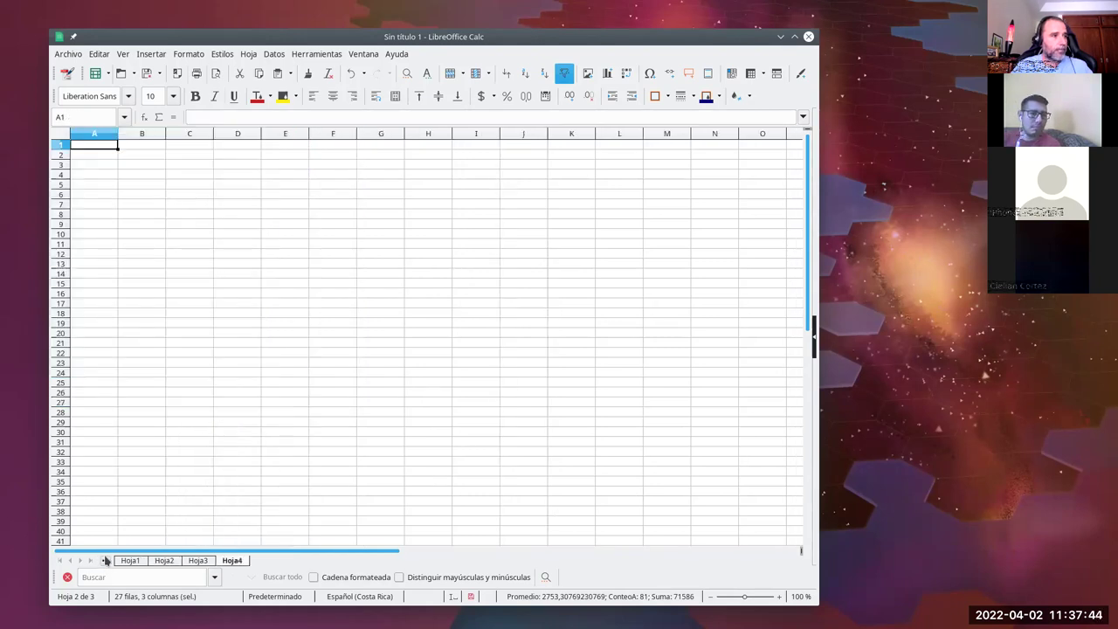
pyautogui.hotkey('ctrl', 'alt', 'shift', 'v')
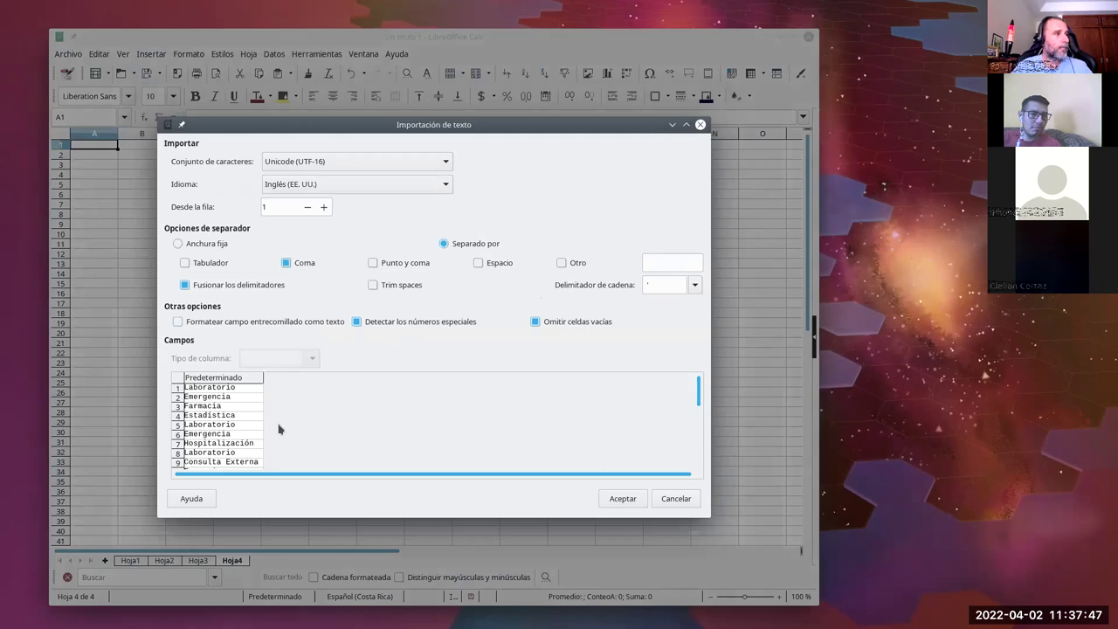
pyautogui.click(675, 497)
pyautogui.click(194, 563)
pyautogui.click(162, 560)
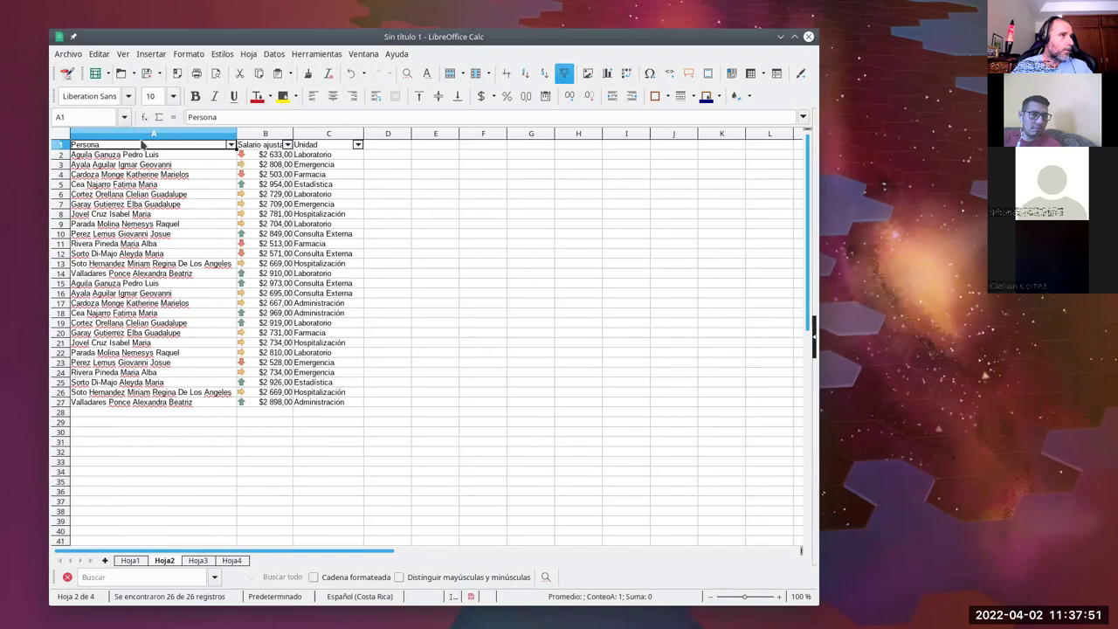
# Step: Copy the table A1:C27 from Hoja2 to Hoja4 starting at A1 and fit column A to its contents
pyautogui.moveTo(152, 150); pyautogui.dragTo(328, 402)
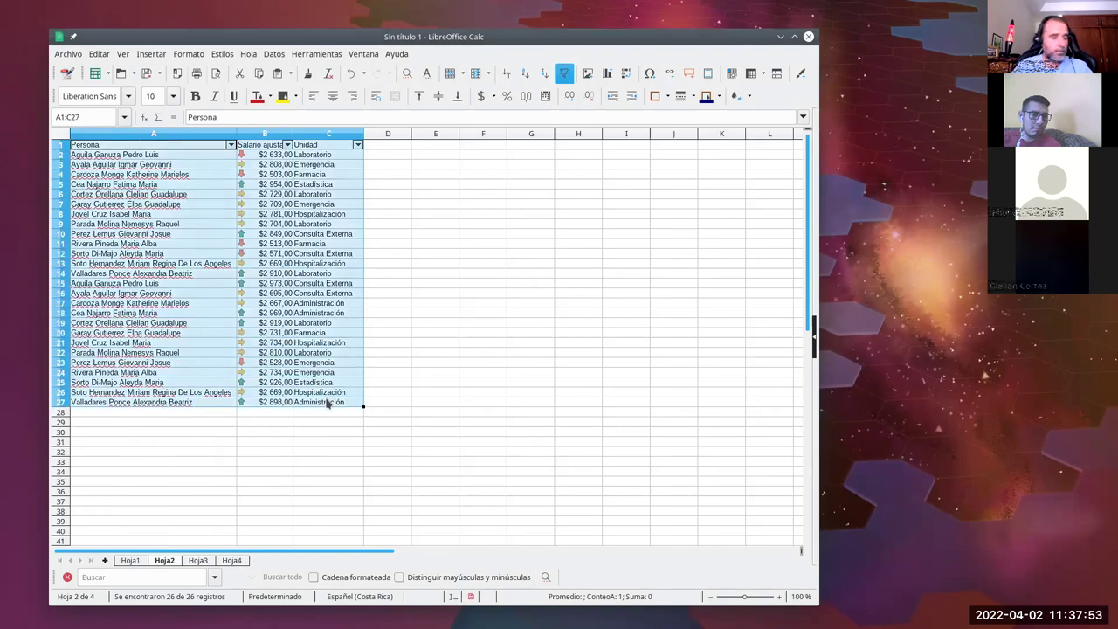
pyautogui.rightClick(225, 341)
pyautogui.click(257, 366)
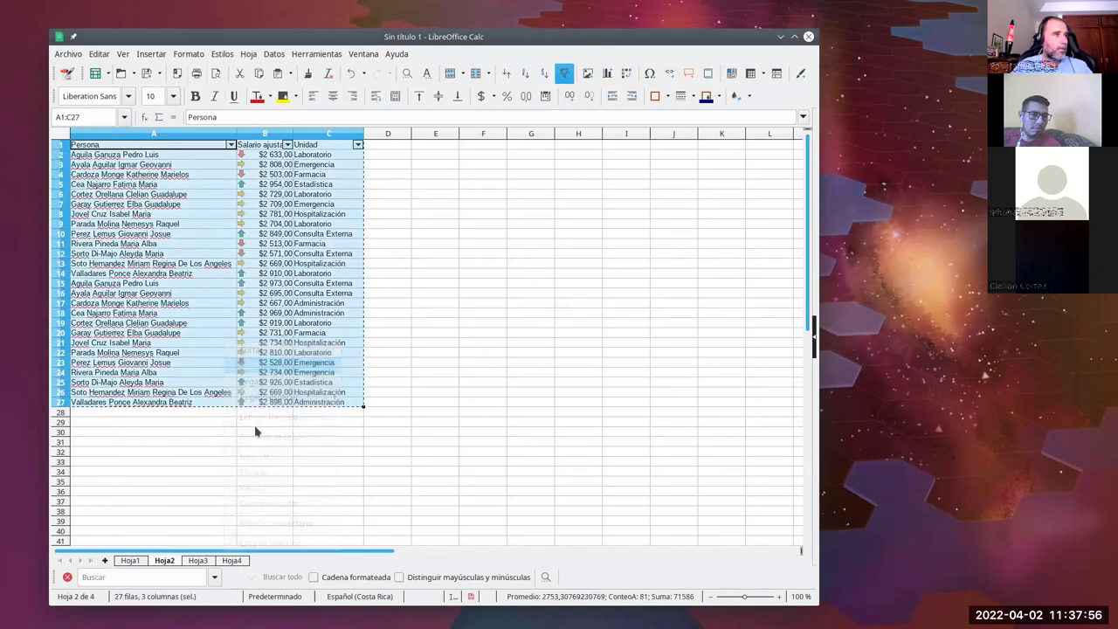
pyautogui.click(232, 560)
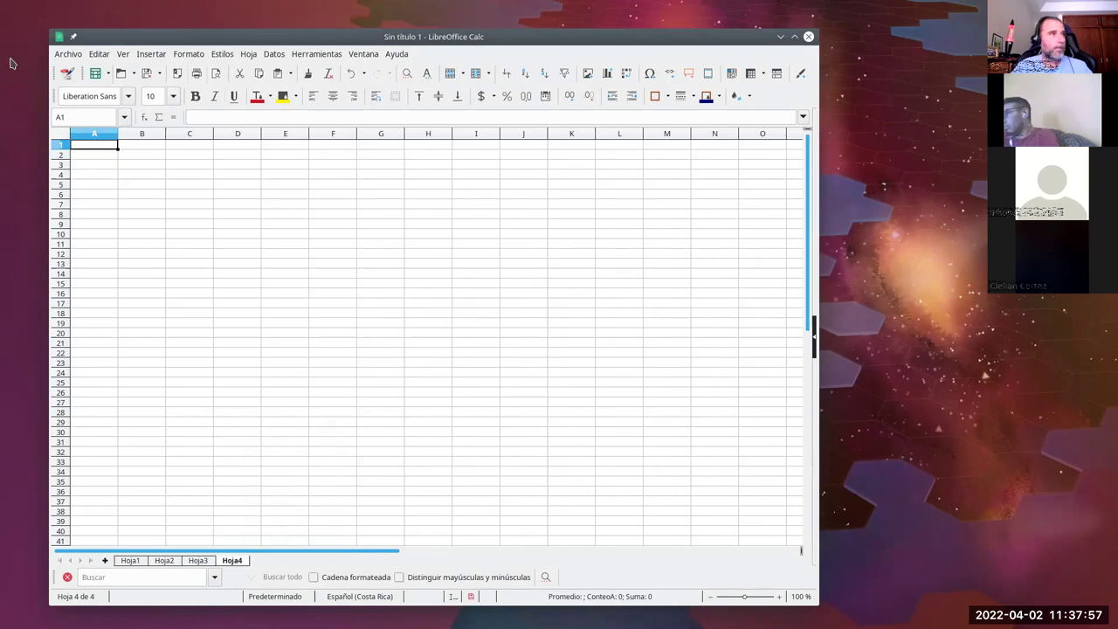
pyautogui.hotkey('ctrl', 'v')
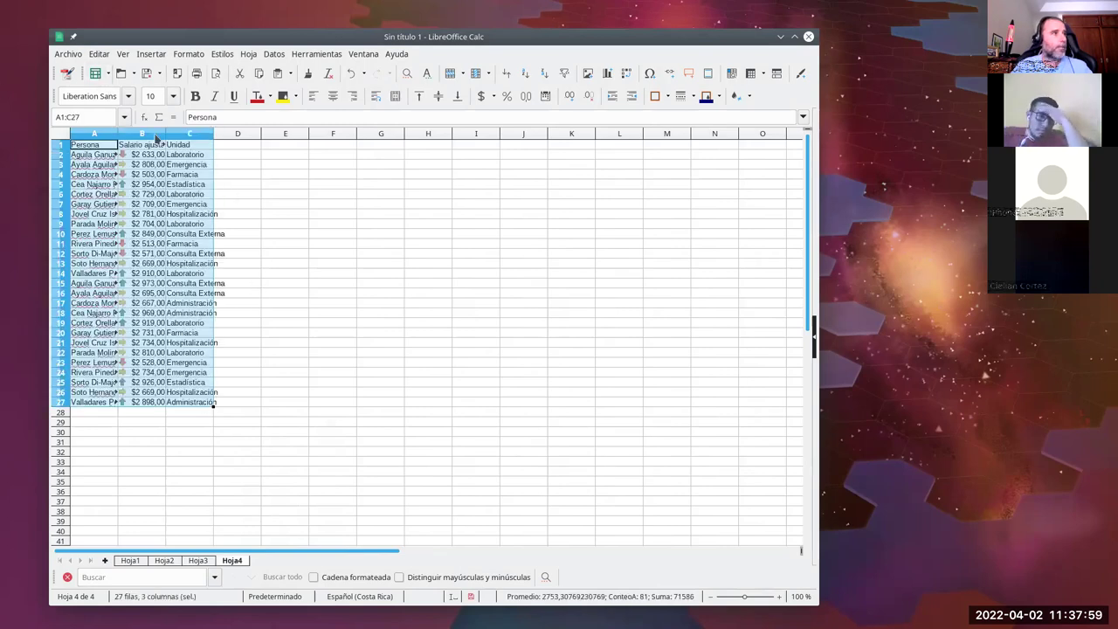
pyautogui.doubleClick(118, 132)
pyautogui.click(355, 194)
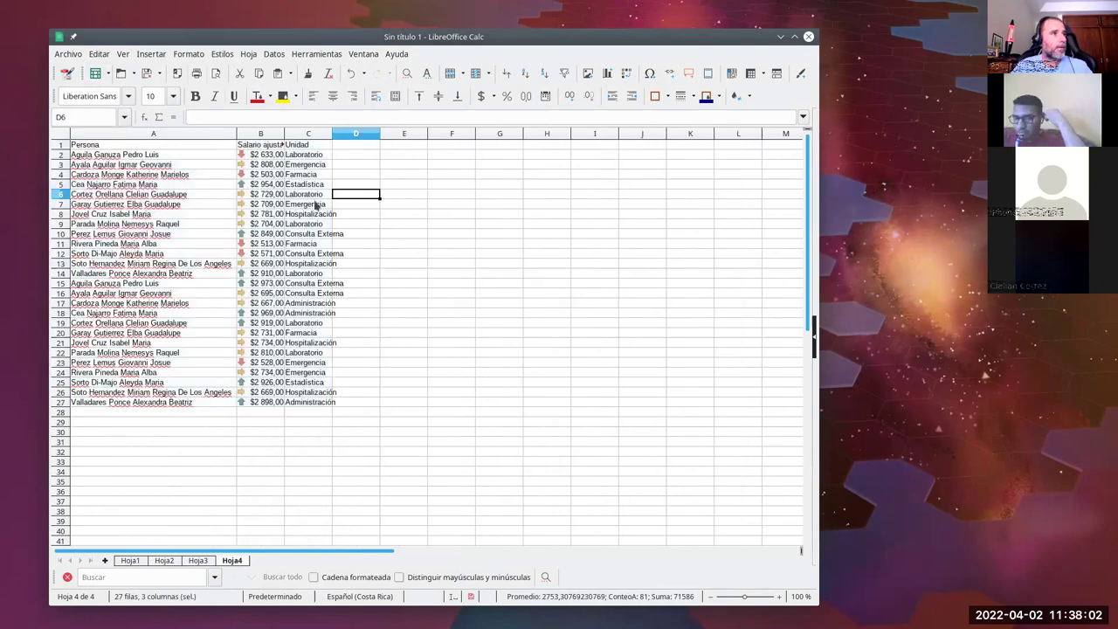
# Step: Examine the repeated people in A2:A14 and A15:A27 and the unit in C18
pyautogui.click(365, 323)
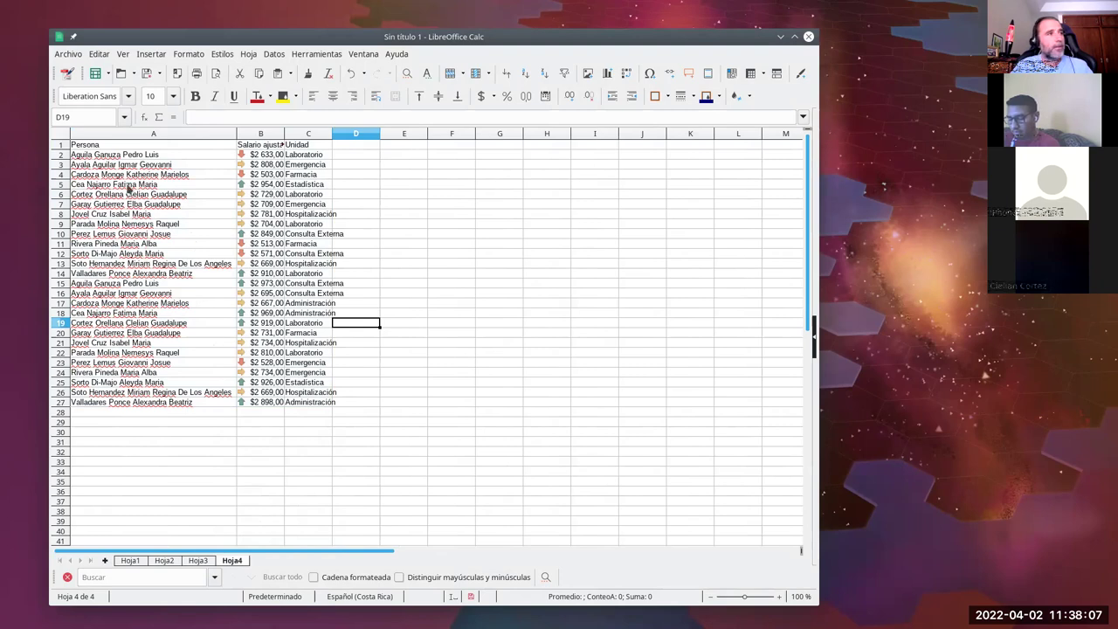
pyautogui.moveTo(122, 154); pyautogui.dragTo(127, 278)
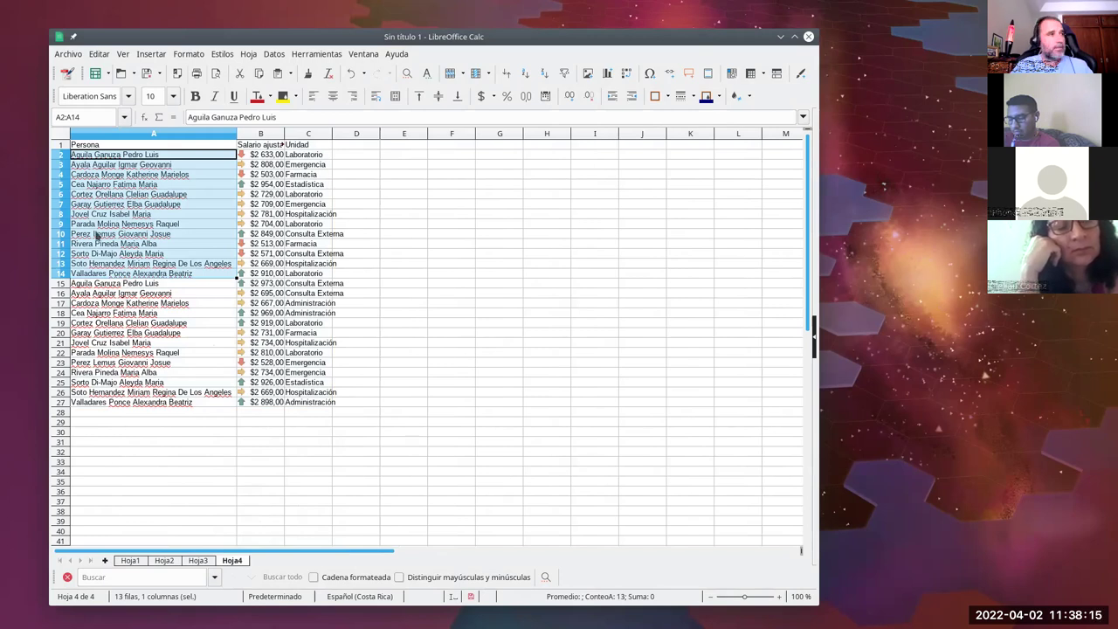
pyautogui.moveTo(174, 287); pyautogui.dragTo(189, 404)
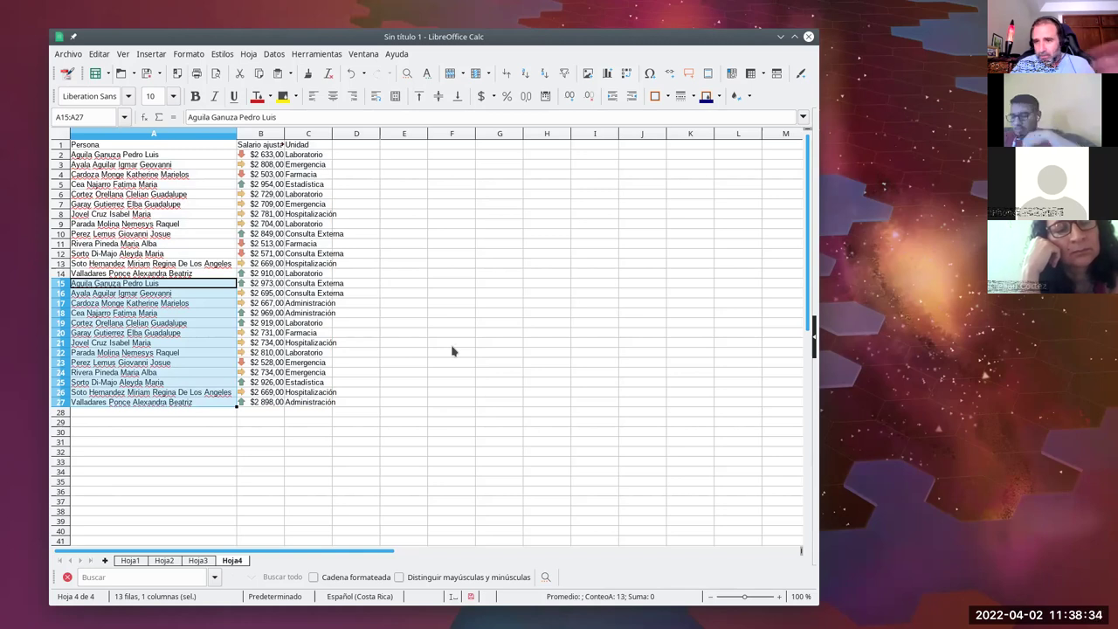
pyautogui.click(329, 315)
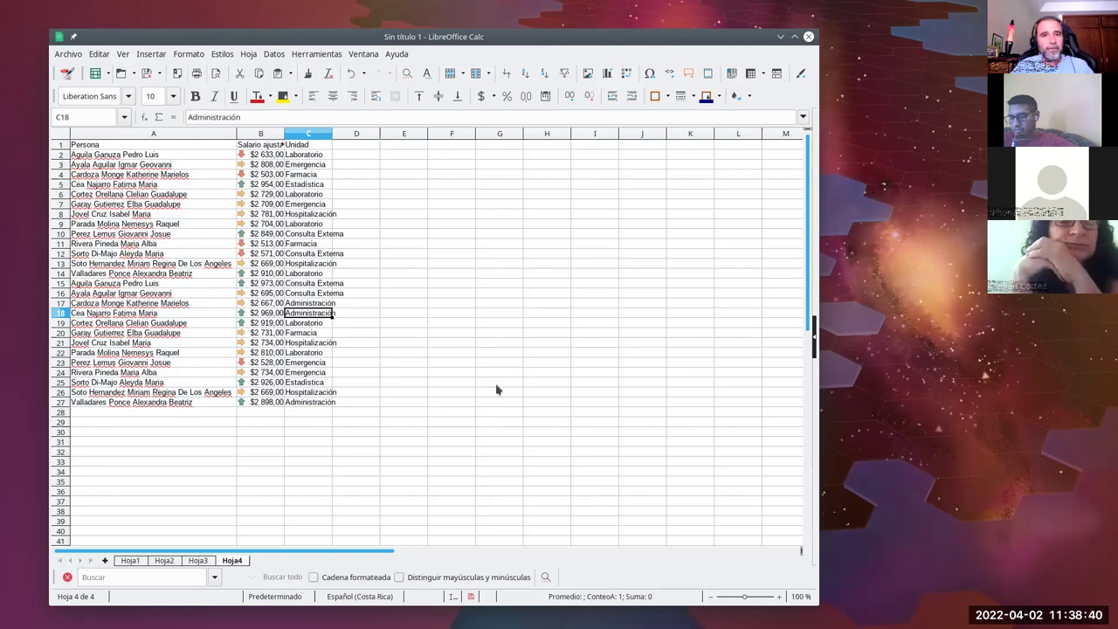
pyautogui.click(218, 145)
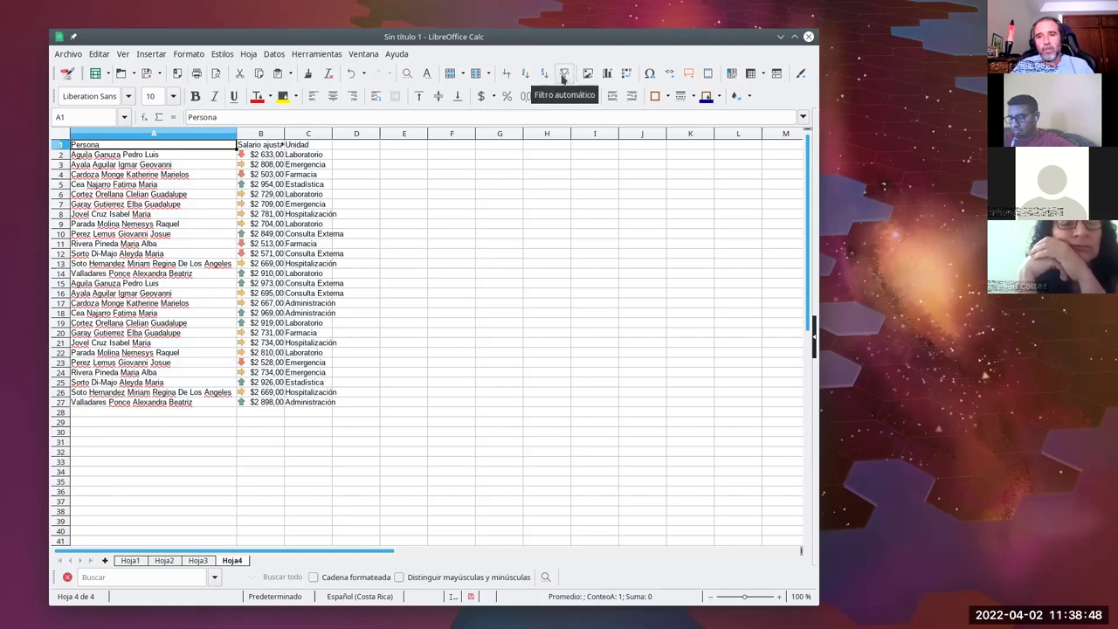
pyautogui.click(274, 55)
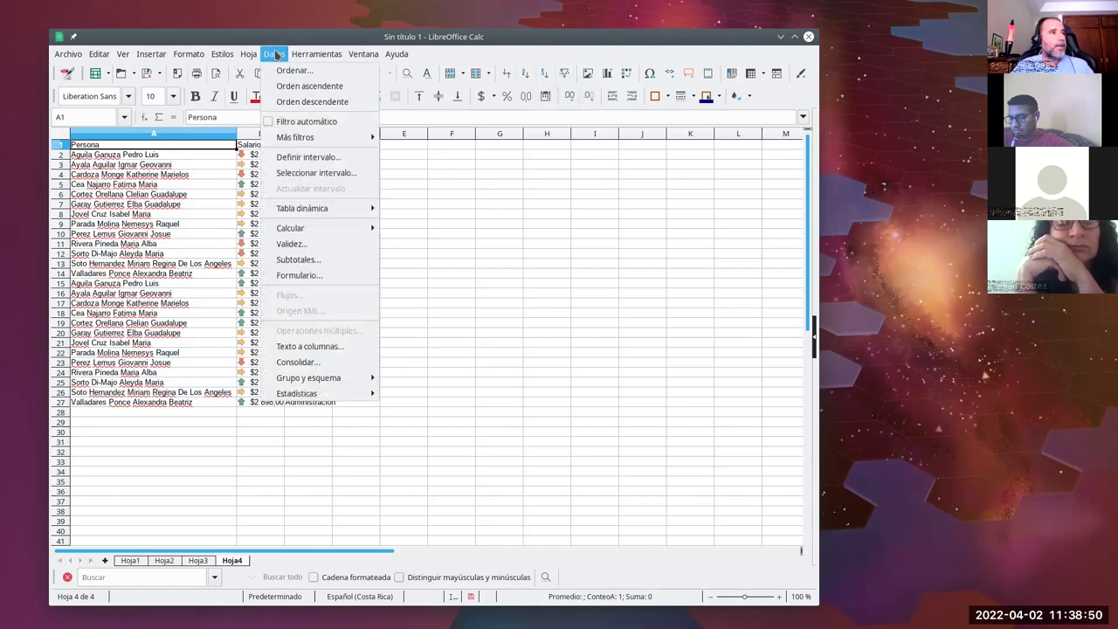
pyautogui.moveTo(297, 137)
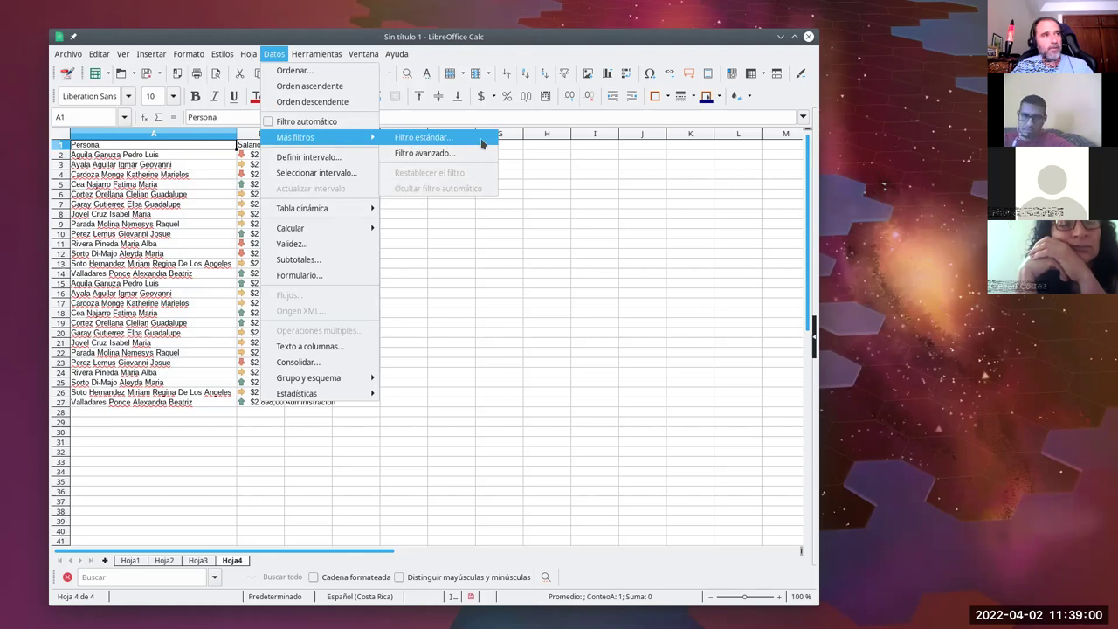
pyautogui.click(436, 140)
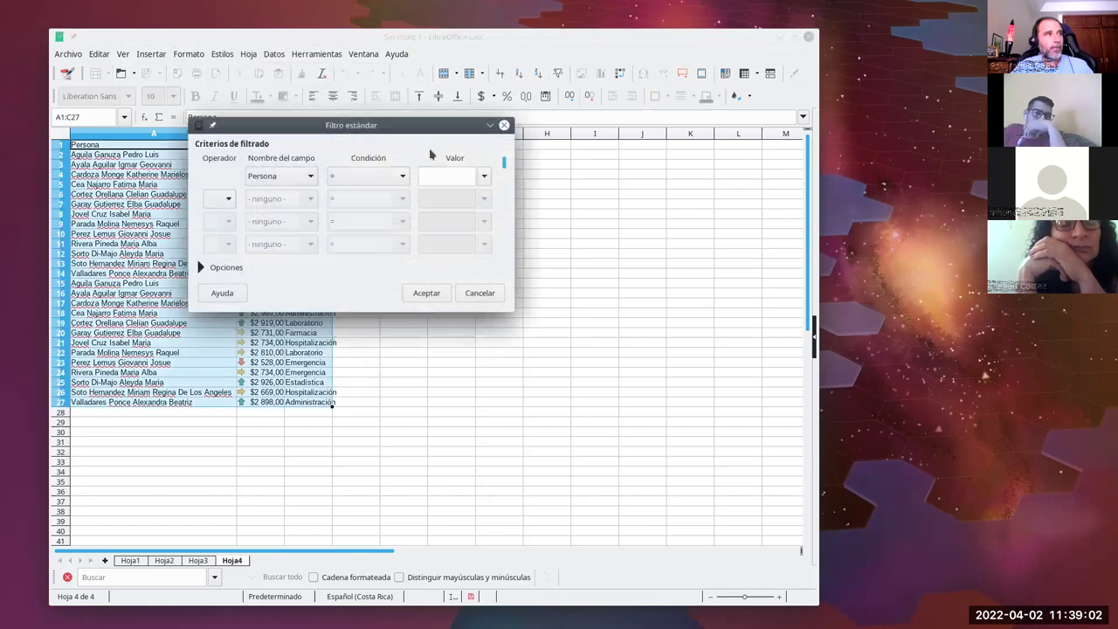
pyautogui.moveTo(358, 125); pyautogui.dragTo(558, 186)
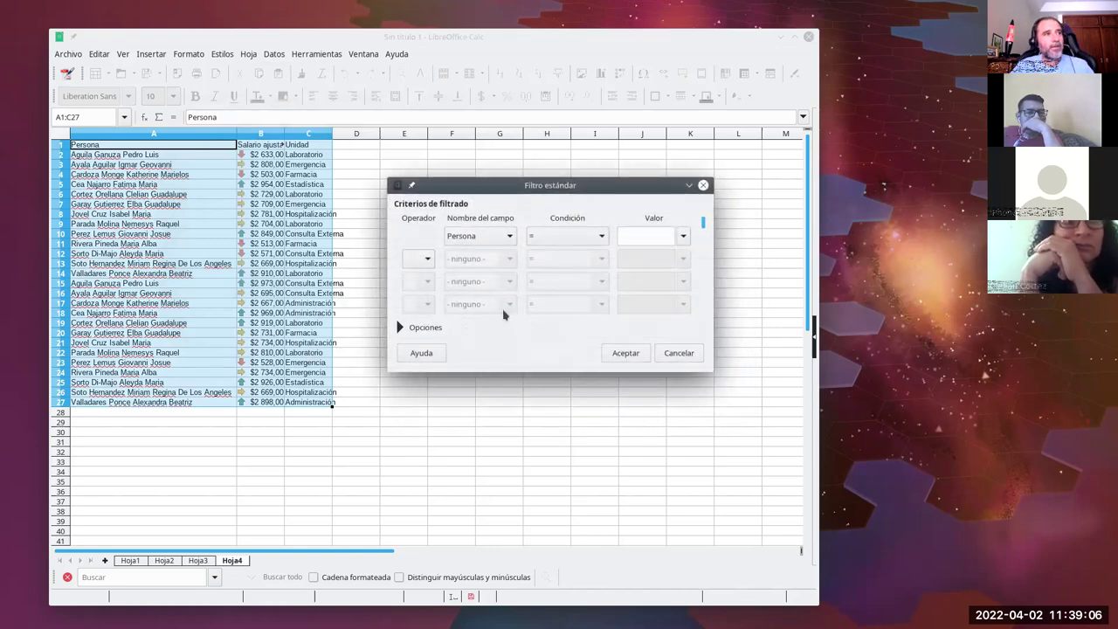
pyautogui.click(401, 327)
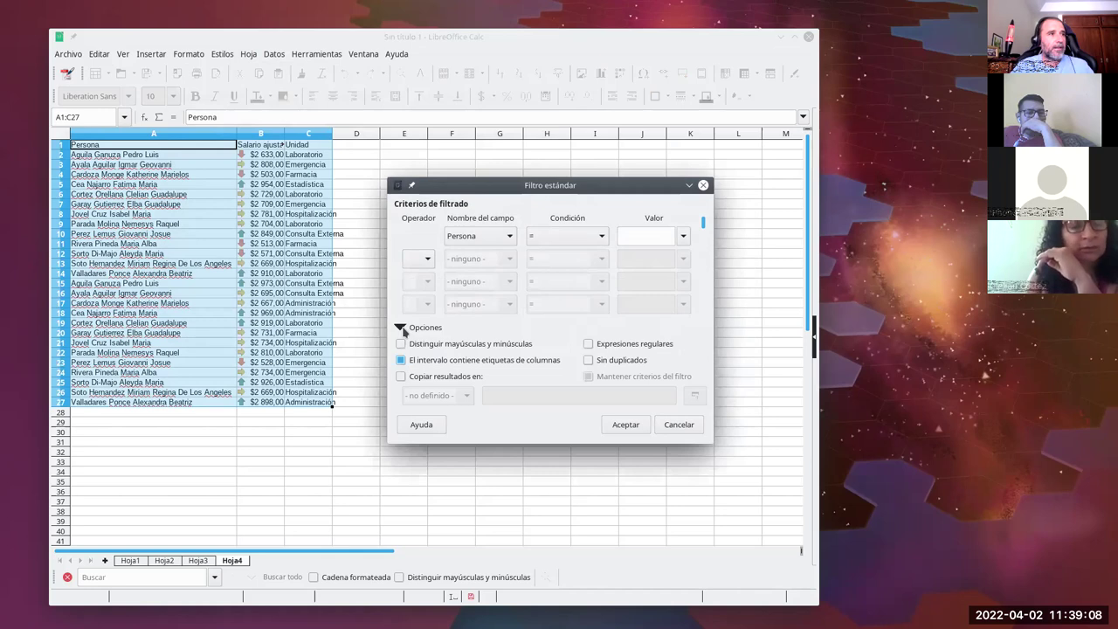
pyautogui.click(678, 425)
# Step: Filter A1:A27 on Hoja4 with a standard filter where Persona is No vacío, using the Sin duplicados option
pyautogui.click(275, 203)
pyautogui.moveTo(131, 144); pyautogui.dragTo(169, 255)
pyautogui.click(204, 210)
pyautogui.moveTo(153, 145); pyautogui.dragTo(201, 254)
pyautogui.click(207, 201)
pyautogui.moveTo(199, 351); pyautogui.dragTo(202, 403)
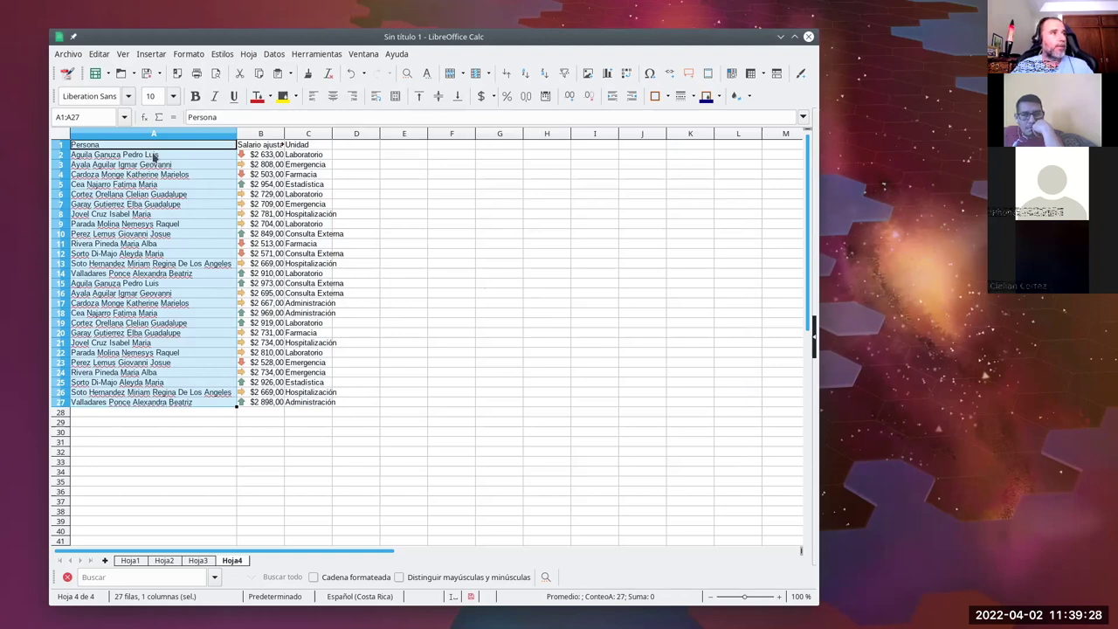
pyautogui.click(273, 54)
pyautogui.moveTo(302, 138)
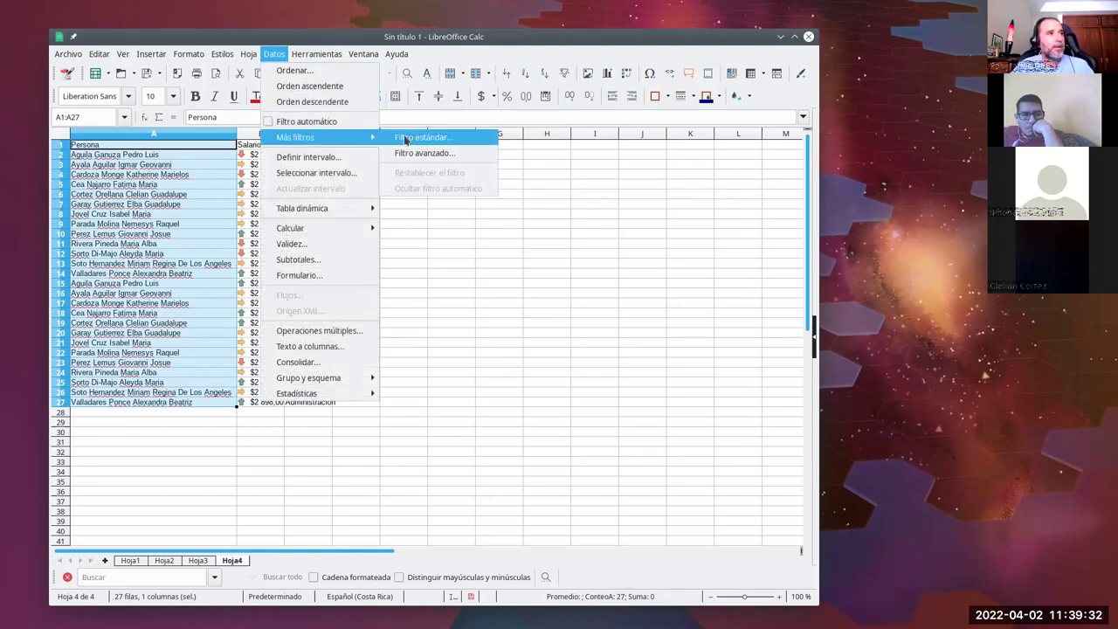
pyautogui.click(418, 139)
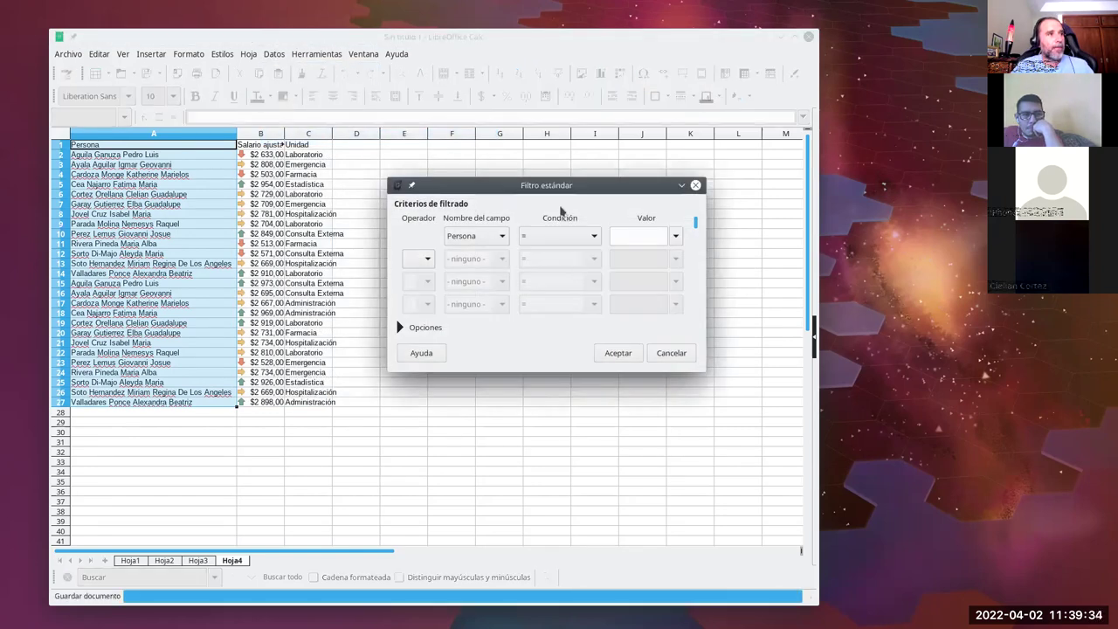
pyautogui.click(676, 237)
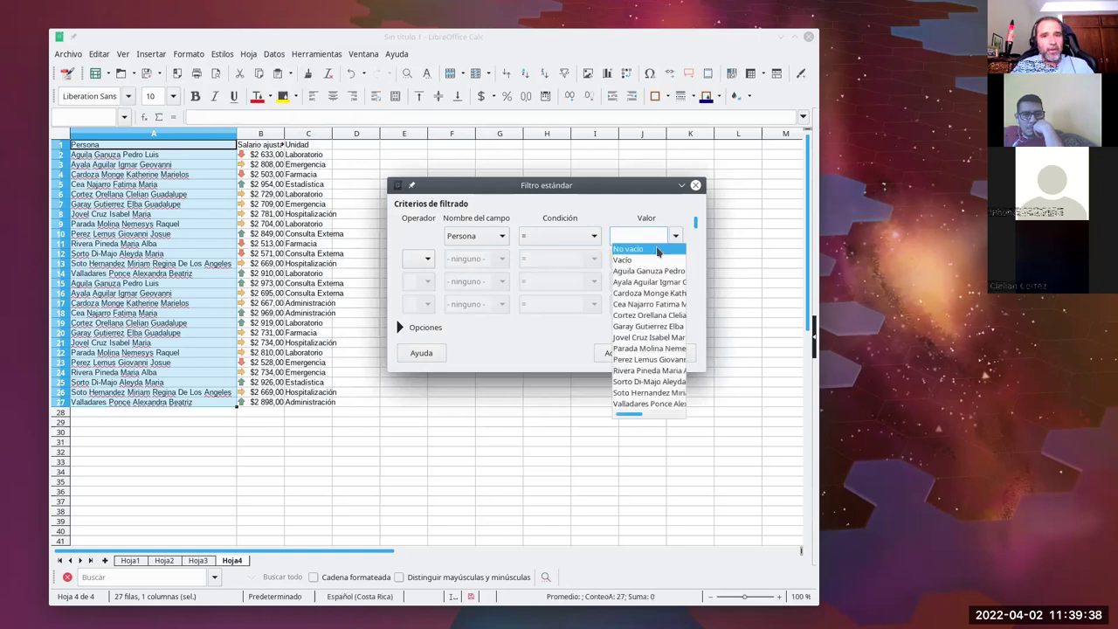
pyautogui.click(658, 250)
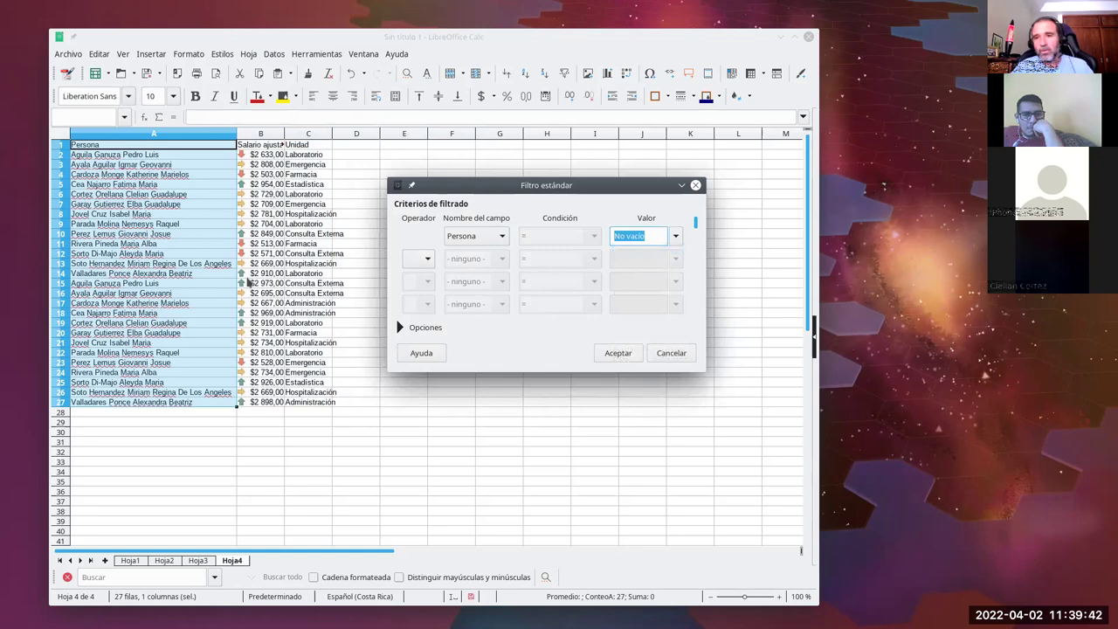
pyautogui.click(401, 328)
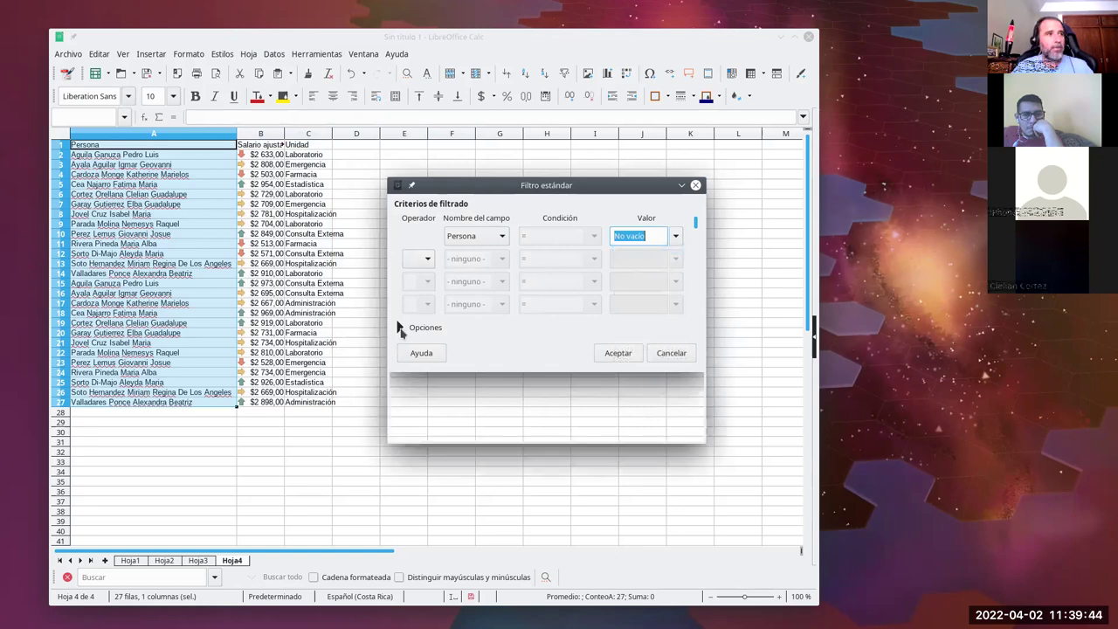
pyautogui.click(584, 360)
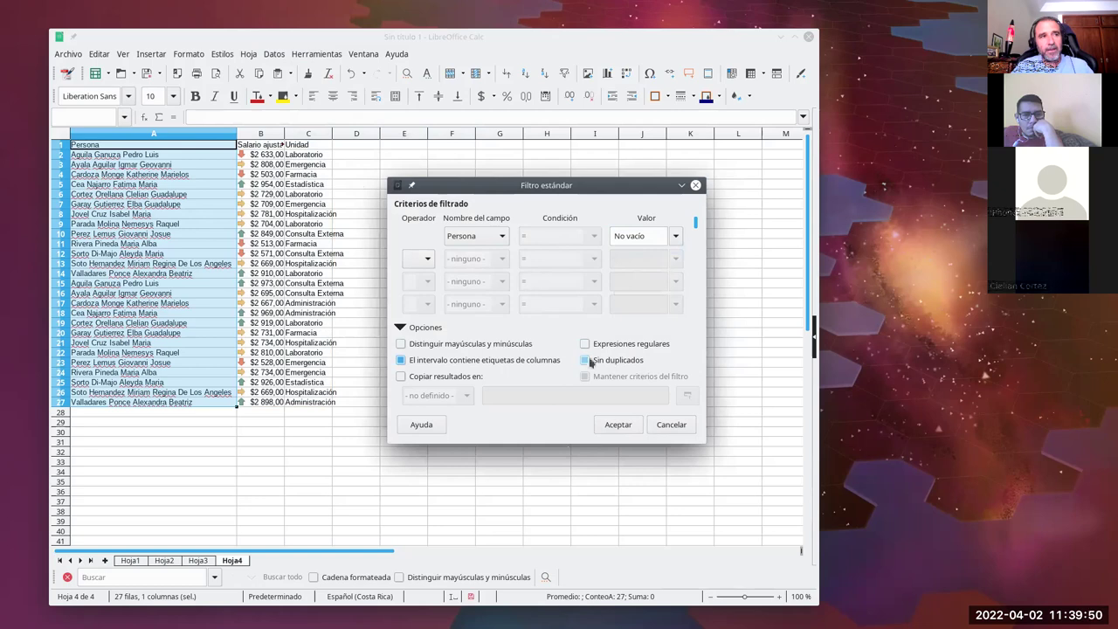
pyautogui.click(618, 424)
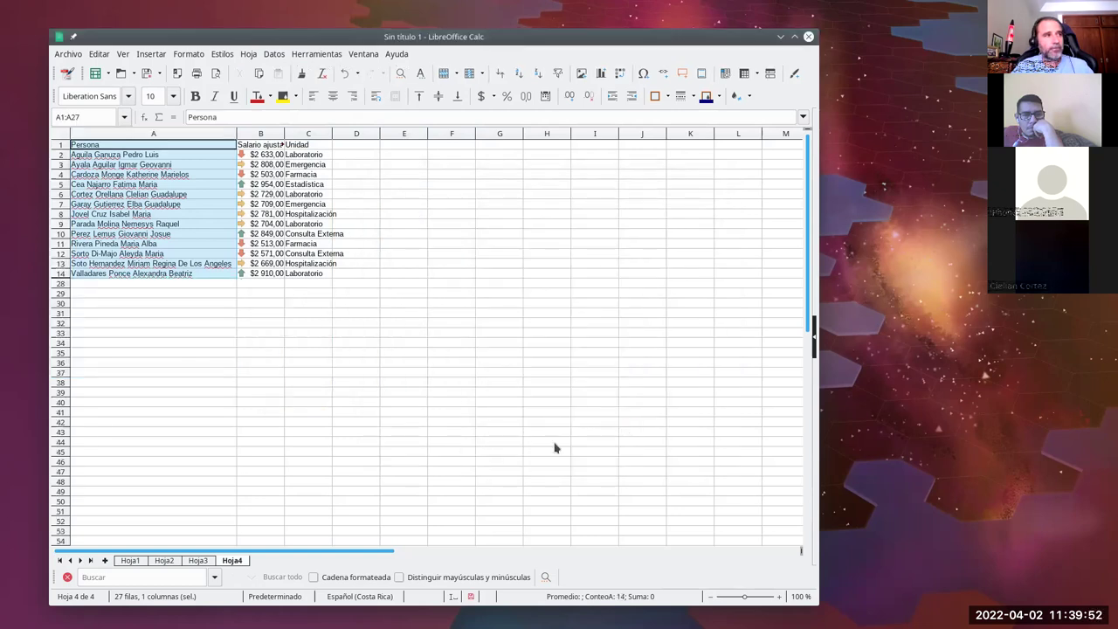
pyautogui.click(196, 286)
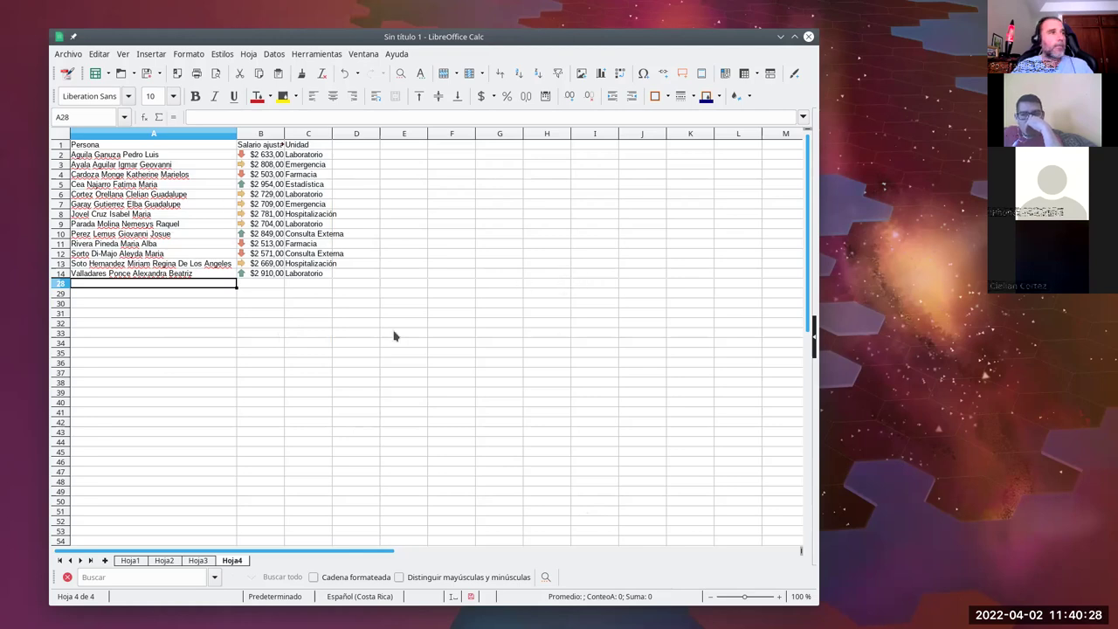
pyautogui.moveTo(194, 146); pyautogui.dragTo(191, 278)
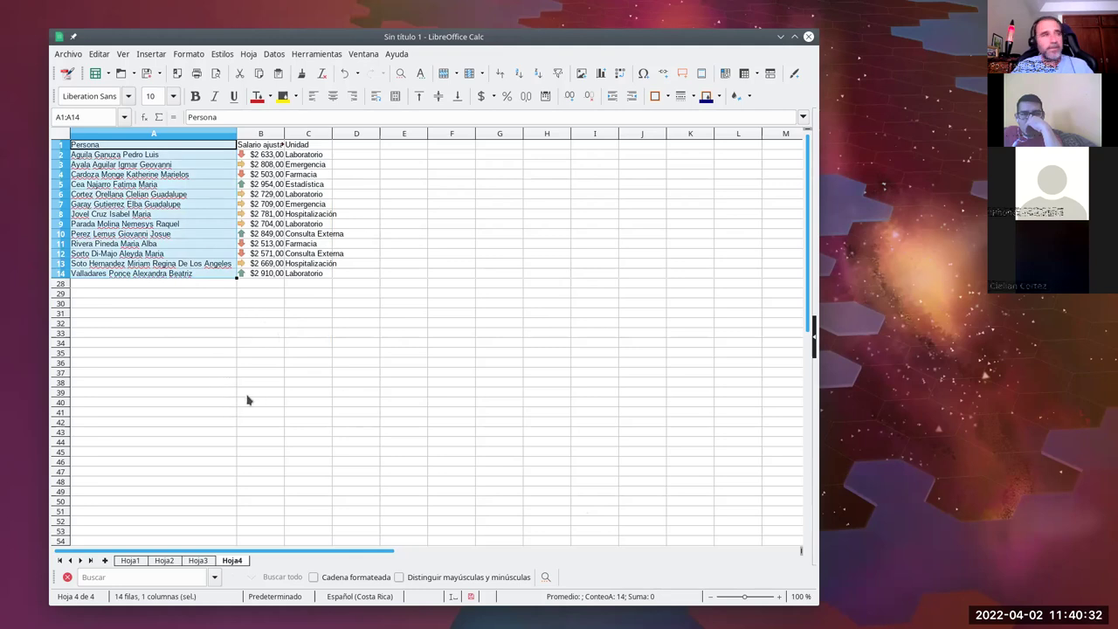
pyautogui.click(274, 53)
pyautogui.moveTo(301, 140)
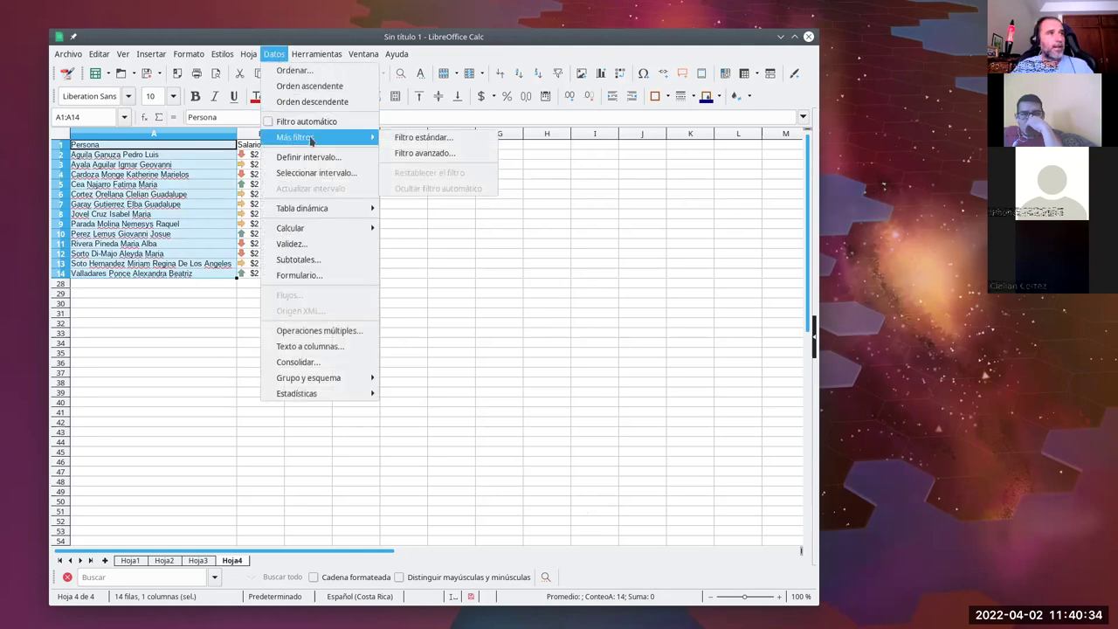
pyautogui.click(422, 140)
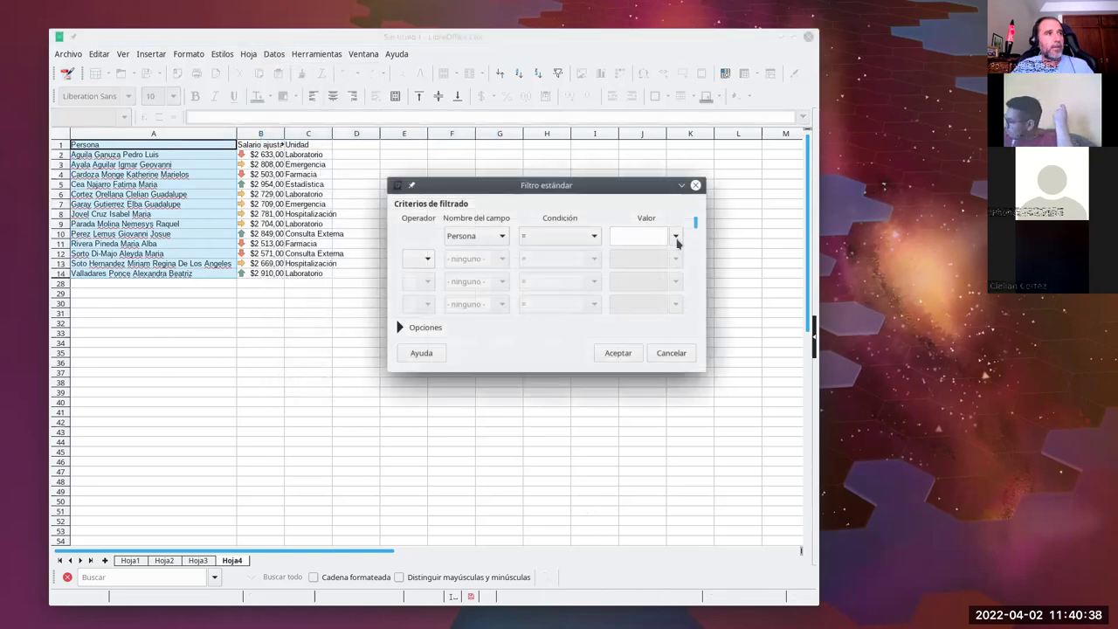
pyautogui.click(676, 237)
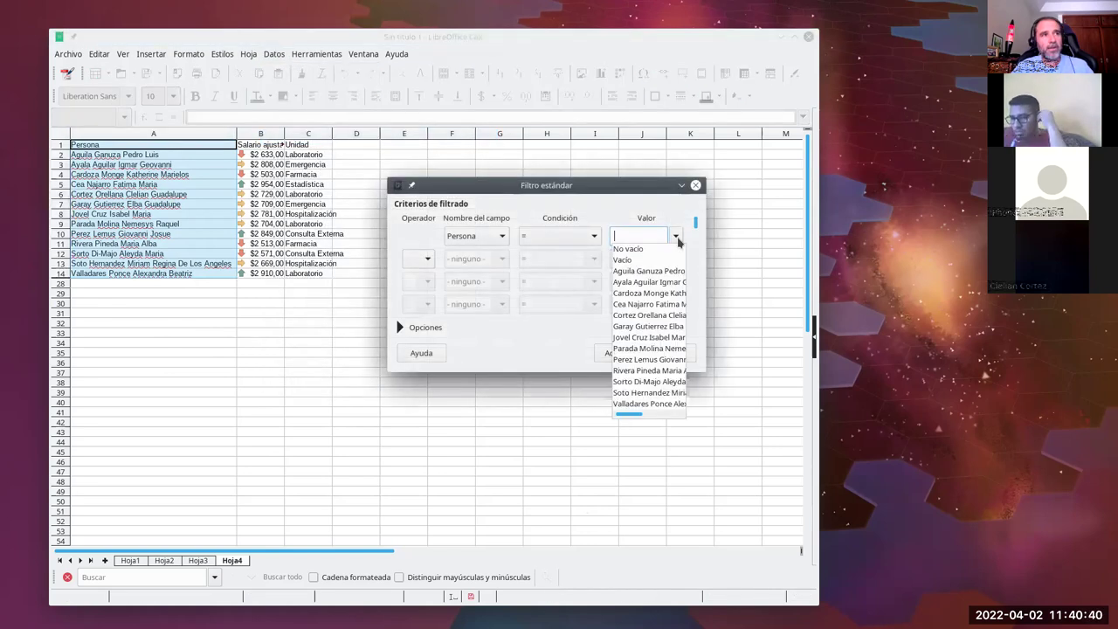
pyautogui.click(667, 209)
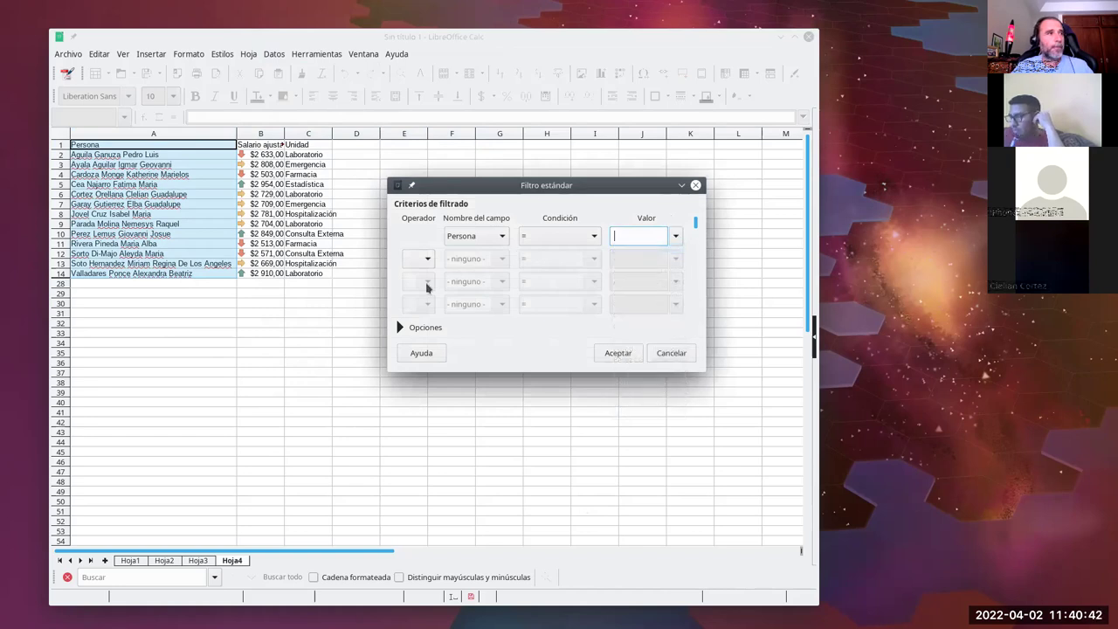
pyautogui.click(400, 326)
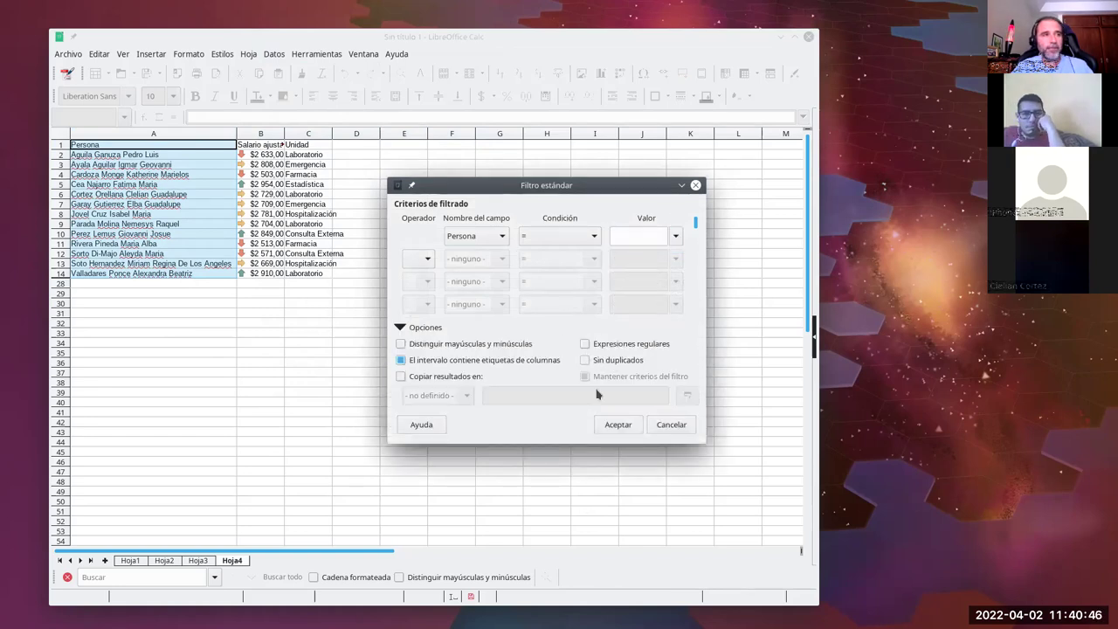
pyautogui.click(671, 424)
pyautogui.click(201, 148)
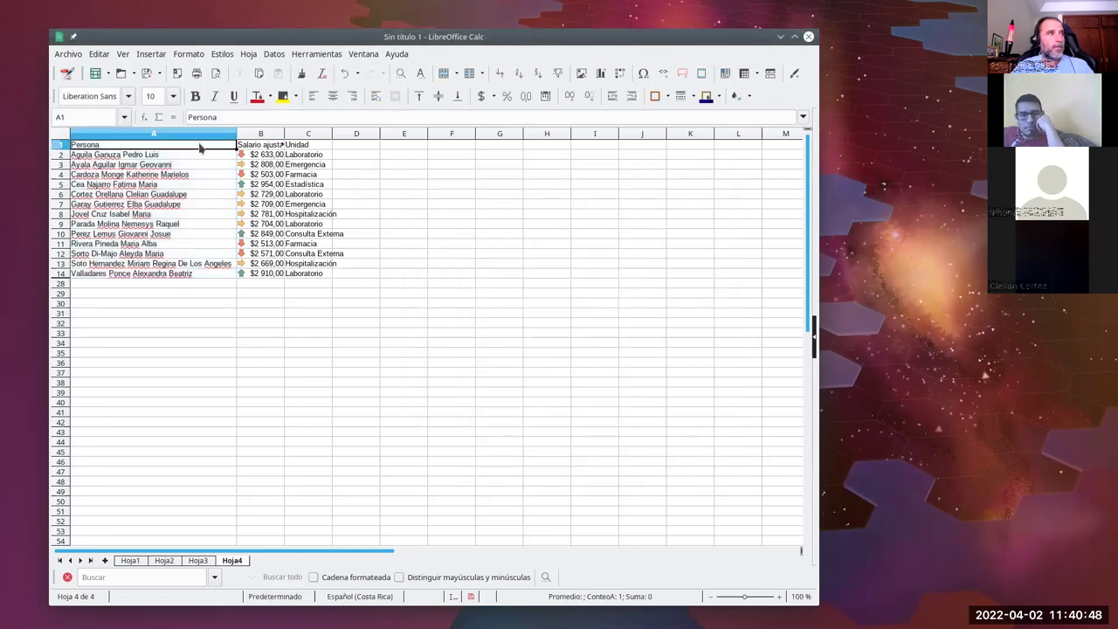
# Step: Rename the sheet Hoja4 as "Filtro estándar"
pyautogui.doubleClick(231, 562)
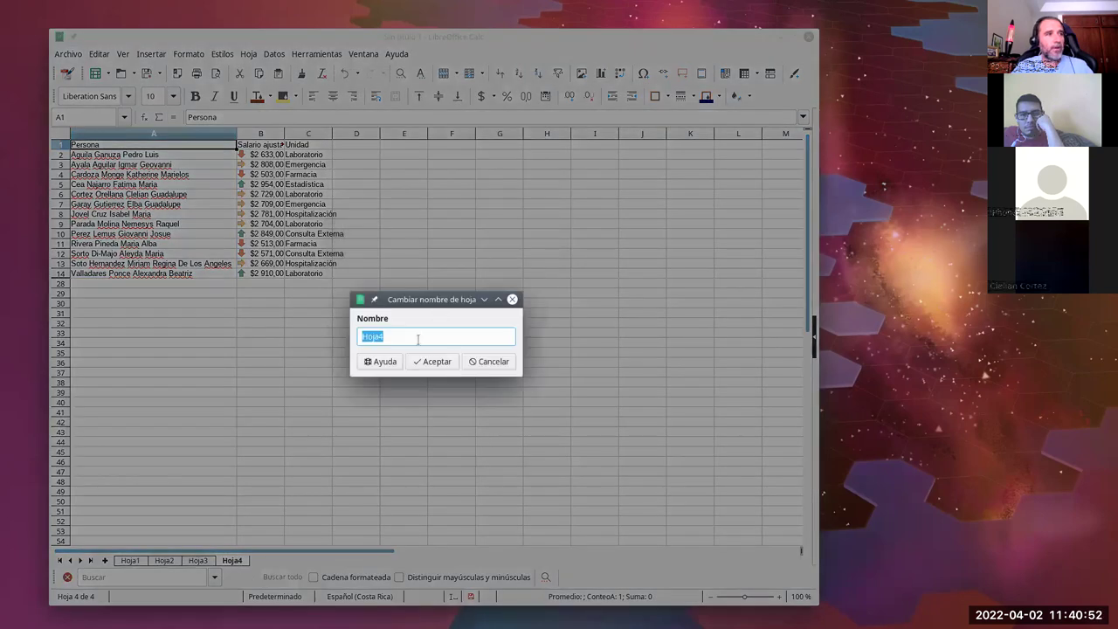
pyautogui.write('Fi')
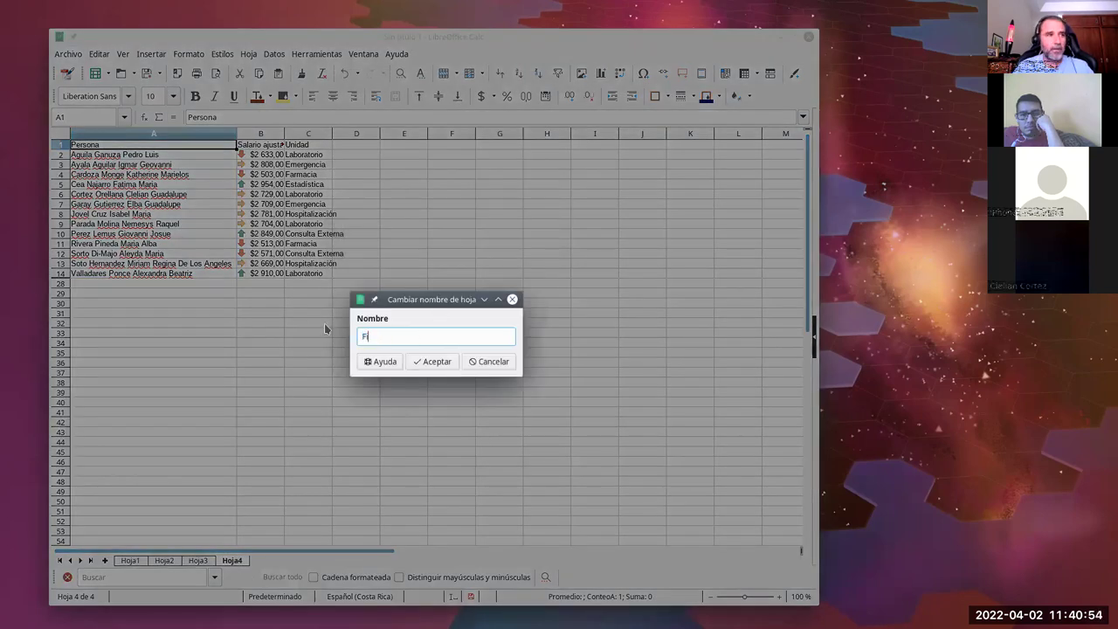
pyautogui.write('ltro estándar')
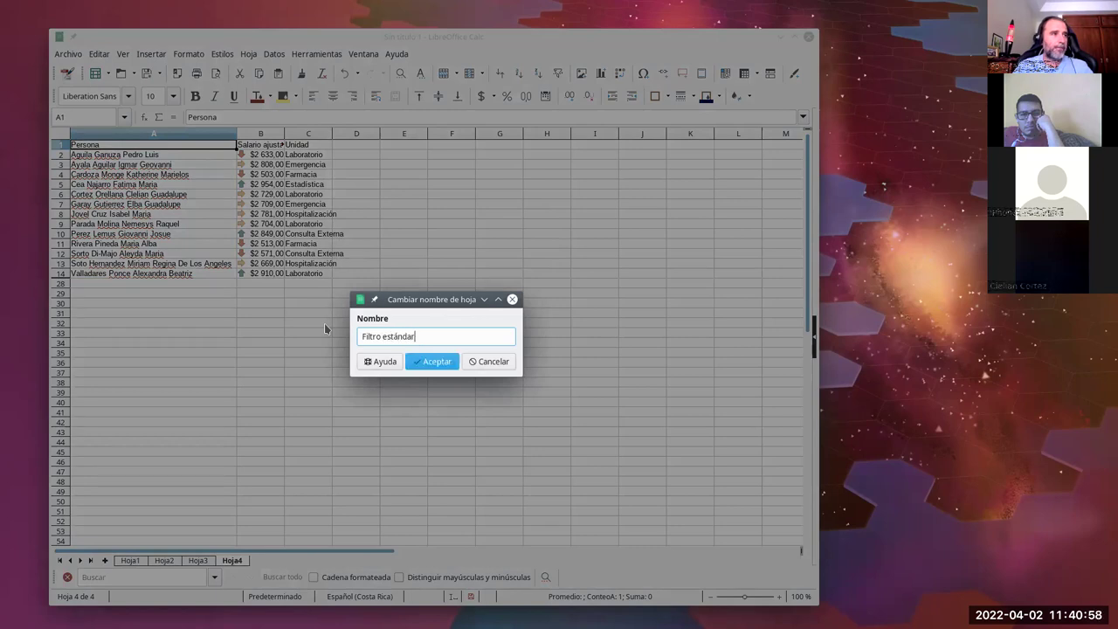
pyautogui.press('Return')
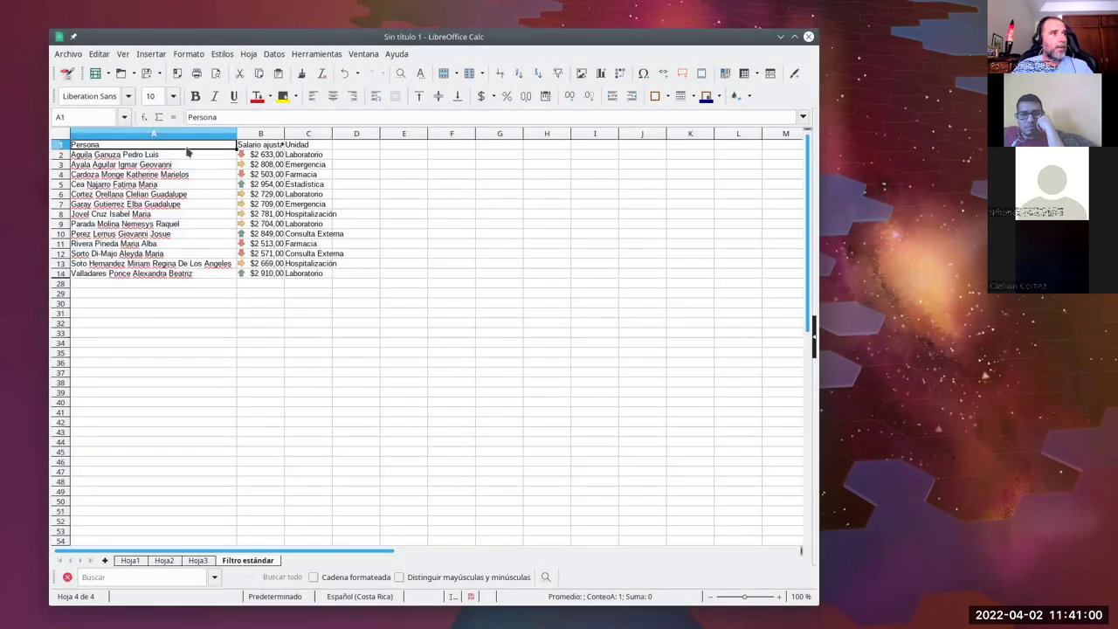
# Step: Reset the standard filter on the Filtro estándar sheet
pyautogui.click(273, 54)
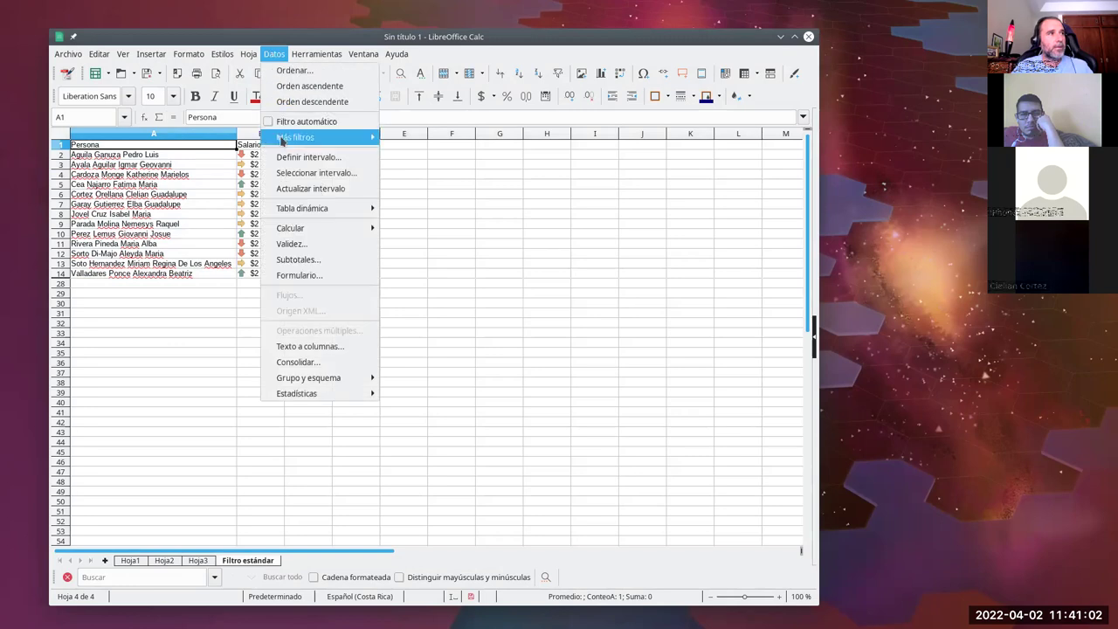
pyautogui.moveTo(284, 140)
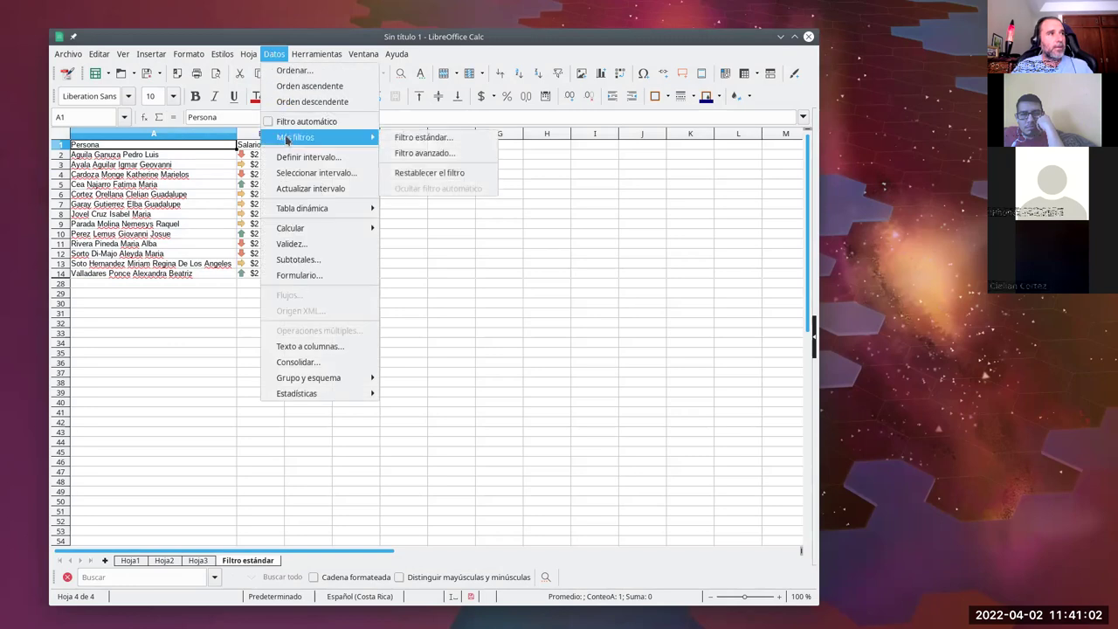
pyautogui.click(429, 174)
# Step: Reapply the standard filter to A1:A27 on the Filtro estándar sheet, with Persona set to No vacío and duplicates excluded
pyautogui.moveTo(139, 145); pyautogui.dragTo(232, 404)
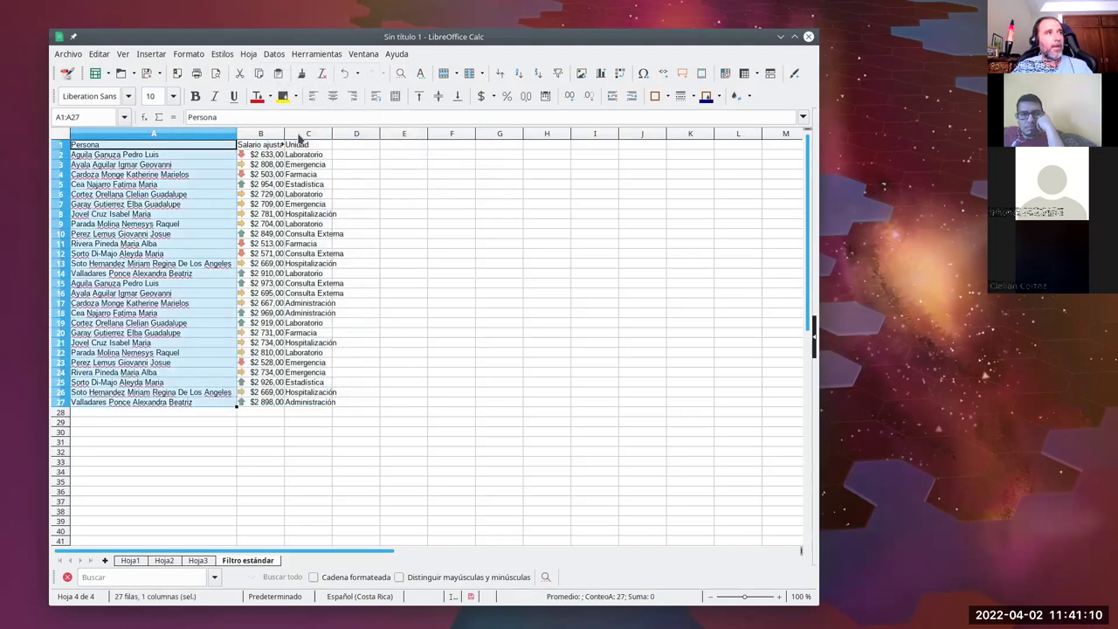
pyautogui.click(273, 53)
pyautogui.moveTo(305, 138)
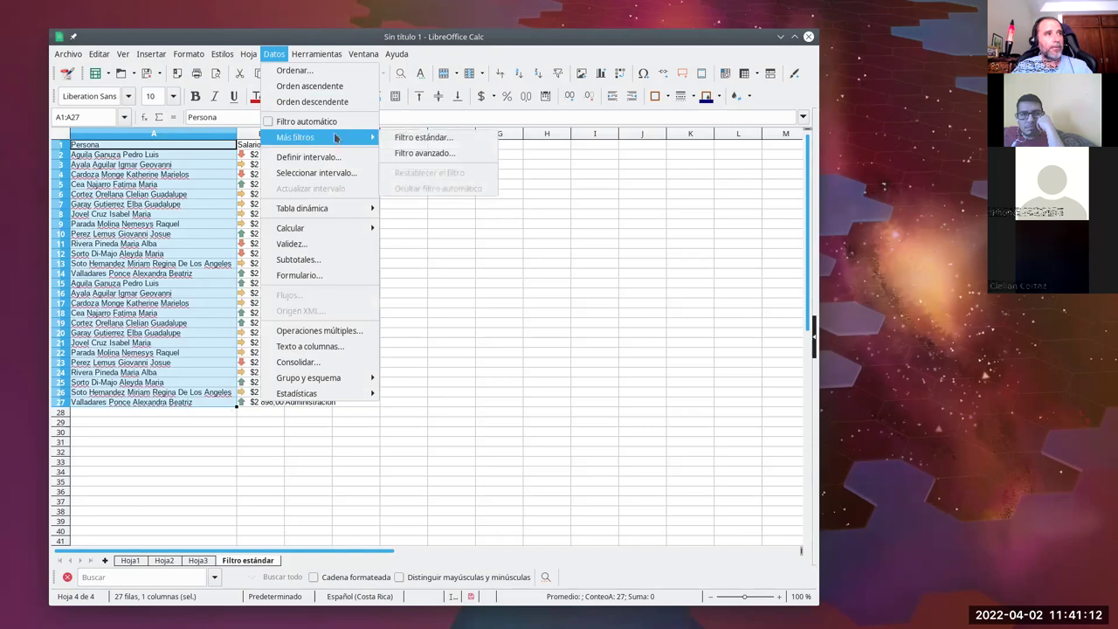
pyautogui.click(431, 139)
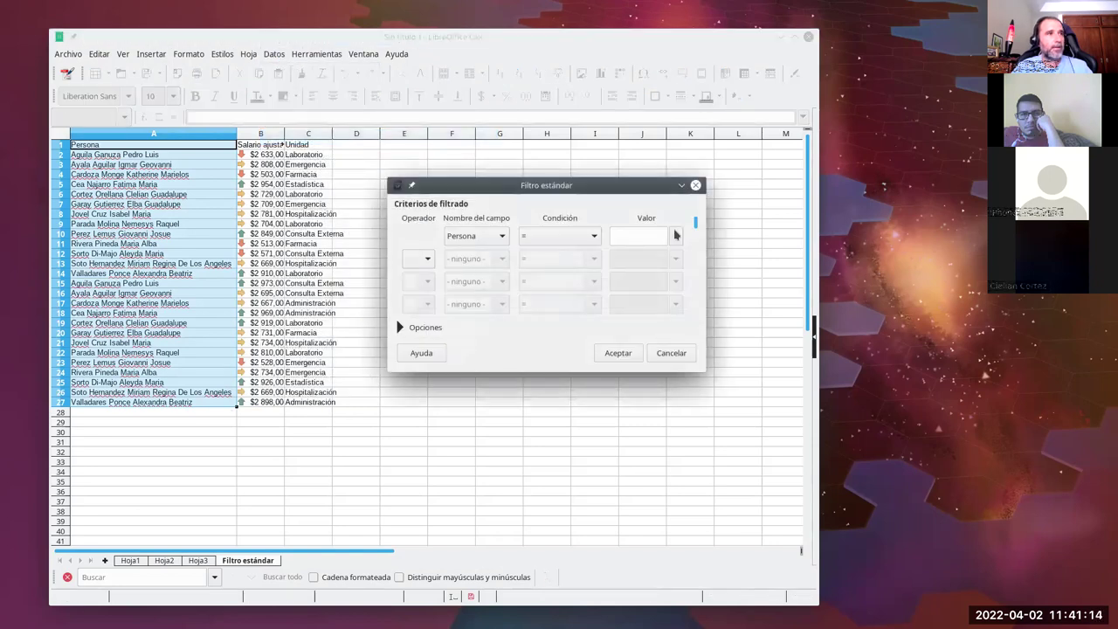
pyautogui.click(674, 235)
pyautogui.click(637, 256)
pyautogui.click(426, 327)
pyautogui.click(584, 360)
pyautogui.click(618, 424)
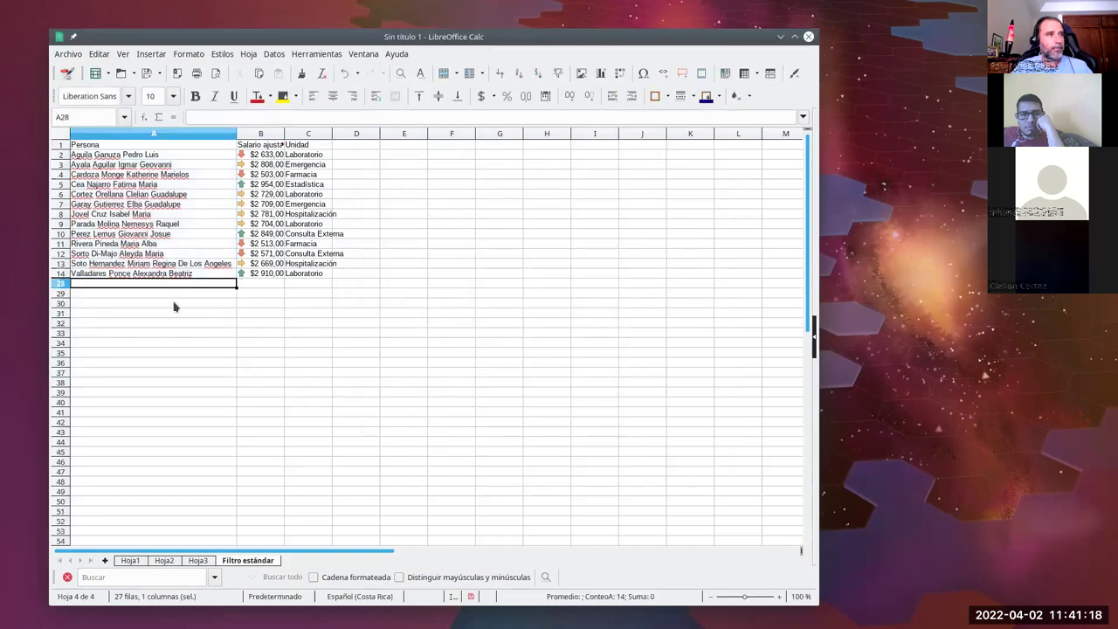
# Step: Enter the label "Suma total de salarios" in A30 of Hoja2 and select the adjacent cell B30
pyautogui.click(173, 560)
pyautogui.click(184, 421)
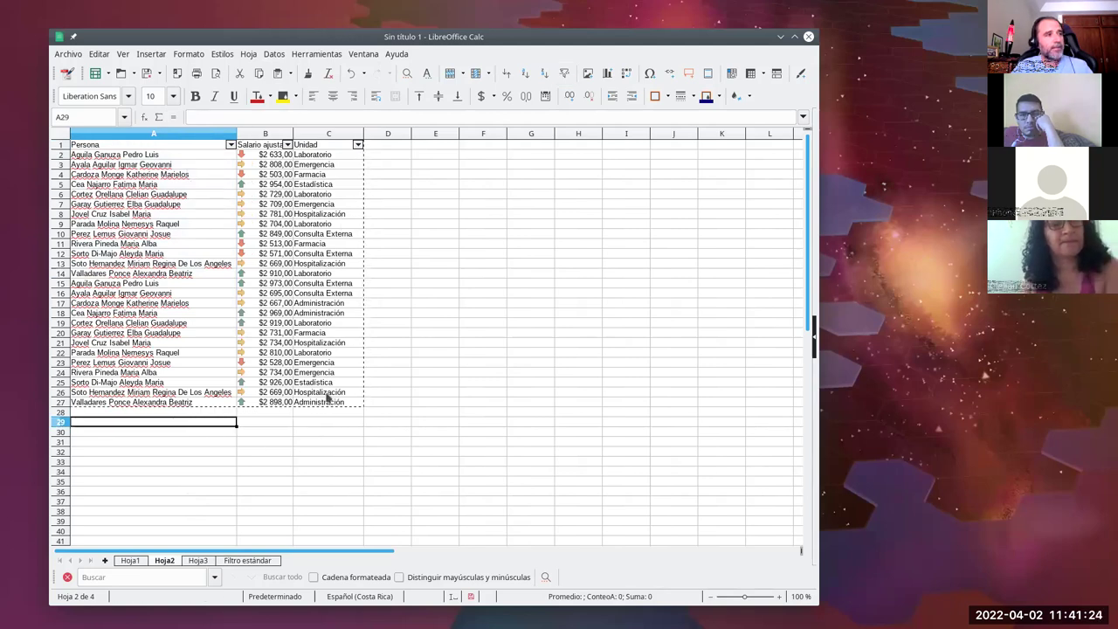
pyautogui.click(218, 434)
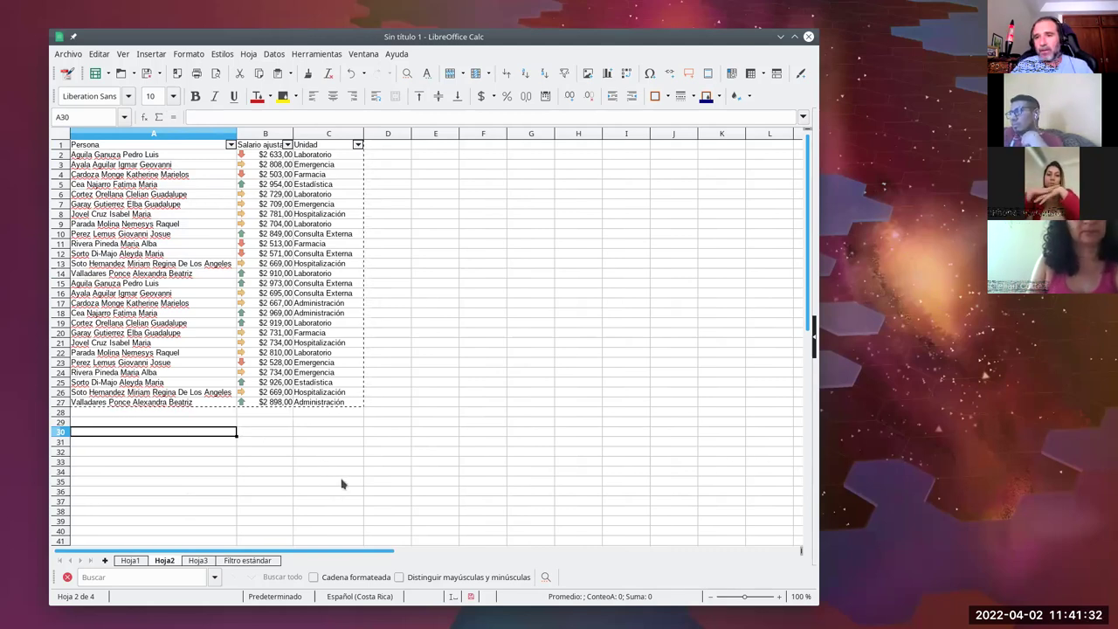
pyautogui.write('Suma total de salarios')
pyautogui.press('Return')
pyautogui.click(254, 436)
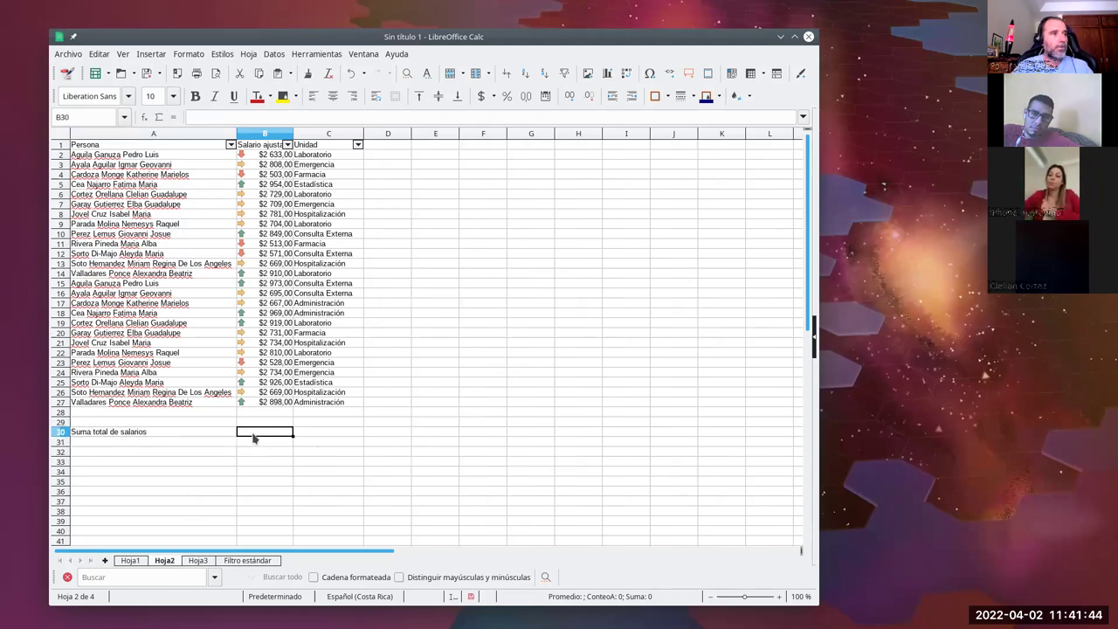
# Step: Enter the formula =SUMA(B2:B27) in B30 to total the salaries
pyautogui.write('=suma')
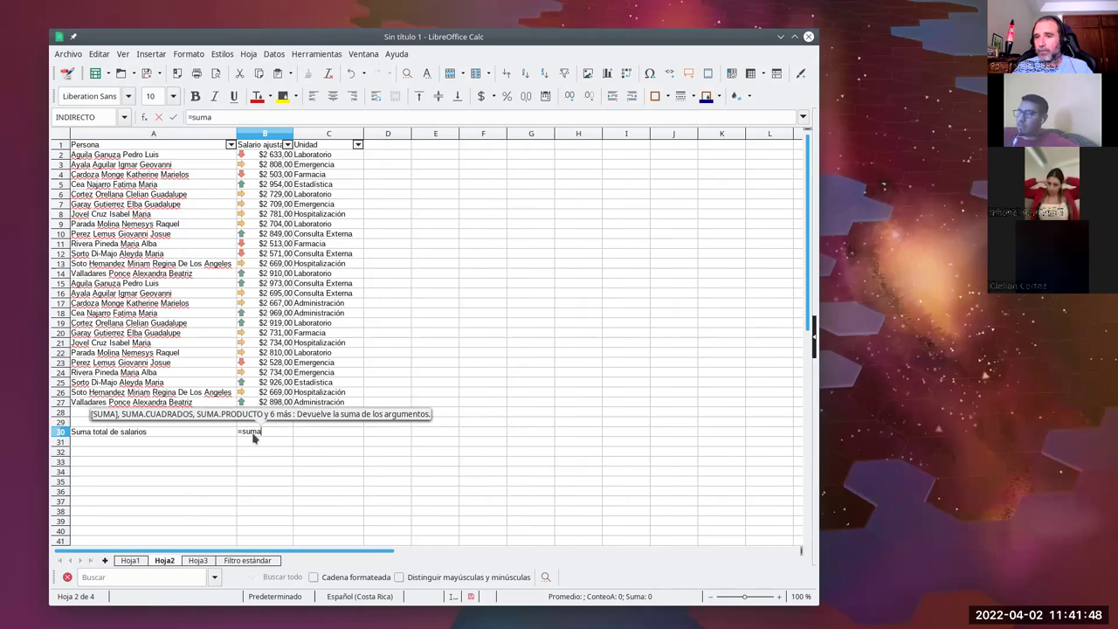
pyautogui.write('(')
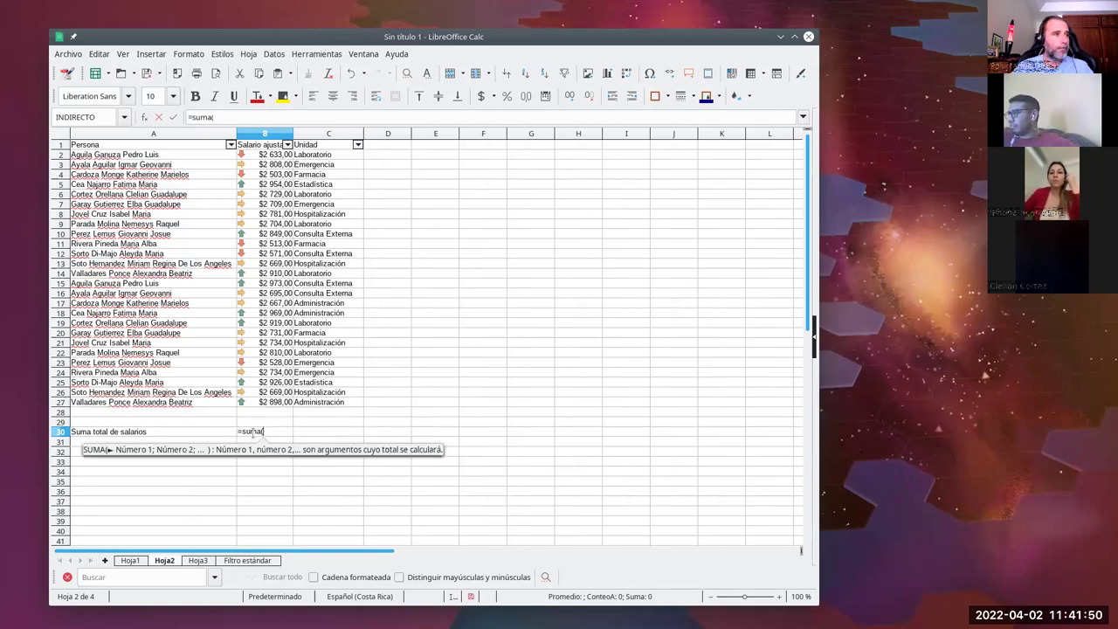
pyautogui.moveTo(284, 155); pyautogui.dragTo(282, 402)
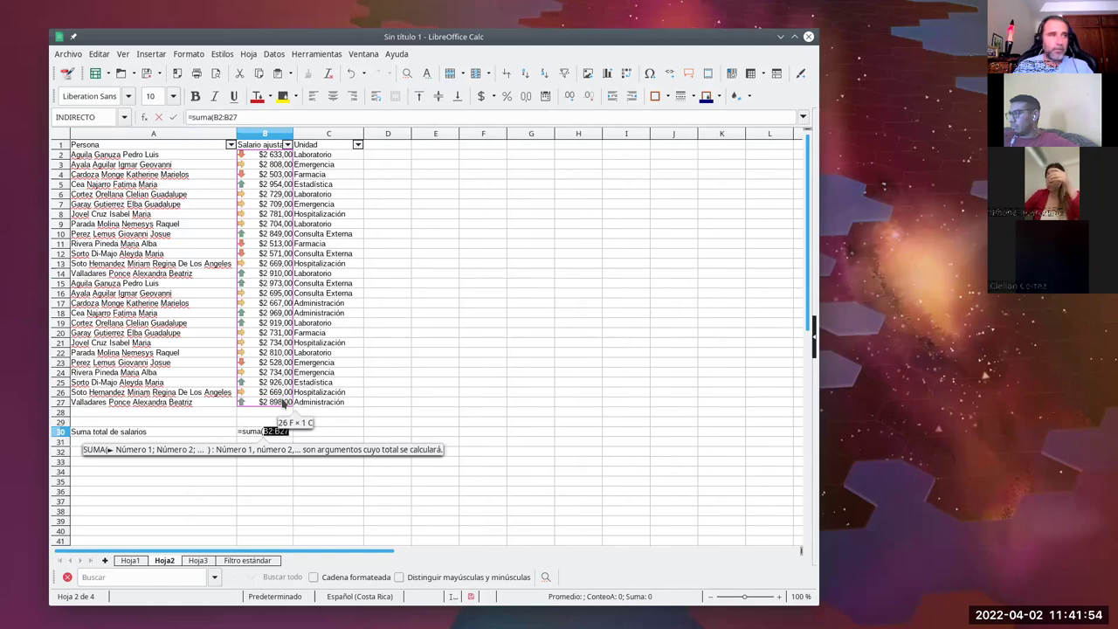
pyautogui.write(')')
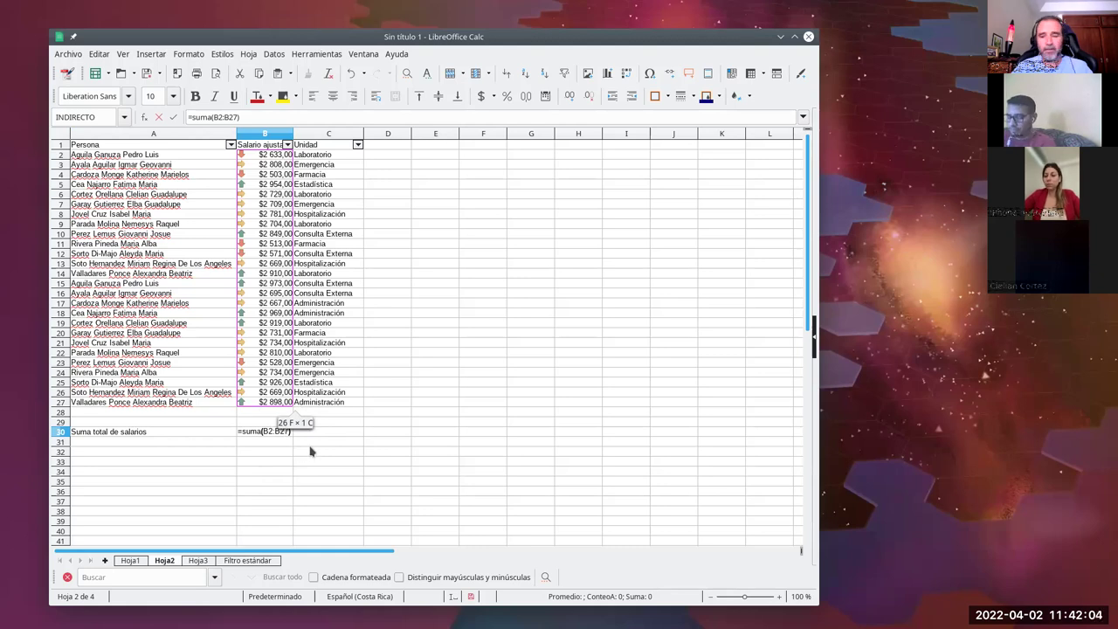
pyautogui.press('Return')
pyautogui.click(284, 434)
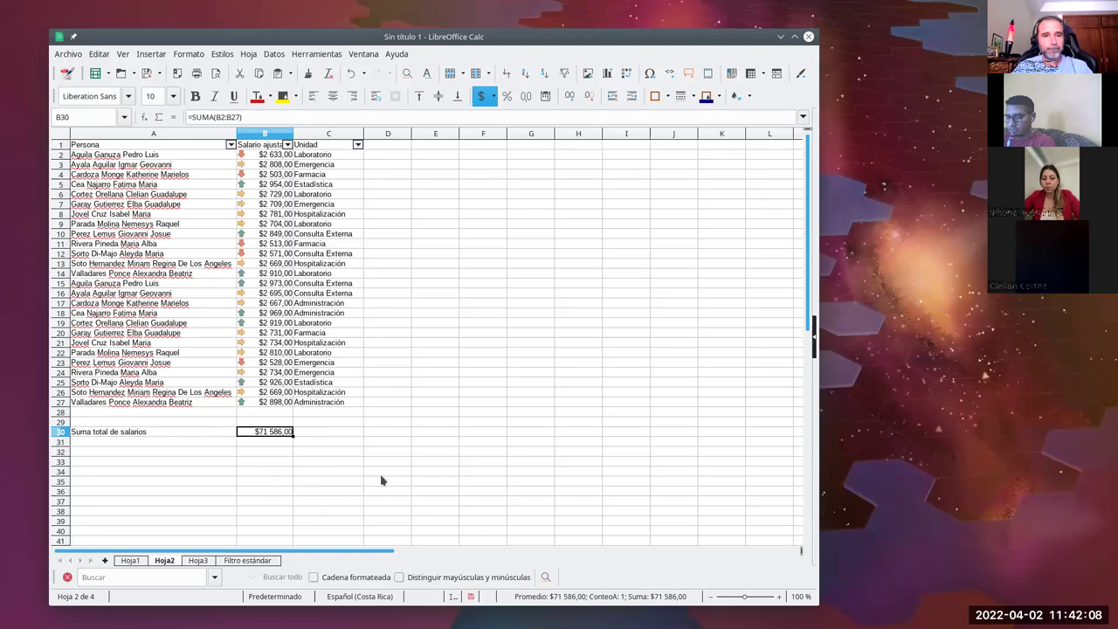
# Step: Add the label "Promedio total de salarios" in A31 and calculate the average of the salaries in B31 with PROMEDIO
pyautogui.click(193, 446)
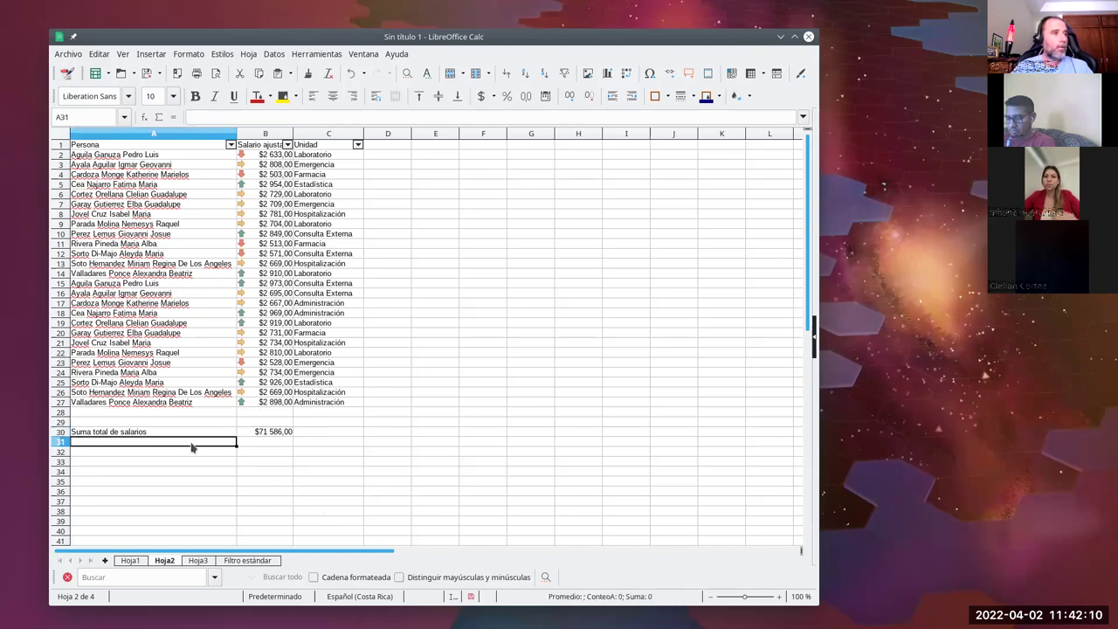
pyautogui.write('Promedio total')
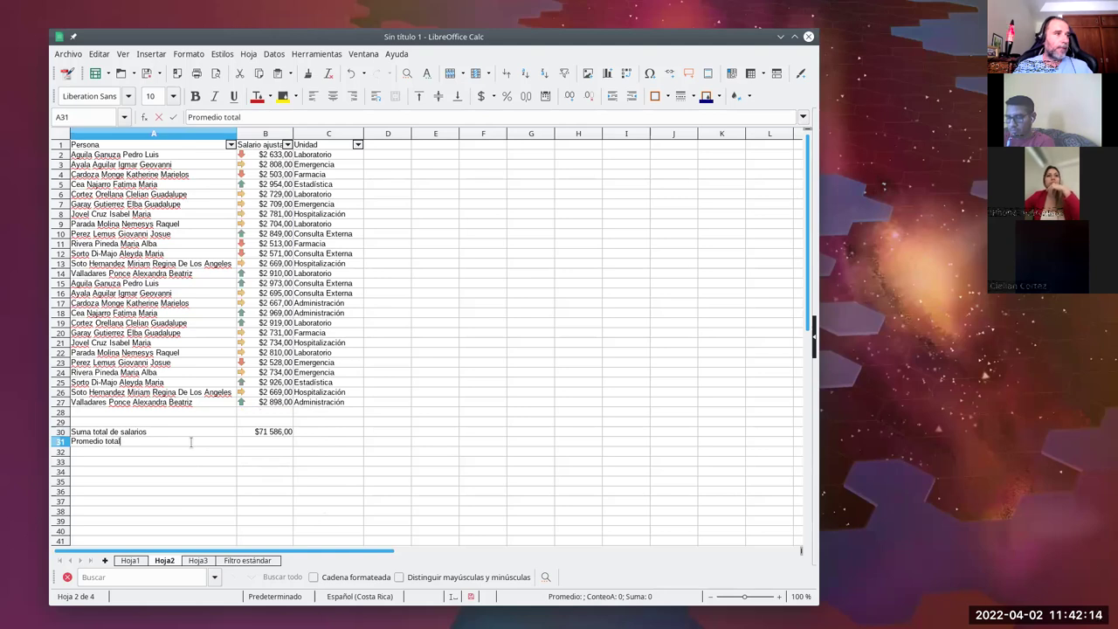
pyautogui.write(' de salarios')
pyautogui.press('Return')
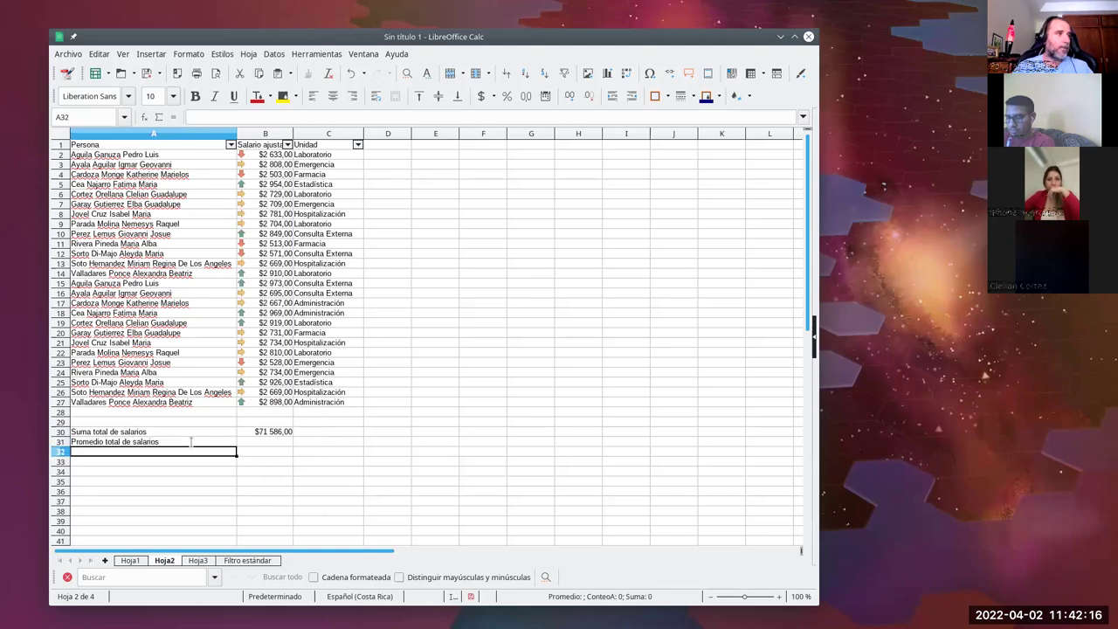
pyautogui.click(281, 445)
pyautogui.write('=promedio(')
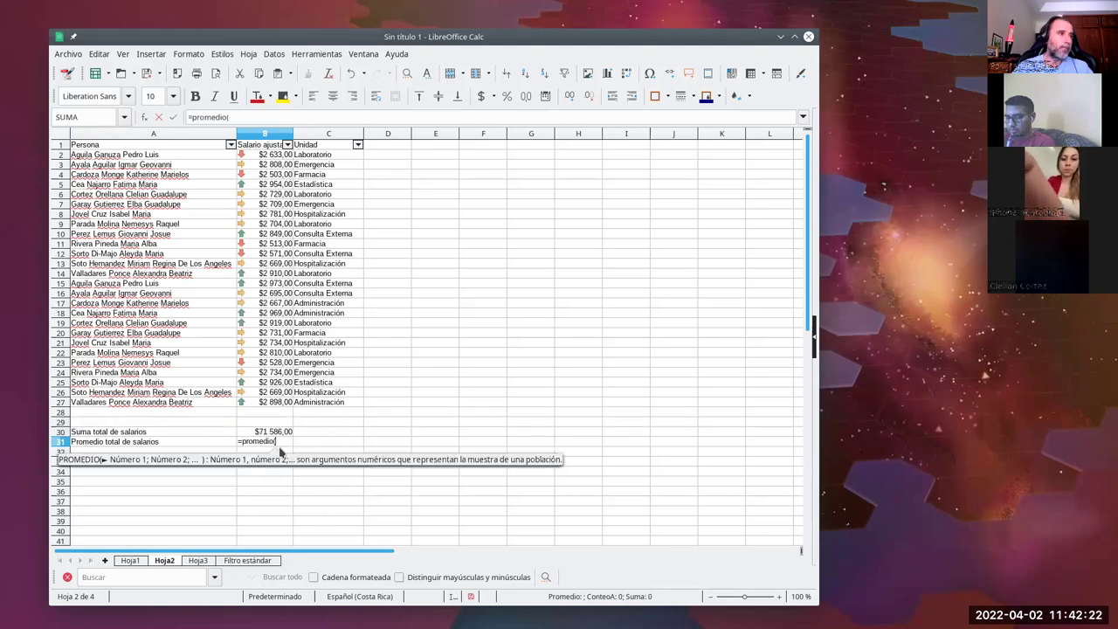
pyautogui.moveTo(275, 156); pyautogui.dragTo(270, 409)
pyautogui.press('Return')
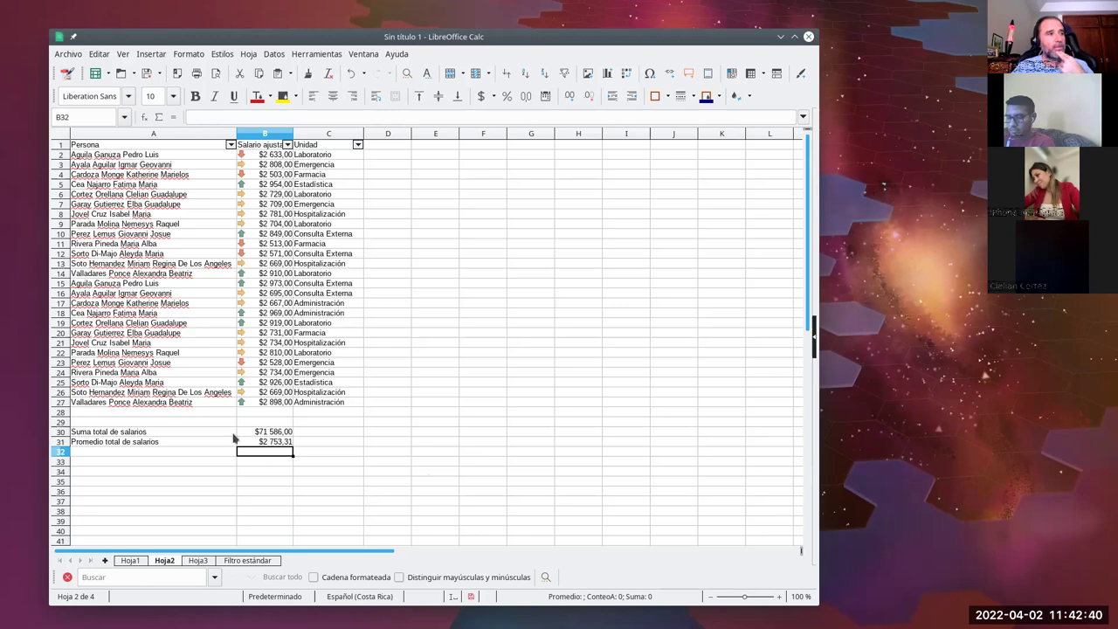
# Step: Examine the list of units on Hoja3 alongside the salary table on Hoja2
pyautogui.click(197, 560)
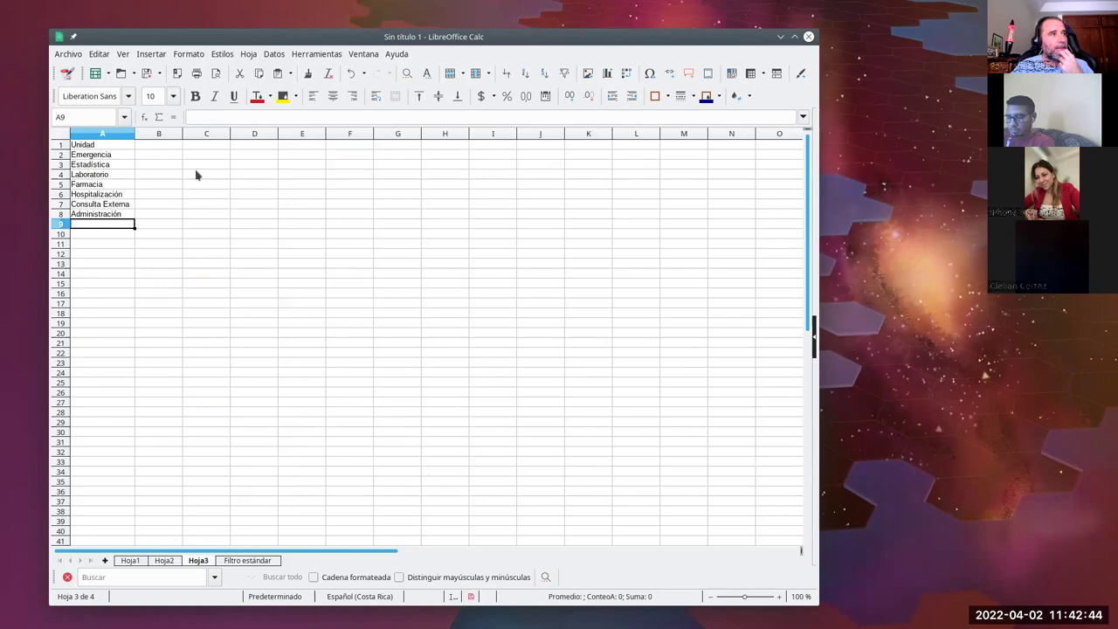
pyautogui.click(150, 146)
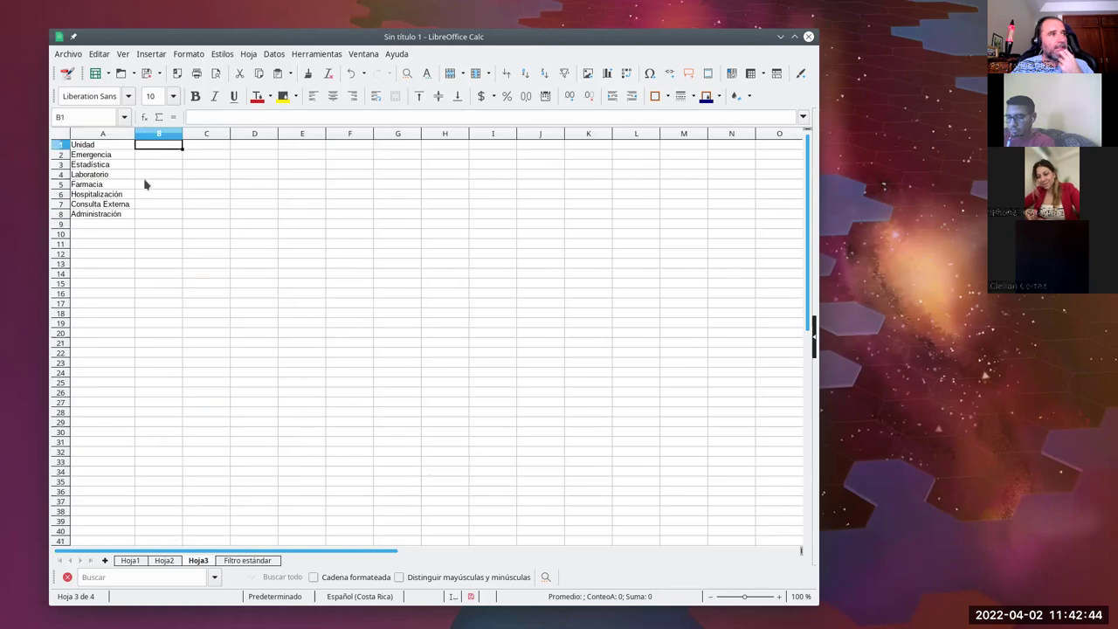
pyautogui.click(160, 562)
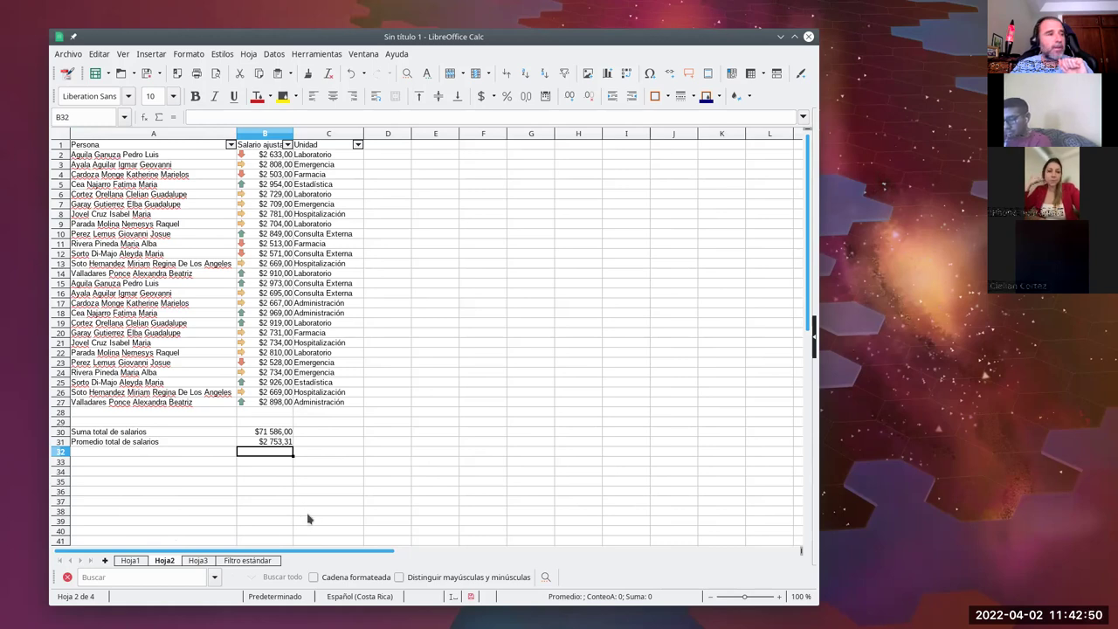
pyautogui.click(202, 561)
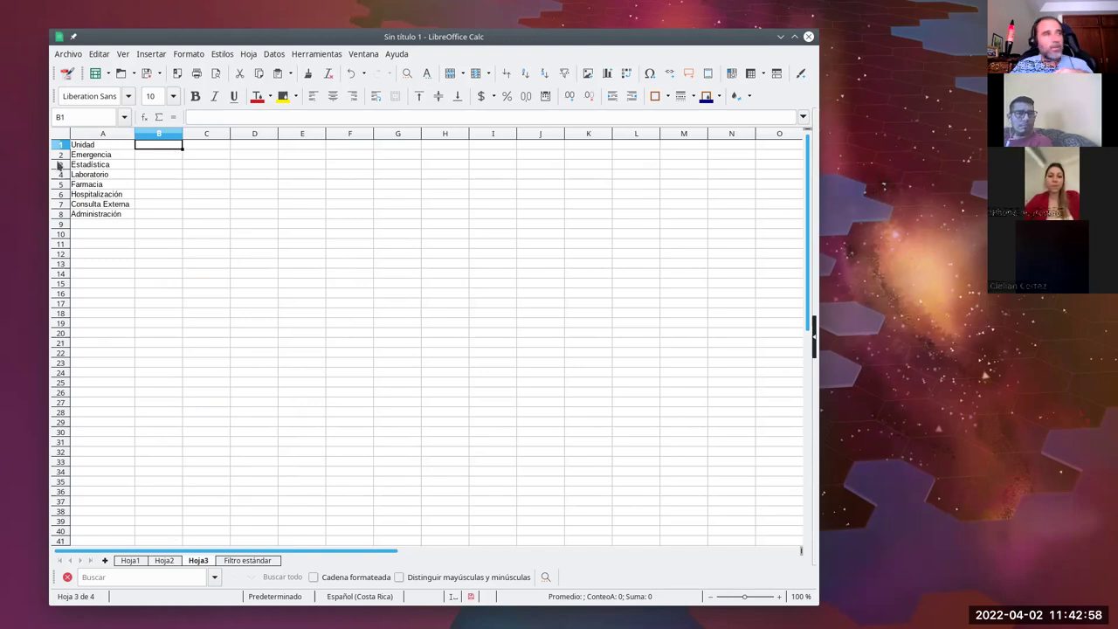
pyautogui.click(104, 154)
pyautogui.click(99, 194)
pyautogui.click(101, 218)
pyautogui.click(99, 157)
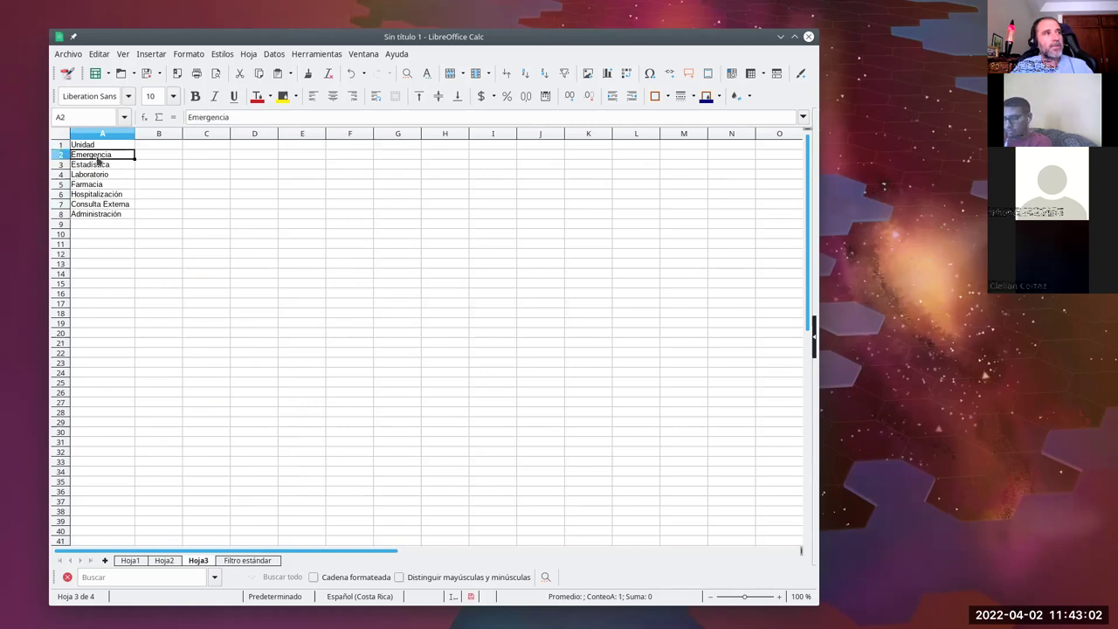
pyautogui.click(166, 561)
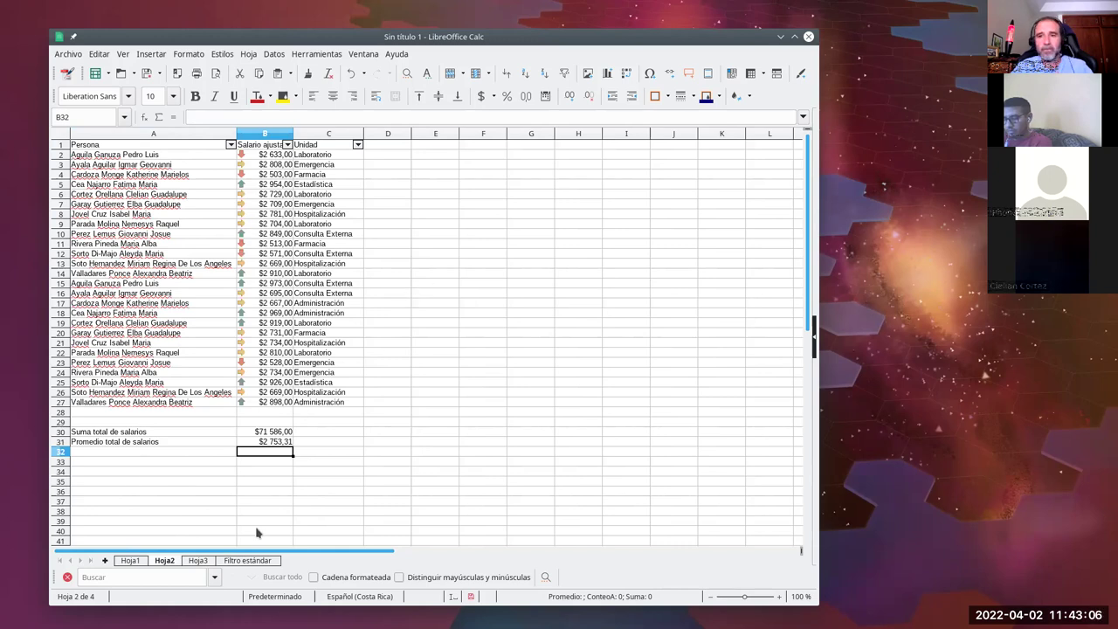
# Step: Enter the headers "Suma de salarios" in B1 and "Cantidad de personal" in C1 of Hoja3
pyautogui.click(197, 561)
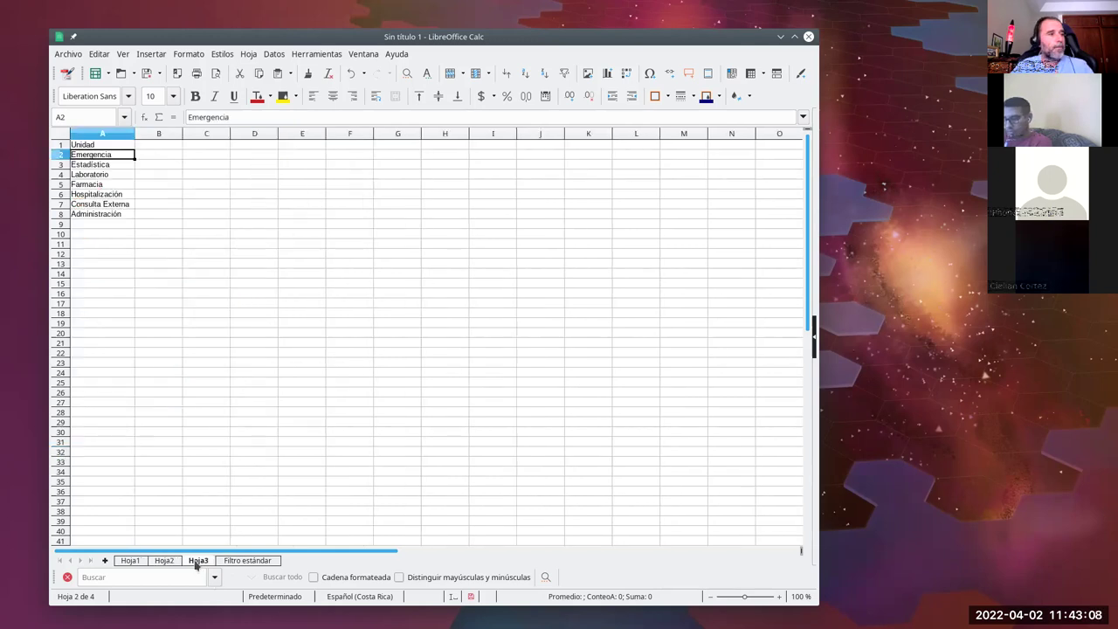
pyautogui.click(169, 147)
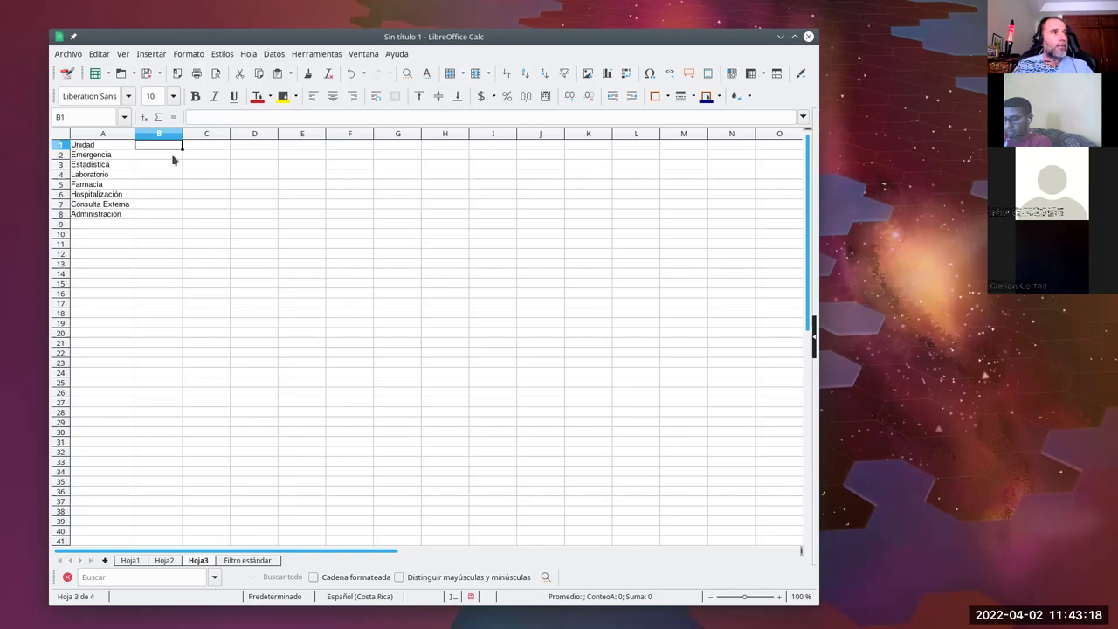
pyautogui.write('Suma')
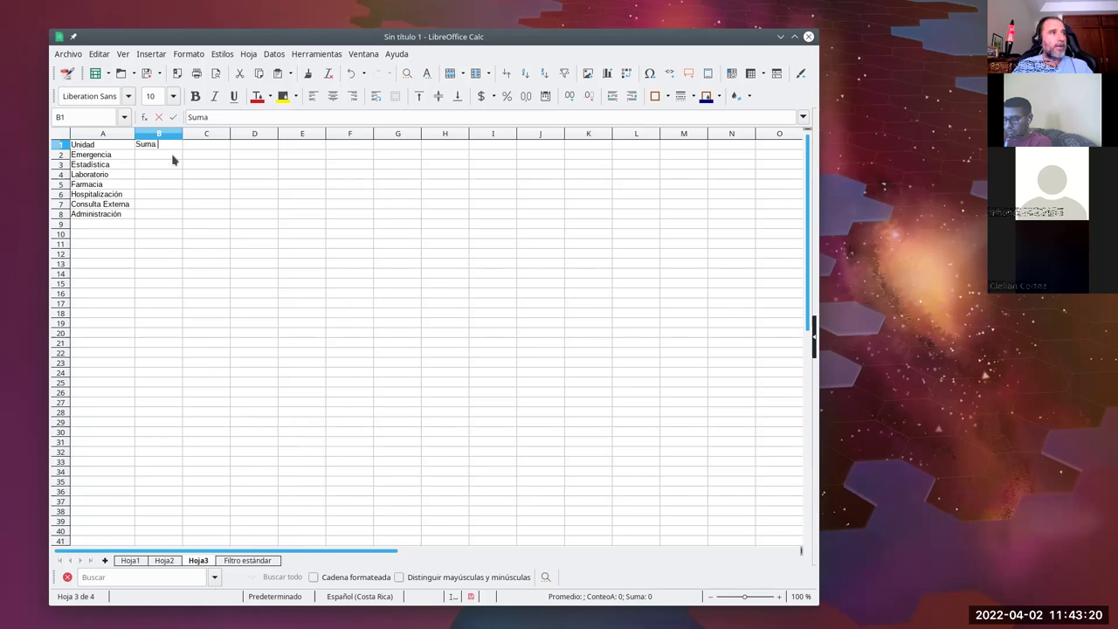
pyautogui.write(' de salarios')
pyautogui.press('Return')
pyautogui.click(207, 146)
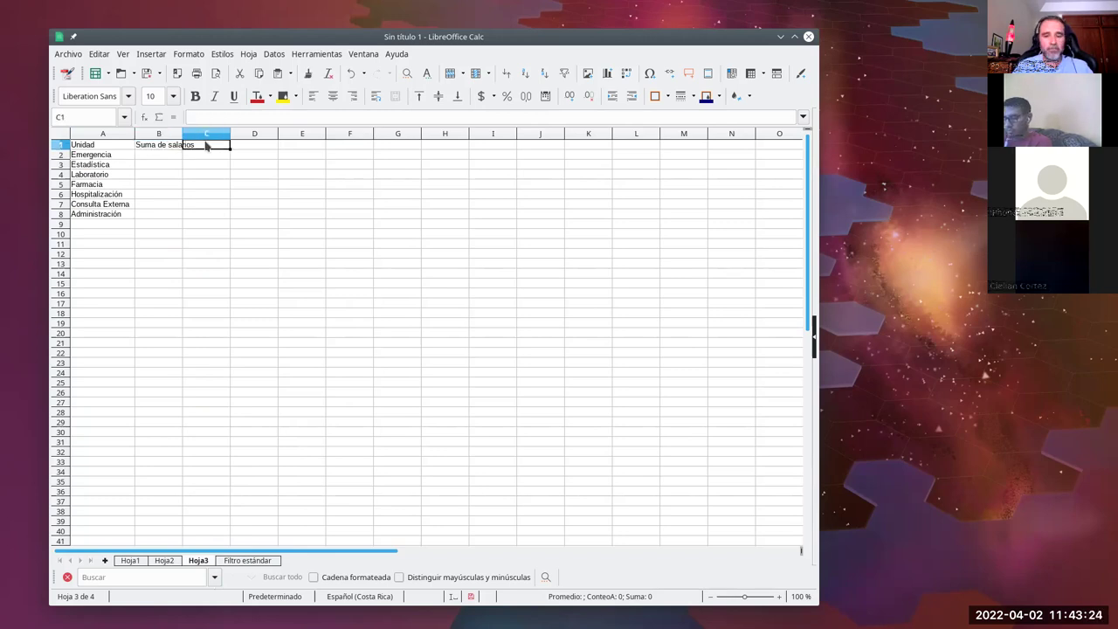
pyautogui.write('Canti')
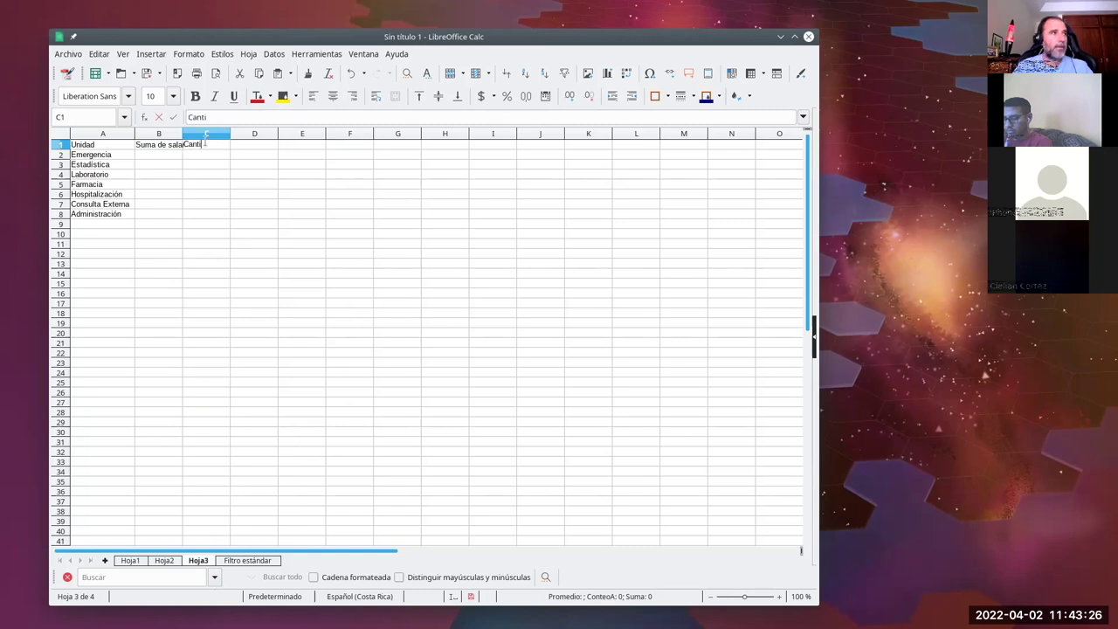
pyautogui.write('dad de personal')
pyautogui.press('Return')
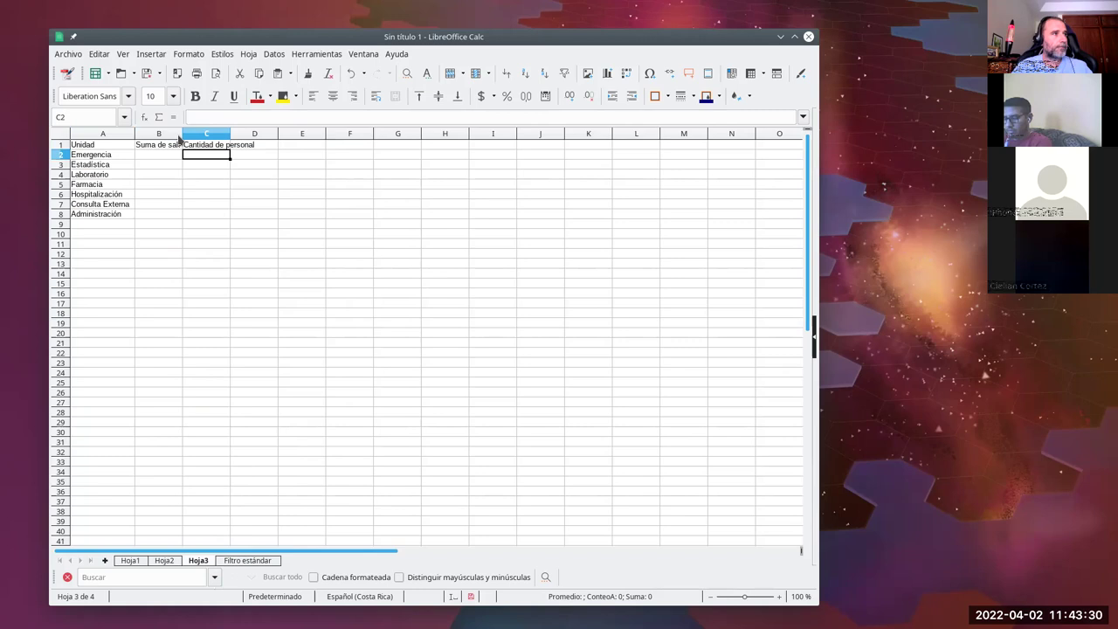
# Step: Fit the widths of columns B and C on Hoja3 to their header text
pyautogui.doubleClick(182, 133)
pyautogui.doubleClick(248, 133)
pyautogui.click(152, 157)
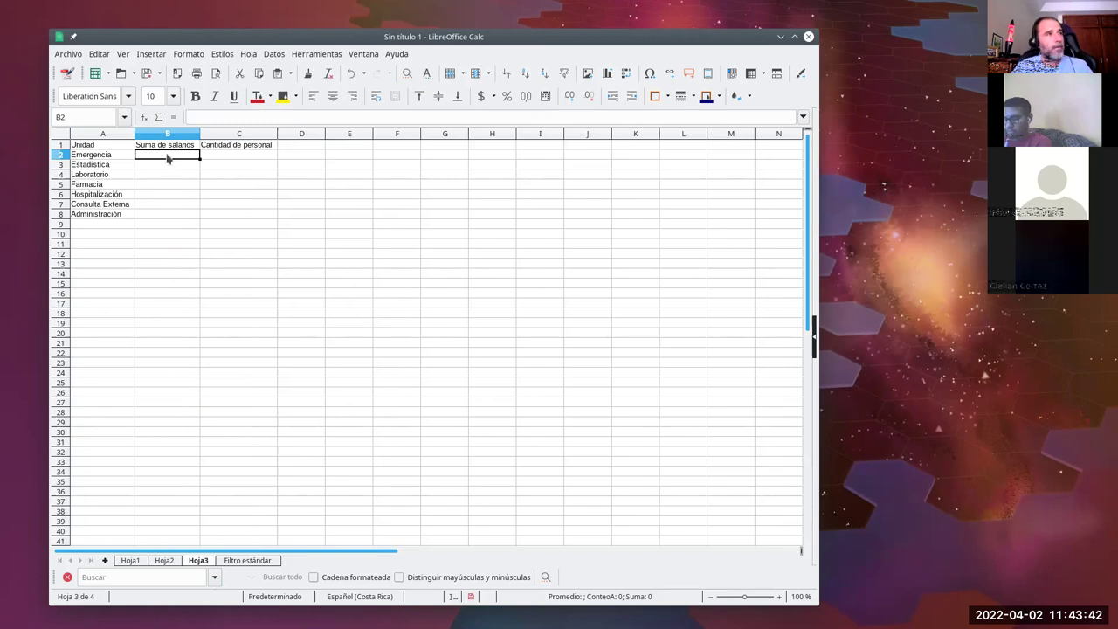
# Step: Examine the Emergencia row on Hoja3 and locate the matching Emergencia entries in the Unidad column of Hoja2
pyautogui.click(112, 156)
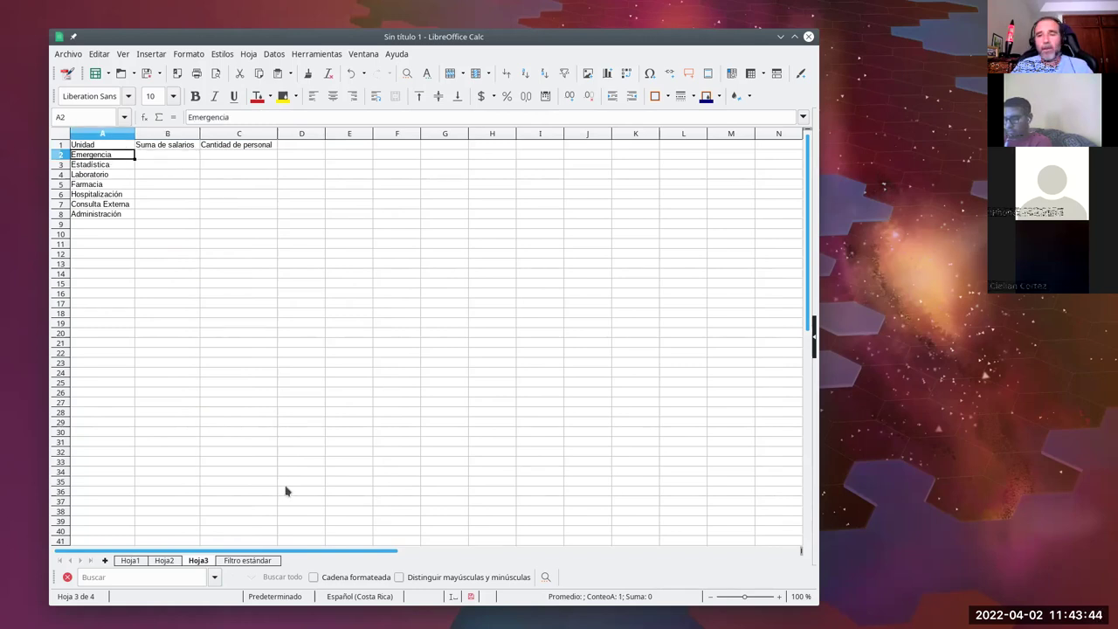
pyautogui.click(167, 157)
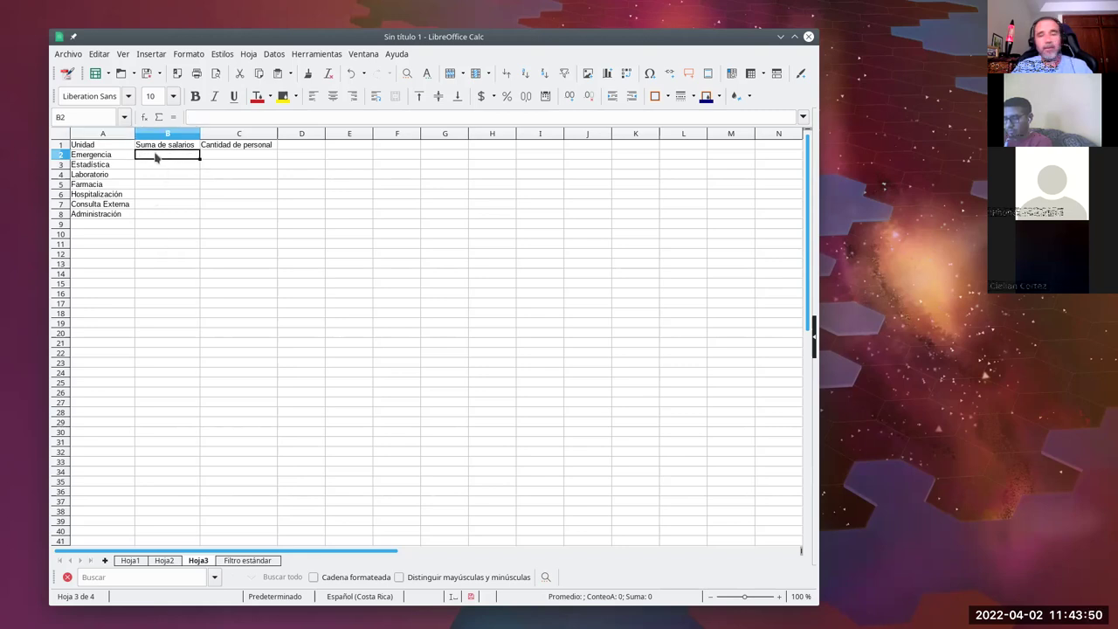
pyautogui.click(227, 154)
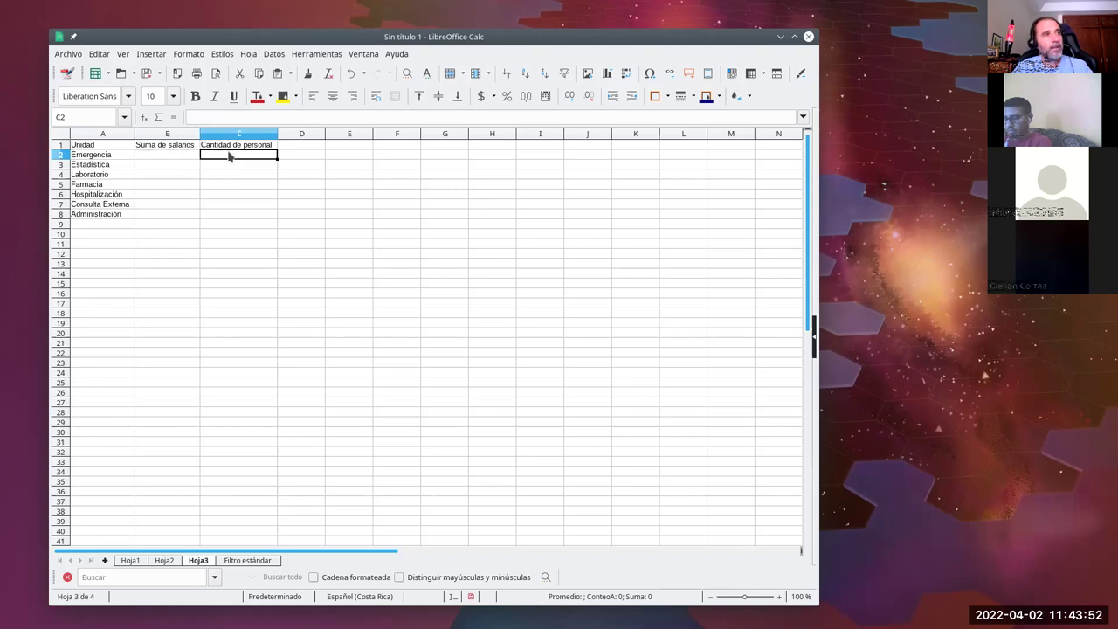
pyautogui.click(158, 161)
pyautogui.click(106, 158)
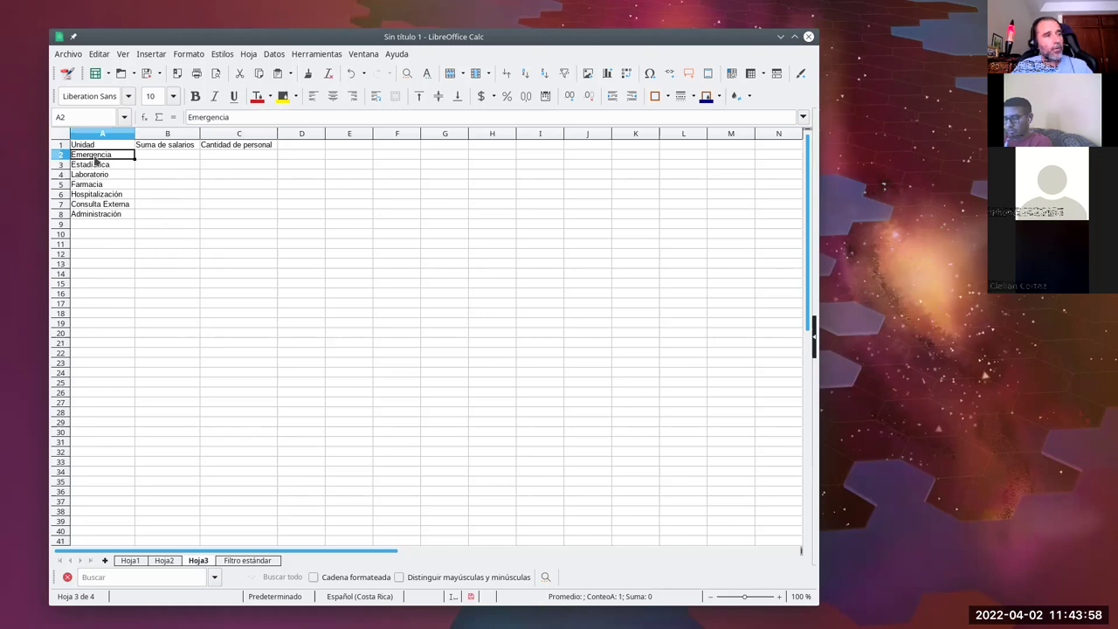
pyautogui.click(165, 563)
pyautogui.click(284, 154)
pyautogui.click(312, 165)
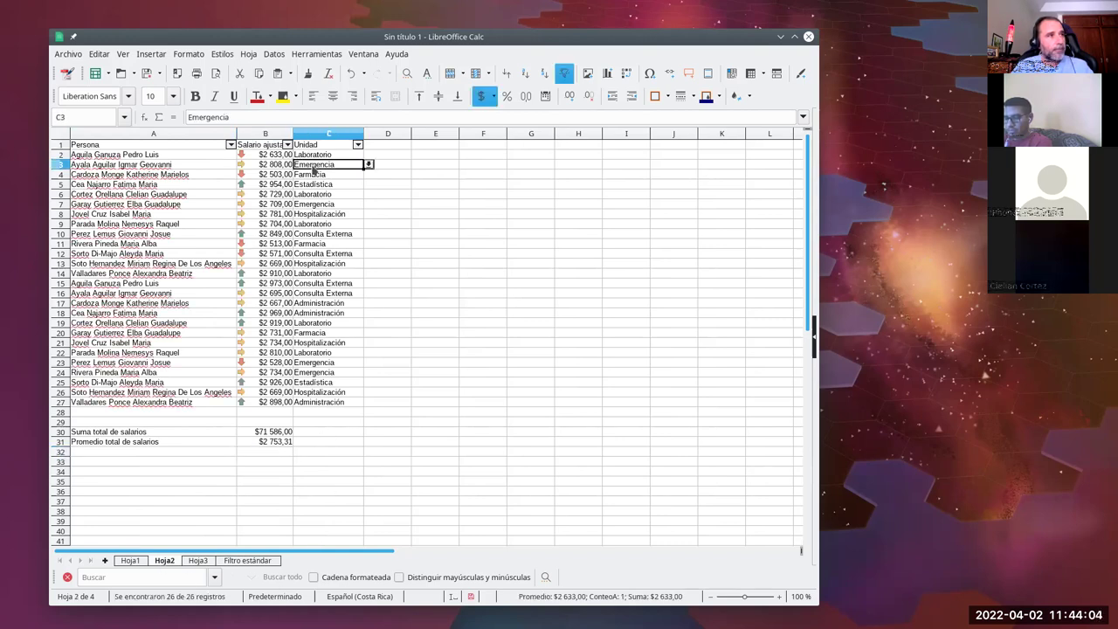
pyautogui.click(317, 205)
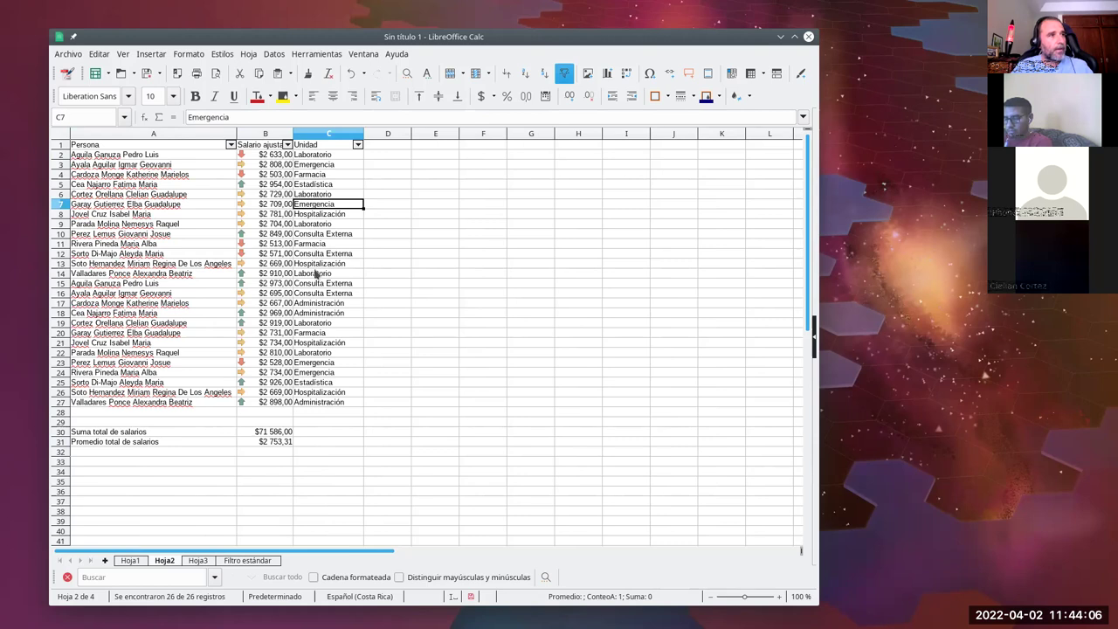
# Step: Filter the Unidad column of Hoja2 to Emergencia only and select the filtered salaries to check their sum
pyautogui.click(357, 145)
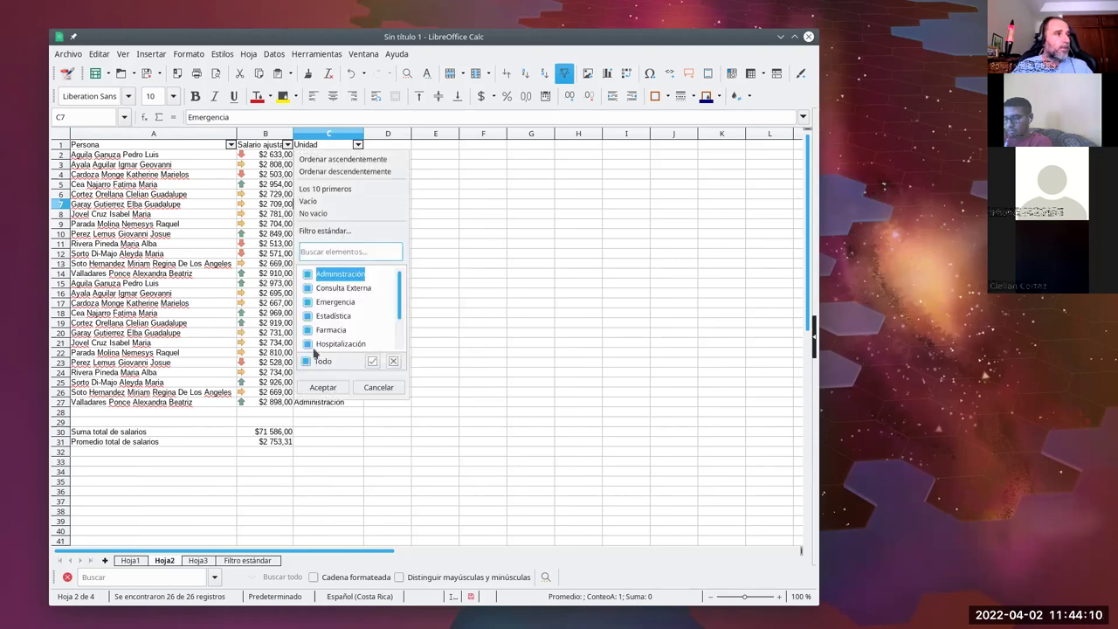
pyautogui.click(307, 360)
pyautogui.click(307, 301)
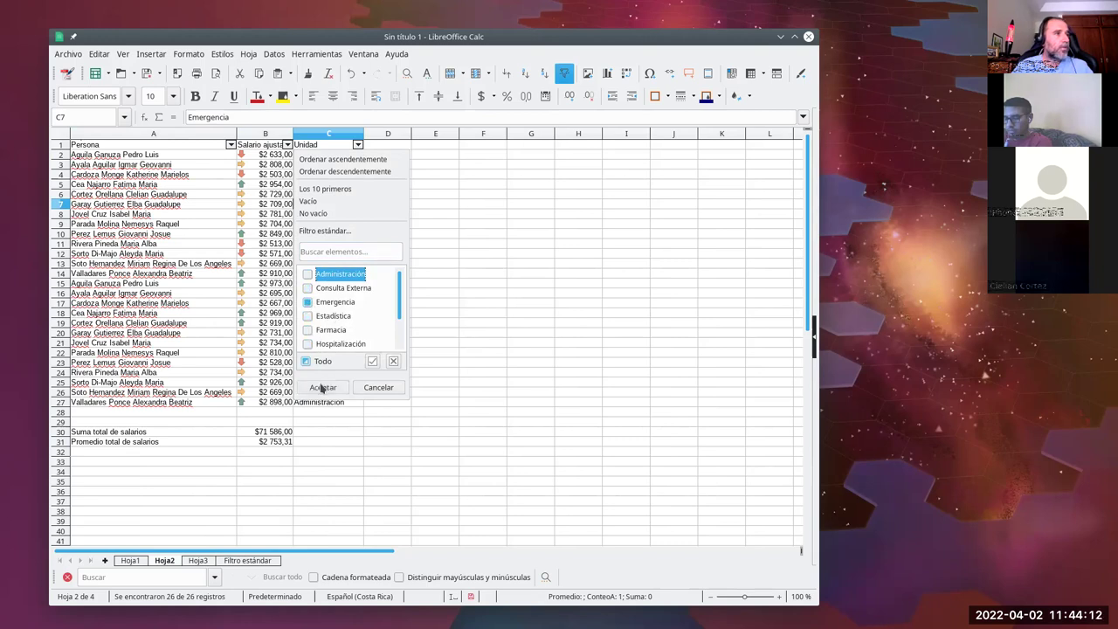
pyautogui.click(322, 386)
pyautogui.click(202, 175)
pyautogui.moveTo(262, 155); pyautogui.dragTo(262, 184)
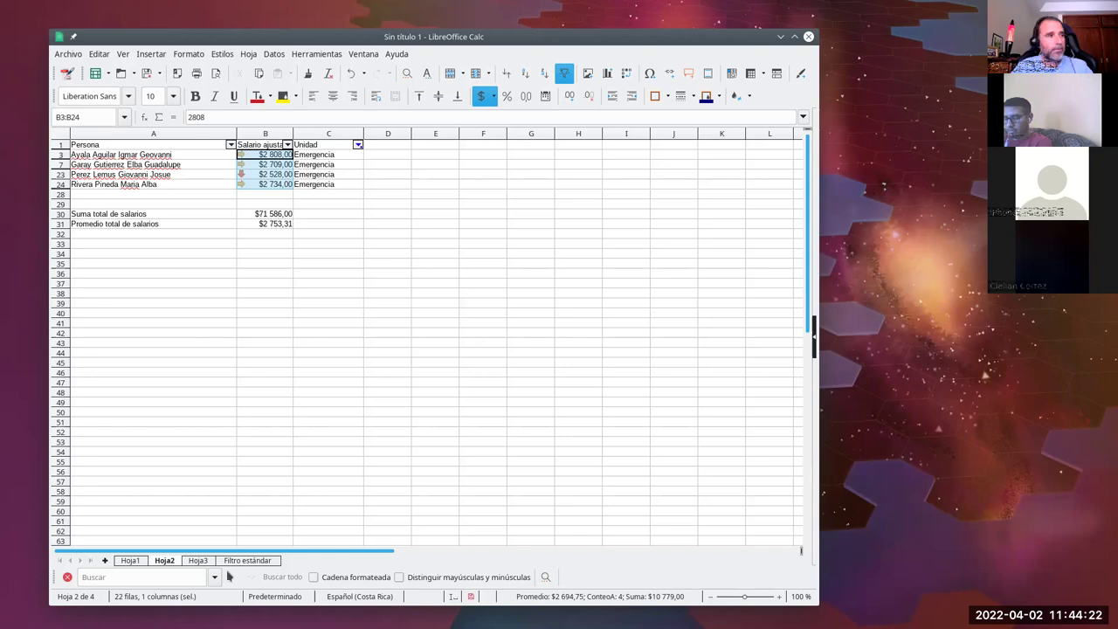
# Step: Look at the empty Emergencia total in B2 of Hoja3, and restore all units in the Unidad filter of Hoja2
pyautogui.click(197, 560)
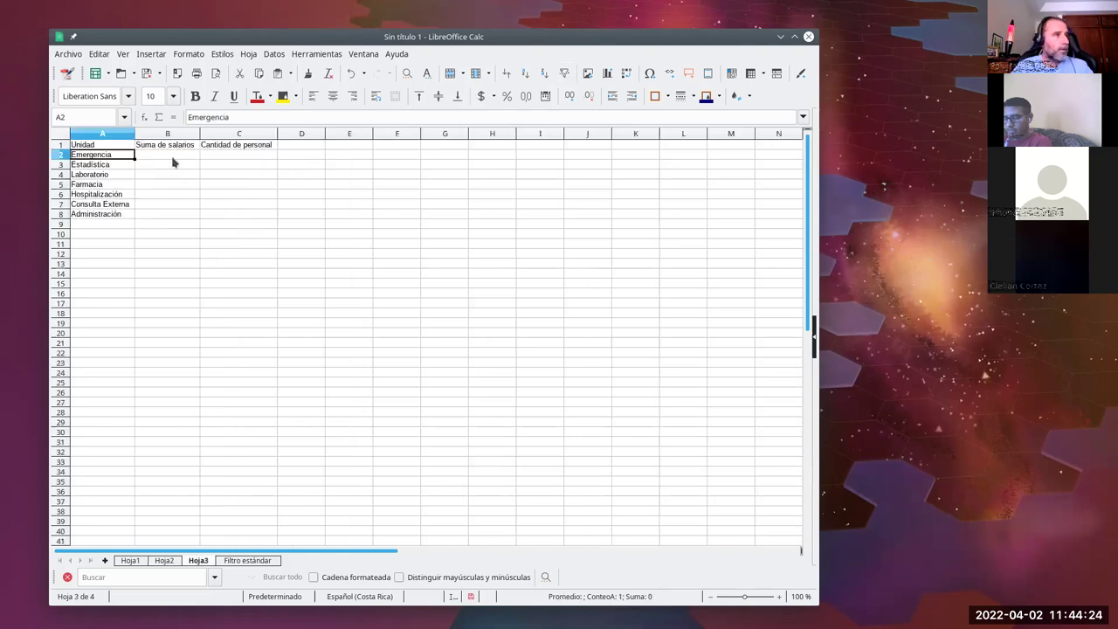
pyautogui.click(175, 155)
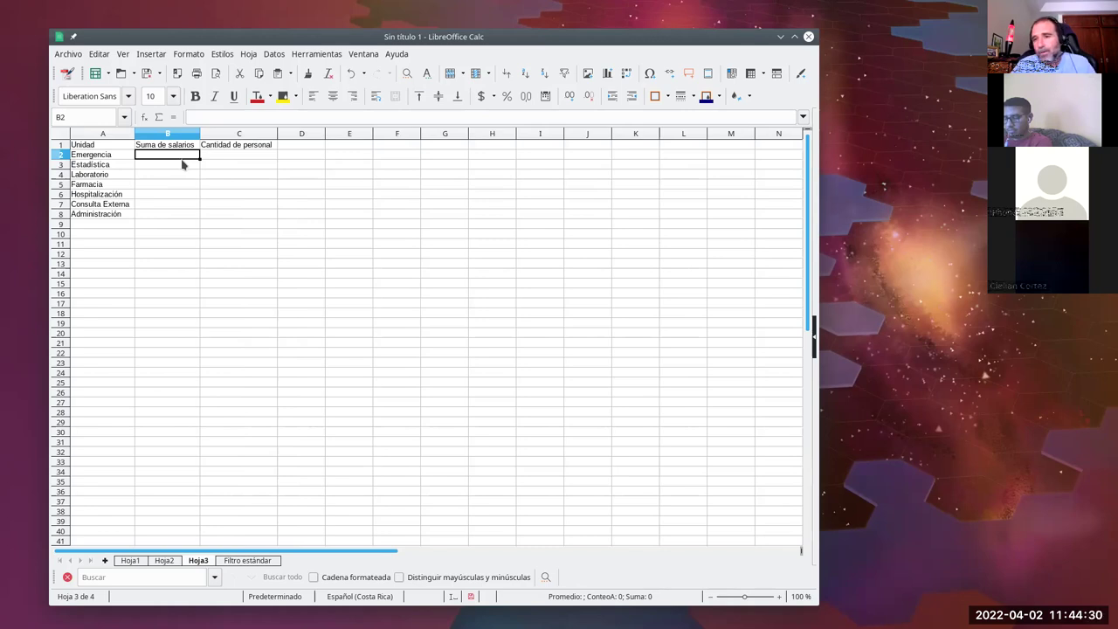
pyautogui.click(164, 560)
pyautogui.click(357, 145)
pyautogui.click(307, 361)
pyautogui.click(322, 387)
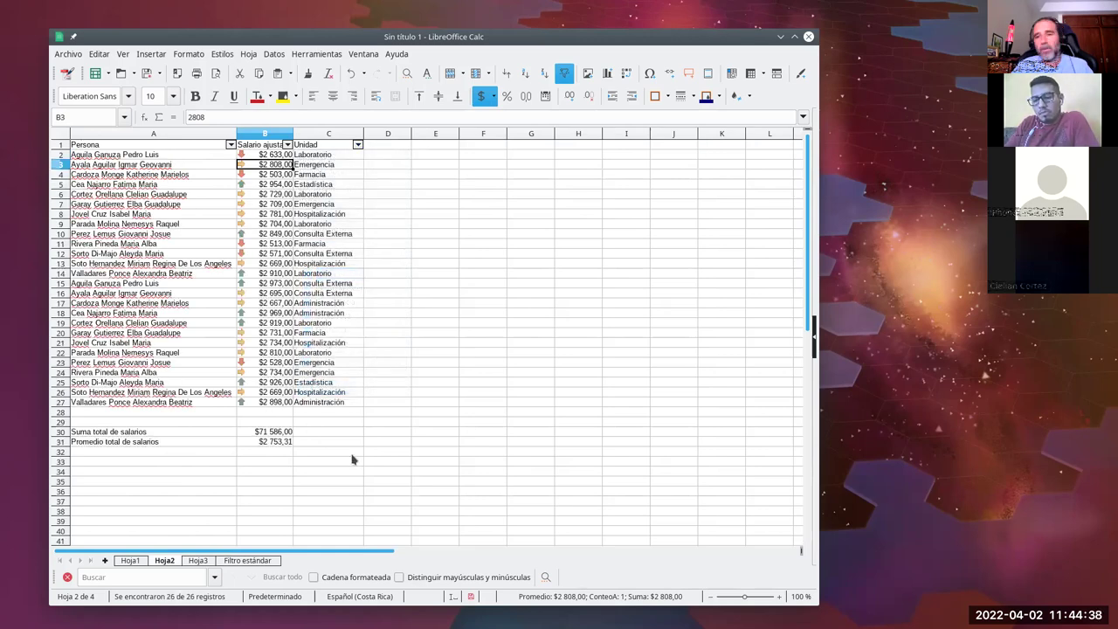
# Step: Start a SUMAR.SI.CONJUNTO formula in B2 of Hoja3 with the salaries in Hoja2 B2:B27 as the sum range
pyautogui.click(199, 561)
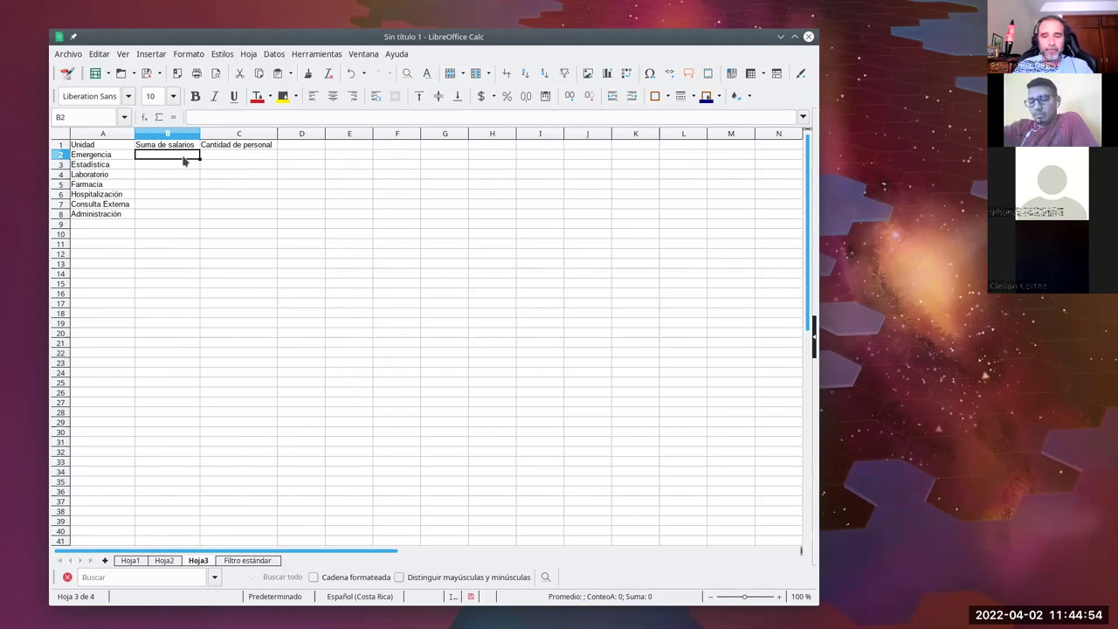
pyautogui.write('=')
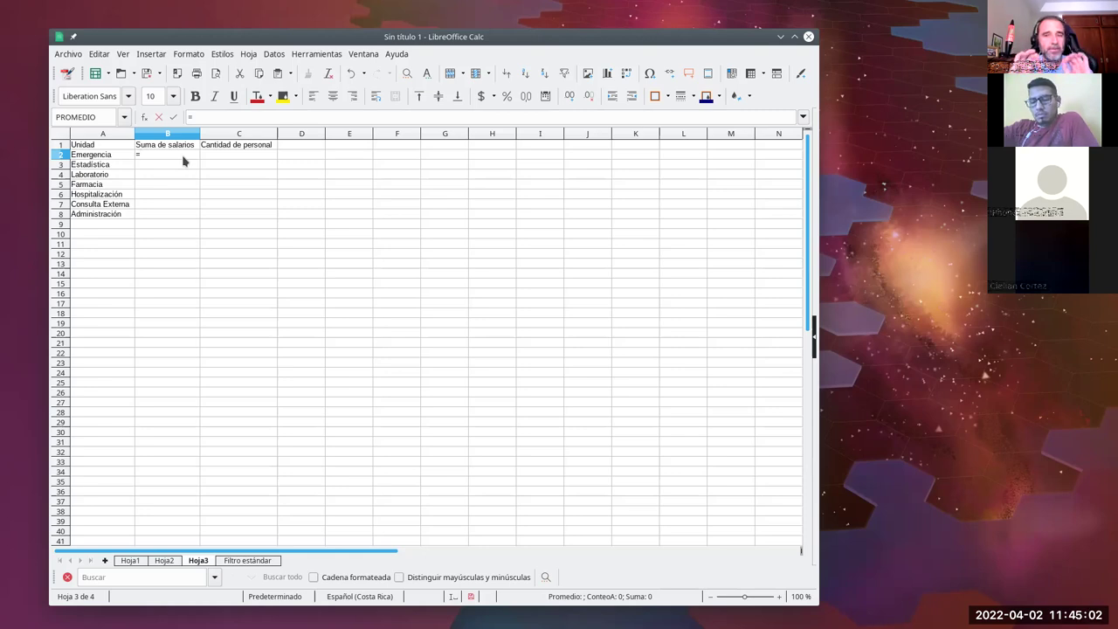
pyautogui.write('sumar')
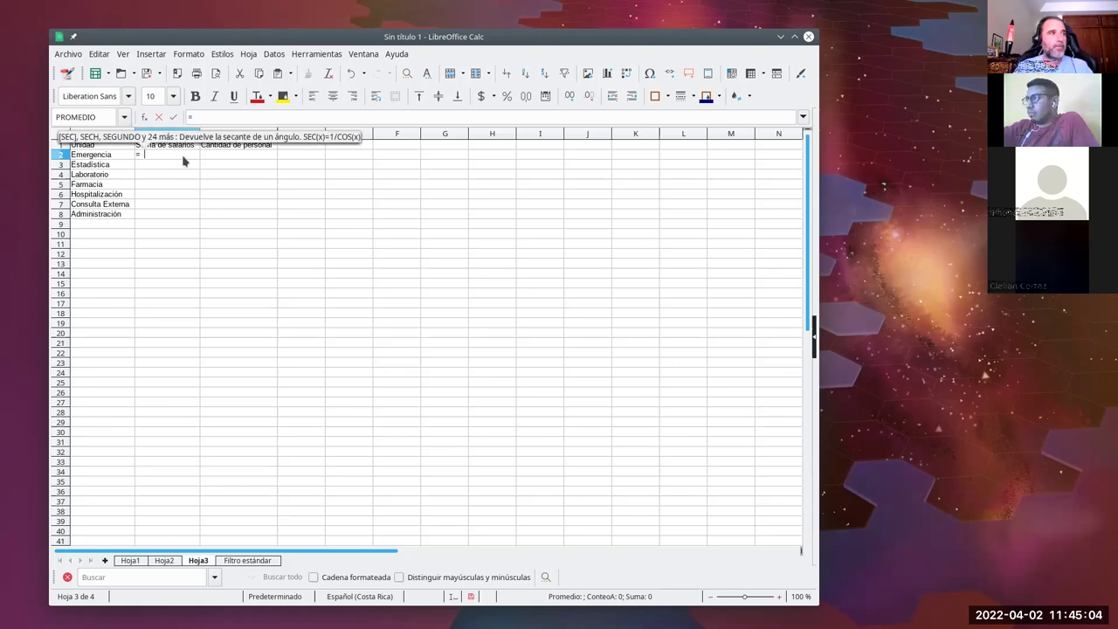
pyautogui.write('.si.con')
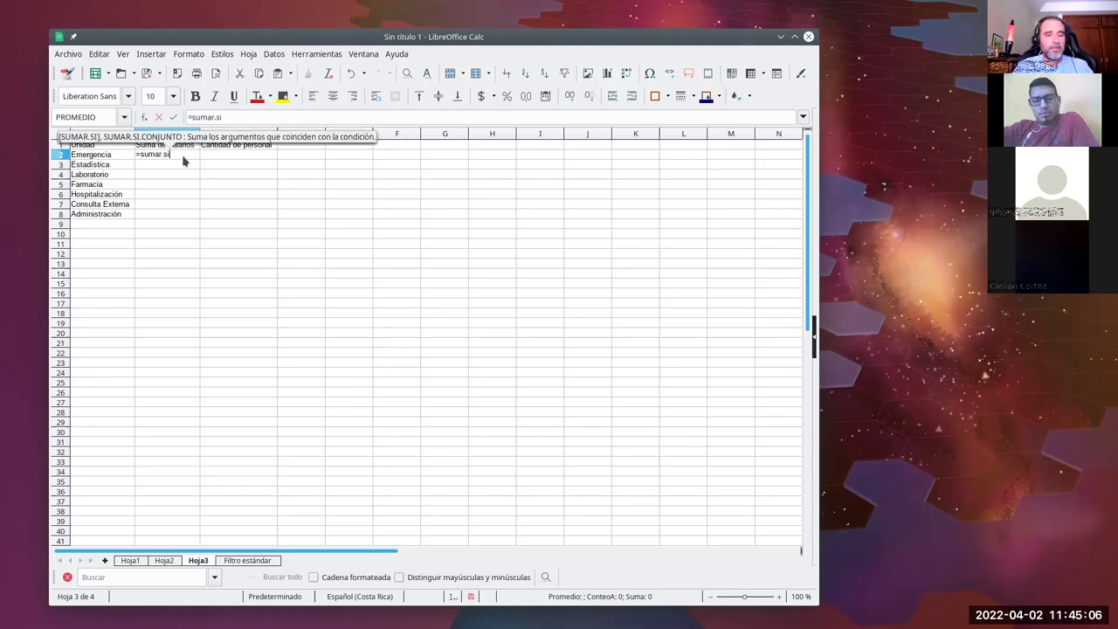
pyautogui.write('to(')
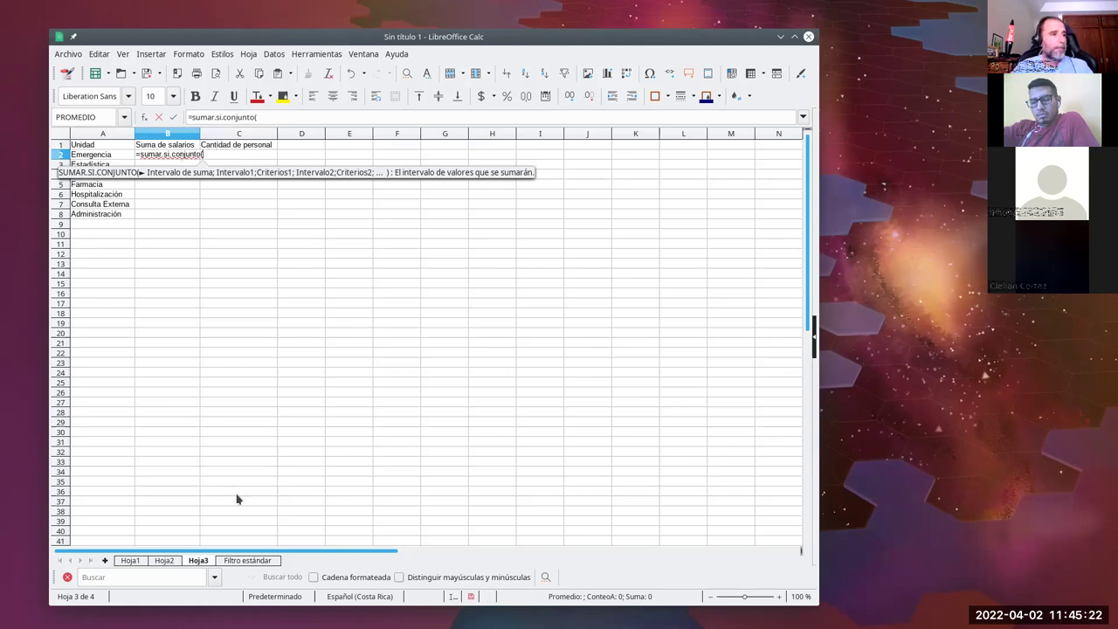
pyautogui.click(164, 560)
pyautogui.moveTo(258, 154); pyautogui.dragTo(271, 403)
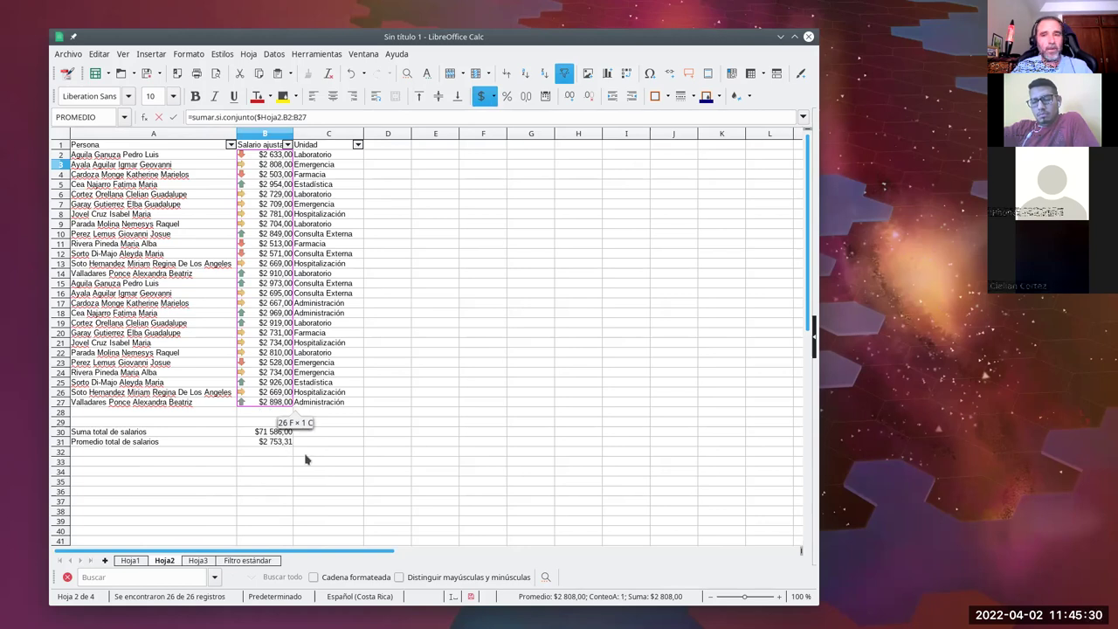
pyautogui.click(197, 561)
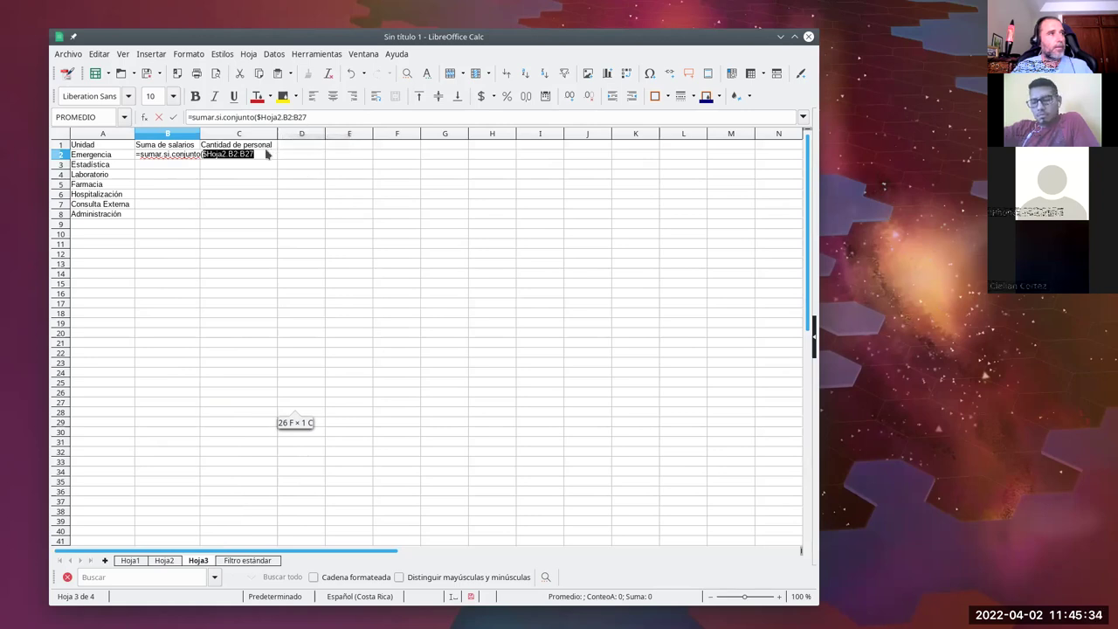
pyautogui.click(255, 154)
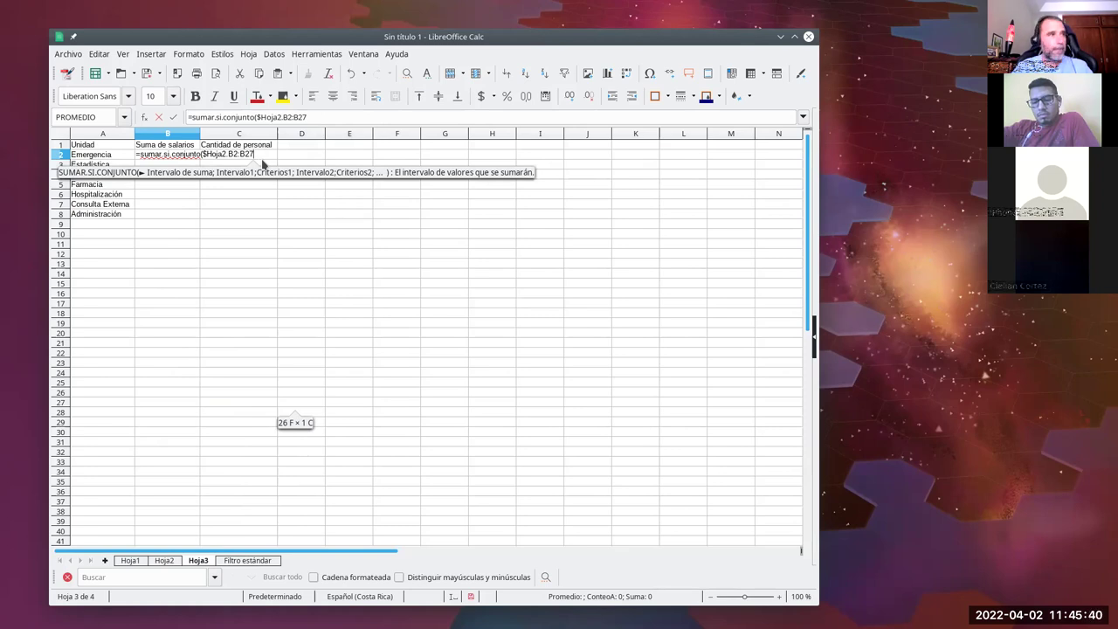
# Step: Add Hoja2 C2:C27 as the criteria range and the Emergencia cell A2 as the criterion in the B2 formula
pyautogui.write(';')
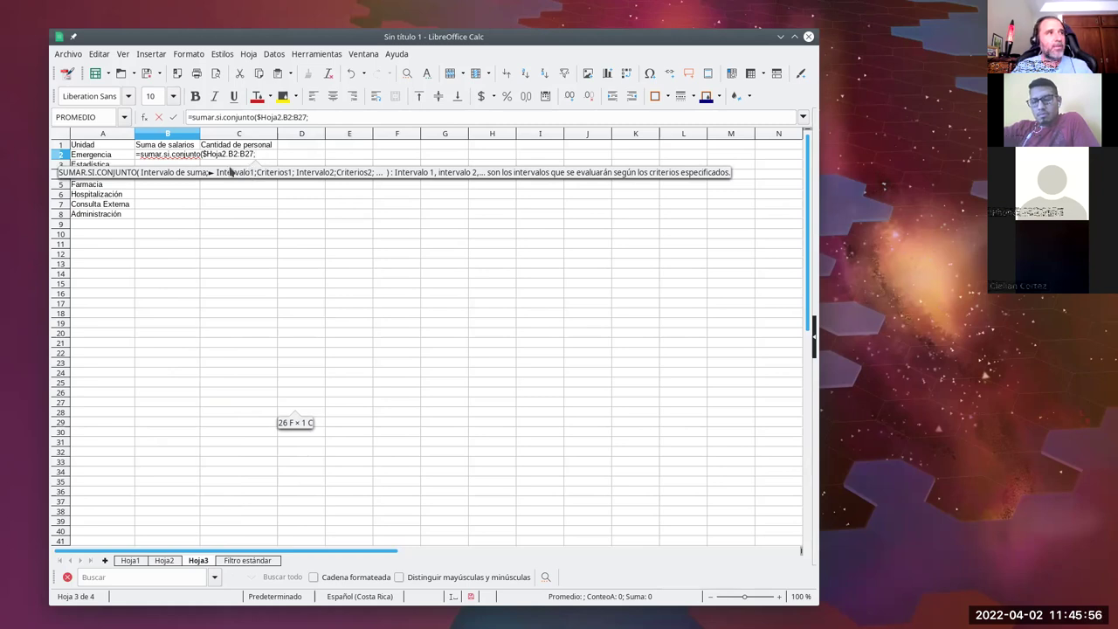
pyautogui.click(164, 563)
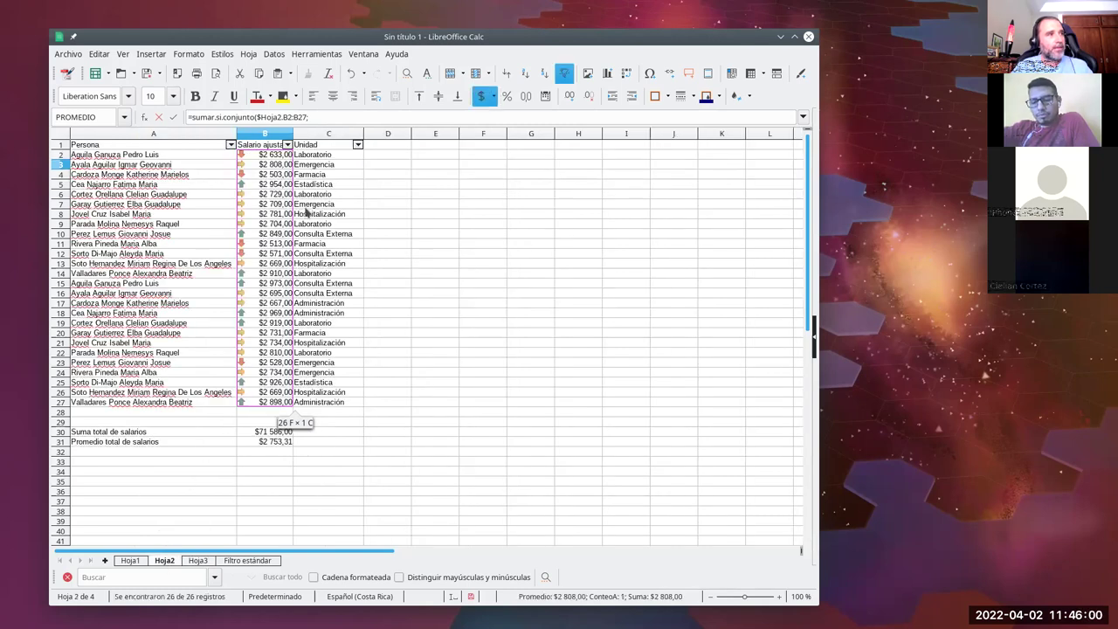
pyautogui.moveTo(318, 155); pyautogui.dragTo(341, 406)
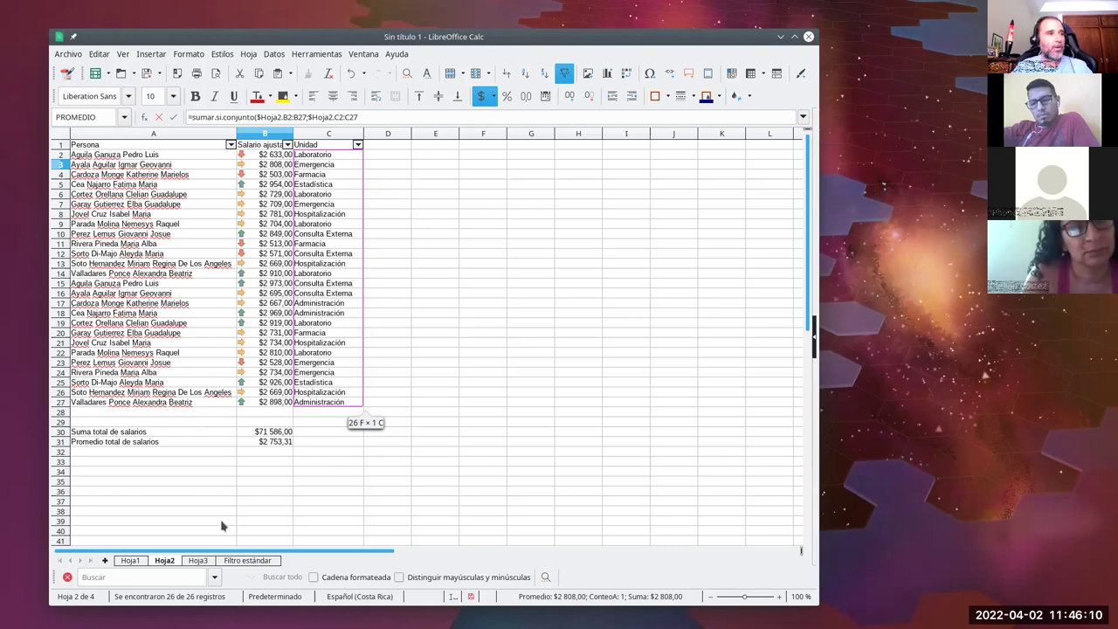
pyautogui.click(206, 561)
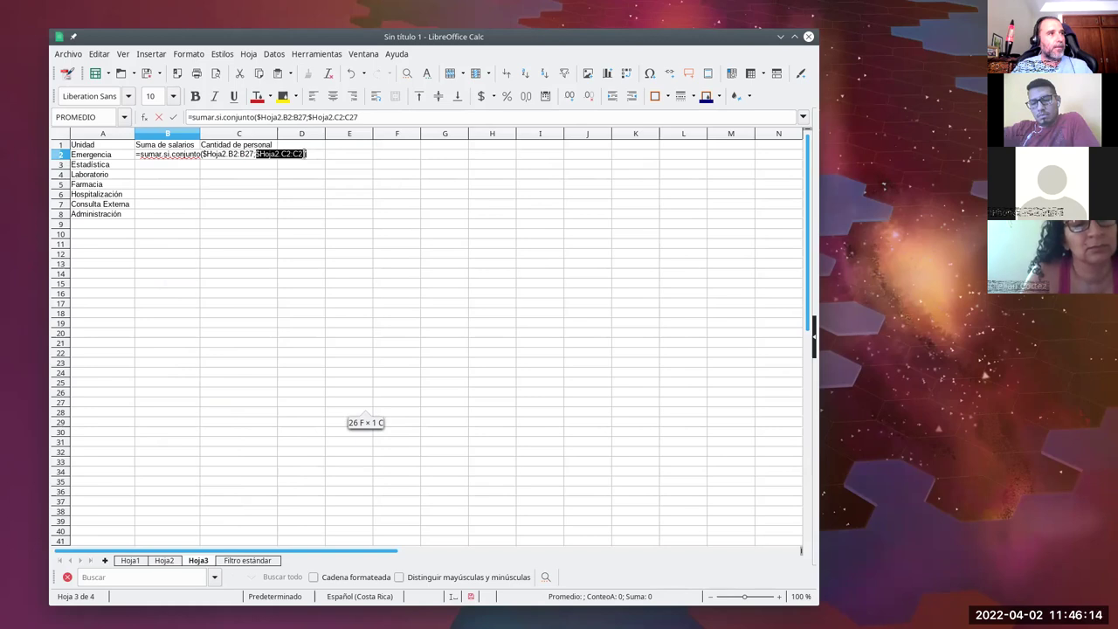
pyautogui.press('F2')
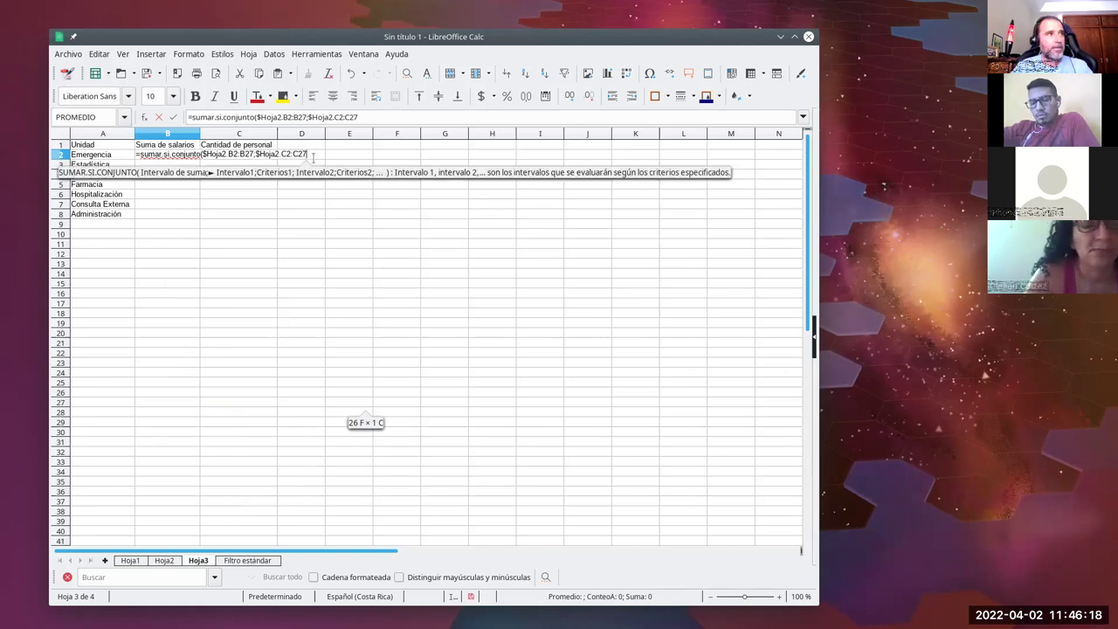
pyautogui.write(';')
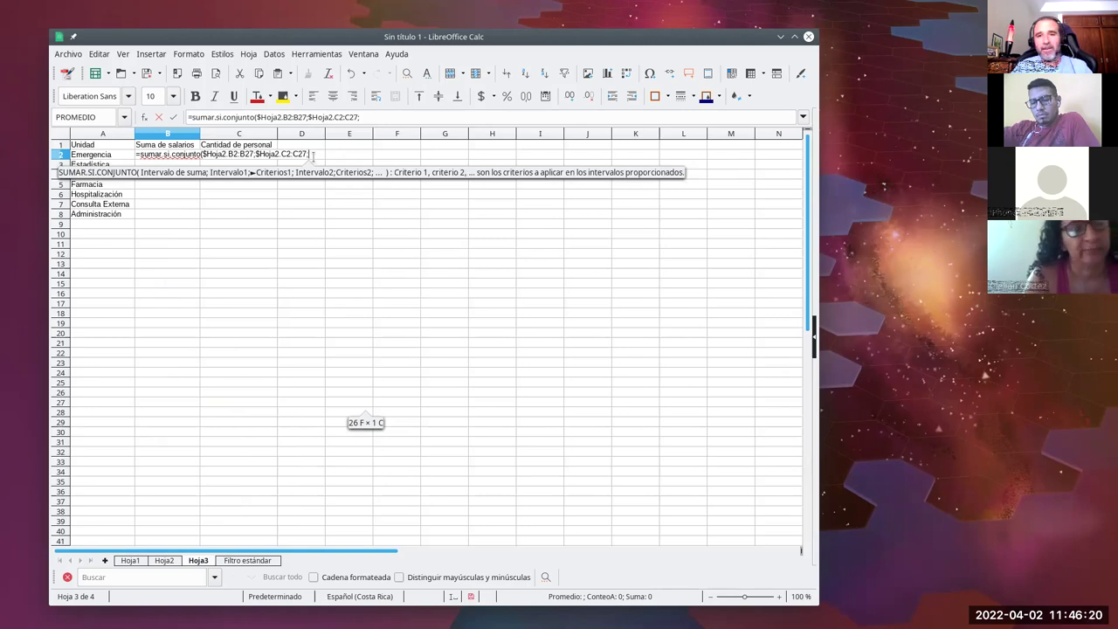
pyautogui.click(96, 157)
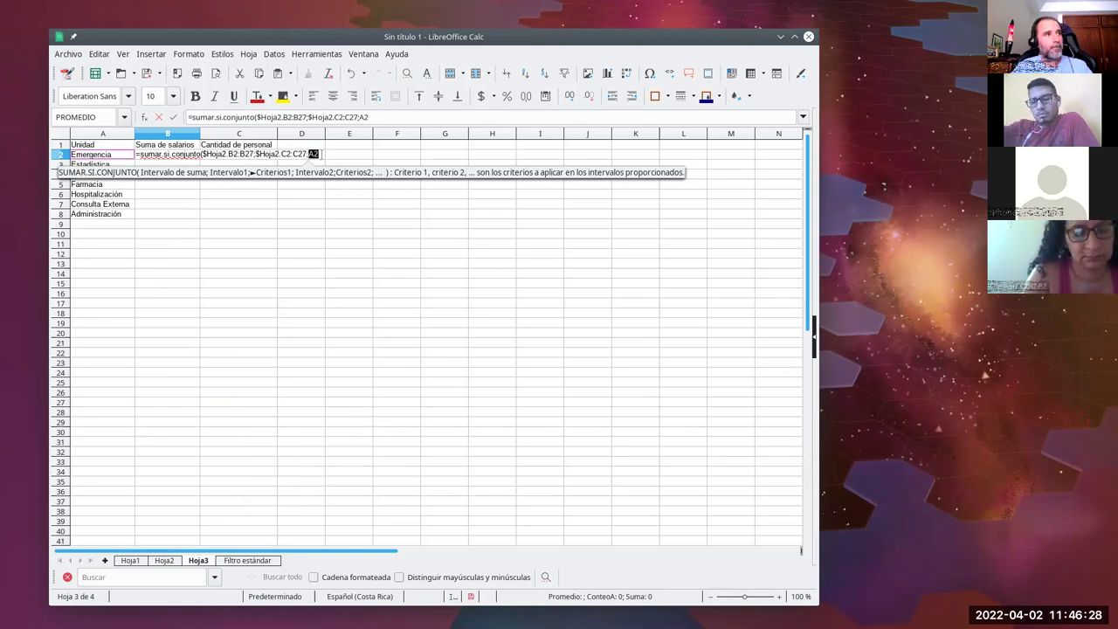
pyautogui.click(320, 154)
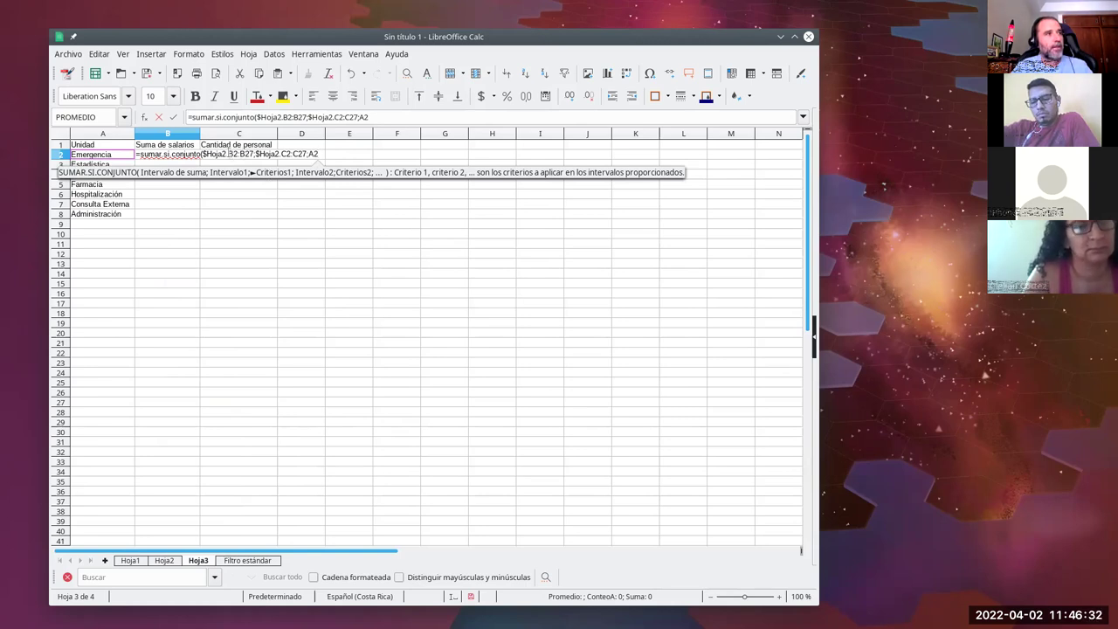
# Step: Make the sum range in the B2 formula absolute as $B$2:$B$27
pyautogui.click(229, 155)
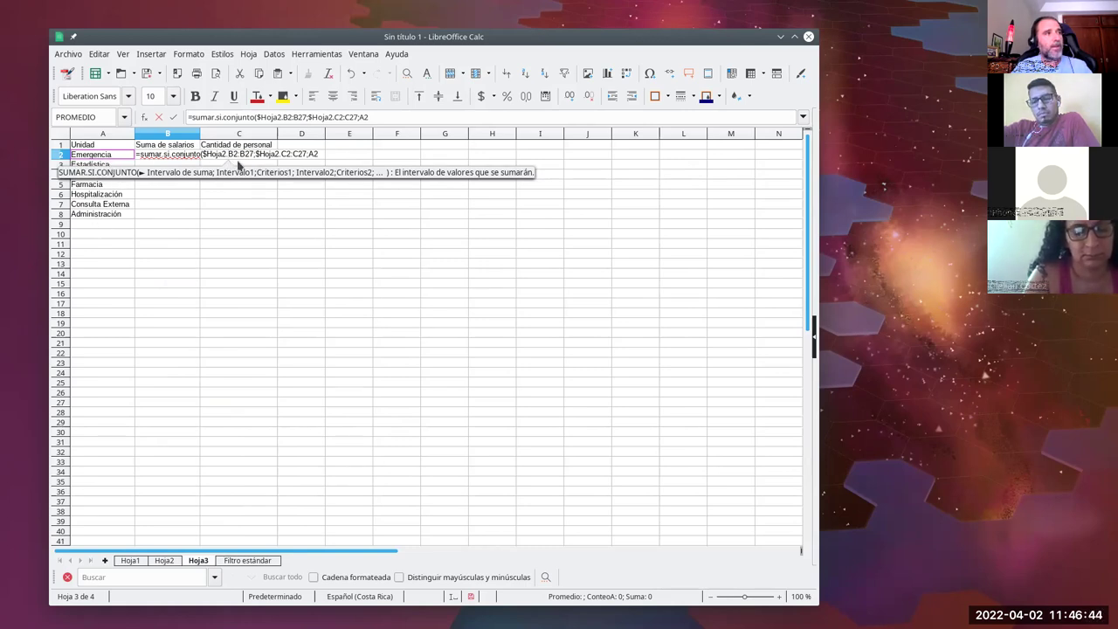
pyautogui.write('$')
pyautogui.press('Right')
pyautogui.write('$B$')
pyautogui.press('Right')
pyautogui.write('$')
pyautogui.press('Right')
pyautogui.press('Right')
pyautogui.press('Right')
pyautogui.press('Right')
pyautogui.press('Right')
pyautogui.press('Right')
pyautogui.press('Right')
pyautogui.press('Right')
pyautogui.press('Right')
pyautogui.press('Right')
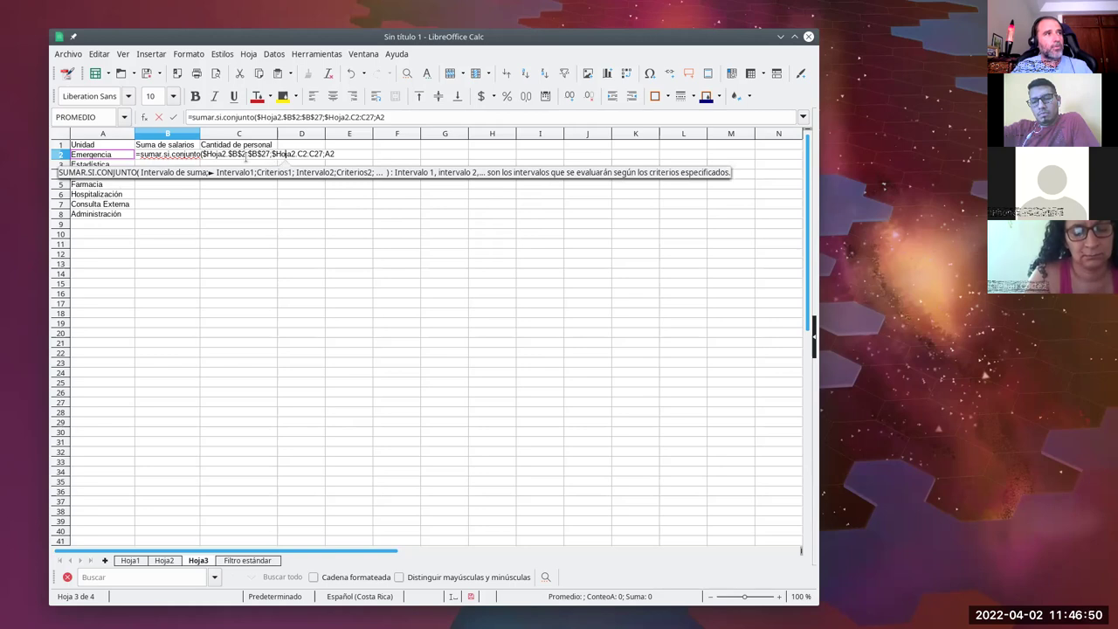
# Step: Make the criteria range absolute as $C$2:$C$27, then close and enter the B2 formula
pyautogui.write('$')
pyautogui.press('Right')
pyautogui.write('$')
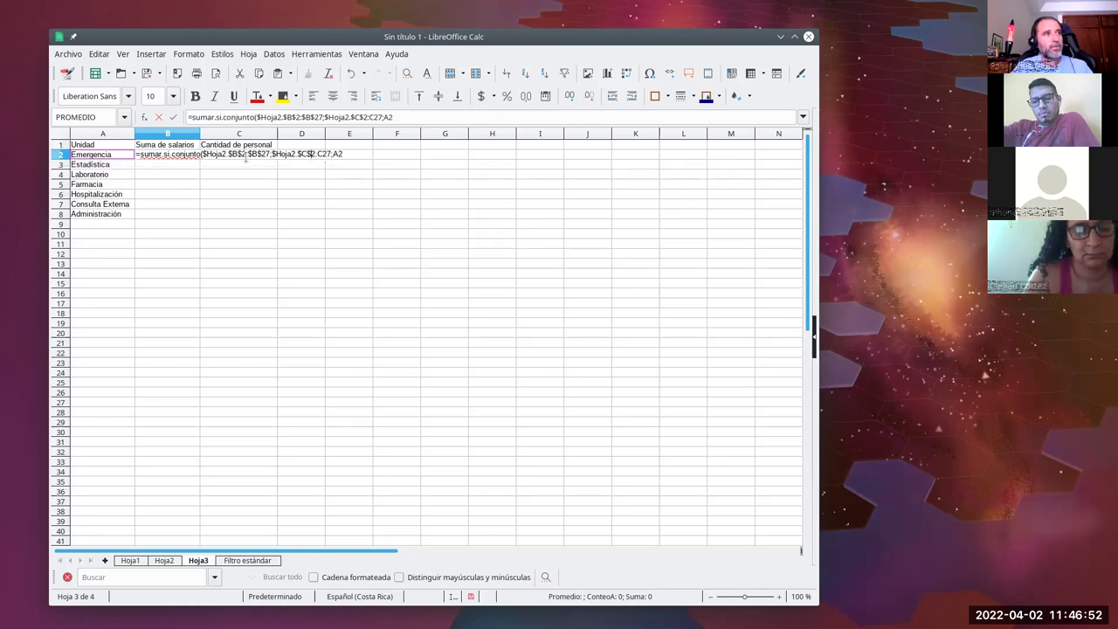
pyautogui.press('Right')
pyautogui.press('Right')
pyautogui.write('$B$')
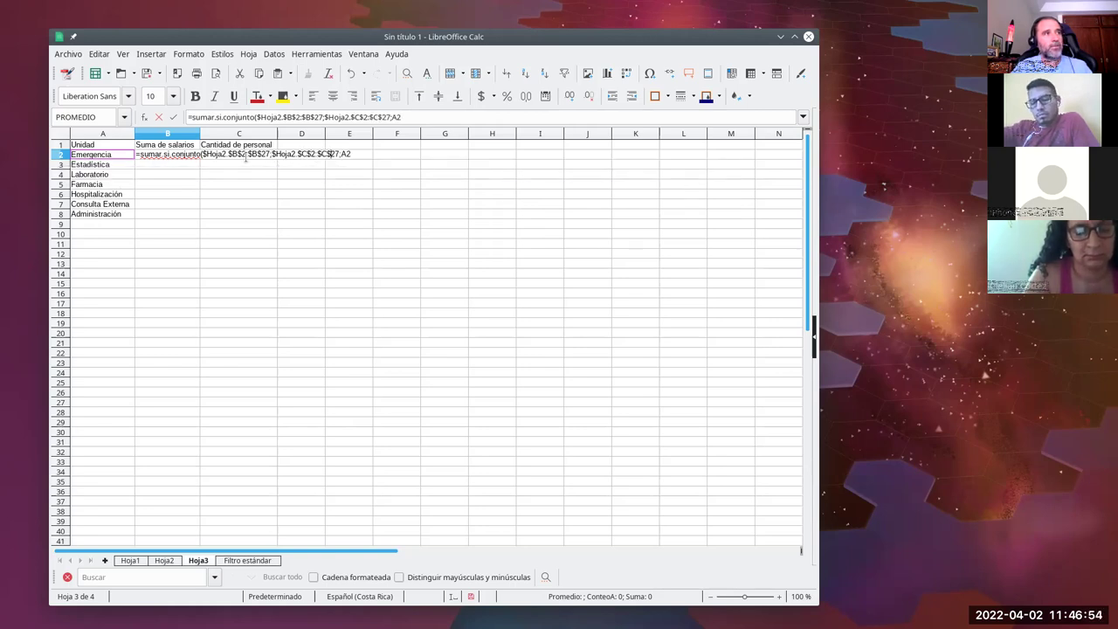
pyautogui.press('Right')
pyautogui.press('Right')
pyautogui.press('Right')
pyautogui.press('Right')
pyautogui.press('Right')
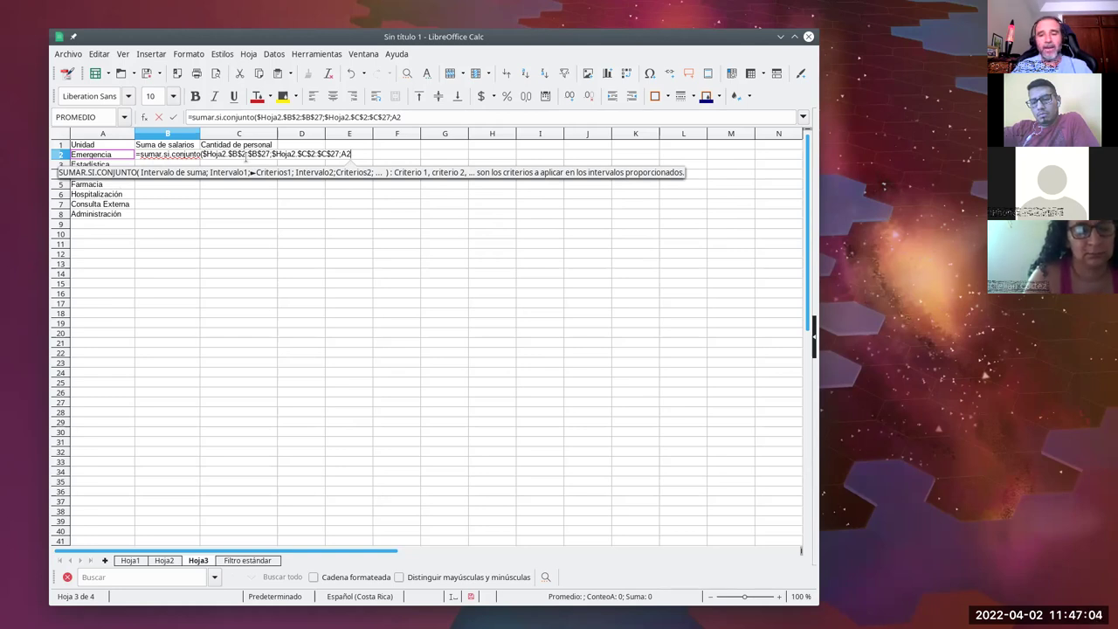
pyautogui.write(')')
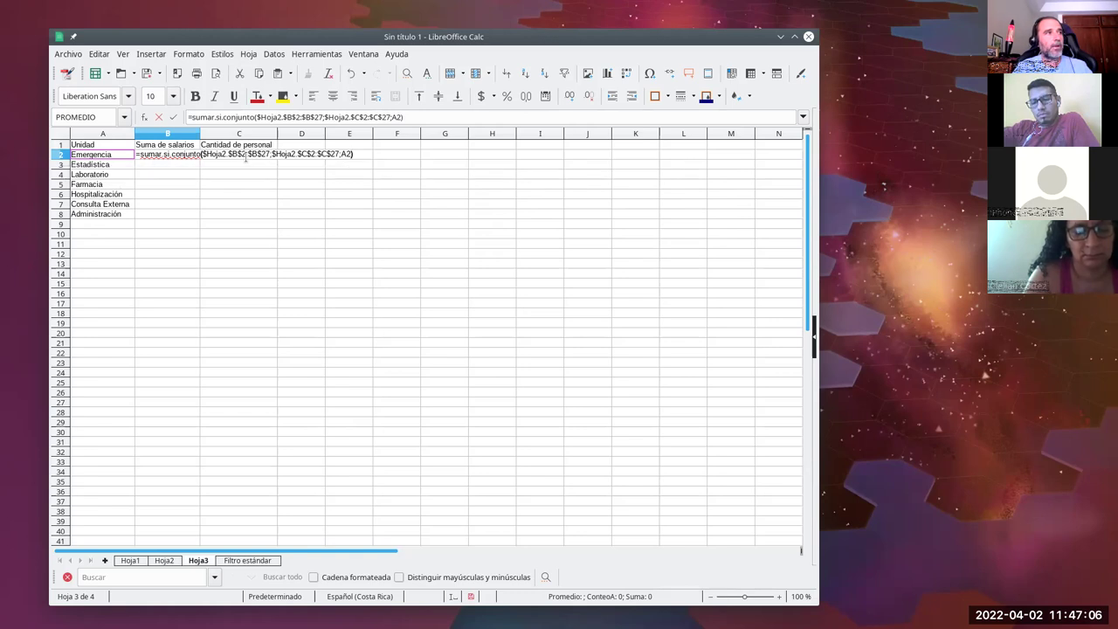
pyautogui.press('Return')
# Step: Format the Emergencia salary sum in B2 as currency with USD $ Inglés (EE. UU.)
pyautogui.click(197, 157)
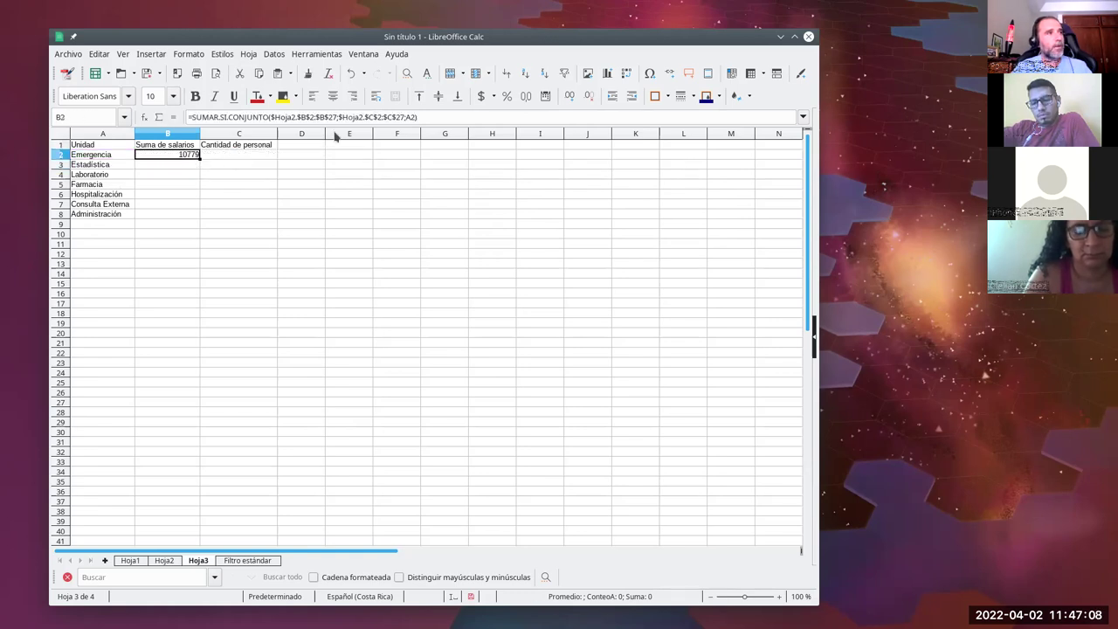
pyautogui.click(494, 97)
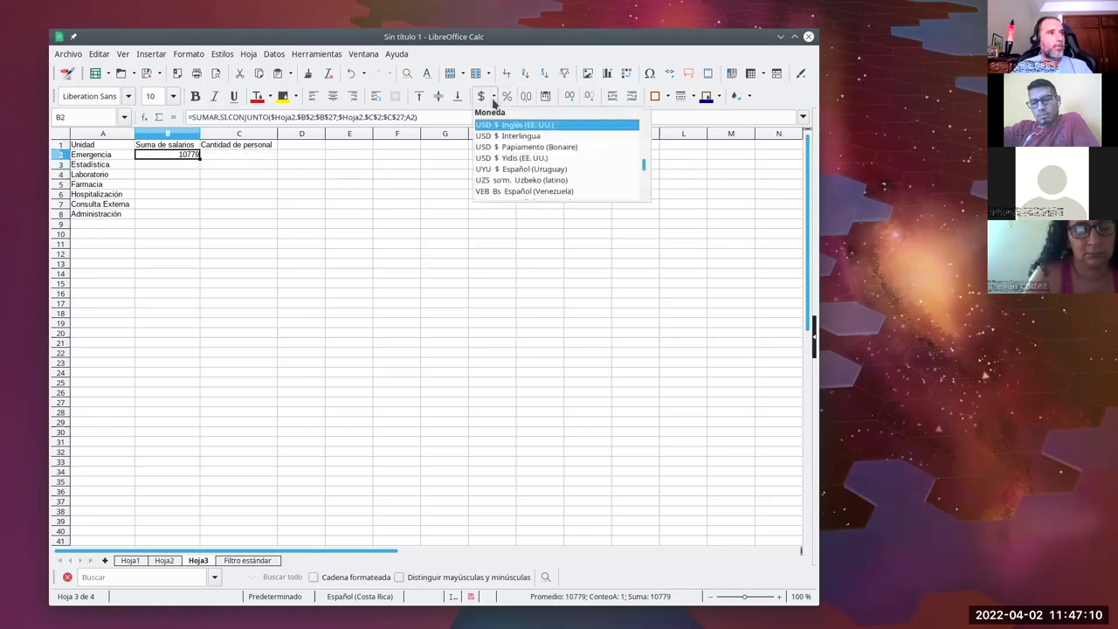
pyautogui.click(496, 129)
pyautogui.click(181, 165)
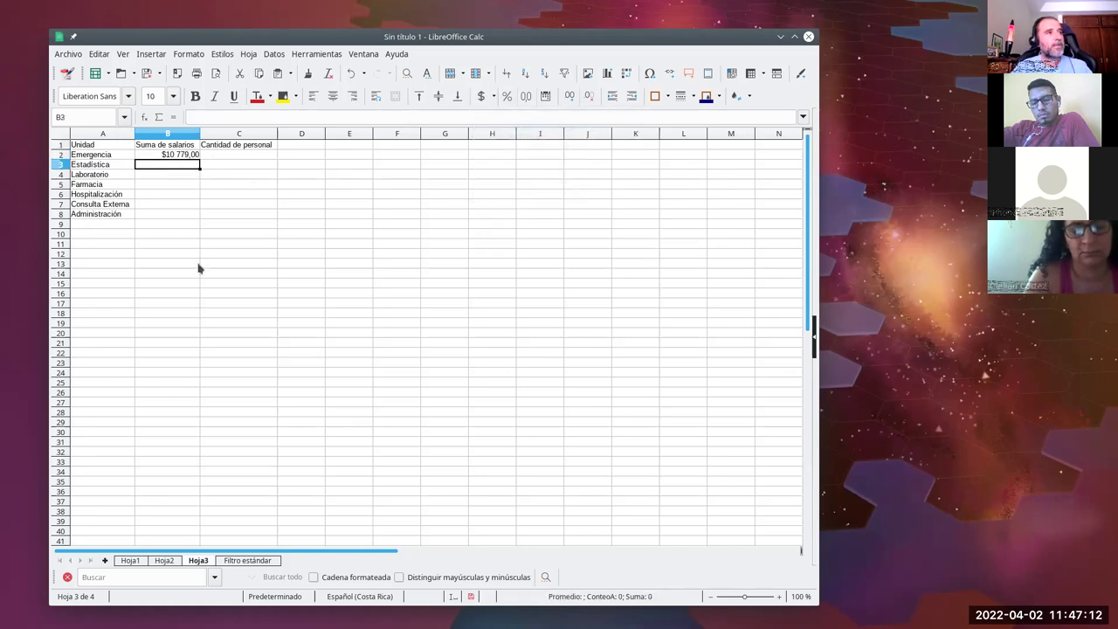
# Step: Fill the B2 salary sum formula down through B8 for the remaining units
pyautogui.click(186, 155)
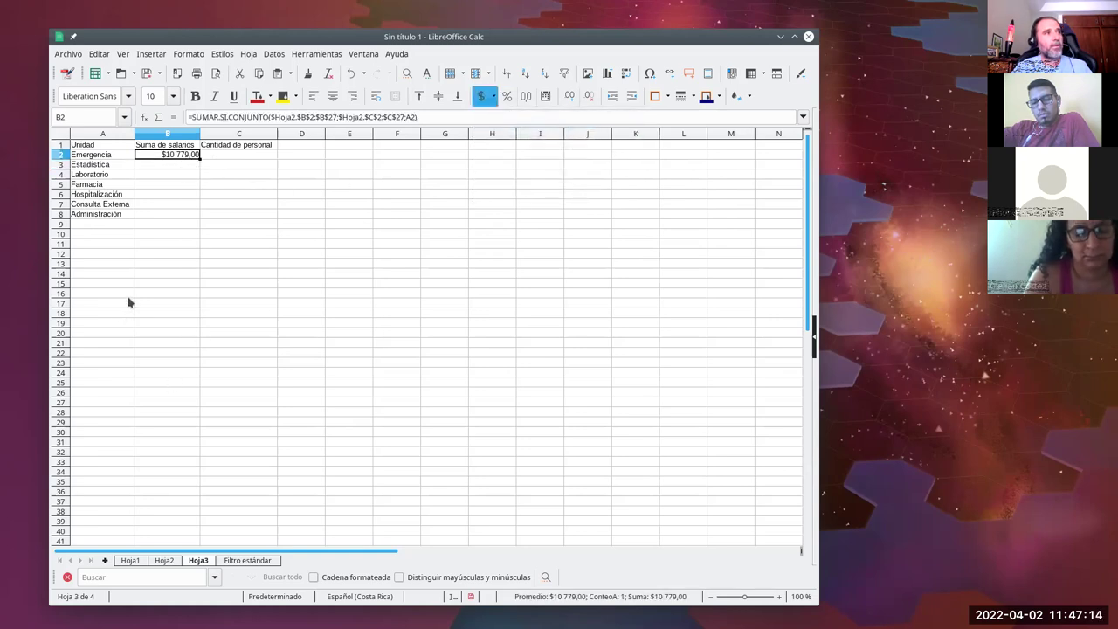
pyautogui.moveTo(200, 160); pyautogui.dragTo(190, 219)
pyautogui.click(181, 184)
# Step: Check the criterion reference in each formula from B2 to B8 against the unit names in column A
pyautogui.click(179, 155)
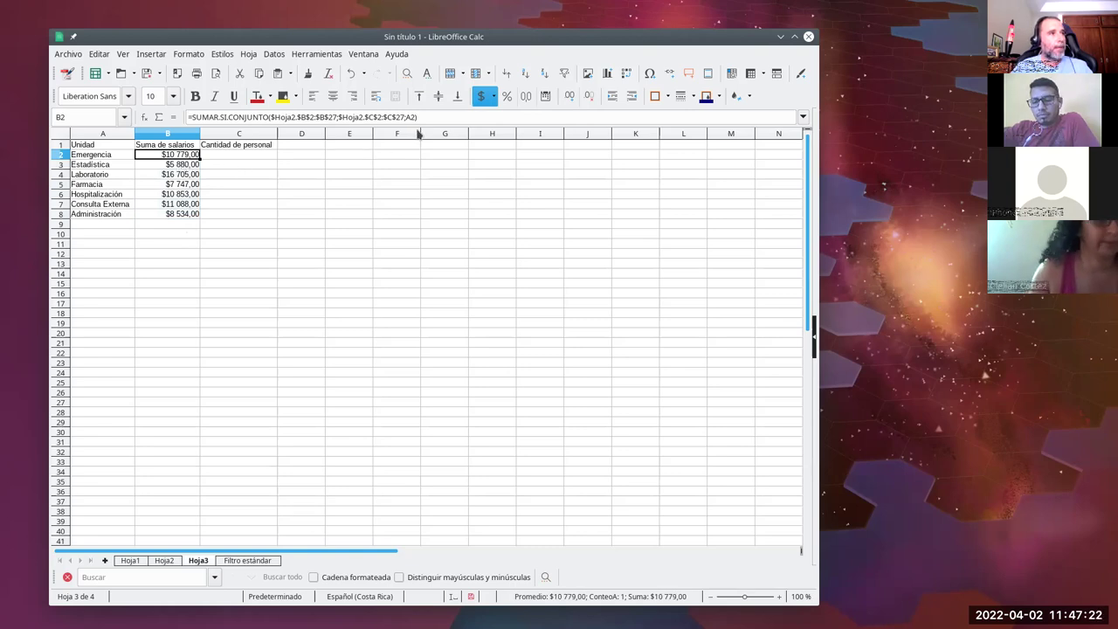
pyautogui.click(193, 166)
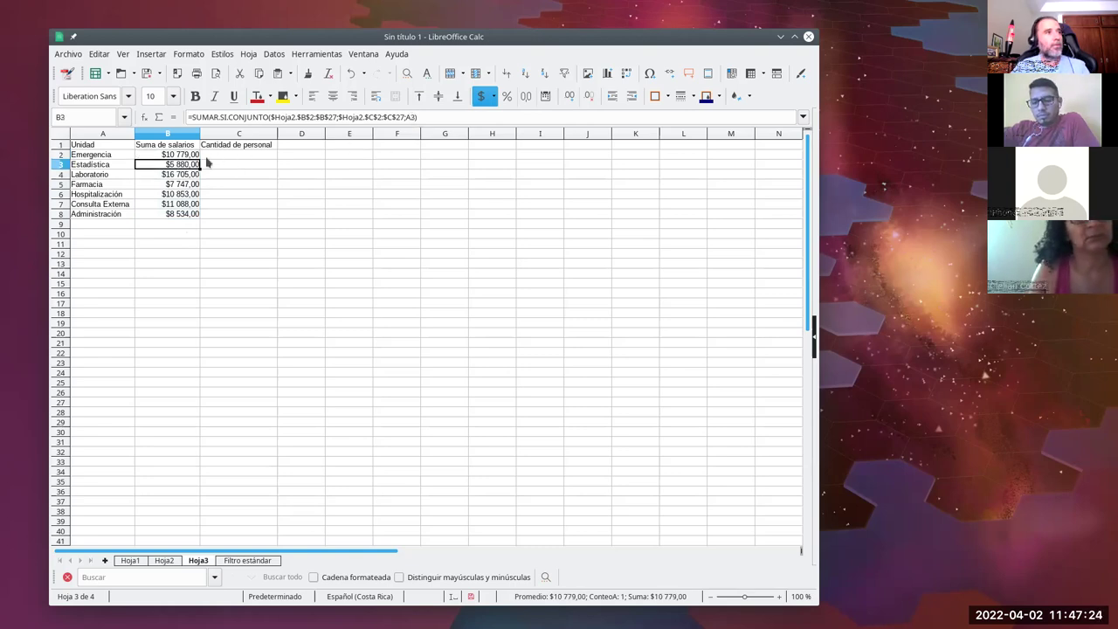
pyautogui.click(182, 174)
pyautogui.click(181, 184)
pyautogui.click(180, 195)
pyautogui.click(182, 204)
pyautogui.click(181, 214)
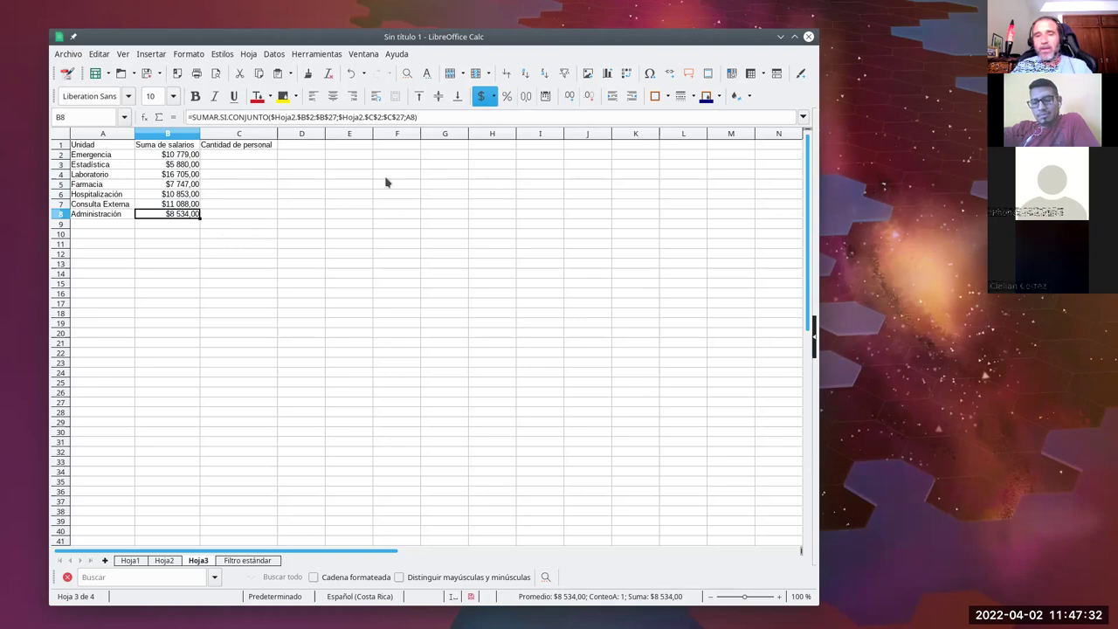
pyautogui.click(88, 155)
pyautogui.click(88, 174)
pyautogui.click(90, 204)
pyautogui.click(93, 214)
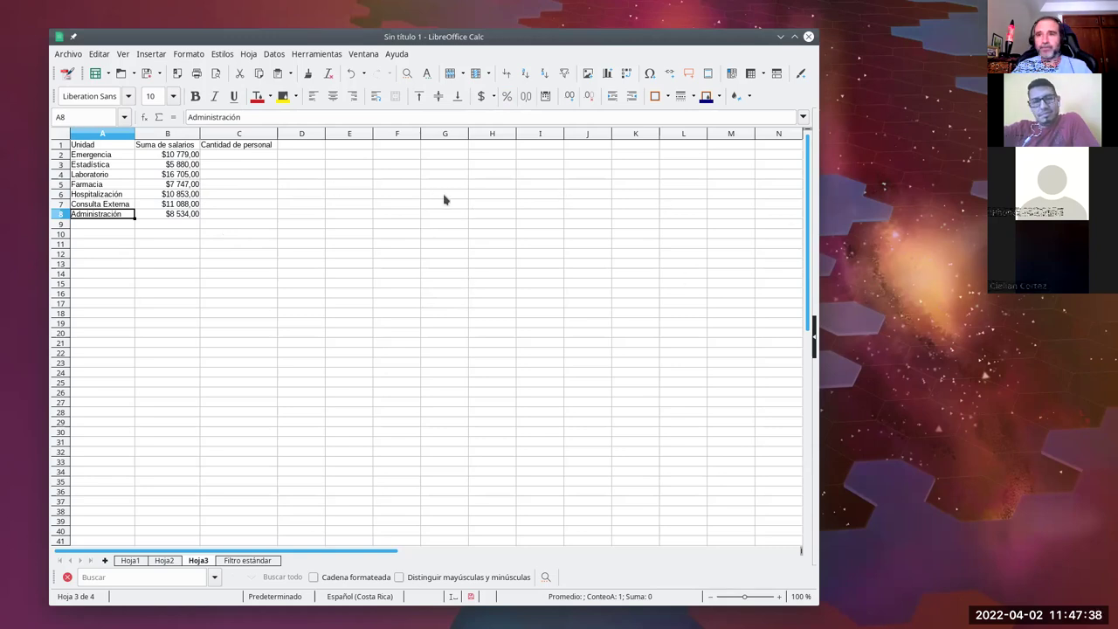
# Step: Try cell G4 as the criterion in the B2 salary sum formula, and restore A2 before entering it
pyautogui.click(237, 155)
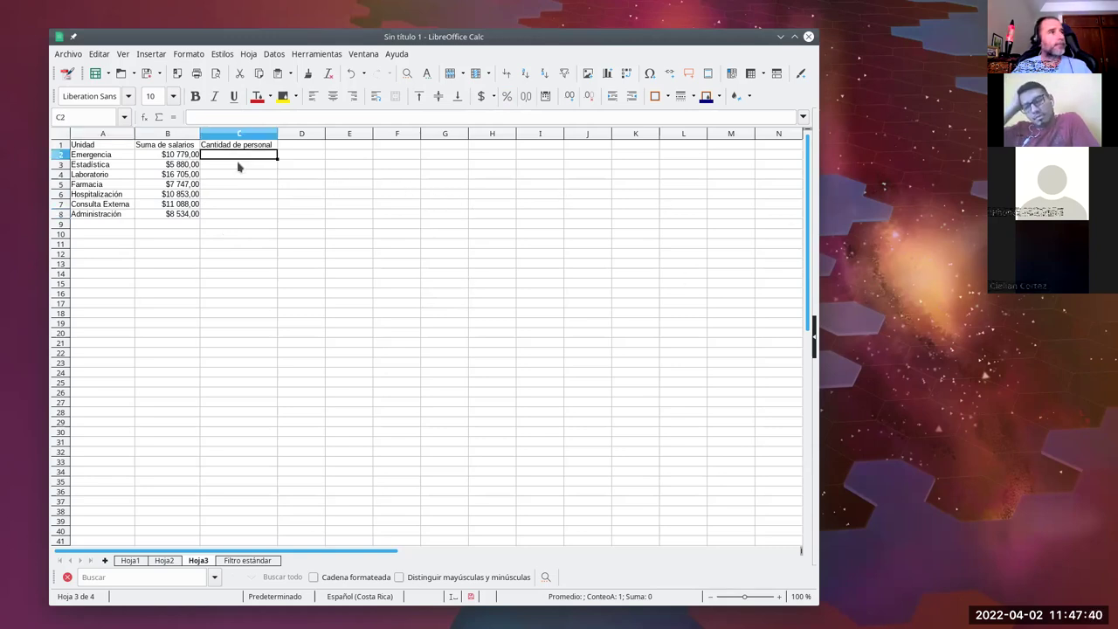
pyautogui.press('Left')
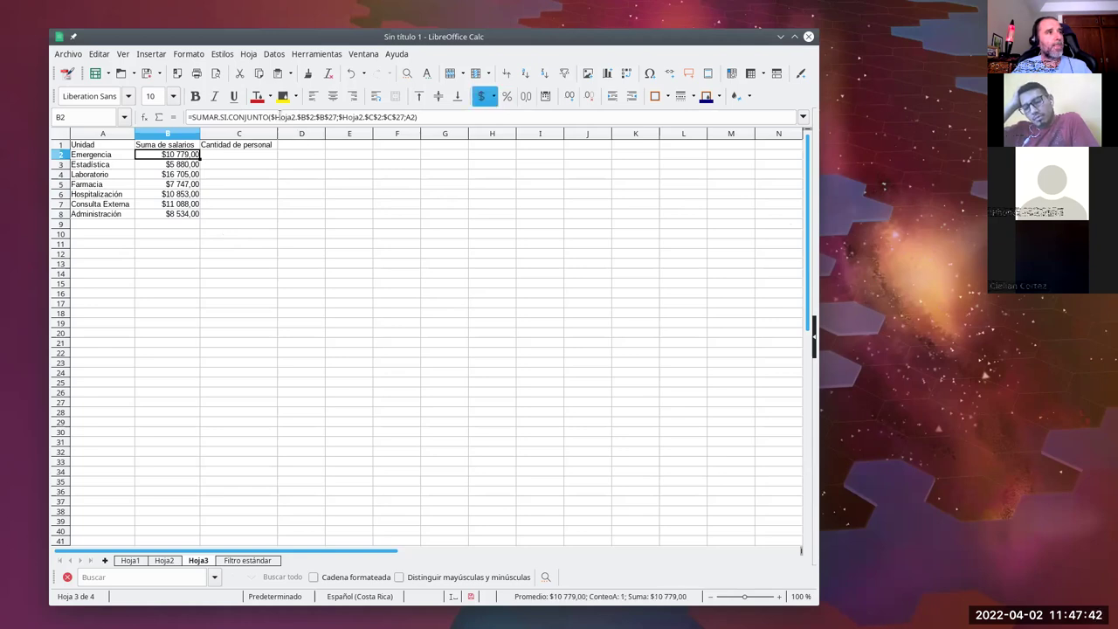
pyautogui.click(408, 116)
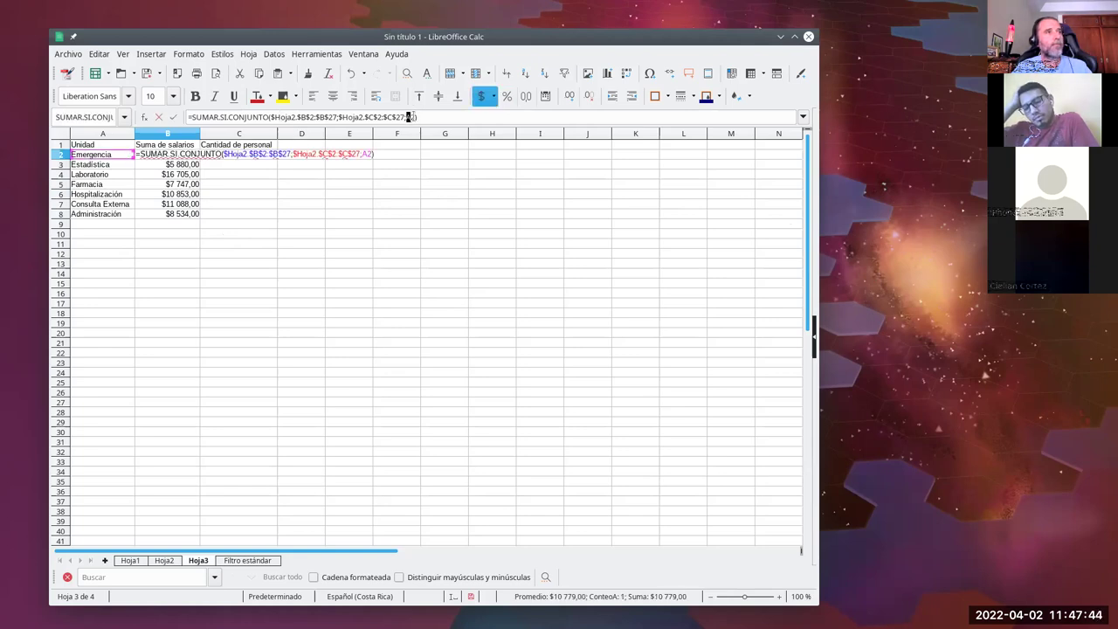
pyautogui.doubleClick(412, 117)
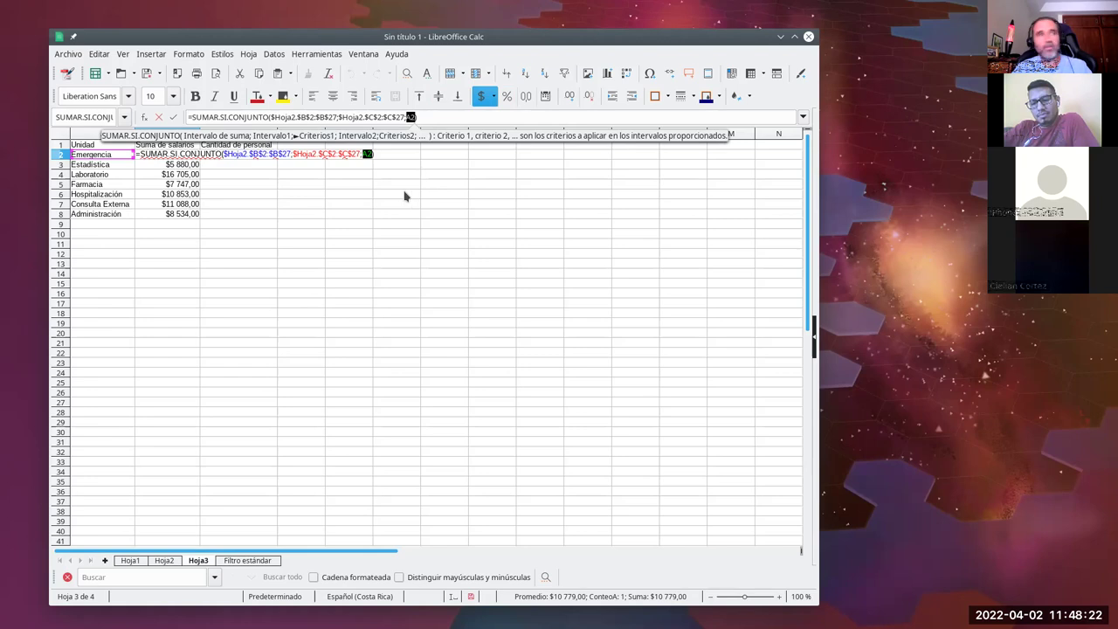
pyautogui.click(427, 175)
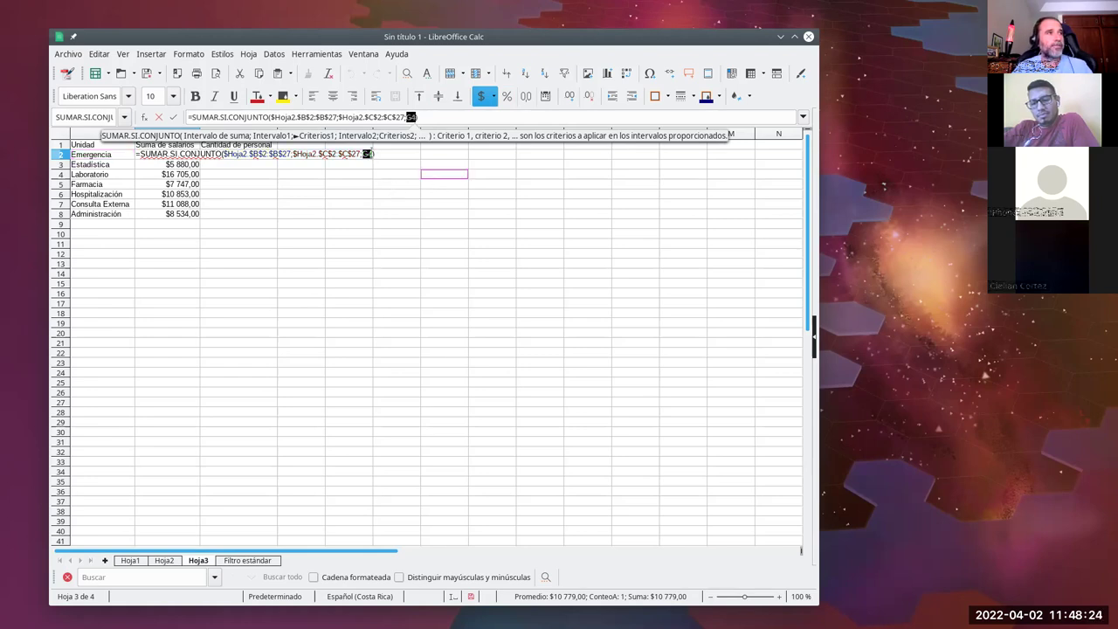
pyautogui.click(103, 154)
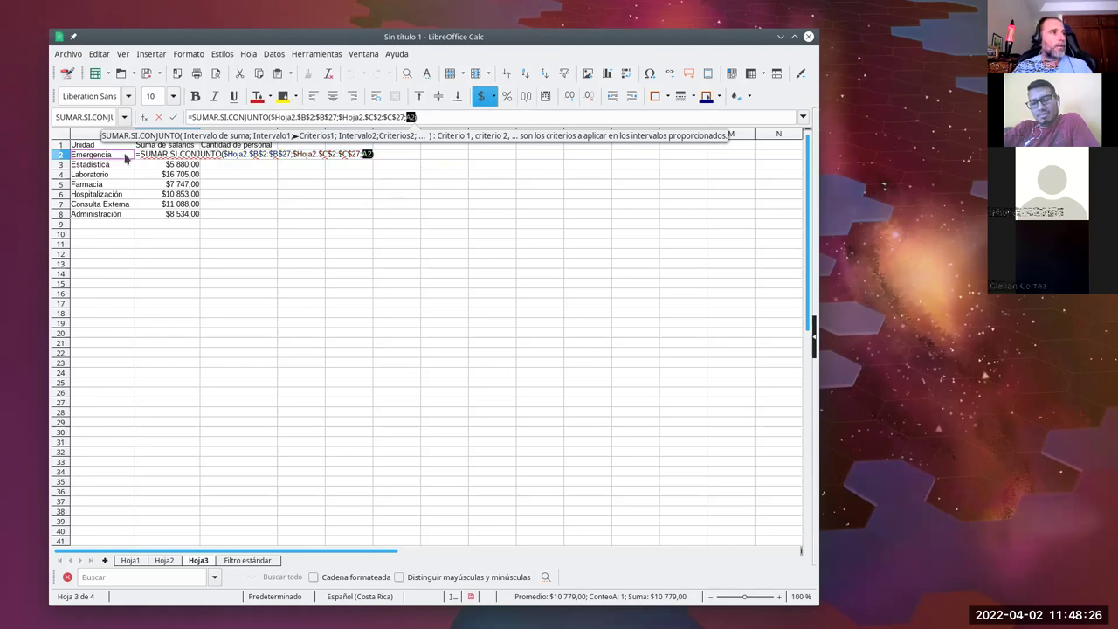
pyautogui.press('Return')
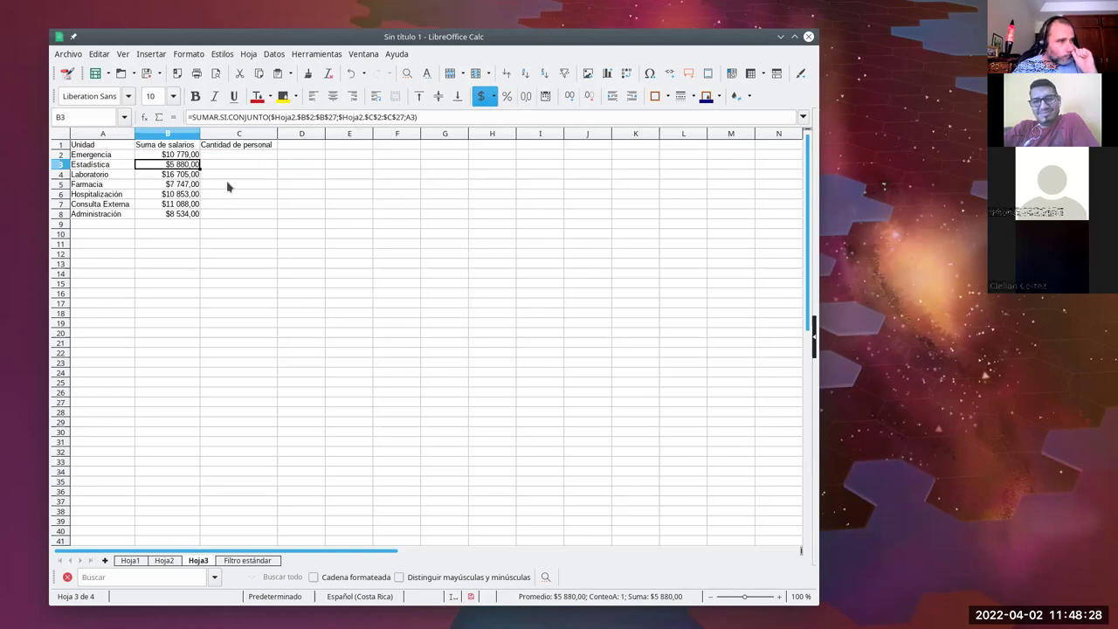
# Step: Start a CONTAR.SI.CONJUNTO formula in C2 with the unit cells C2:C27 on Hoja2 as the range
pyautogui.click(219, 157)
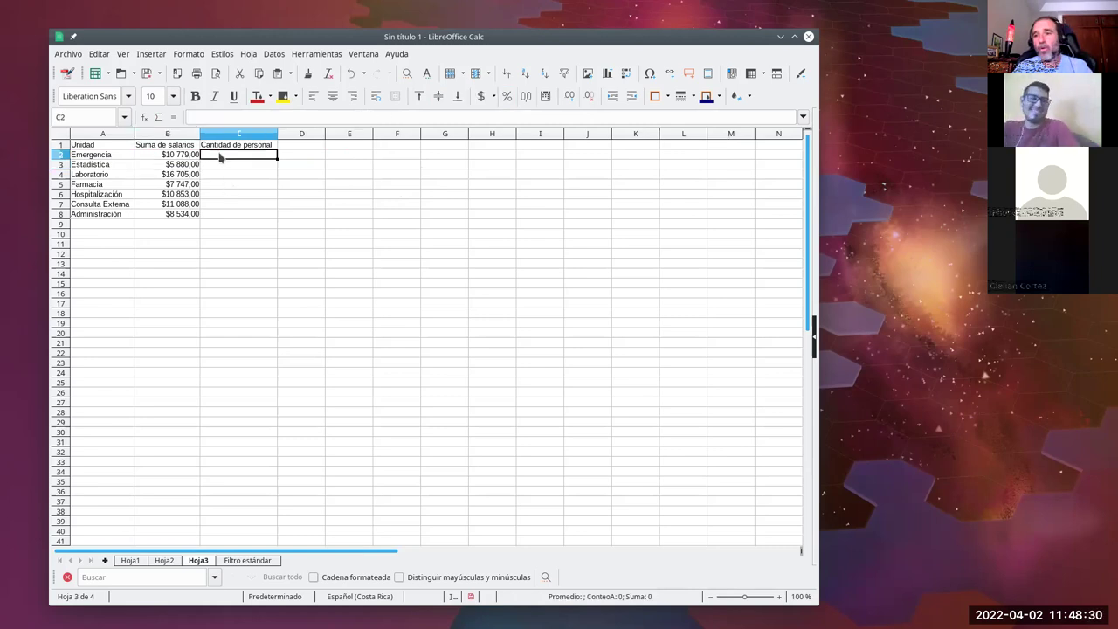
pyautogui.write('=')
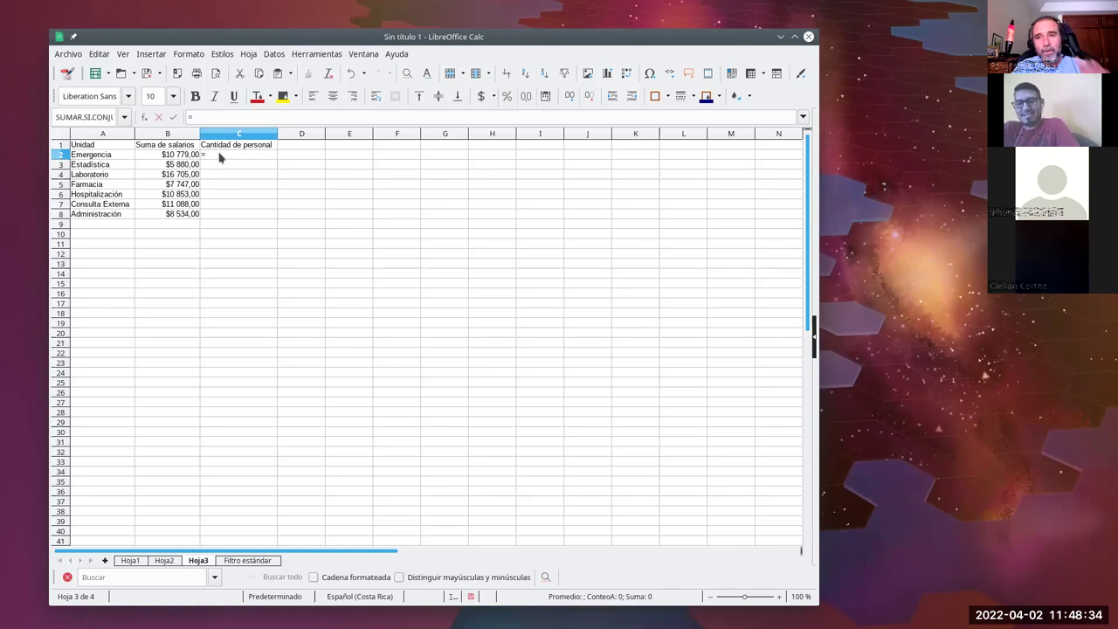
pyautogui.write('co')
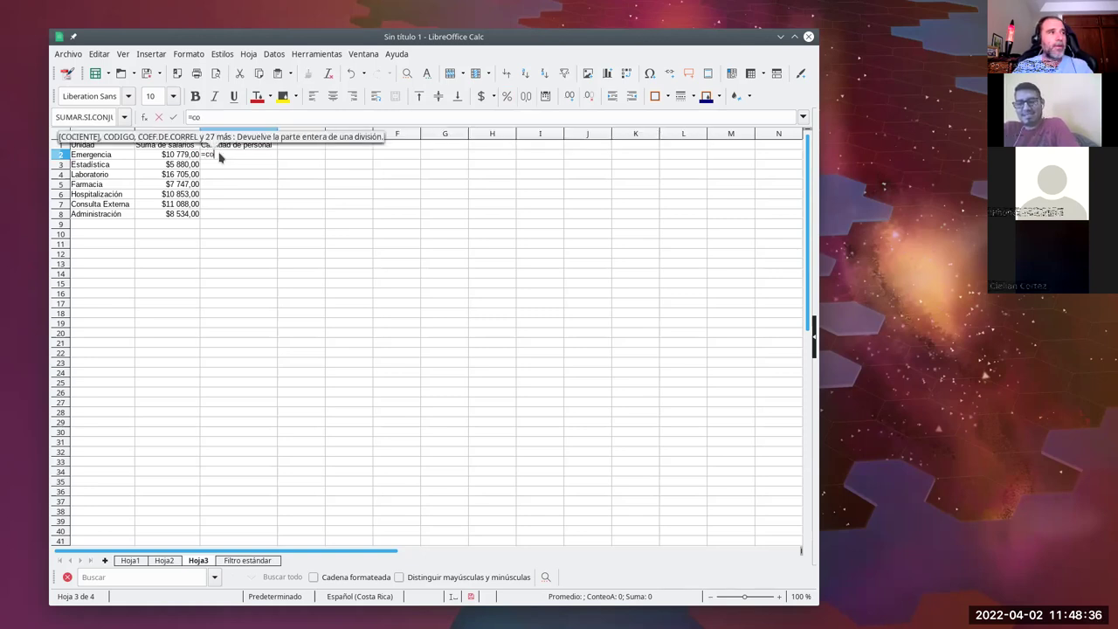
pyautogui.write('ntar.si')
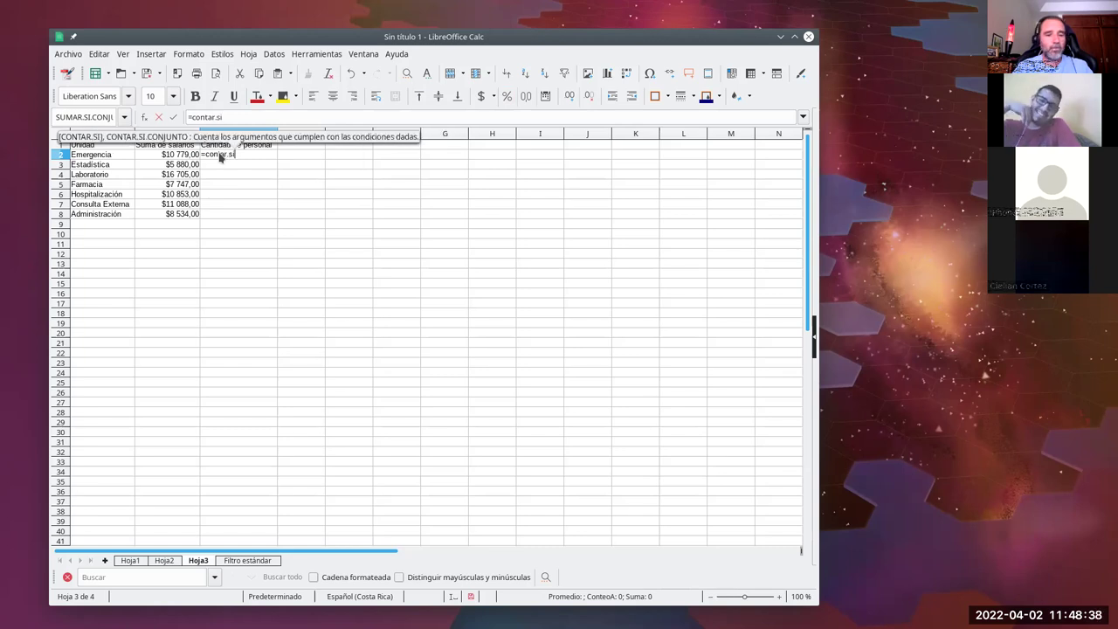
pyautogui.write('.conjunto')
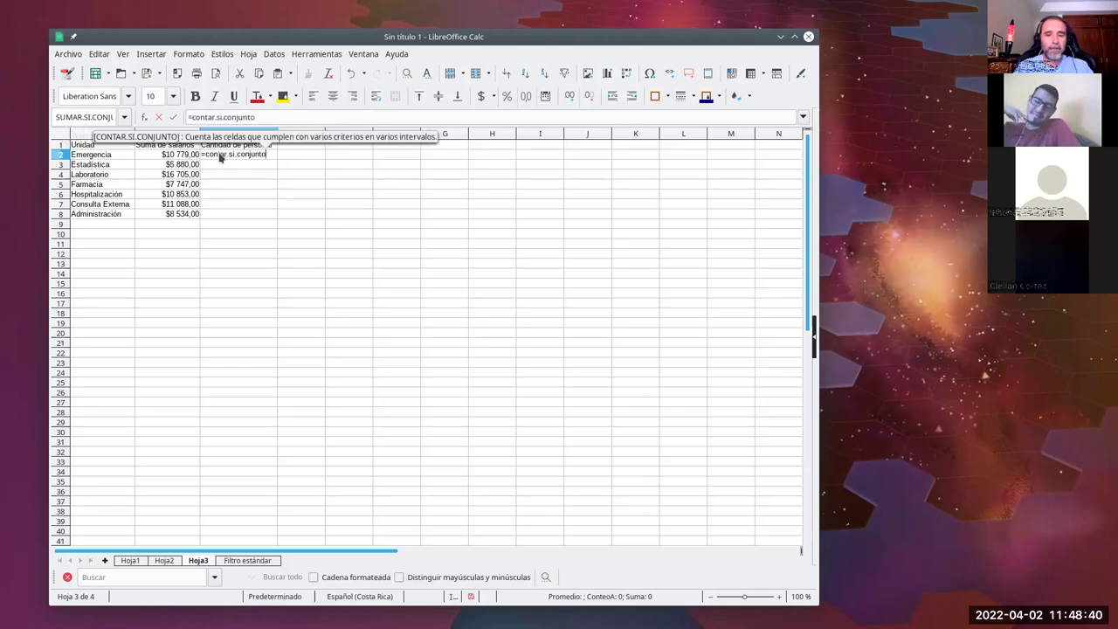
pyautogui.write('(')
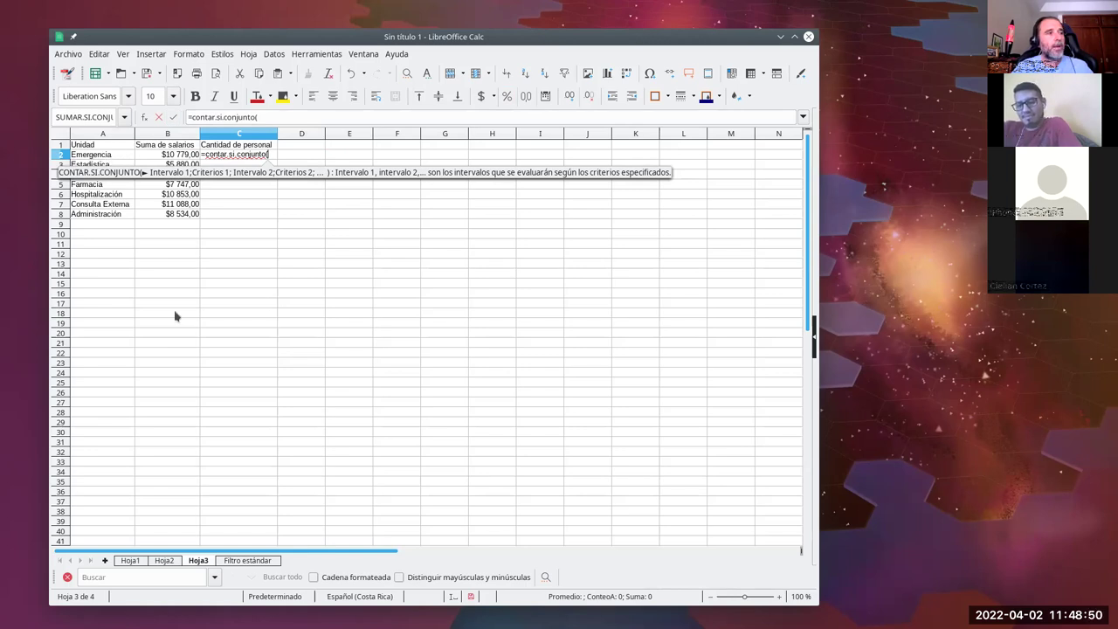
pyautogui.click(165, 560)
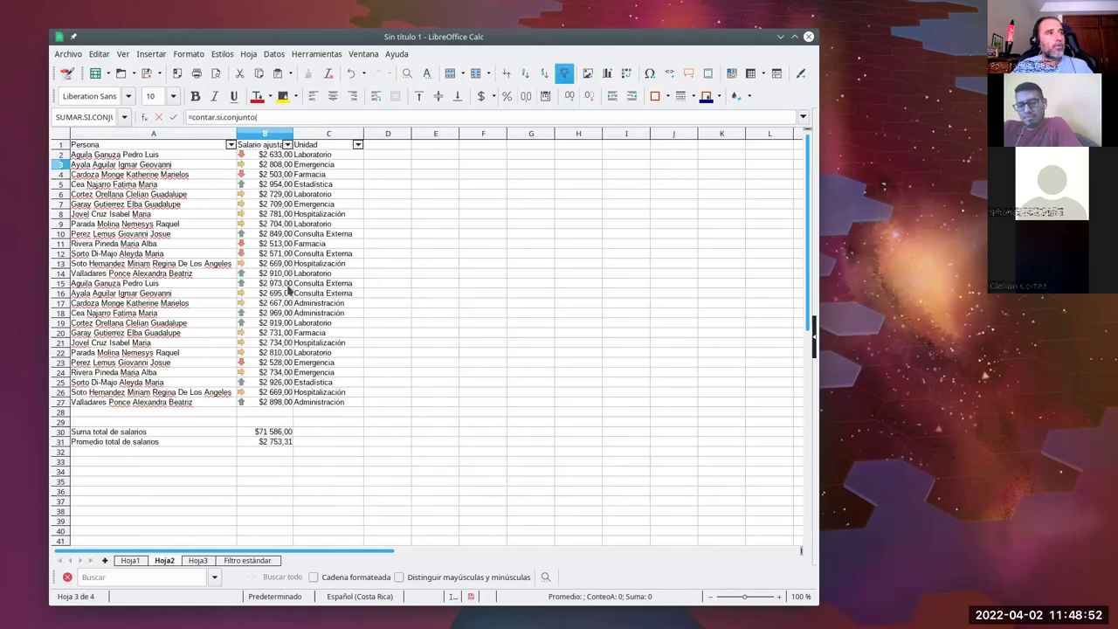
pyautogui.moveTo(312, 157); pyautogui.dragTo(333, 398)
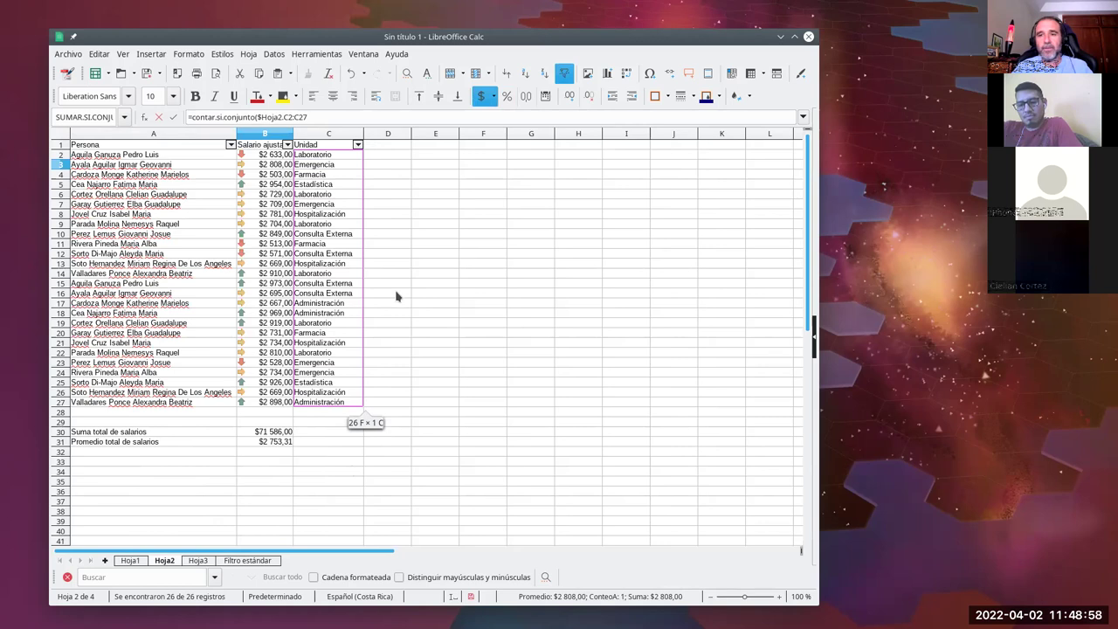
pyautogui.click(197, 560)
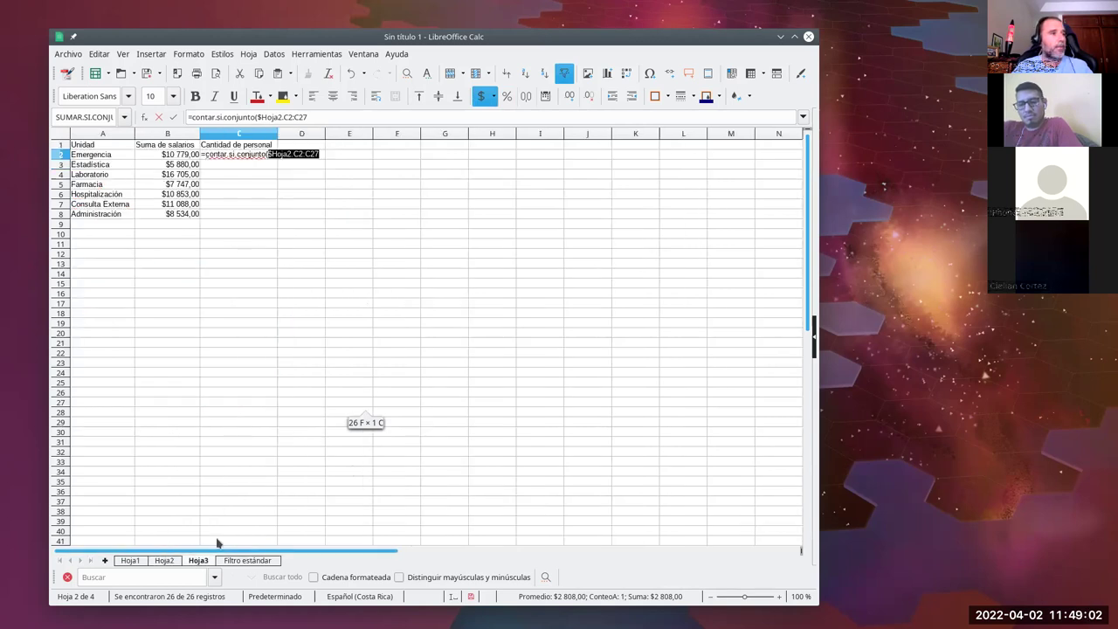
# Step: Add cell A2 of Hoja3 as the counting criterion and close the C2 formula's parenthesis
pyautogui.click(319, 117)
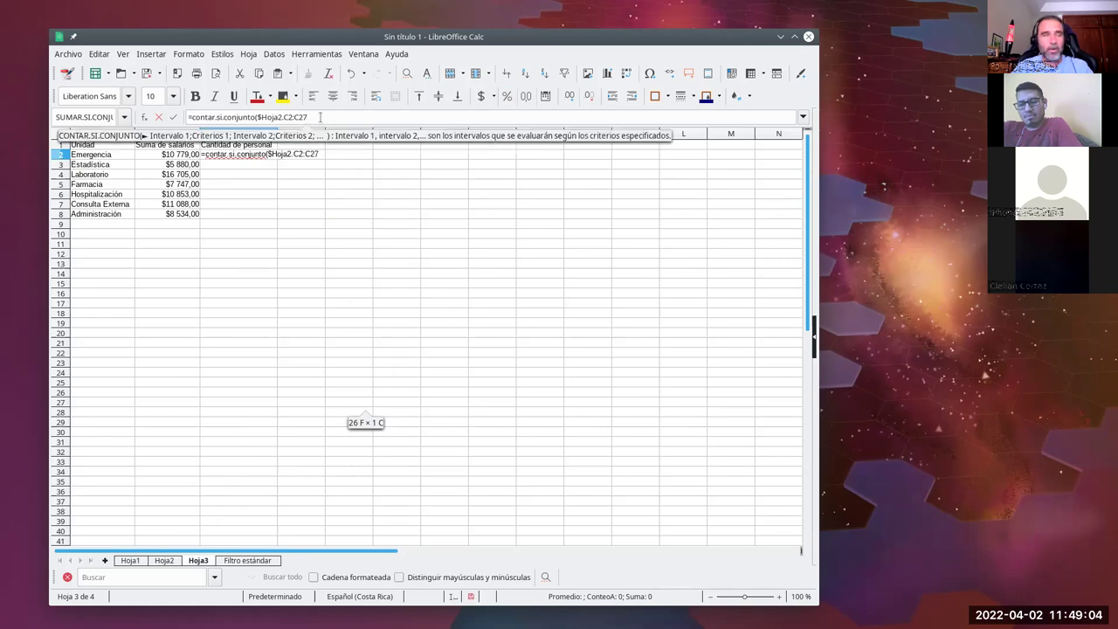
pyautogui.write(';')
pyautogui.click(102, 157)
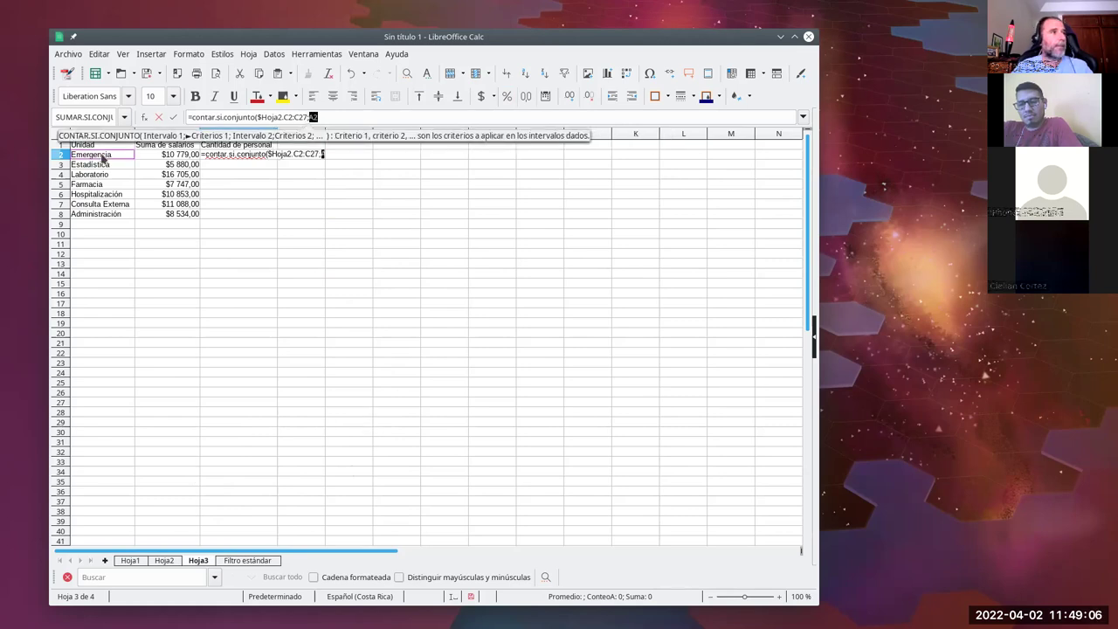
pyautogui.click(328, 117)
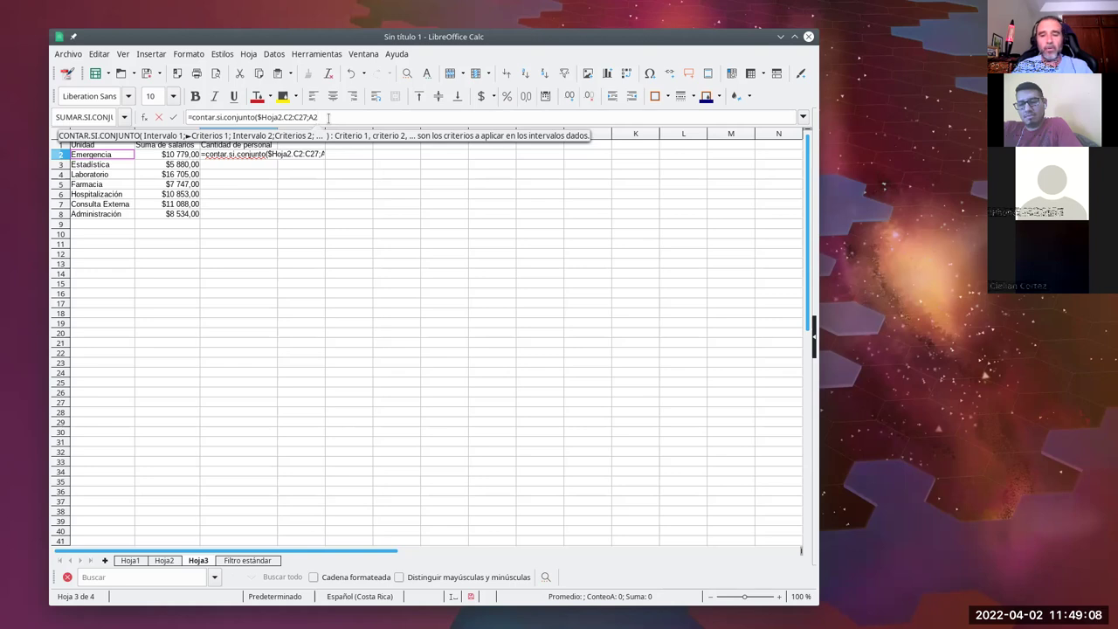
pyautogui.write(')')
# Step: Make the counting range absolute as $C$2:$C$27 and enter the C2 formula
pyautogui.press('Left')
pyautogui.press('Left')
pyautogui.press('Left')
pyautogui.press('Left')
pyautogui.press('Left')
pyautogui.press('Left')
pyautogui.press('Left')
pyautogui.write('$')
pyautogui.press('Right')
pyautogui.write('$')
pyautogui.press('Right')
pyautogui.press('Right')
pyautogui.write('$')
pyautogui.press('Right')
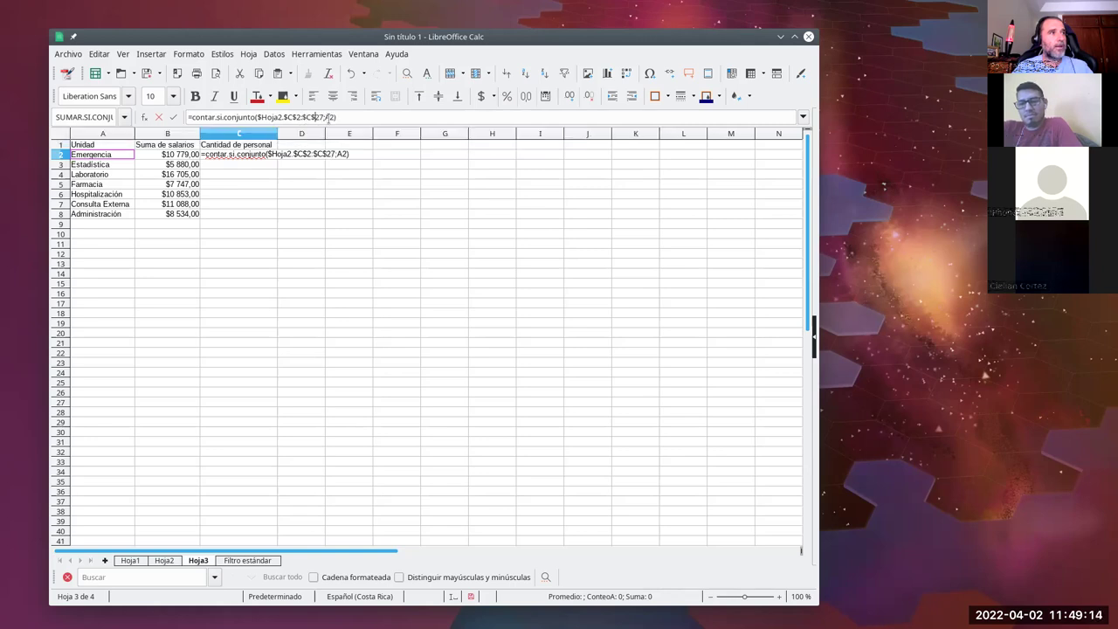
pyautogui.write('$')
pyautogui.press('Return')
# Step: Fill the C2 staff count formula down through C8 for the remaining units
pyautogui.click(267, 155)
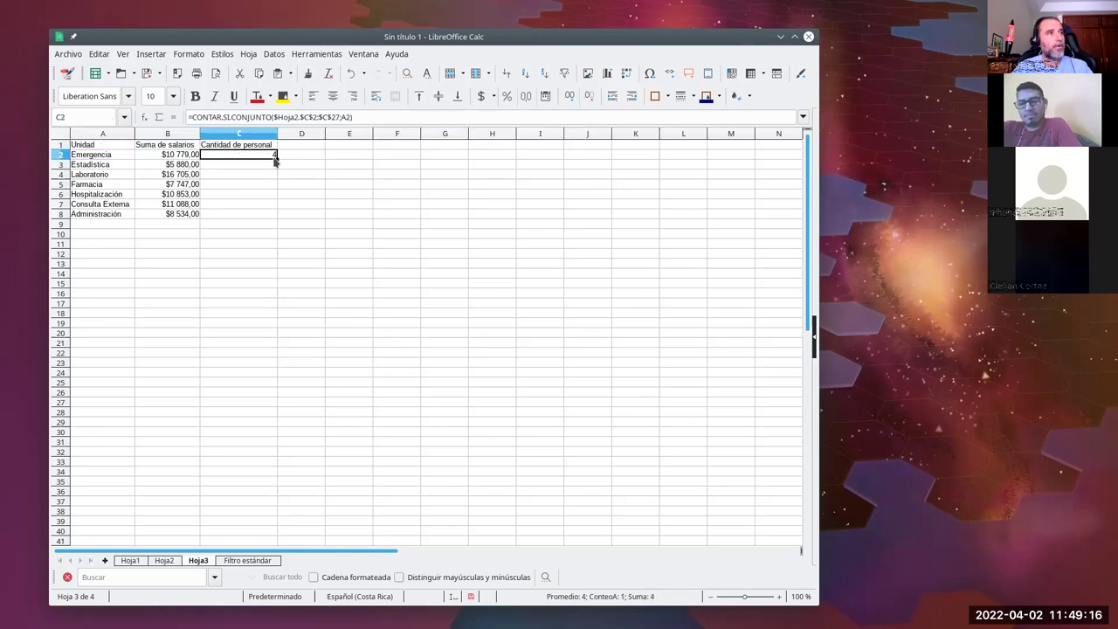
pyautogui.moveTo(276, 159); pyautogui.dragTo(271, 218)
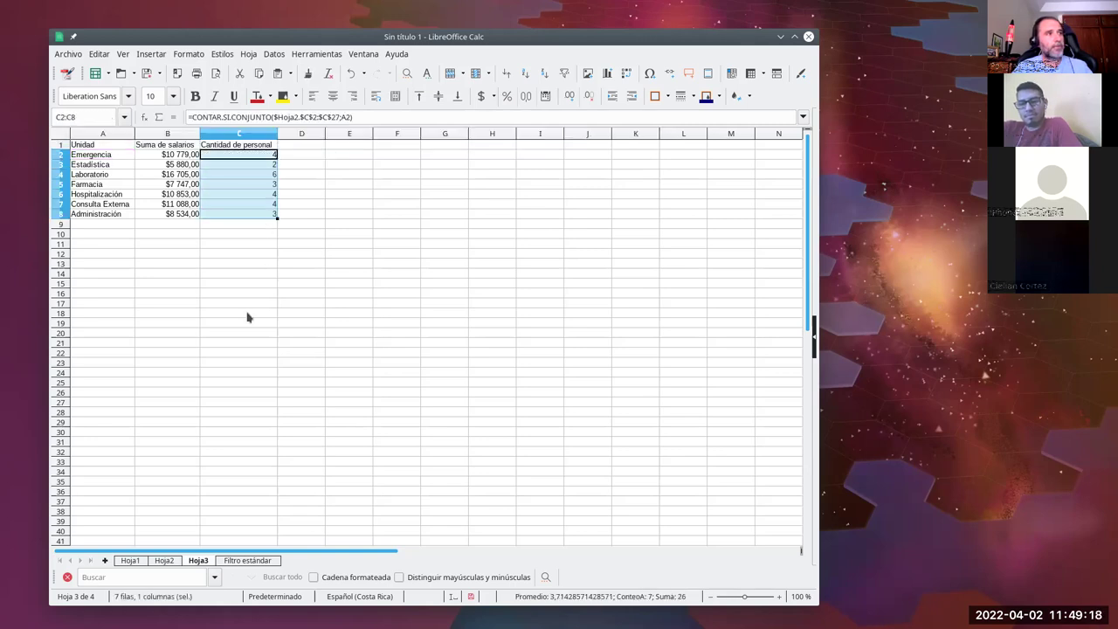
# Step: Review the range and criterion references of the salary sum formulas in B8, B6 and B2
pyautogui.click(183, 219)
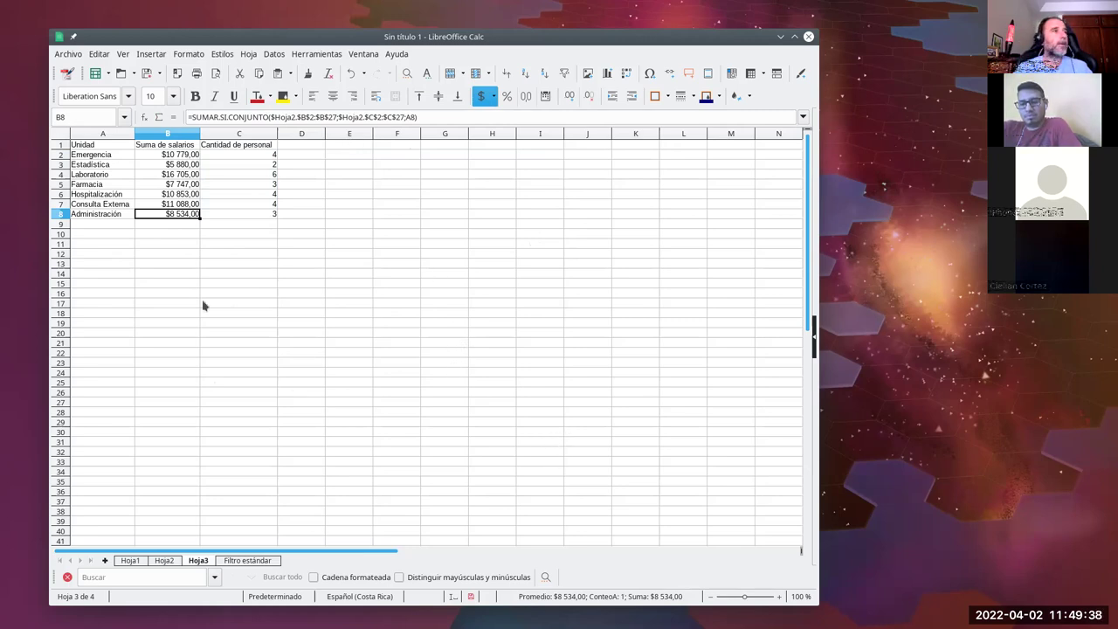
pyautogui.click(218, 234)
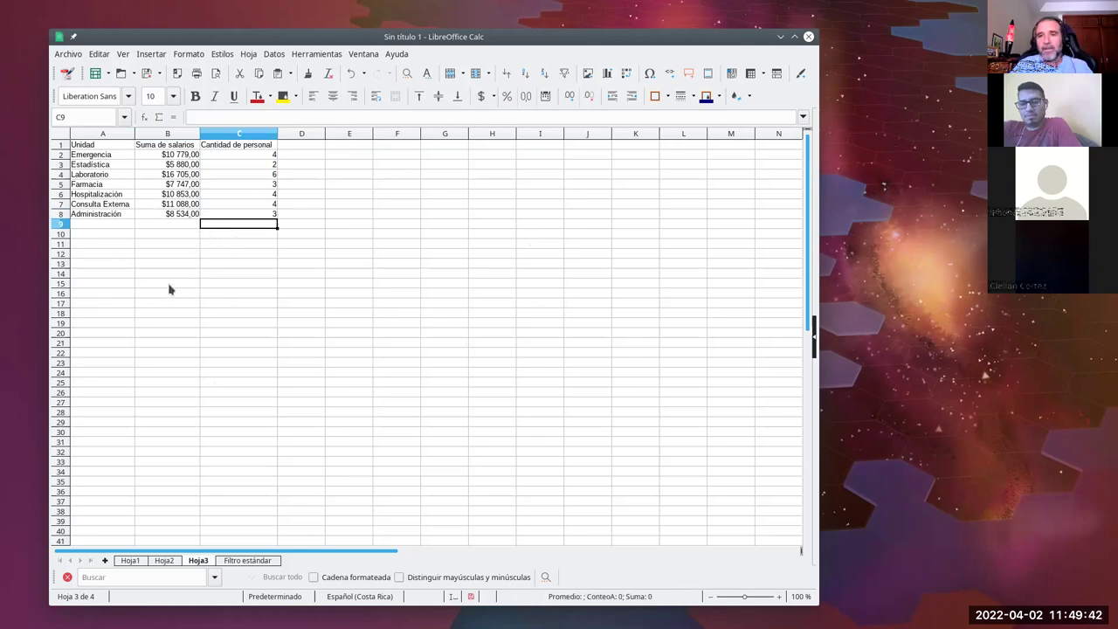
pyautogui.click(170, 197)
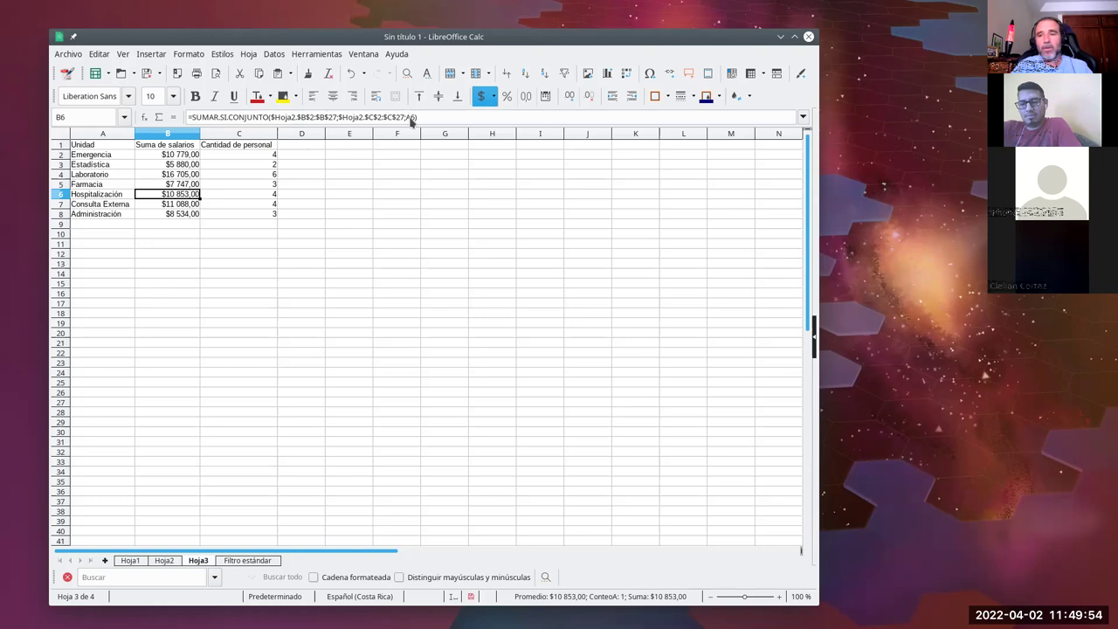
pyautogui.click(116, 227)
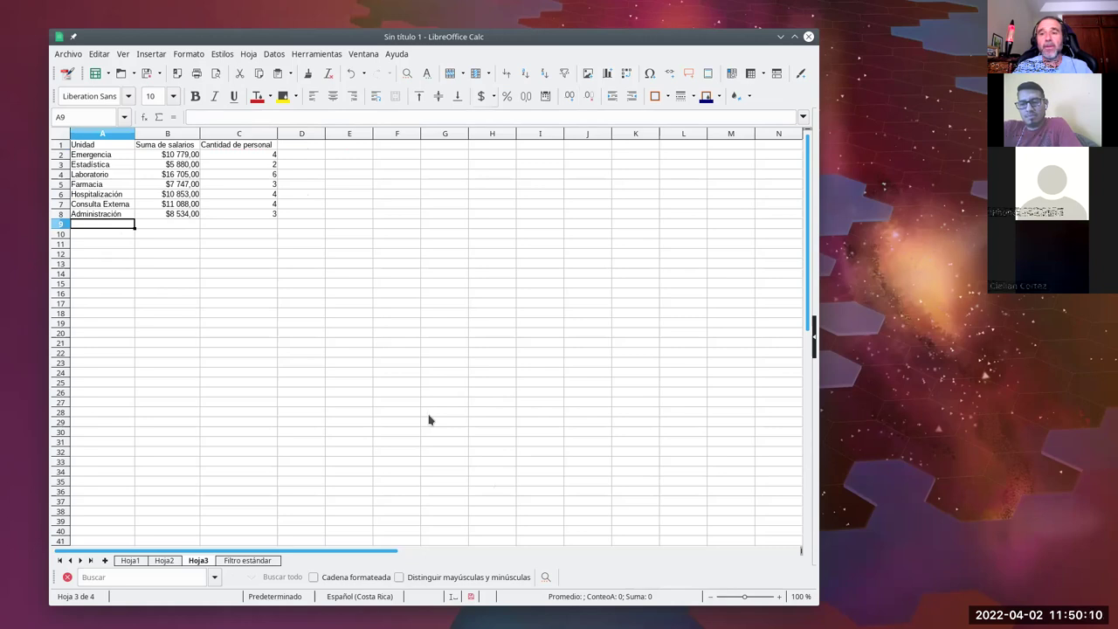
pyautogui.click(190, 156)
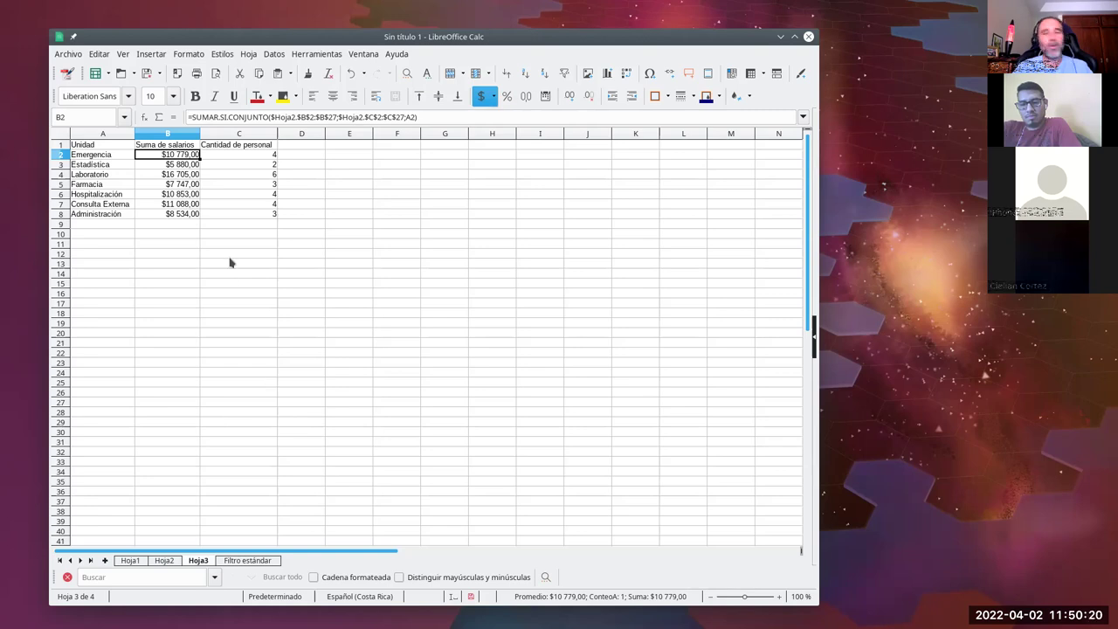
pyautogui.click(159, 235)
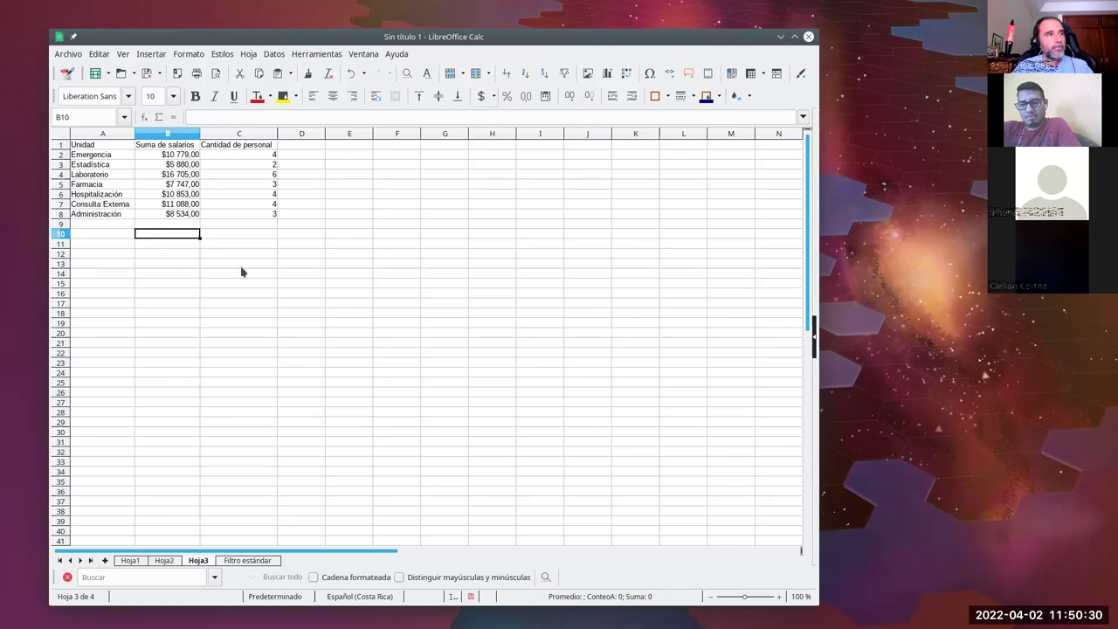
# Step: Insert a normal column chart from the summary table A1:C8 and leave chart editing
pyautogui.moveTo(109, 145); pyautogui.dragTo(253, 215)
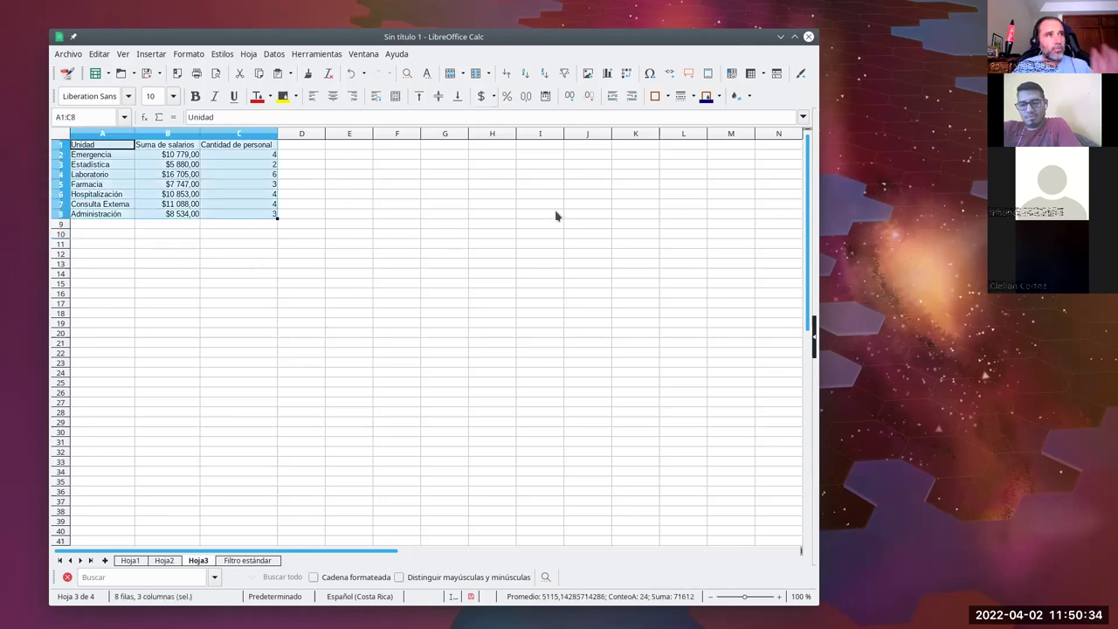
pyautogui.click(606, 76)
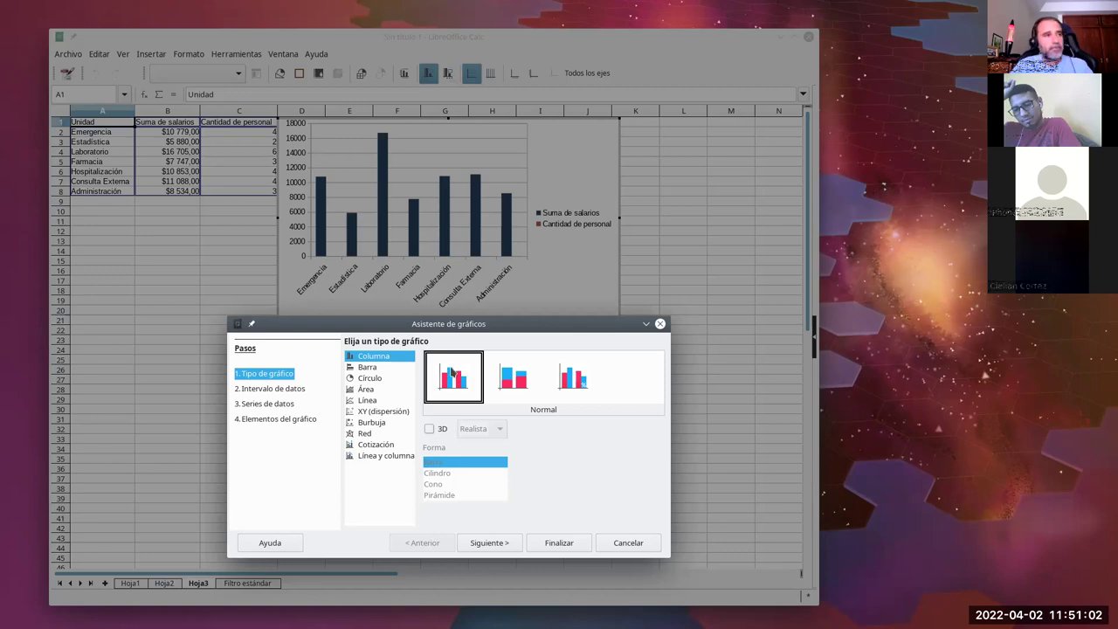
pyautogui.click(559, 542)
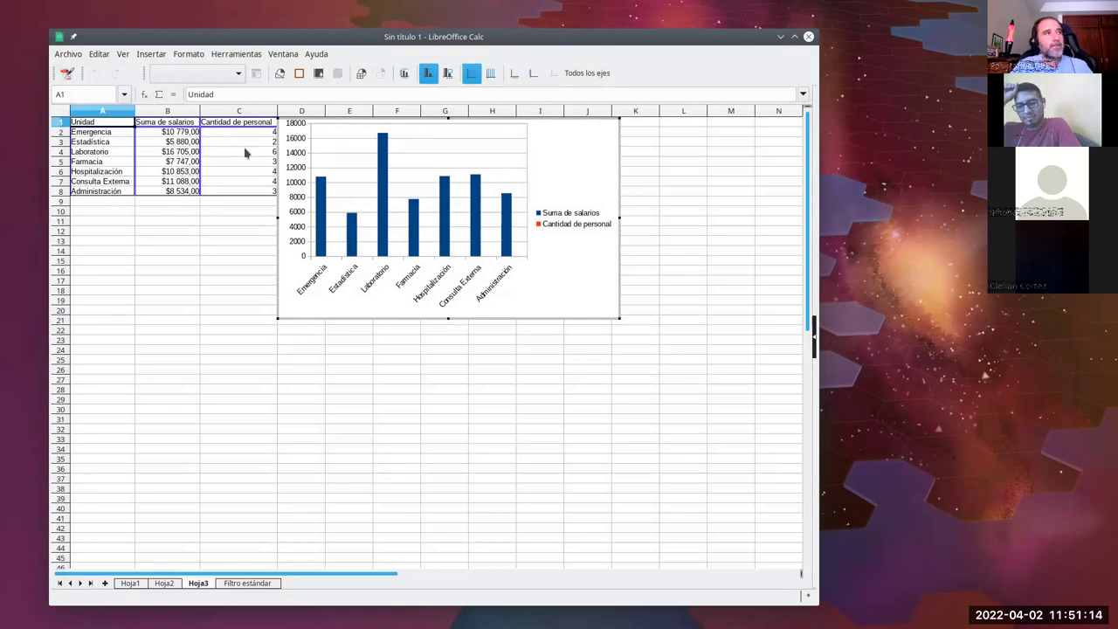
pyautogui.press('Escape')
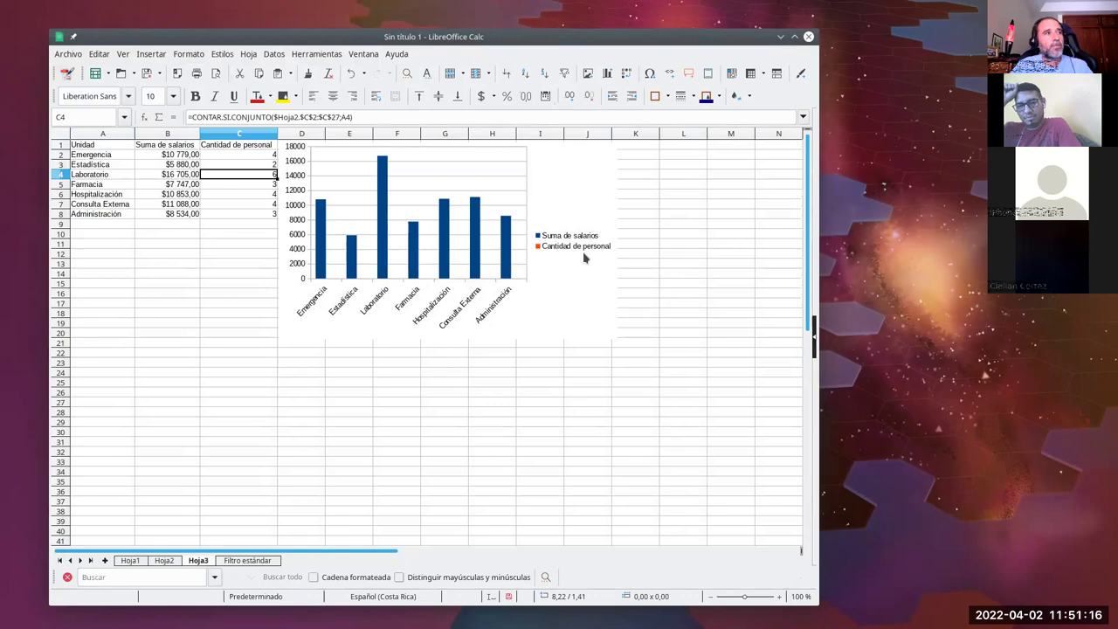
# Step: Move the chart to about 10.9 cm across and 0.9 cm down, and select its Suma de salarios series in chart editing
pyautogui.click(570, 273)
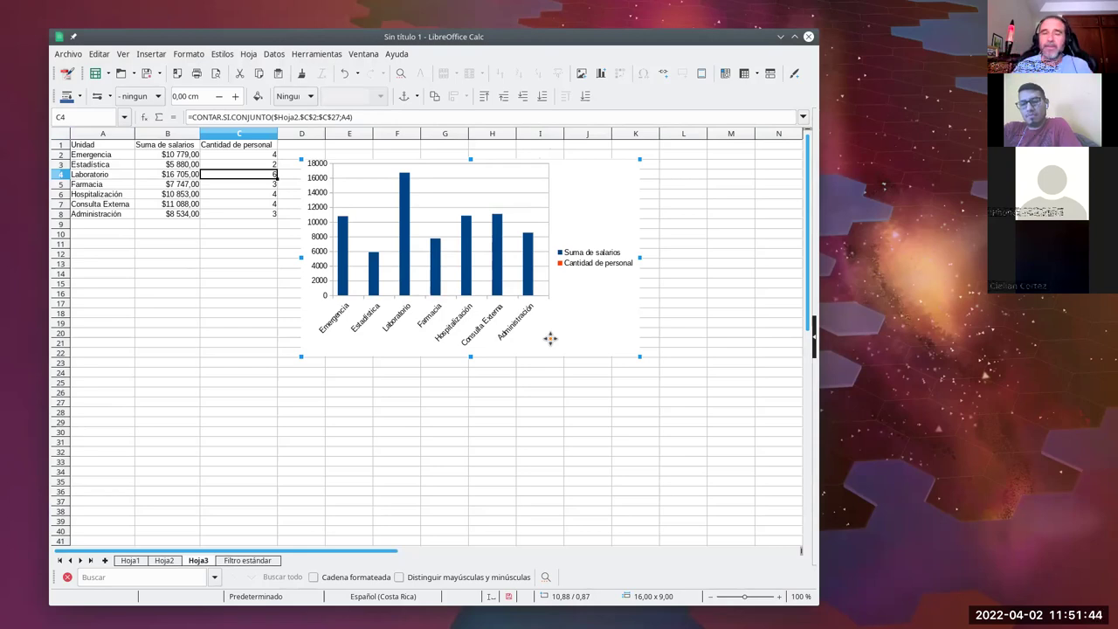
pyautogui.doubleClick(476, 294)
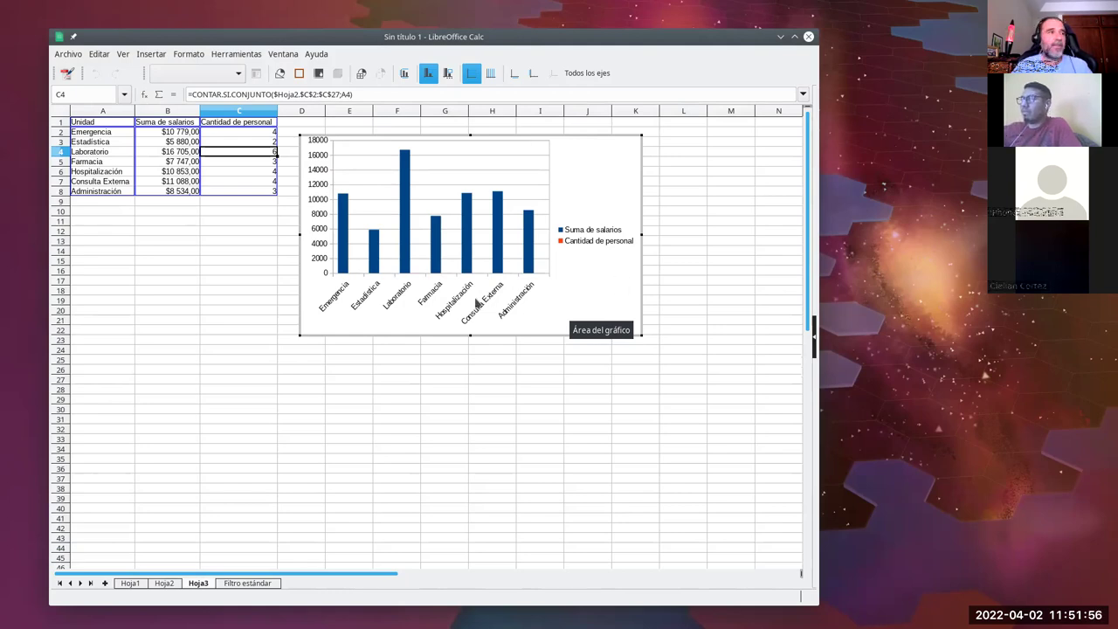
pyautogui.click(344, 269)
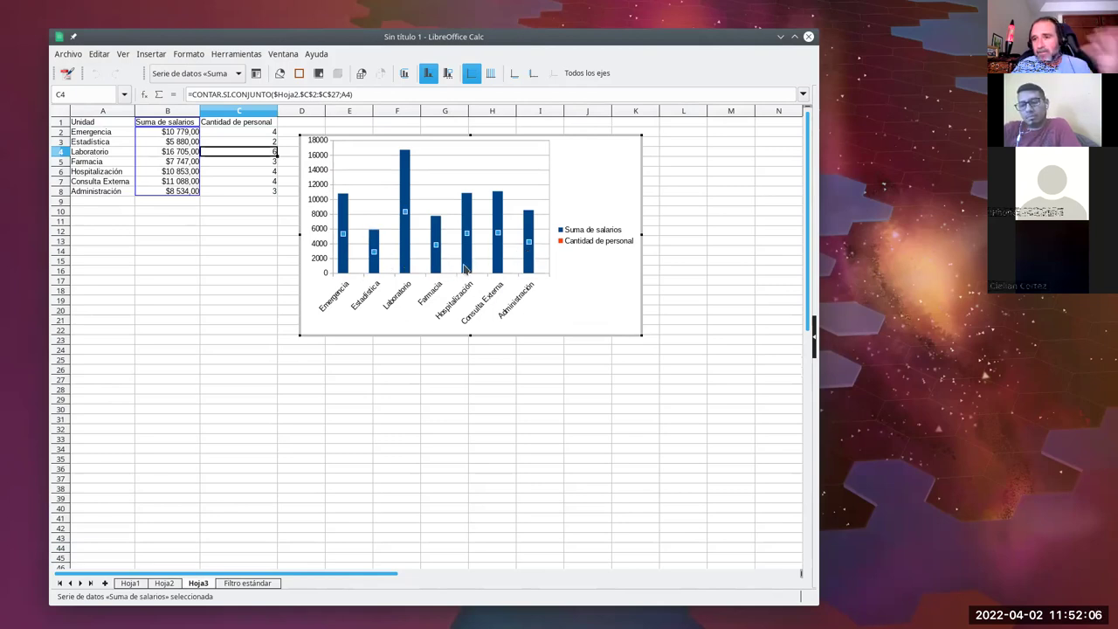
pyautogui.click(356, 277)
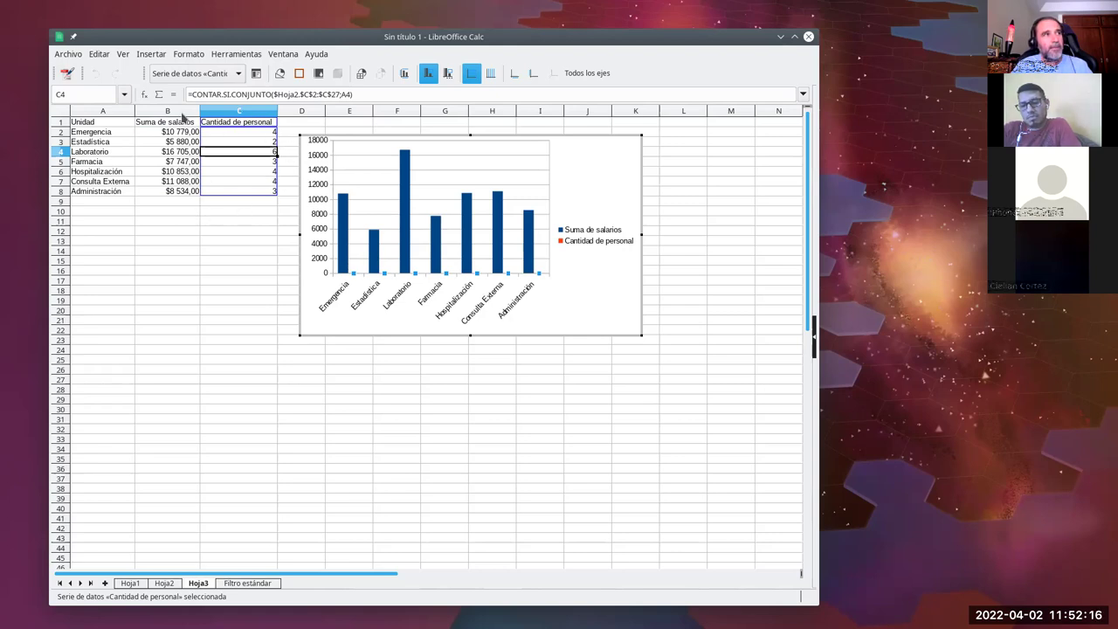
pyautogui.rightClick(392, 278)
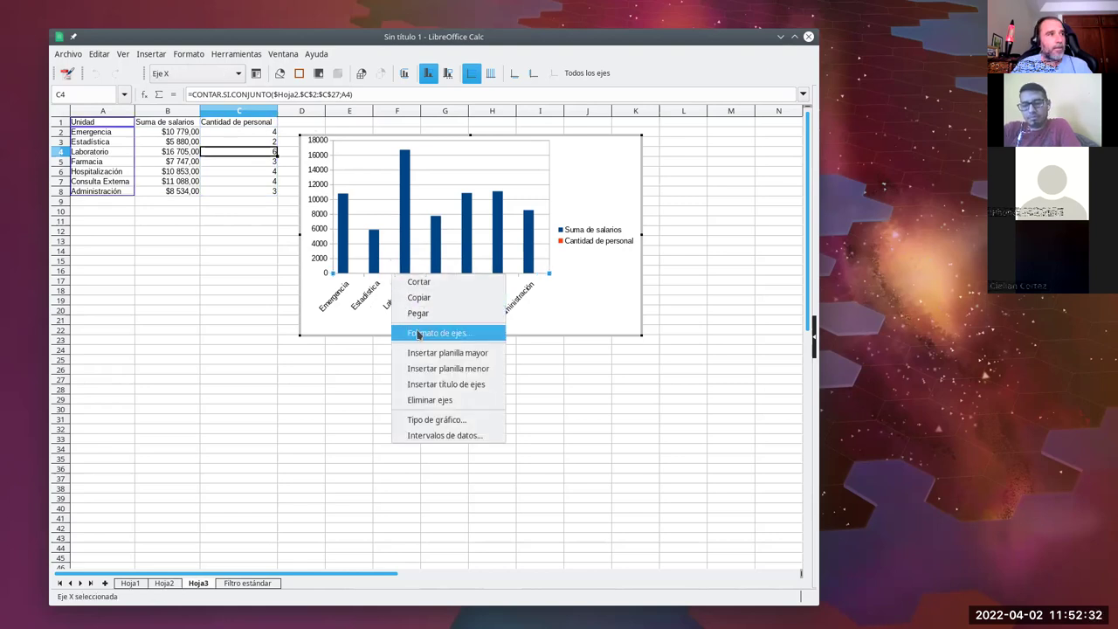
pyautogui.click(358, 278)
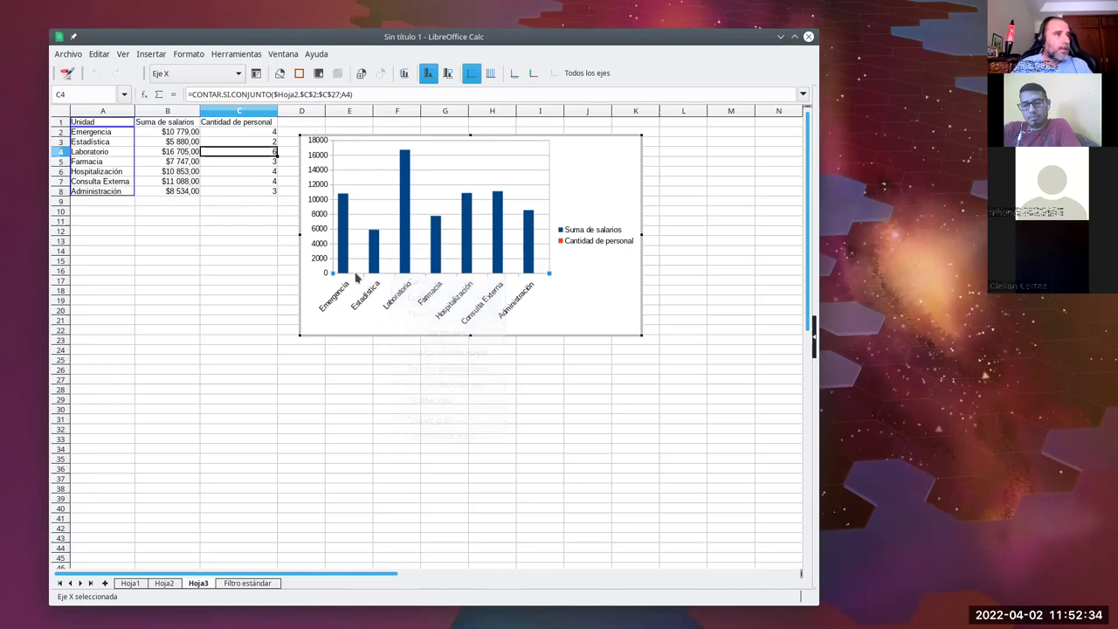
pyautogui.click(353, 270)
pyautogui.click(355, 272)
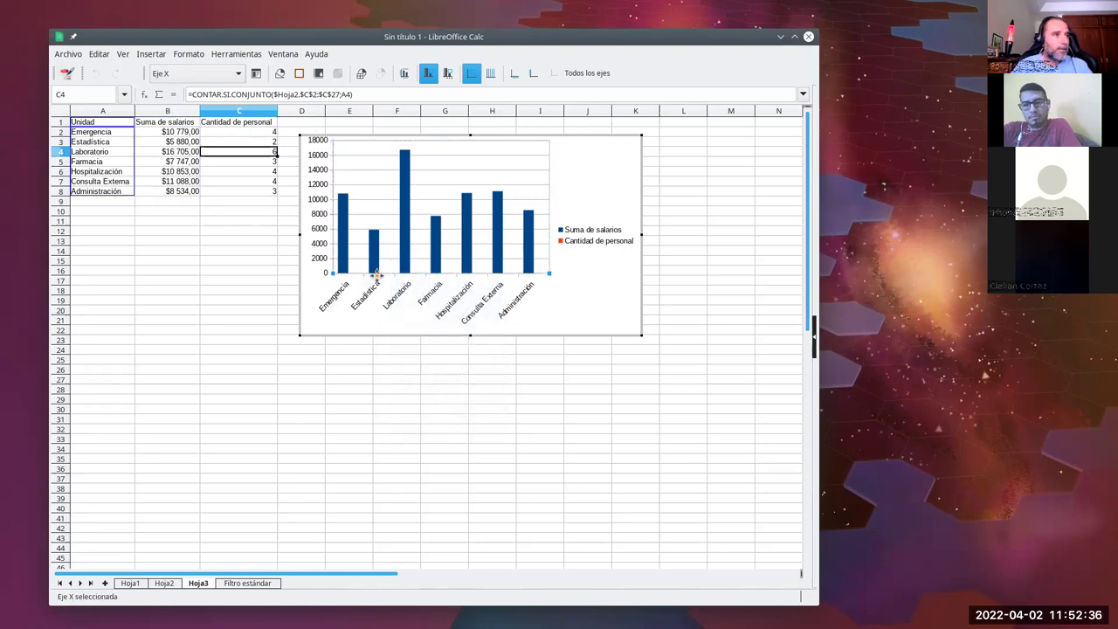
# Step: Align the chart's Cantidad de personal series to the secondary Y axis with bars shown side by side, and leave chart editing
pyautogui.click(387, 275)
pyautogui.rightClick(387, 275)
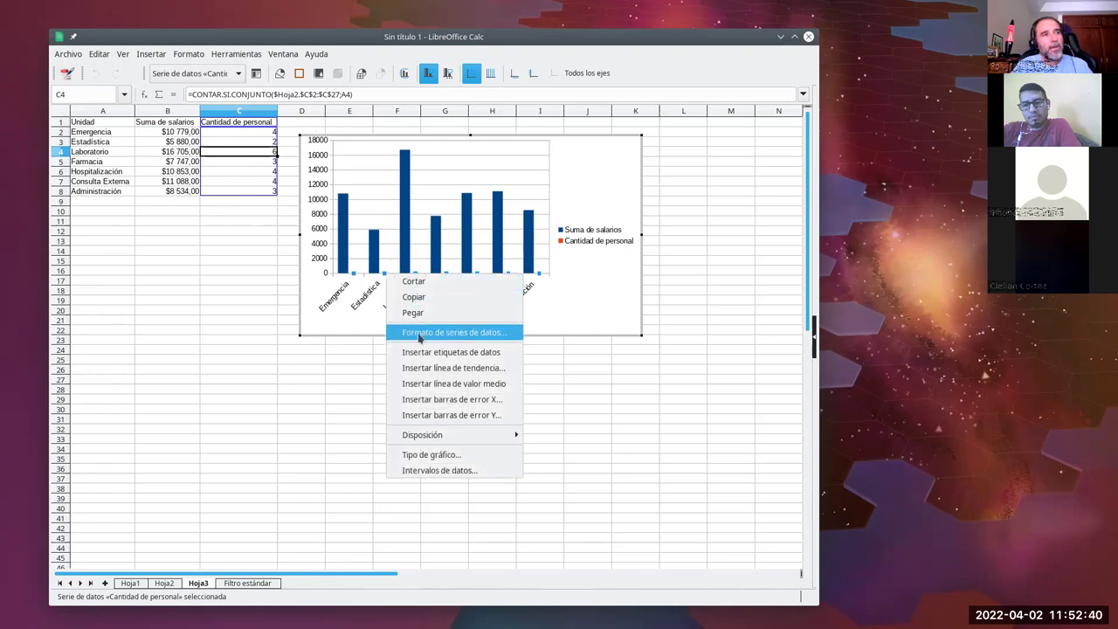
pyautogui.click(469, 335)
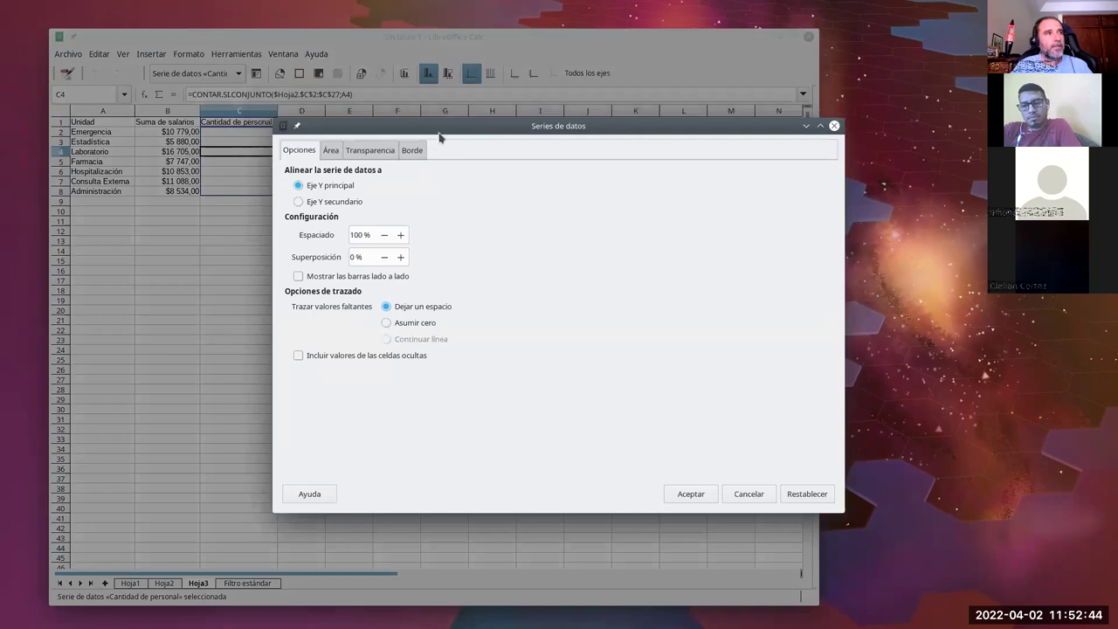
pyautogui.moveTo(439, 121); pyautogui.dragTo(480, 103)
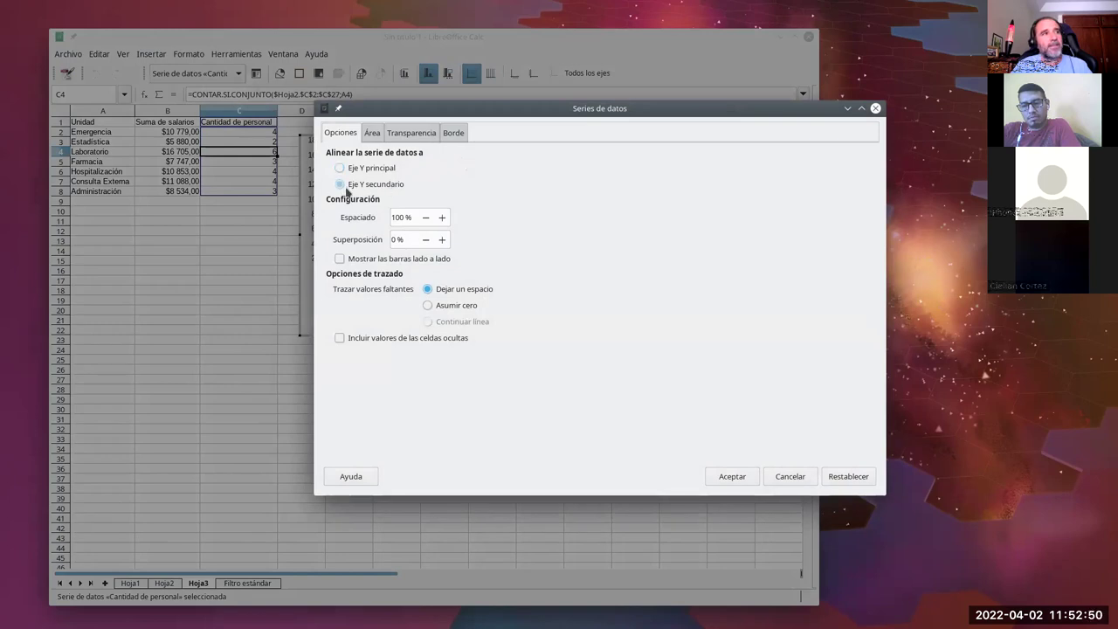
pyautogui.click(345, 186)
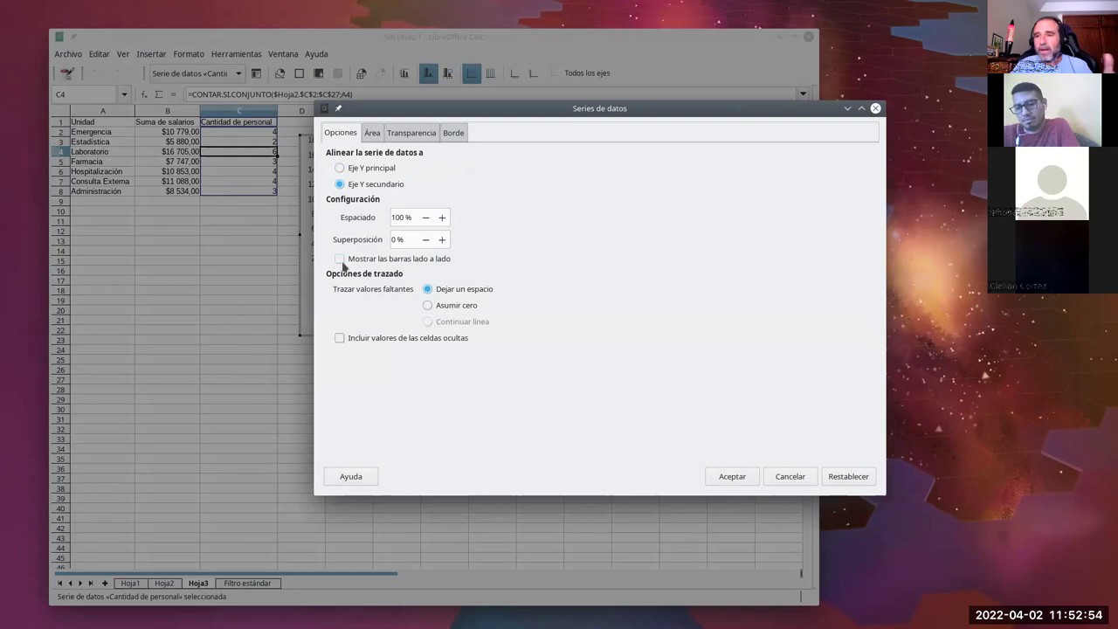
pyautogui.click(358, 264)
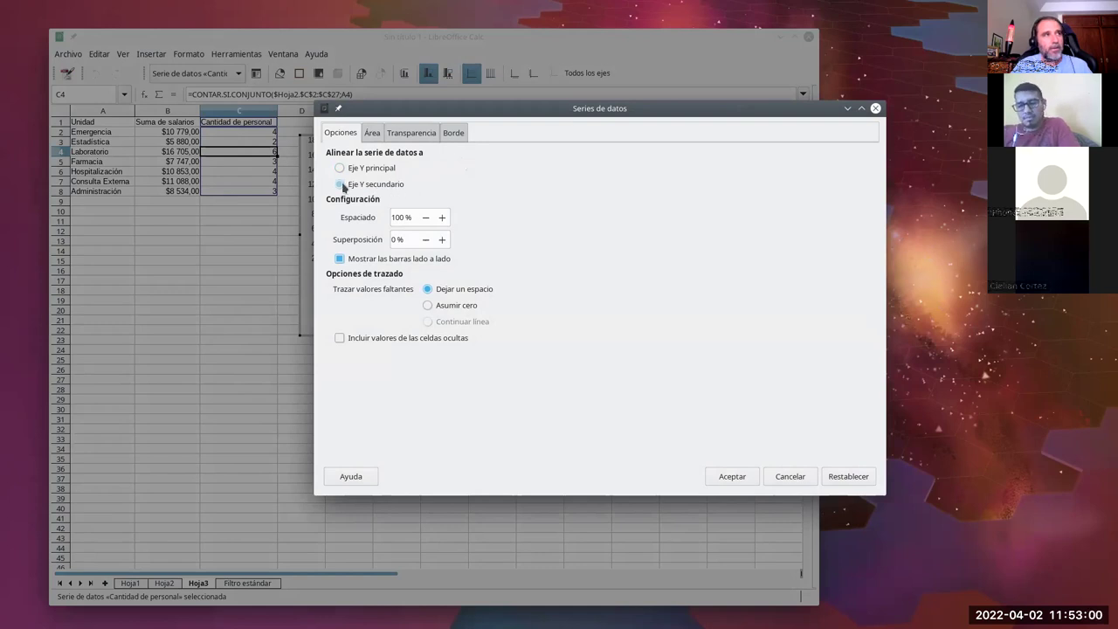
pyautogui.click(400, 189)
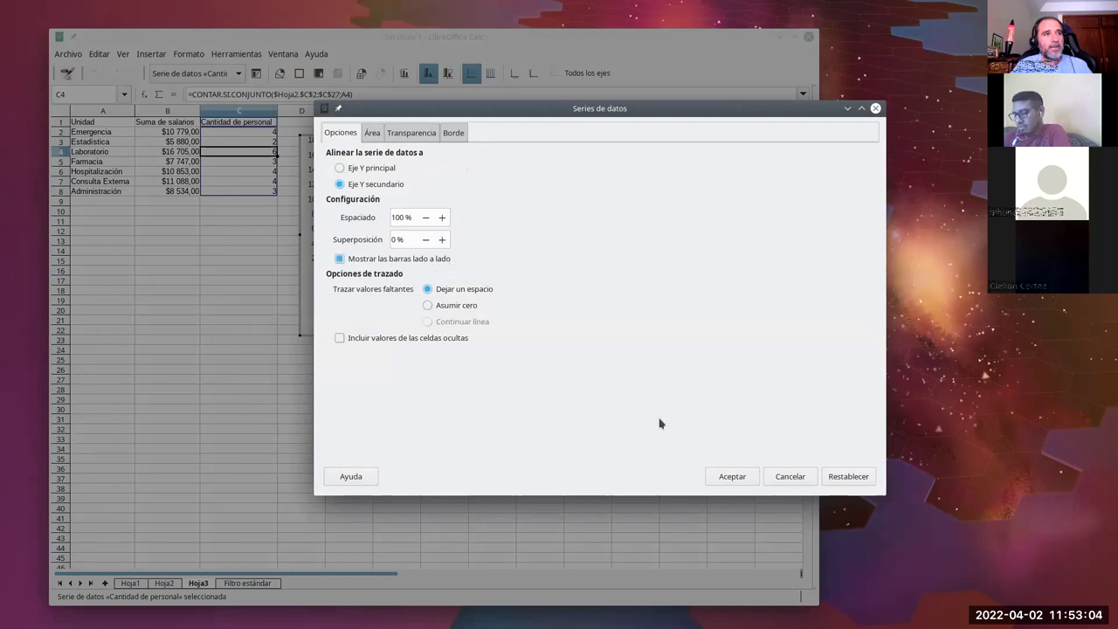
pyautogui.click(730, 478)
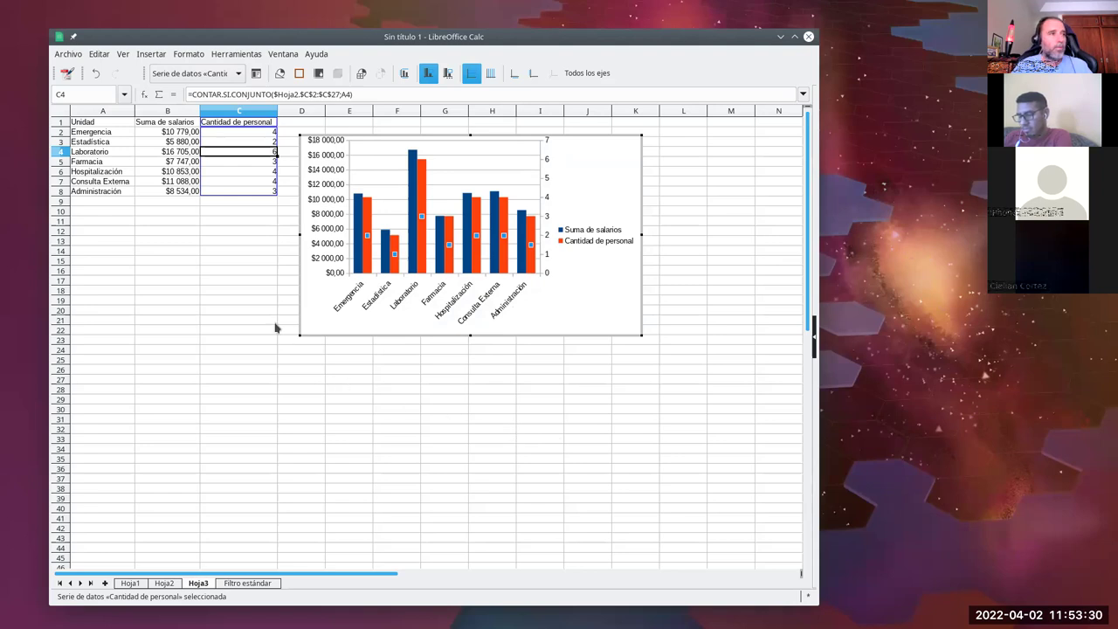
pyautogui.press('Escape')
pyautogui.press('Escape')
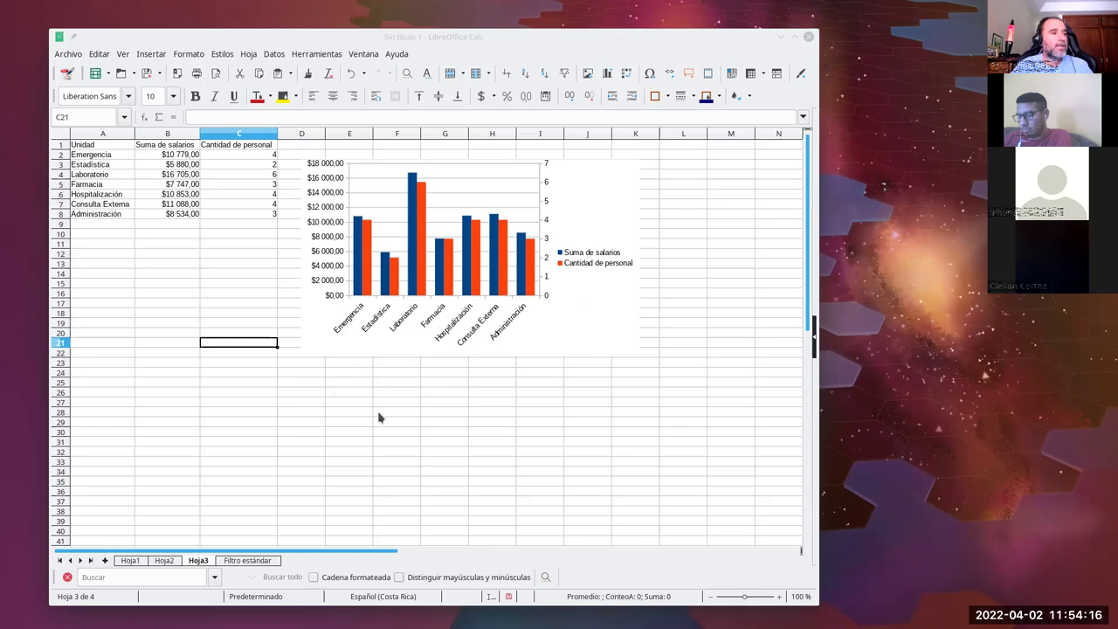
# Step: Insert a points-and-lines line chart on Hoja2 from the Persona and Salario ajustado data in A1:B27
pyautogui.click(131, 561)
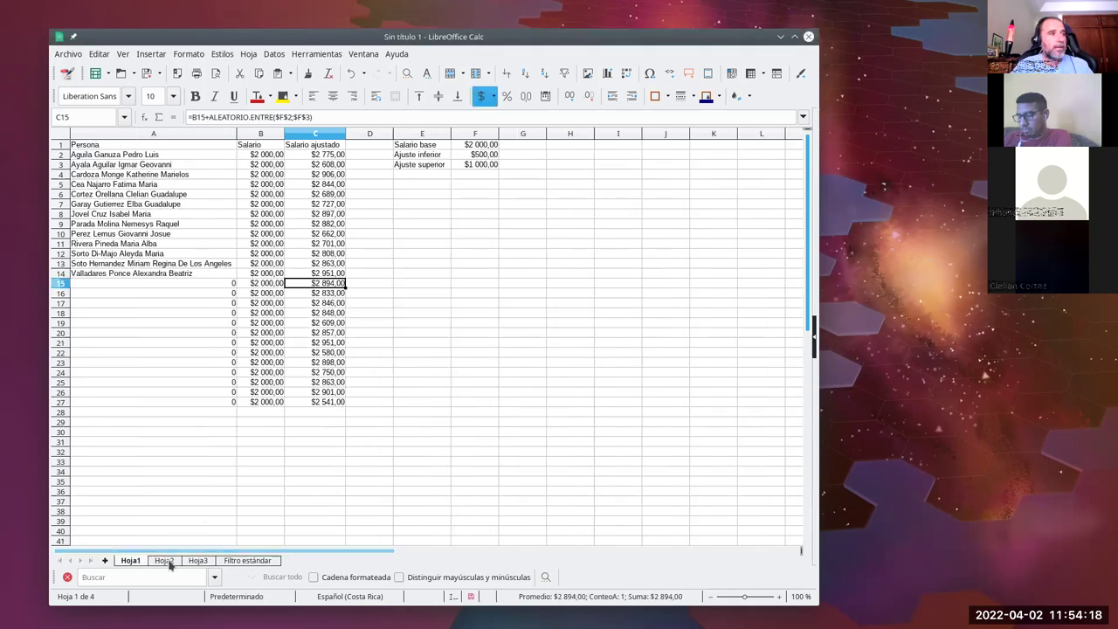
pyautogui.click(163, 560)
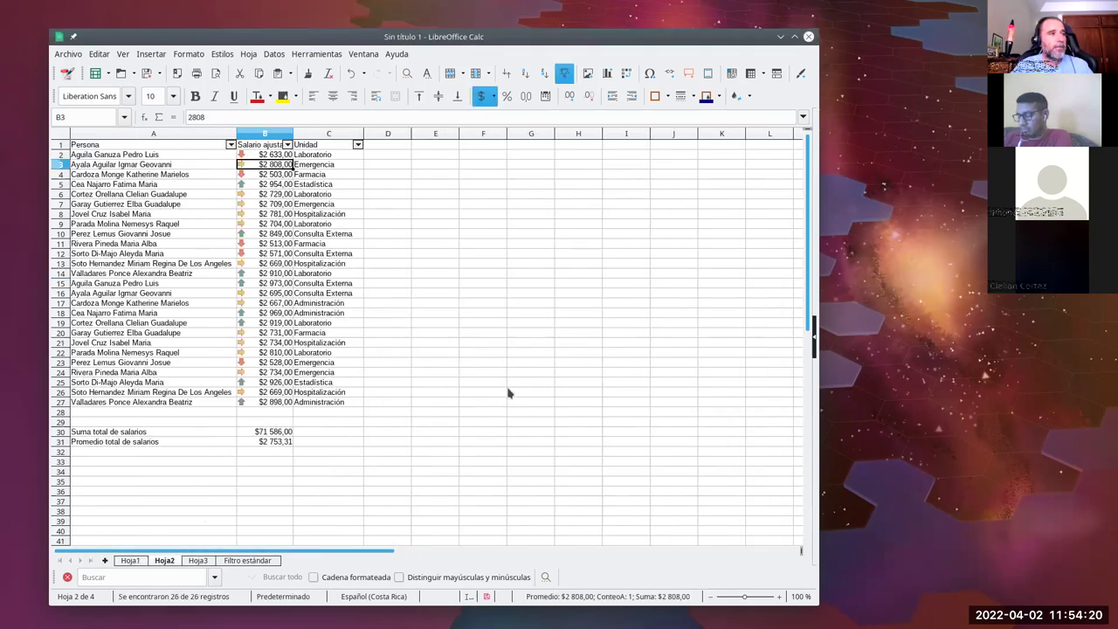
pyautogui.moveTo(164, 146); pyautogui.dragTo(263, 403)
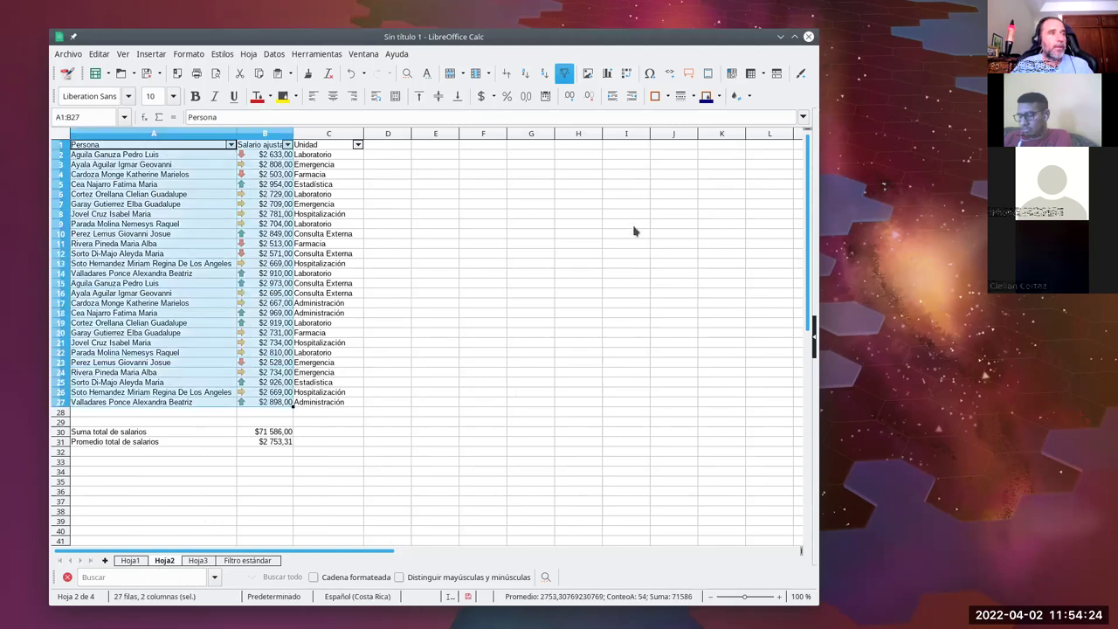
pyautogui.click(607, 74)
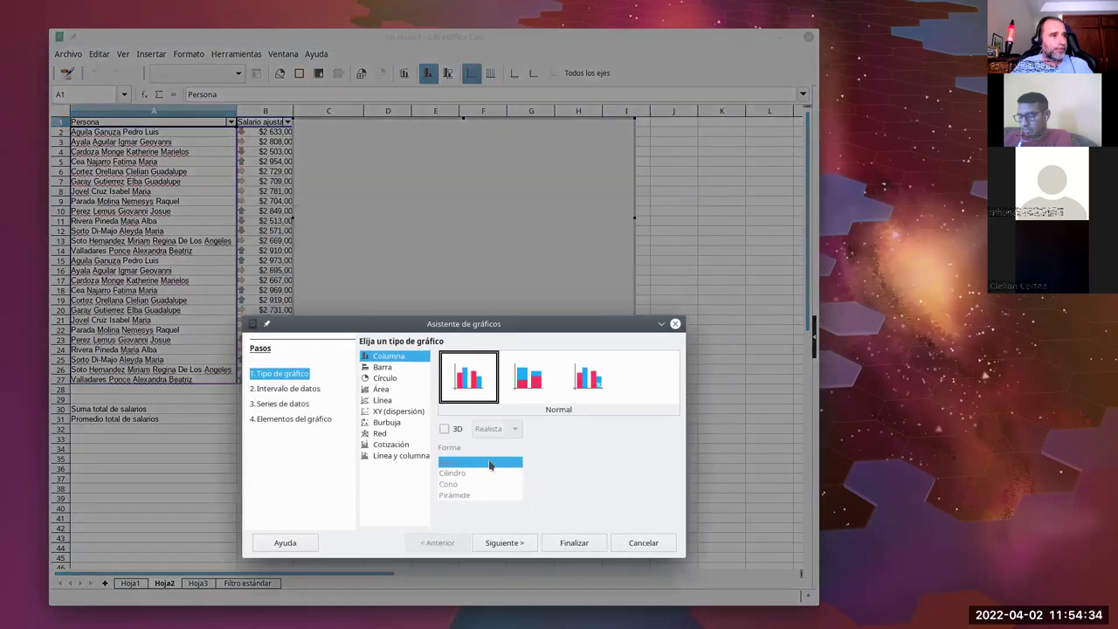
pyautogui.click(392, 401)
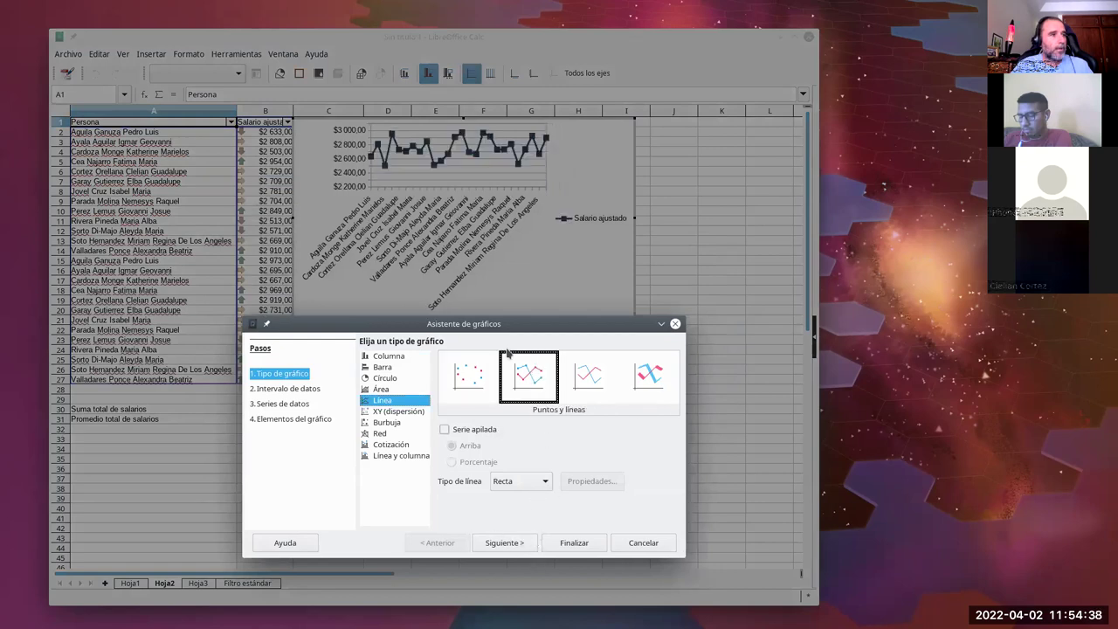
pyautogui.click(569, 542)
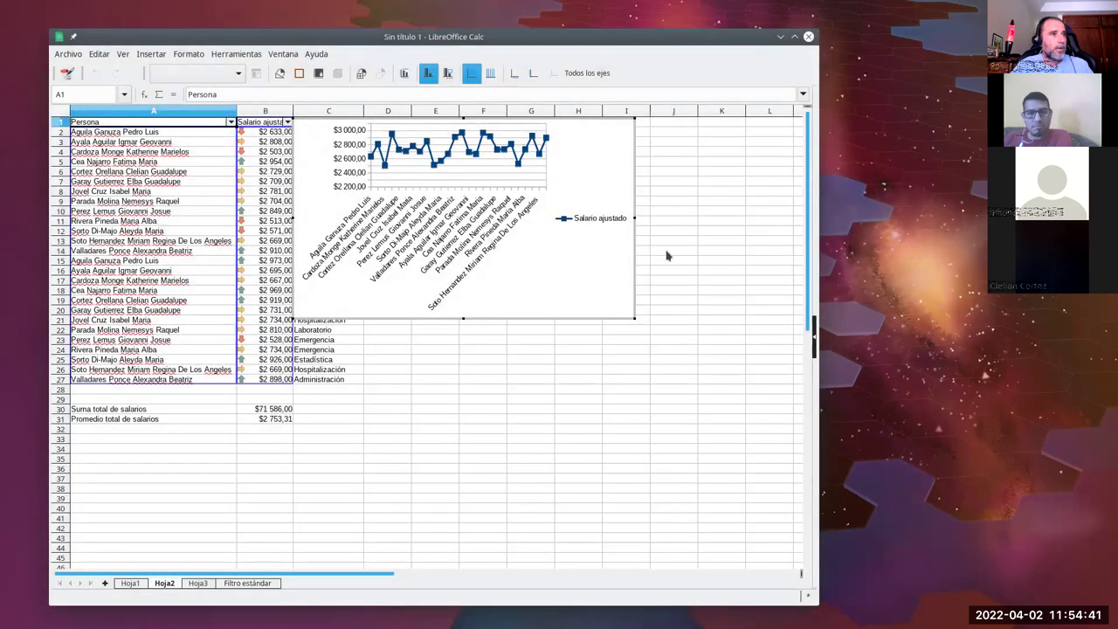
# Step: Add an exponential trend line to the Salario ajustado series of the line chart
pyautogui.click(516, 157)
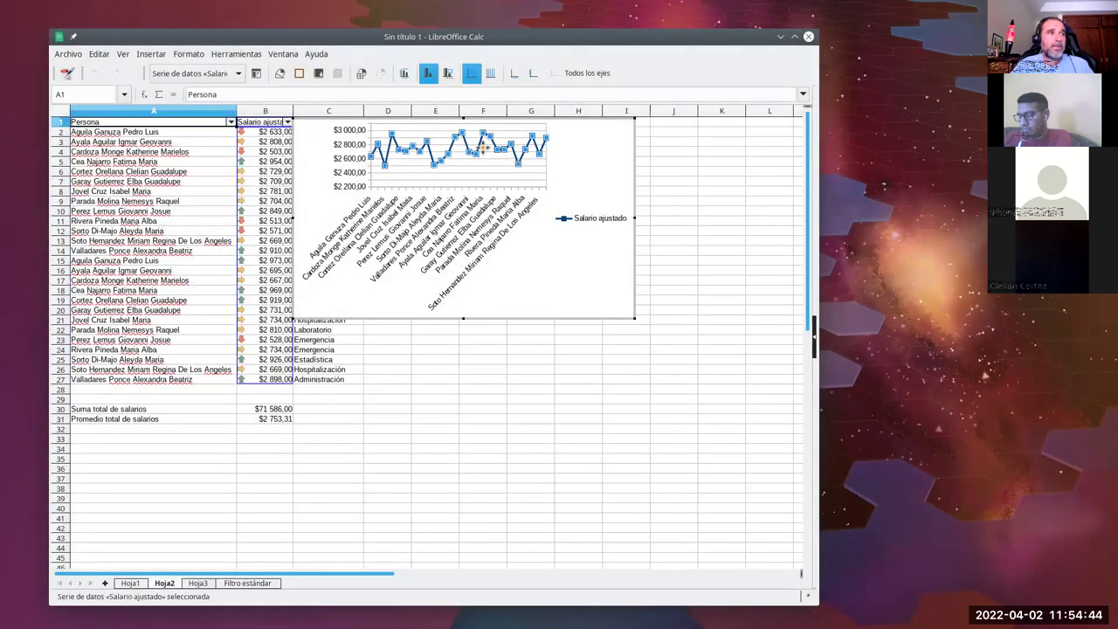
pyautogui.rightClick(477, 150)
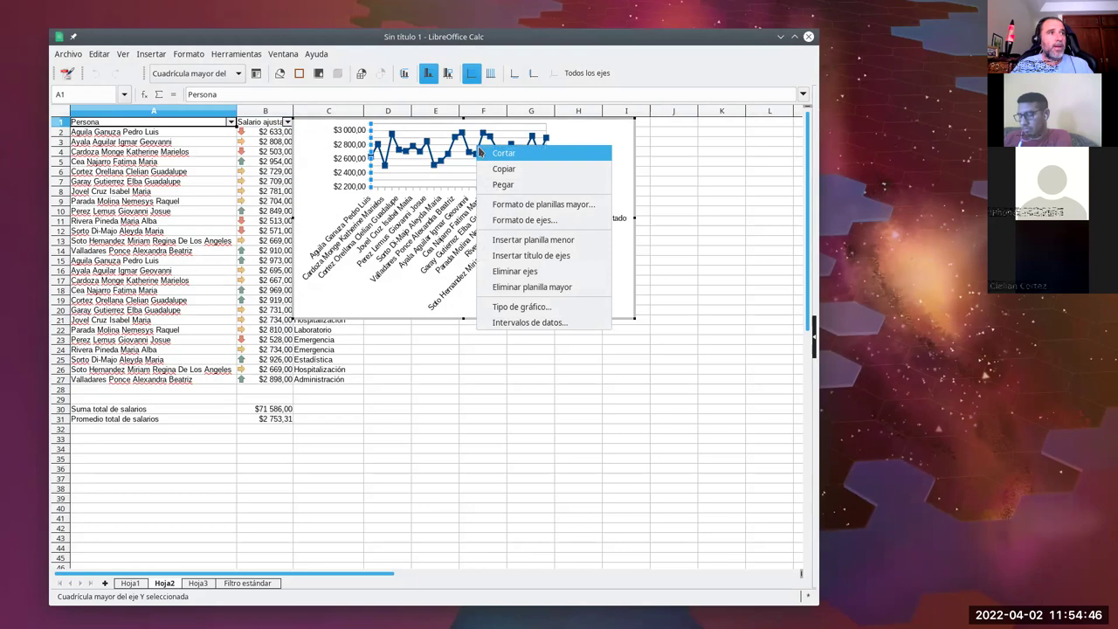
pyautogui.click(396, 148)
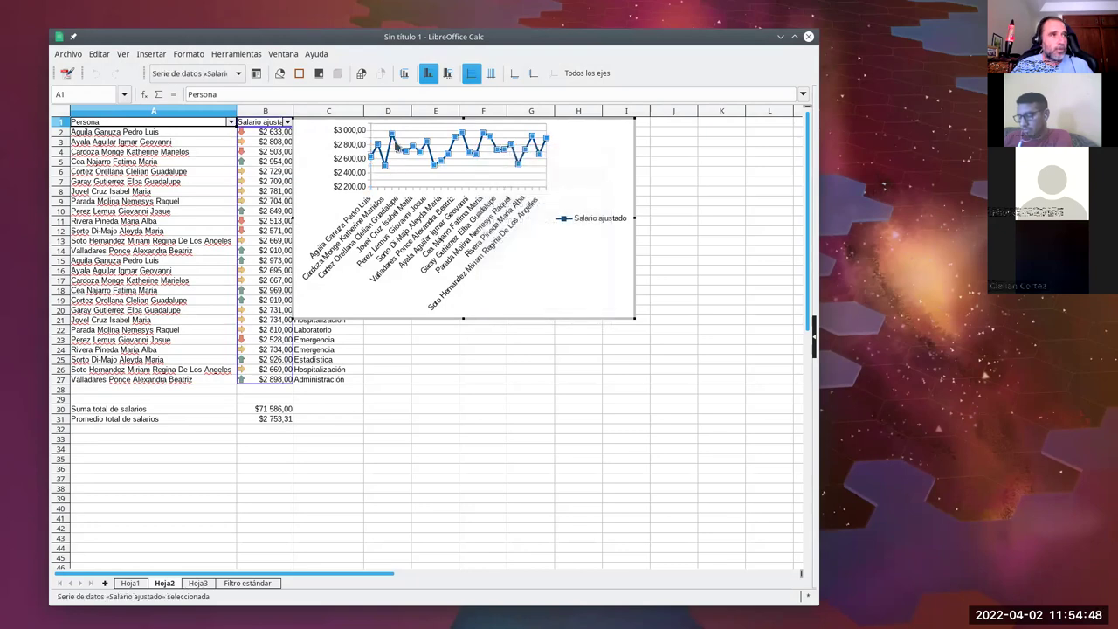
pyautogui.rightClick(397, 147)
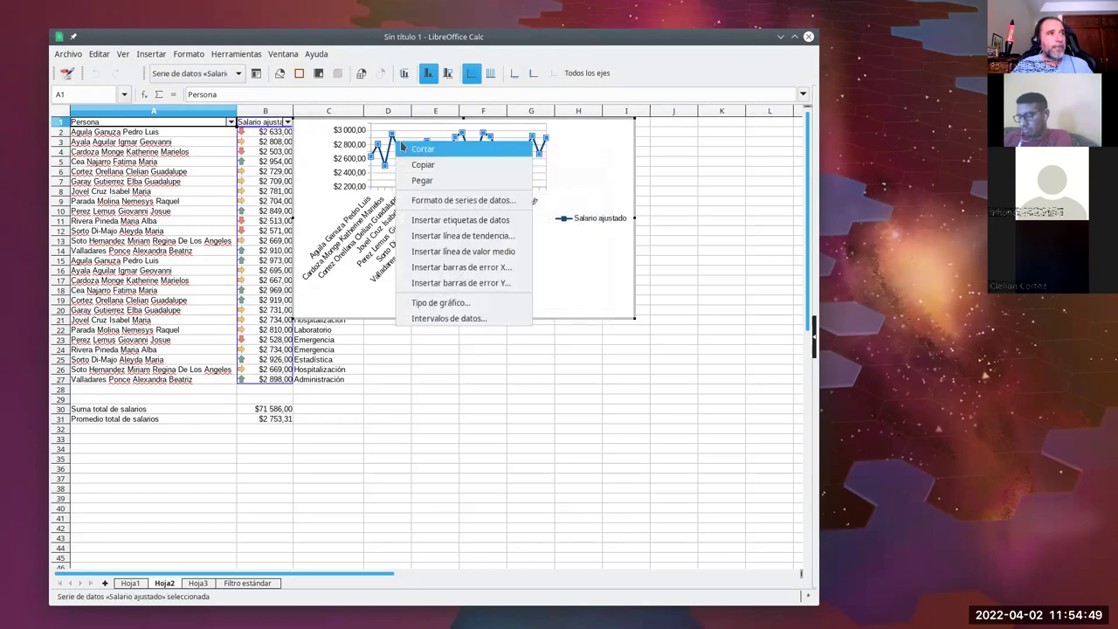
pyautogui.click(491, 239)
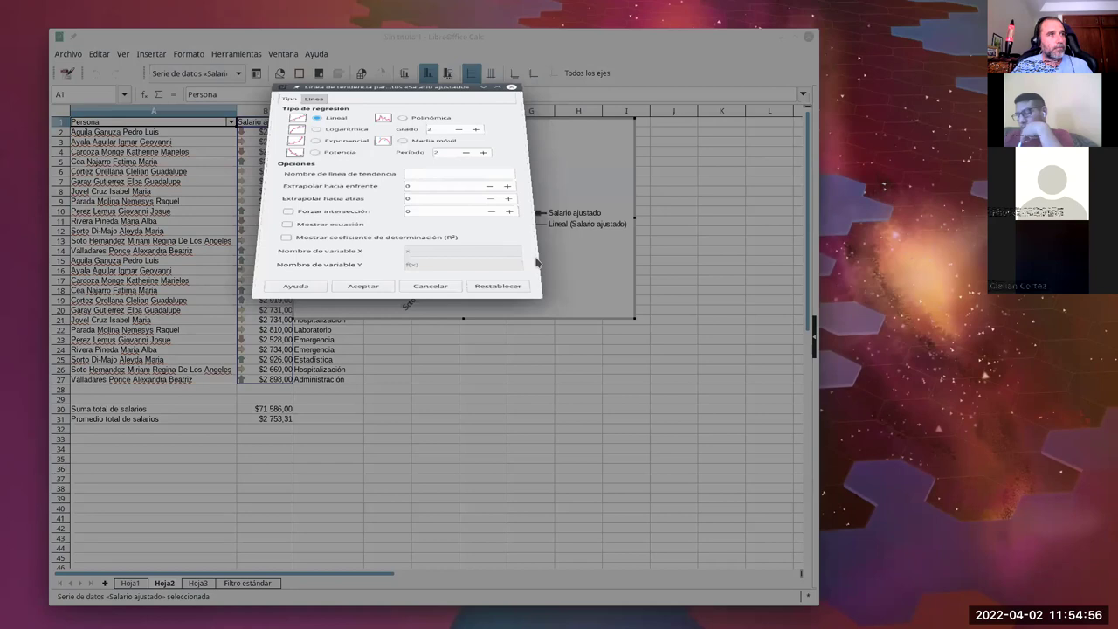
pyautogui.moveTo(421, 129); pyautogui.dragTo(665, 148)
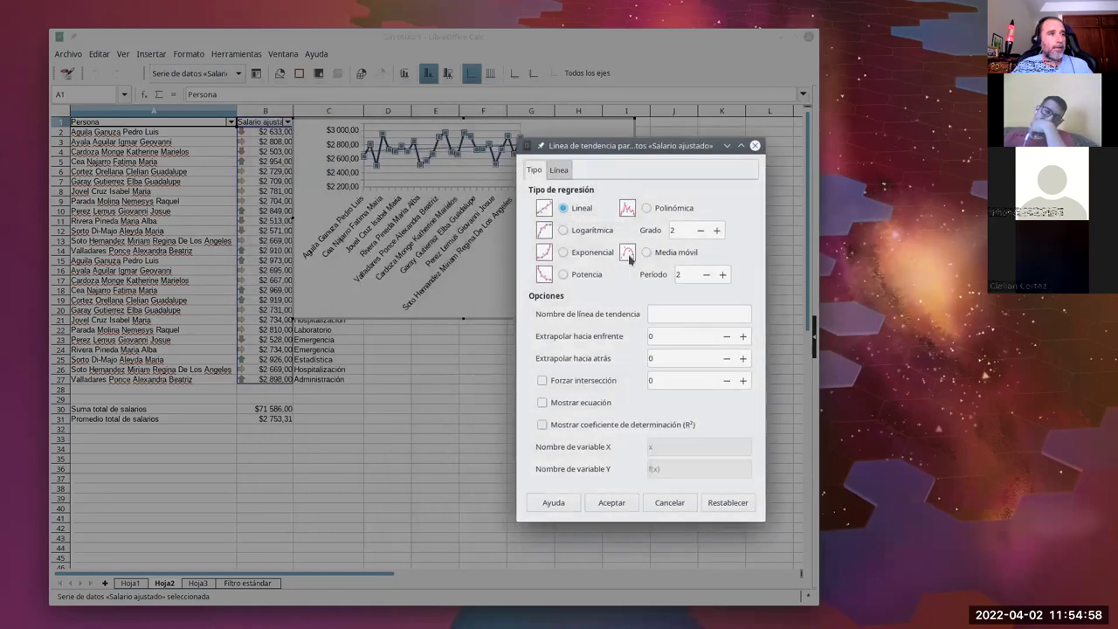
pyautogui.click(562, 251)
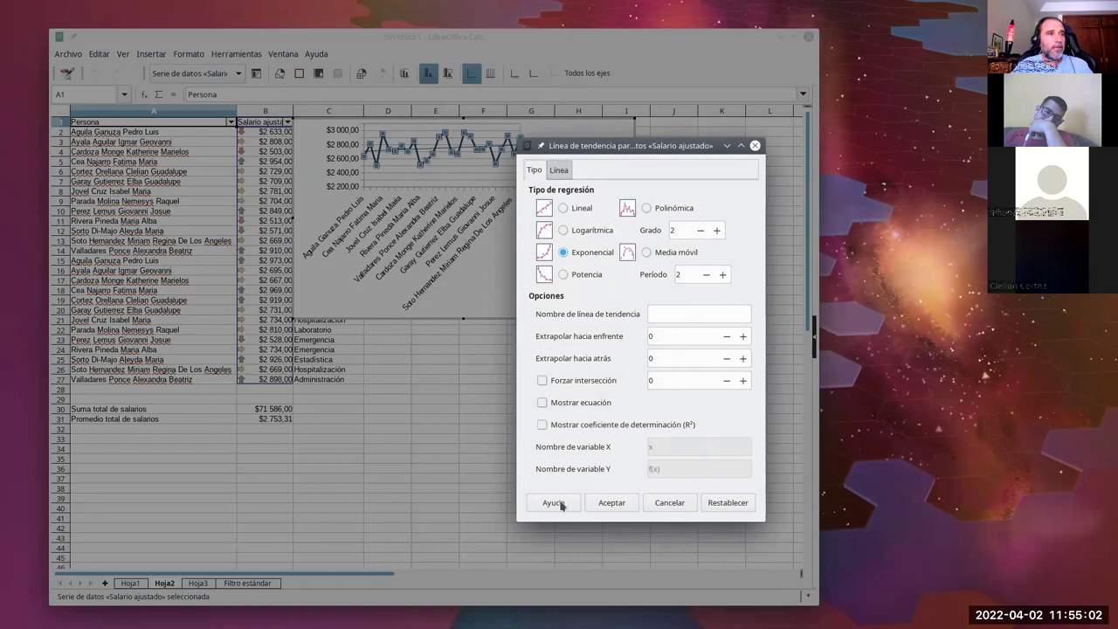
pyautogui.click(612, 504)
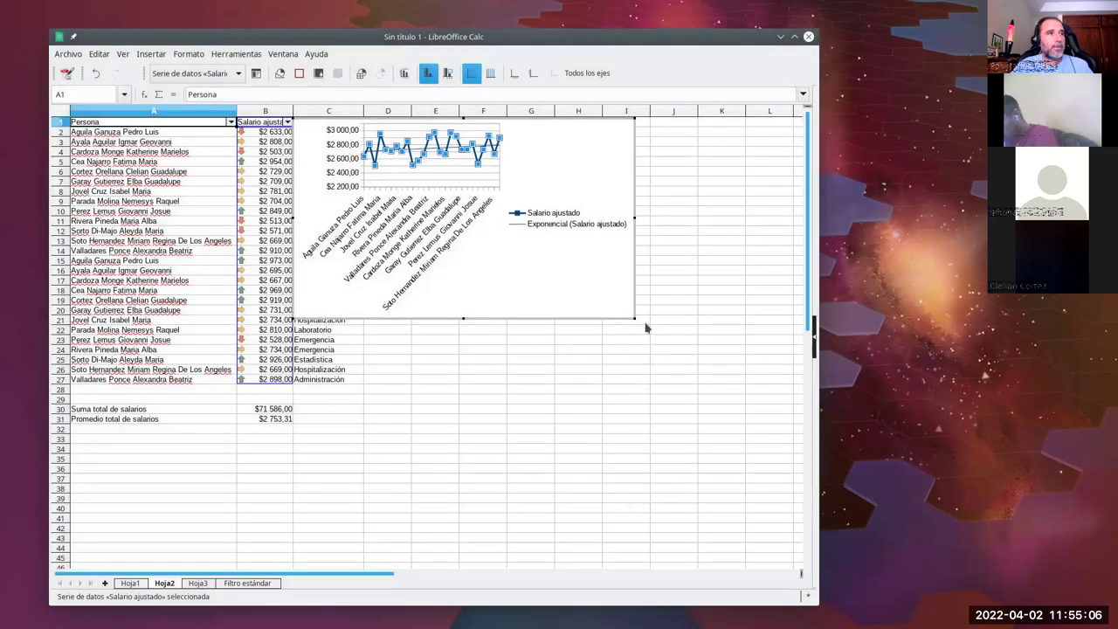
# Step: Enlarge the line chart to about 19.9 × 11.6 cm and leave chart editing
pyautogui.moveTo(637, 322); pyautogui.dragTo(647, 333)
pyautogui.moveTo(709, 365); pyautogui.dragTo(711, 367)
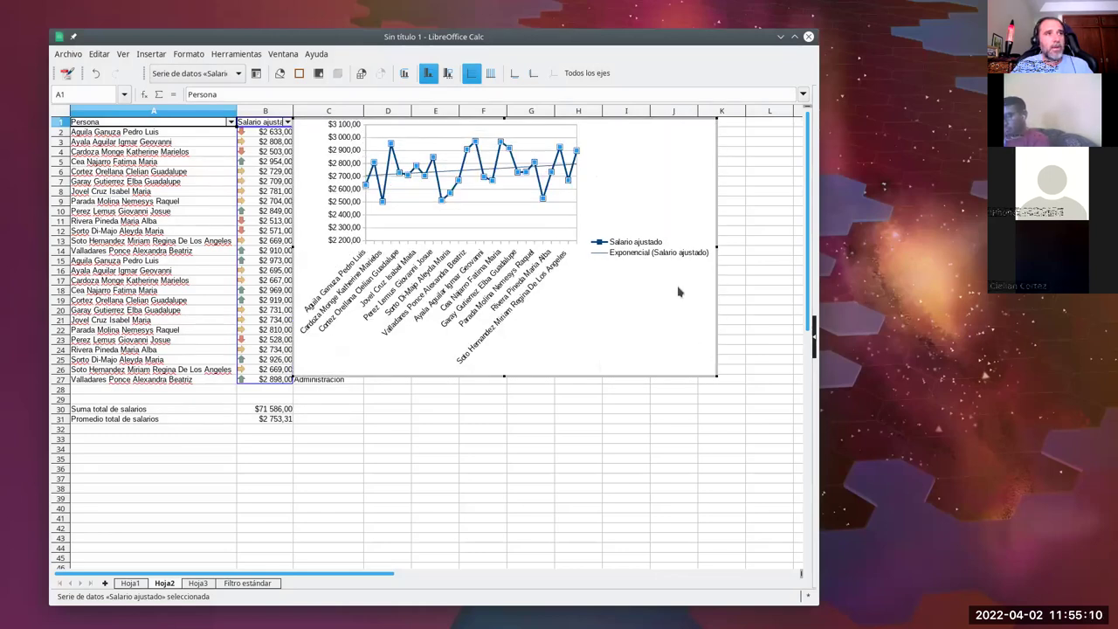
pyautogui.click(588, 277)
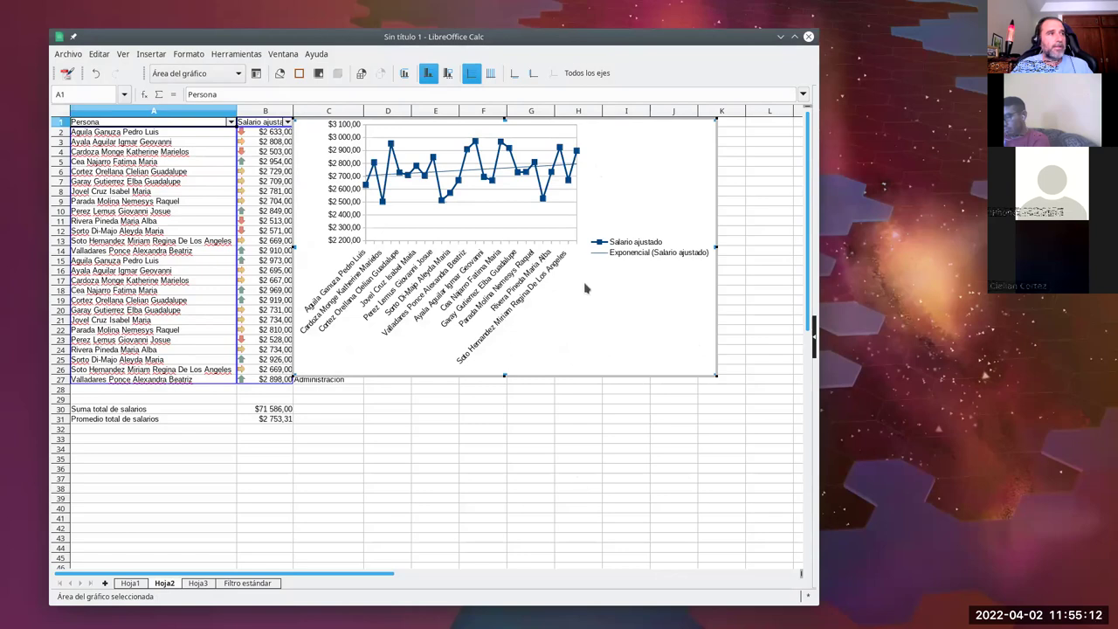
pyautogui.press('Escape')
pyautogui.click(528, 474)
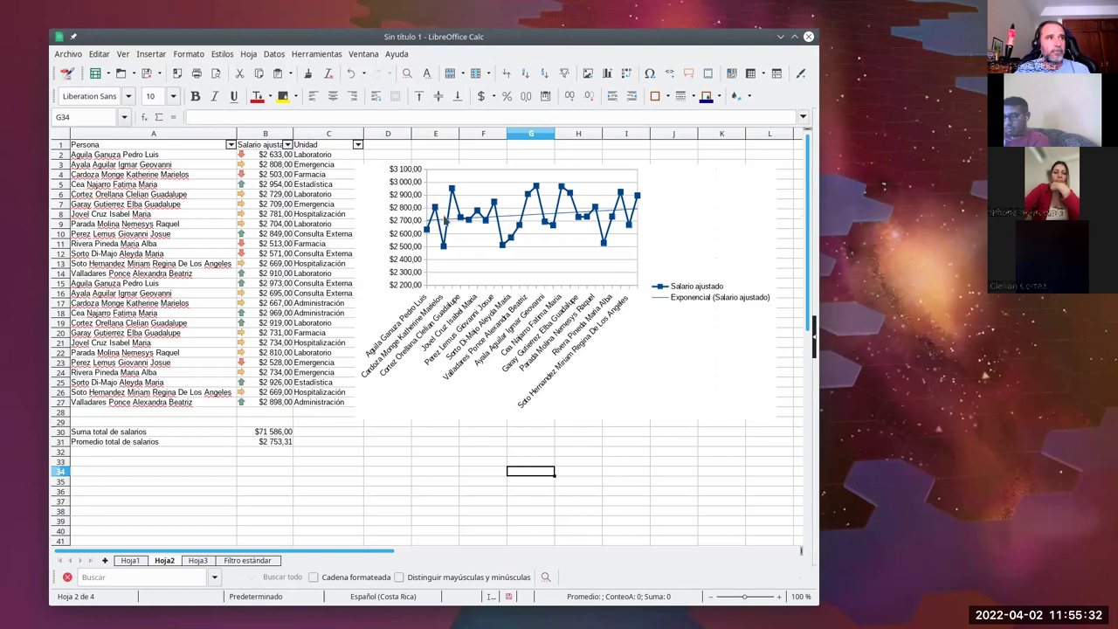
# Step: Move the line chart clear of the Unidad column, to about 14.7 cm across and 0.3 cm down, and deselect it
pyautogui.click(399, 196)
pyautogui.moveTo(399, 197); pyautogui.dragTo(425, 179)
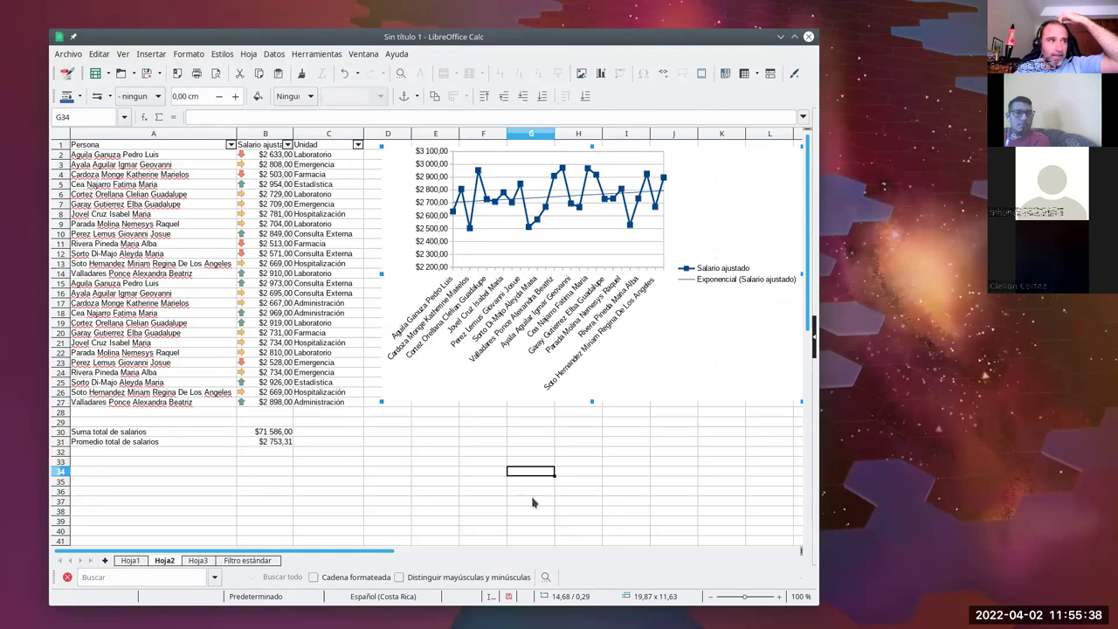
pyautogui.click(322, 463)
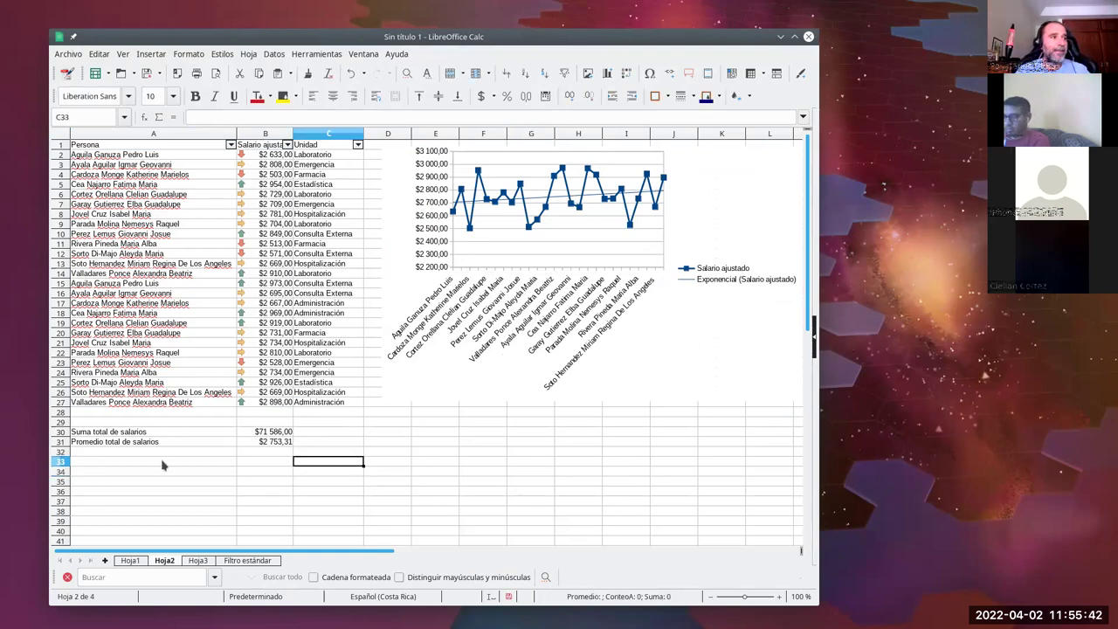
# Step: Enter the label "Desviación estándar" in A32, below the average salary label
pyautogui.scroll(-1, 161, 466)
pyautogui.click(117, 422)
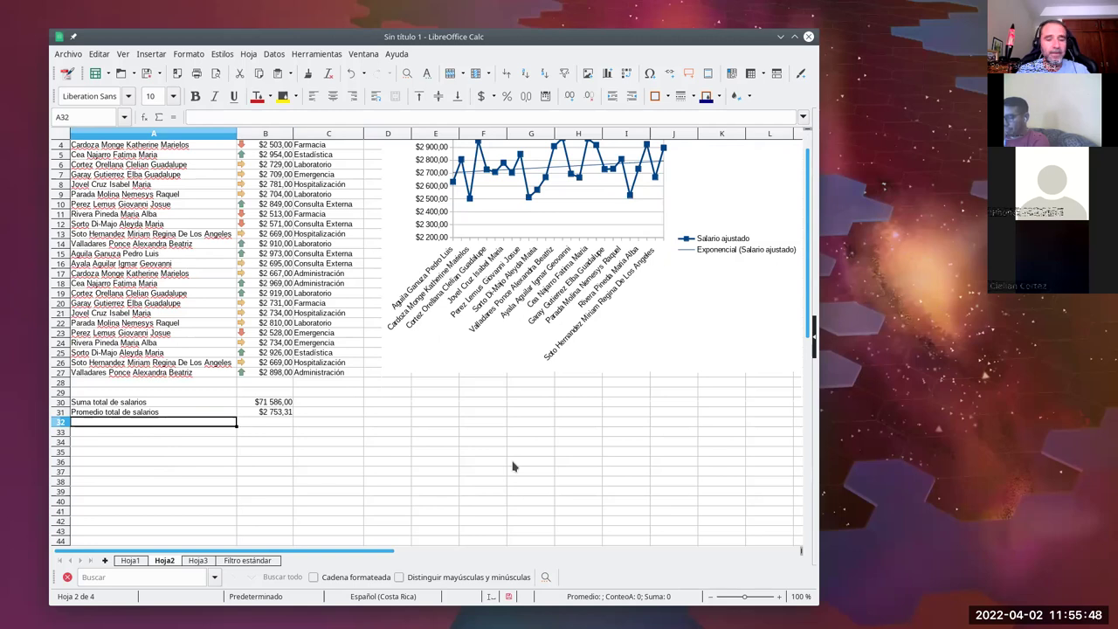
pyautogui.write('D')
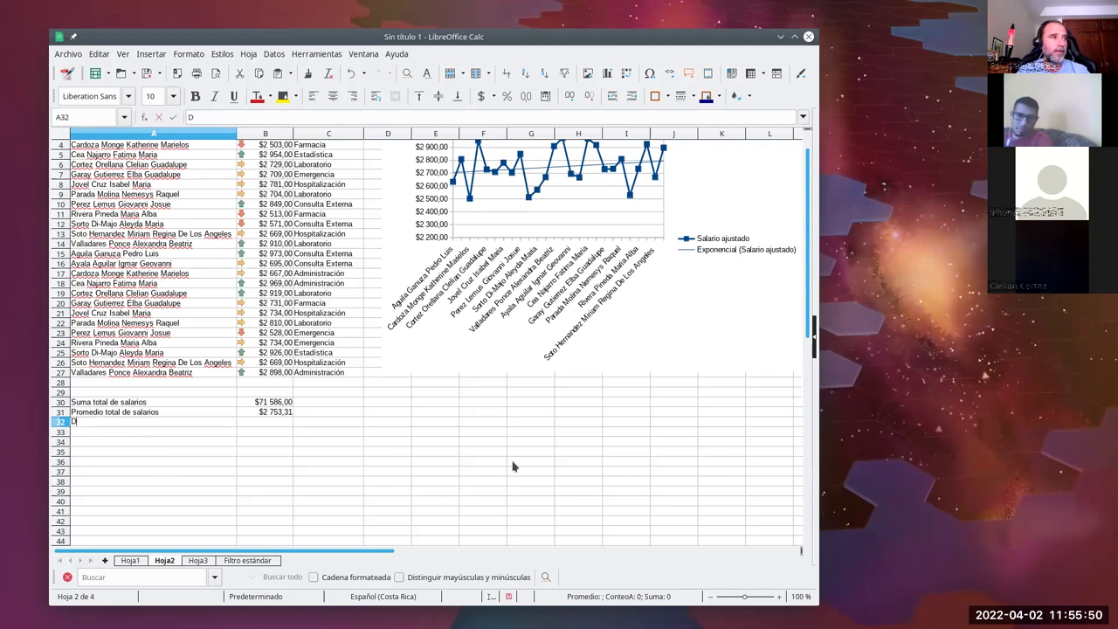
pyautogui.write('esviación estándar')
pyautogui.press('Return')
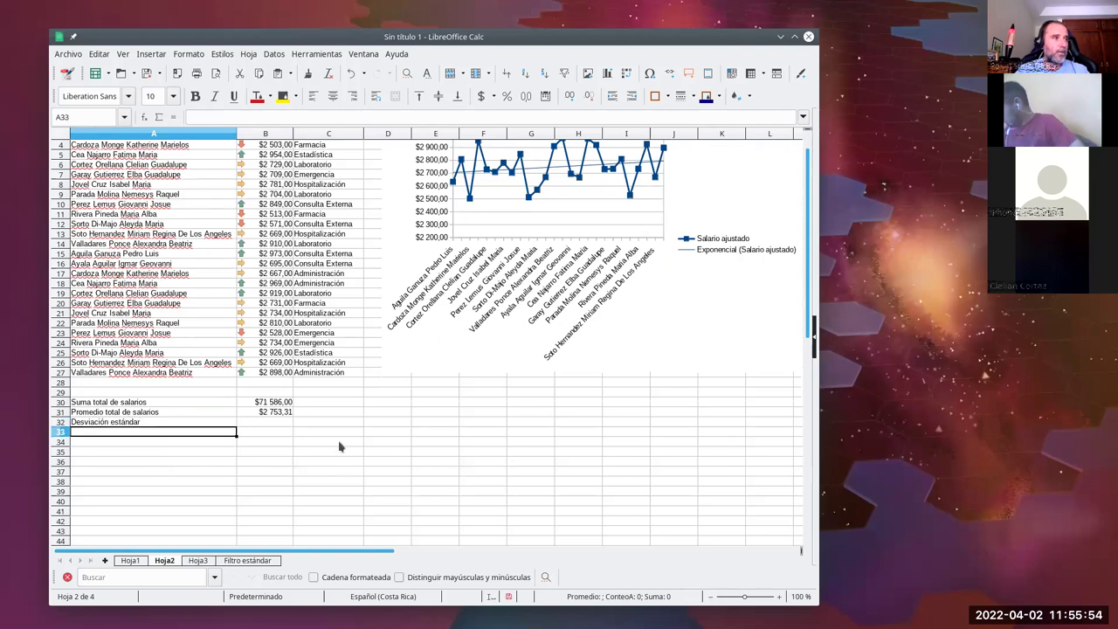
# Step: Calculate the standard deviation of the adjusted salaries in B32 with =DESVEST(B2:B27)
pyautogui.click(277, 422)
pyautogui.write('=de')
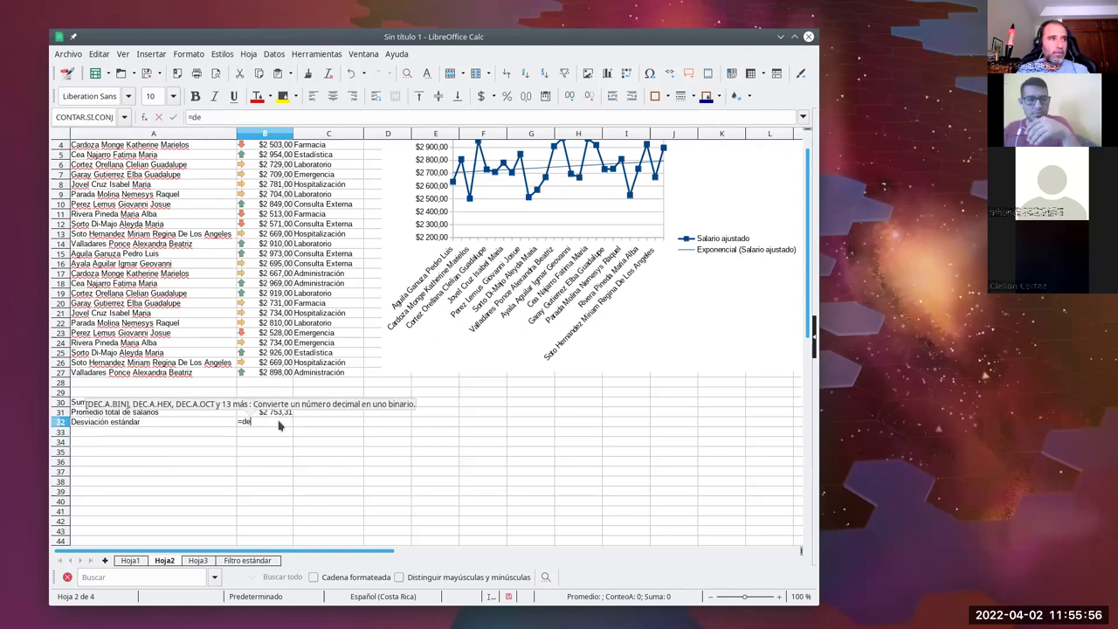
pyautogui.write('sce')
pyautogui.press('BackSpace')
pyautogui.press('BackSpace')
pyautogui.write('vest')
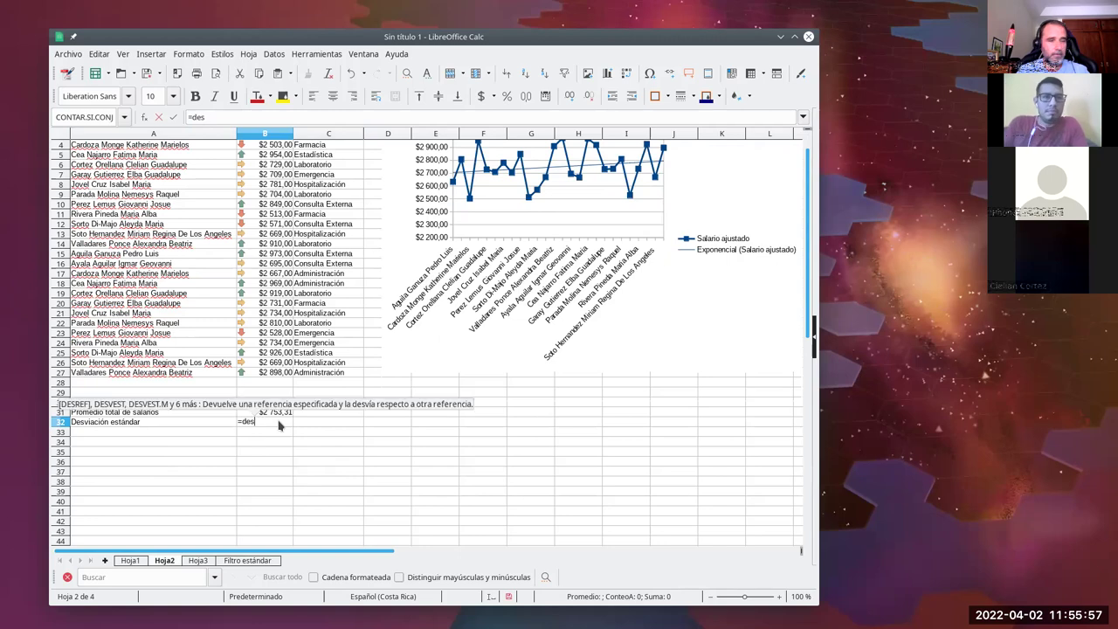
pyautogui.write('(')
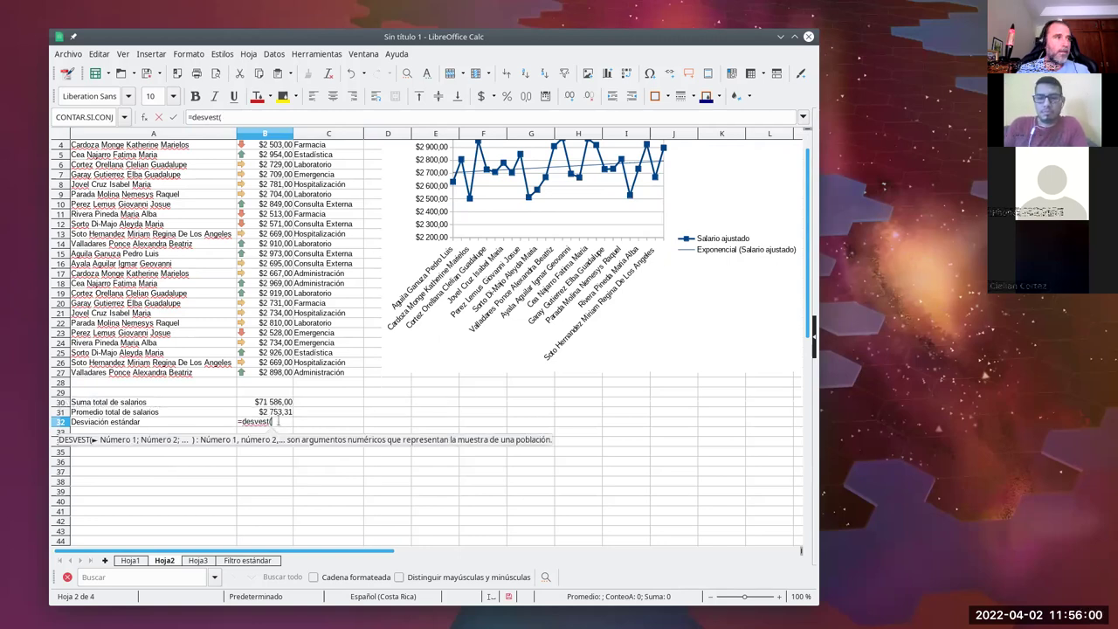
pyautogui.scroll(1, 278, 162)
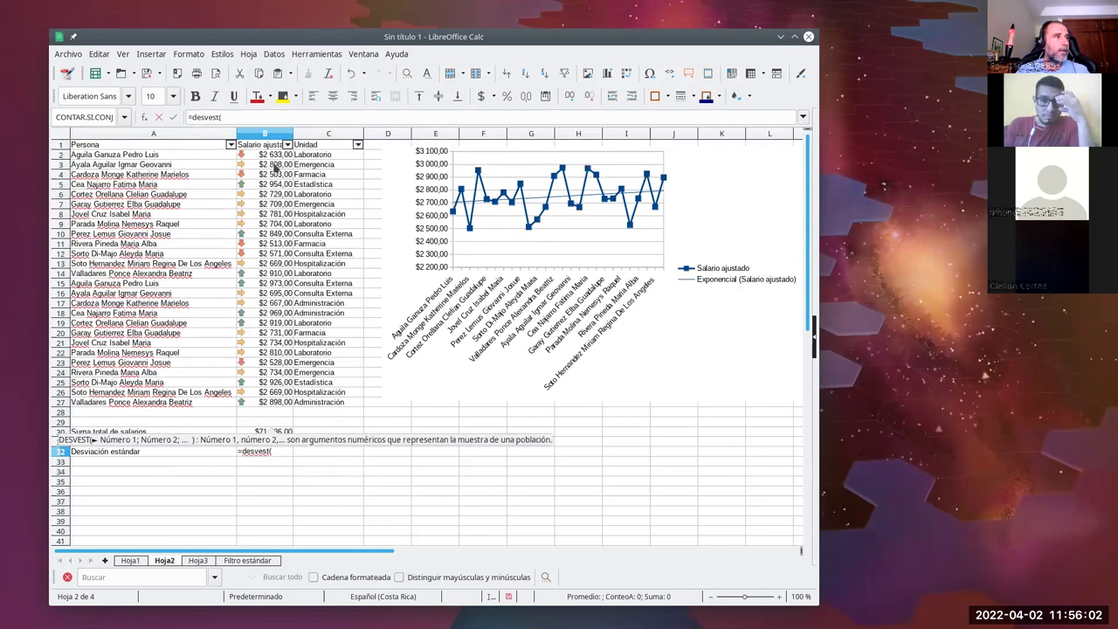
pyautogui.moveTo(273, 157); pyautogui.dragTo(261, 406)
pyautogui.press('Return')
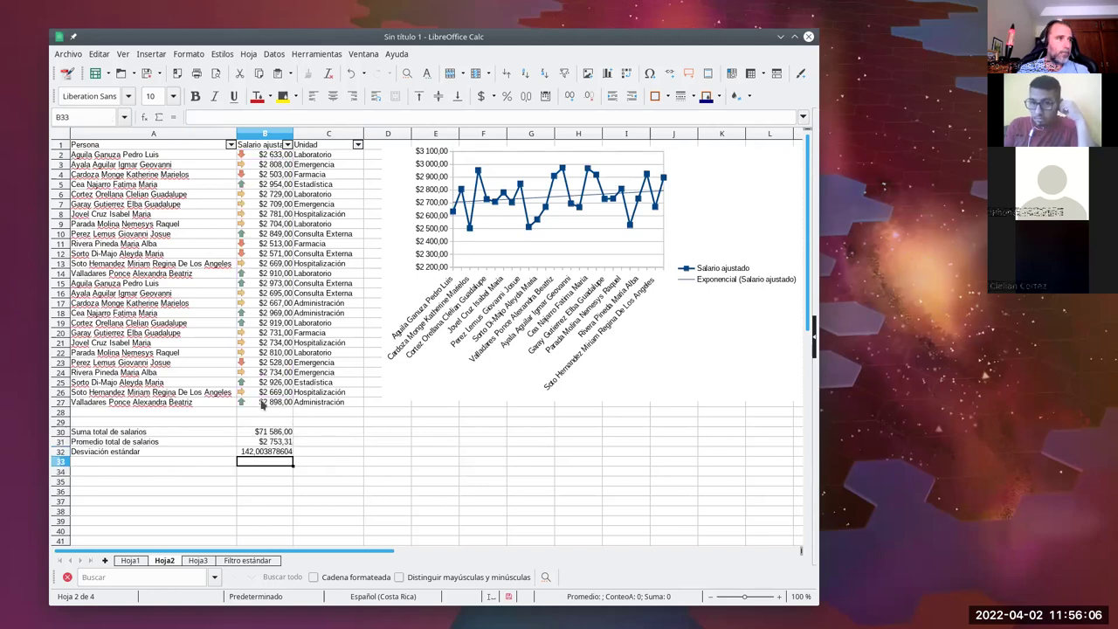
pyautogui.press('Up')
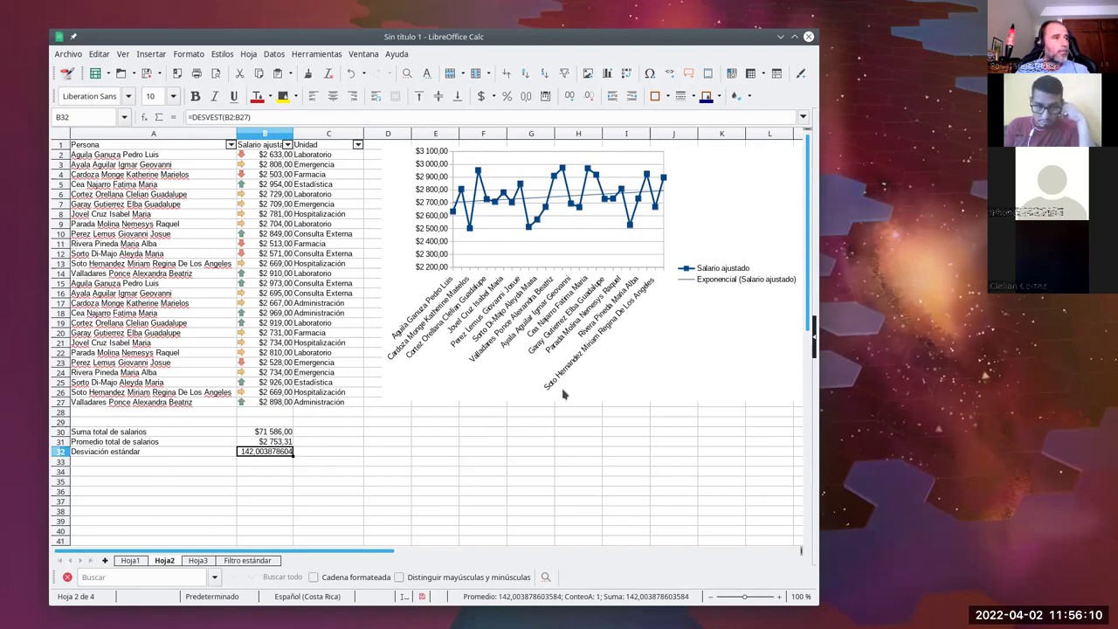
# Step: Enter the label "Grupos salariales" in A34, two rows below the standard deviation label
pyautogui.click(208, 473)
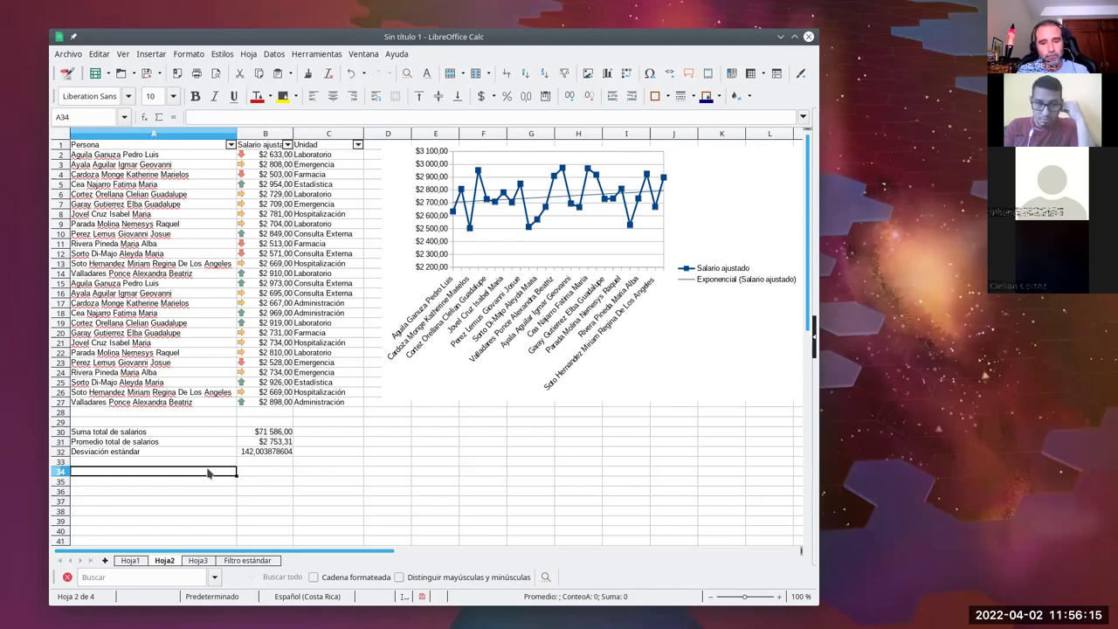
pyautogui.write('Grup')
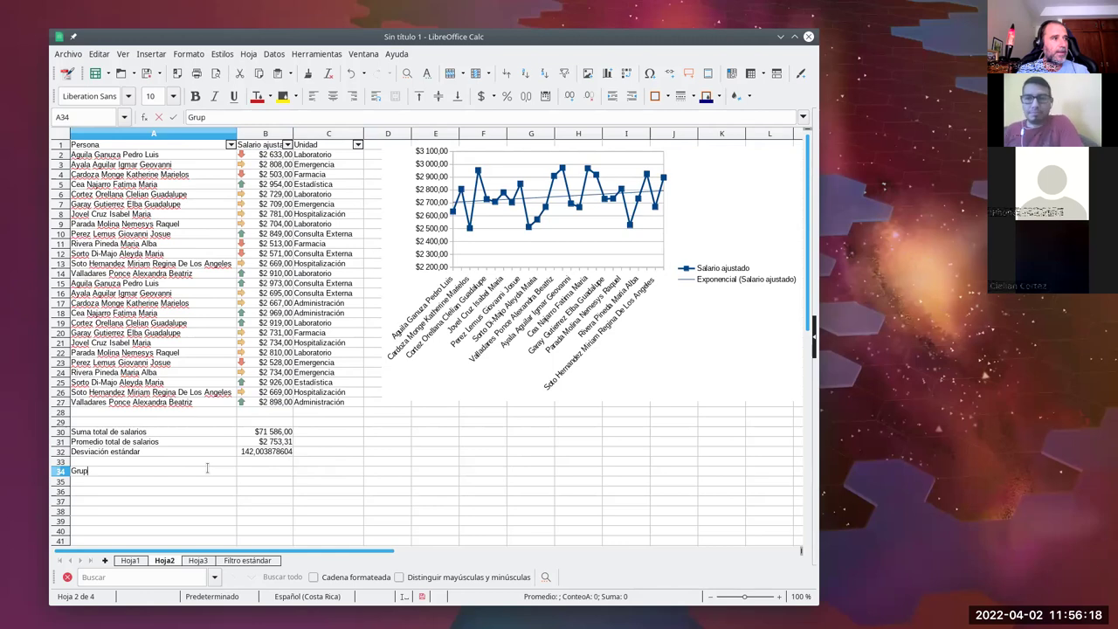
pyautogui.write('os salariales')
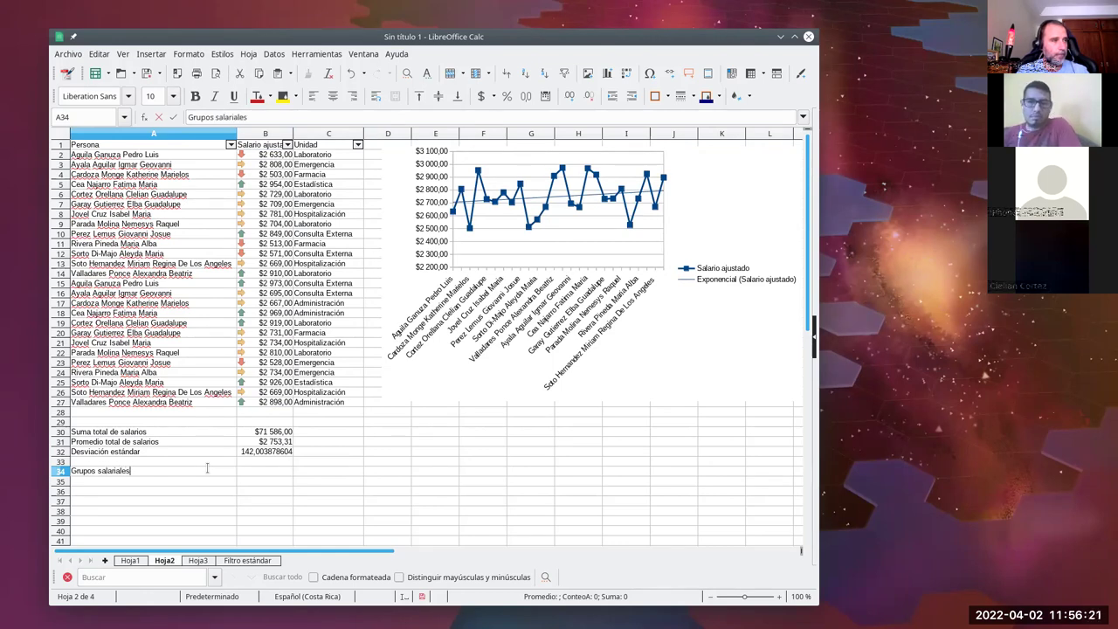
pyautogui.press('Return')
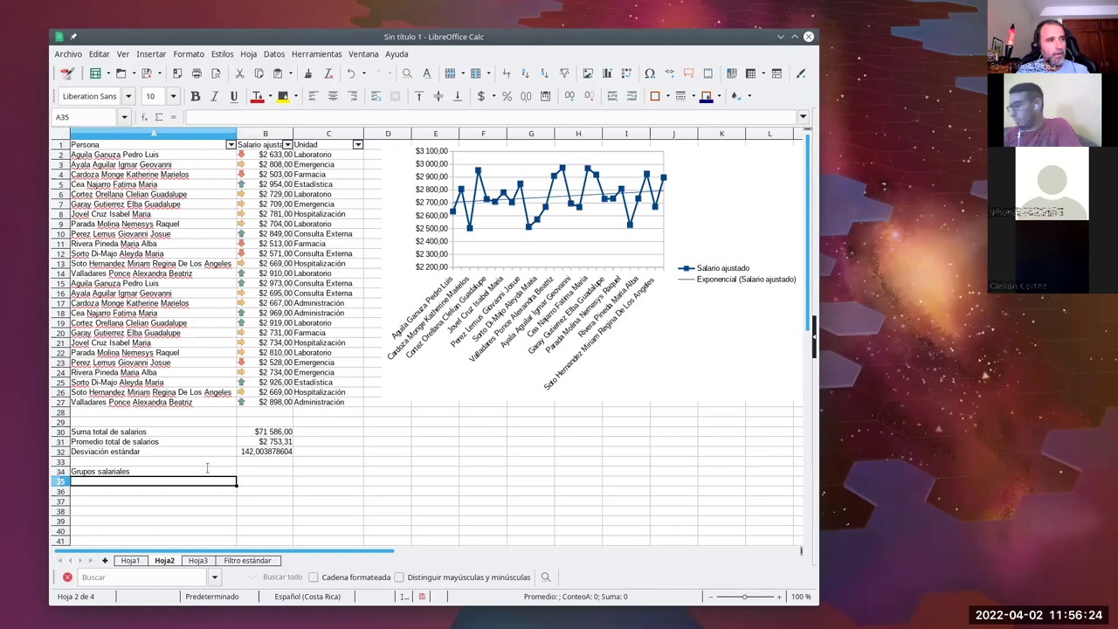
# Step: List the salary groups in A35:A45 by entering 2500 and 2550 and filling the series down to 3000
pyautogui.write('2000')
pyautogui.press('BackSpace')
pyautogui.press('BackSpace')
pyautogui.write('500')
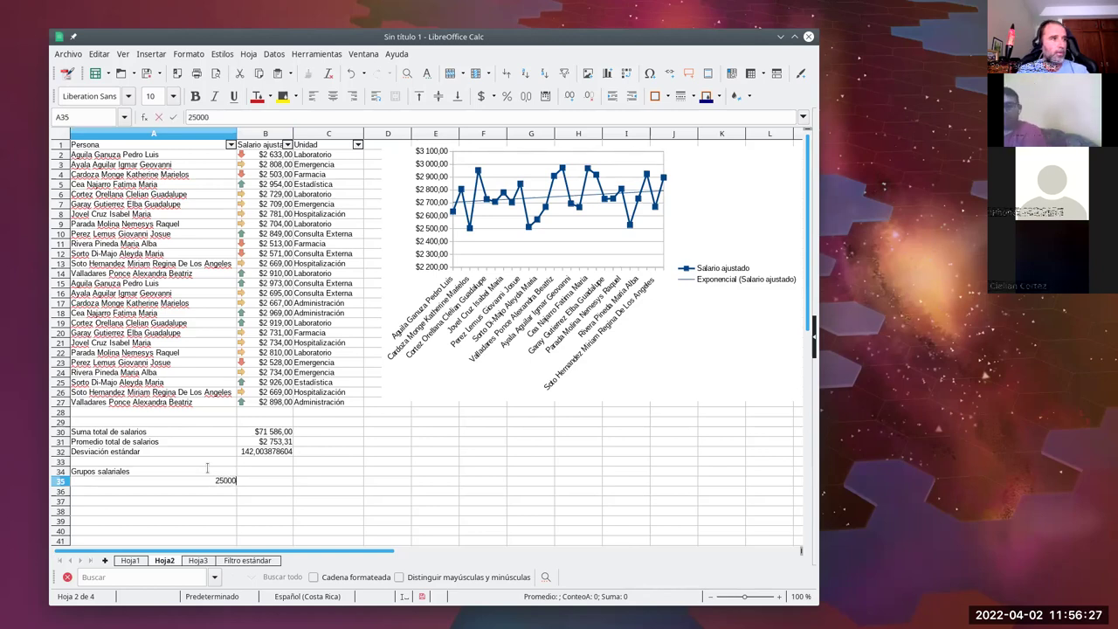
pyautogui.press('Return')
pyautogui.write('2550')
pyautogui.press('Return')
pyautogui.moveTo(218, 481); pyautogui.dragTo(231, 528)
pyautogui.click(259, 462)
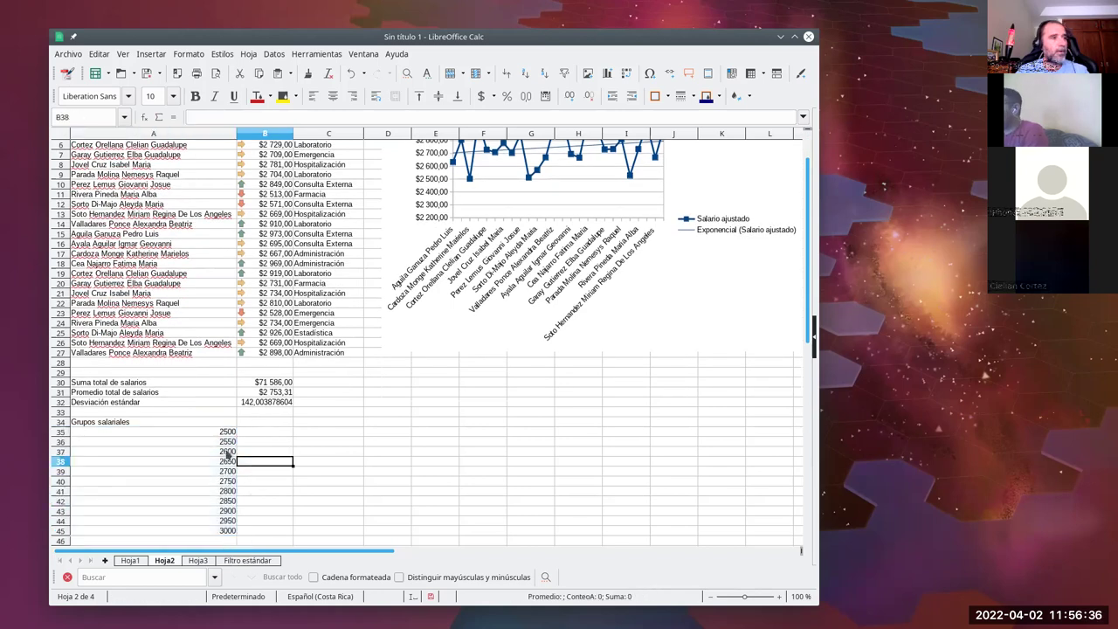
# Step: Enter the heading "Distribución" in B34, beside the salary groups label
pyautogui.scroll(2, 297, 278)
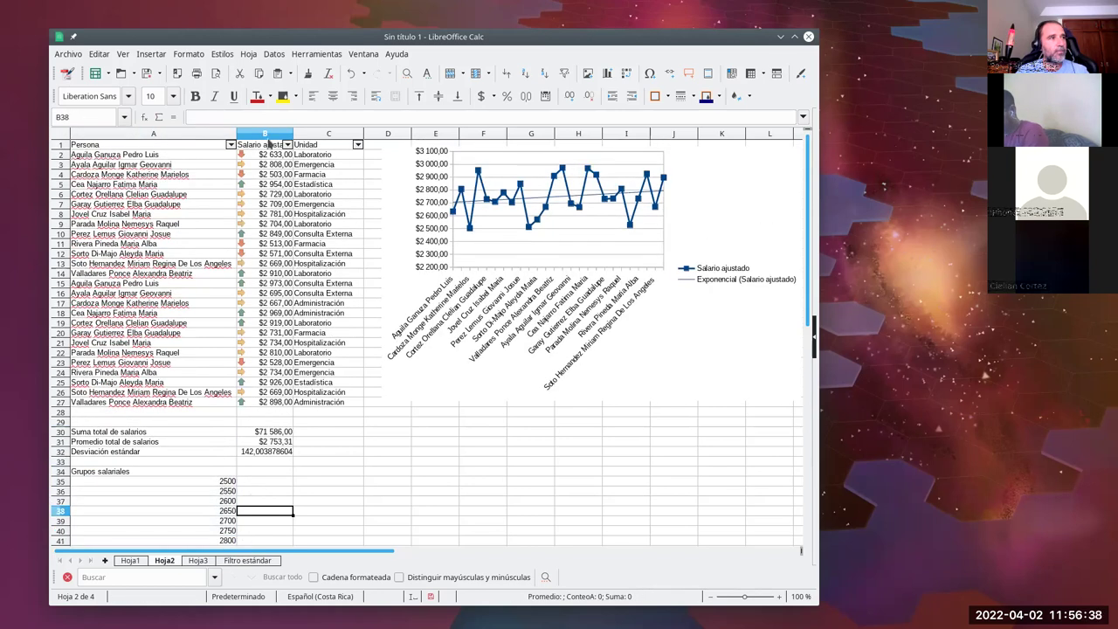
pyautogui.scroll(-1, 225, 498)
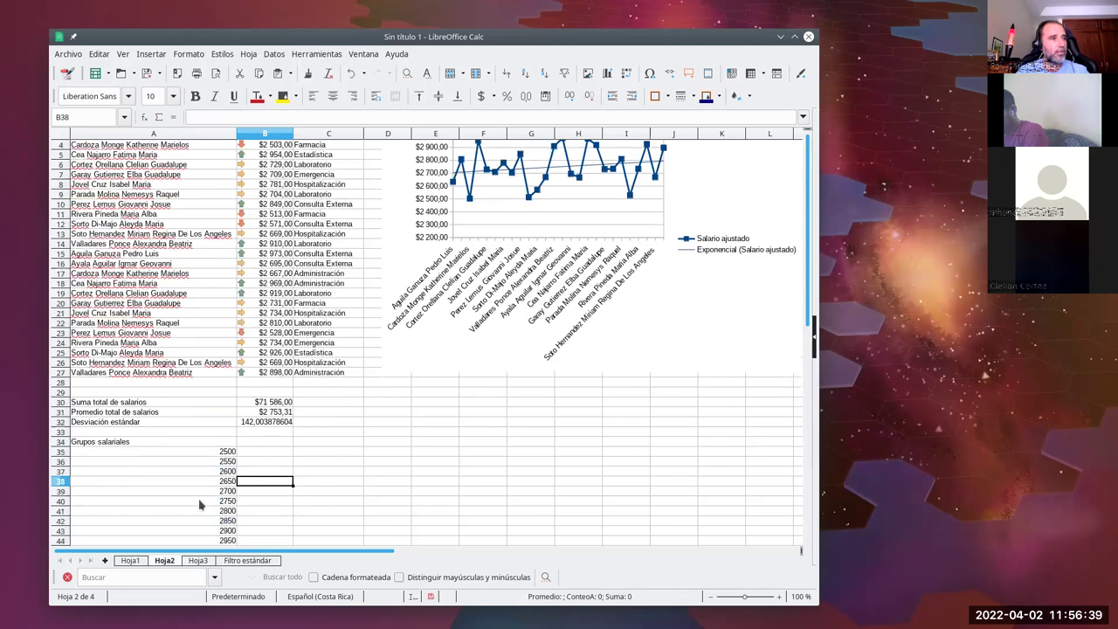
pyautogui.click(262, 452)
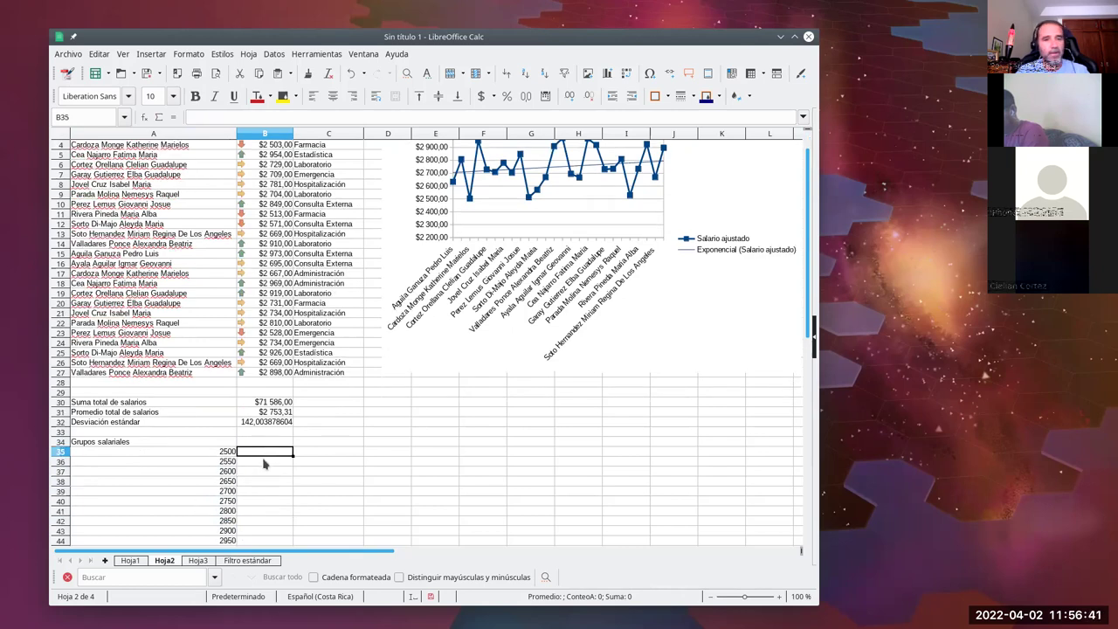
pyautogui.click(253, 443)
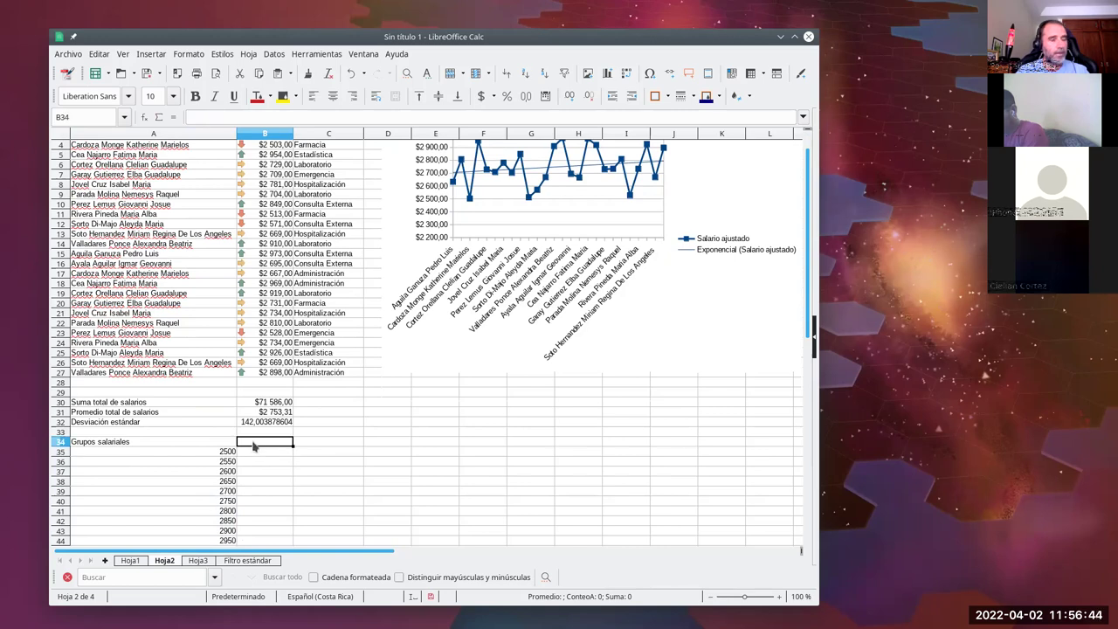
pyautogui.write('Distri')
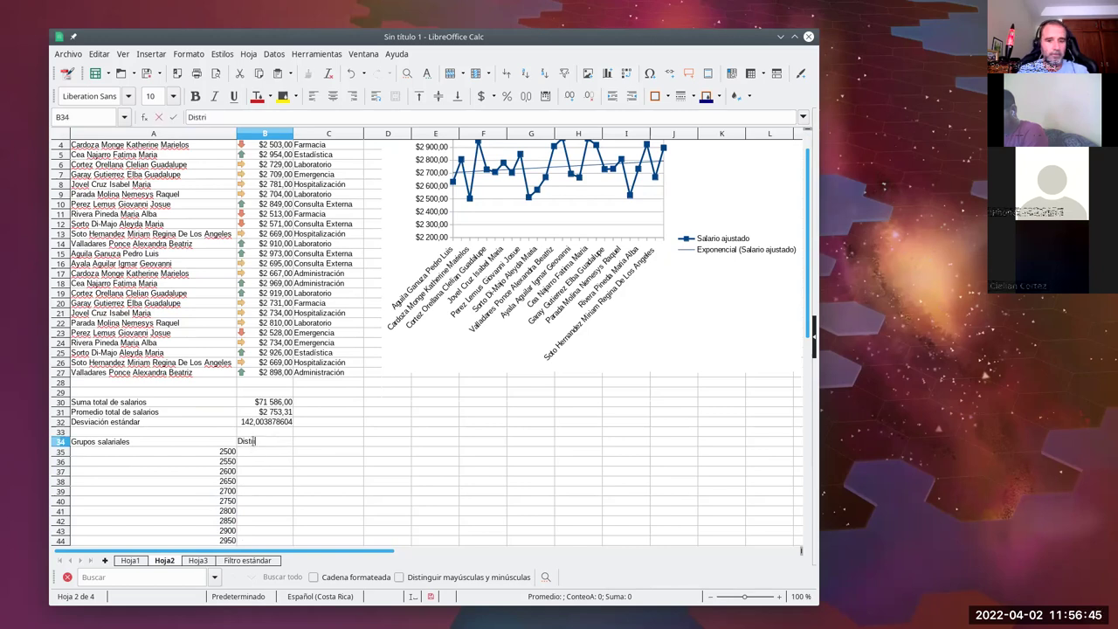
pyautogui.write('bución')
pyautogui.press('Return')
# Step: Calculate the normal density of the first salary group in B35 with =DISTR.NORM(A35;$B$31;$B$32;0)
pyautogui.write('=')
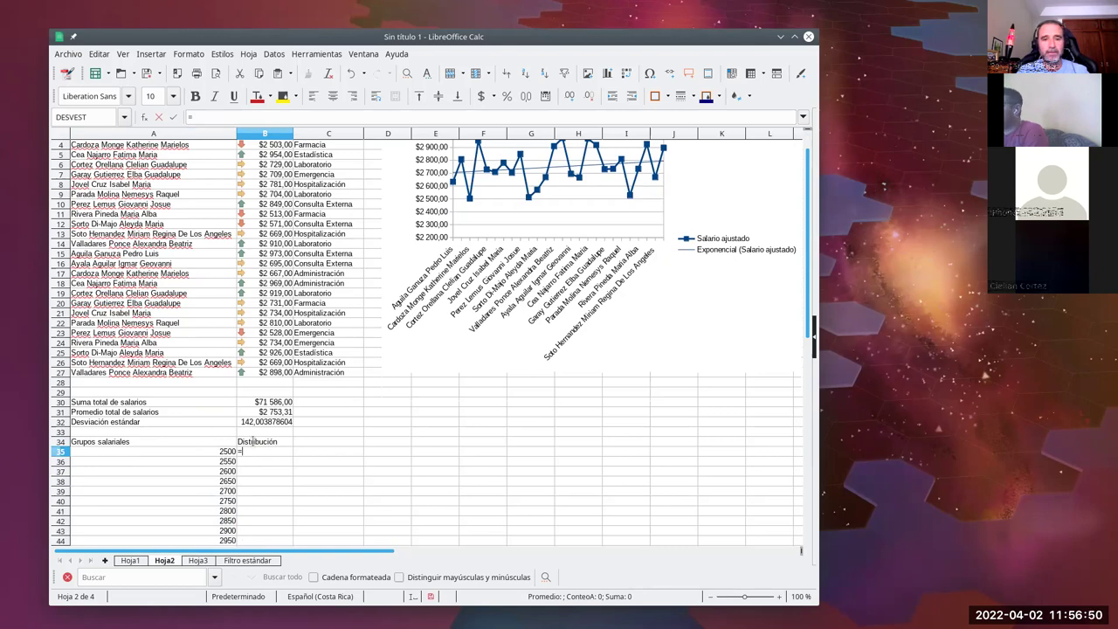
pyautogui.write('dis')
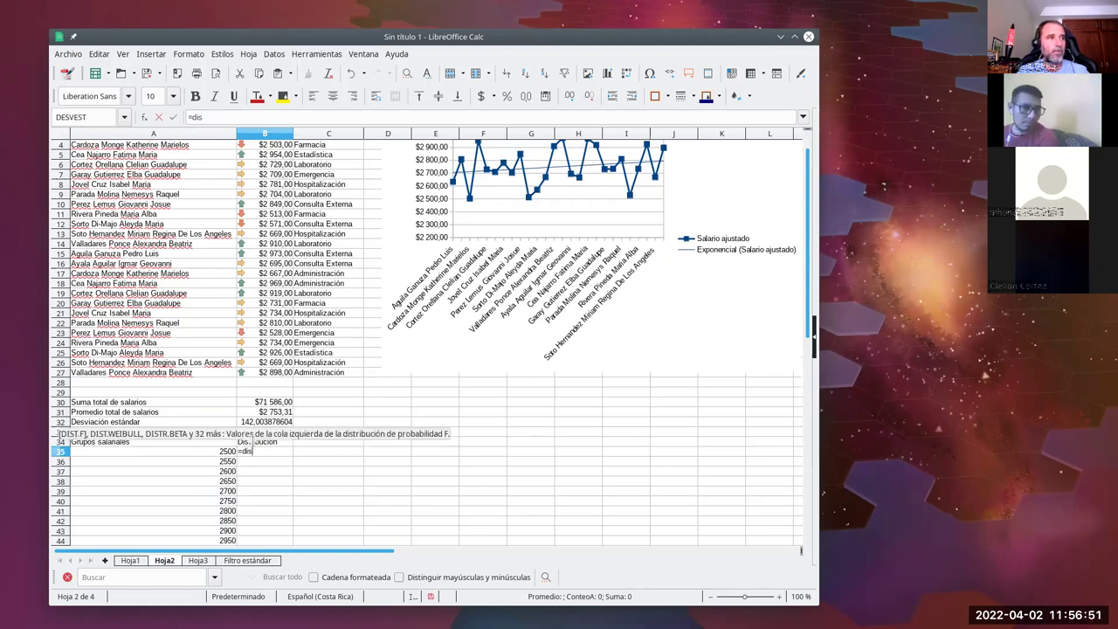
pyautogui.write('tr.norm')
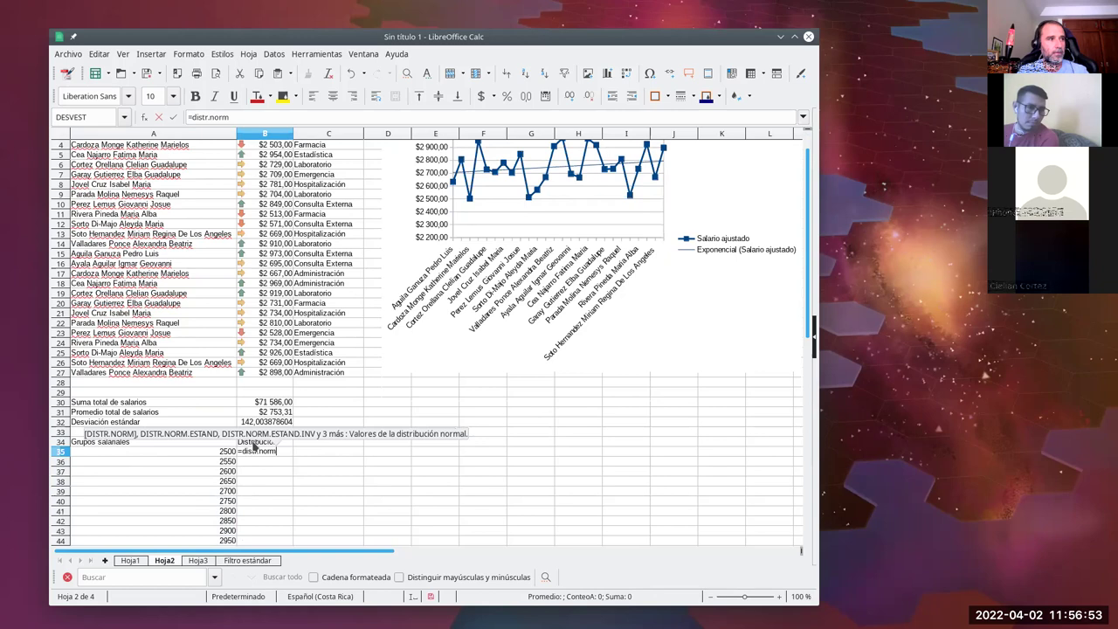
pyautogui.write('(')
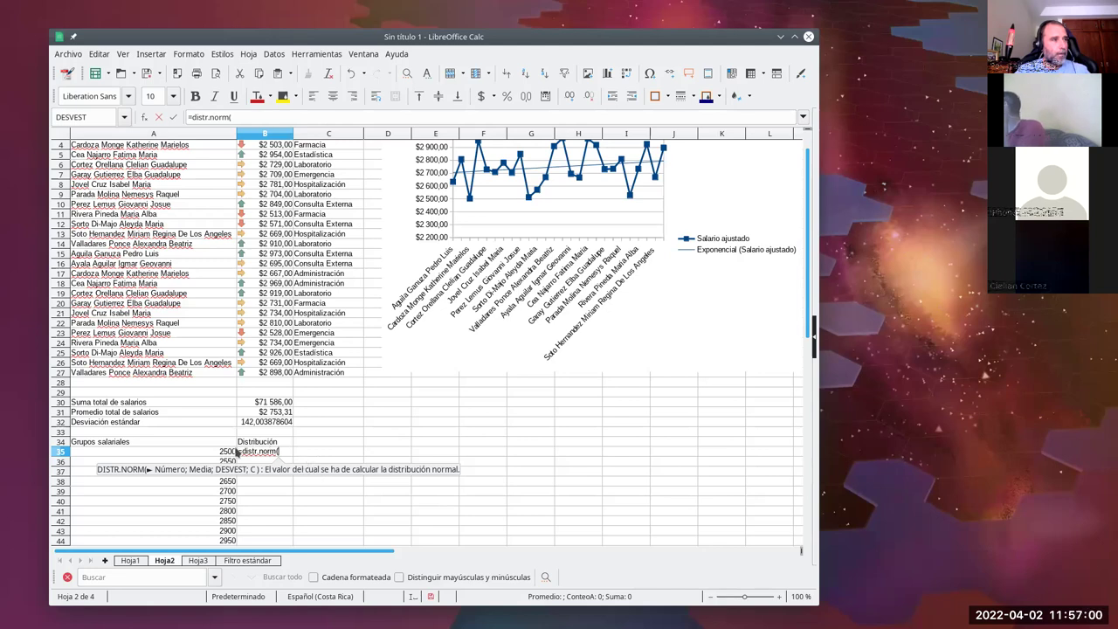
pyautogui.click(179, 454)
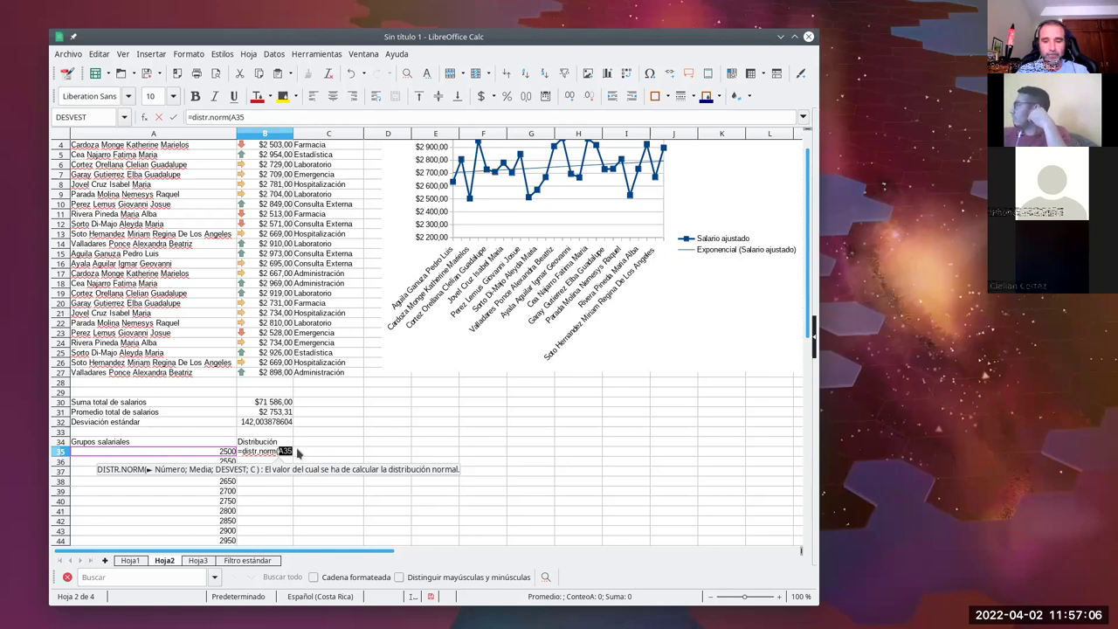
pyautogui.write(';')
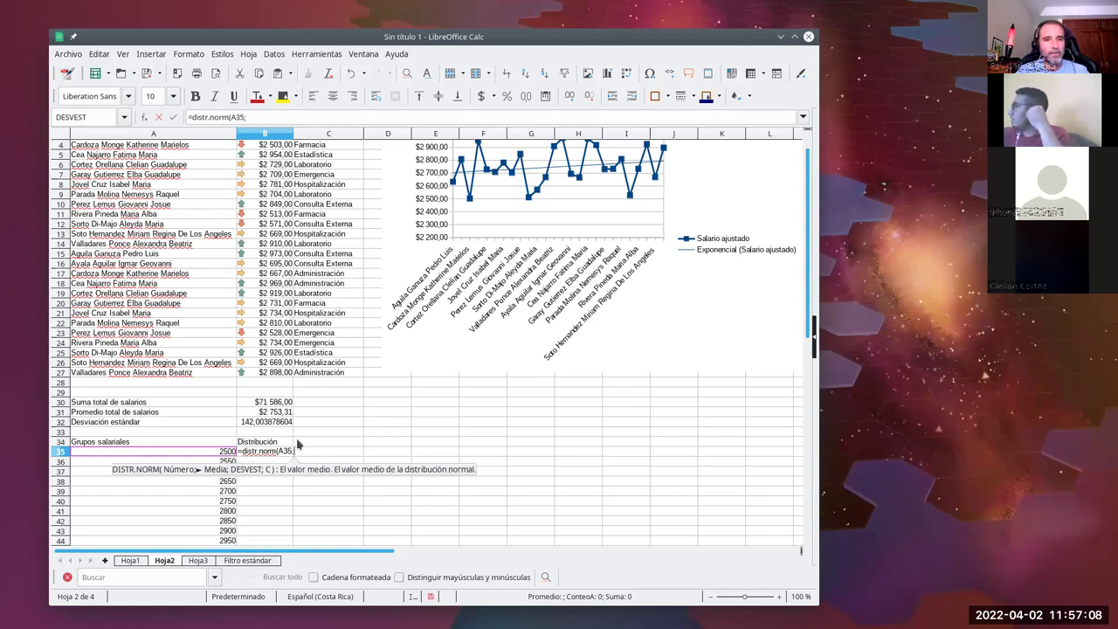
pyautogui.click(271, 411)
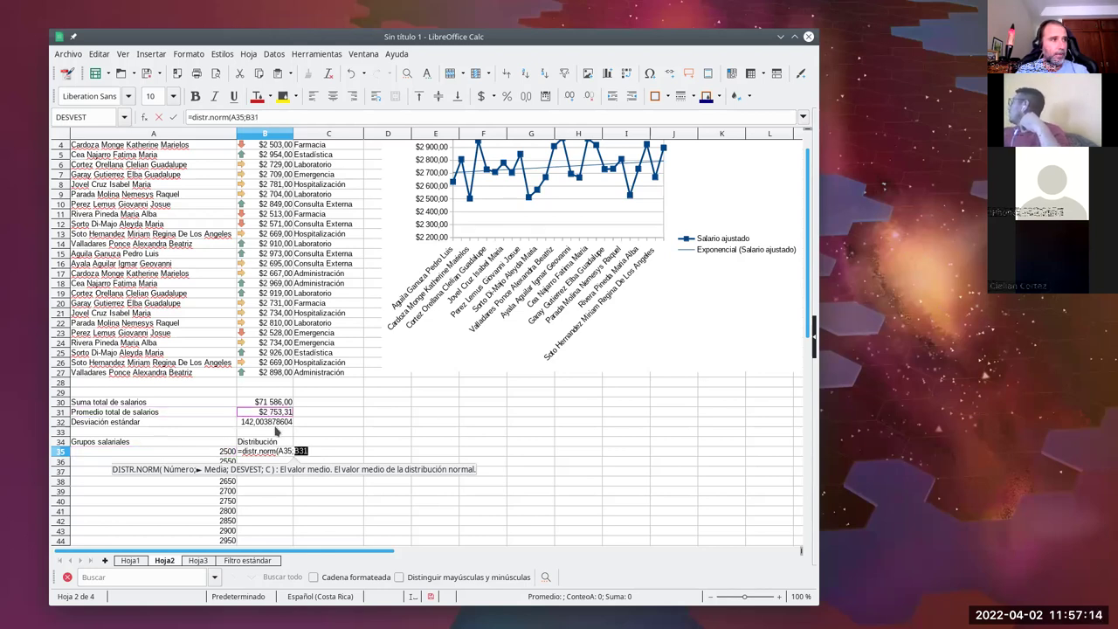
pyautogui.click(295, 451)
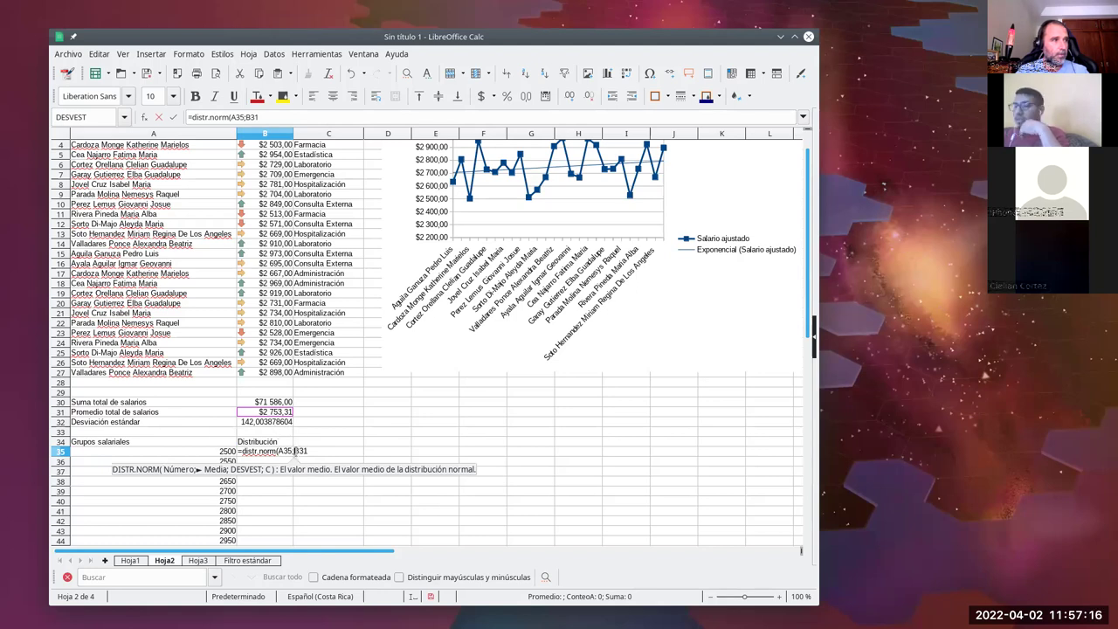
pyautogui.hotkey('shift', 'F4')
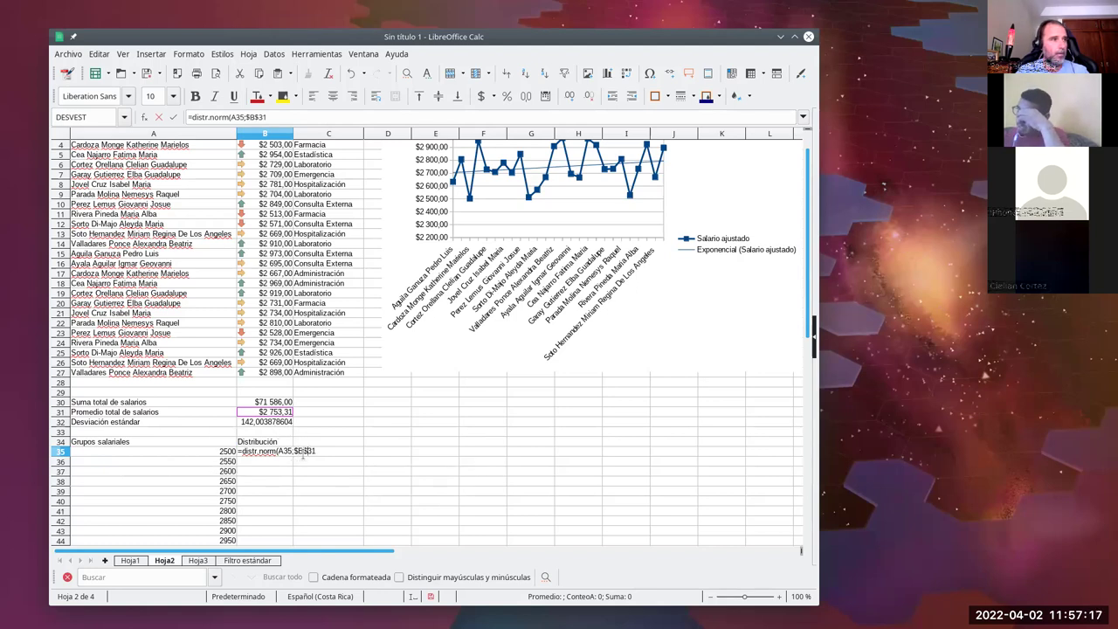
pyautogui.write(';')
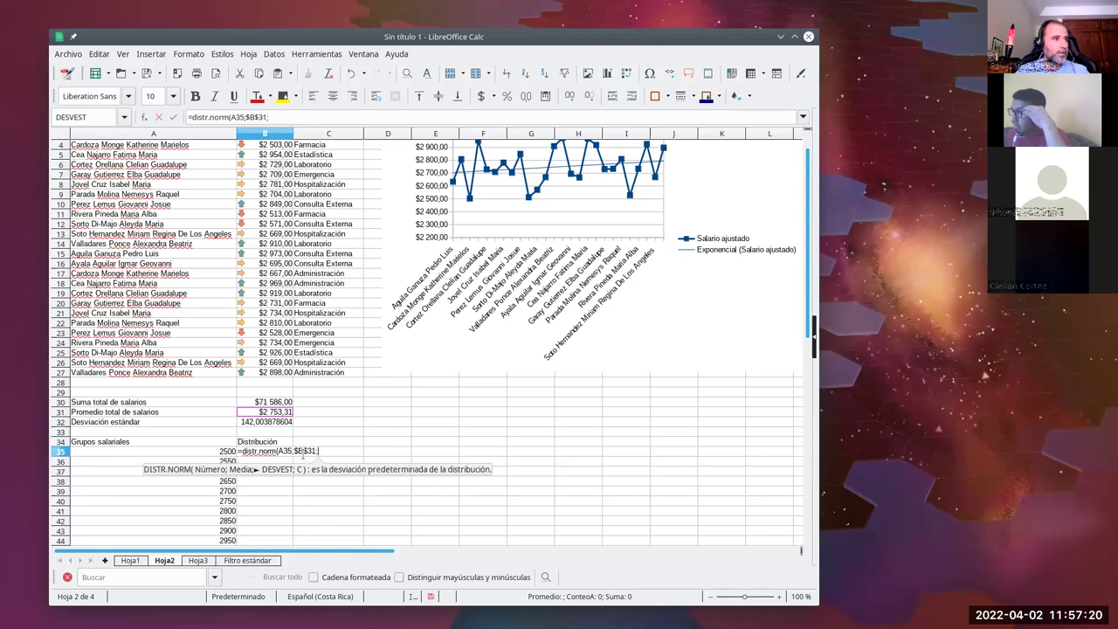
pyautogui.click(272, 421)
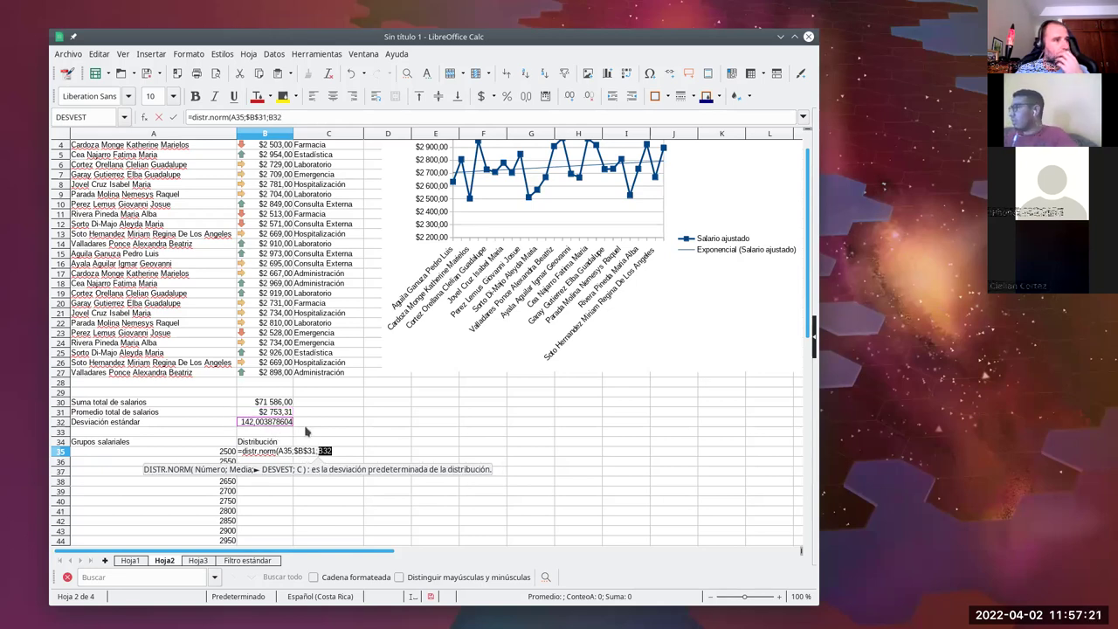
pyautogui.hotkey('shift', 'F4')
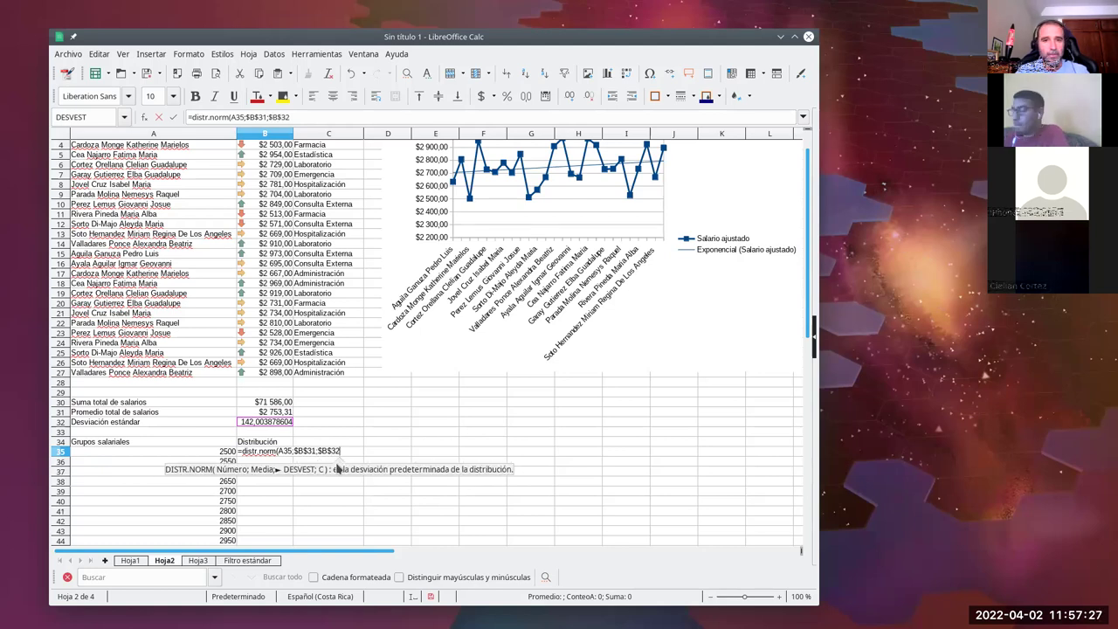
pyautogui.write(';')
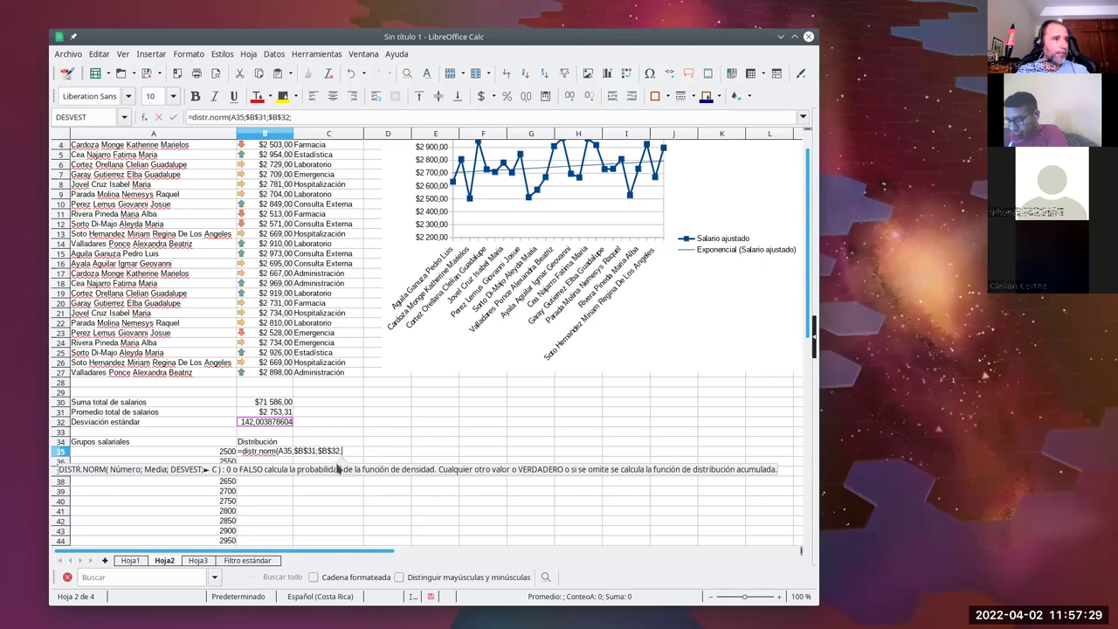
pyautogui.write('0')
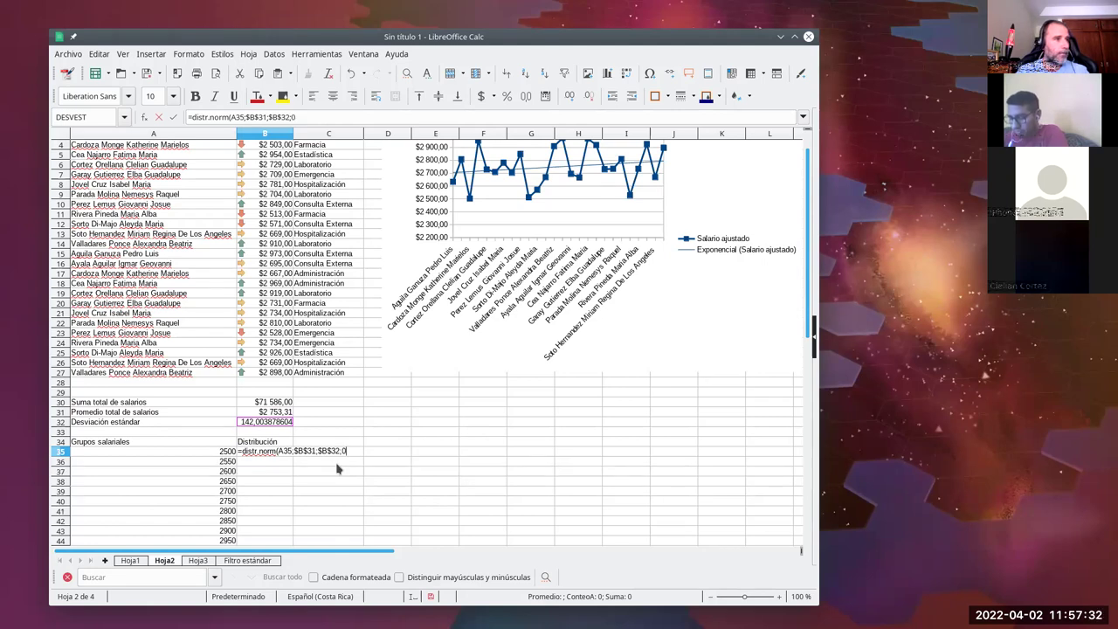
pyautogui.write(')')
pyautogui.press('Return')
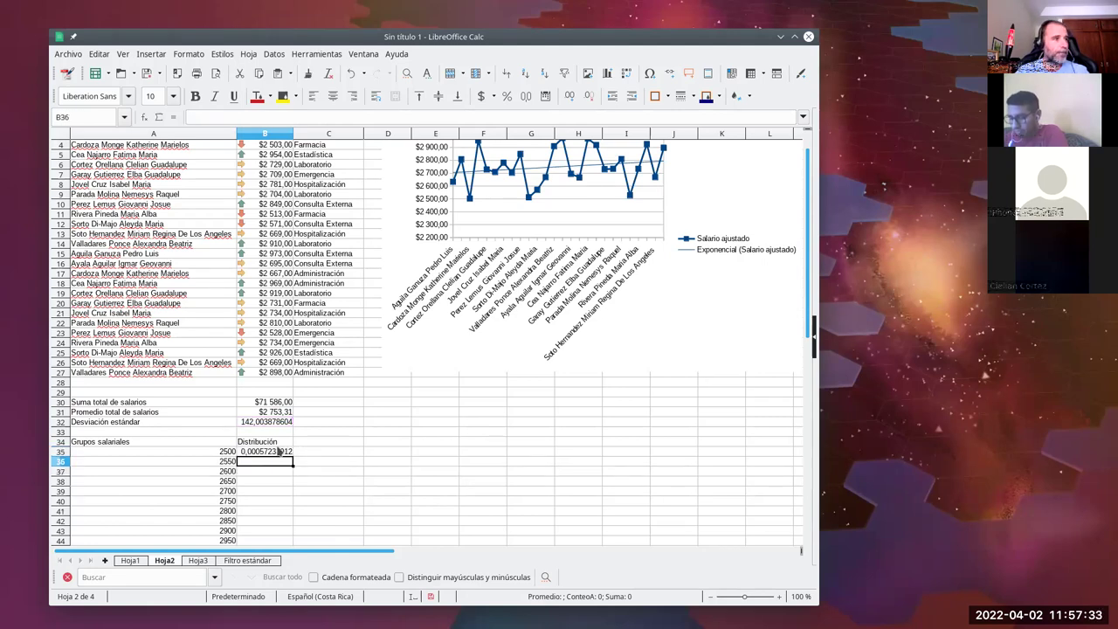
# Step: Fill the normal distribution formula from B35 down to B45 and reselect B35
pyautogui.click(278, 453)
pyautogui.scroll(-6, 311, 454)
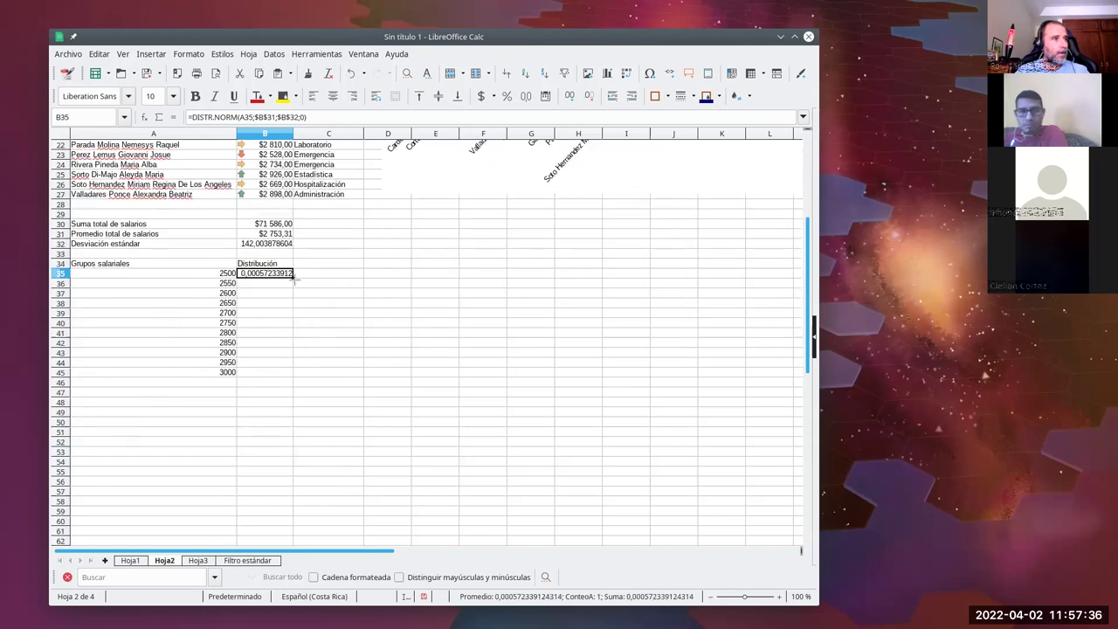
pyautogui.moveTo(292, 276); pyautogui.dragTo(292, 377)
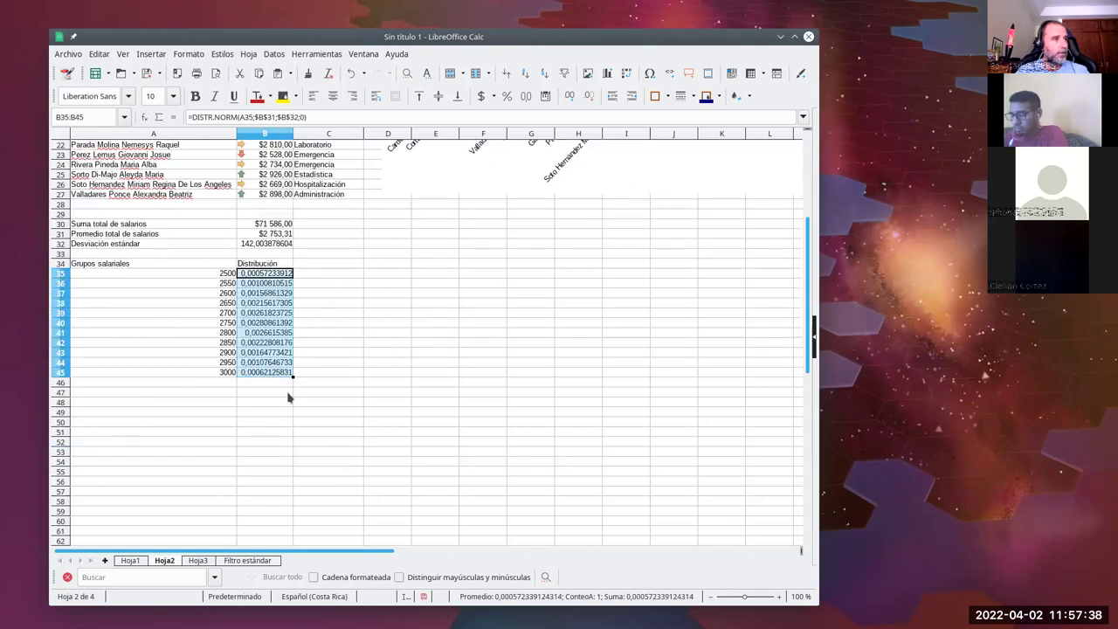
pyautogui.click(308, 345)
pyautogui.click(287, 274)
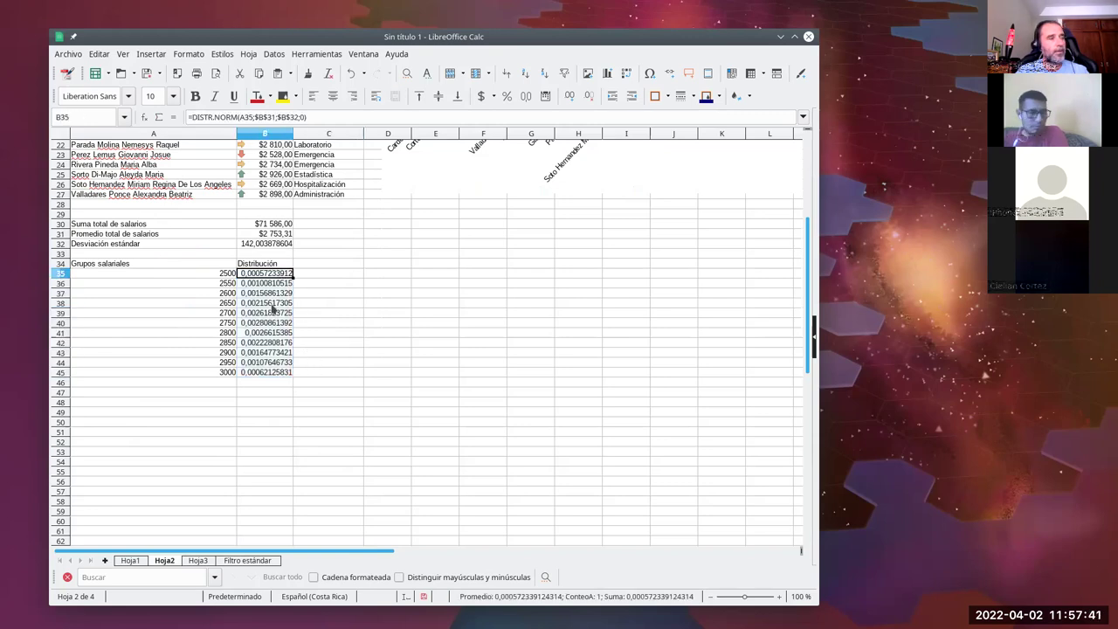
# Step: Start a chart from A34:B45 using the Línea chart type with the Suavizado line type
pyautogui.moveTo(174, 263); pyautogui.dragTo(288, 374)
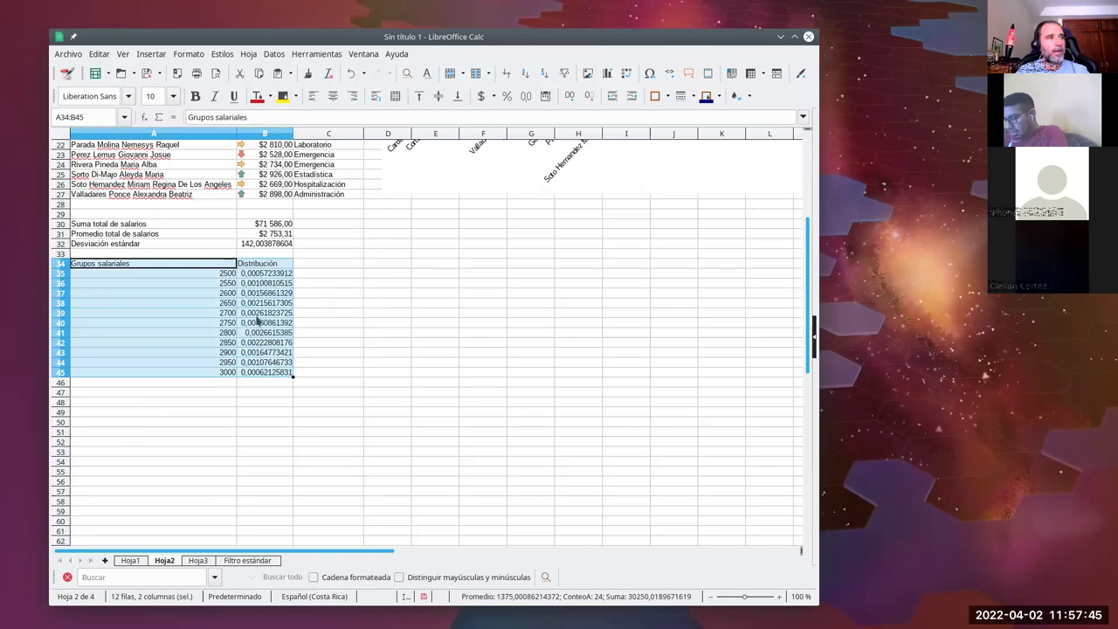
pyautogui.scroll(7, 321, 310)
pyautogui.scroll(-6, 294, 486)
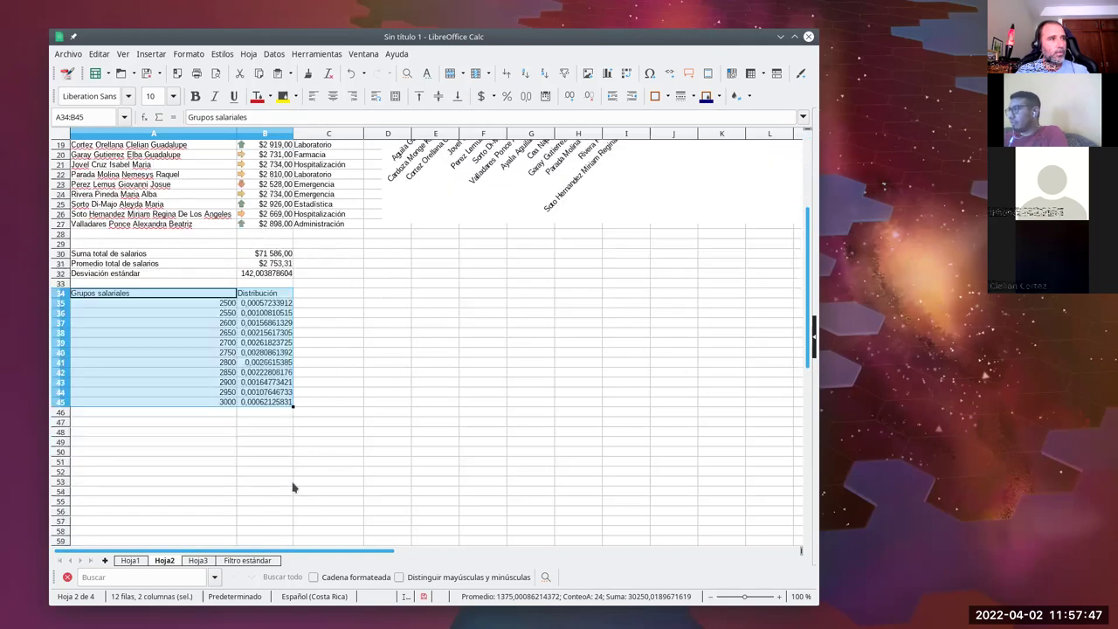
pyautogui.scroll(2, 291, 476)
pyautogui.click(606, 73)
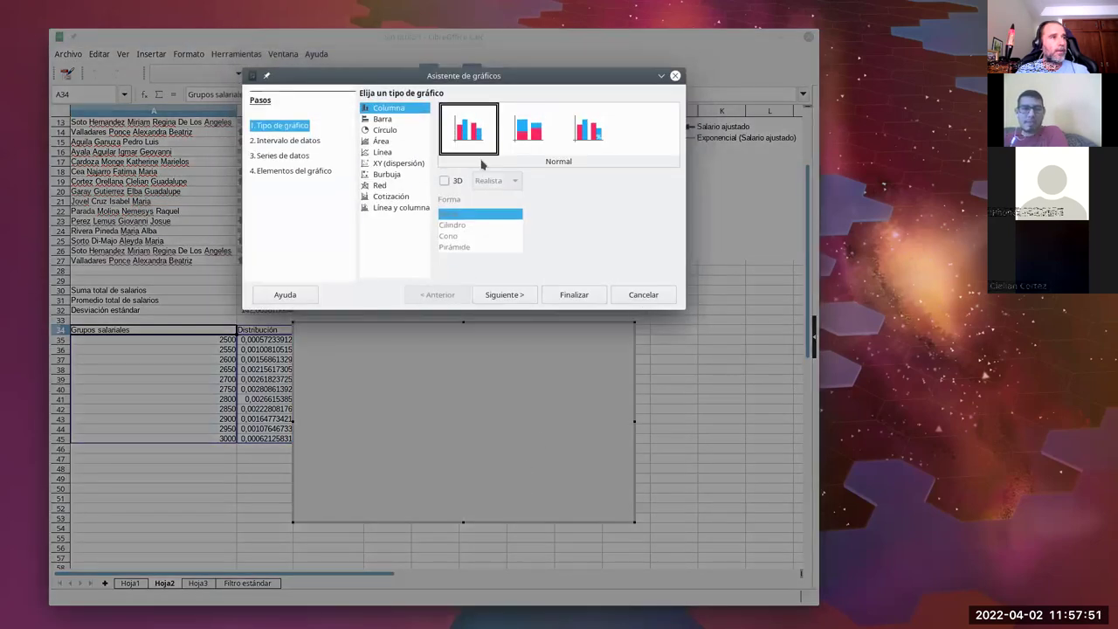
pyautogui.click(382, 153)
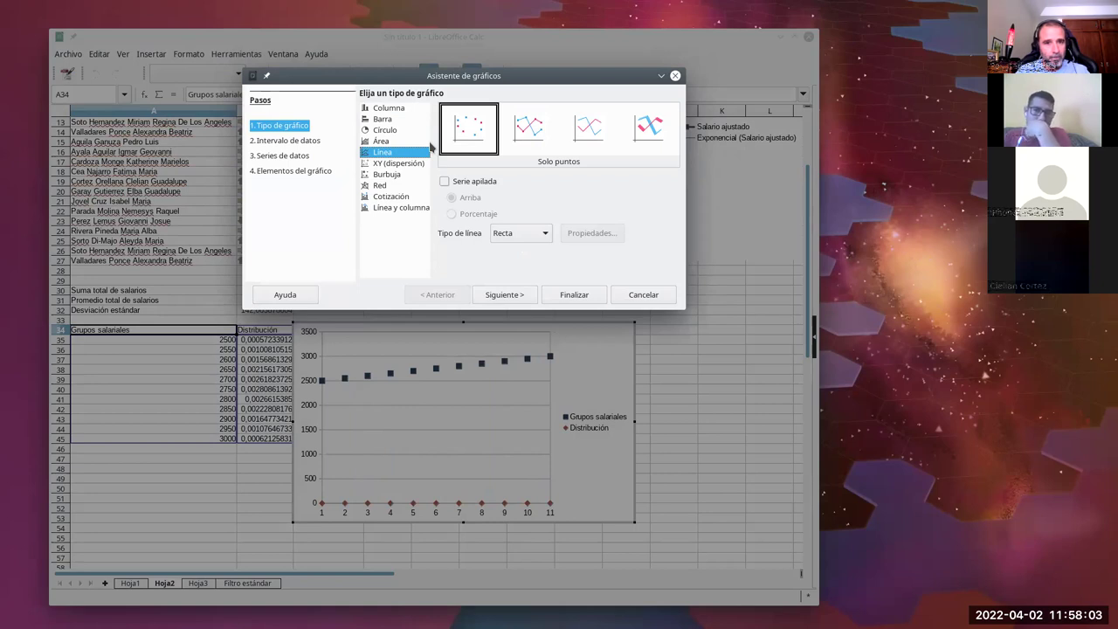
pyautogui.click(404, 141)
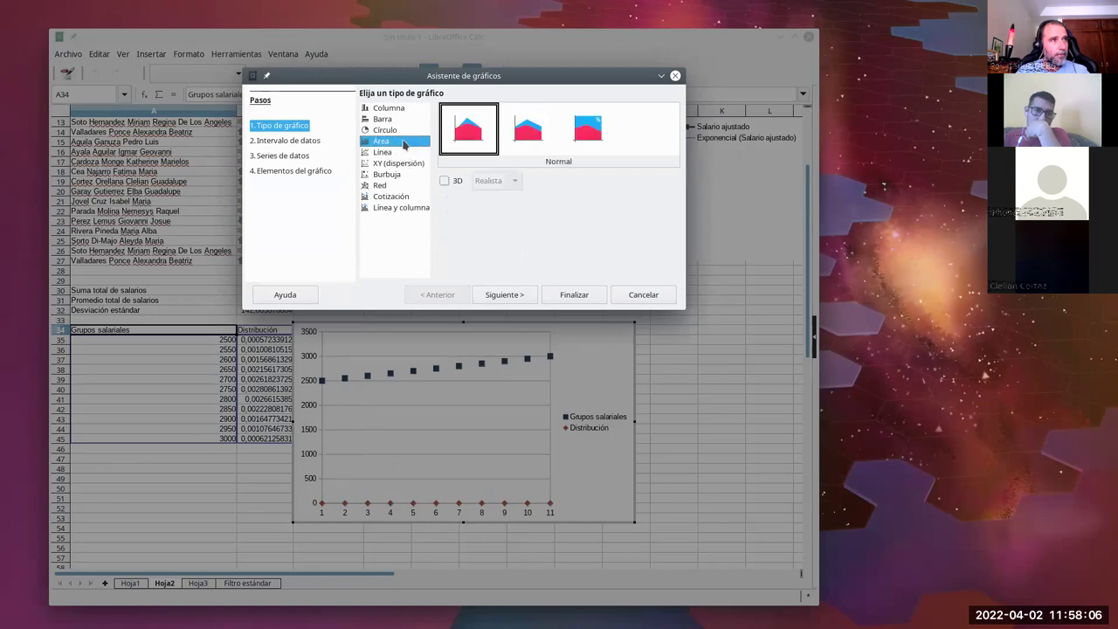
pyautogui.click(407, 153)
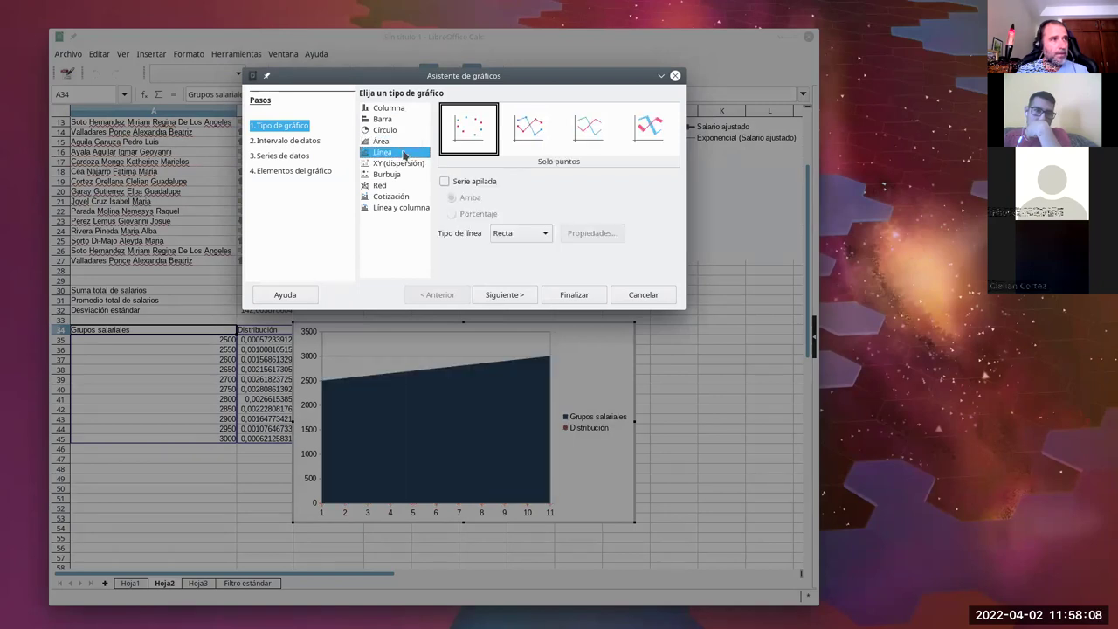
pyautogui.click(511, 234)
pyautogui.click(510, 257)
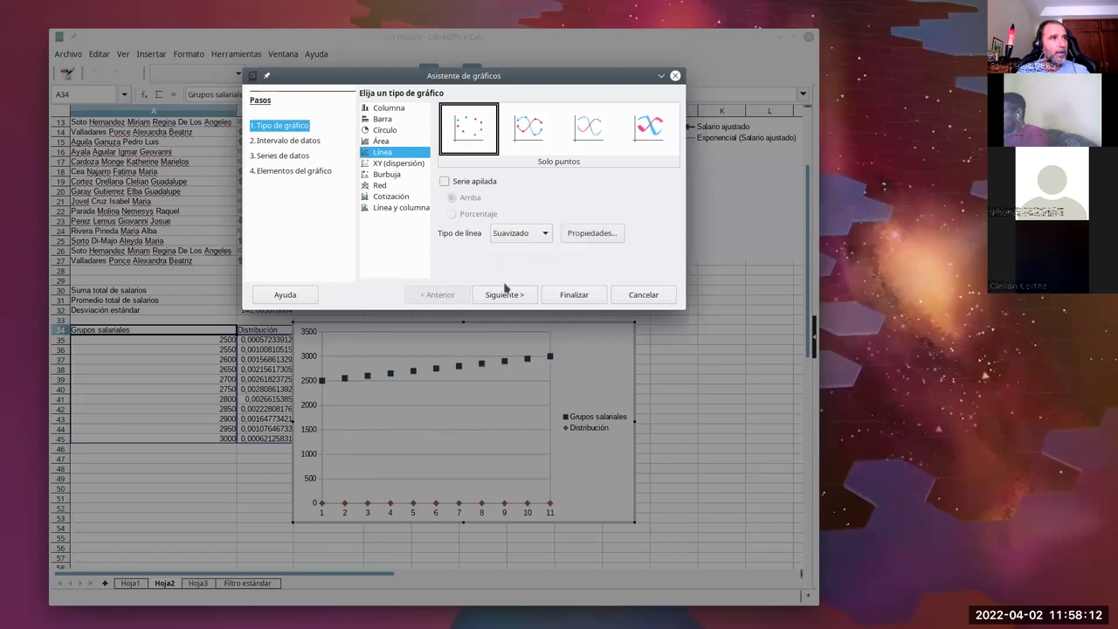
# Step: Use the first column as labels and finish the distribution chart with the Puntos y líneas subtype
pyautogui.click(513, 294)
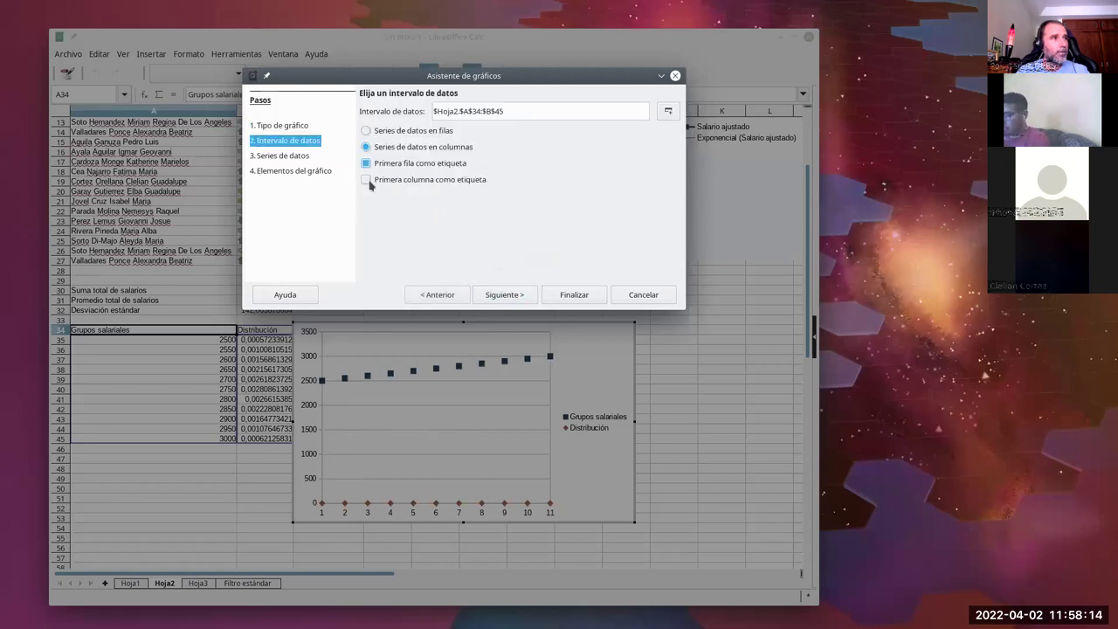
pyautogui.click(366, 179)
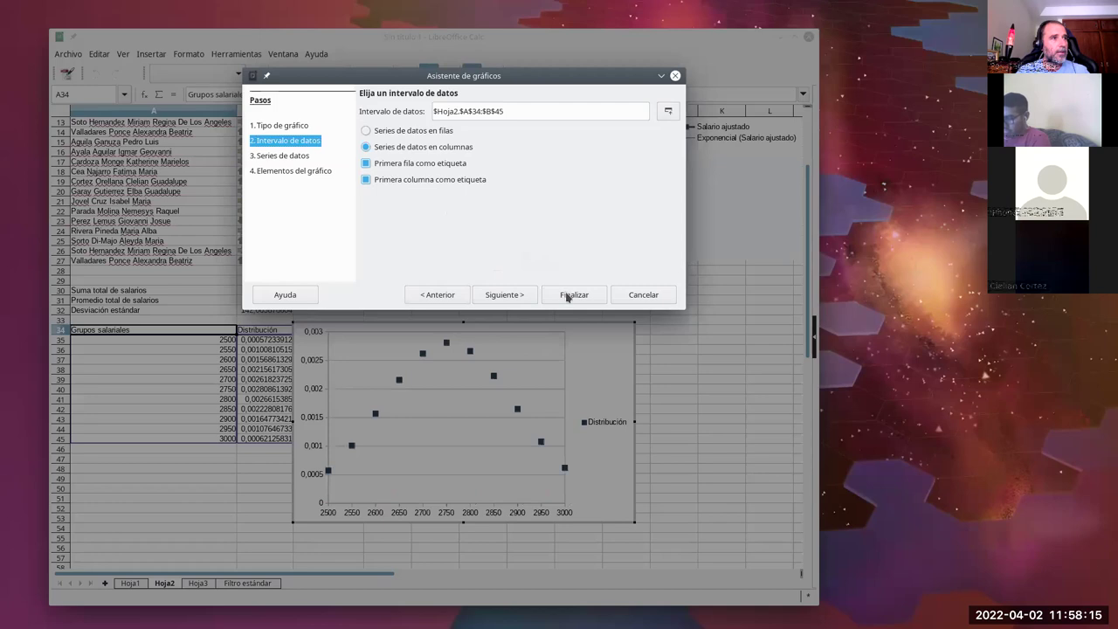
pyautogui.click(456, 296)
pyautogui.click(541, 141)
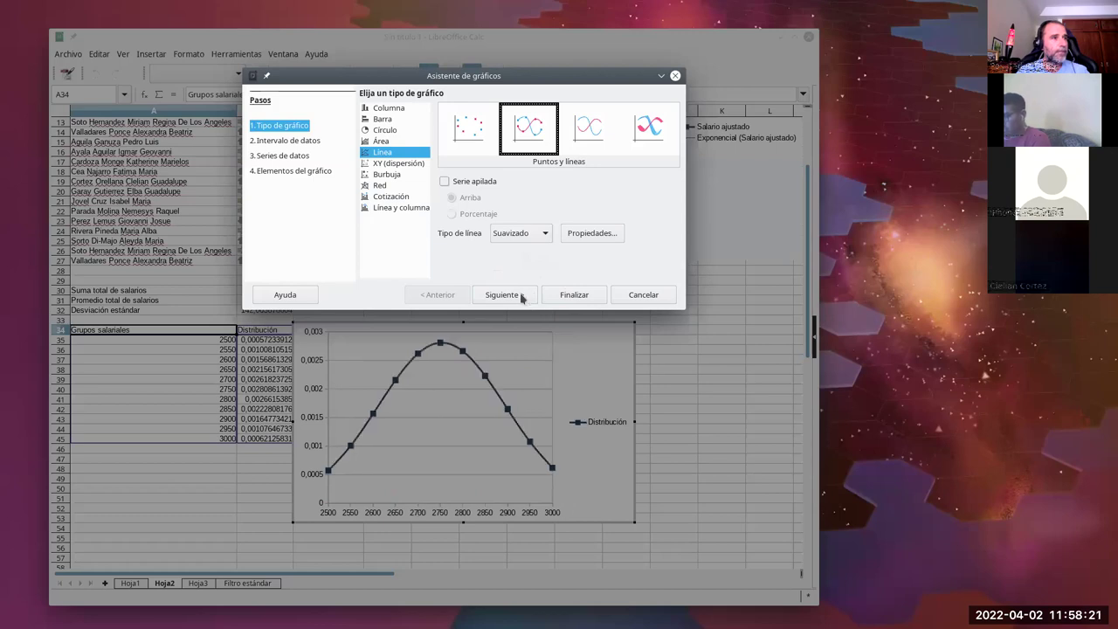
pyautogui.click(559, 294)
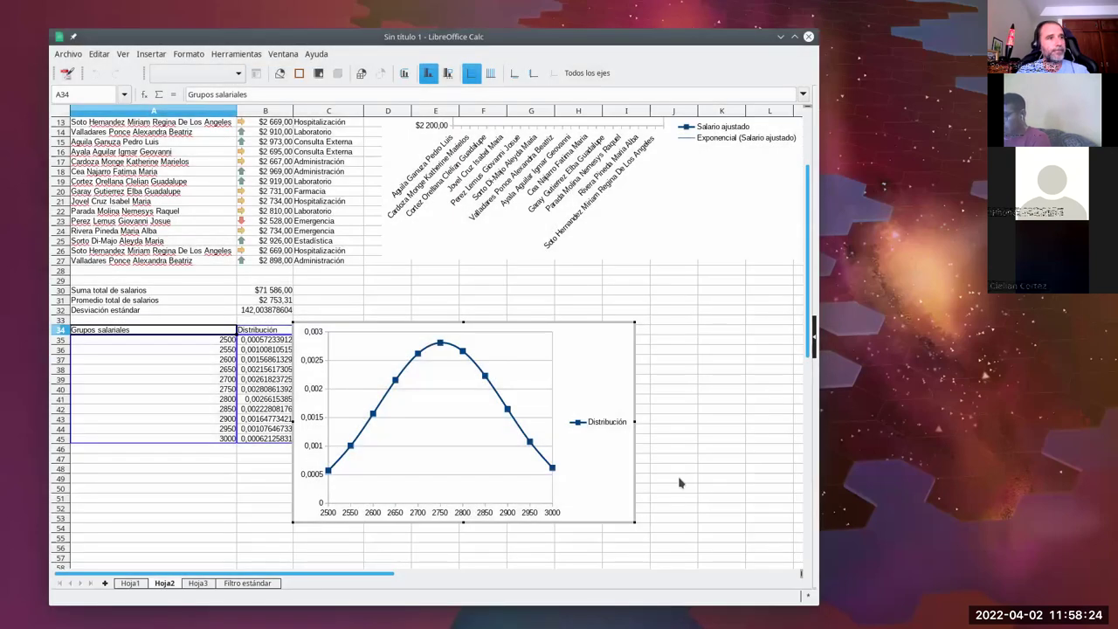
# Step: Move the distribution chart to about 13,10 / 13,45, clear of the salary groups table, and deselect it
pyautogui.click(679, 483)
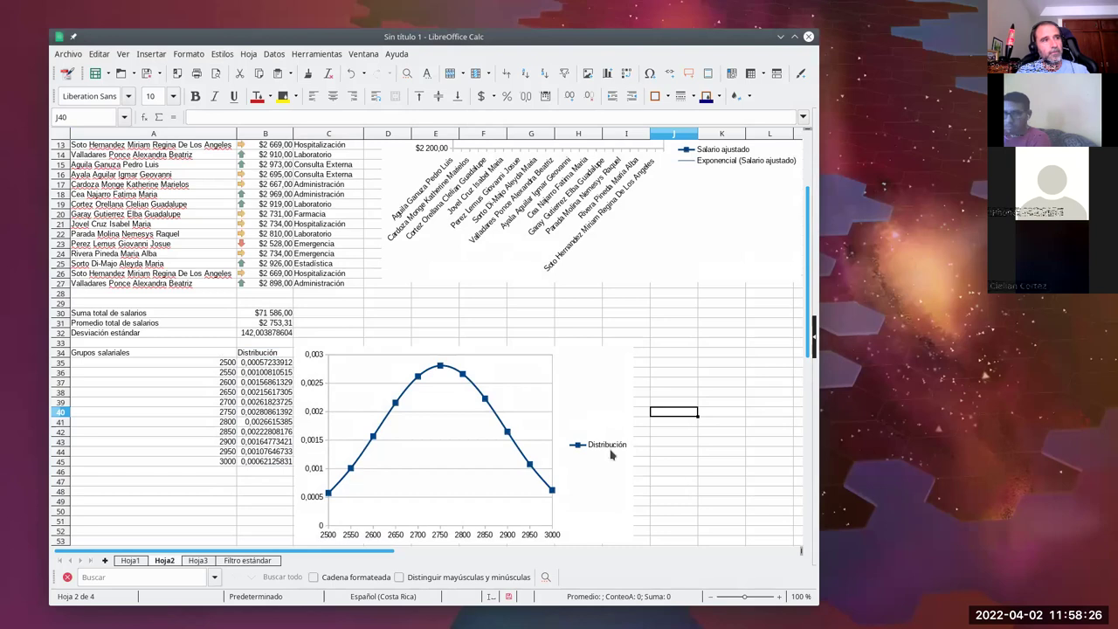
pyautogui.moveTo(449, 389); pyautogui.dragTo(454, 384)
pyautogui.moveTo(468, 382); pyautogui.dragTo(471, 382)
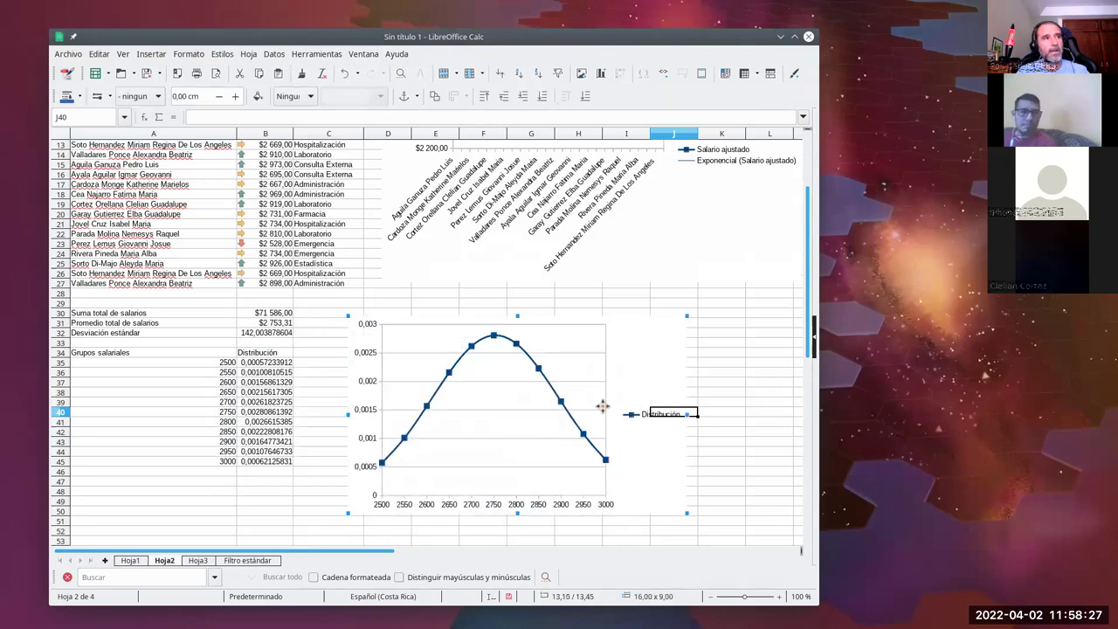
pyautogui.click(757, 363)
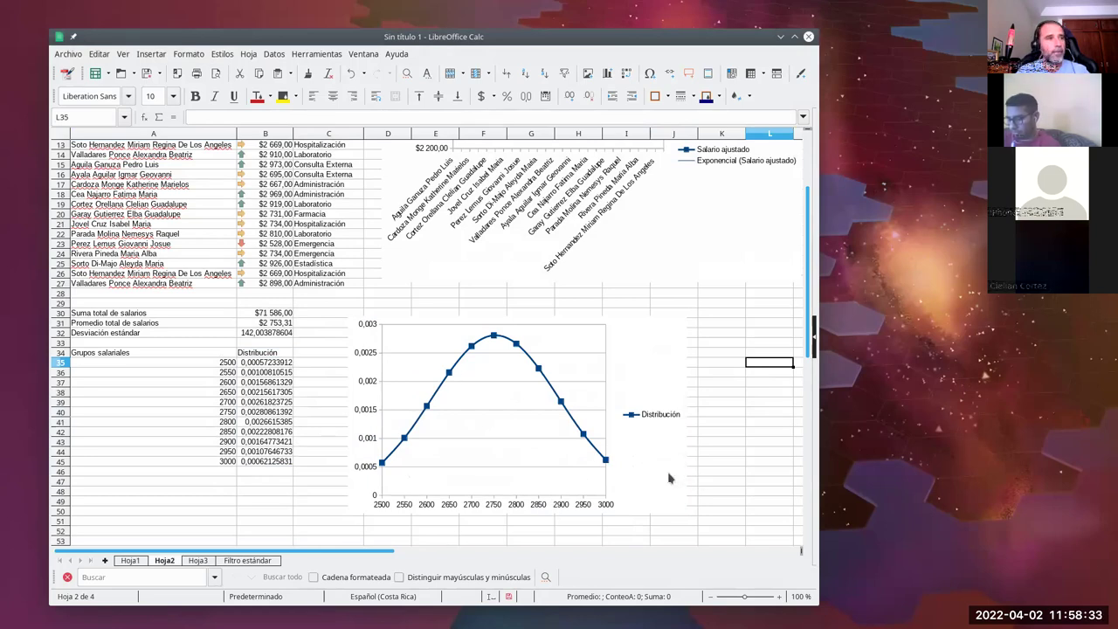
pyautogui.click(712, 461)
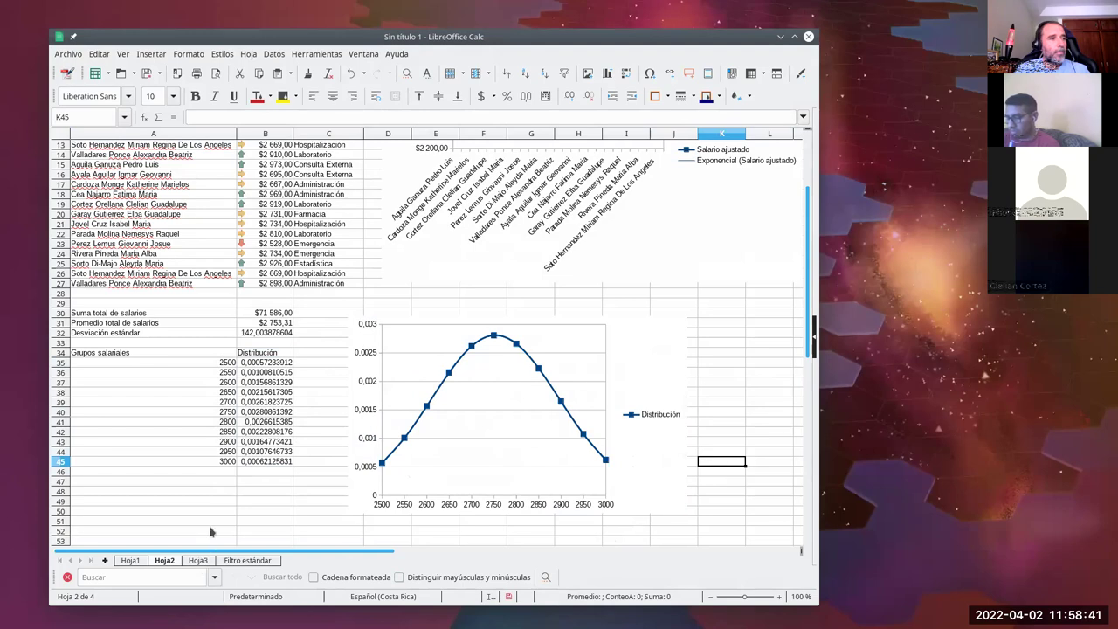
pyautogui.click(205, 560)
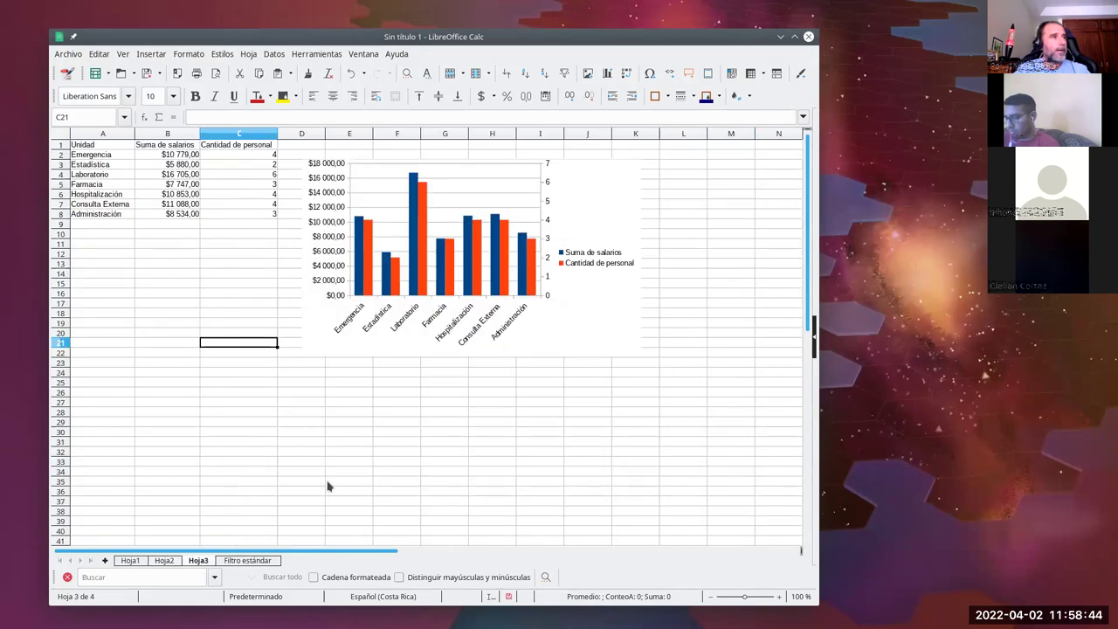
pyautogui.click(164, 560)
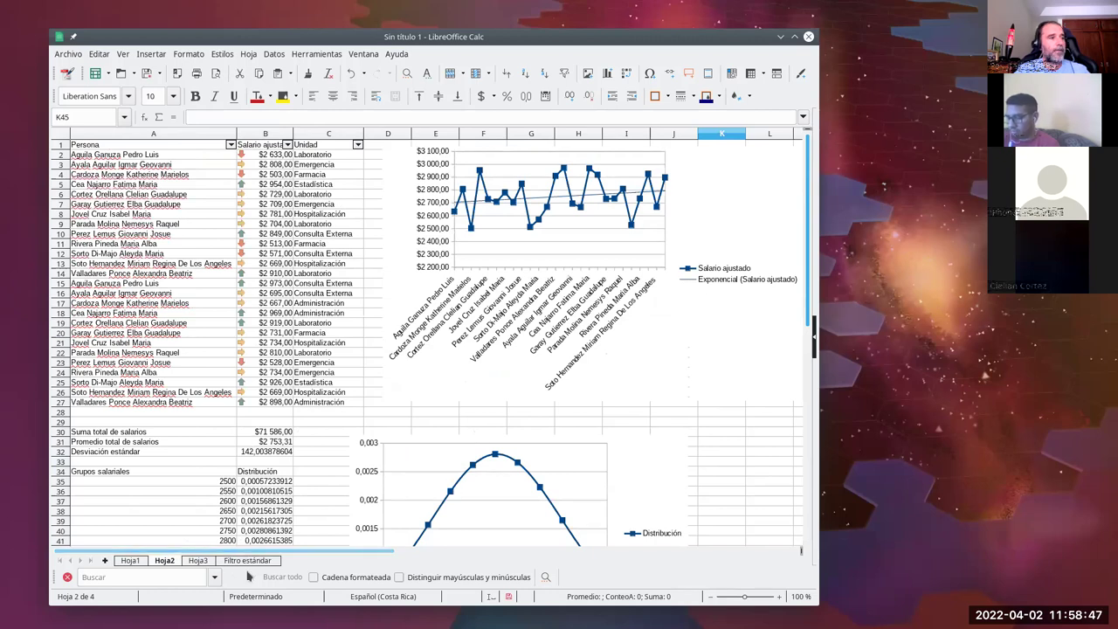
pyautogui.click(206, 560)
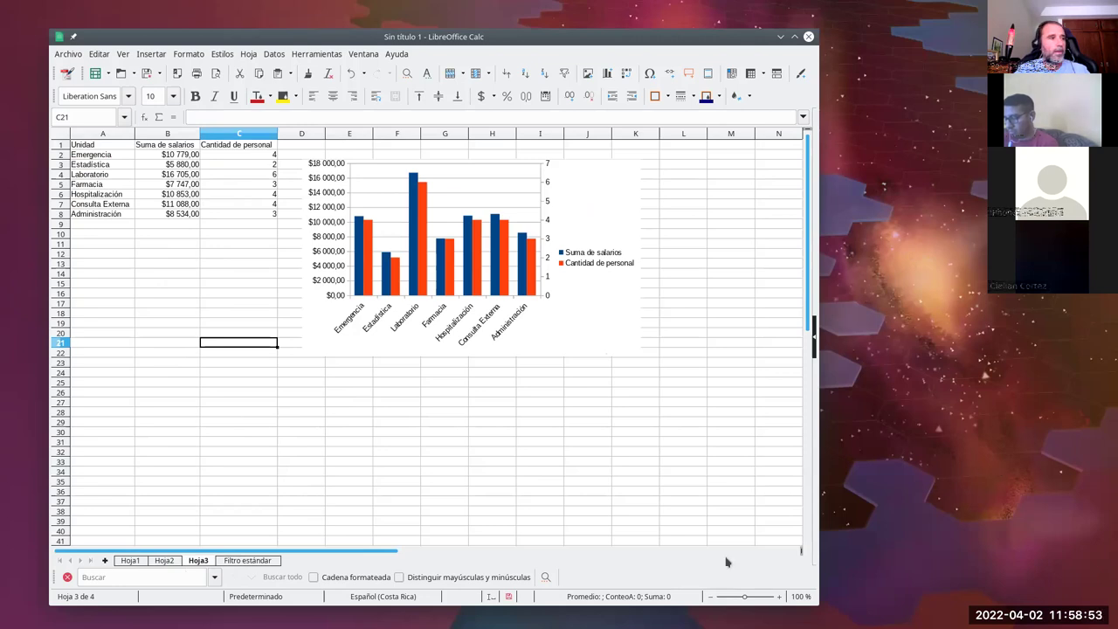
pyautogui.click(165, 559)
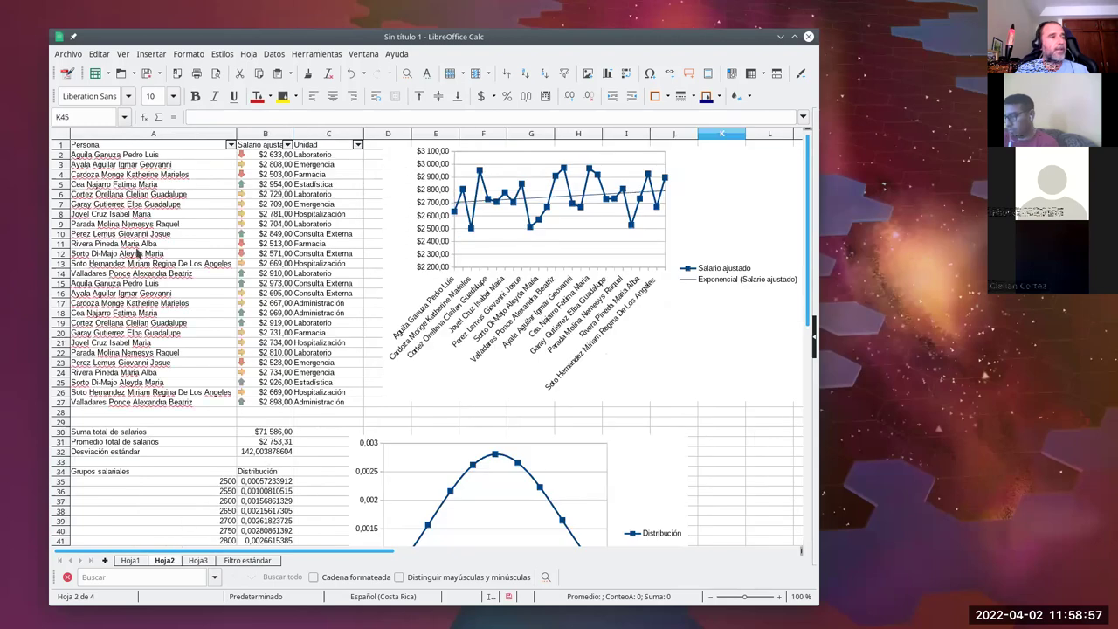
# Step: Copy the salary table A1:C27 from Hoja2 and paste only its text, numbers and dates into a new sheet
pyautogui.moveTo(131, 145); pyautogui.dragTo(323, 403)
pyautogui.rightClick(255, 400)
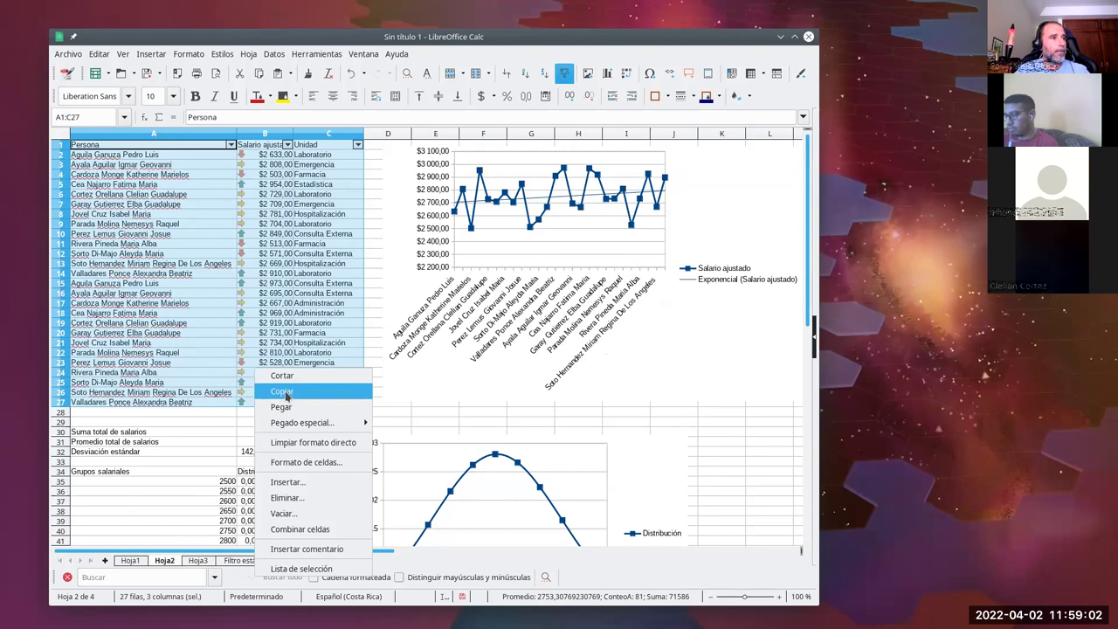
pyautogui.click(287, 396)
pyautogui.click(104, 559)
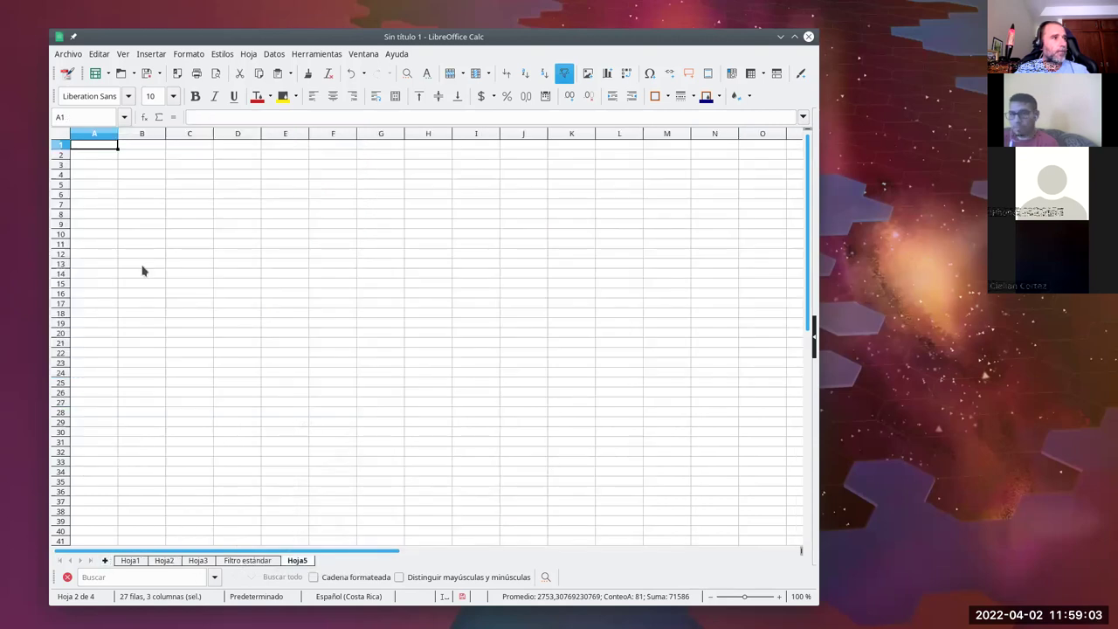
pyautogui.hotkey('ctrl', 'shift', 'v')
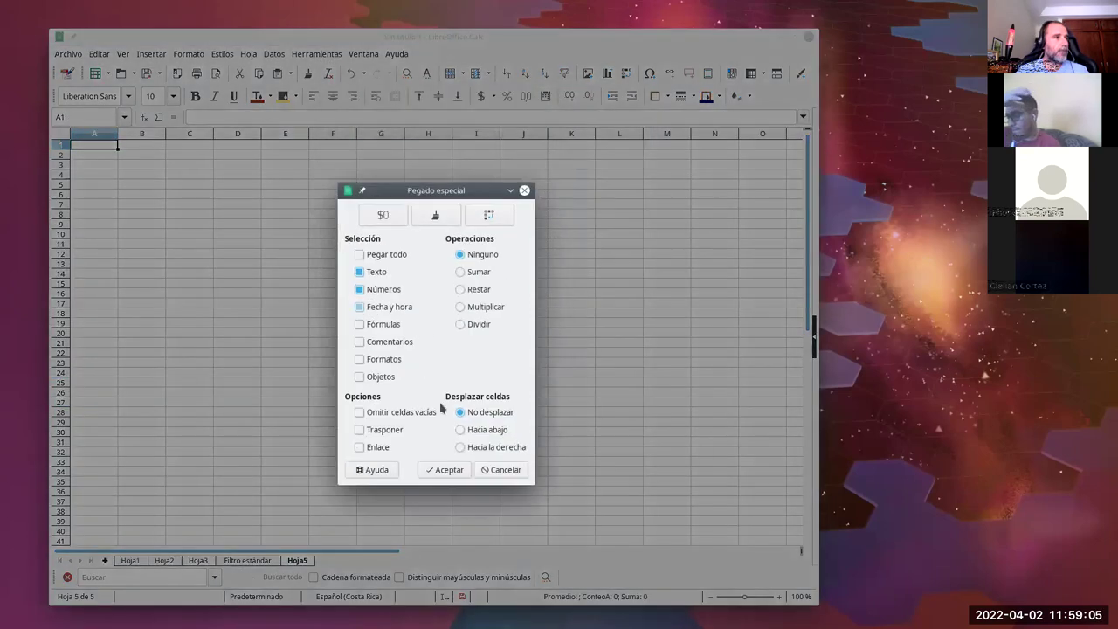
pyautogui.click(444, 470)
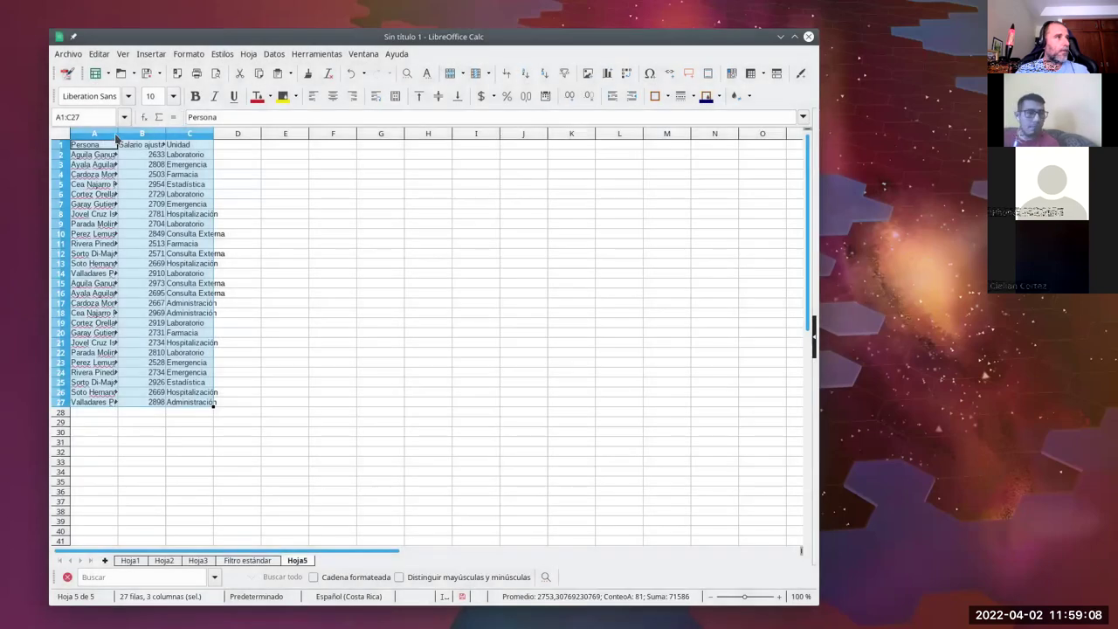
# Step: Widen columns A and B and format the salaries in B2:B27 as USD $ Inglés (EE. UU.) currency
pyautogui.moveTo(116, 133); pyautogui.dragTo(234, 404)
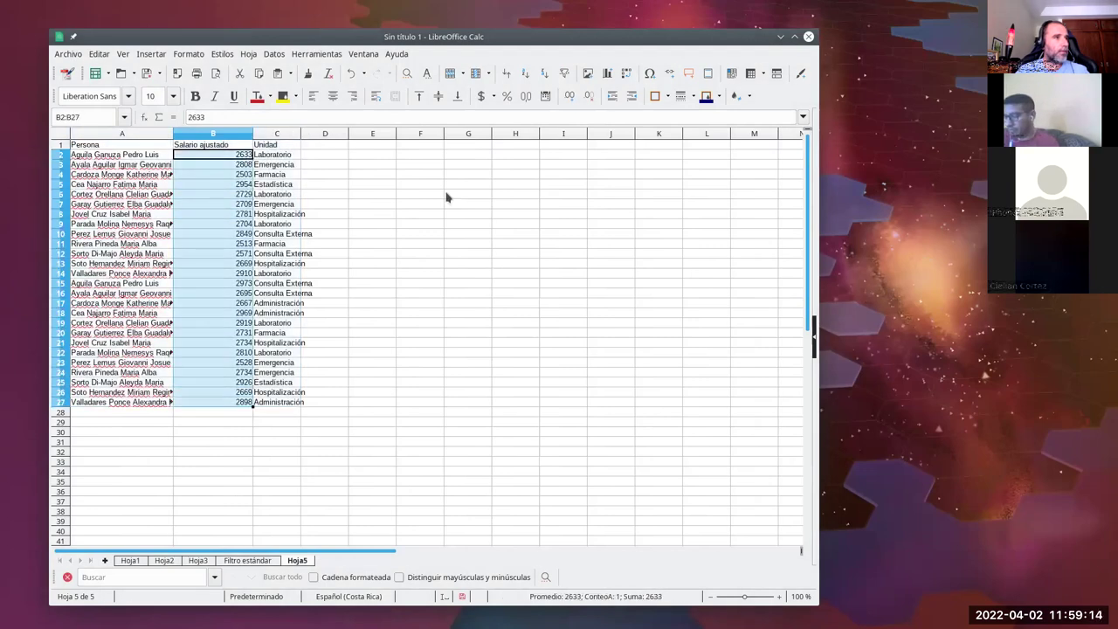
pyautogui.click(494, 98)
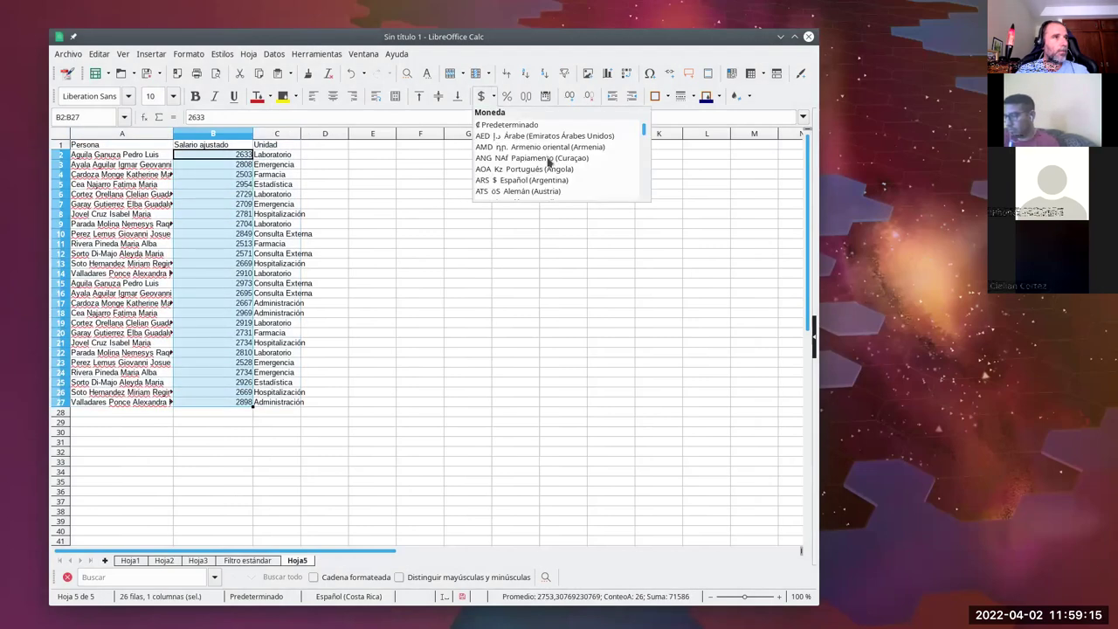
pyautogui.moveTo(648, 129); pyautogui.dragTo(646, 169)
pyautogui.scroll(-6, 548, 183)
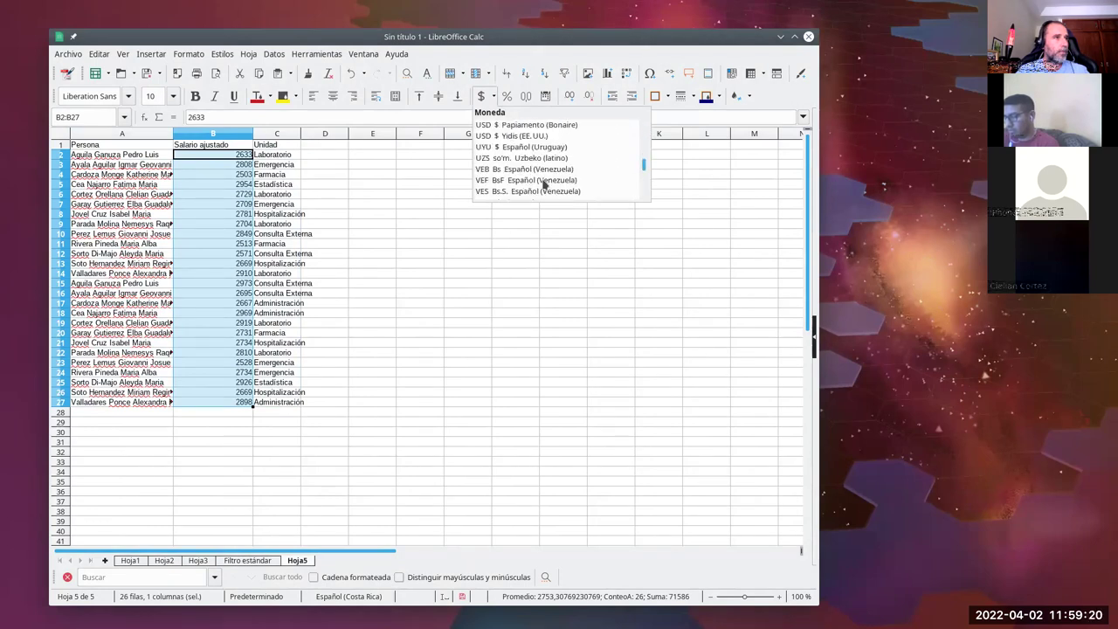
pyautogui.scroll(2, 541, 184)
pyautogui.scroll(-2, 542, 183)
pyautogui.scroll(2, 541, 184)
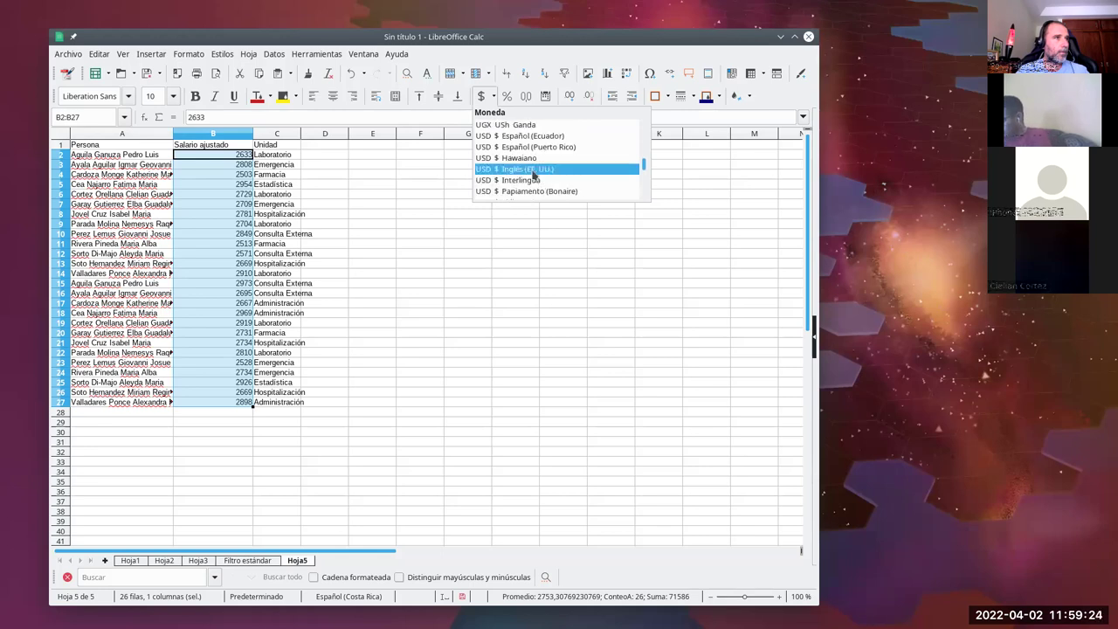
pyautogui.click(529, 168)
pyautogui.click(319, 179)
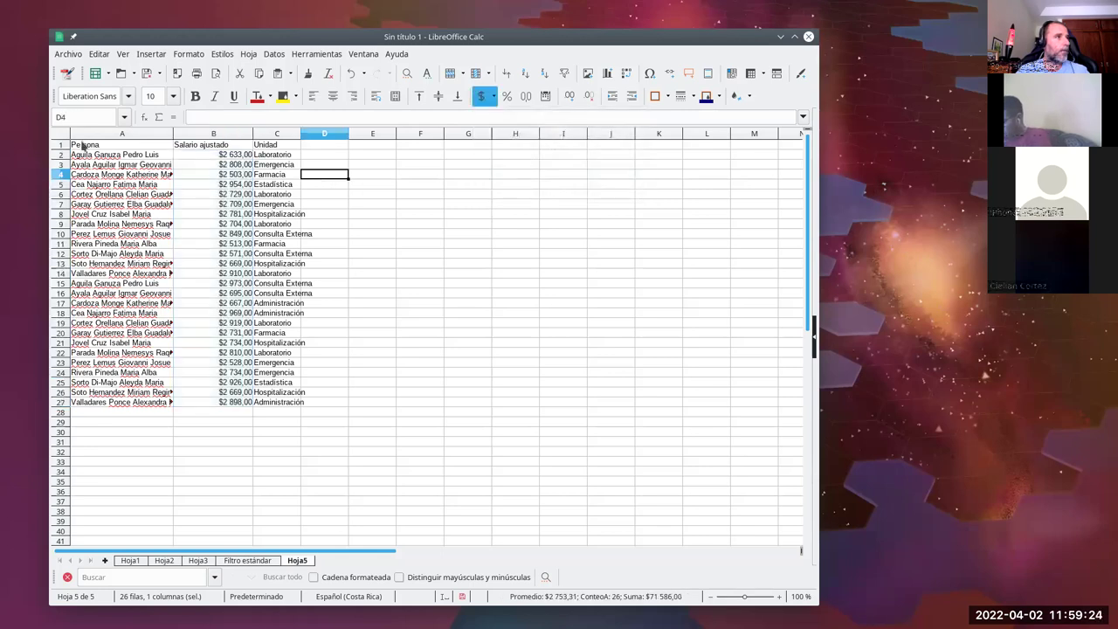
# Step: Insert subtotals in the salary table, grouped by Unidad and using Suma on Salario ajustado
pyautogui.click(169, 145)
pyautogui.click(273, 53)
pyautogui.click(297, 263)
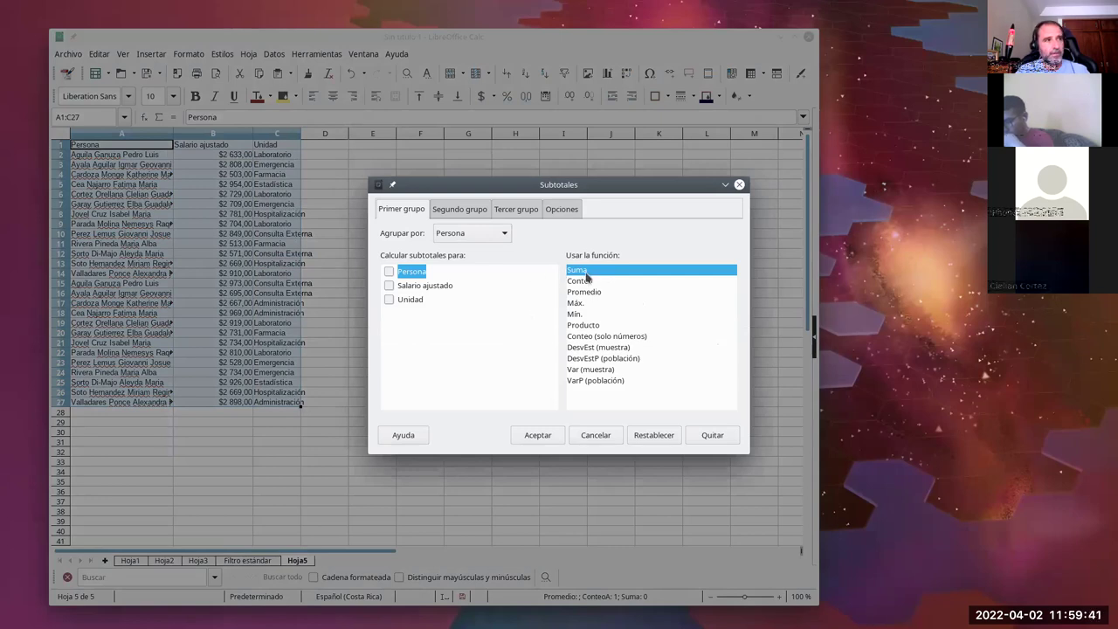
pyautogui.click(491, 235)
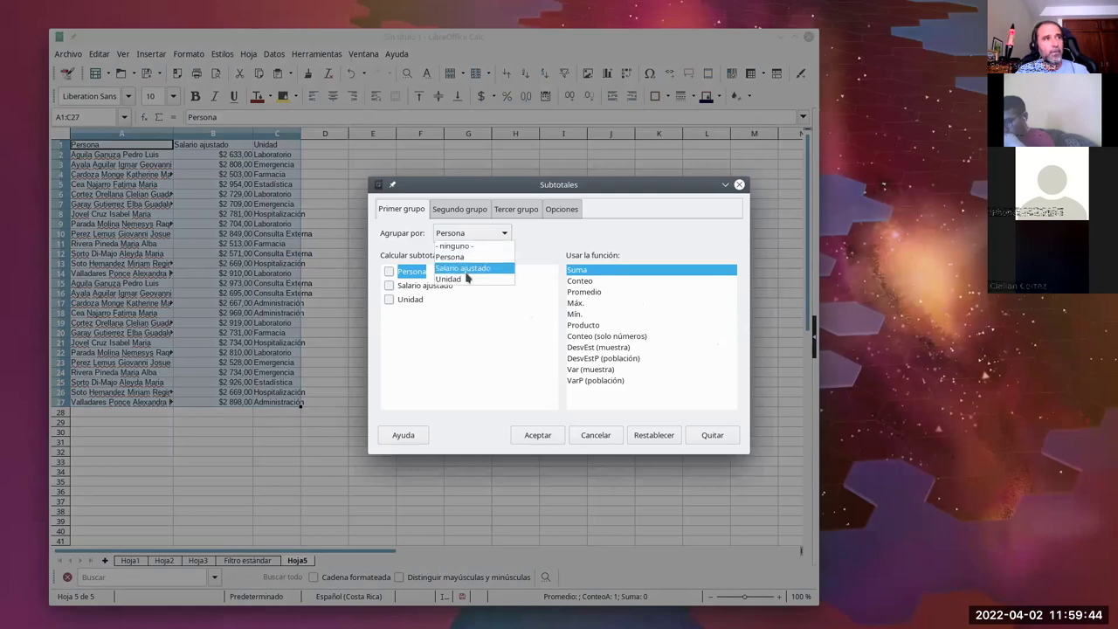
pyautogui.click(469, 280)
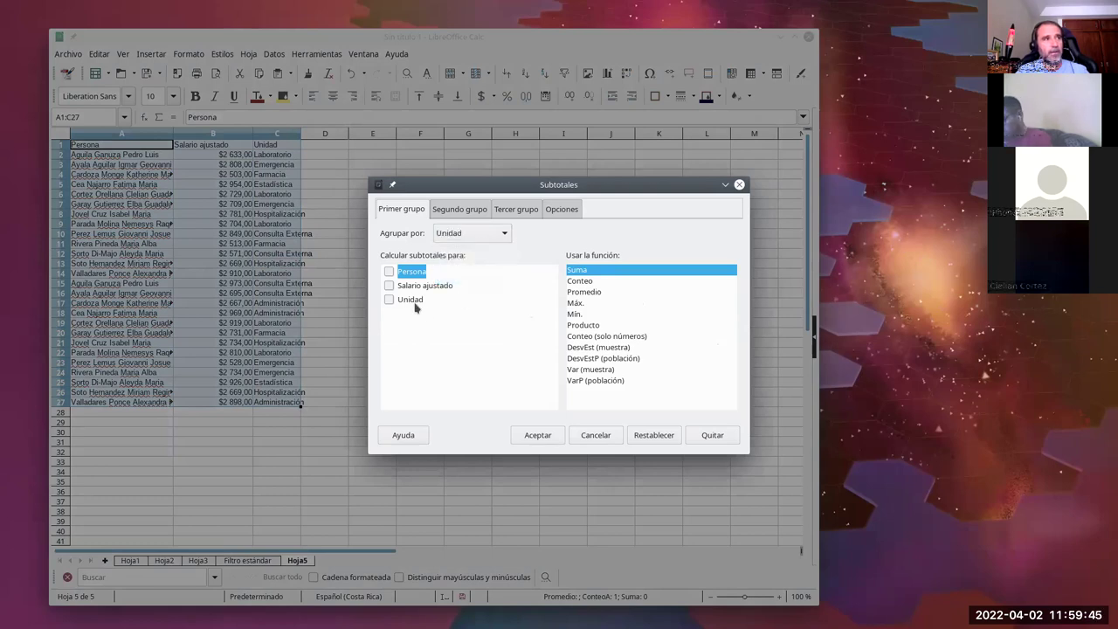
pyautogui.click(388, 288)
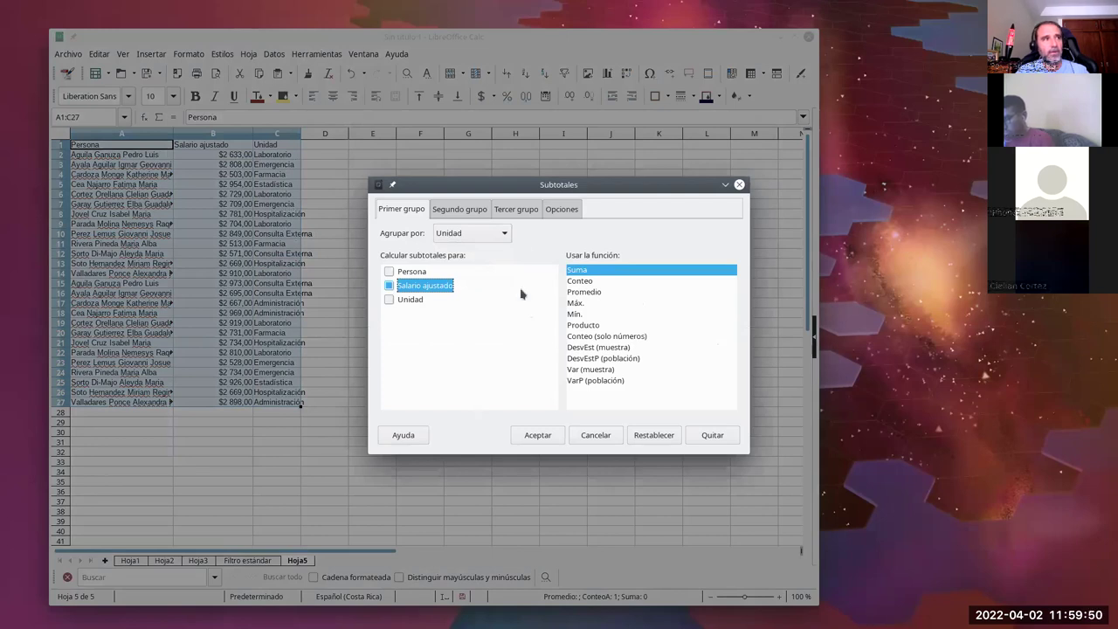
pyautogui.click(534, 434)
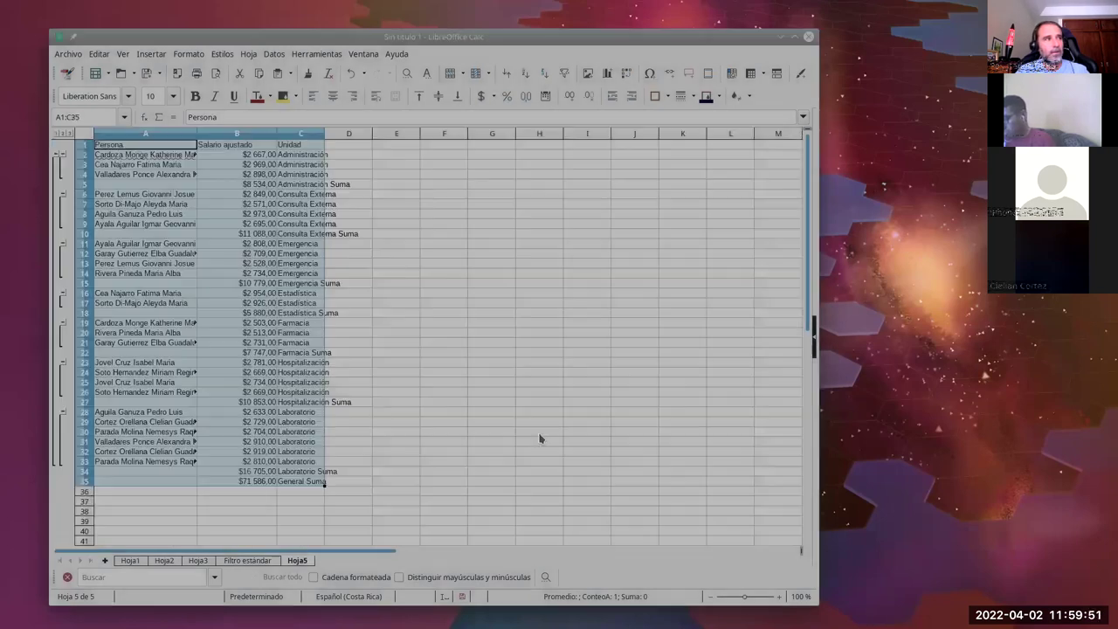
pyautogui.click(395, 303)
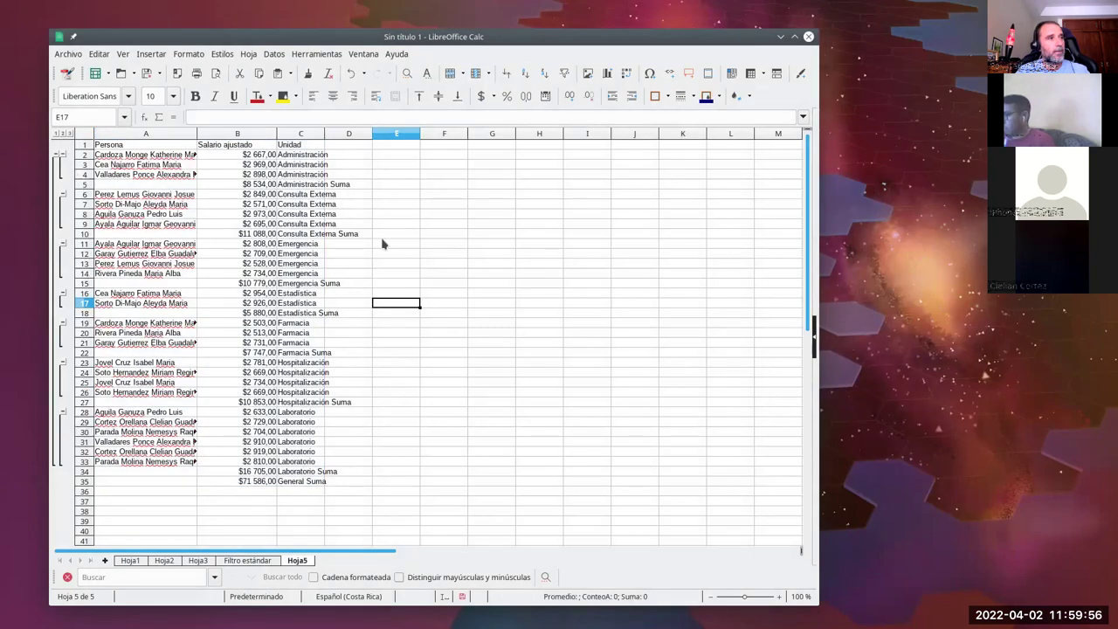
# Step: Examine the subtotal formulas of the first units, collapse the outline to show only subtotals, and expand all rows again
pyautogui.click(258, 185)
pyautogui.click(258, 233)
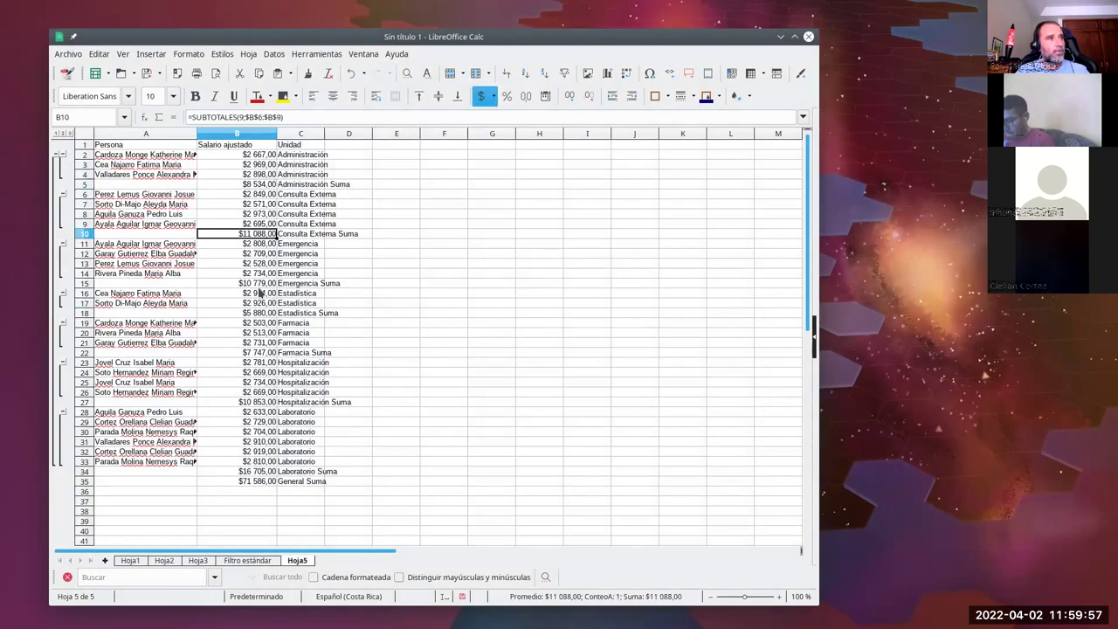
pyautogui.click(260, 283)
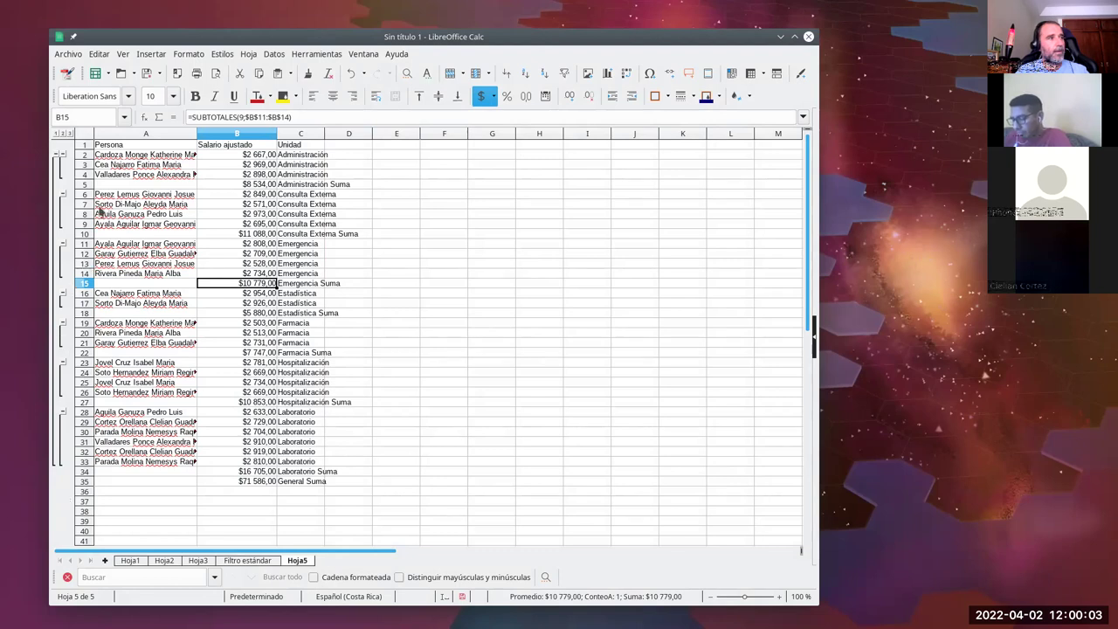
pyautogui.click(62, 133)
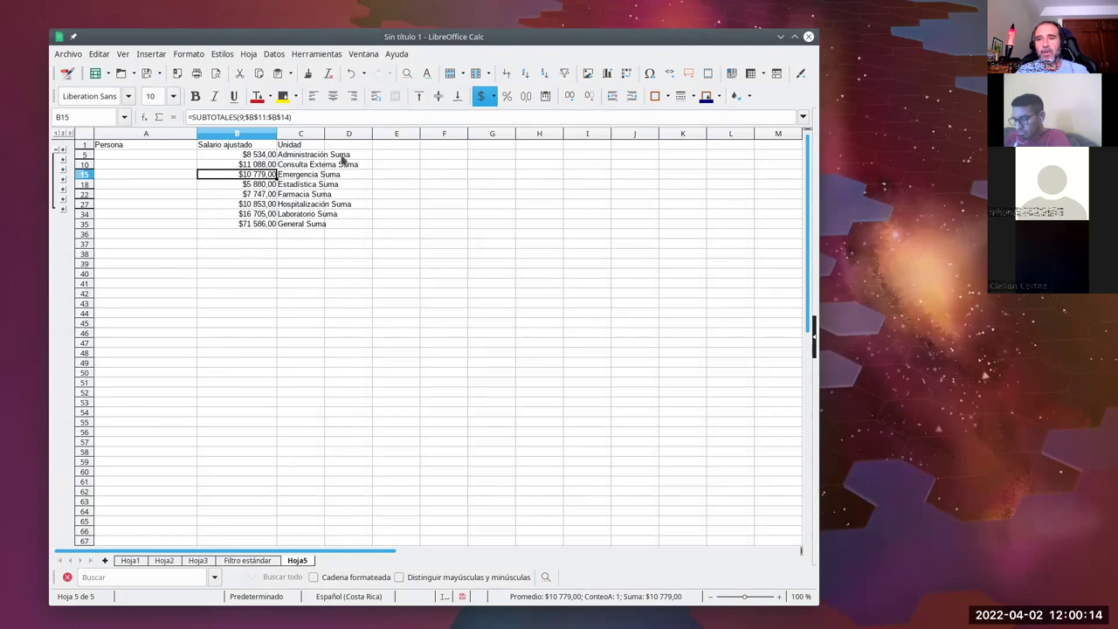
pyautogui.click(68, 134)
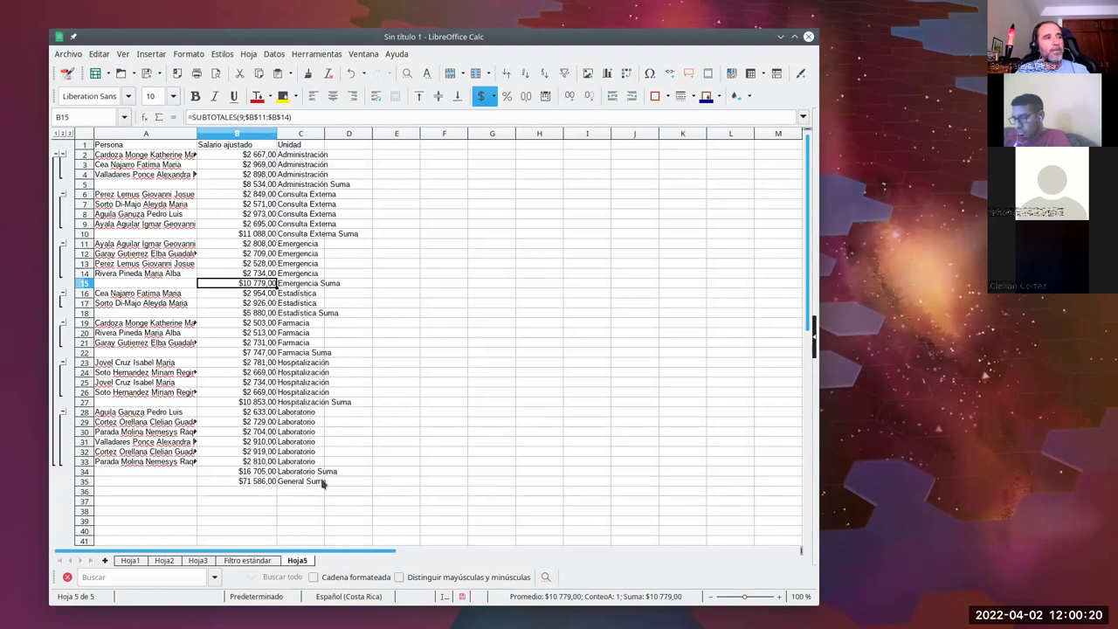
# Step: Add a second subtotal group to the salary table, grouped by Unidad and using Conteo on Persona, and deselect the table
pyautogui.click(118, 145)
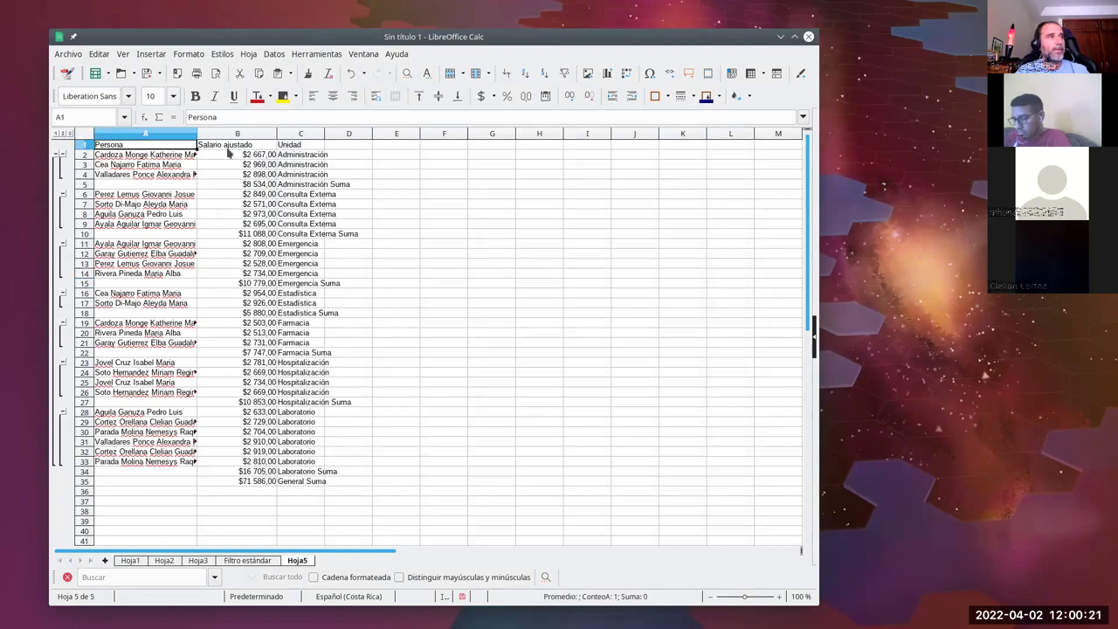
pyautogui.click(271, 54)
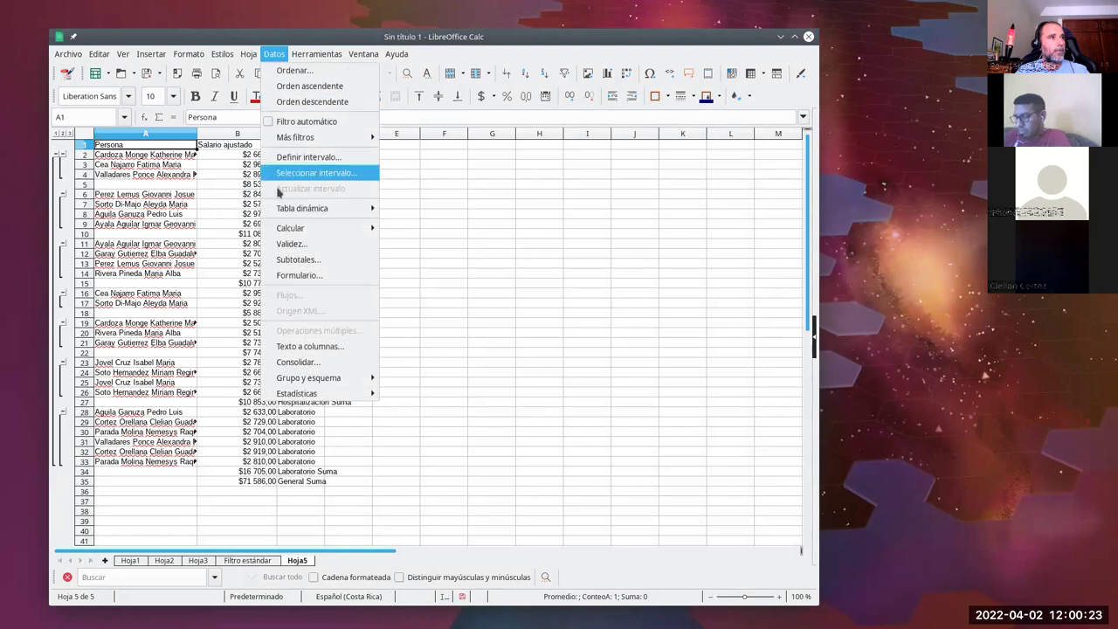
pyautogui.click(298, 260)
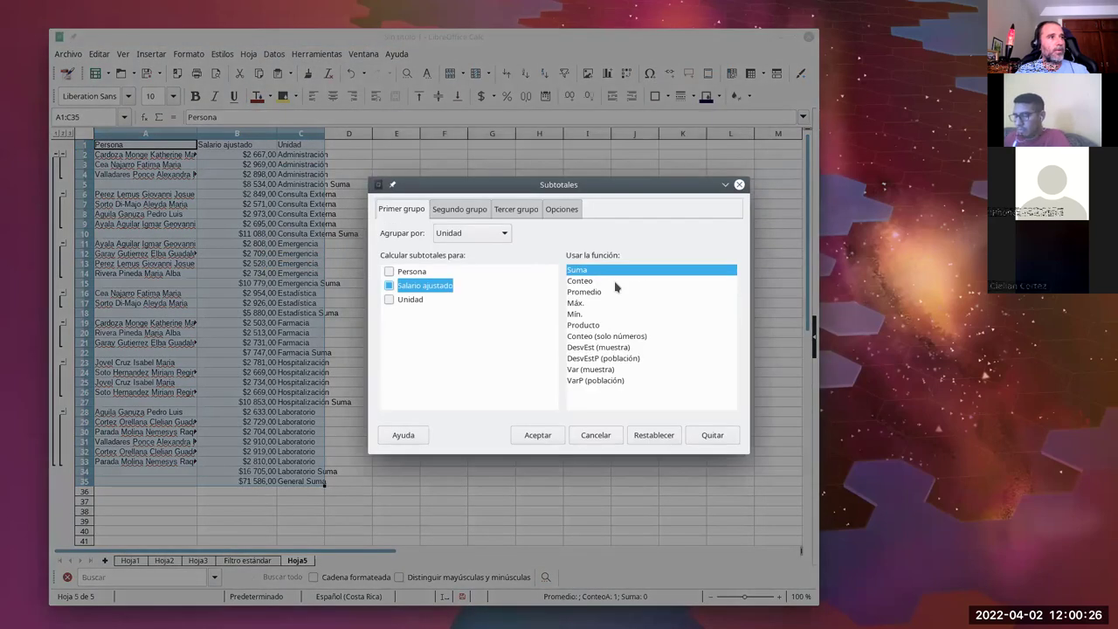
pyautogui.click(460, 210)
pyautogui.click(485, 234)
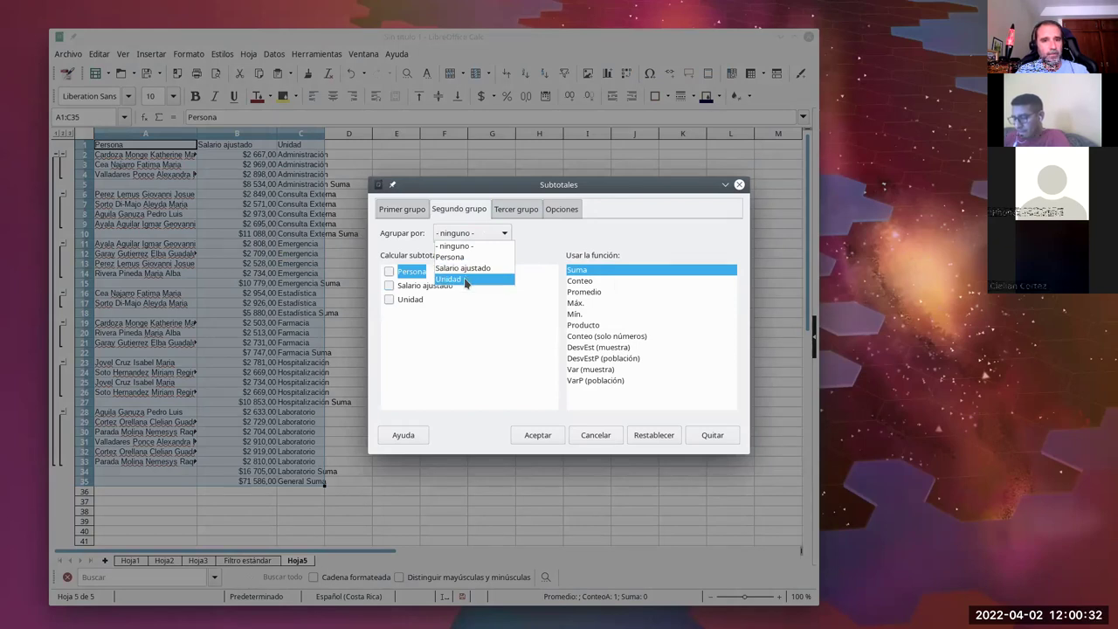
pyautogui.click(465, 279)
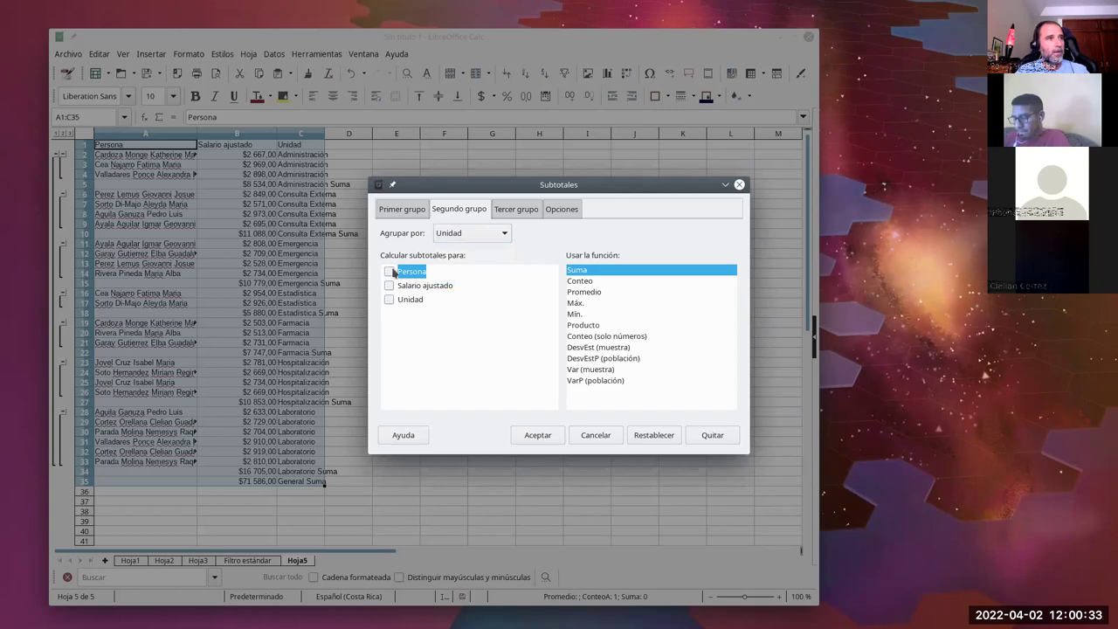
pyautogui.click(592, 283)
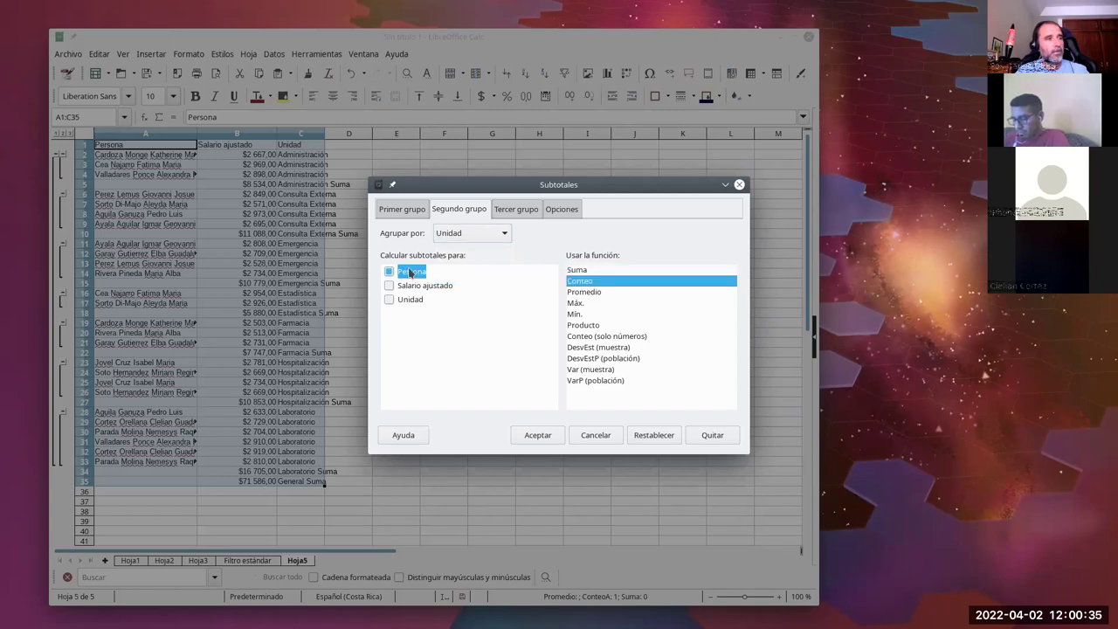
pyautogui.click(538, 437)
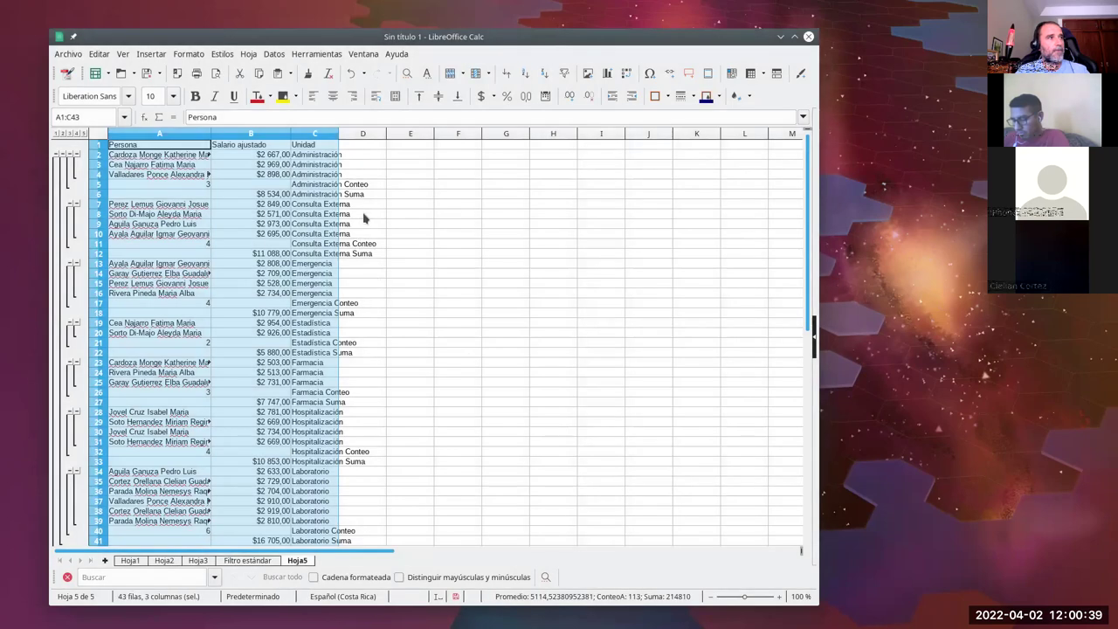
pyautogui.click(362, 215)
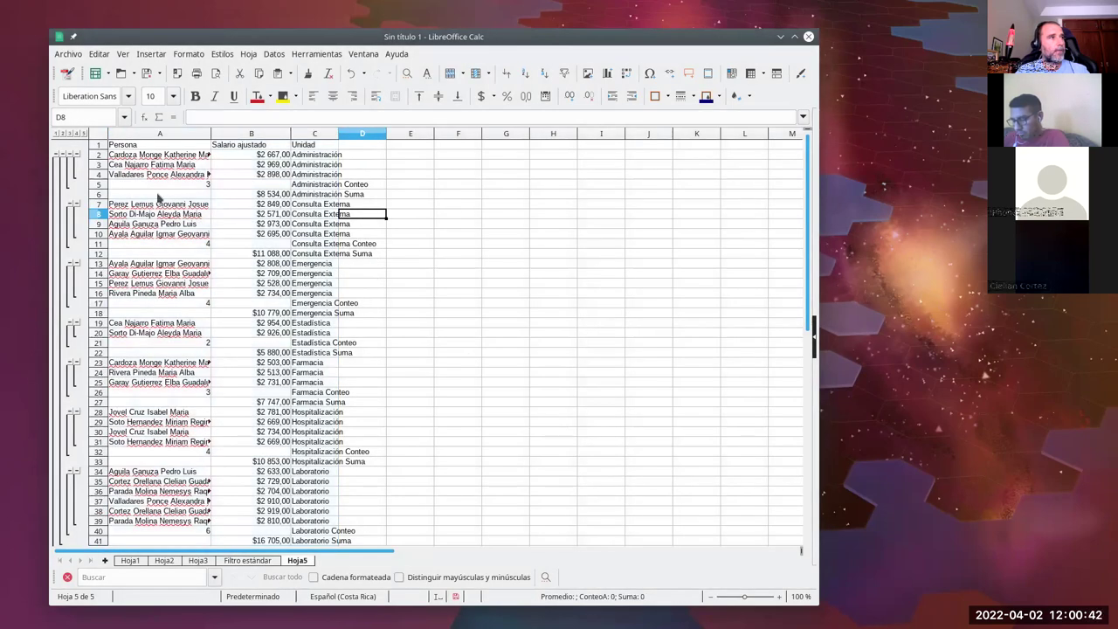
# Step: Review the Conteo and Suma rows of each unit down to the General rows, including the Consulta Externa ones
pyautogui.scroll(-1, 301, 261)
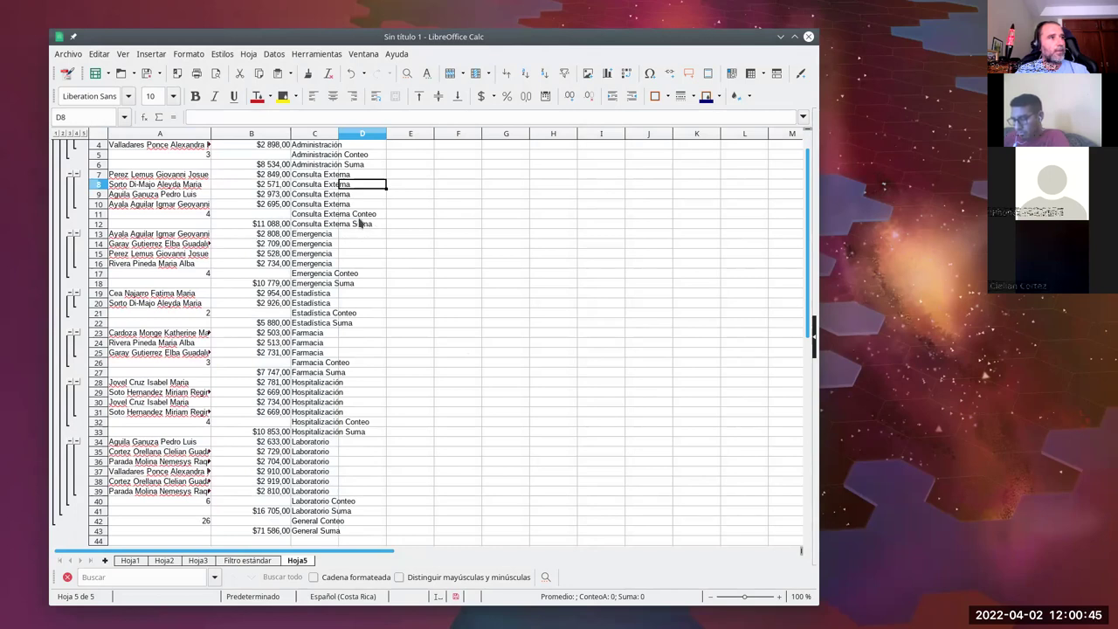
pyautogui.moveTo(358, 224); pyautogui.dragTo(245, 227)
pyautogui.moveTo(362, 216); pyautogui.dragTo(225, 220)
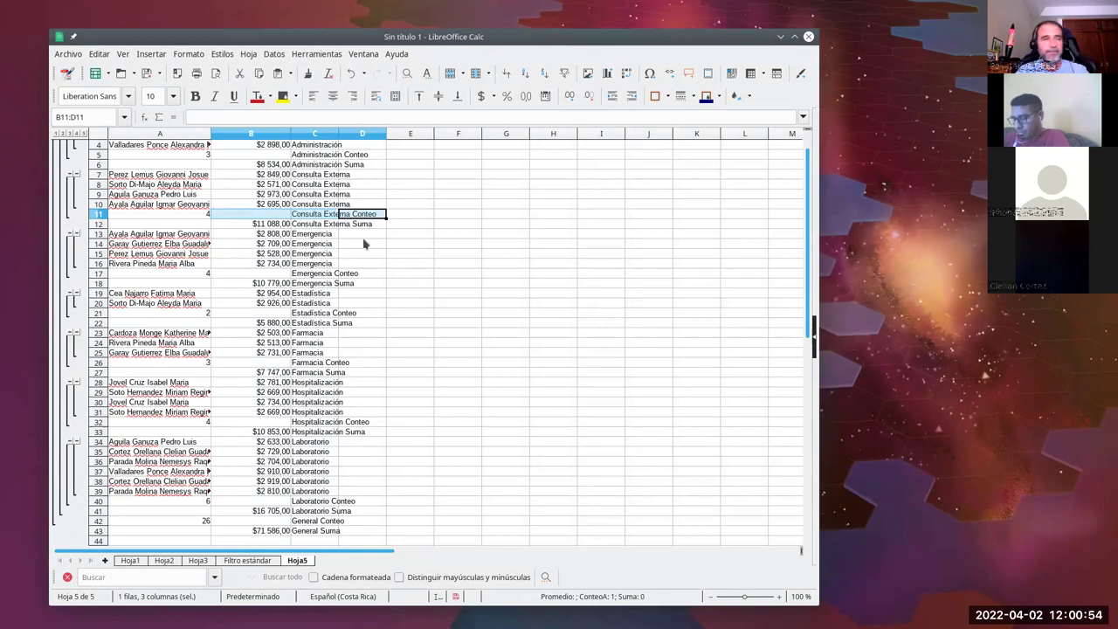
pyautogui.click(384, 274)
pyautogui.scroll(1, 417, 312)
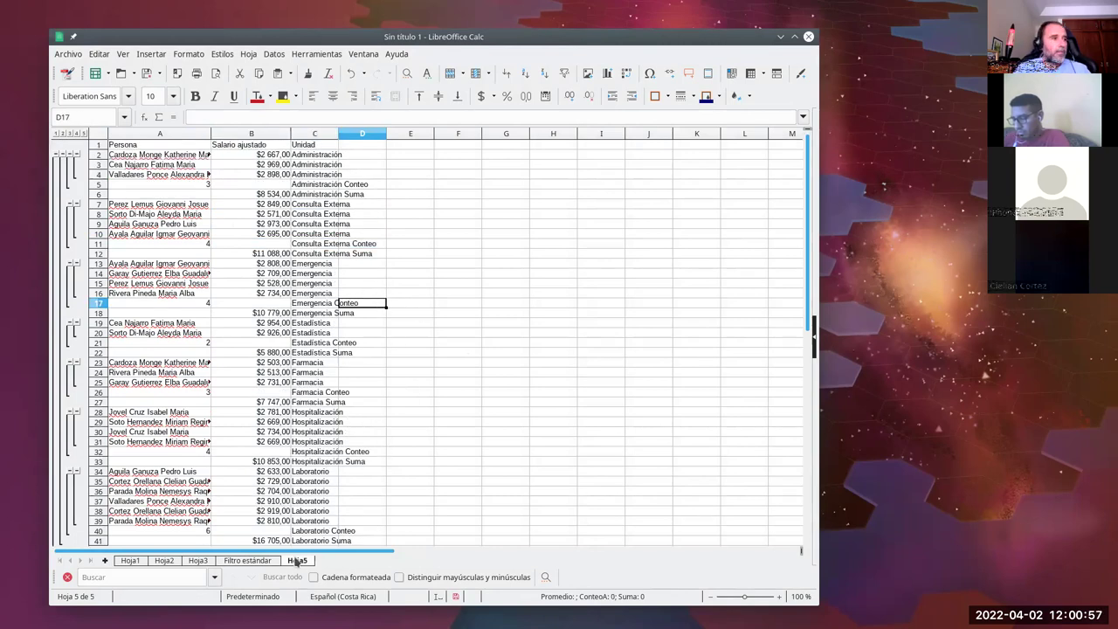
# Step: Rename the subtotals sheet as Subtotales
pyautogui.doubleClick(297, 561)
pyautogui.write('Subtotales')
pyautogui.press('Return')
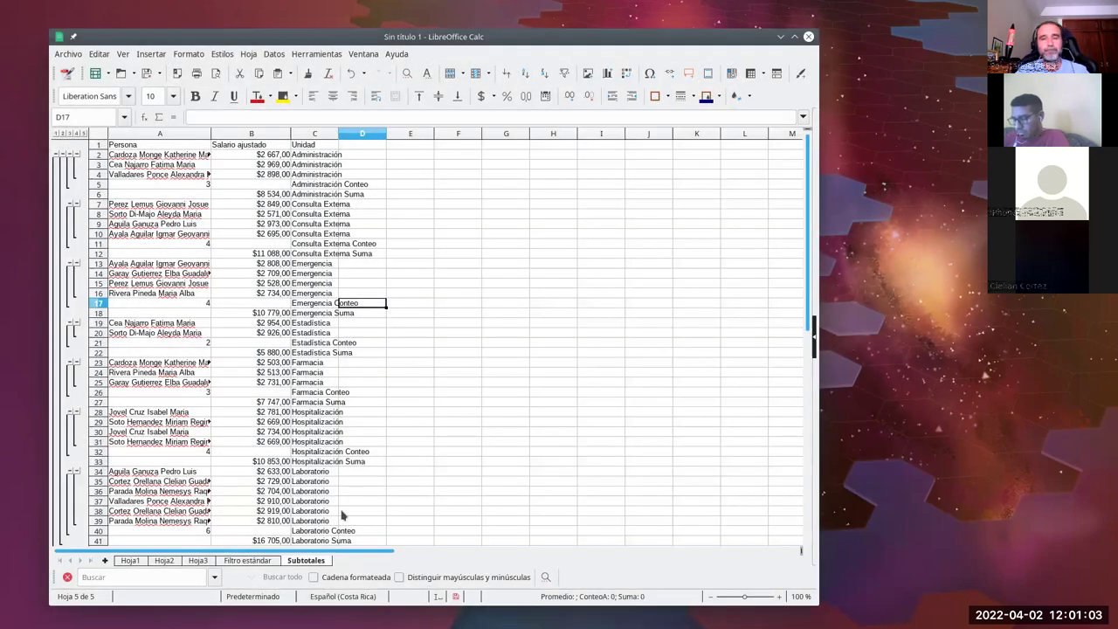
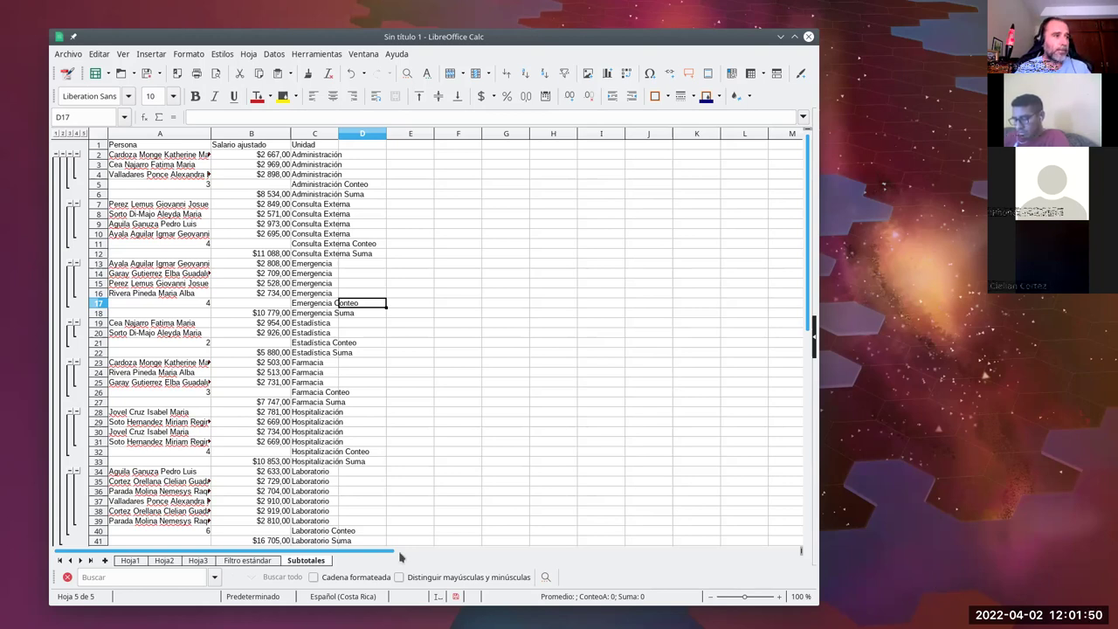
# Step: Switch to Hoja2, select the salary table A1:C27 and copy it
pyautogui.click(163, 560)
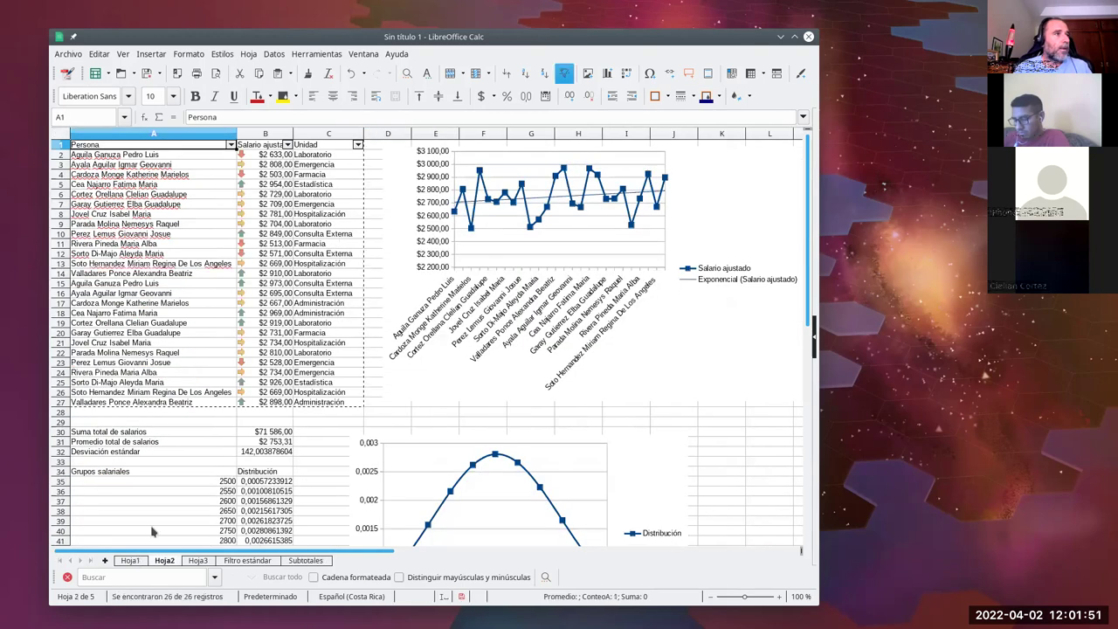
pyautogui.click(284, 422)
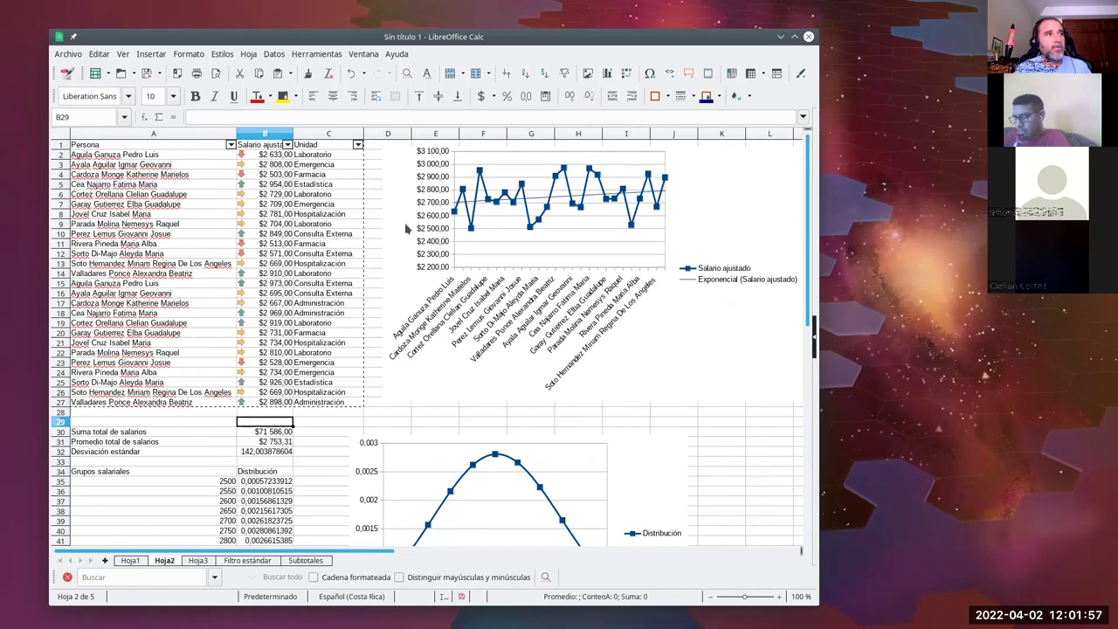
pyautogui.click(330, 156)
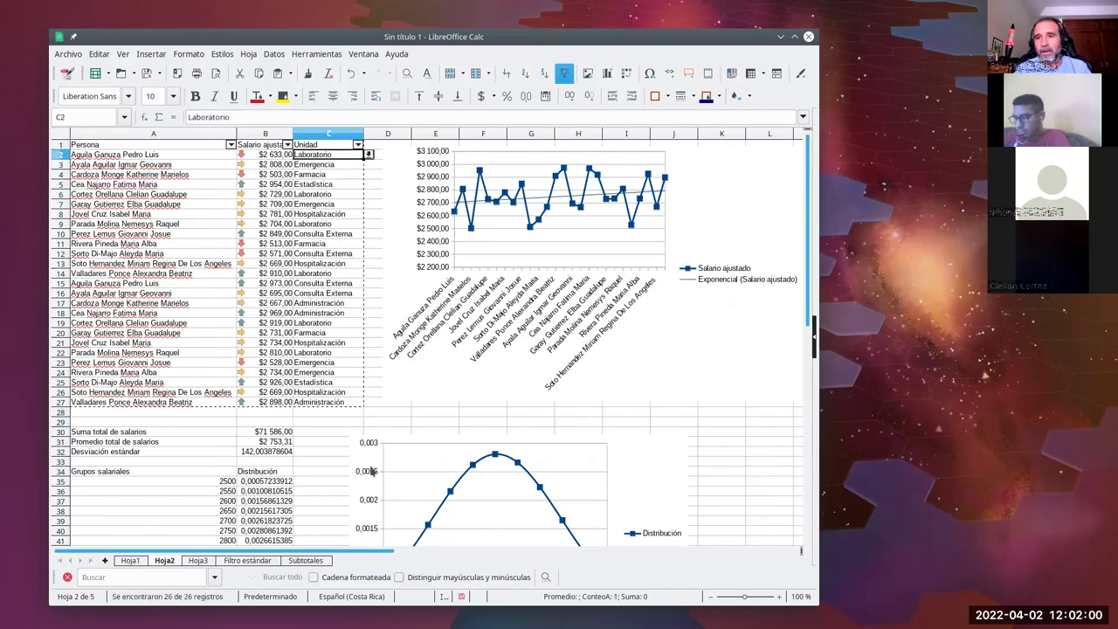
pyautogui.hotkey('ctrl', 'Home')
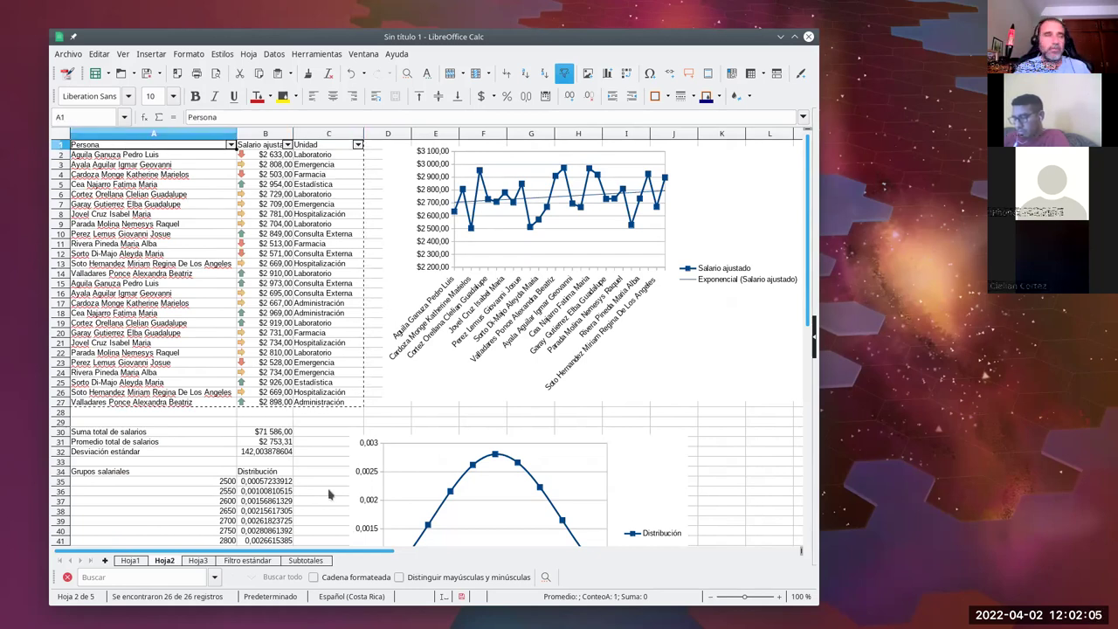
pyautogui.keyDown('shift'); pyautogui.click(330, 401); pyautogui.keyUp('shift')
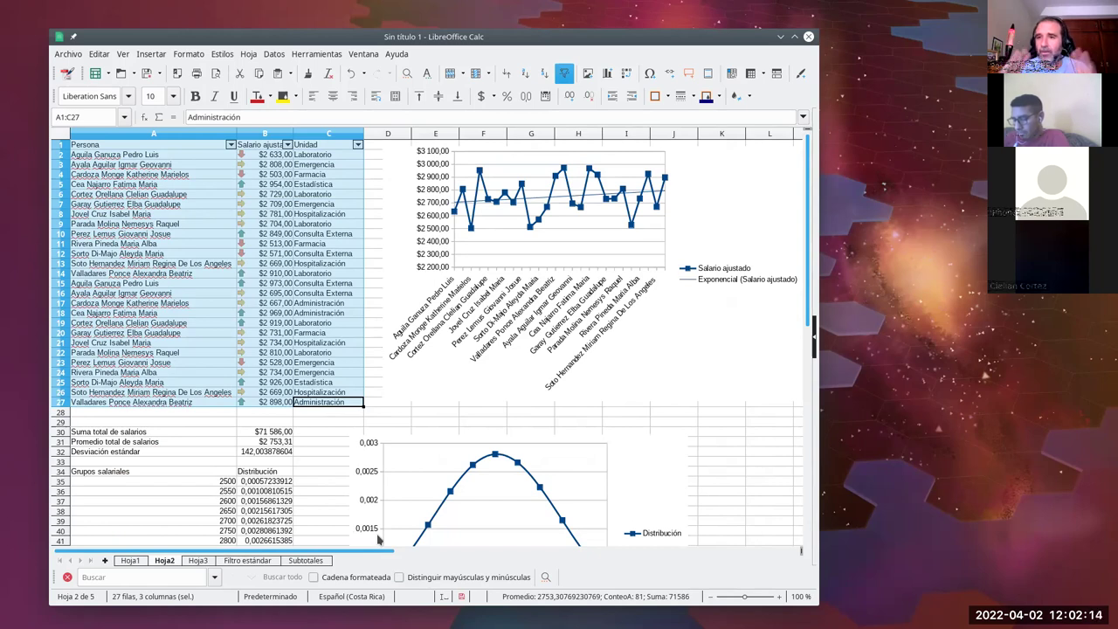
pyautogui.hotkey('ctrl', 'c')
pyautogui.click(231, 373)
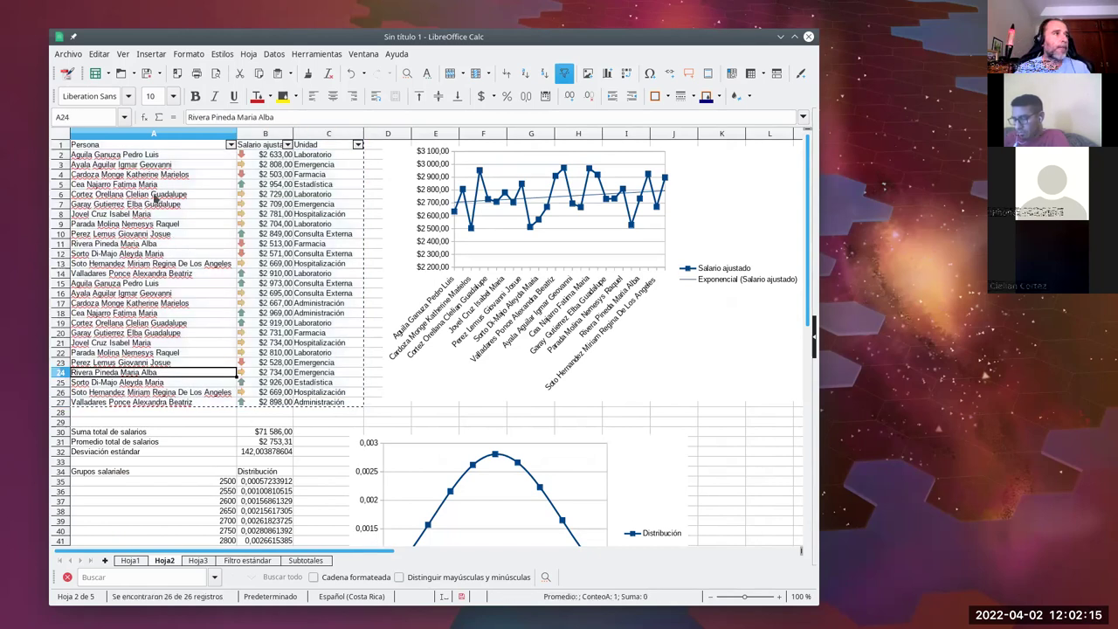
# Step: Start a pivot table from the salary table A1:C27 on Hoja2, with the current selection as its source
pyautogui.hotkey('ctrl', 'Home')
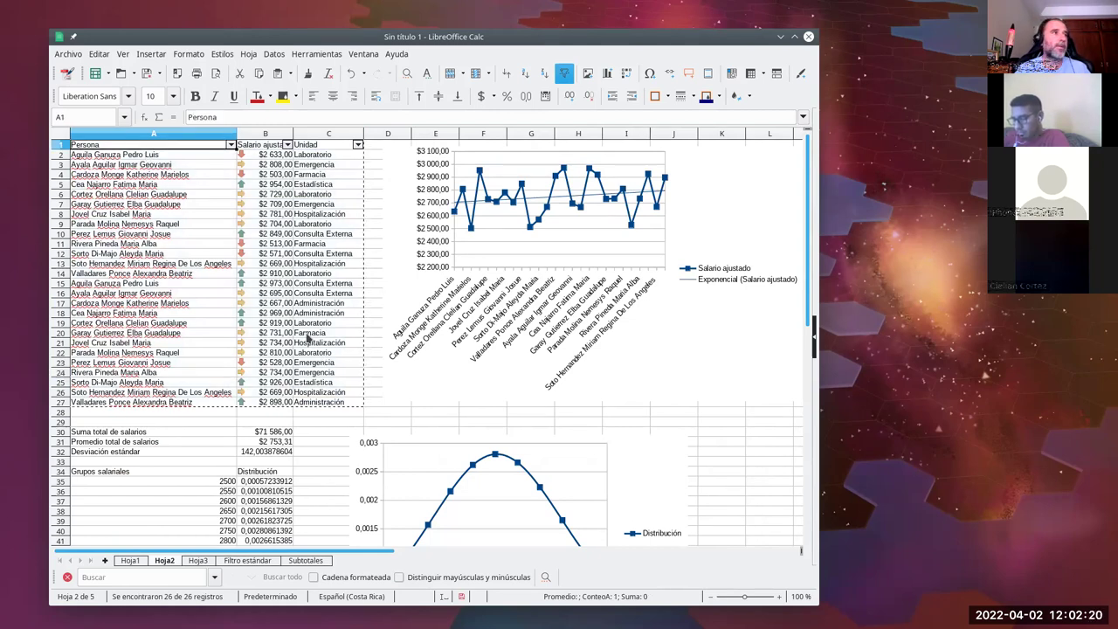
pyautogui.click(273, 54)
pyautogui.moveTo(324, 214)
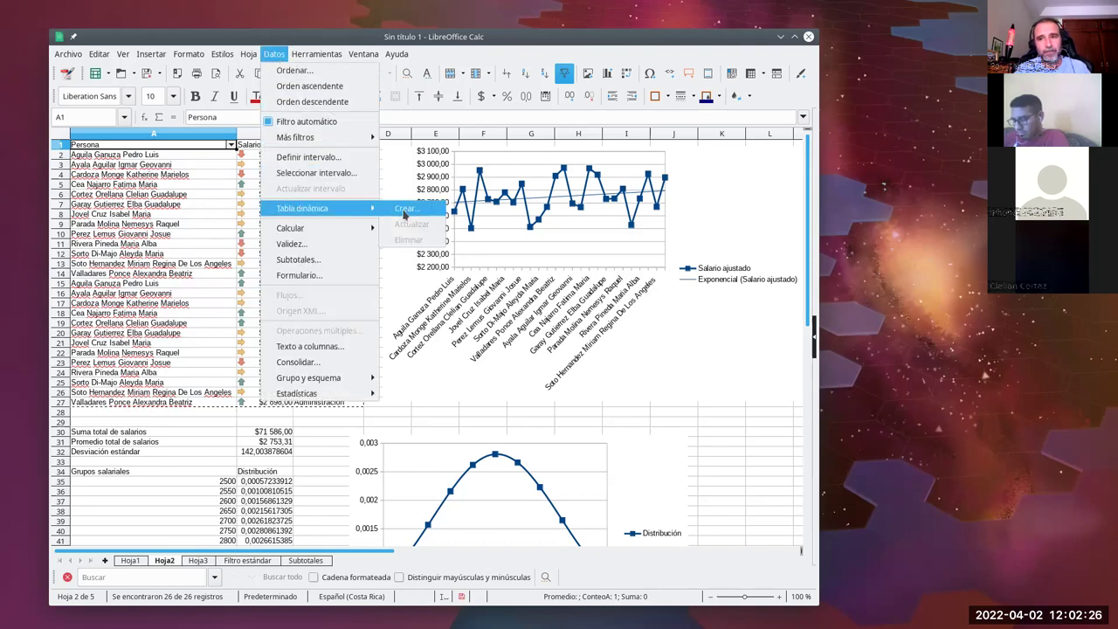
pyautogui.click(403, 211)
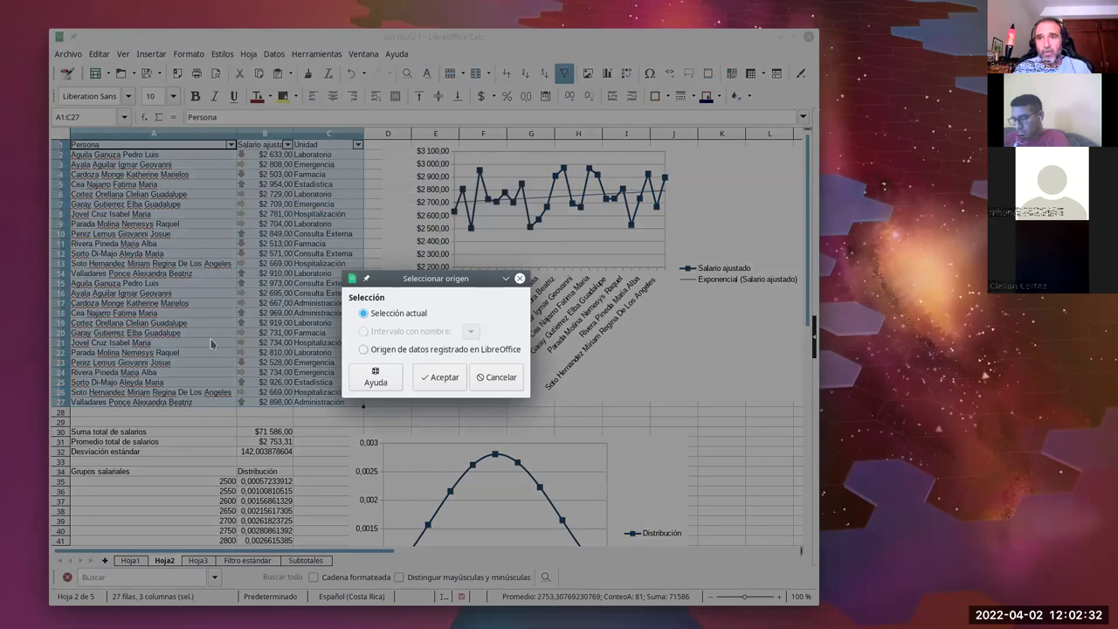
pyautogui.click(431, 379)
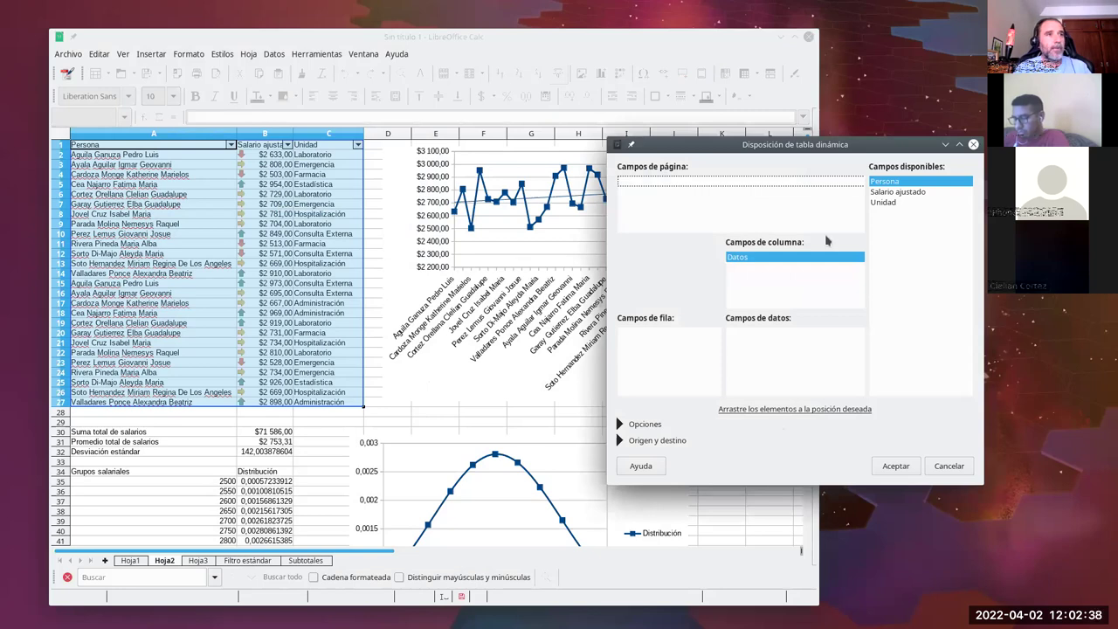
pyautogui.moveTo(747, 151); pyautogui.dragTo(662, 136)
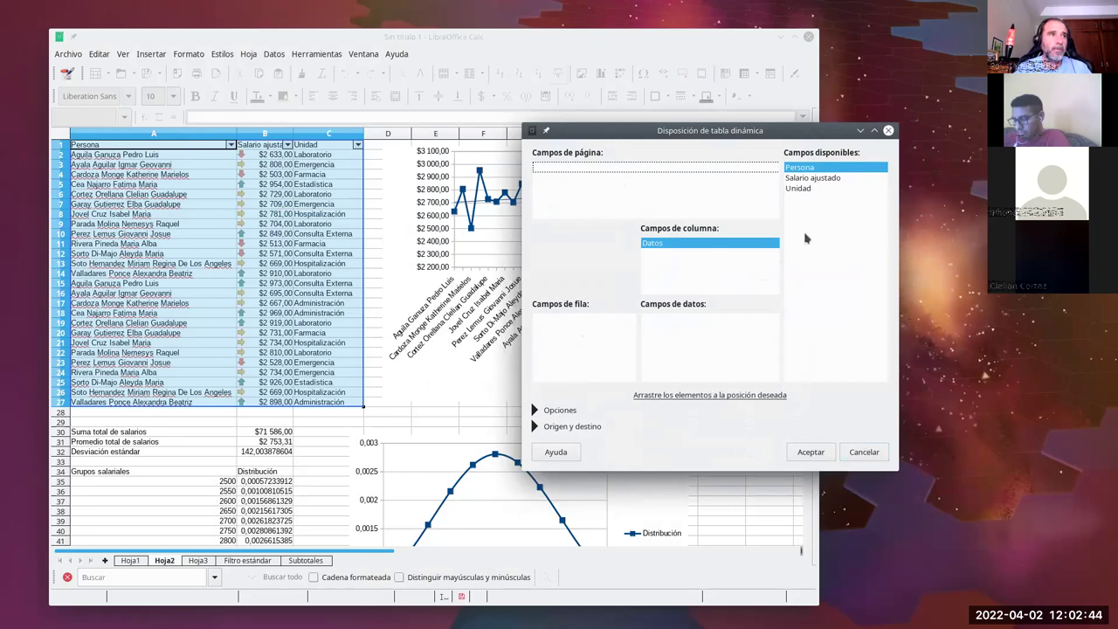
# Step: Lay out the pivot table with Unidad ahead of Datos as column fields, Persona as row field and Salario ajustado as data field
pyautogui.moveTo(804, 188); pyautogui.dragTo(655, 251)
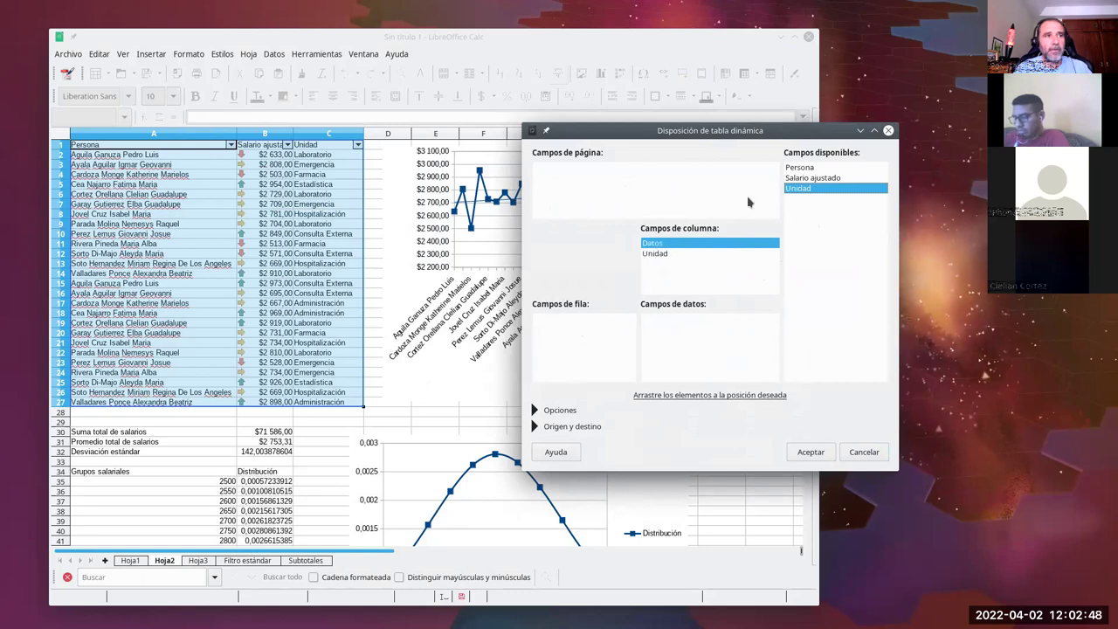
pyautogui.click(661, 255)
pyautogui.click(658, 247)
pyautogui.moveTo(658, 247); pyautogui.dragTo(664, 272)
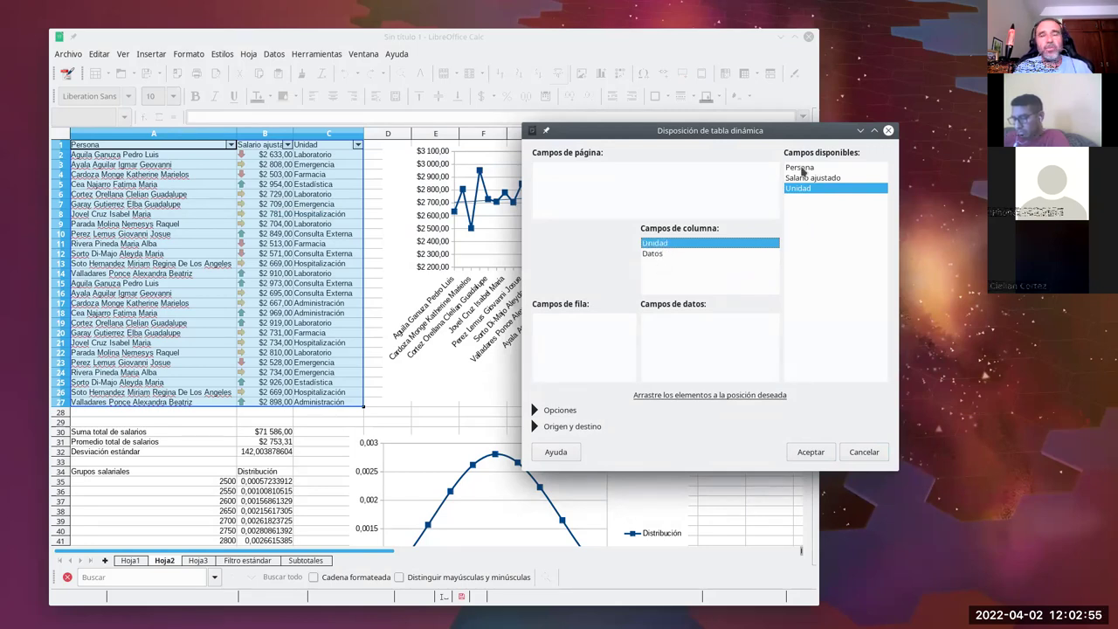
pyautogui.moveTo(804, 170); pyautogui.dragTo(585, 331)
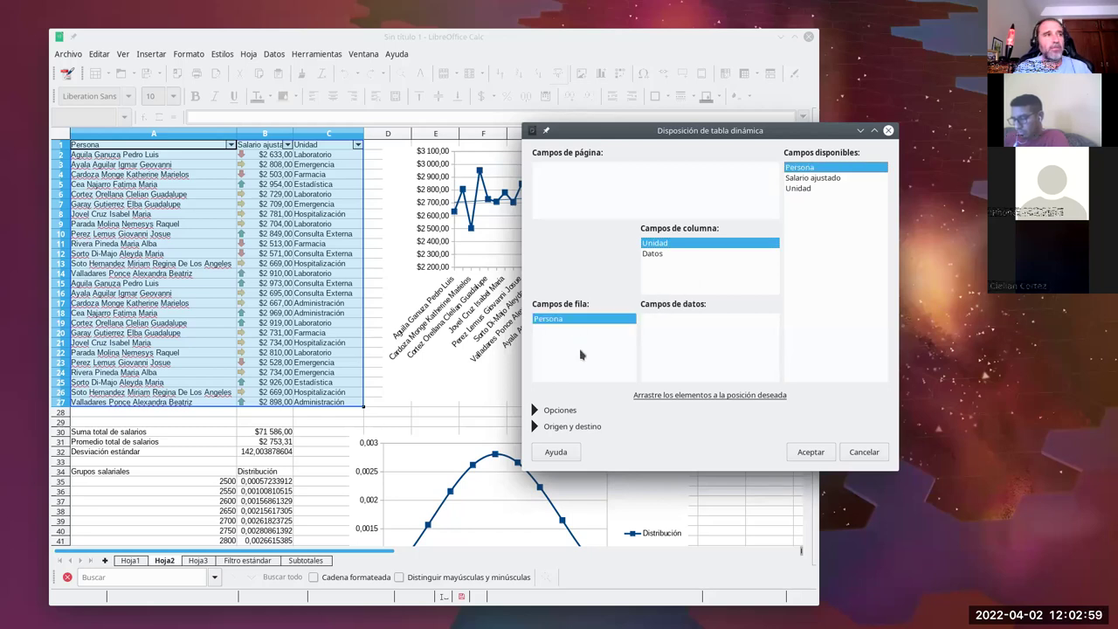
pyautogui.moveTo(821, 182); pyautogui.dragTo(692, 334)
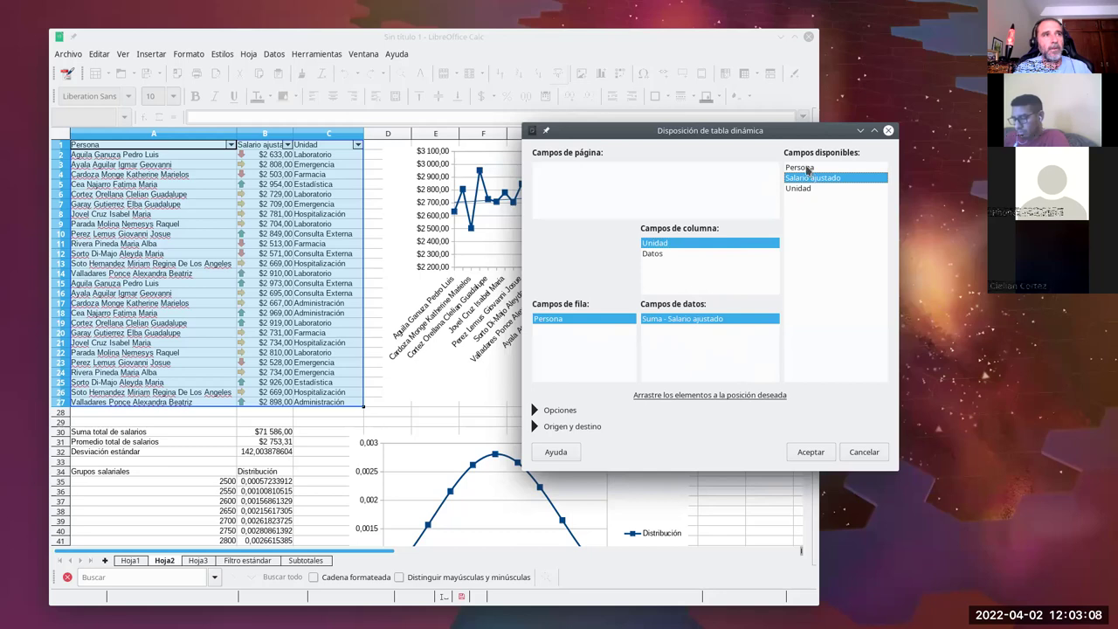
# Step: Add Persona as a second data field summarised with Conteo and create the pivot table
pyautogui.moveTo(807, 168); pyautogui.dragTo(725, 339)
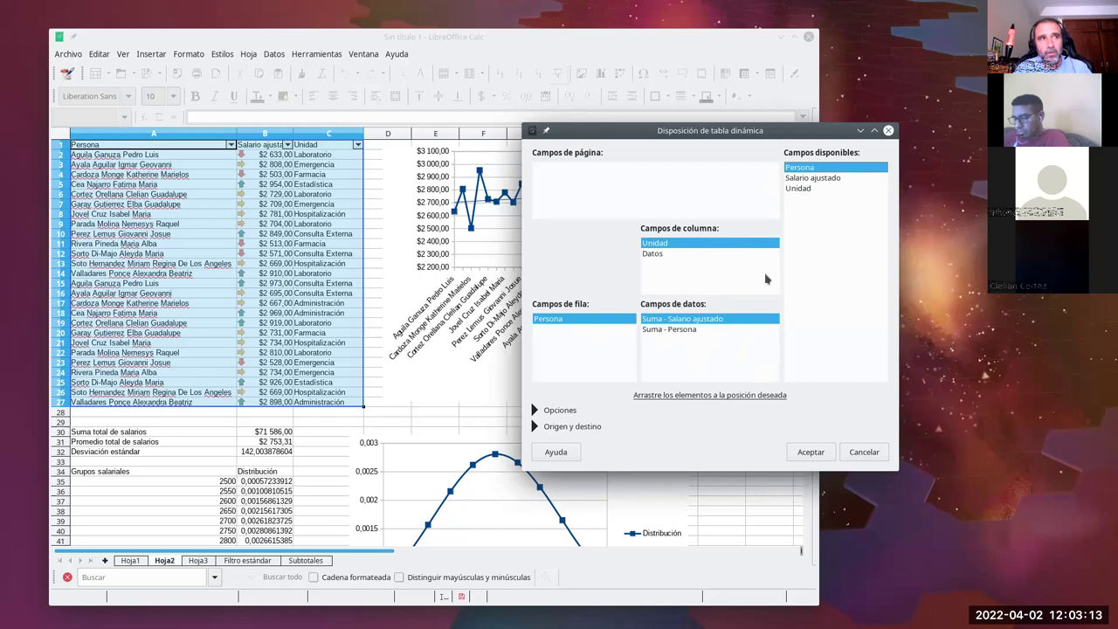
pyautogui.doubleClick(659, 329)
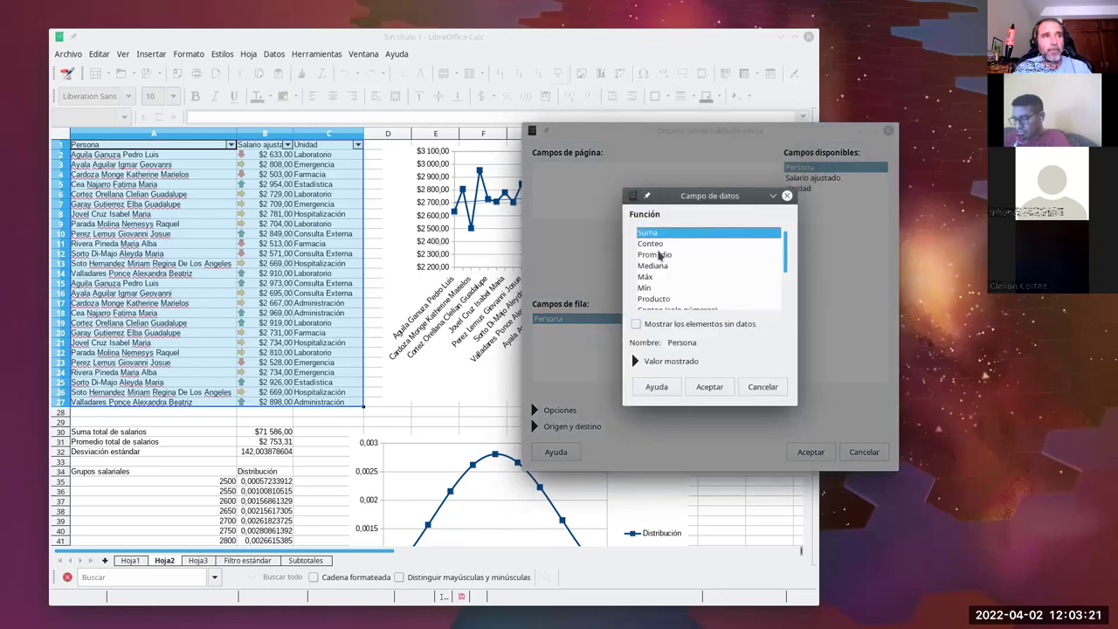
pyautogui.click(655, 245)
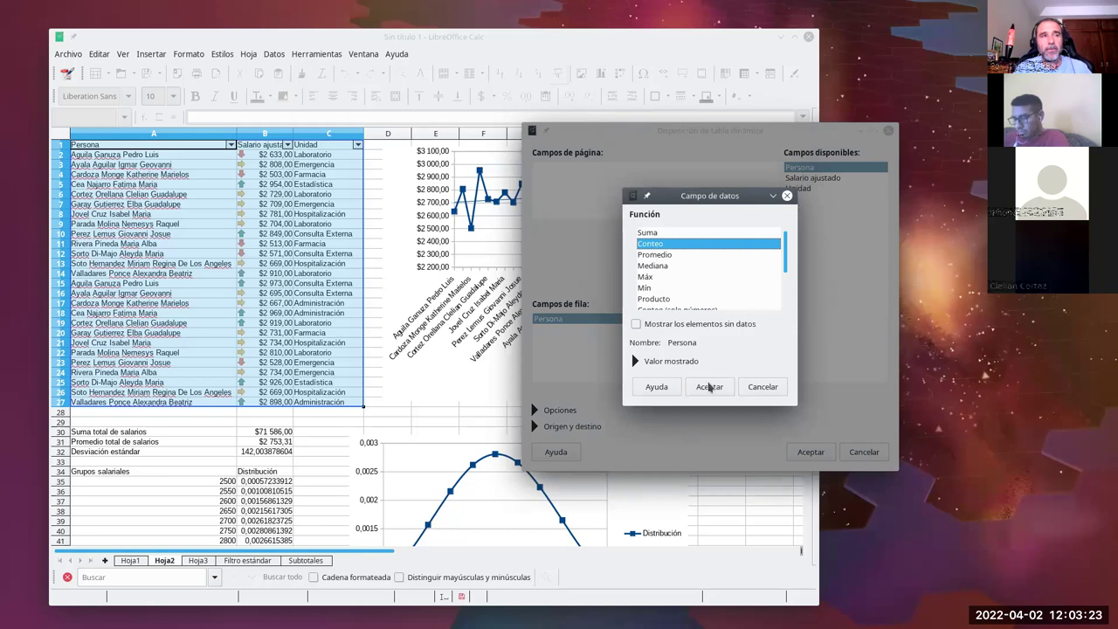
pyautogui.click(708, 389)
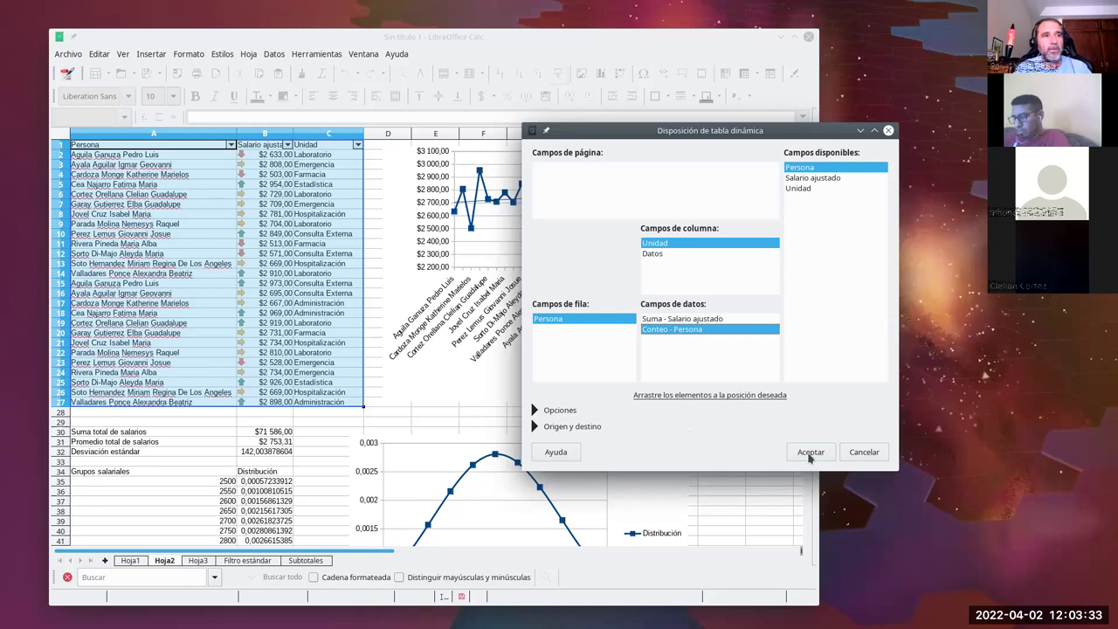
pyautogui.click(809, 454)
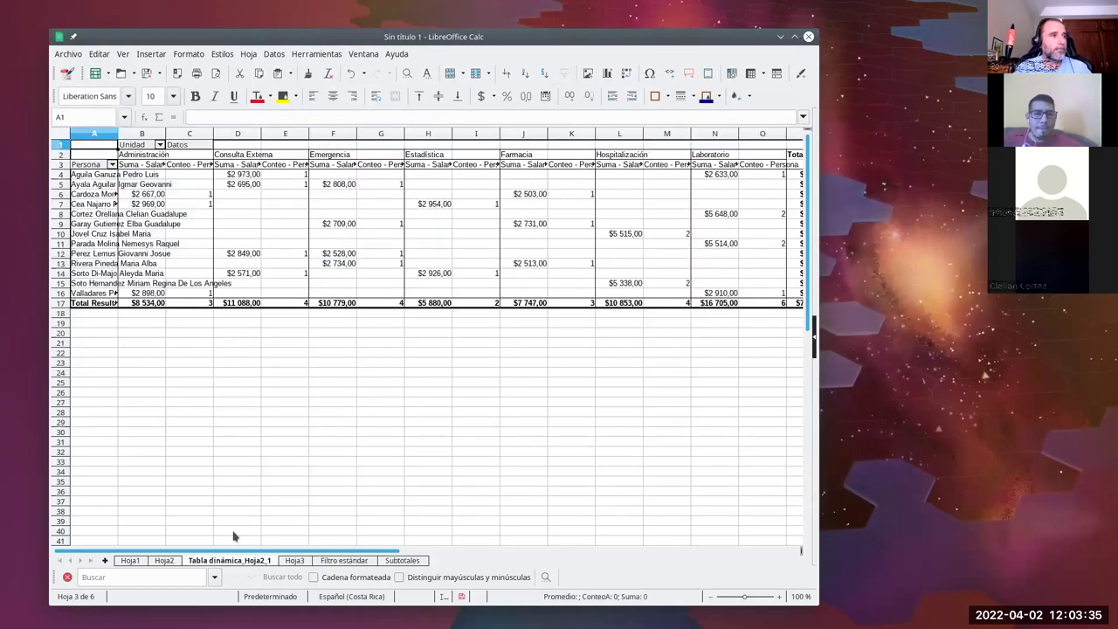
# Step: Widen the spreadsheet window and fit column A of the pivot table sheet to its contents
pyautogui.moveTo(814, 603); pyautogui.dragTo(974, 599)
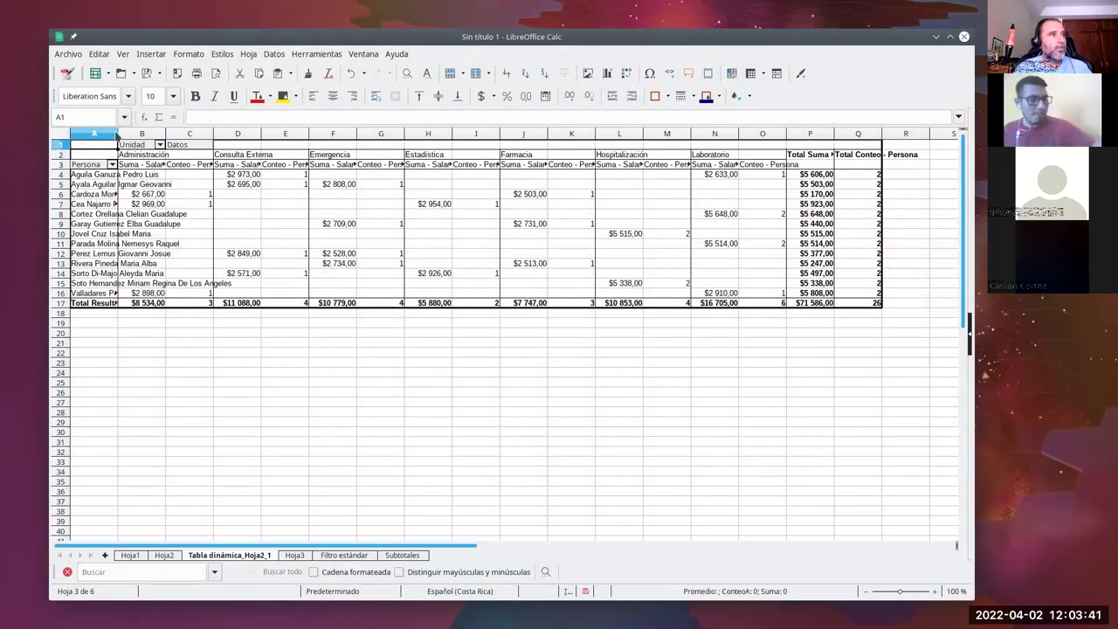
pyautogui.click(116, 137)
pyautogui.doubleClick(118, 137)
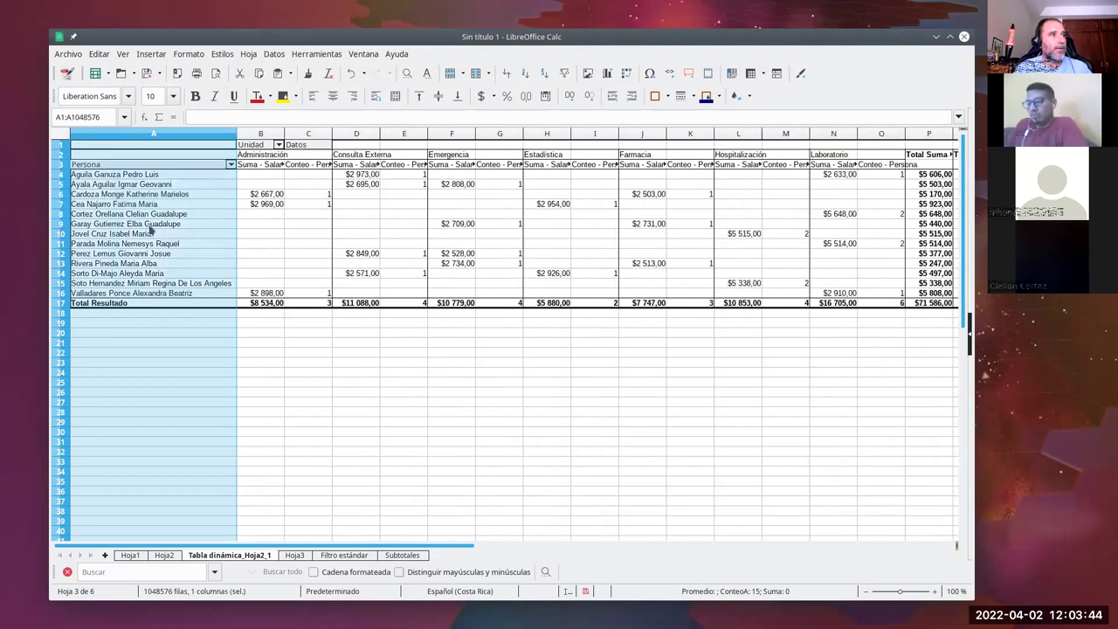
pyautogui.click(305, 264)
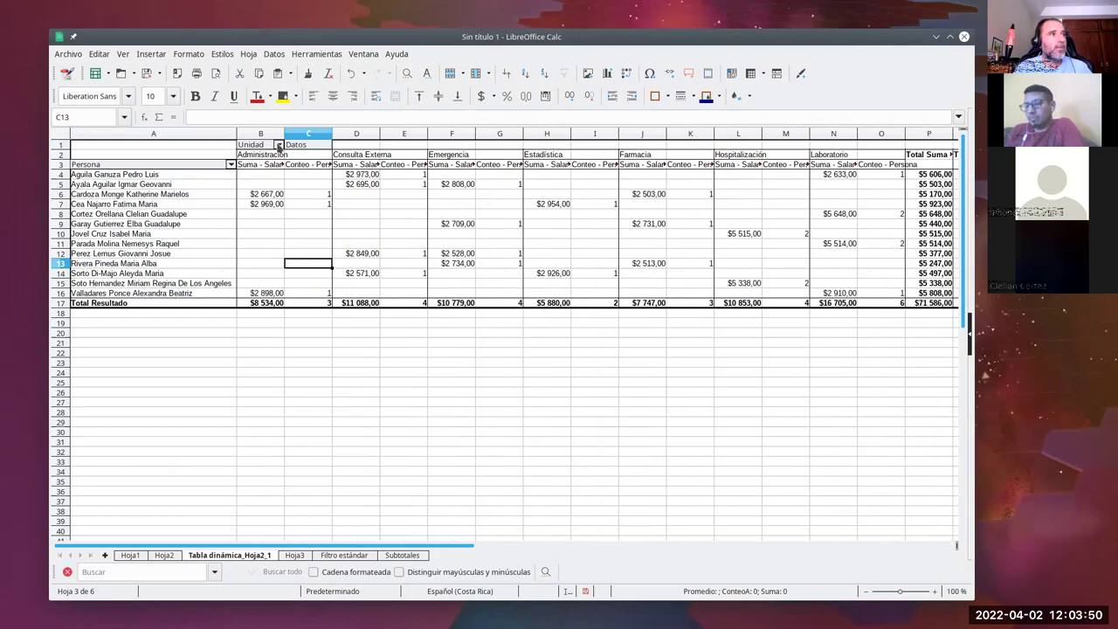
# Step: Filter the pivot table's Unidad field to show only Estadística
pyautogui.click(278, 145)
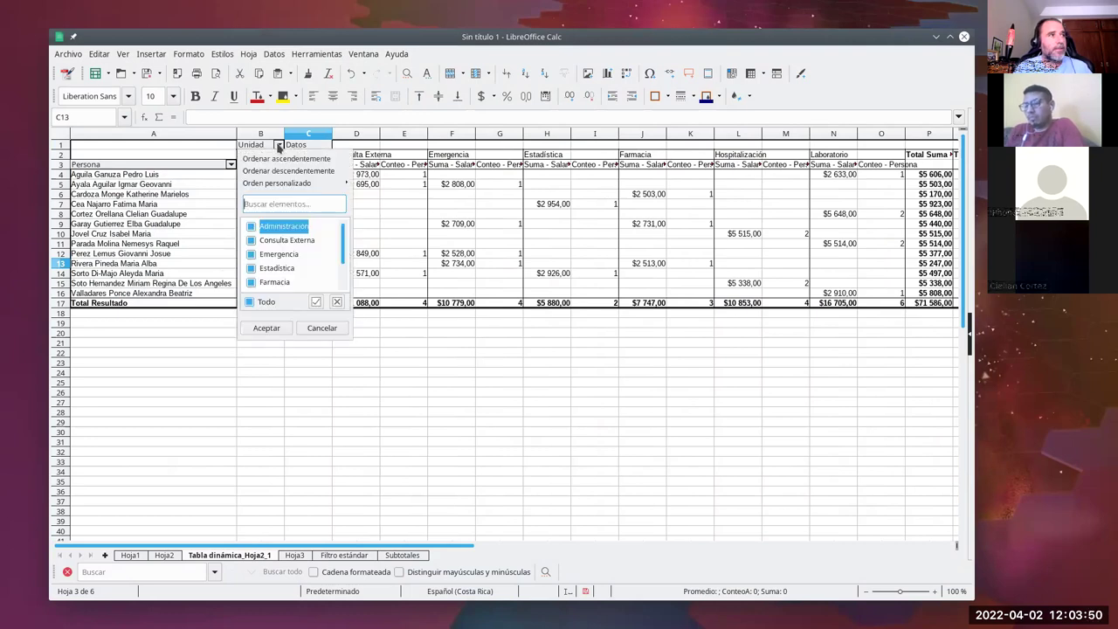
pyautogui.click(250, 301)
pyautogui.click(251, 268)
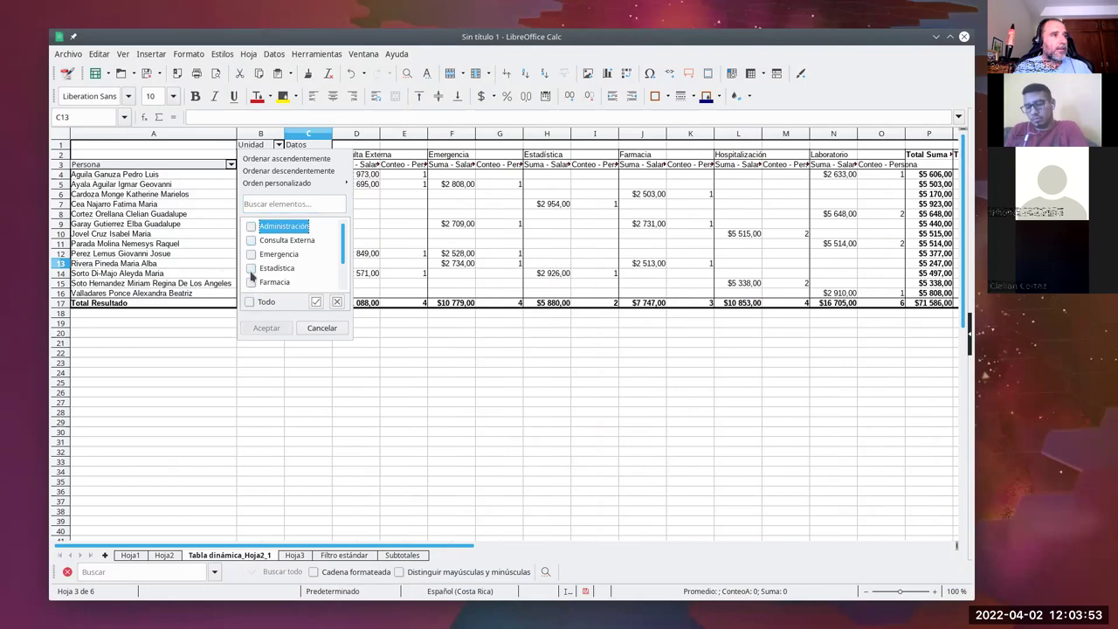
pyautogui.click(263, 328)
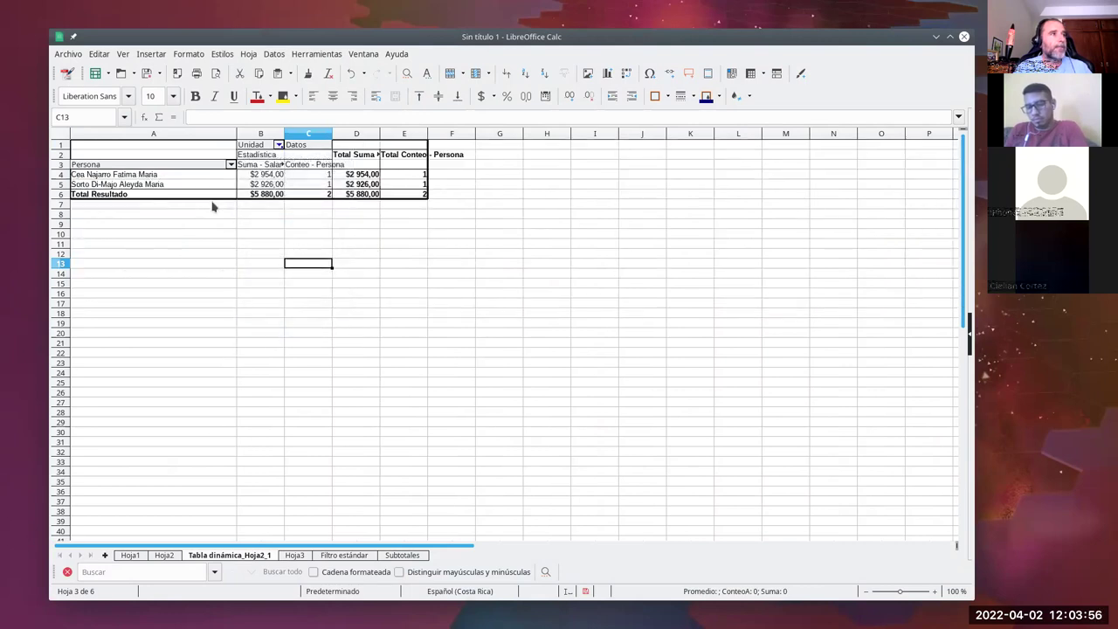
pyautogui.click(175, 207)
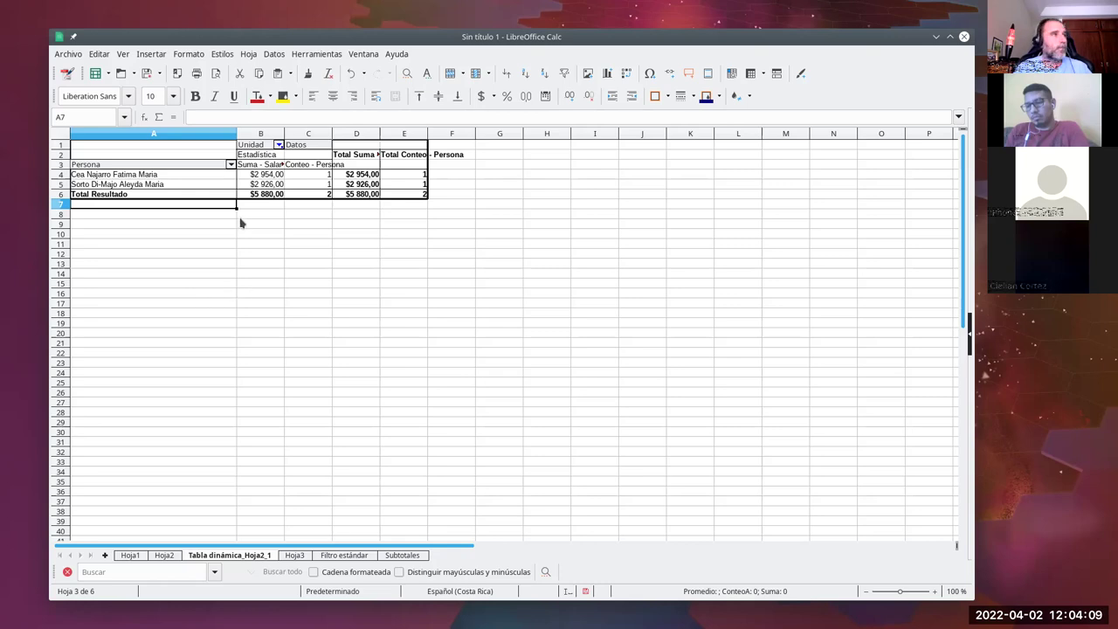
# Step: Reset the pivot table's Unidad filter to include all units
pyautogui.click(278, 144)
pyautogui.click(250, 301)
pyautogui.click(267, 328)
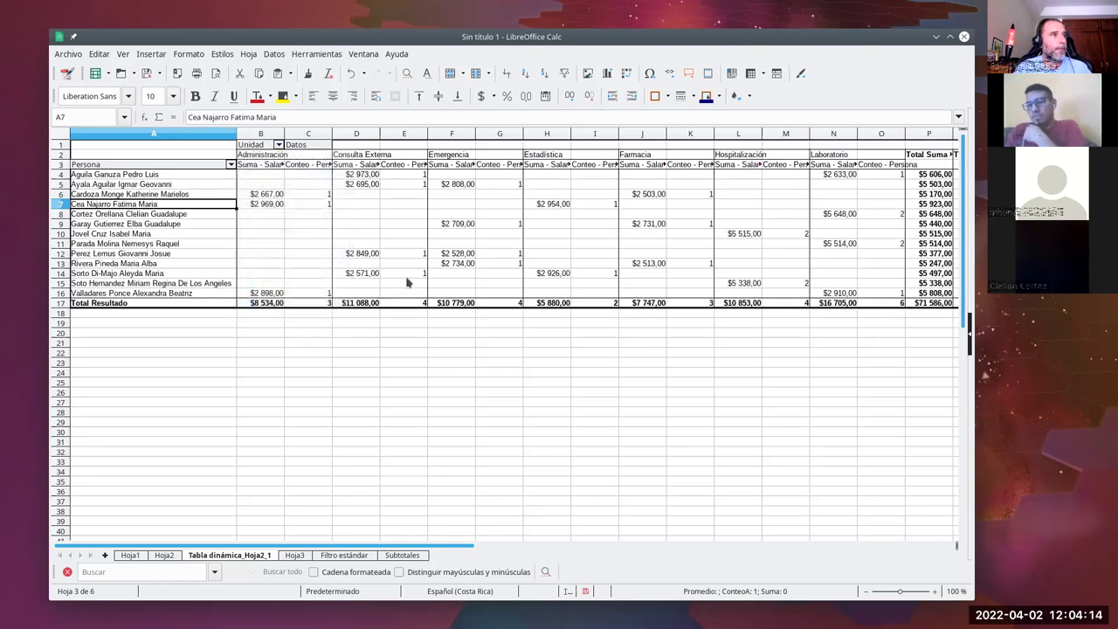
# Step: Edit the pivot table layout so that Datos comes before Unidad in the column fields
pyautogui.click(179, 145)
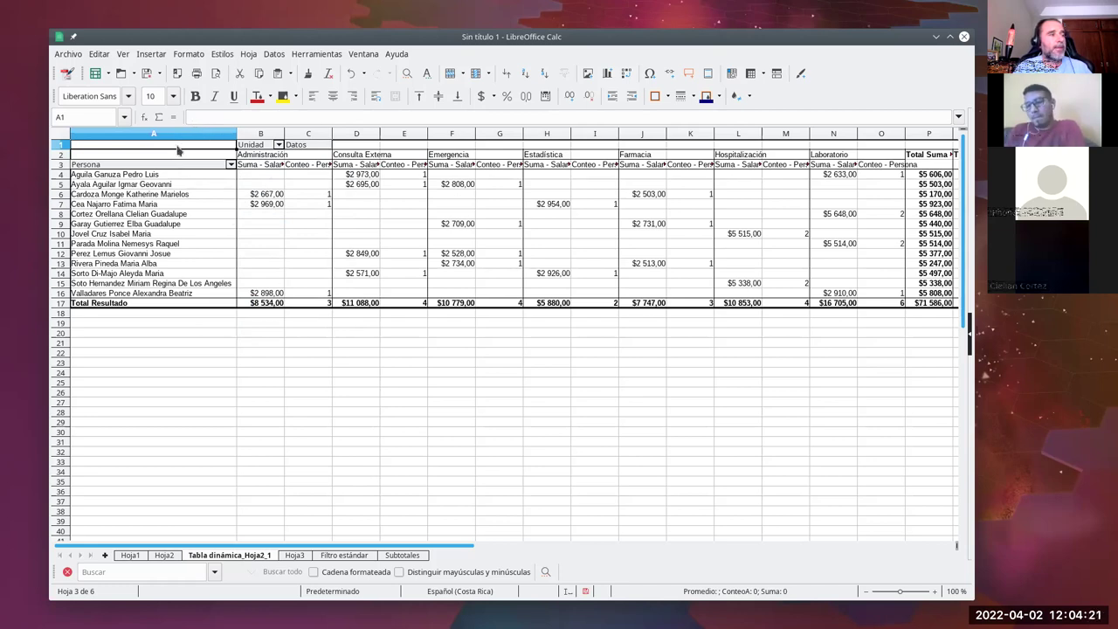
pyautogui.click(211, 155)
pyautogui.rightClick(205, 148)
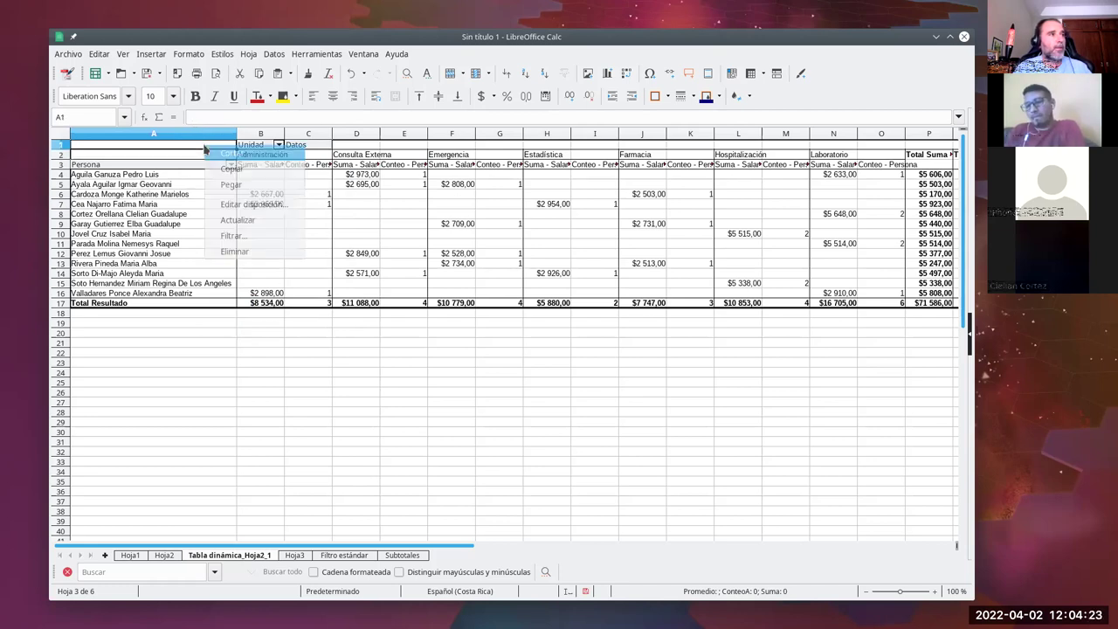
pyautogui.click(257, 206)
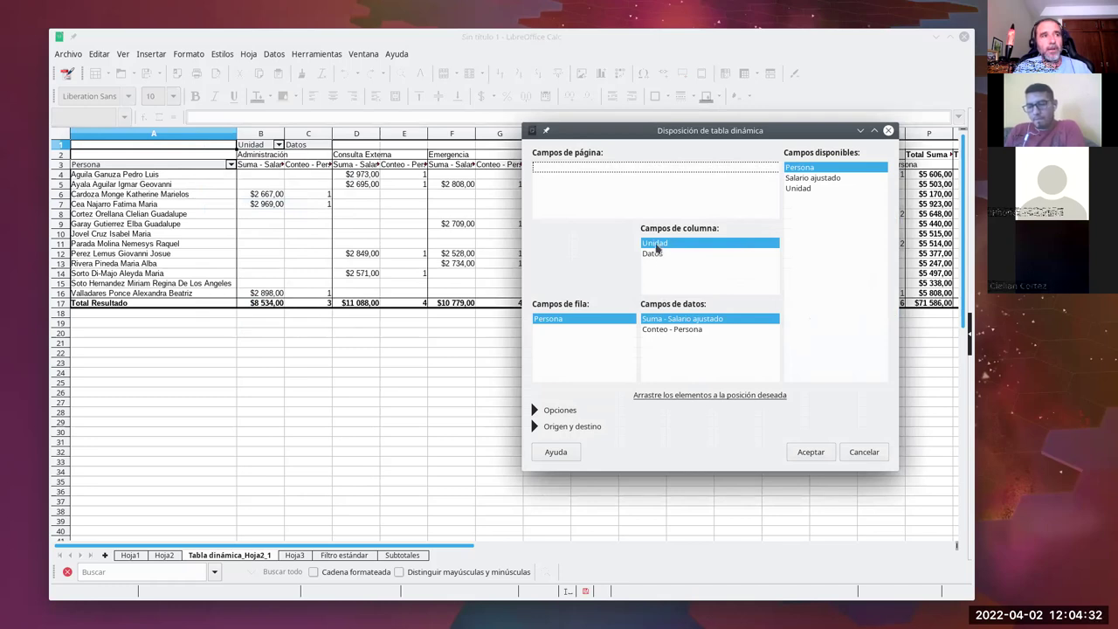
pyautogui.moveTo(659, 253)
pyautogui.mouseDown()
pyautogui.moveTo(656, 265)
pyautogui.moveTo(655, 244)
pyautogui.mouseUp()
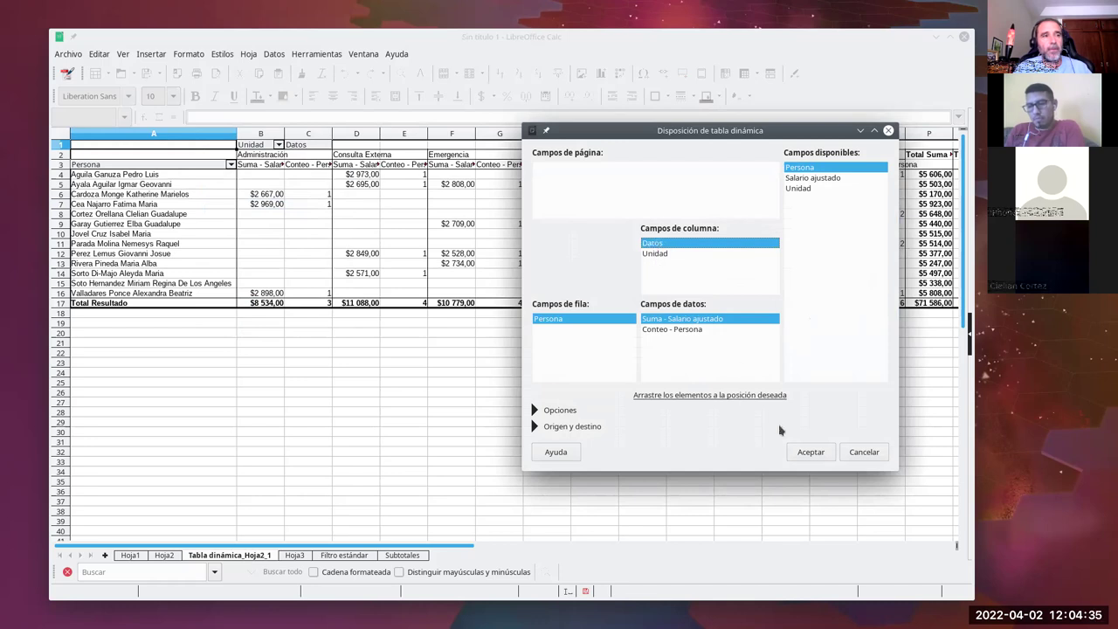
pyautogui.click(811, 451)
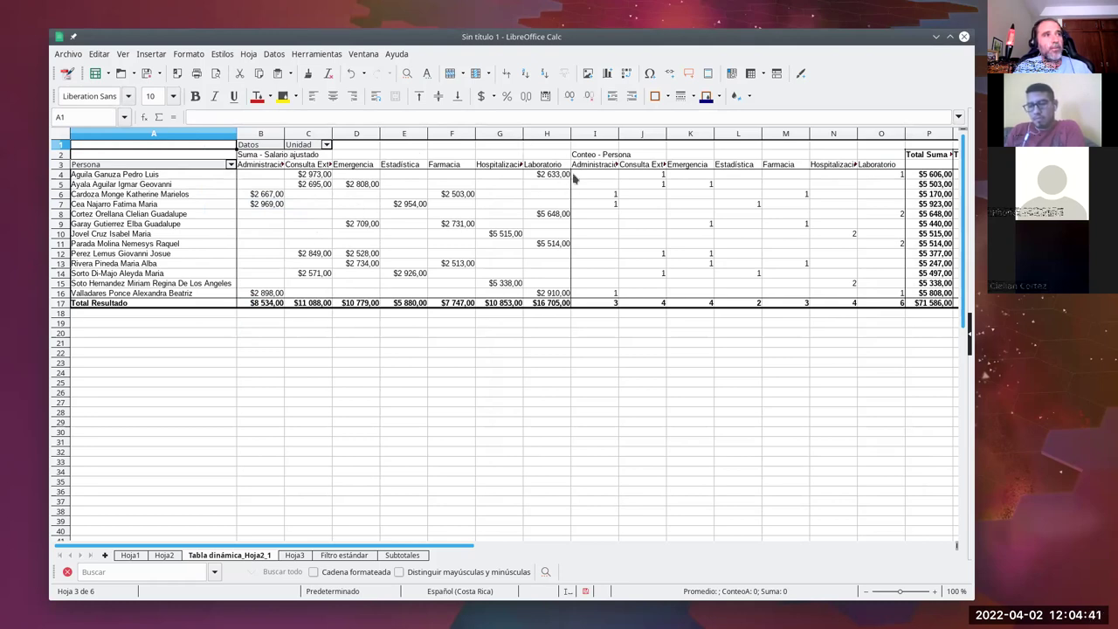
# Step: Examine the Suma - Salario ajustado block B2:H17 and the Conteo - Persona block I2:O17 by selecting each
pyautogui.moveTo(258, 155); pyautogui.dragTo(550, 302)
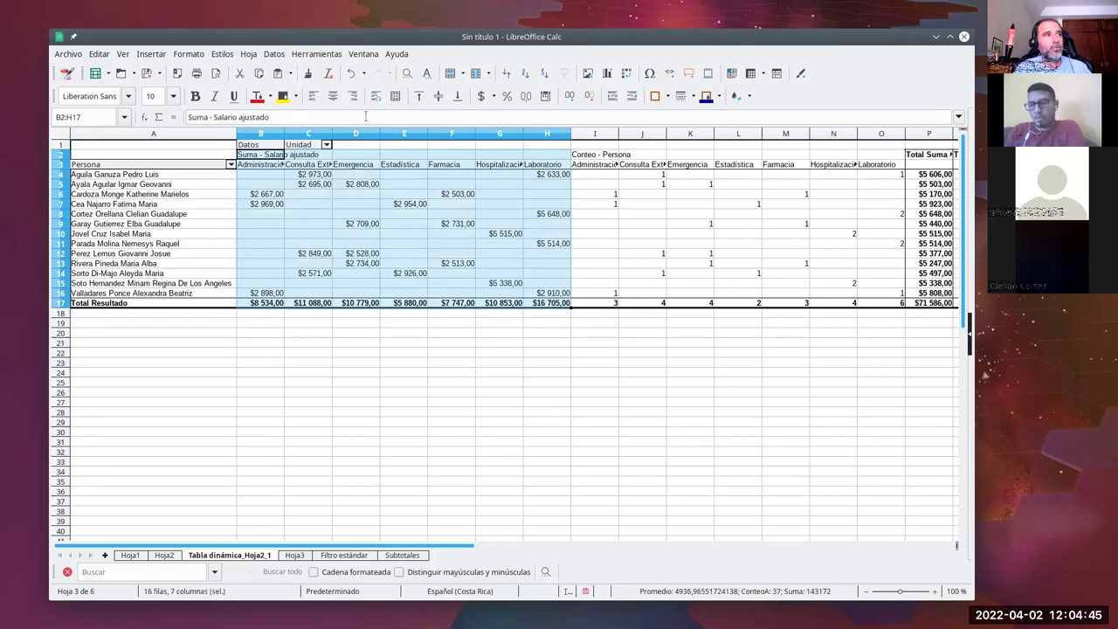
pyautogui.moveTo(600, 158); pyautogui.dragTo(889, 305)
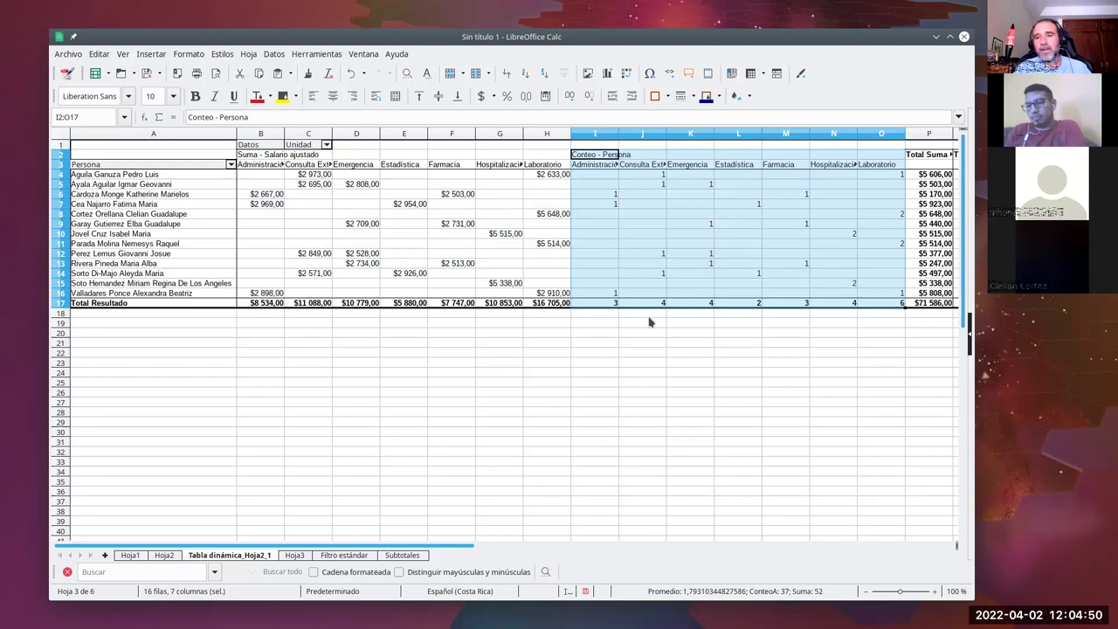
pyautogui.click(494, 295)
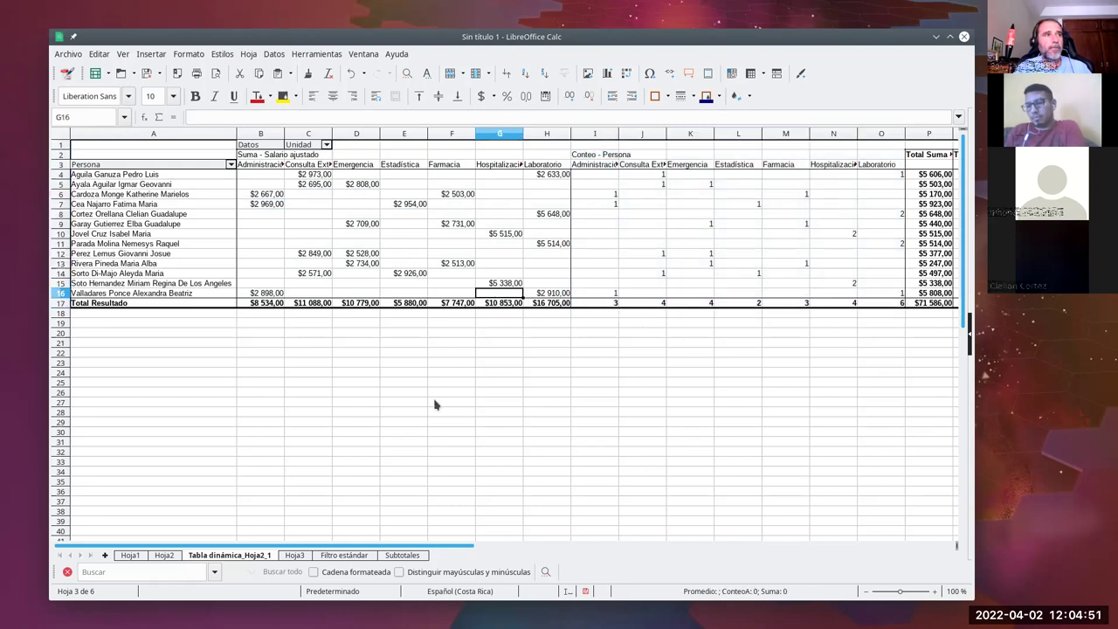
# Step: Filter the pivot table's Unidad field to show only Emergencia and Estadística
pyautogui.click(326, 144)
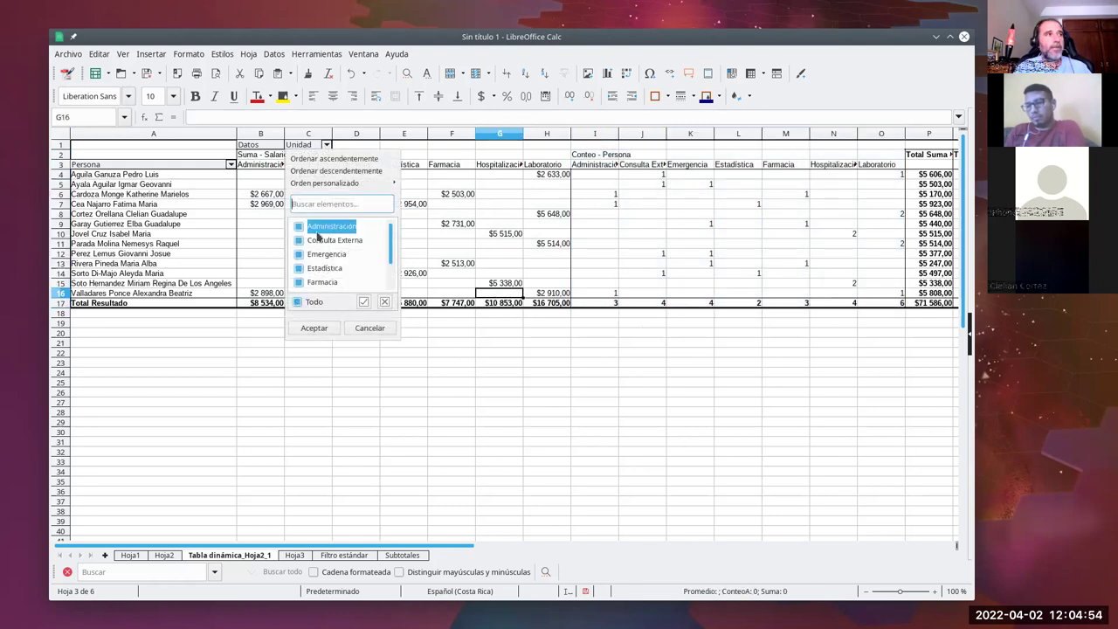
pyautogui.click(300, 300)
pyautogui.click(300, 268)
pyautogui.click(298, 254)
pyautogui.click(315, 328)
pyautogui.click(307, 253)
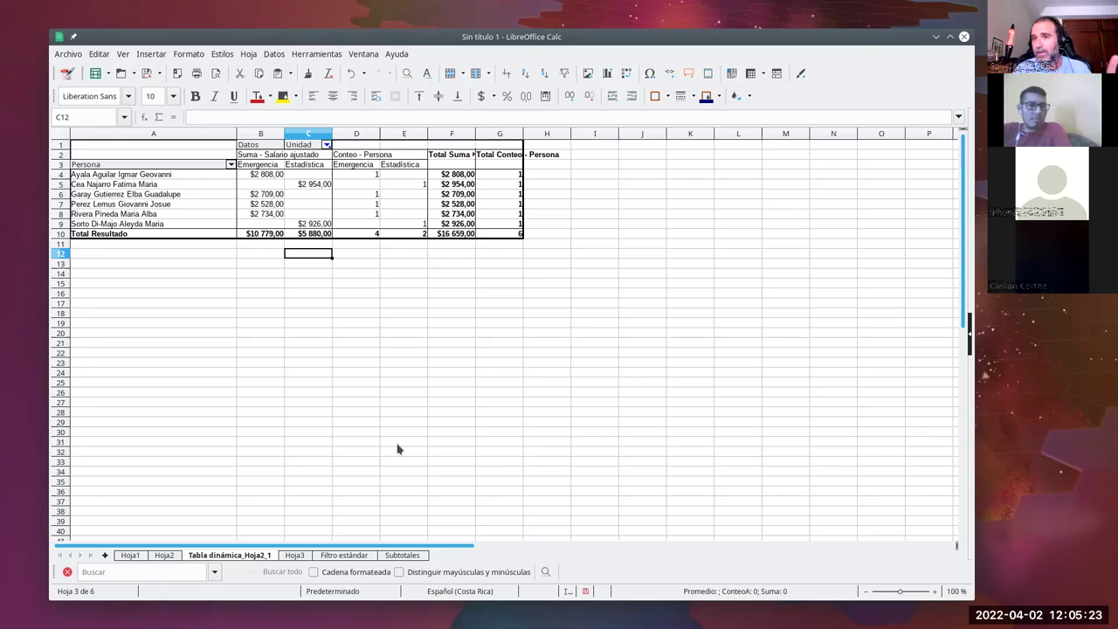
# Step: Review the functions available for the Conteo - Persona data field in the pivot table layout, leaving without applying changes
pyautogui.click(203, 148)
pyautogui.rightClick(204, 155)
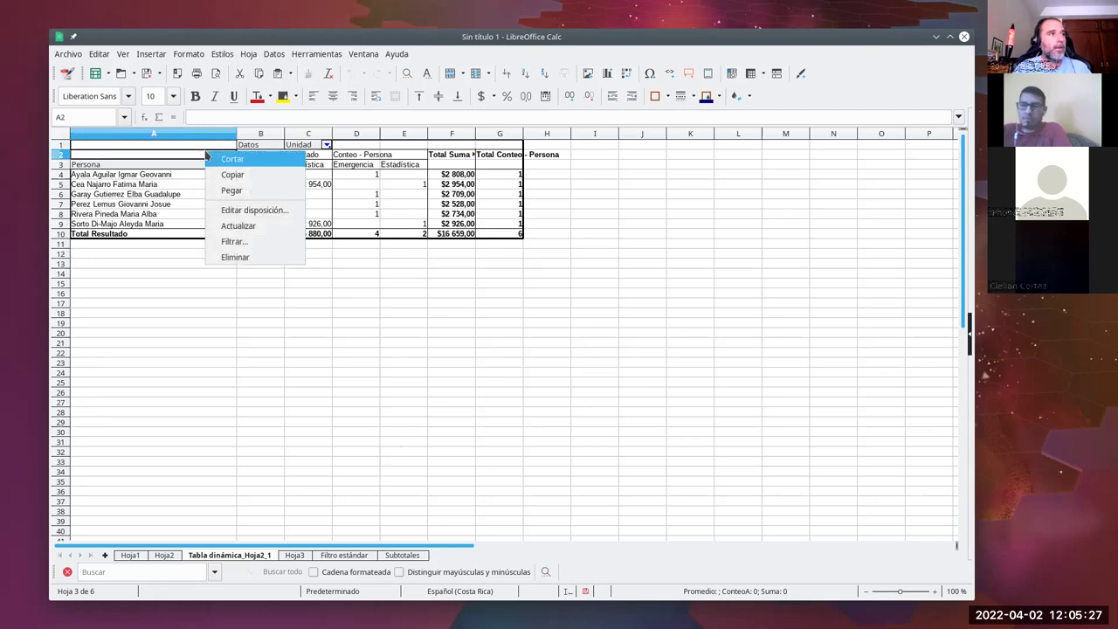
pyautogui.click(247, 212)
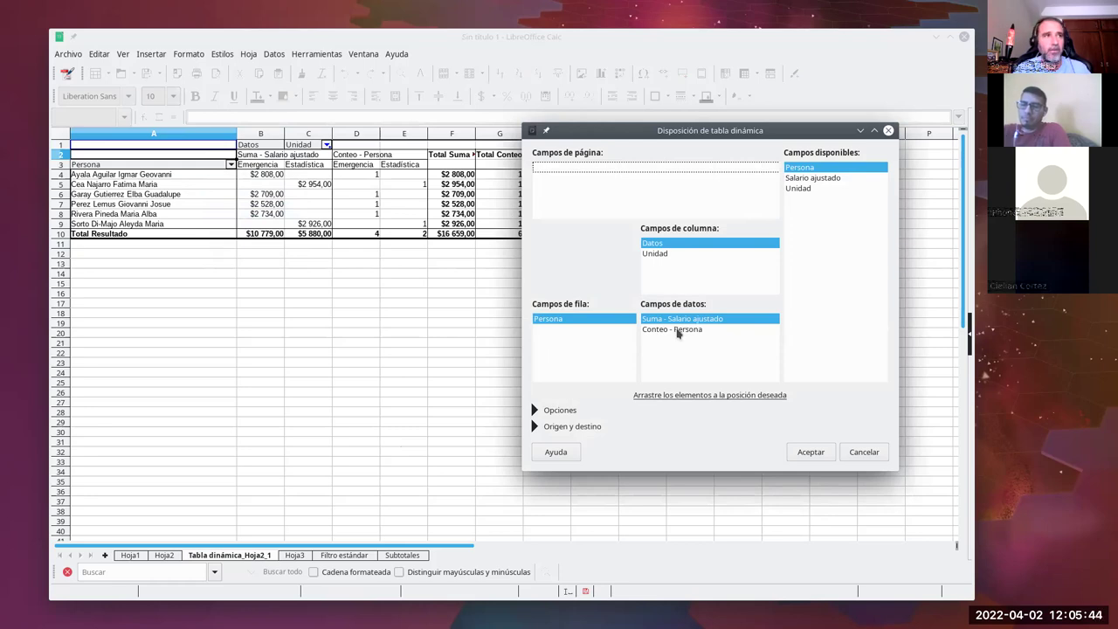
pyautogui.doubleClick(678, 328)
pyautogui.moveTo(781, 256)
pyautogui.mouseDown()
pyautogui.moveTo(787, 290)
pyautogui.moveTo(780, 244)
pyautogui.mouseUp()
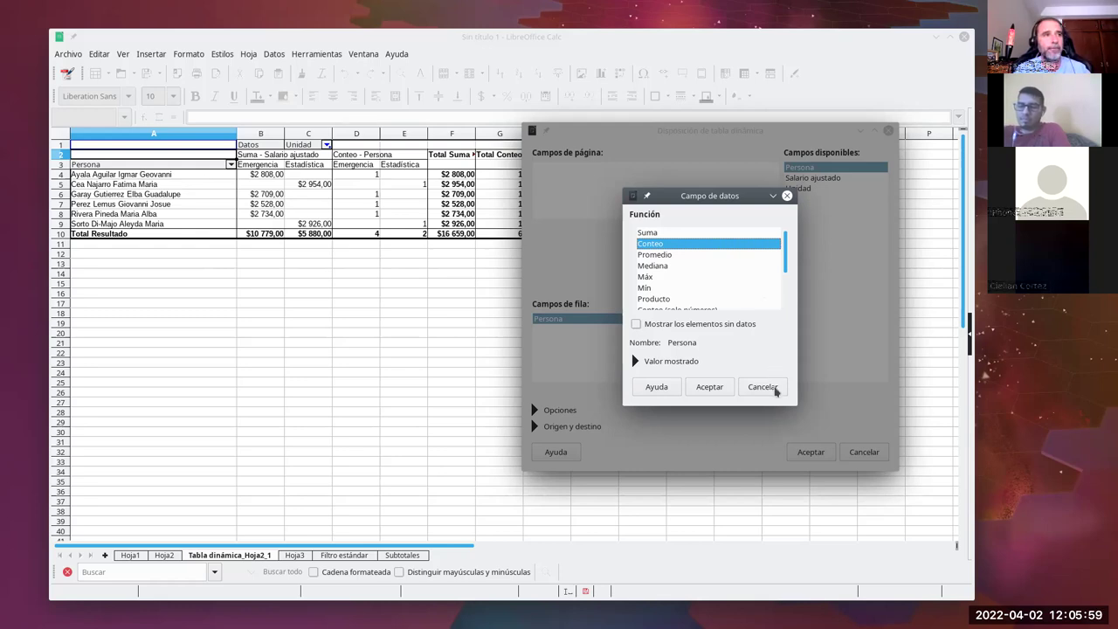
pyautogui.click(775, 389)
pyautogui.click(851, 456)
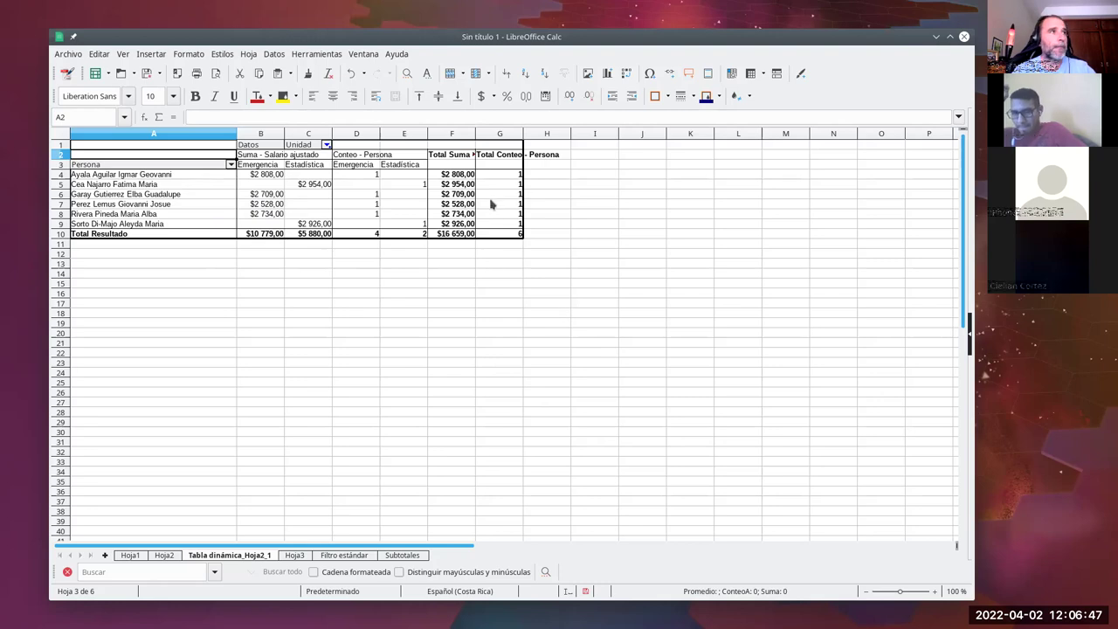
pyautogui.click(496, 29)
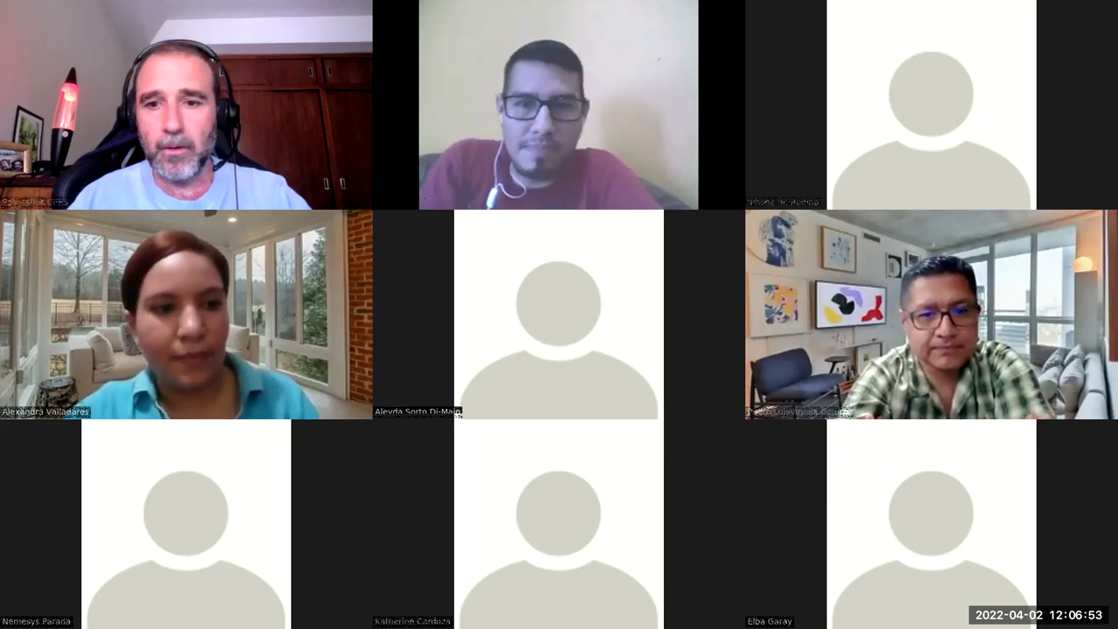